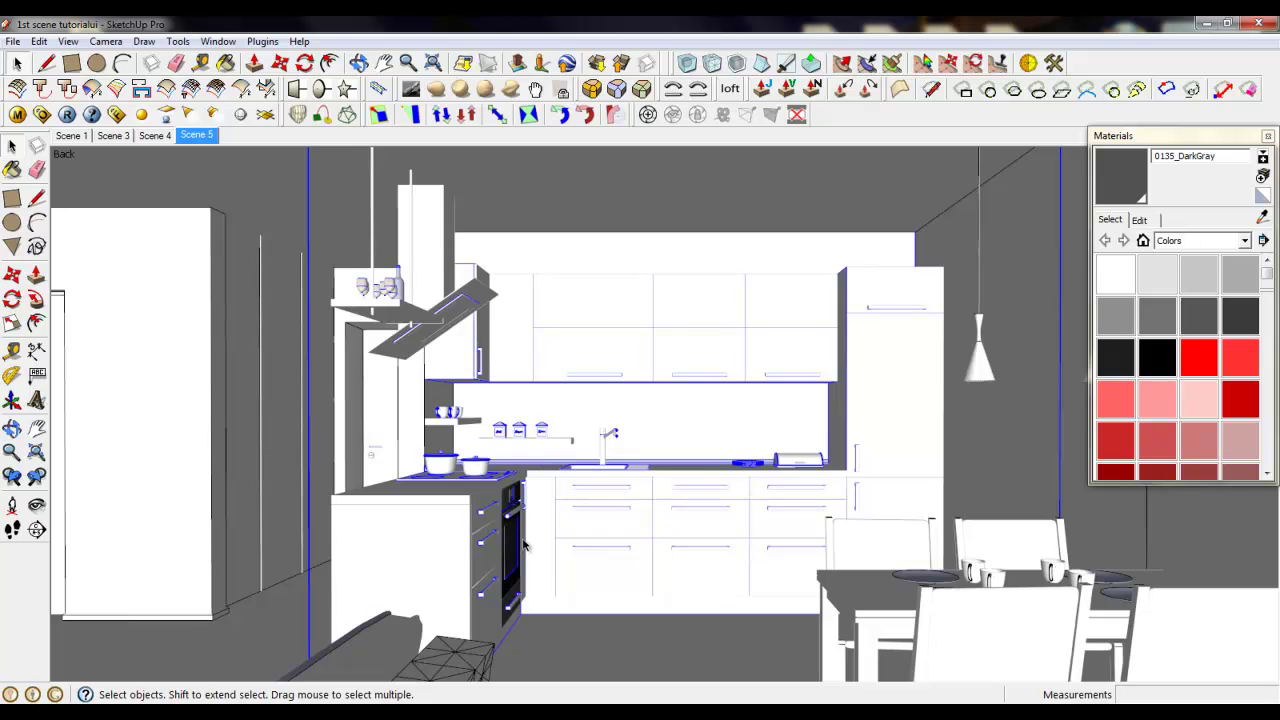
Examine the kitchen scene, including the cabinets, oven, sink, tall unit and dining area, from several distances and angles.
scroll(516, 550, "up", 3)
scroll(516, 550, "up", 5)
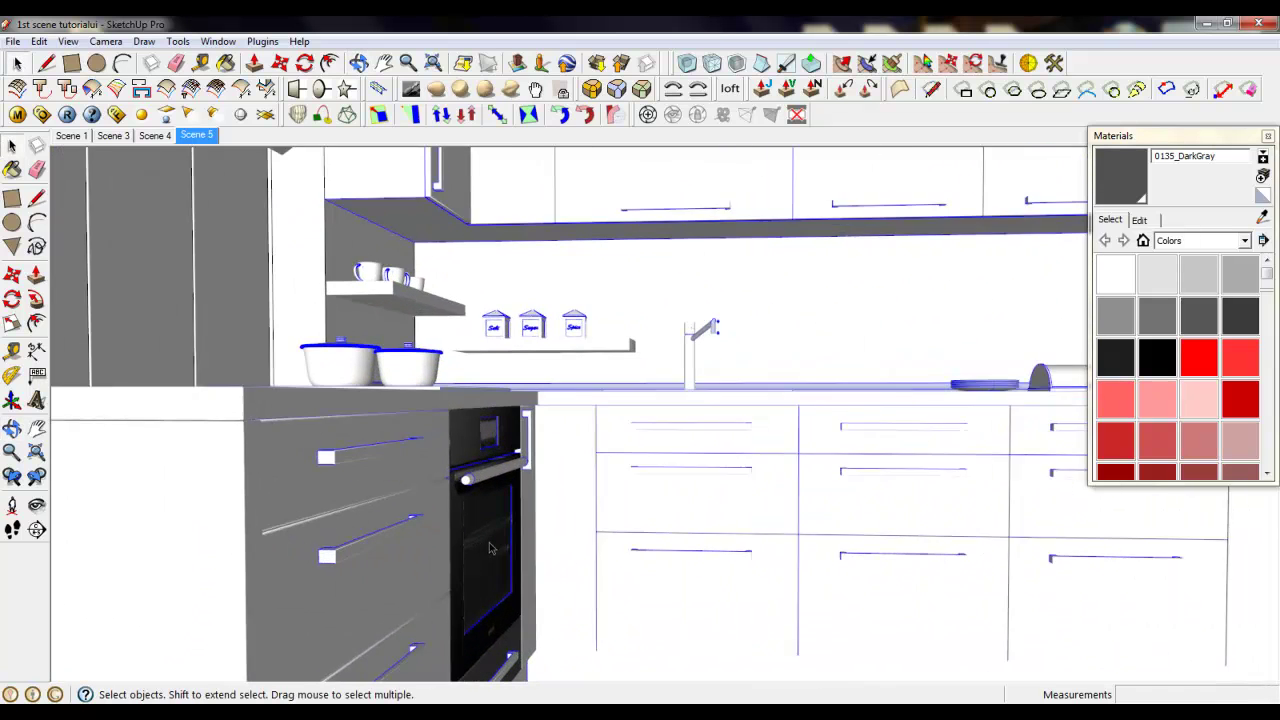
scroll(556, 514, "down", 6)
middle_click_drag(556, 514, 480, 346)
scroll(686, 617, "up", 3)
middle_click_drag(686, 617, 444, 537)
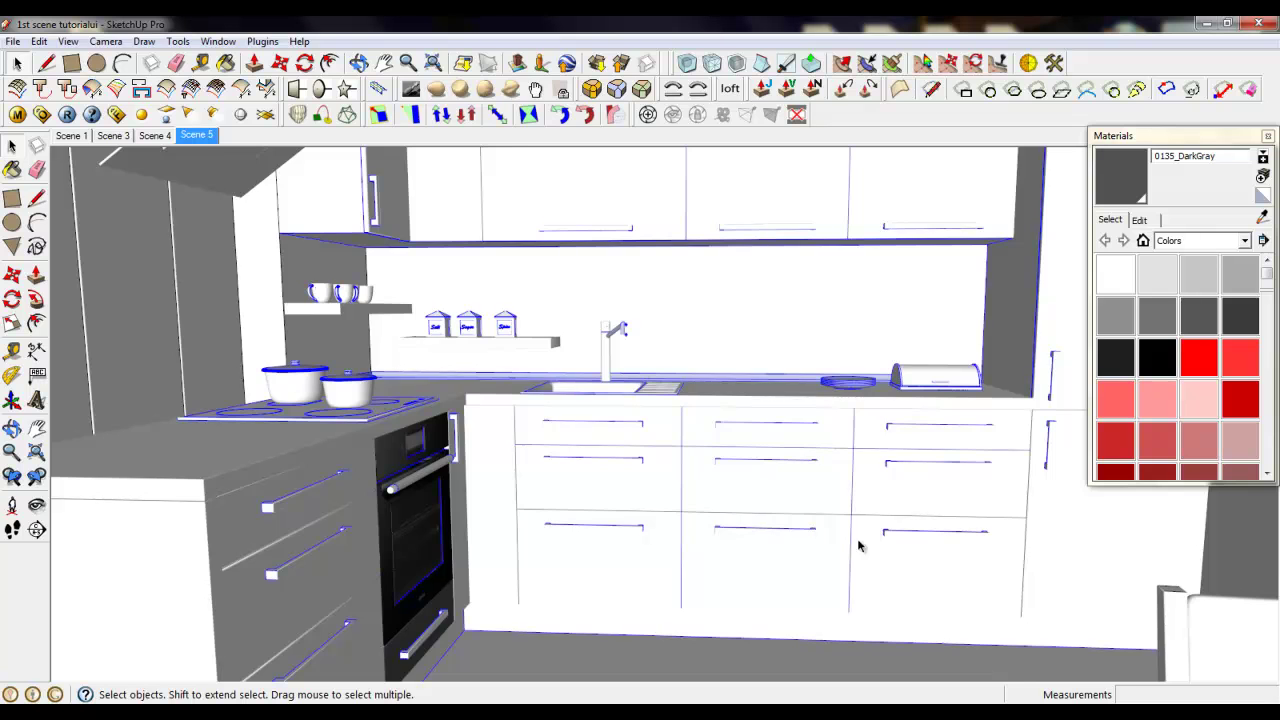
scroll(726, 543, "down", 3)
middle_click_drag(726, 543, 795, 541)
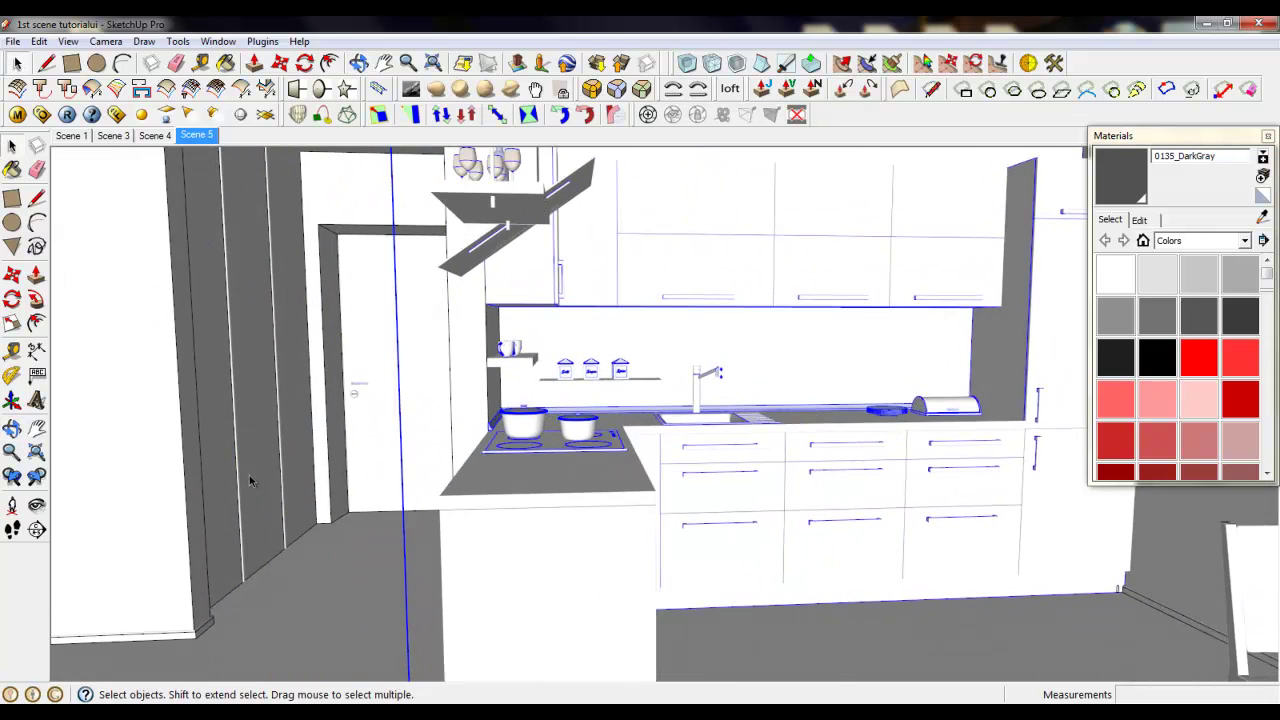
scroll(184, 498, "down", 2)
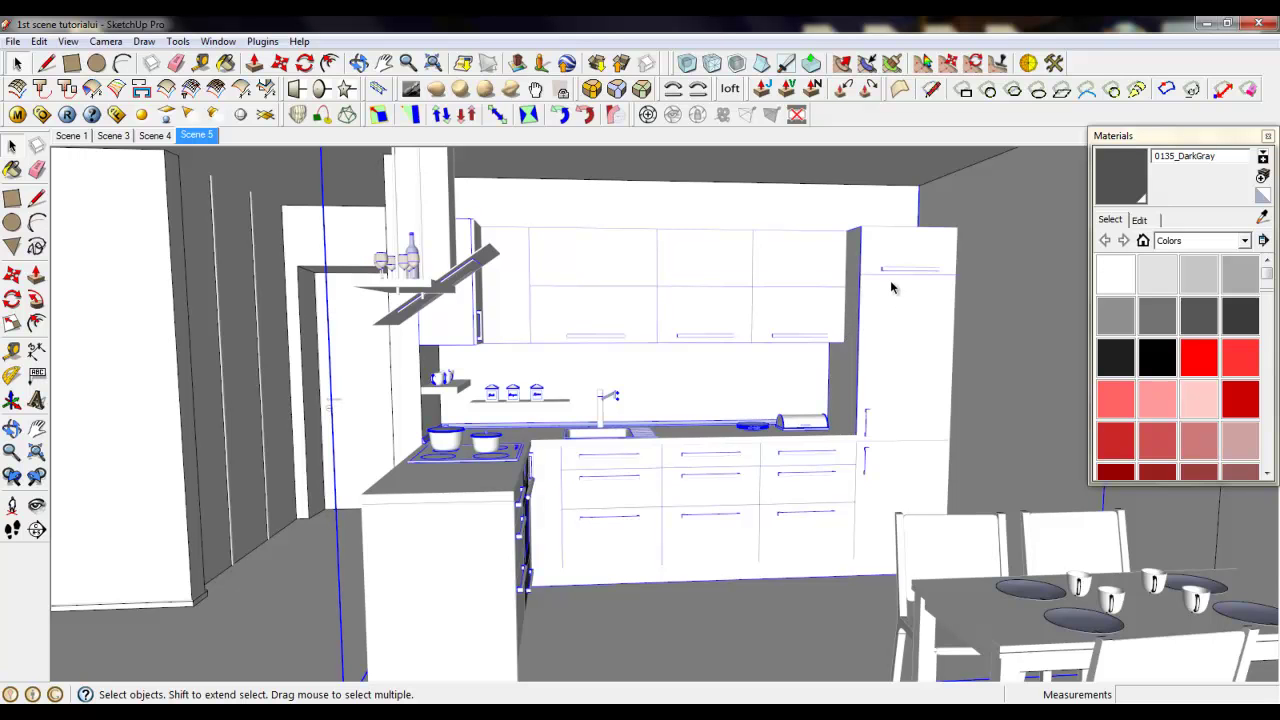
scroll(911, 177, "down", 2)
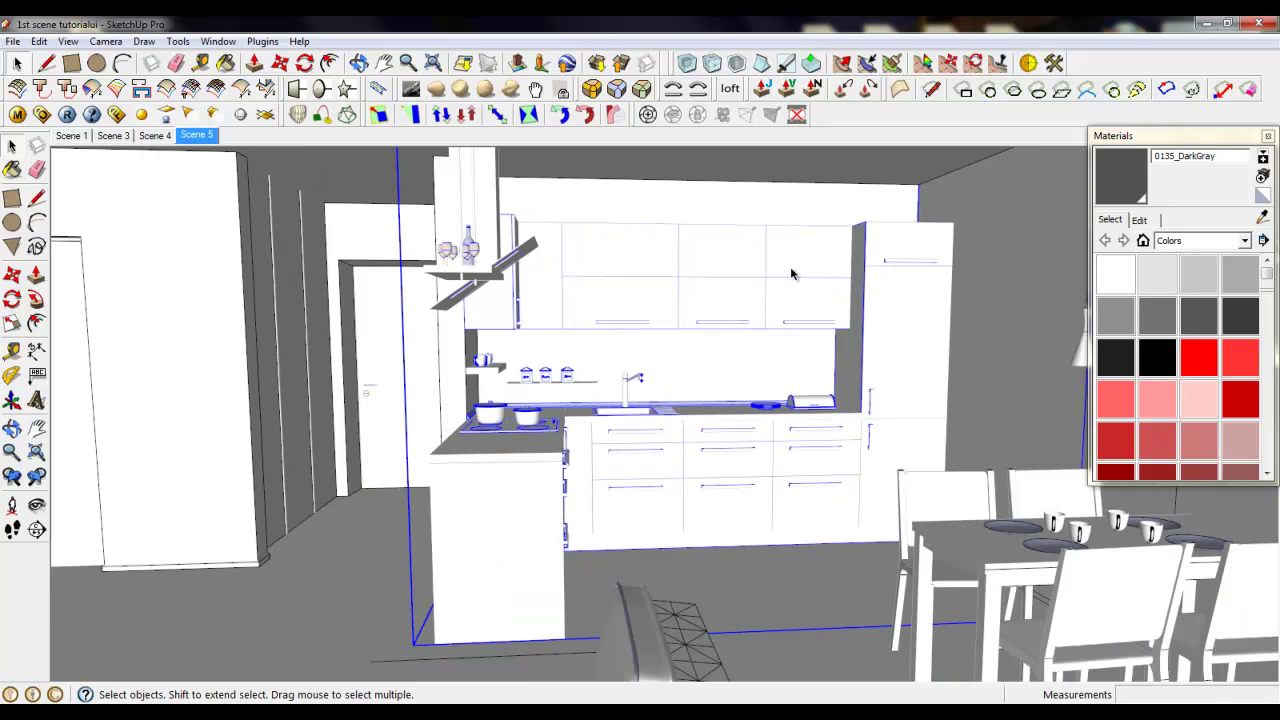
middle_click_drag(791, 273, 642, 450)
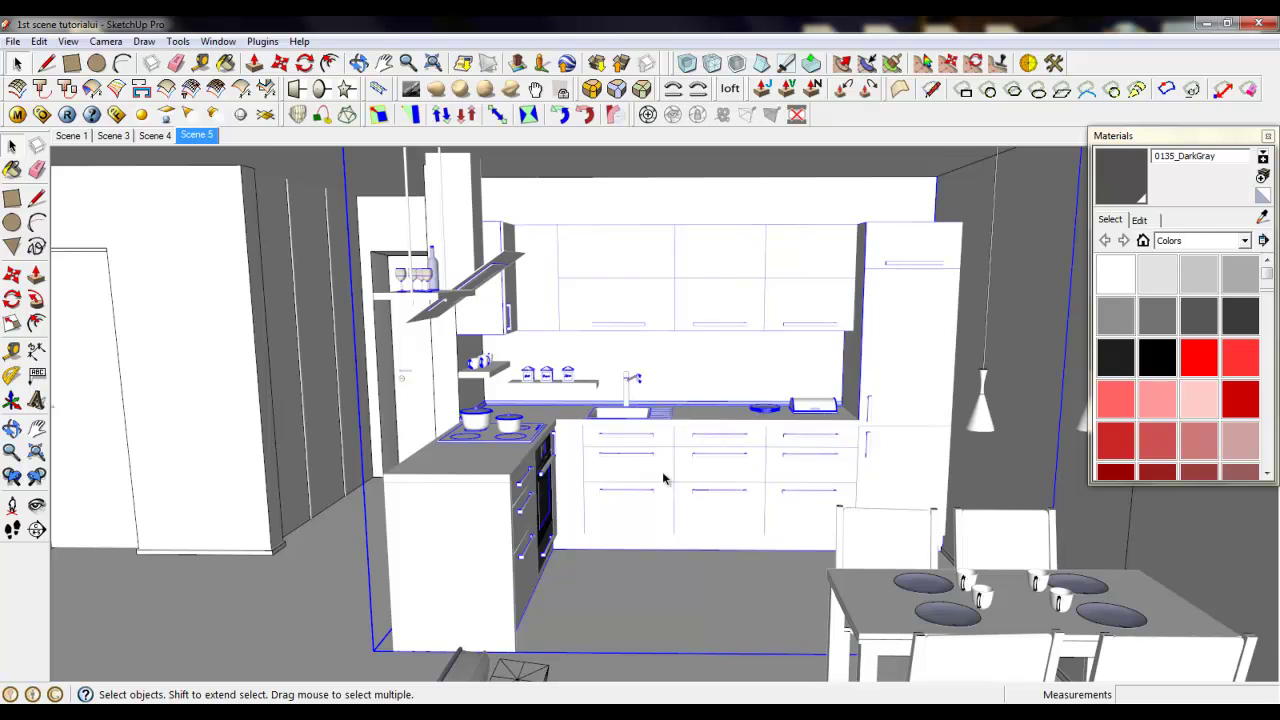
scroll(663, 479, "up", 1)
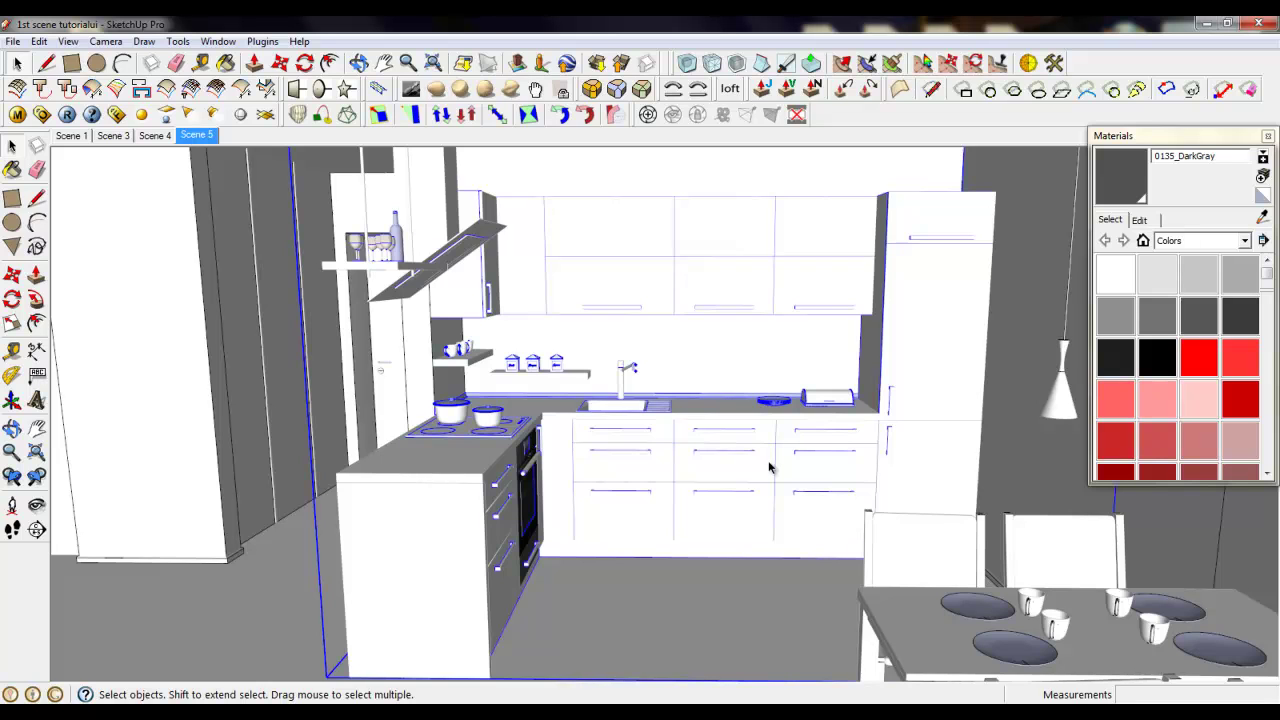
scroll(455, 465, "down", 3)
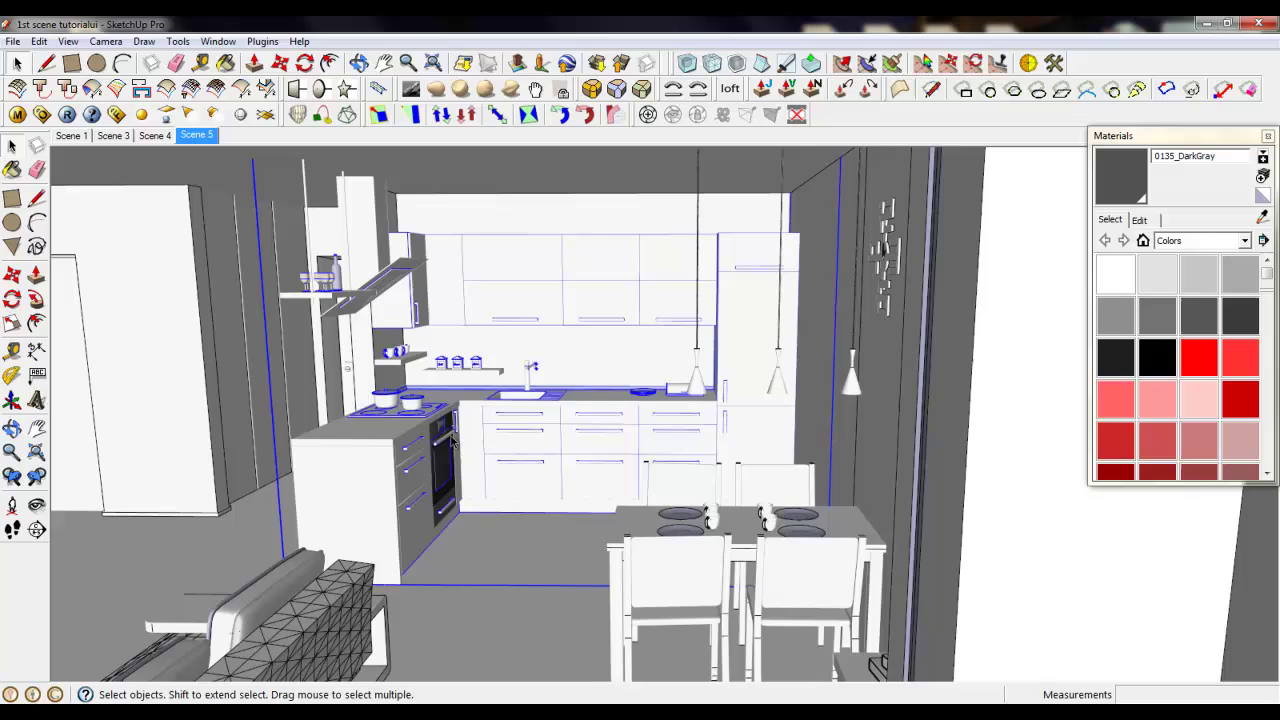
middle_click_drag(452, 440, 350, 441)
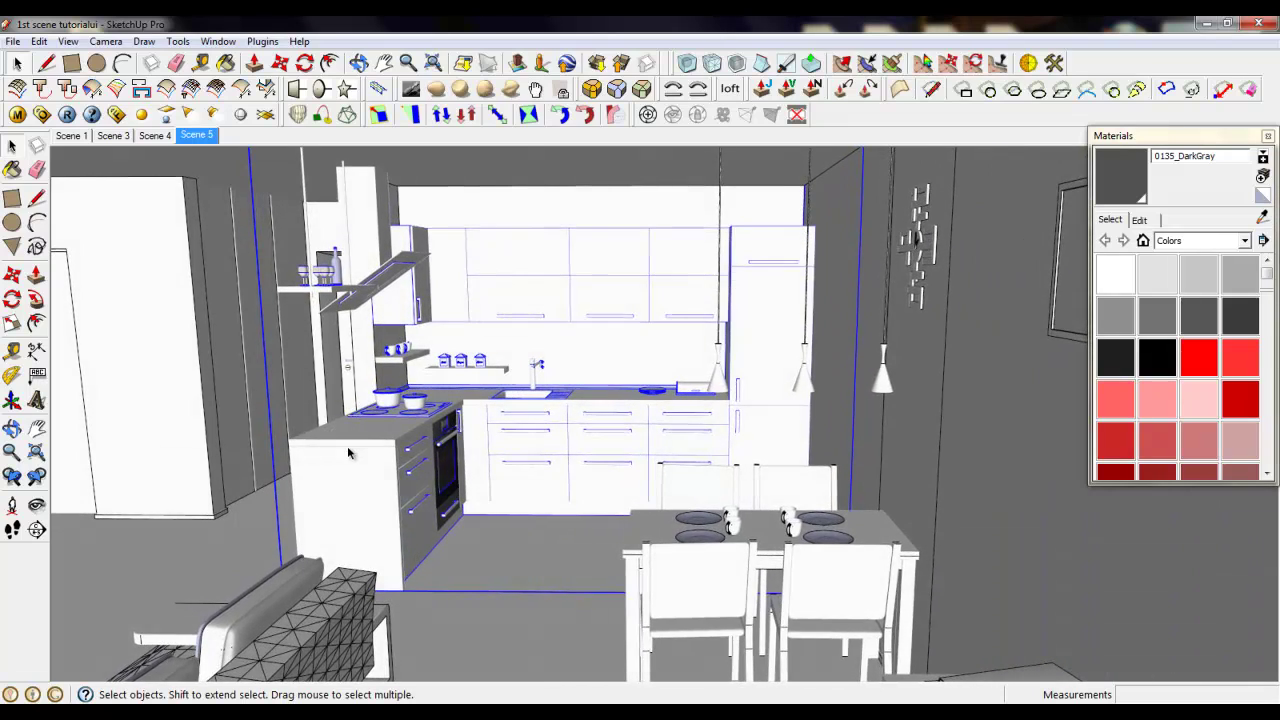
Import the Floor light d image from the Desktop as a texture and lay it across the kitchen floor face.
scroll(335, 448, "up", 3)
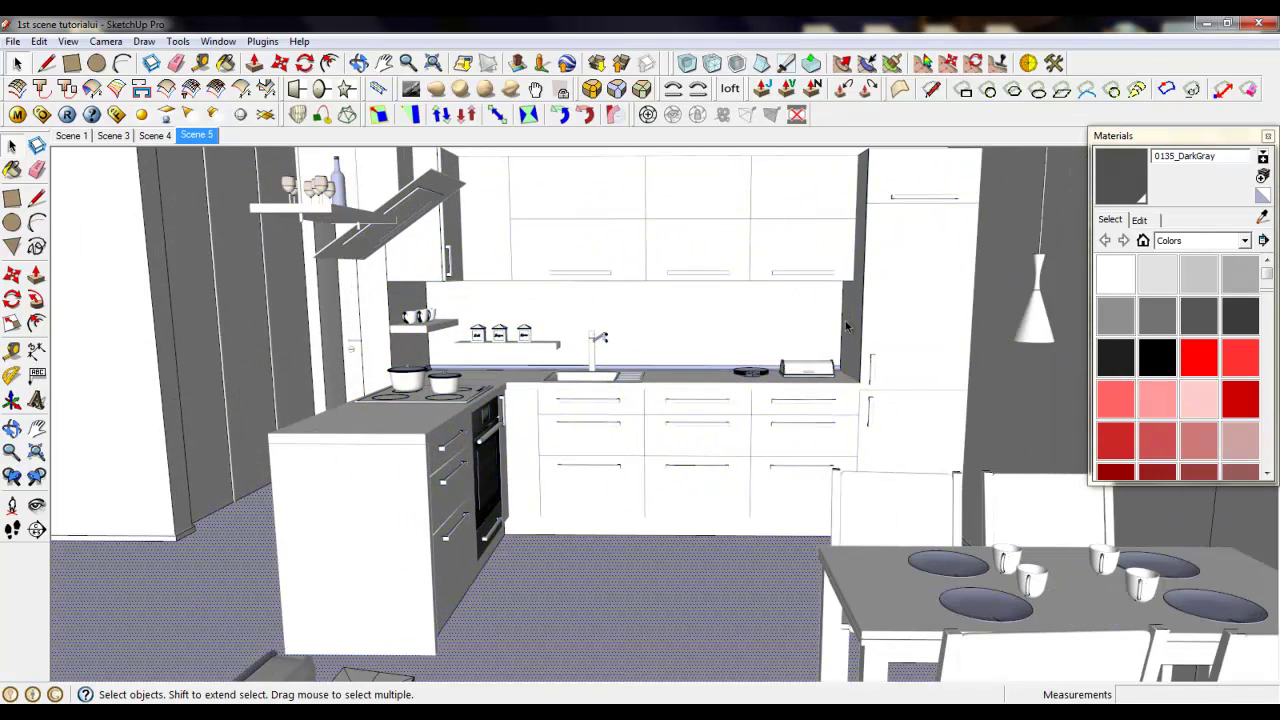
scroll(844, 322, "down", 2)
left_click(13, 41)
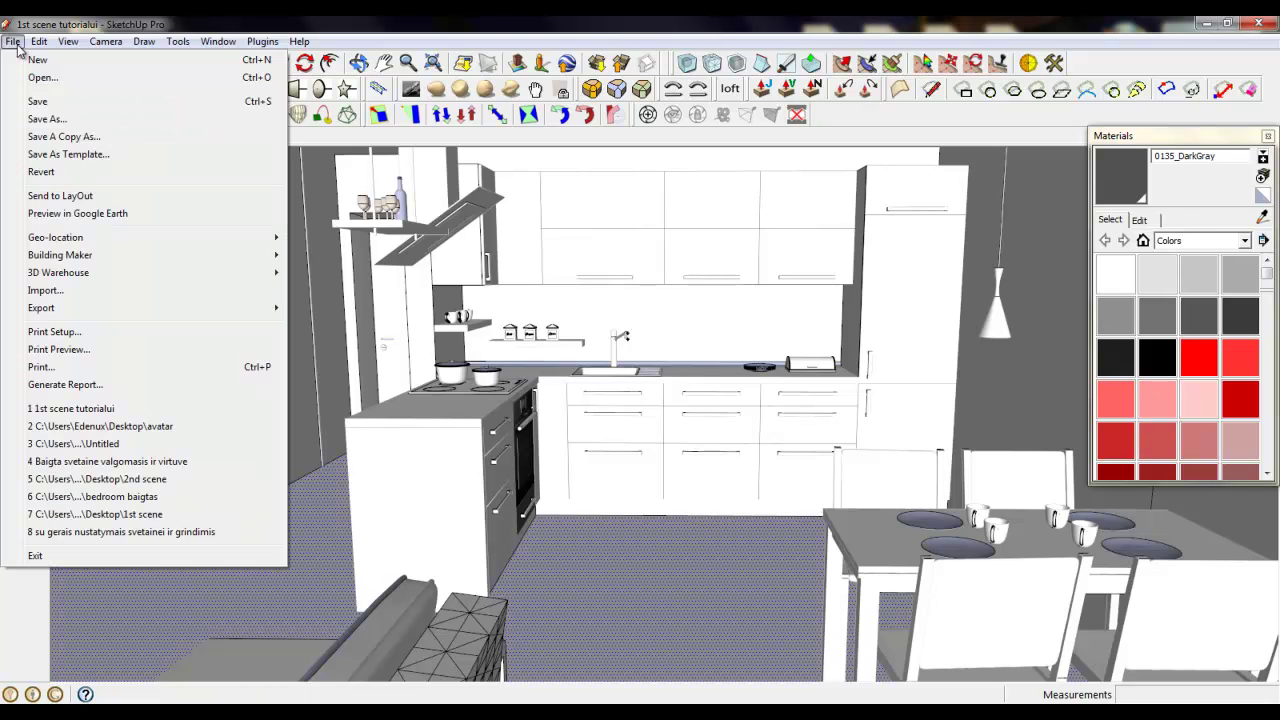
left_click(57, 290)
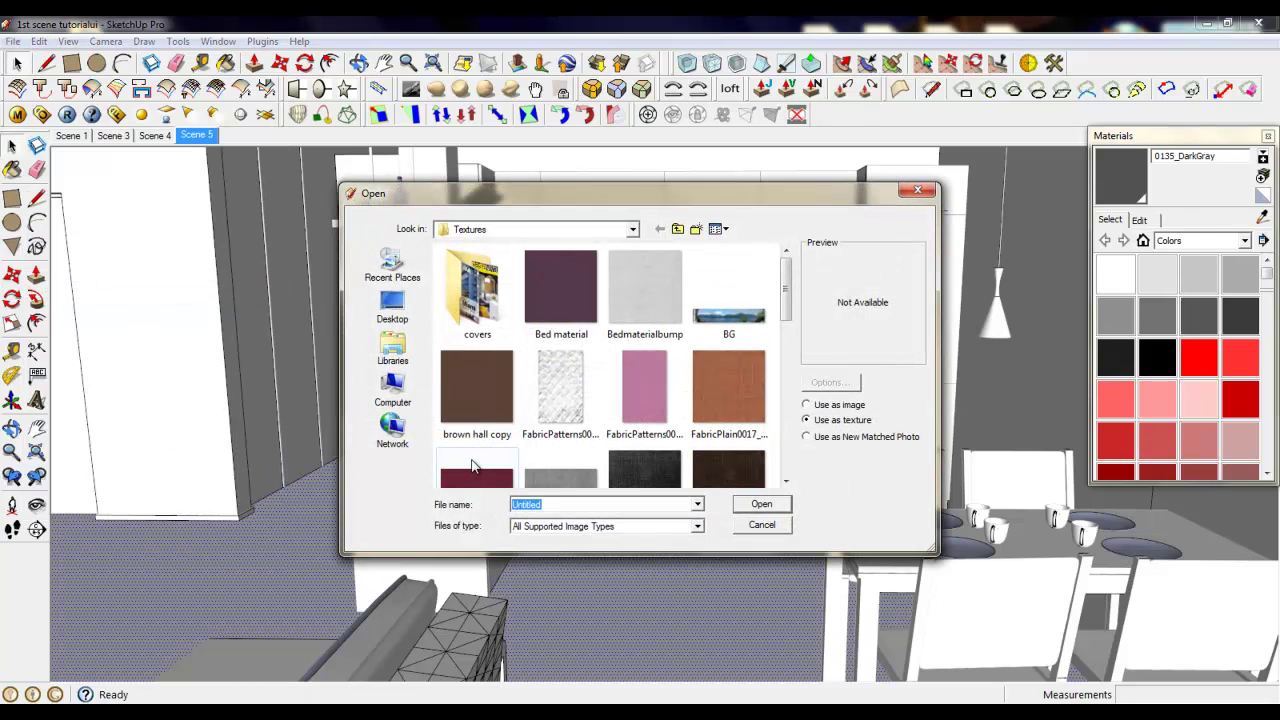
left_click(393, 305)
left_click_drag(786, 293, 806, 412)
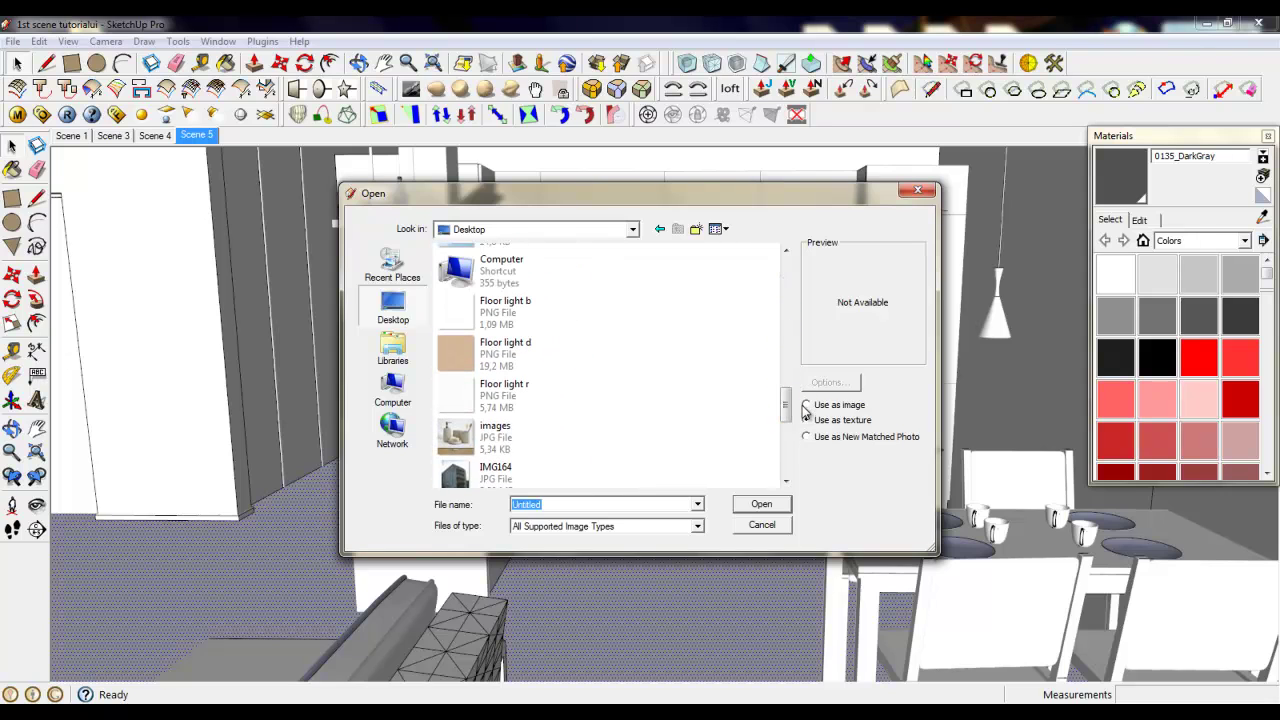
double_click(462, 360)
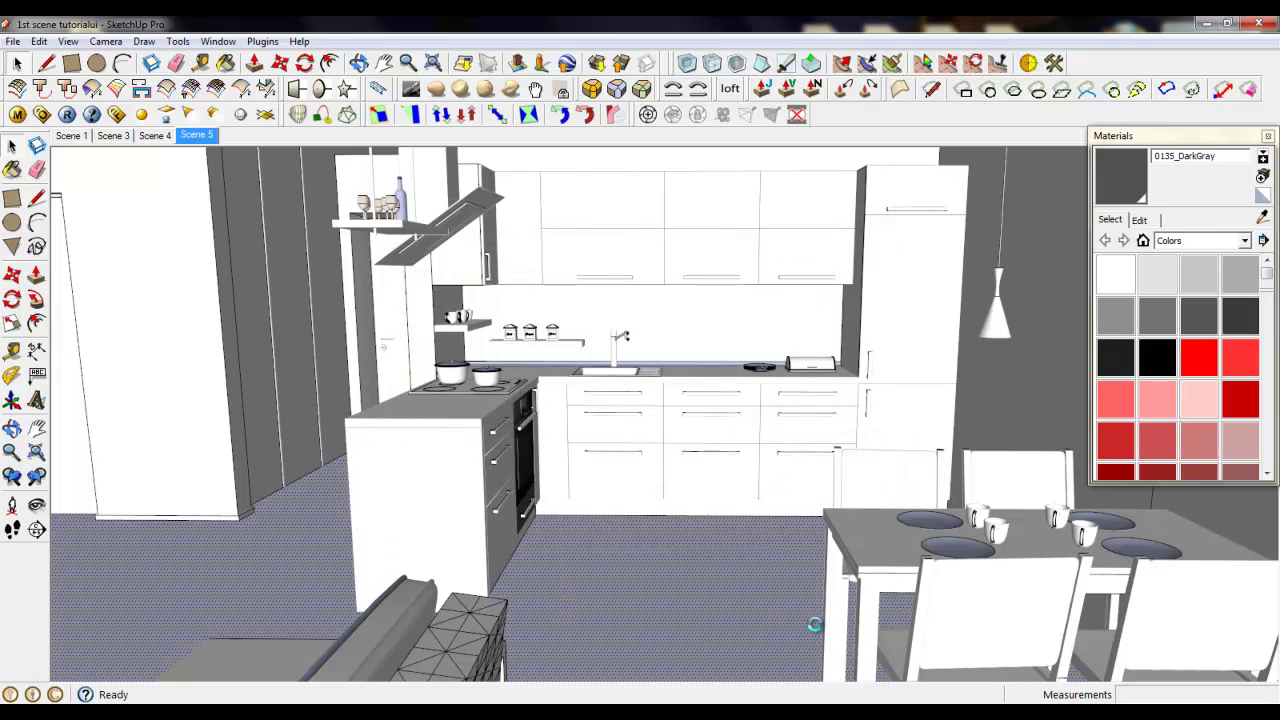
left_click(800, 530)
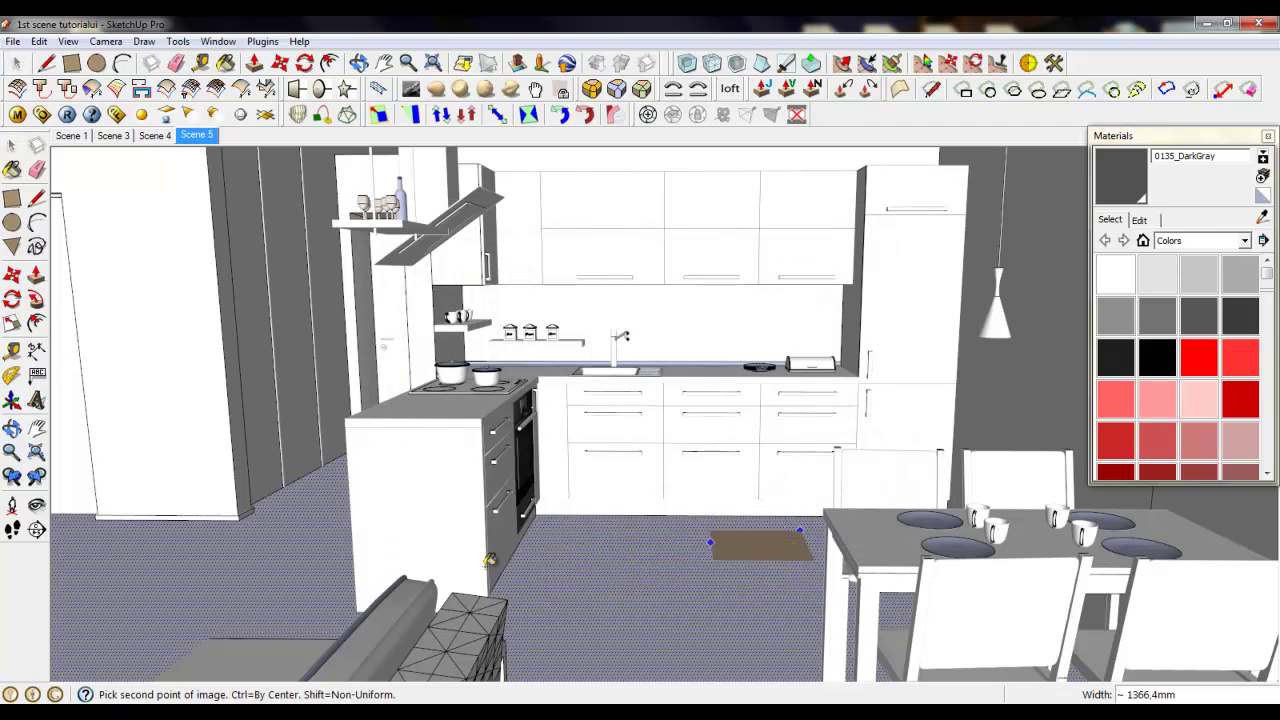
left_click(140, 527)
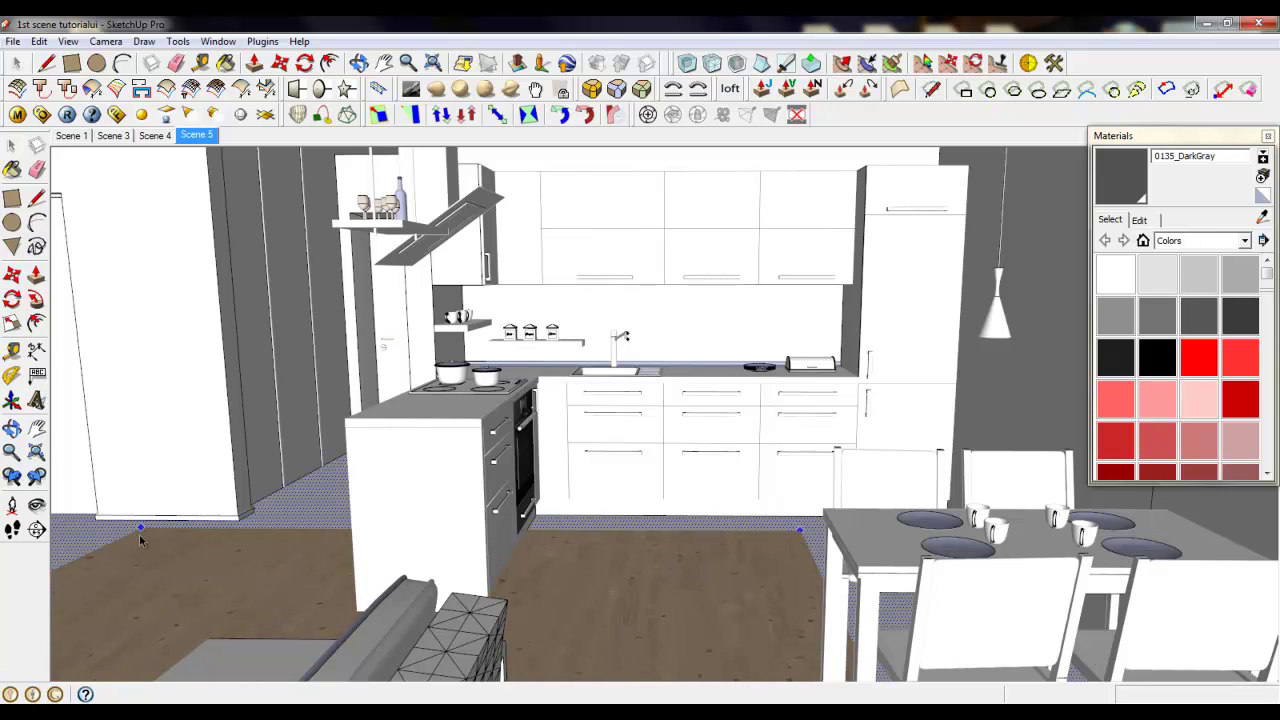
Examine the wood texture on the floor up close near the oven and base cabinets.
right_click(593, 565)
left_click(551, 558)
scroll(613, 630, "up", 4)
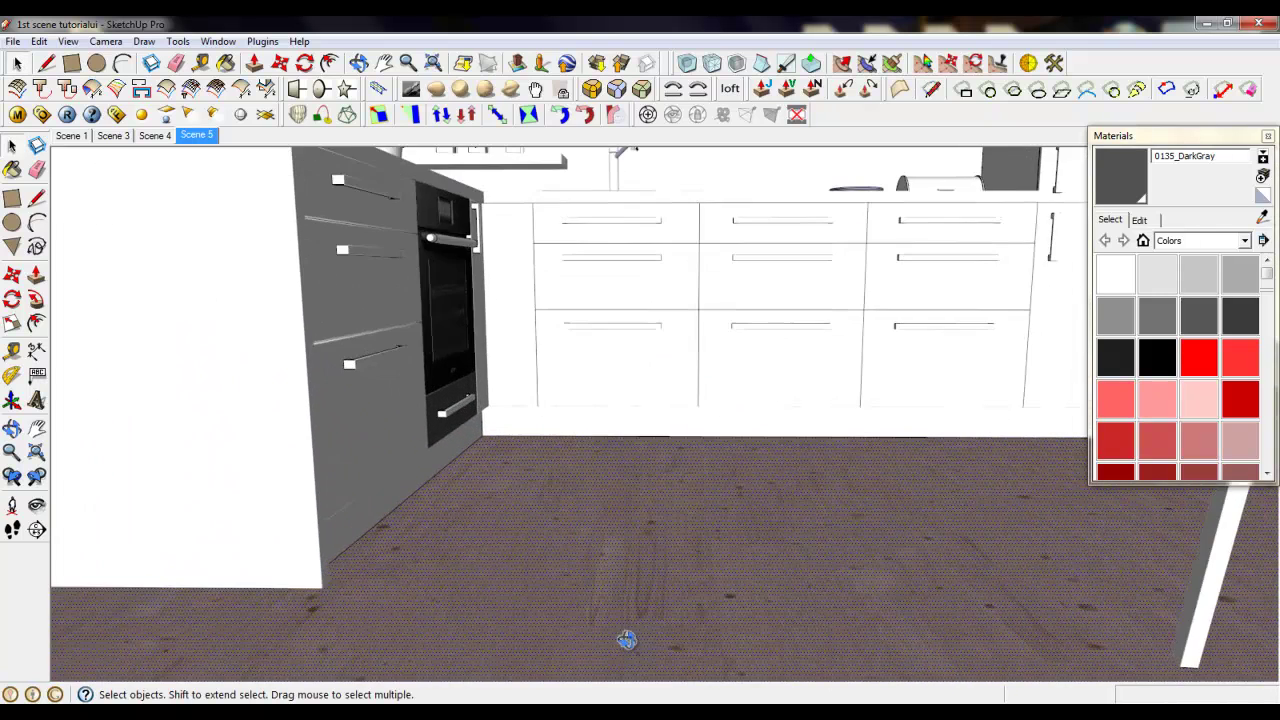
scroll(617, 451, "up", 2)
middle_click_drag(626, 638, 617, 501)
scroll(617, 501, "up", 3)
scroll(570, 350, "down", 5)
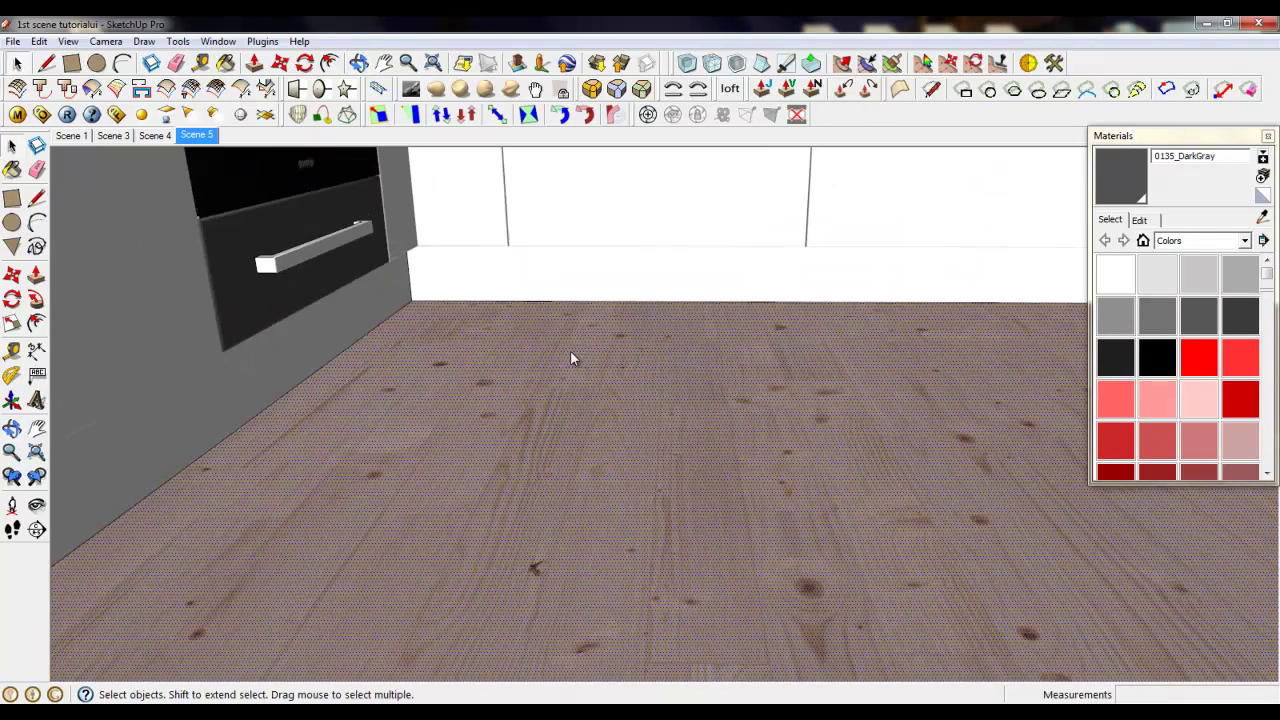
Reposition and enlarge the floor's wood texture with its positioning pins so the planks appear larger, and finish the texture edit.
right_click(600, 450)
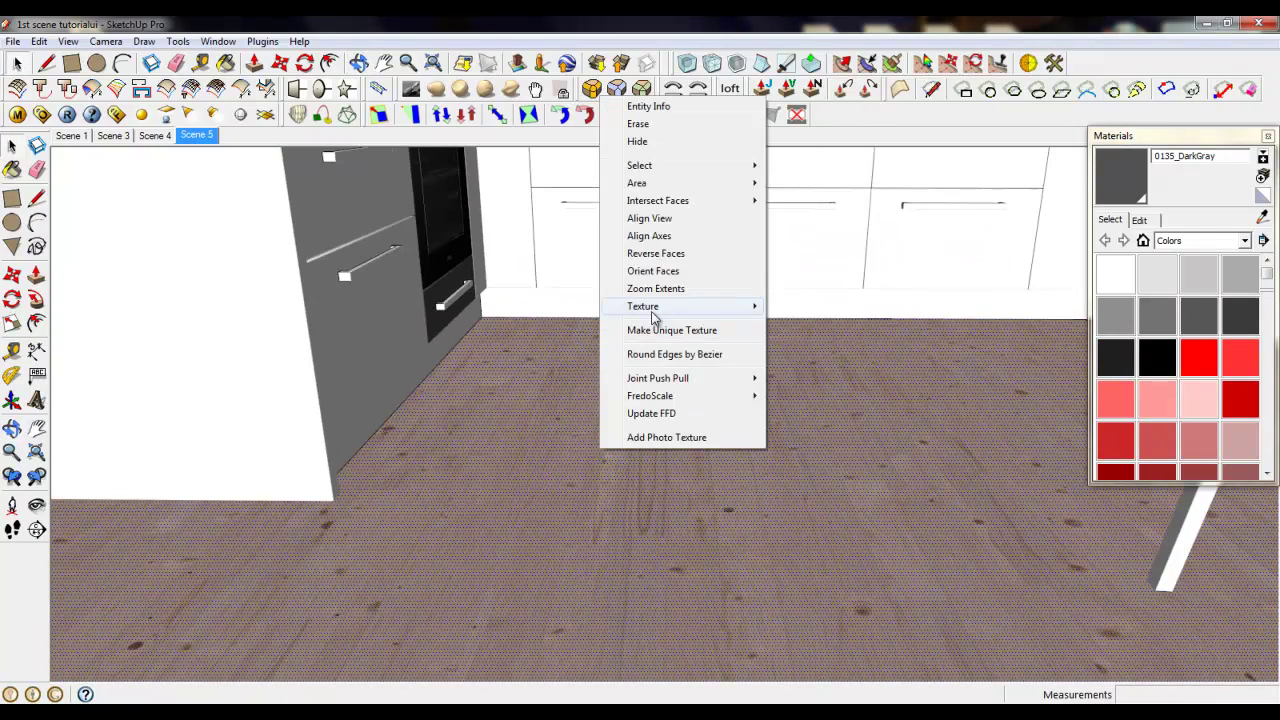
mouse_move(740, 306)
left_click(805, 308)
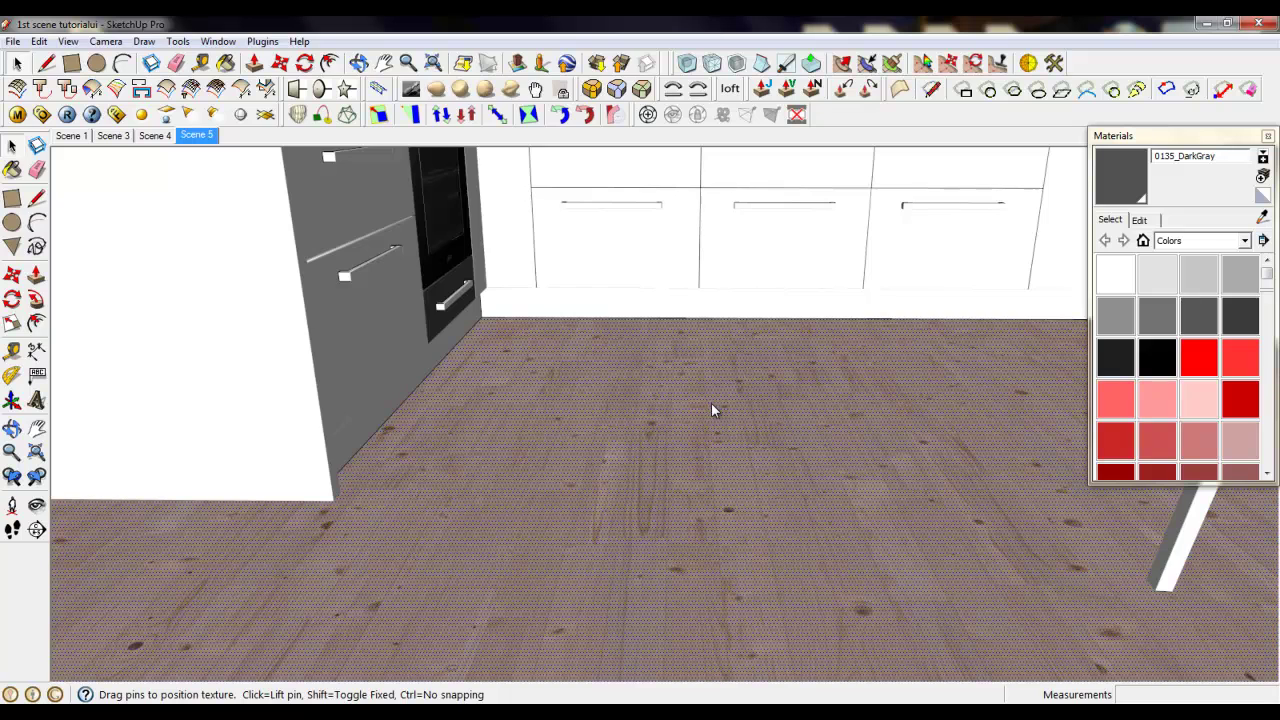
scroll(740, 443, "down", 4)
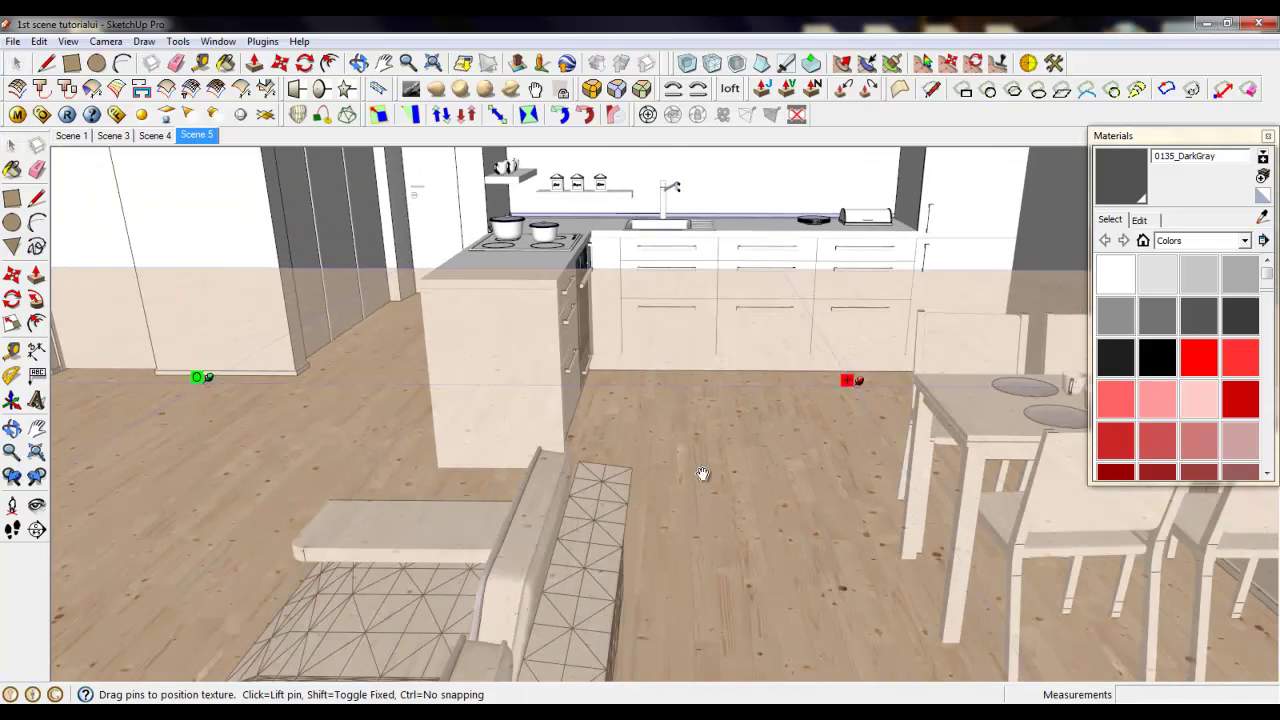
left_click_drag(703, 474, 850, 447)
left_click_drag(344, 448, 145, 447)
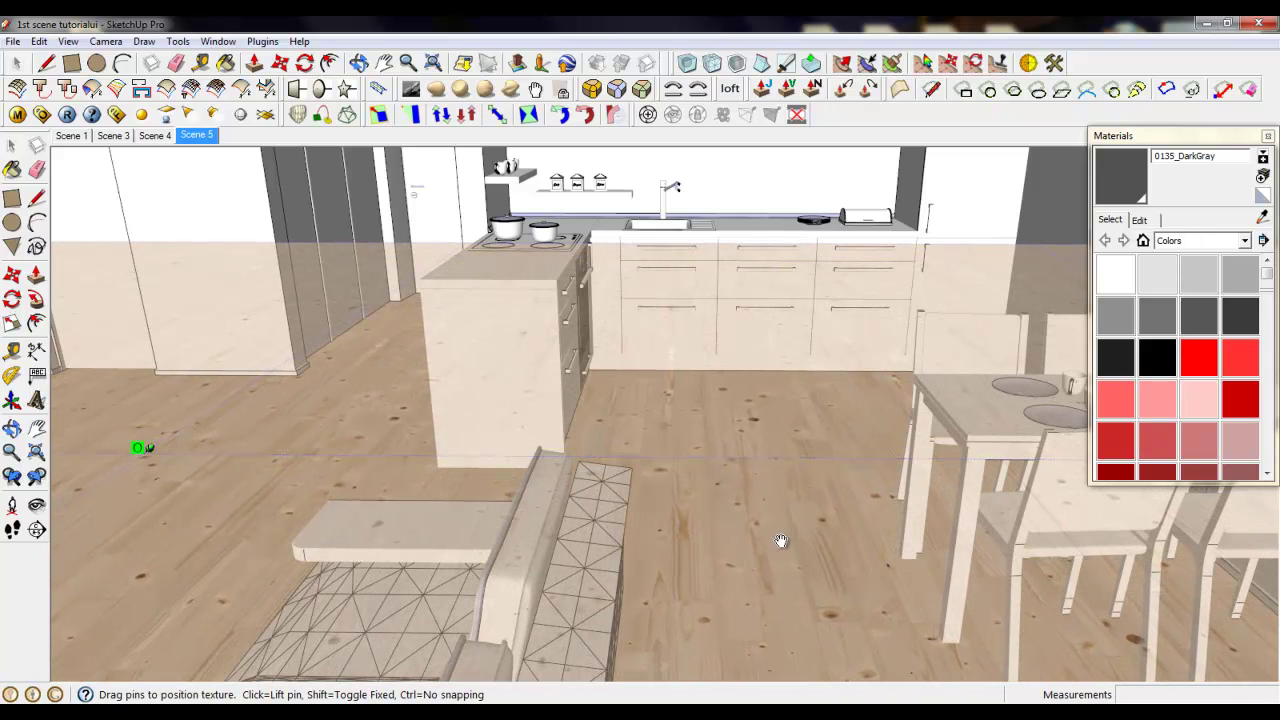
left_click_drag(784, 539, 940, 477)
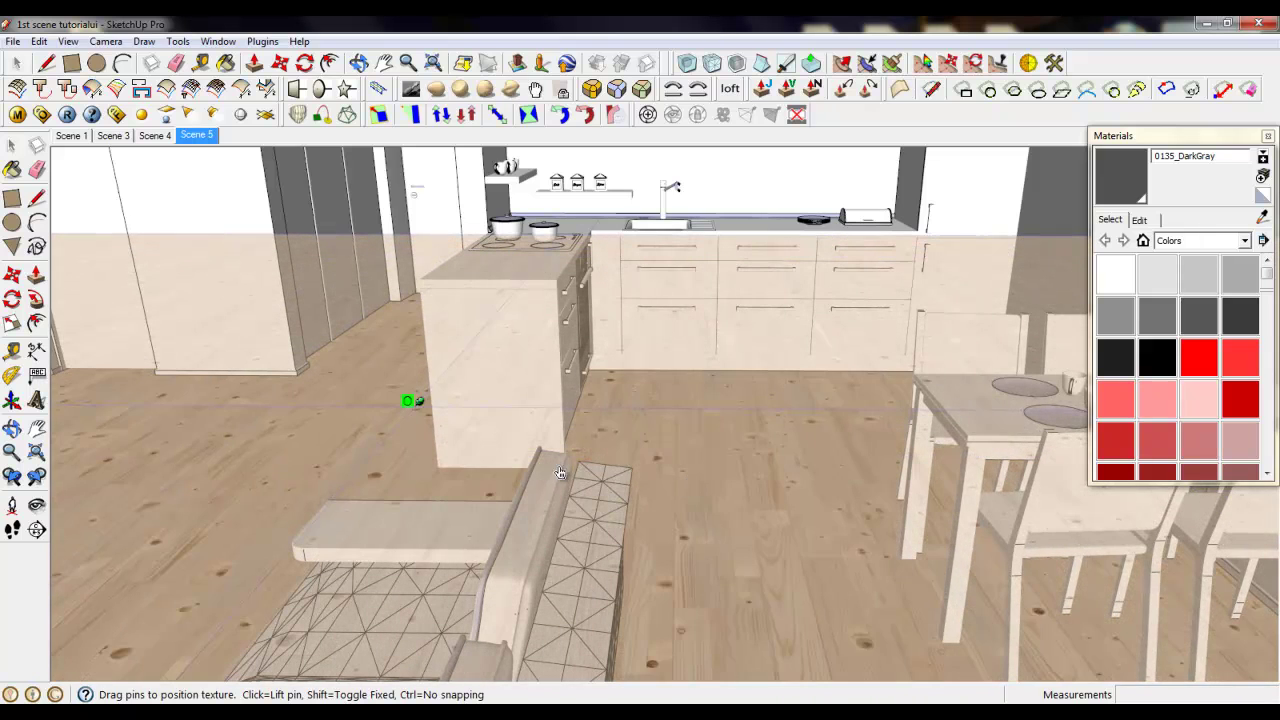
left_click_drag(560, 472, 905, 480)
left_click_drag(731, 415, 466, 391)
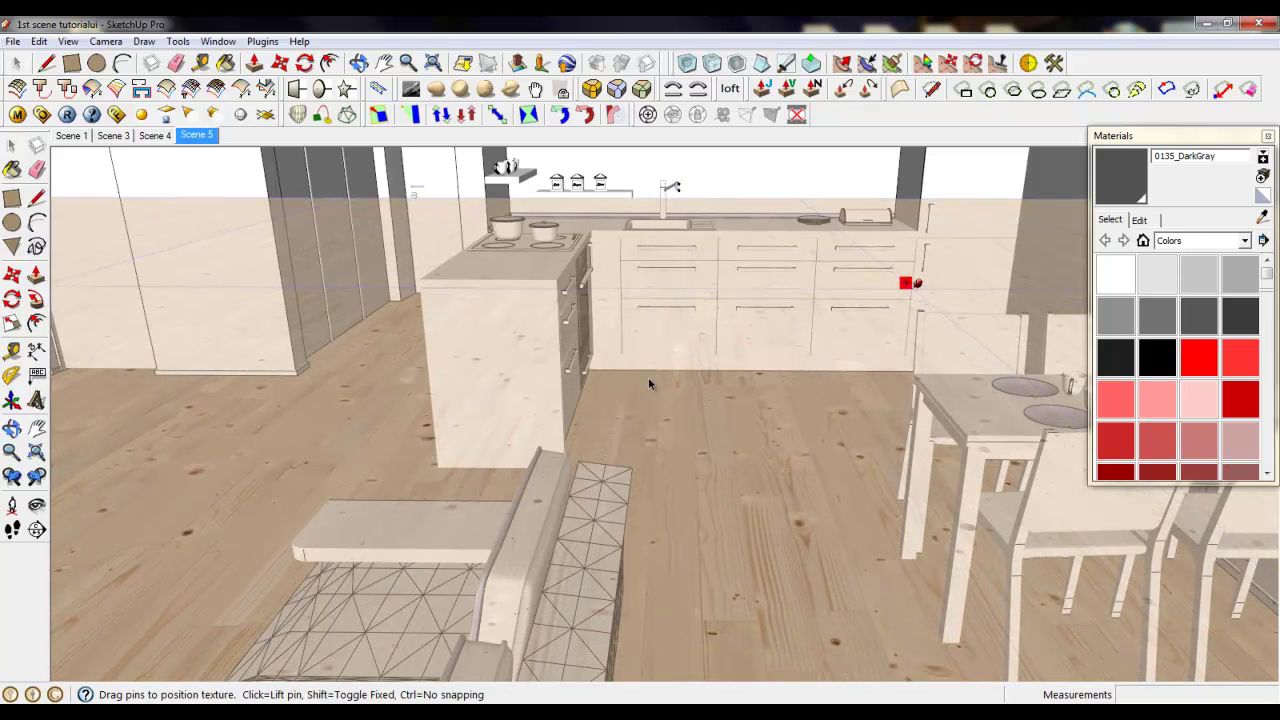
right_click(672, 414)
left_click(700, 423)
Inspect the rescaled floor planks against the kitchen cabinets and dining furniture, both up close and from farther back.
scroll(726, 377, "up", 5)
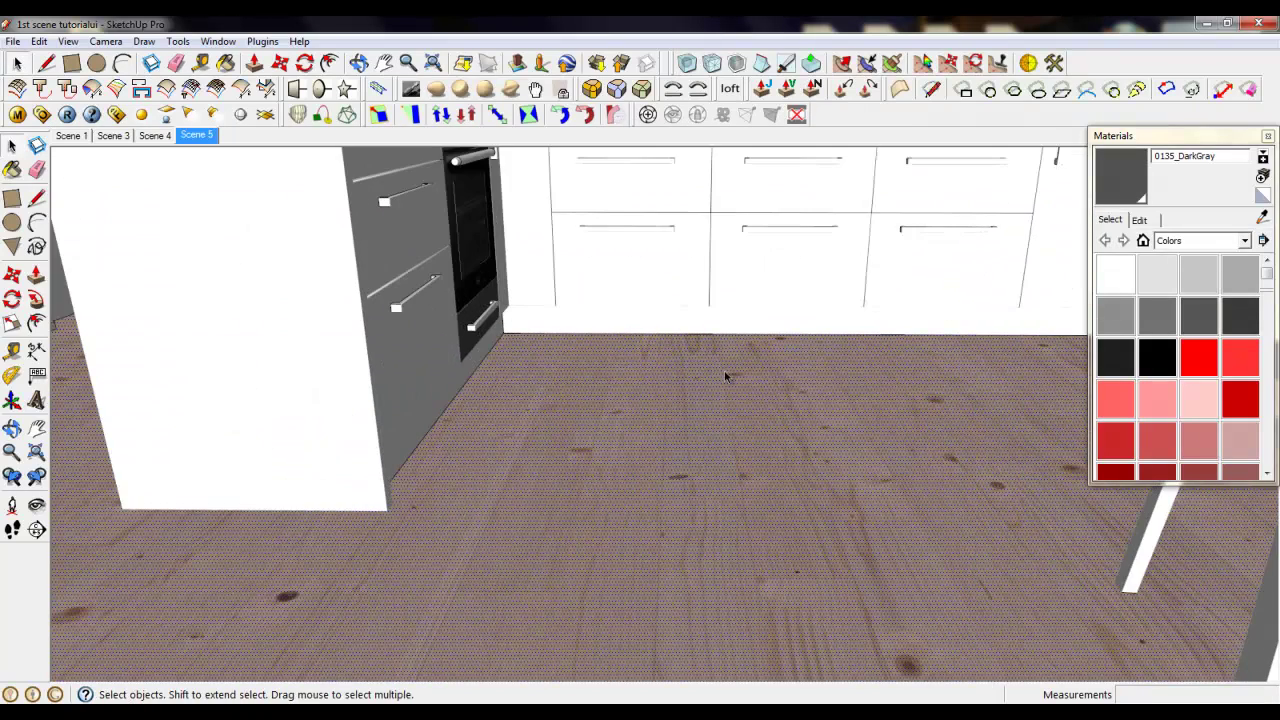
middle_click_drag(726, 377, 714, 406)
scroll(714, 406, "up", 2)
scroll(626, 358, "down", 2)
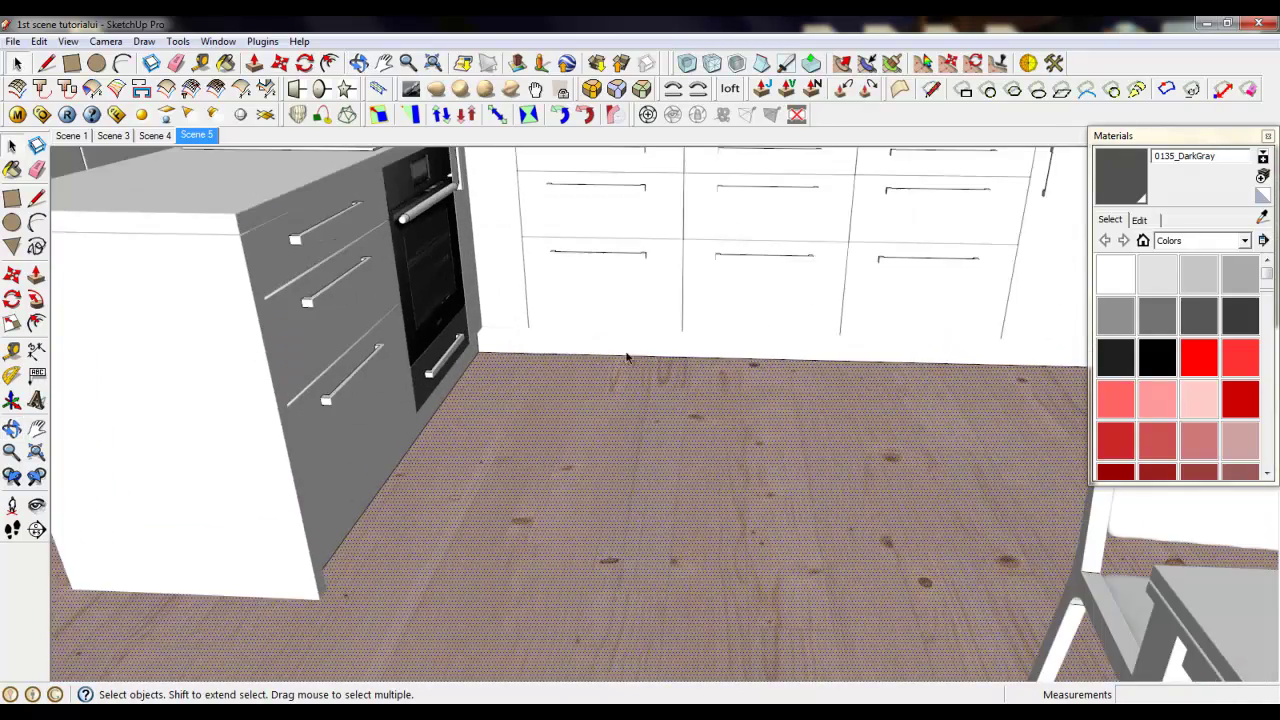
scroll(626, 358, "down", 3)
middle_click_drag(583, 443, 600, 420)
scroll(868, 505, "up", 1)
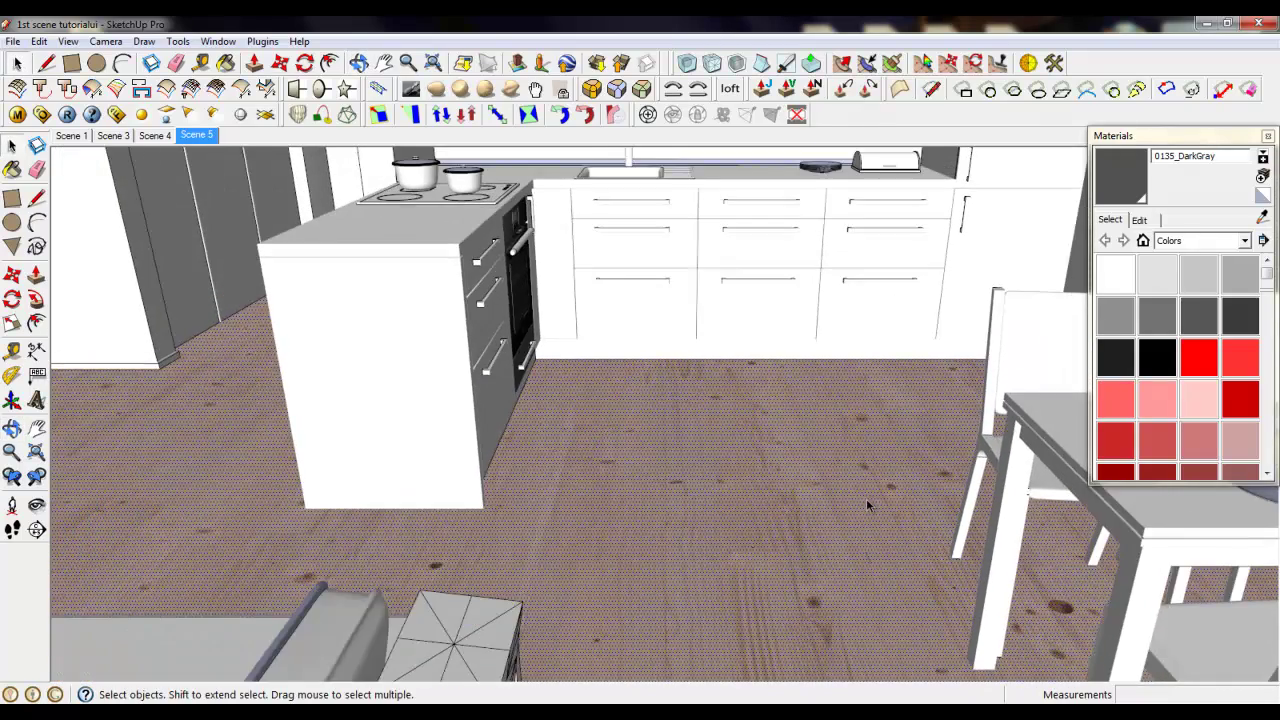
scroll(868, 505, "down", 2)
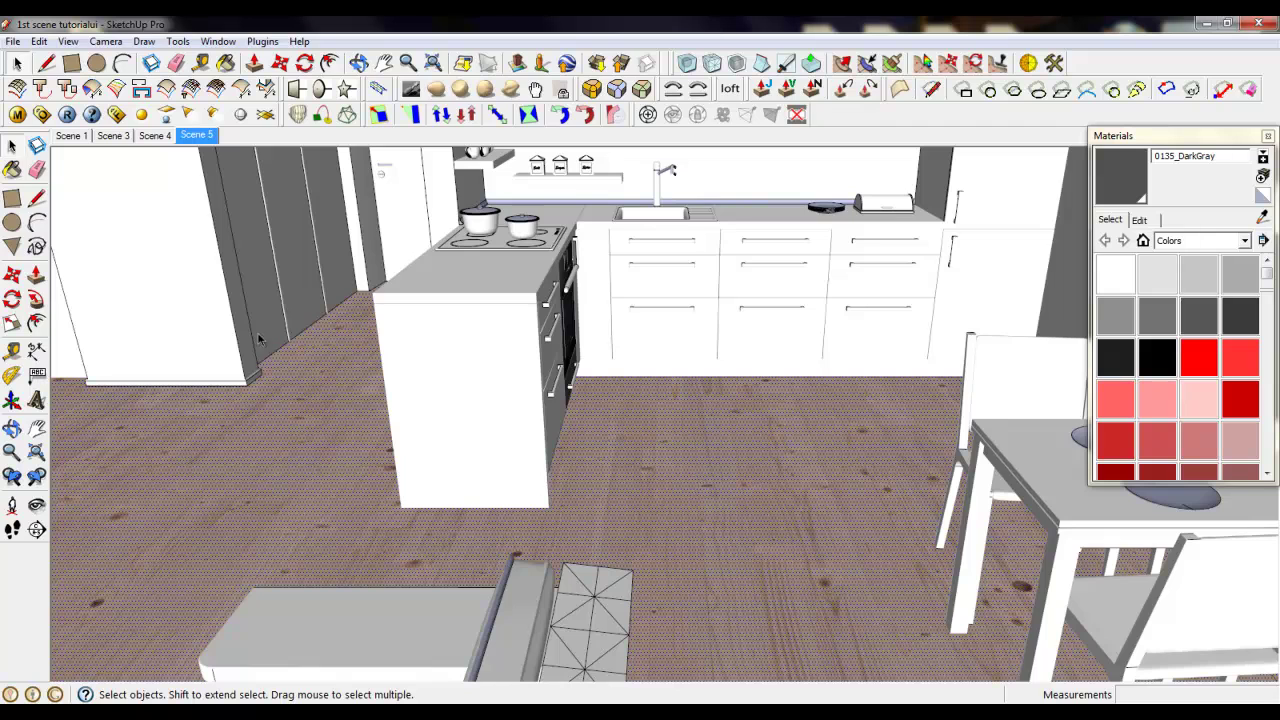
Add a reflection layer to the Floor light d material in the V-Ray Material Editor.
left_click(18, 116)
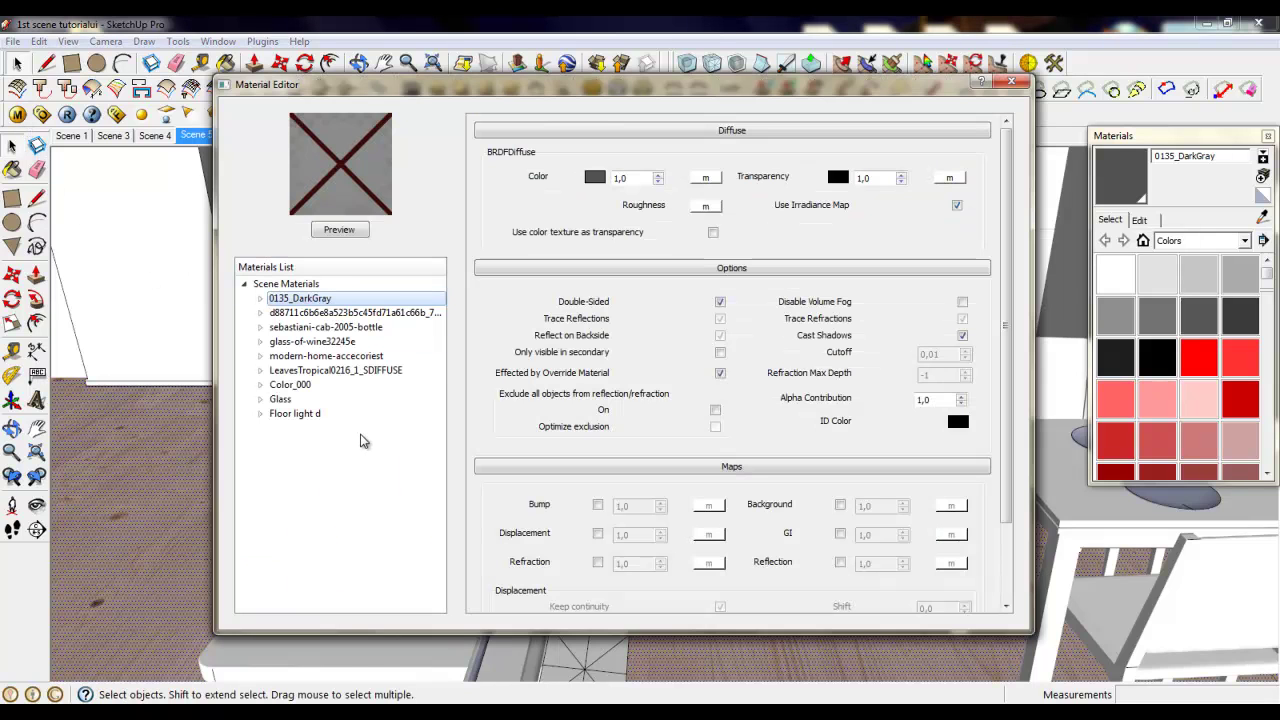
left_click(308, 416)
left_click_drag(450, 93, 583, 78)
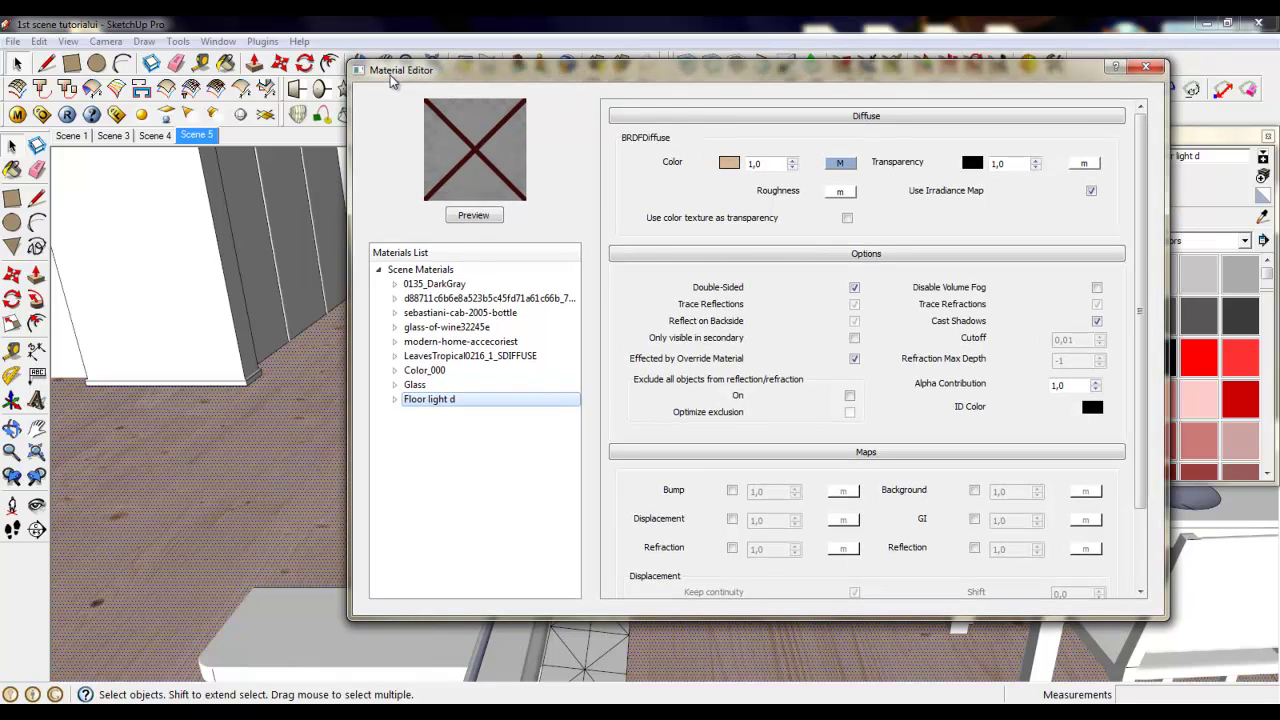
right_click(434, 404)
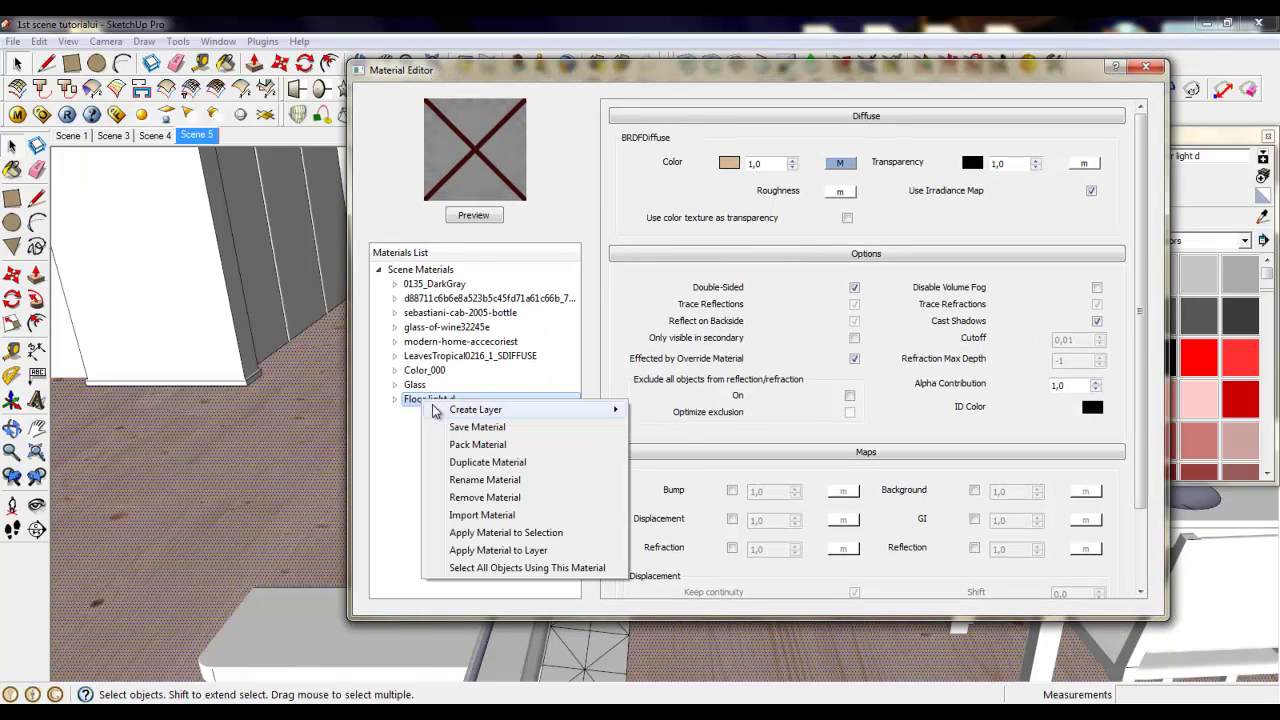
mouse_move(452, 411)
left_click(682, 431)
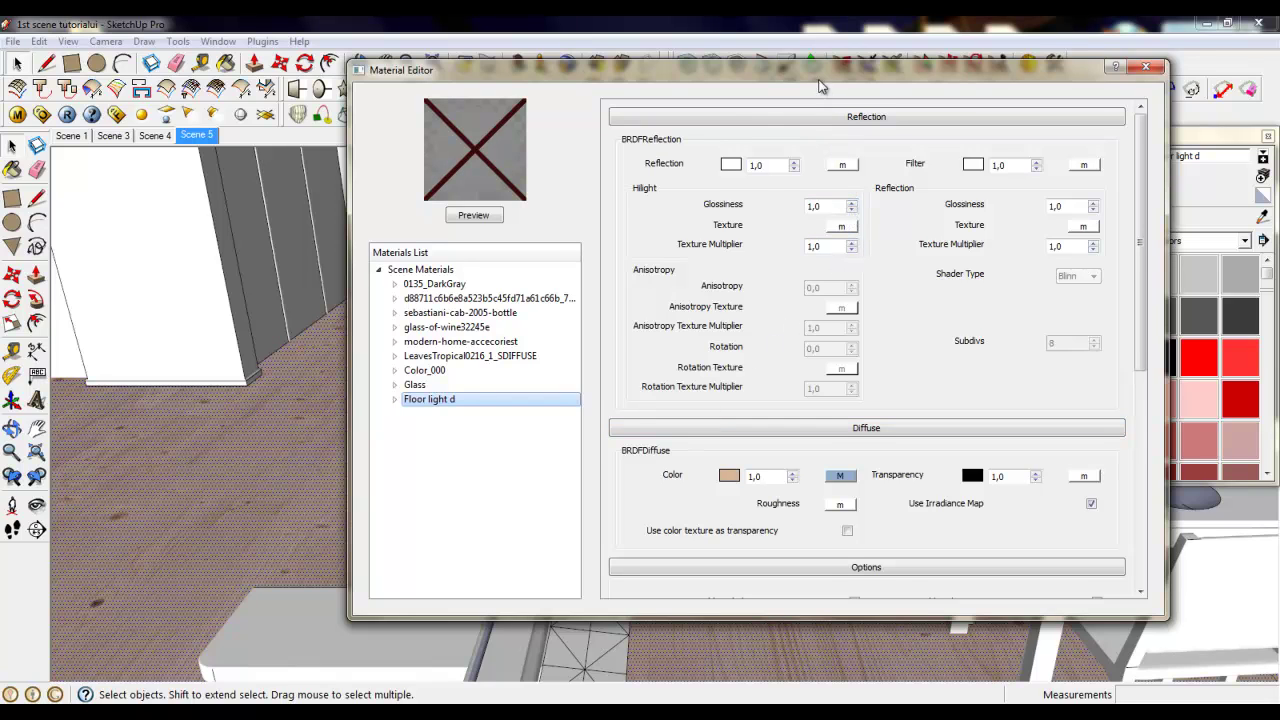
Assign a TexFresnel map to the reflection slot of the Floor light d material.
left_click_drag(820, 84, 801, 78)
left_click(828, 161)
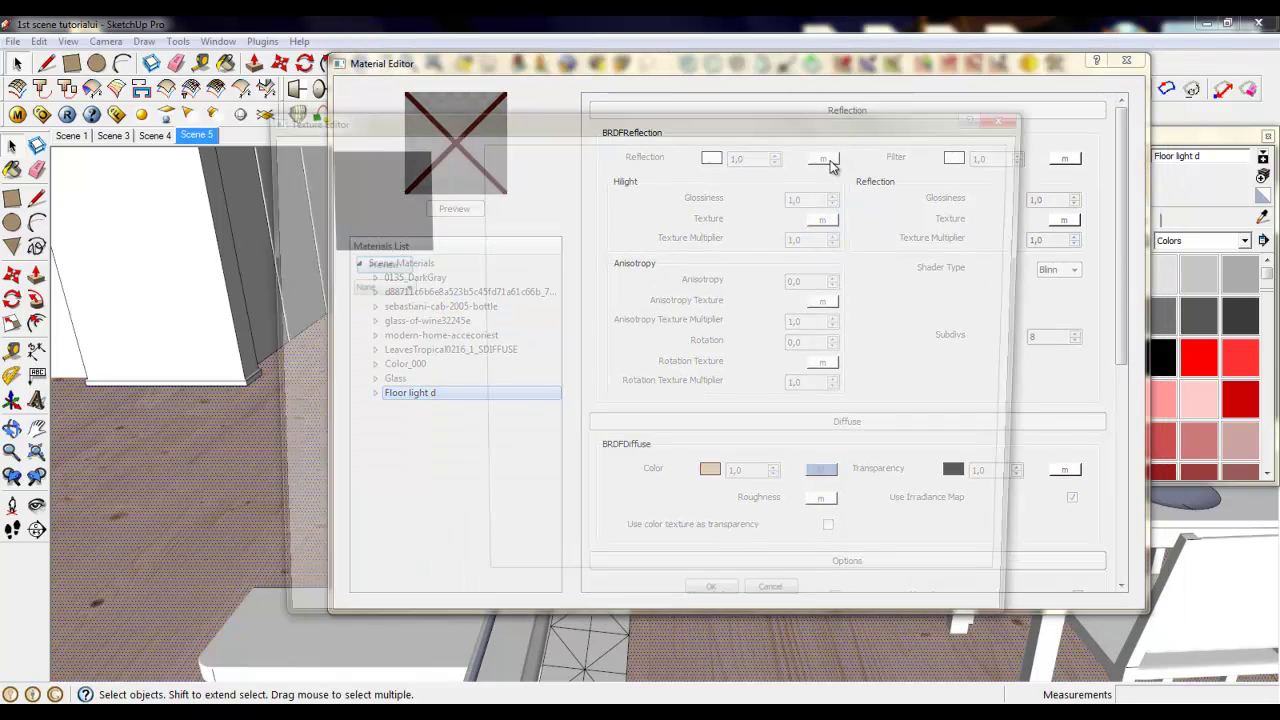
left_click(362, 290)
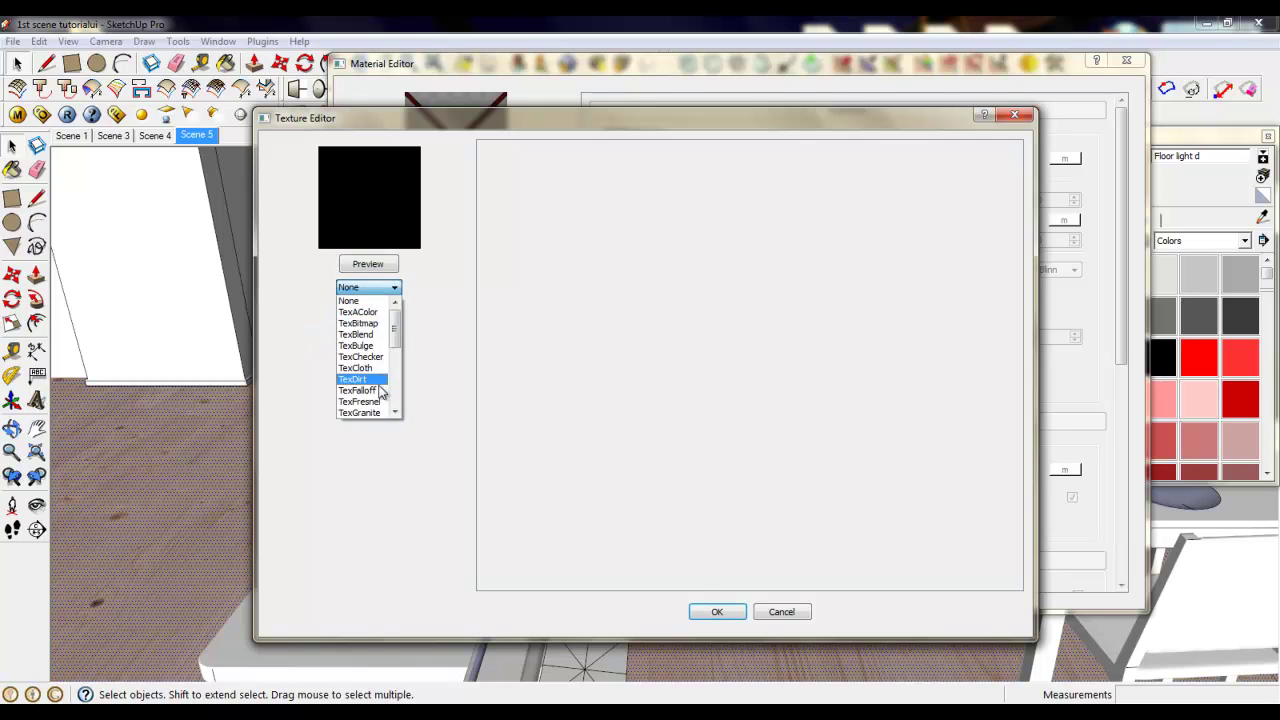
left_click(360, 401)
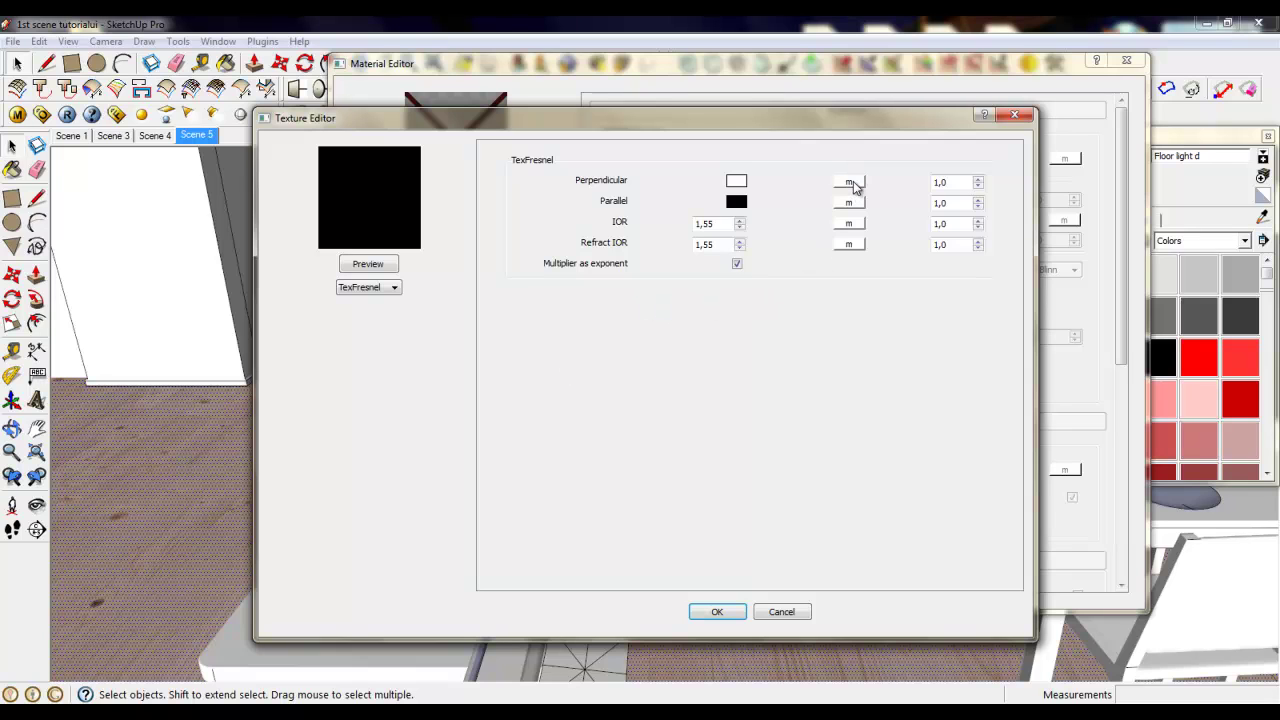
Load Floor light d.png from the Desktop as a TexBitmap in the Fresnel map's Perpendicular slot and accept the Fresnel map.
left_click_drag(844, 123, 834, 103)
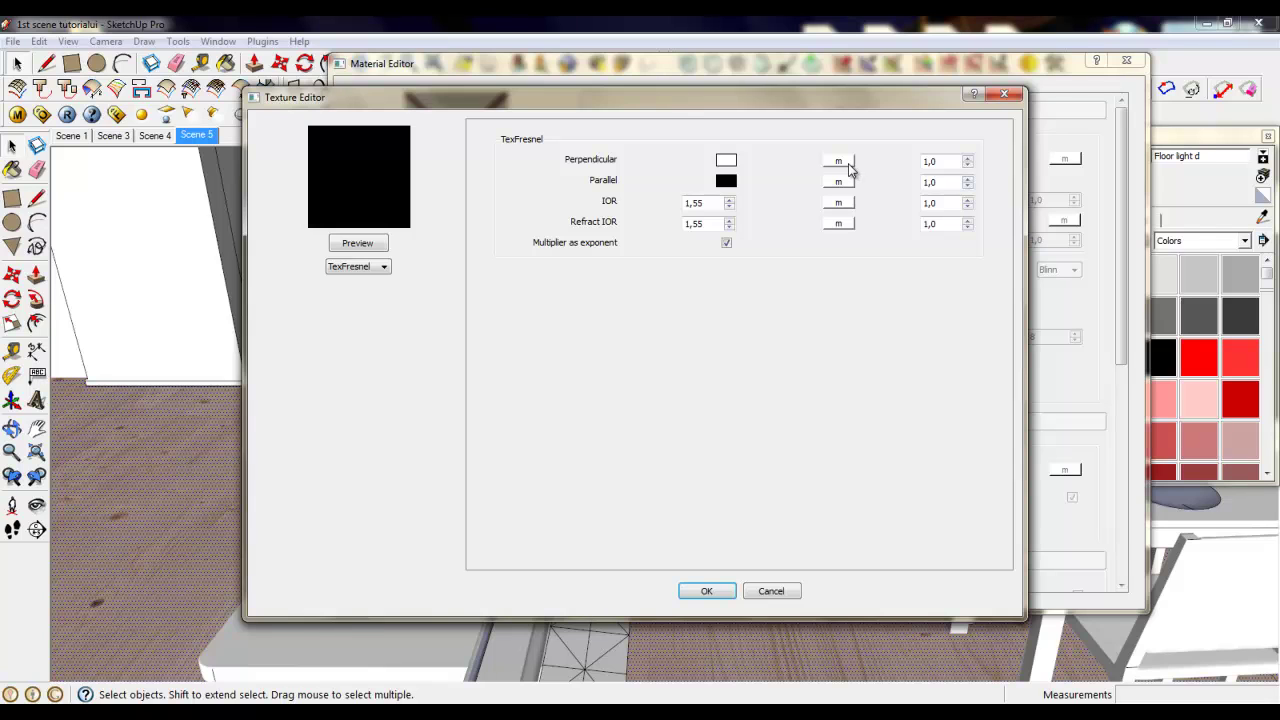
left_click(847, 166)
left_click(394, 287)
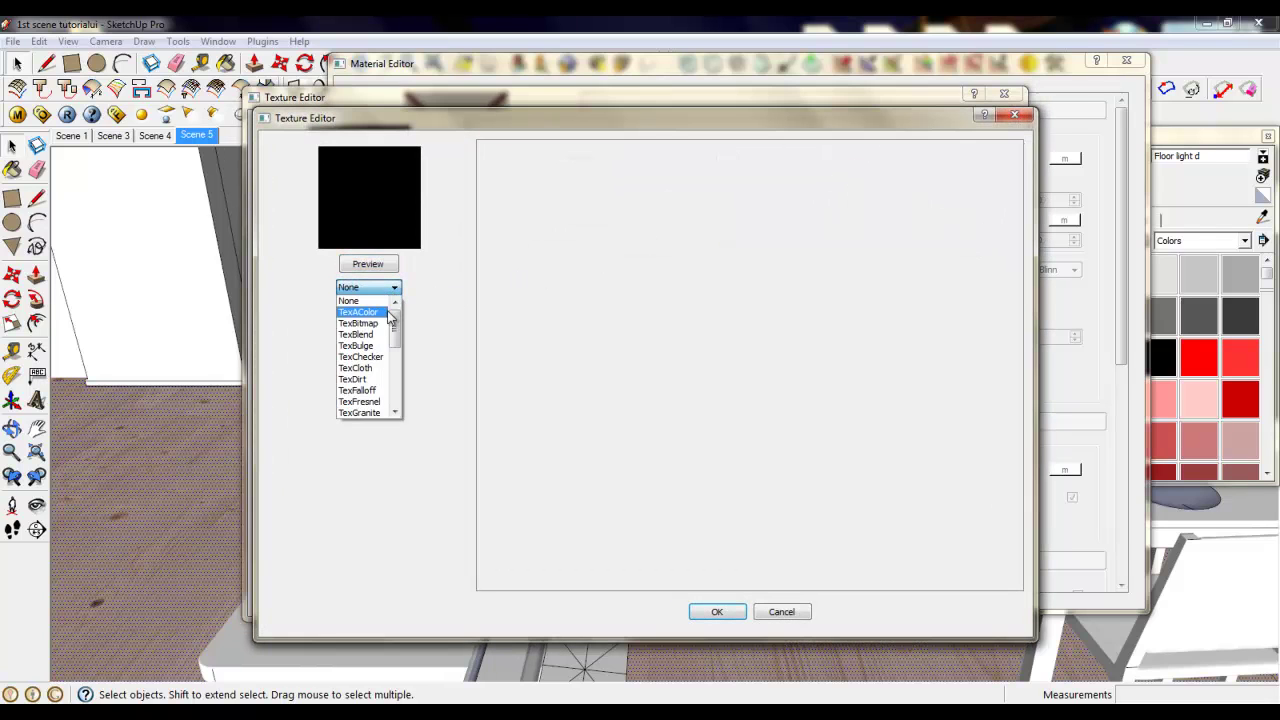
left_click(380, 324)
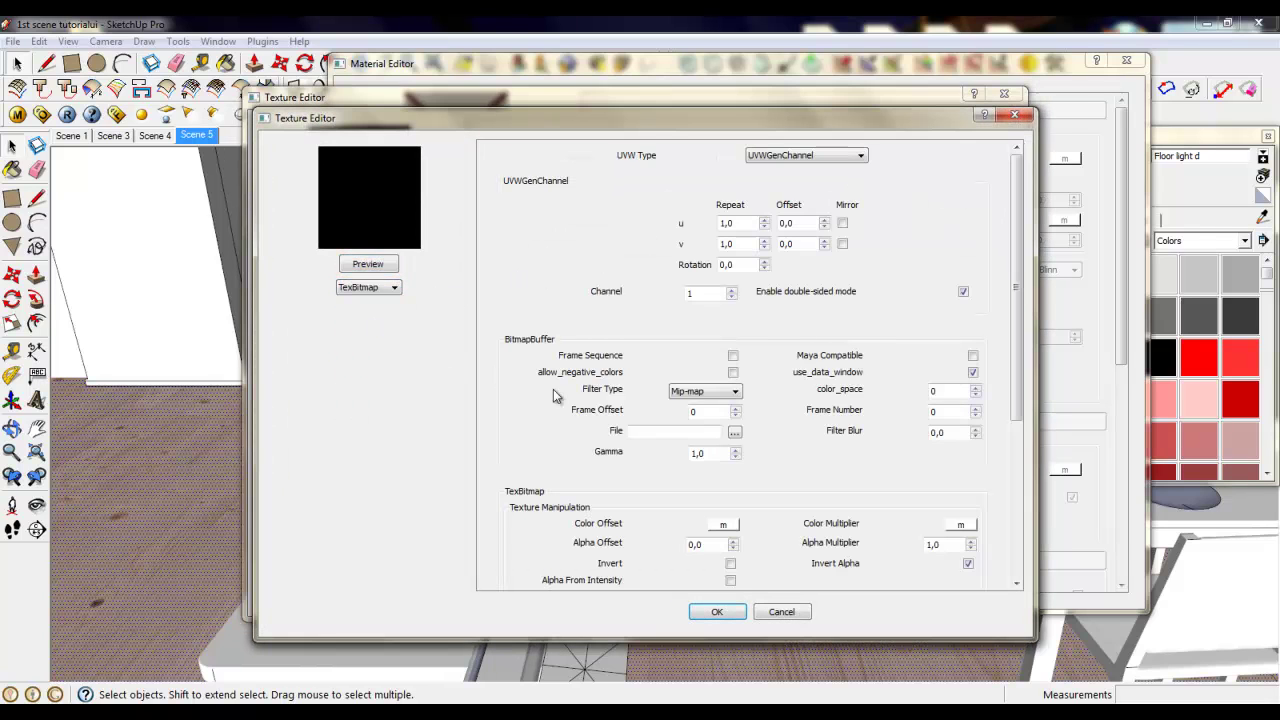
left_click(735, 433)
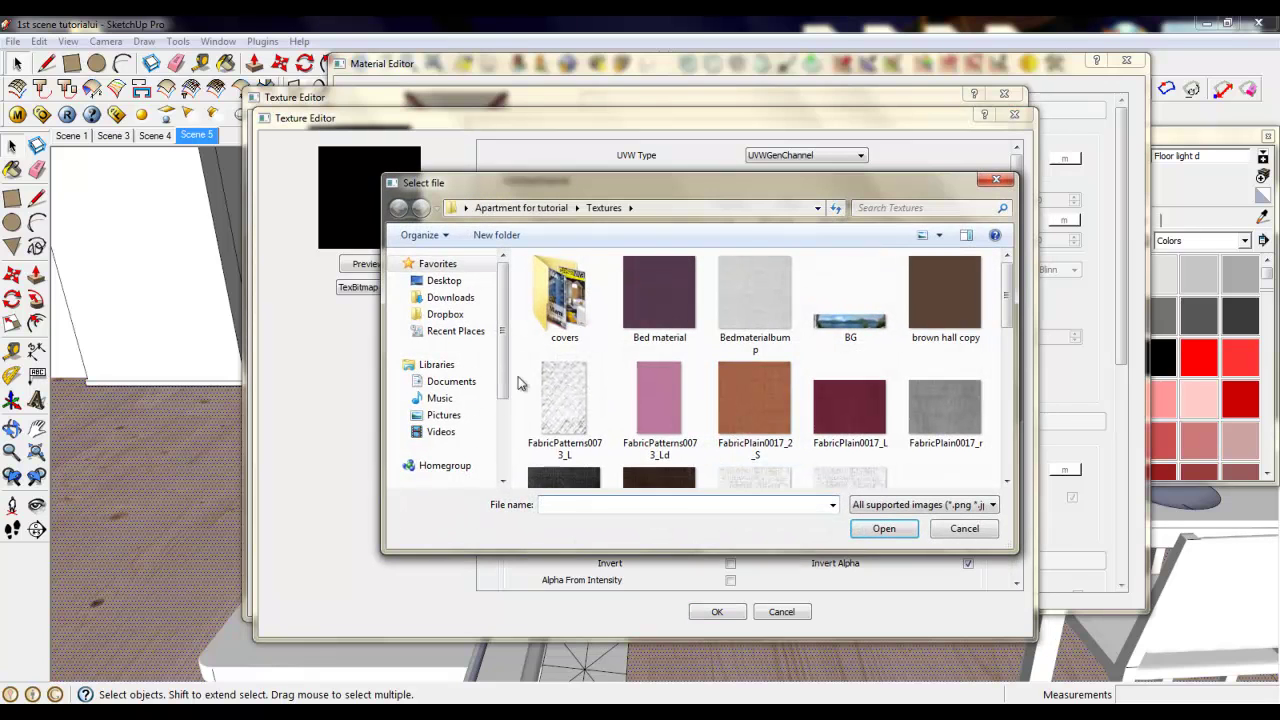
left_click(445, 281)
left_click_drag(1007, 285, 1022, 393)
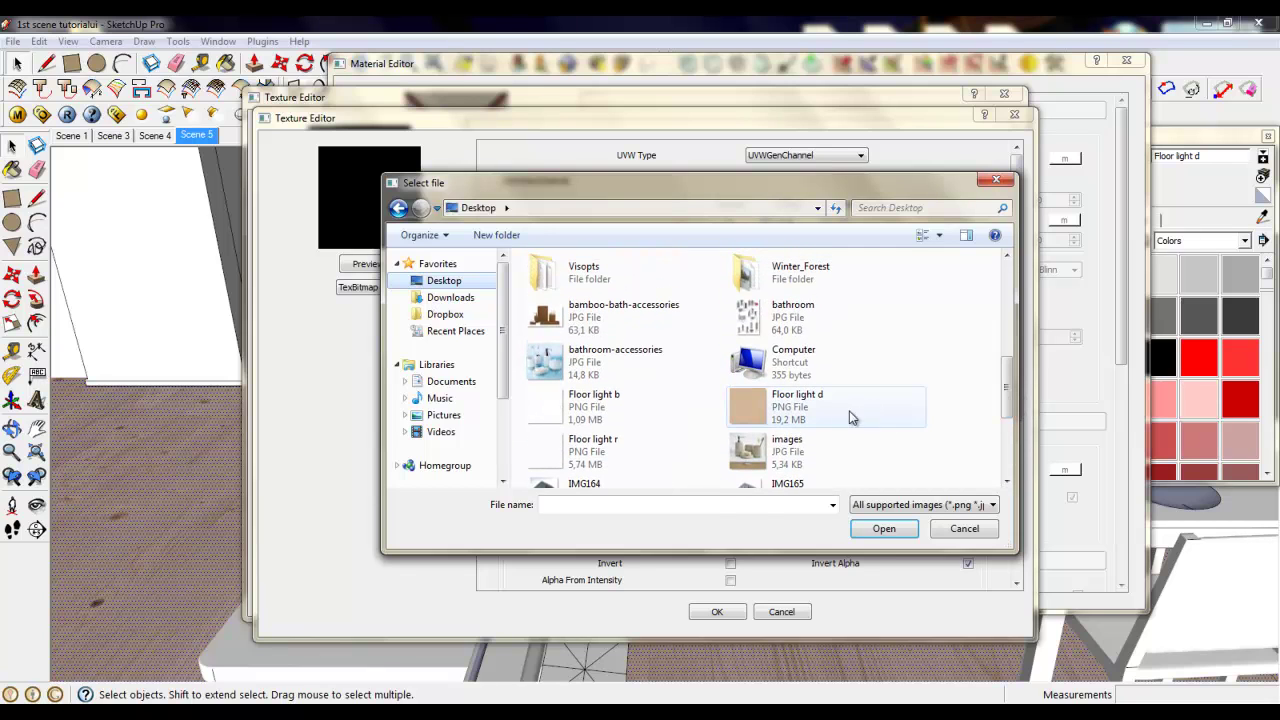
left_click(760, 400)
left_click(884, 529)
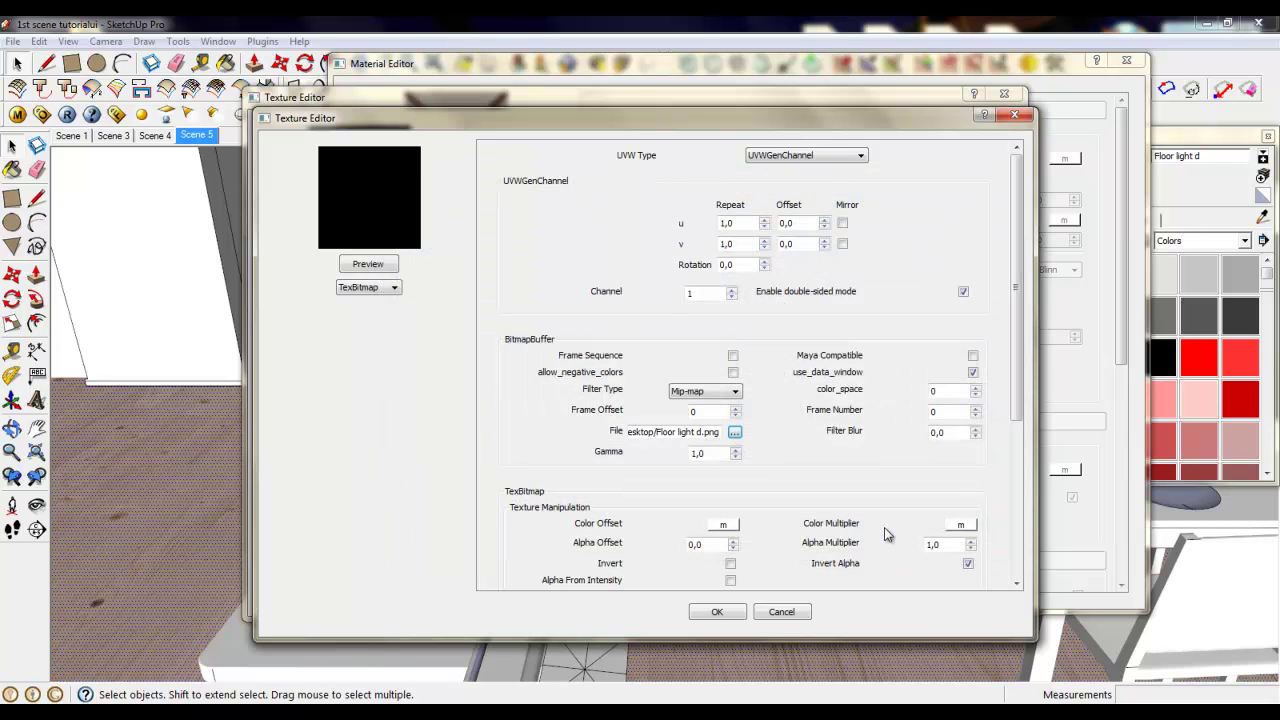
left_click(728, 610)
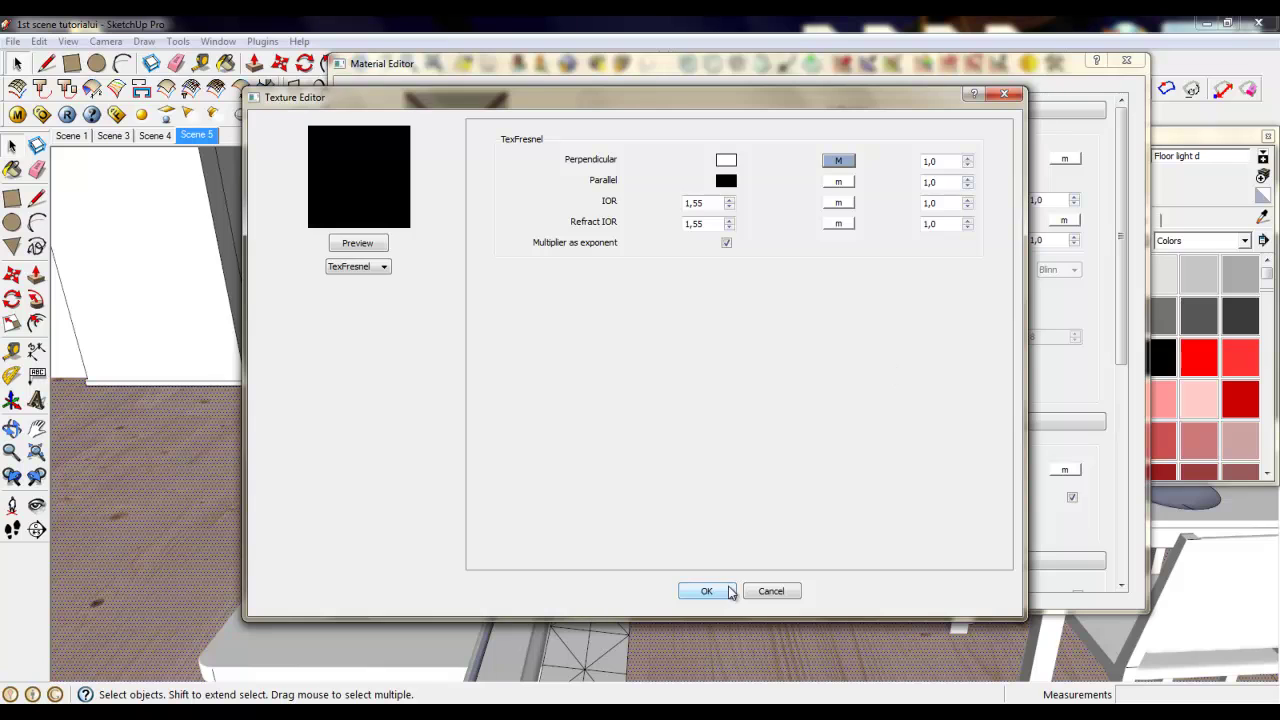
key("Return")
Set the Perpendicular multiplier of the reflection's Fresnel map to 0,55.
left_click(835, 160)
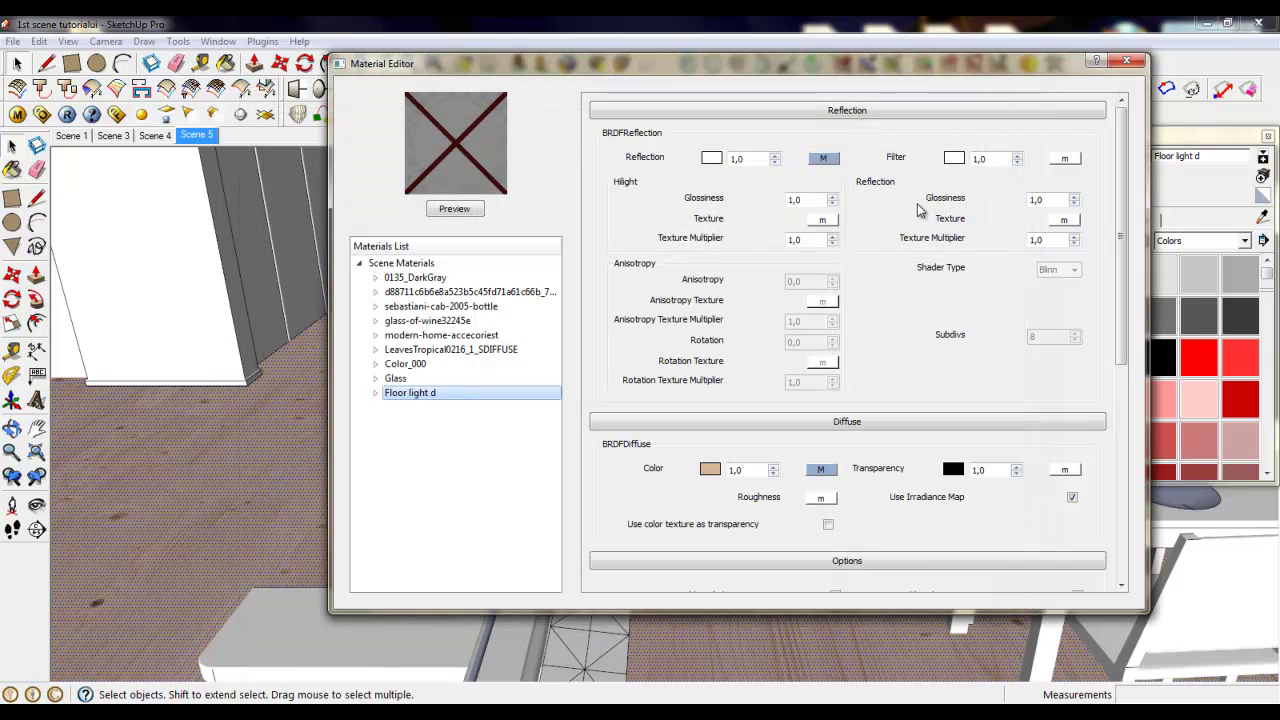
double_click(938, 183)
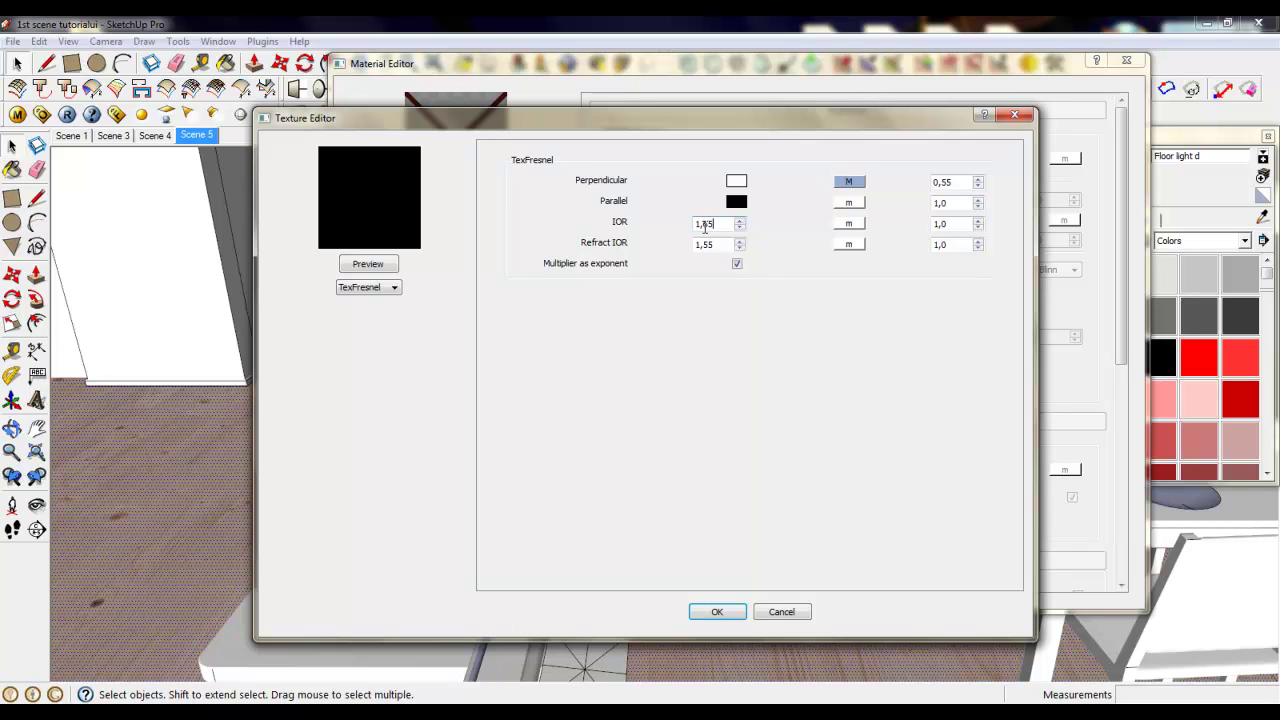
left_click(738, 610)
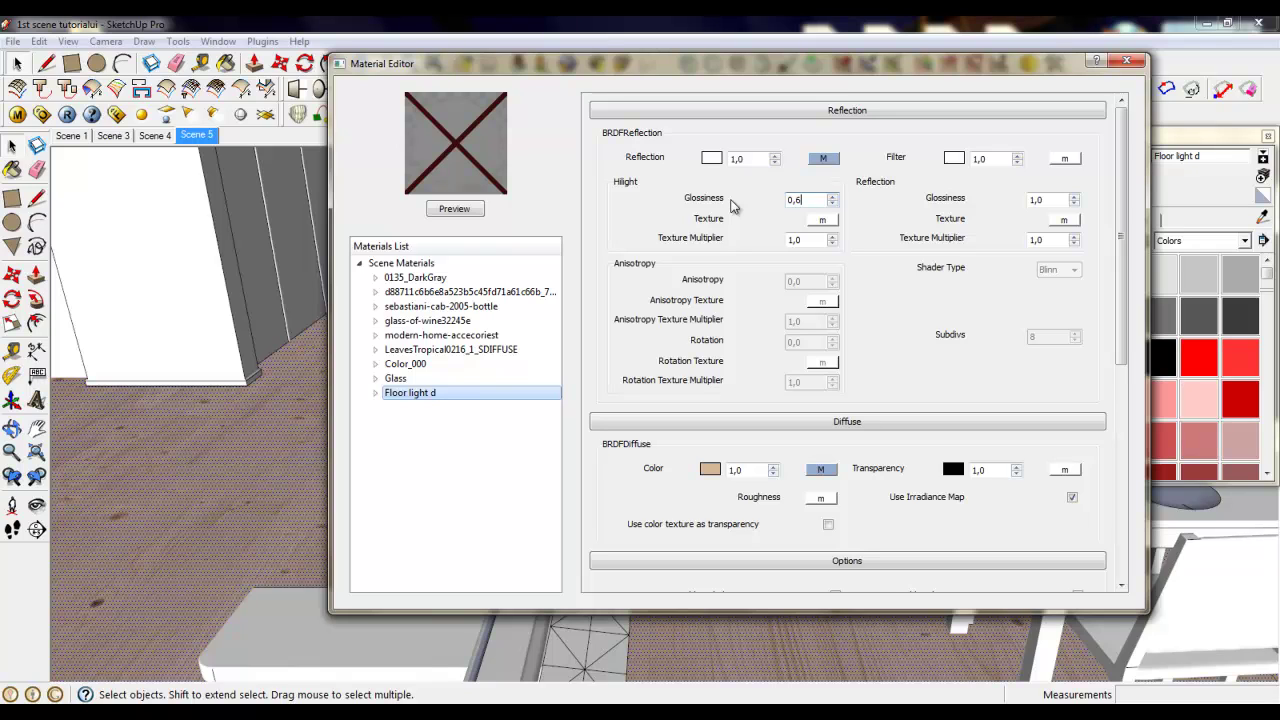
Set the floor material's hilight glossiness to 0,65 and its reflection glossiness to 0,85.
key("Return")
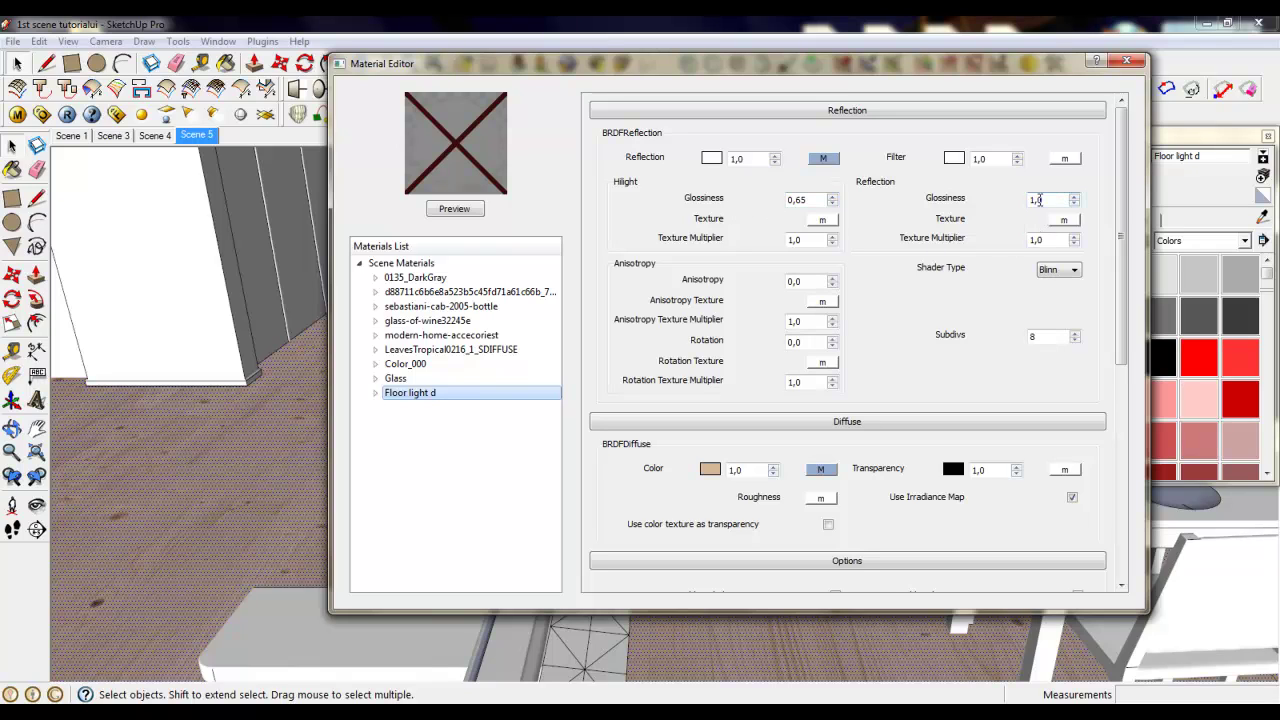
double_click(1040, 200)
left_click_drag(780, 54, 751, 47)
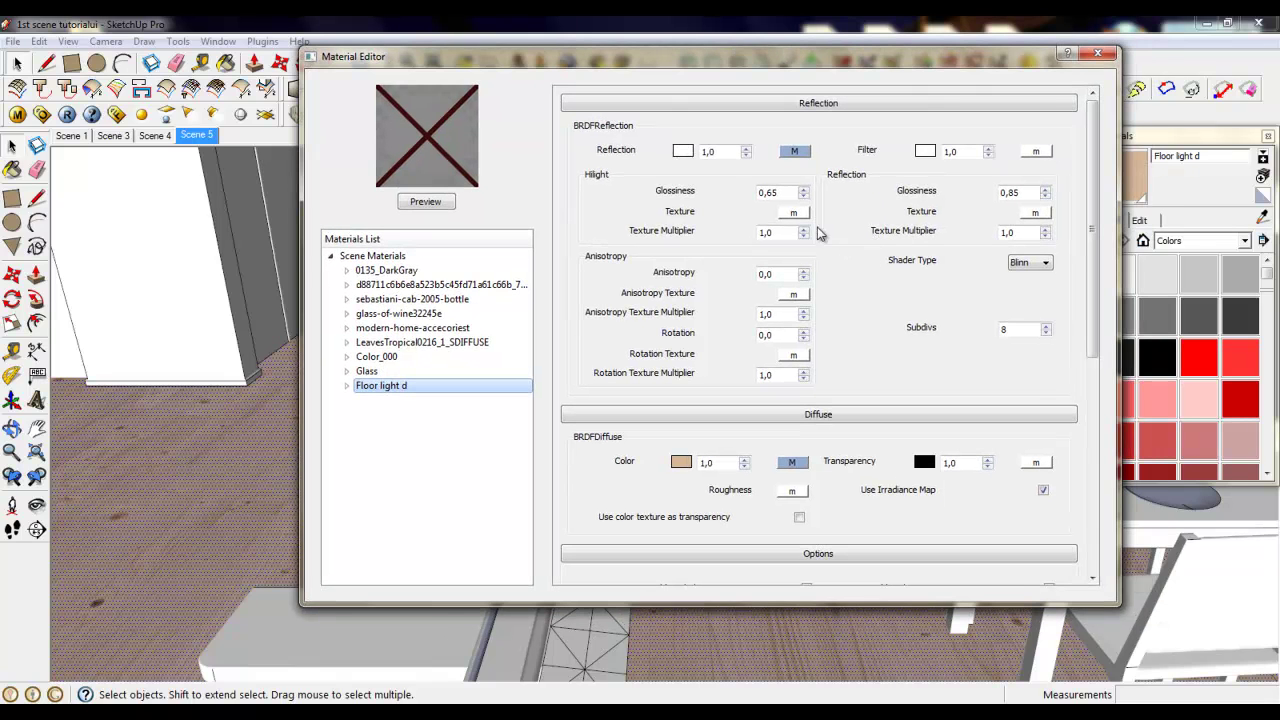
Load Floor light r.png as a TexBitmap in the hilight glossiness texture slot, and preview the loaded map.
left_click(794, 212)
left_click_drag(800, 130, 880, 114)
left_click(448, 276)
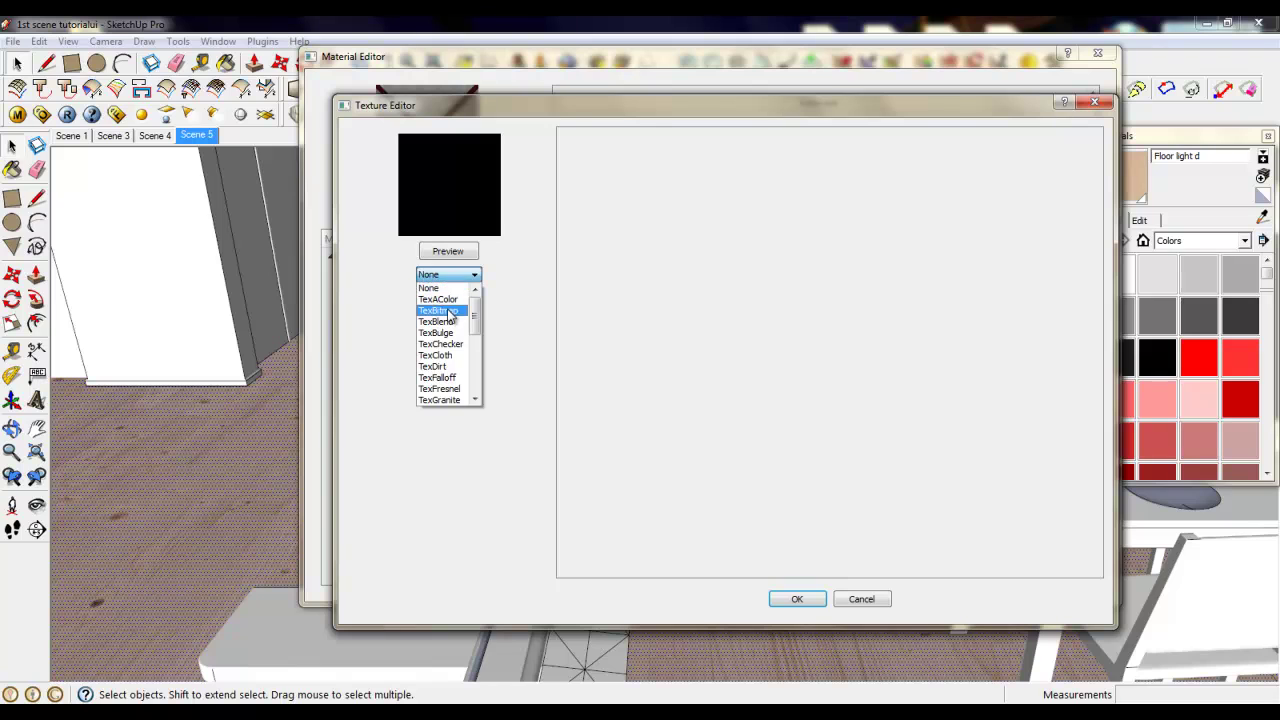
left_click(452, 315)
left_click(815, 419)
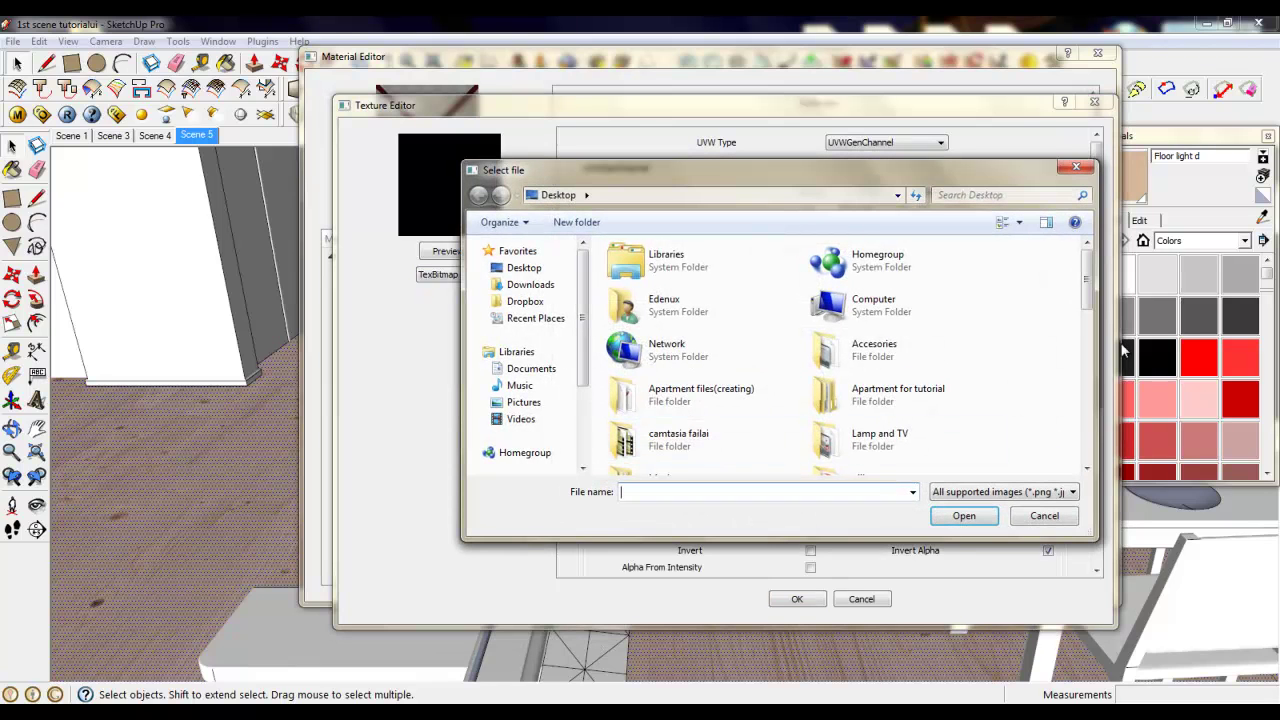
left_click_drag(1087, 268, 1087, 398)
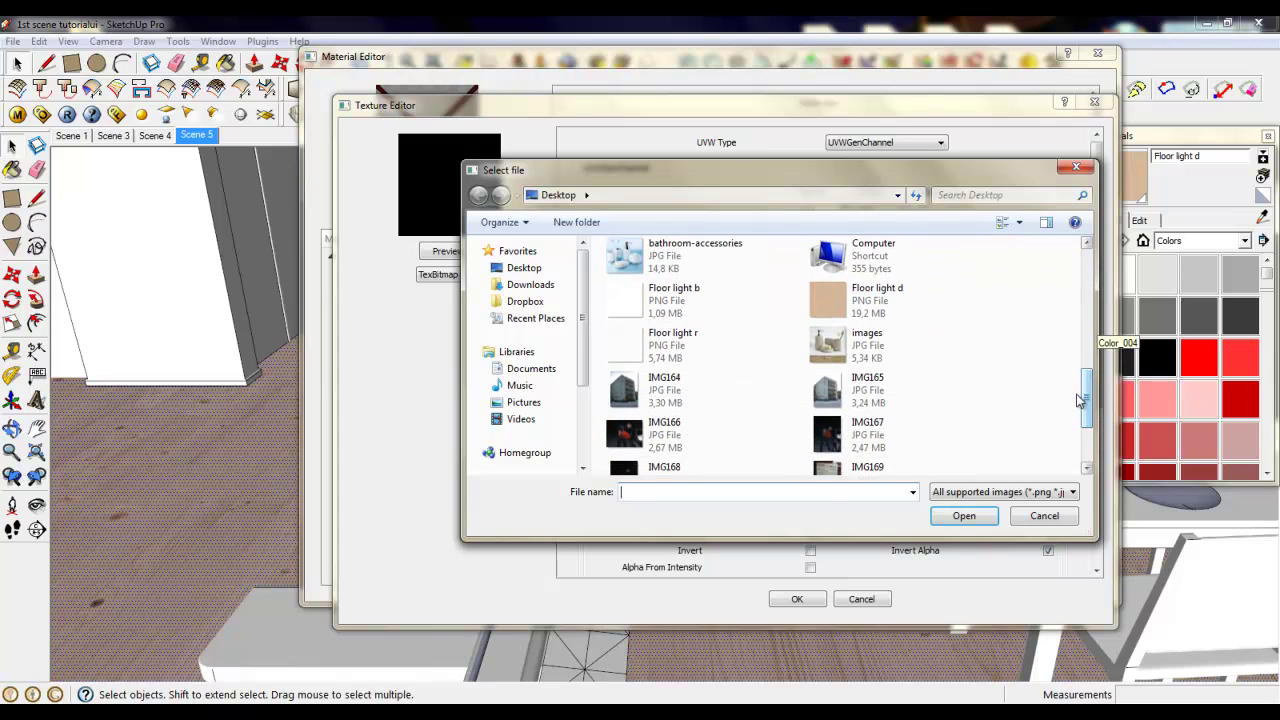
left_click(670, 347)
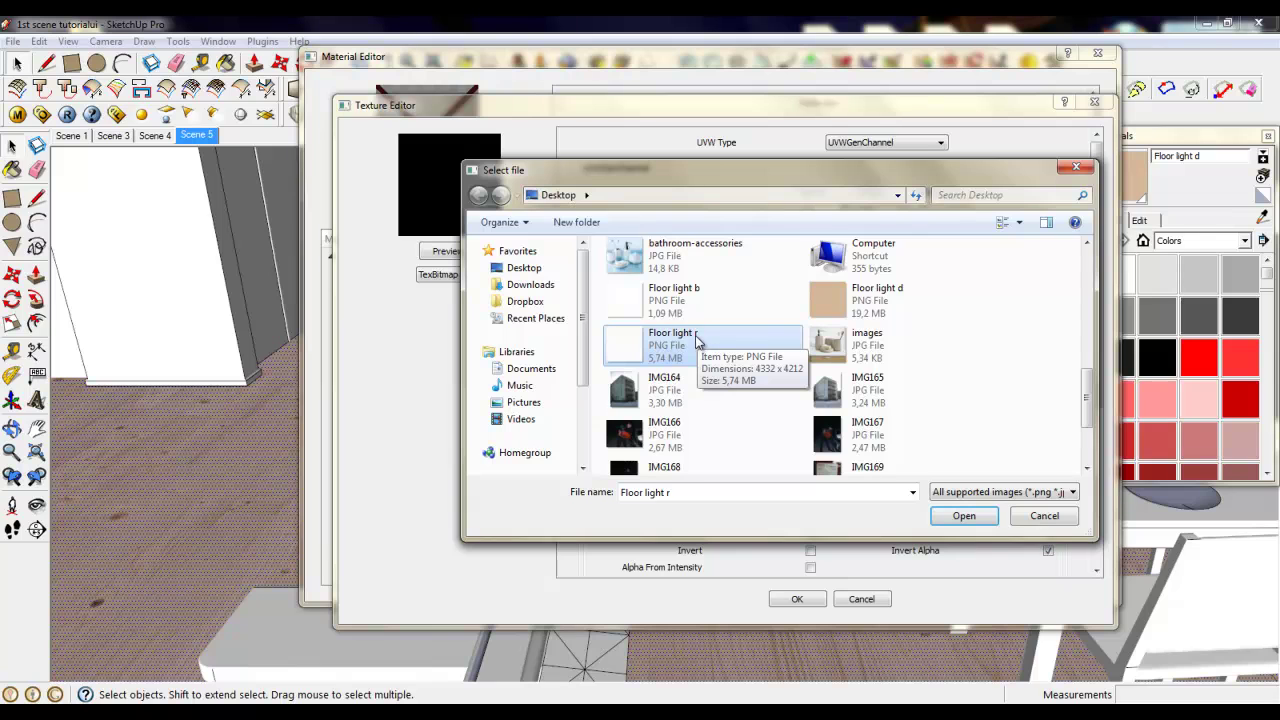
left_click(963, 515)
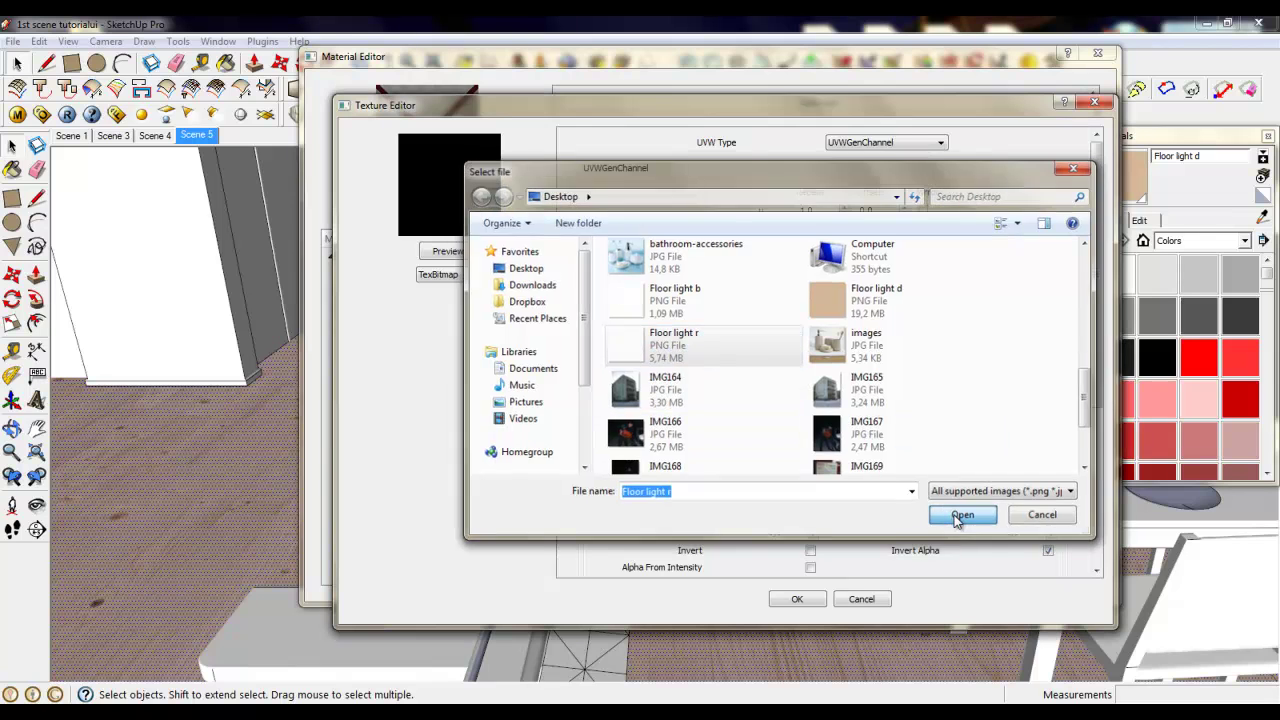
left_click(812, 600)
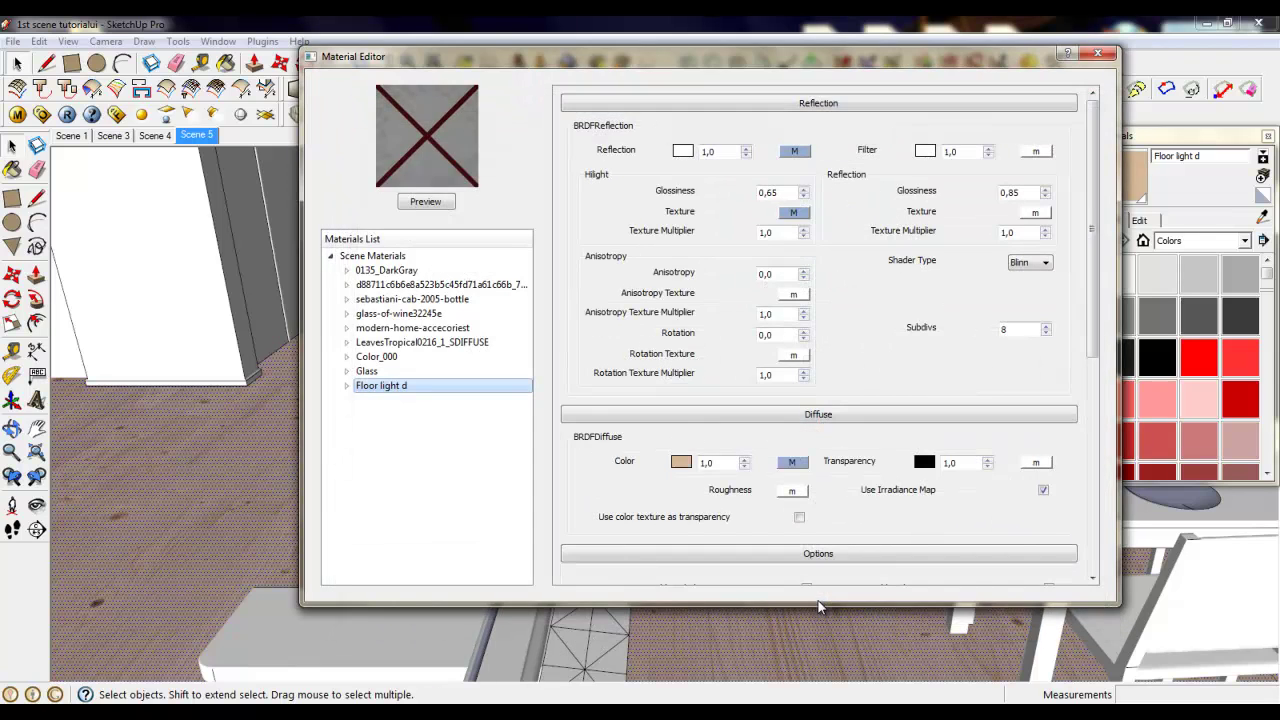
left_click(795, 213)
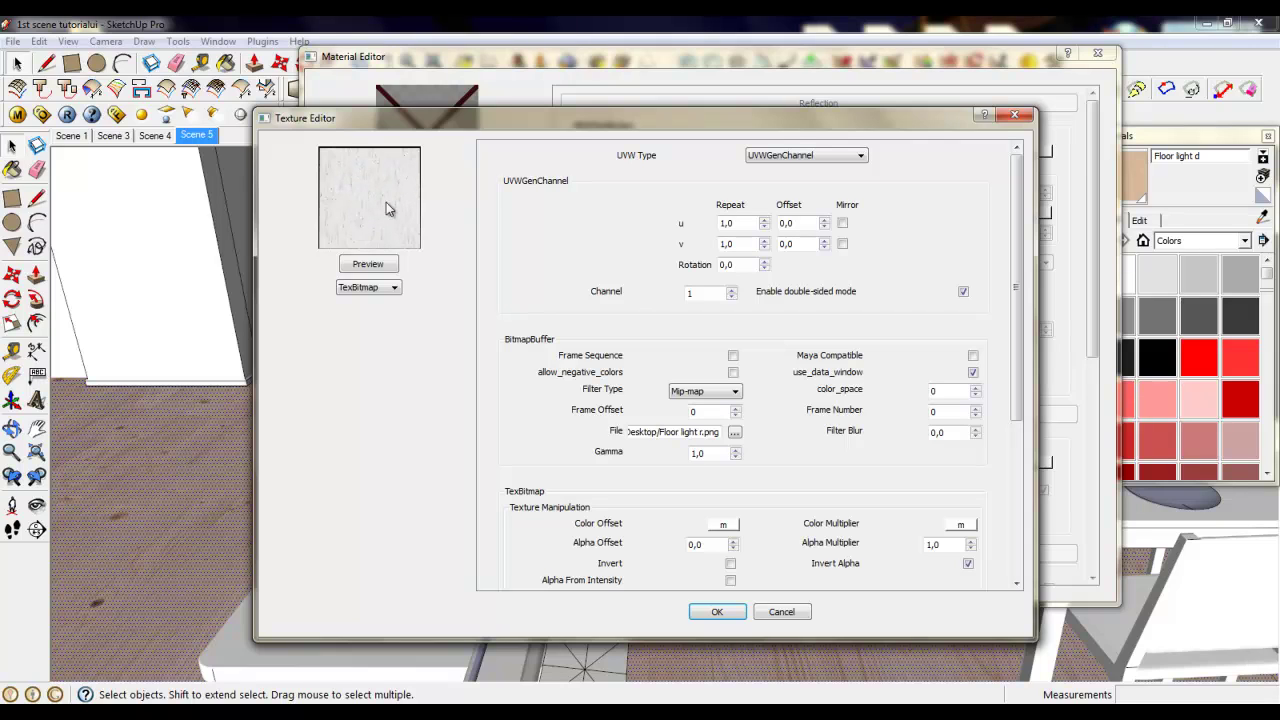
left_click(755, 613)
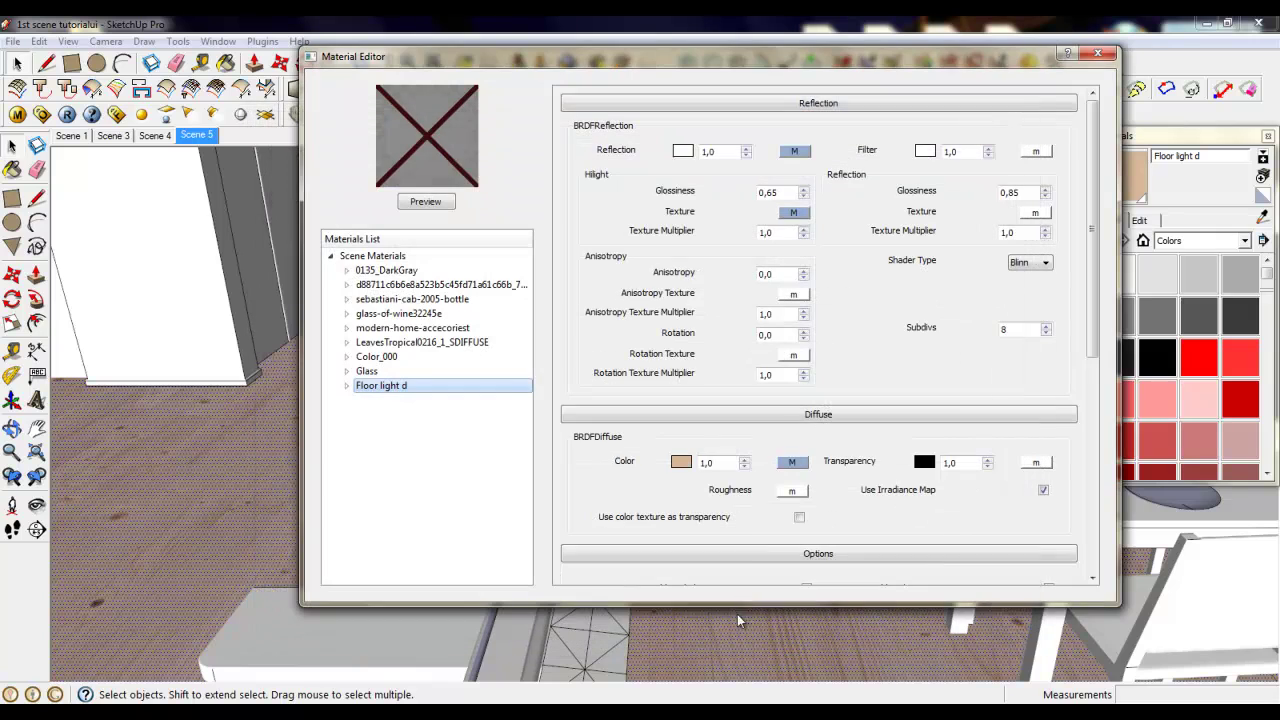
Set the texture multipliers for both hilight and reflection glossiness to 0,83.
left_click_drag(780, 234, 742, 230)
type("0,8")
type("8")
left_click_drag(1030, 233, 963, 232)
type("0,83")
Load Floor light r.png as a TexBitmap in the reflection glossiness texture slot, and set the shader type to Phong.
left_click(1036, 213)
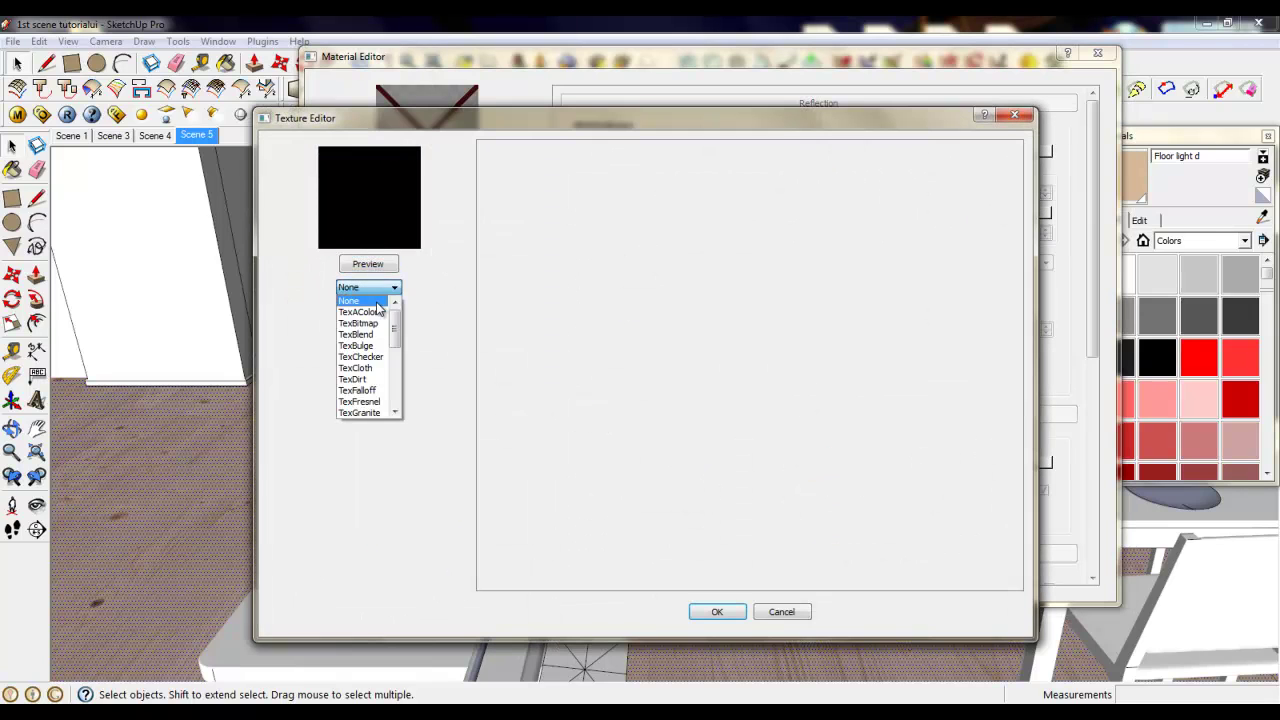
left_click(374, 319)
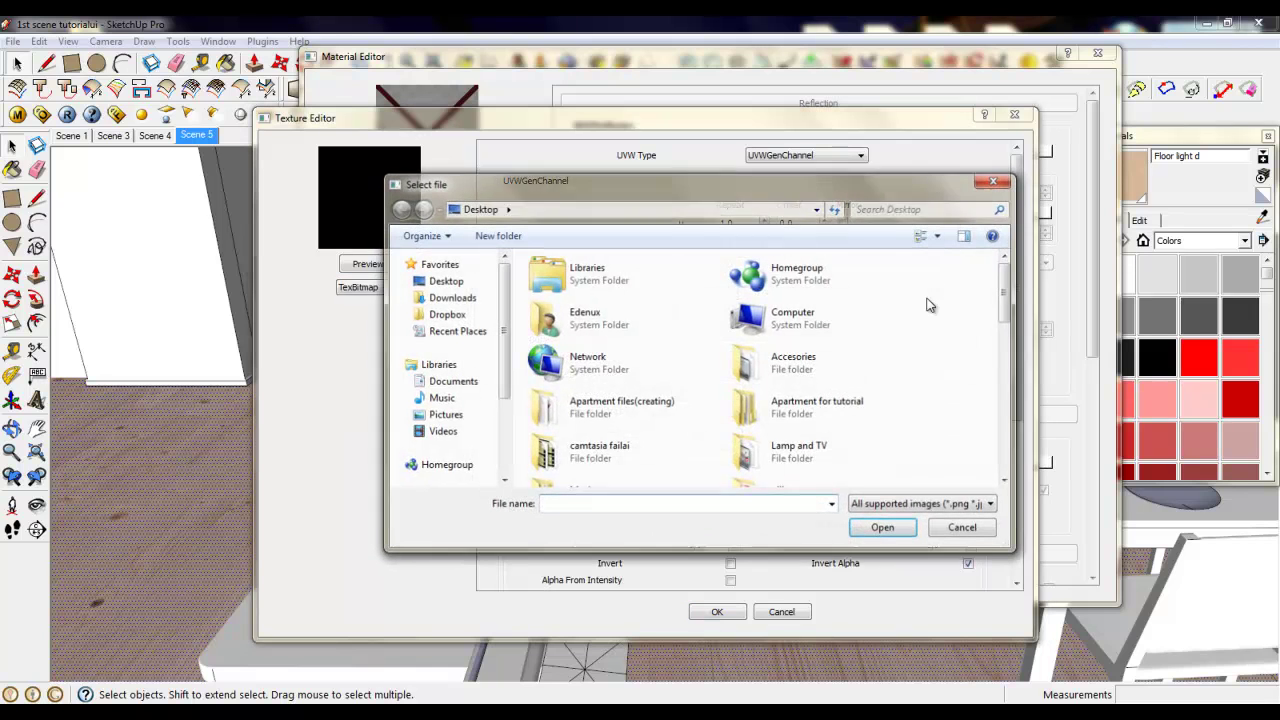
left_click_drag(1006, 286, 1004, 405)
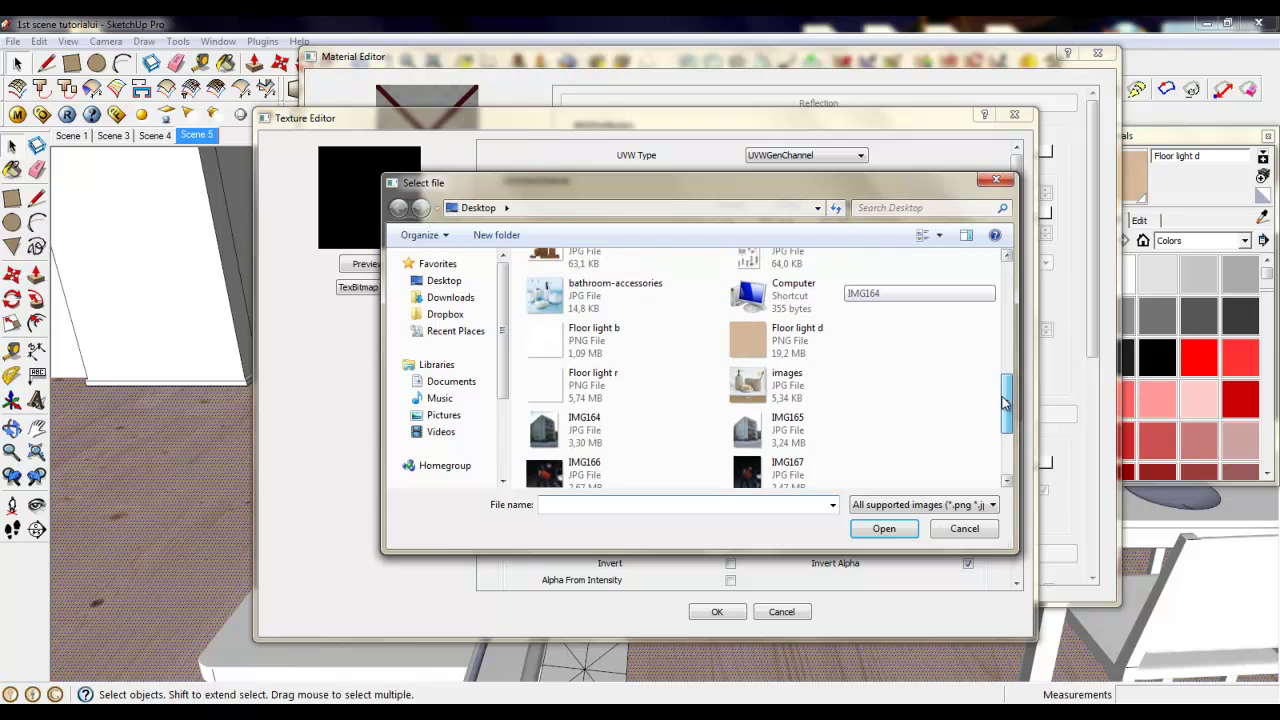
left_click(614, 385)
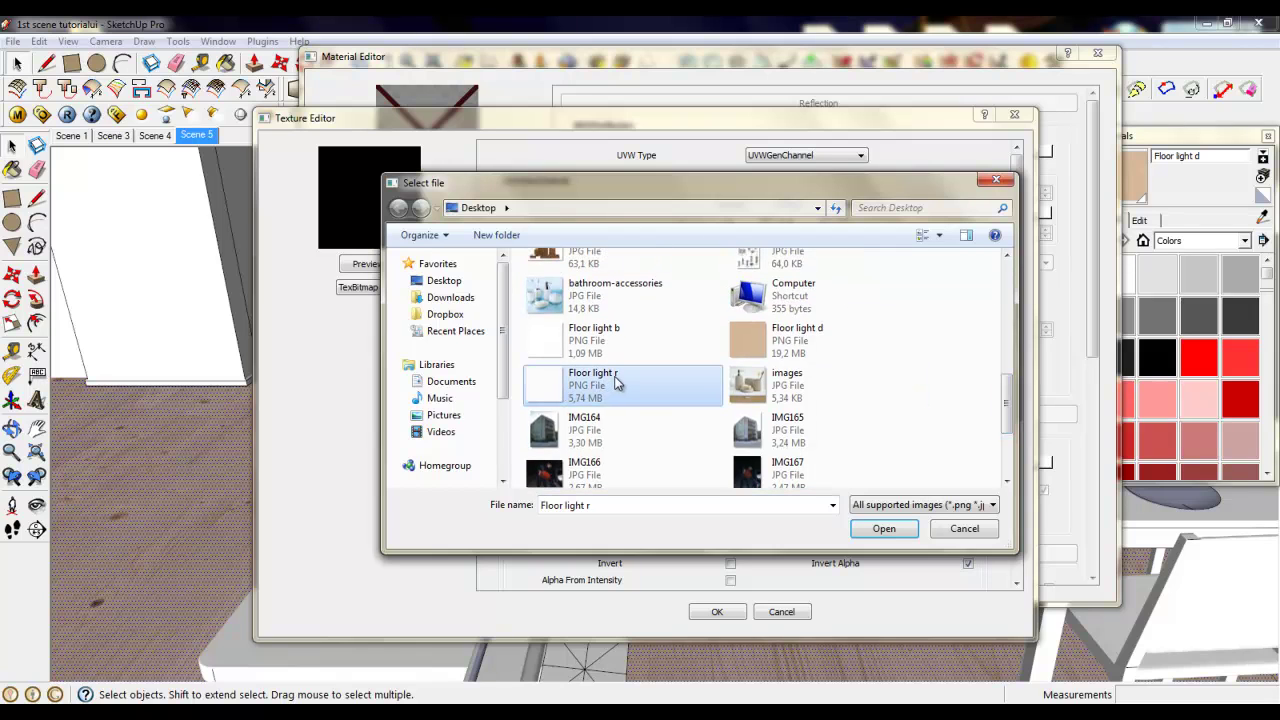
left_click(893, 531)
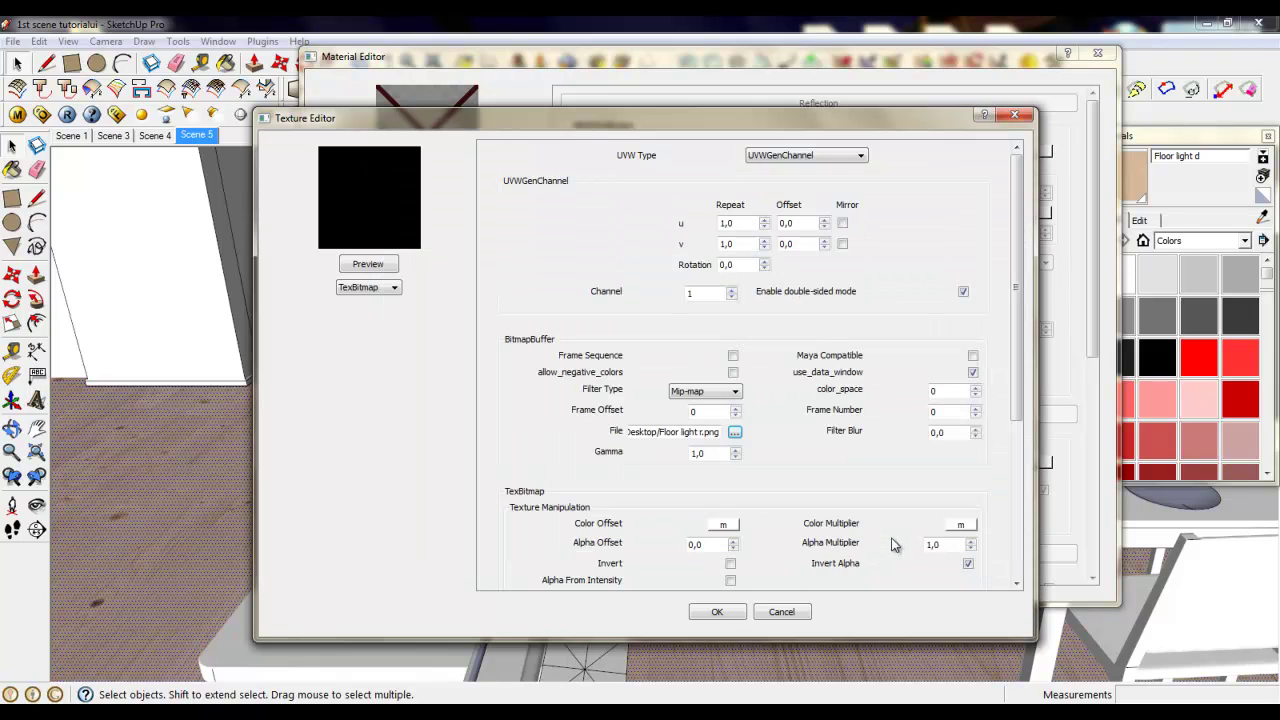
left_click(716, 612)
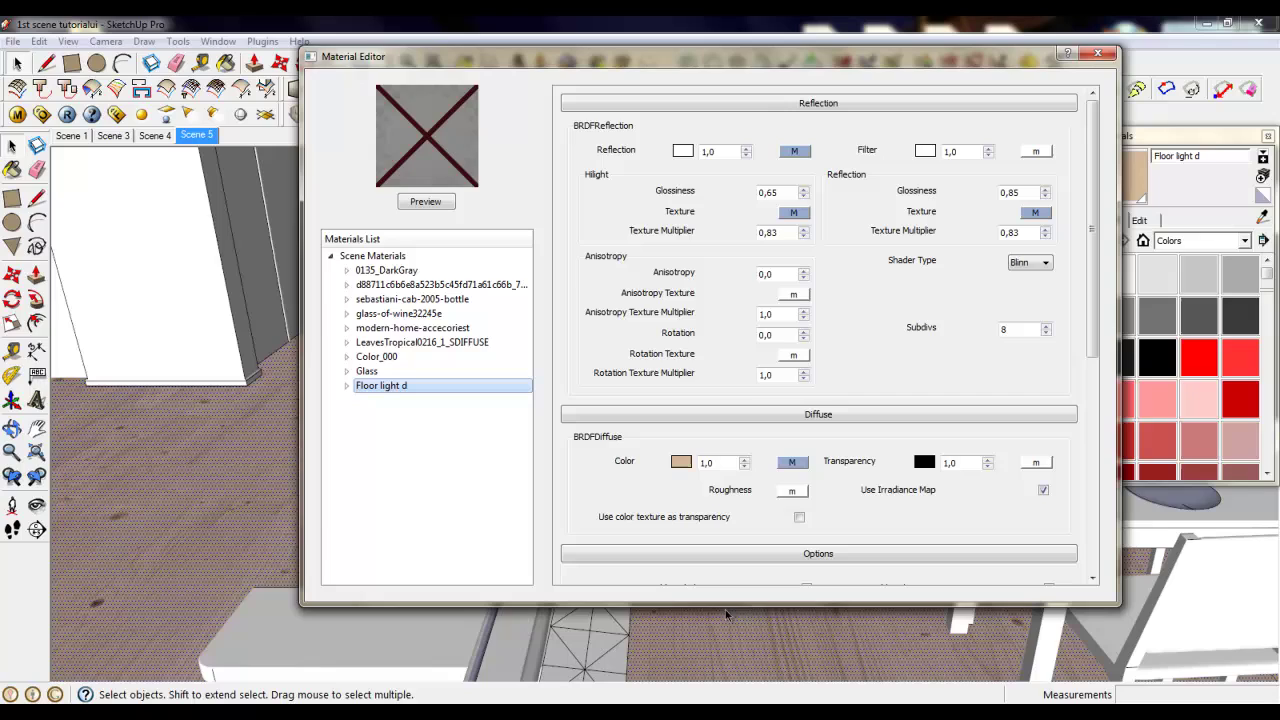
left_click(1036, 263)
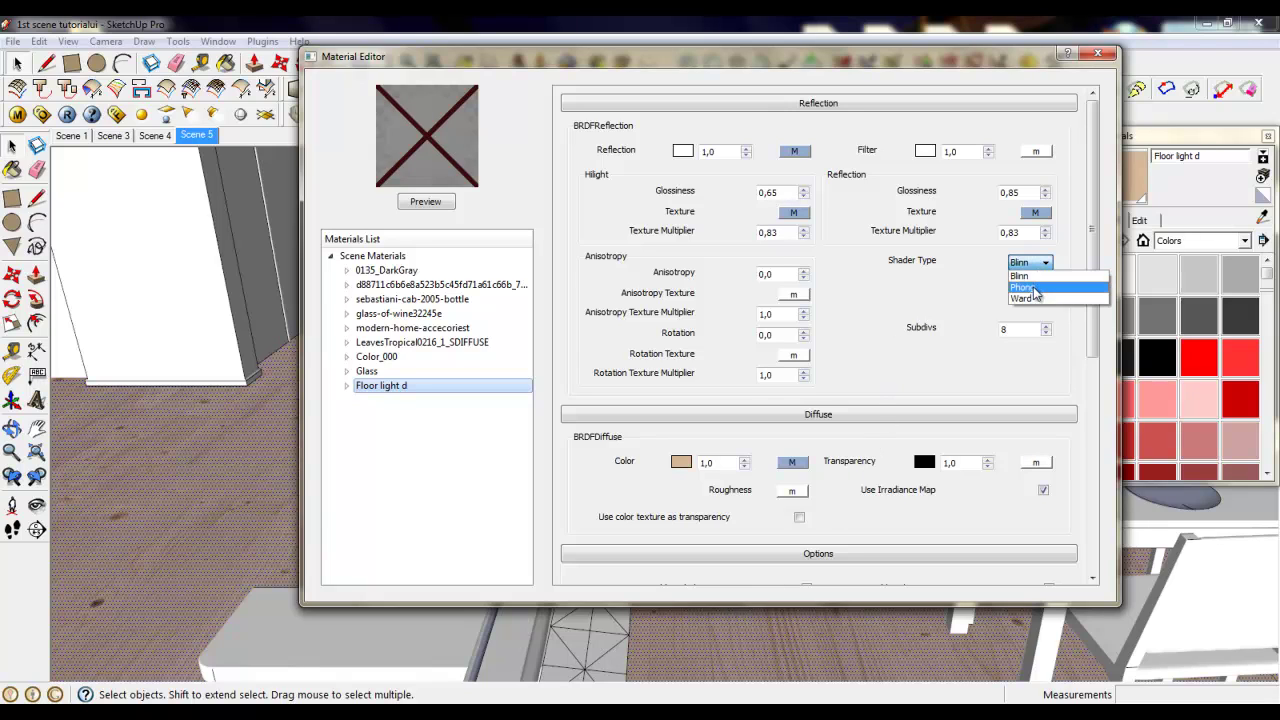
left_click(1030, 288)
Enable the floor material's bump map and set its strength to 0,12.
scroll(1092, 254, "down", 1)
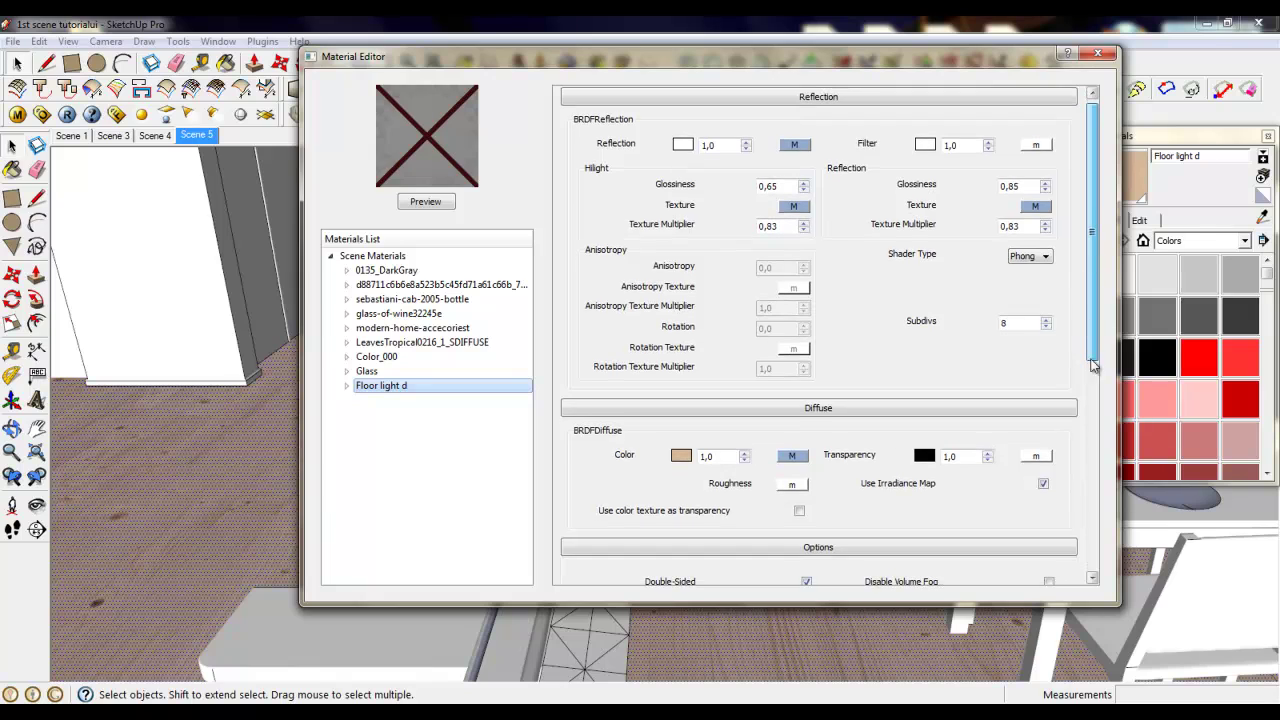
scroll(1091, 566, "down", 4)
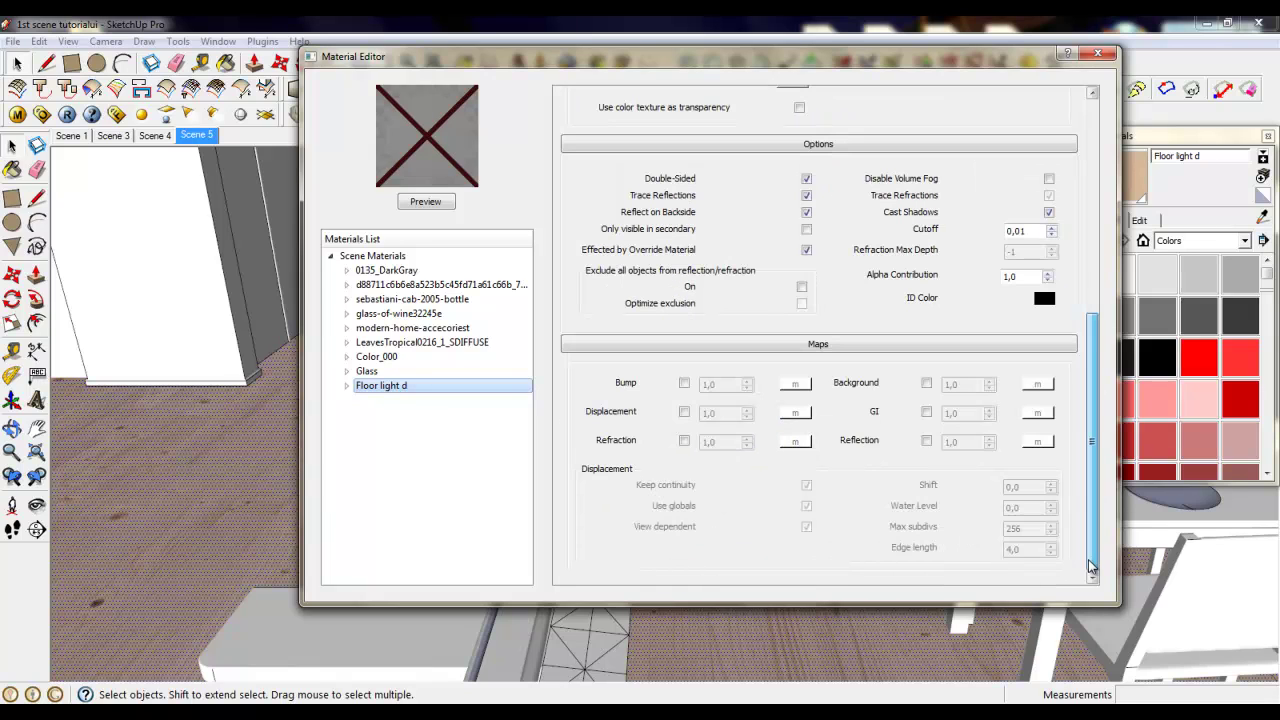
left_click(684, 383)
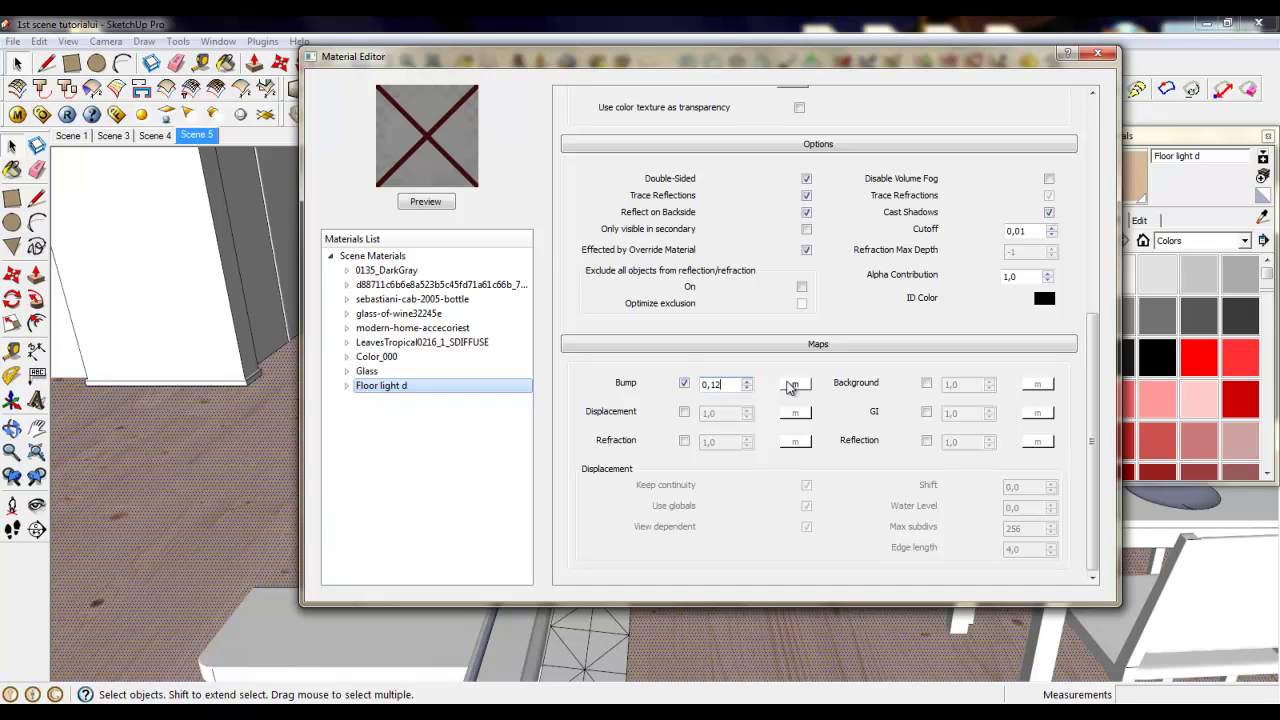
Load Floor light b.png as a TexBitmap in the floor material's bump slot, and close the Material Editor.
left_click(792, 385)
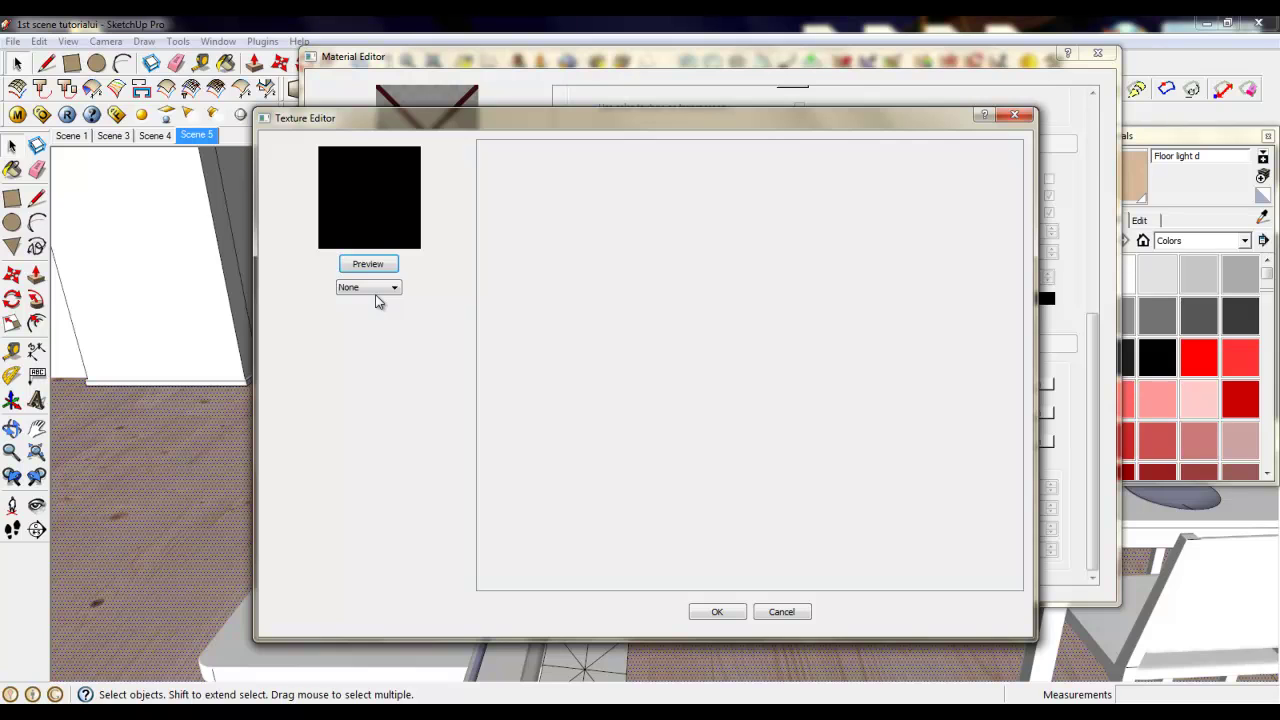
left_click(376, 293)
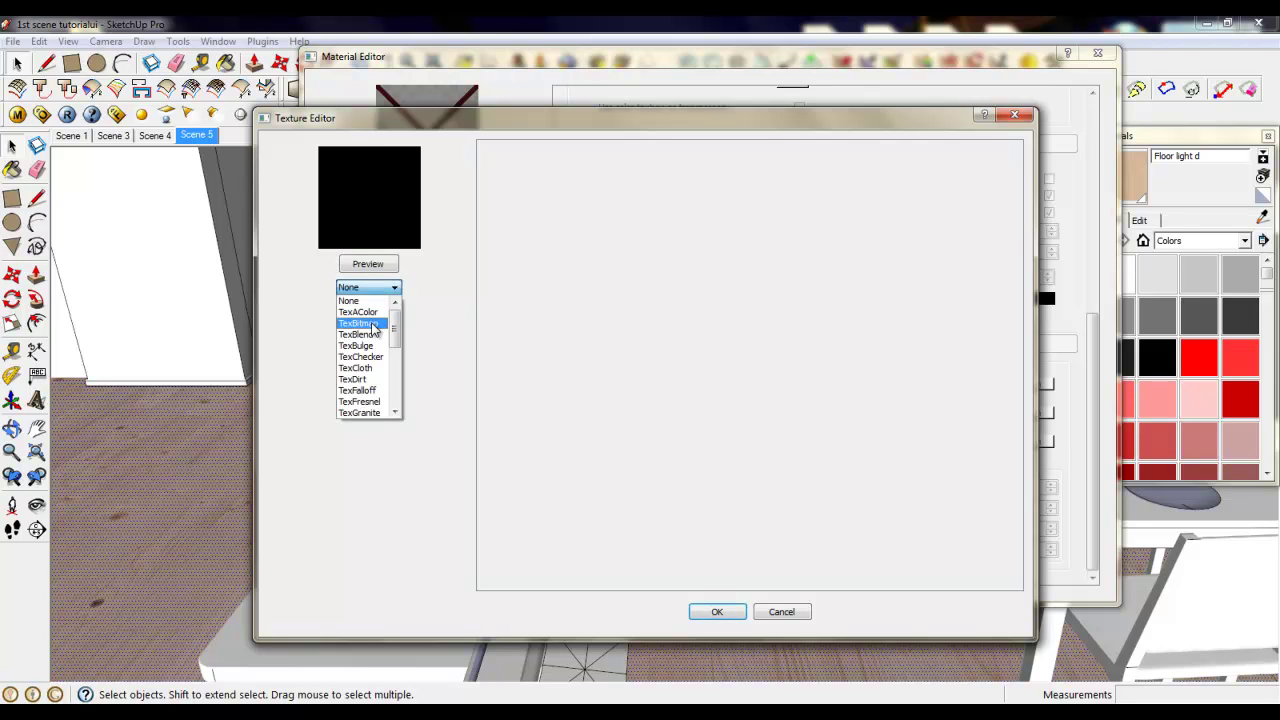
left_click(377, 328)
left_click(735, 433)
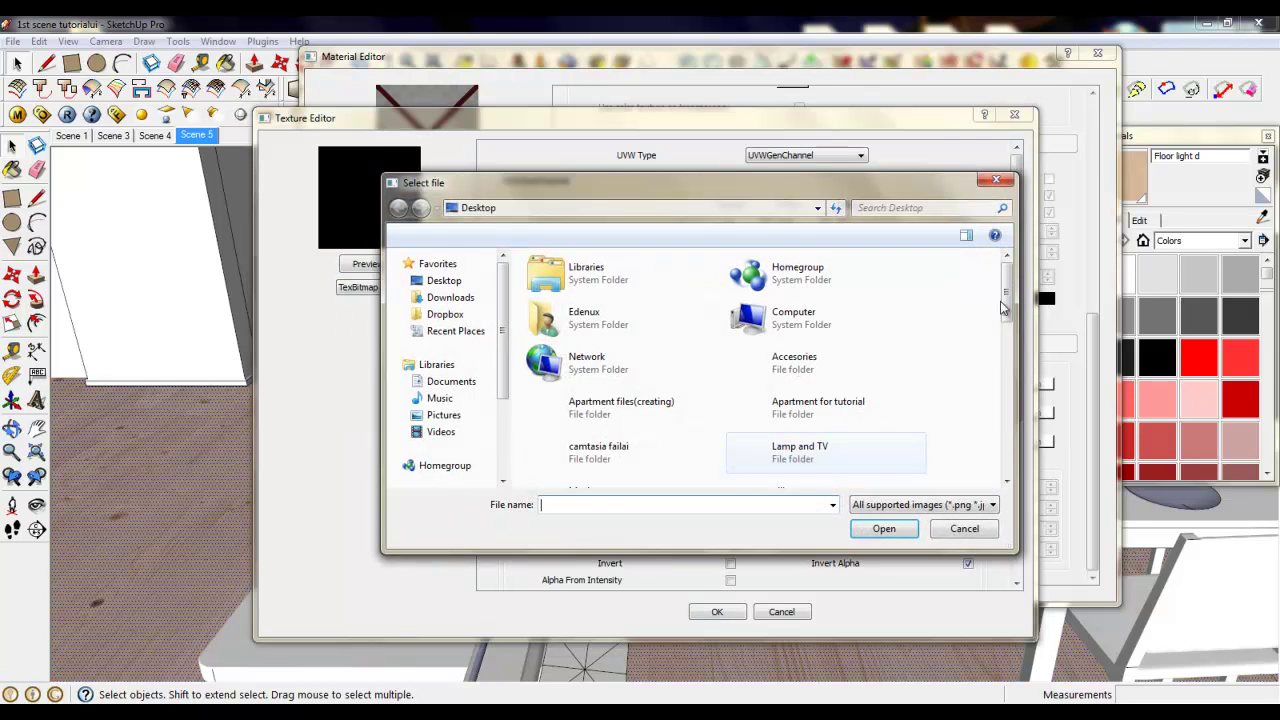
left_click_drag(1003, 308, 1011, 473)
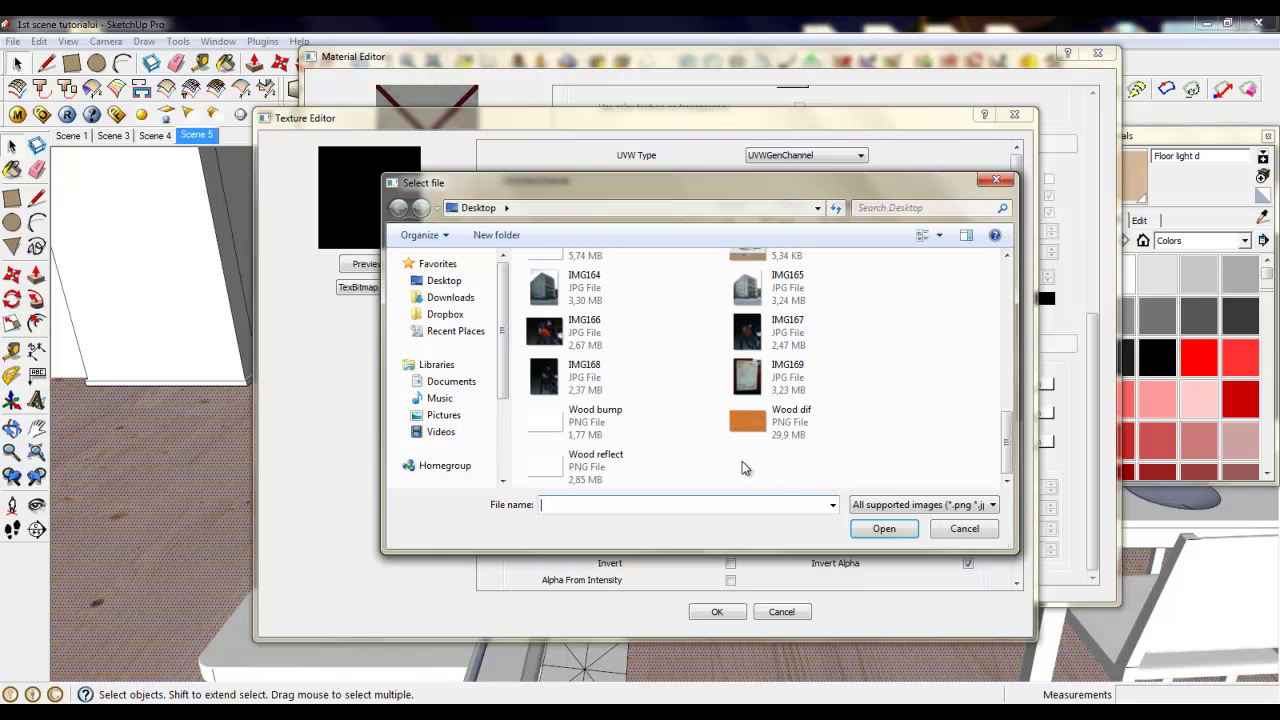
left_click_drag(1008, 456, 1007, 418)
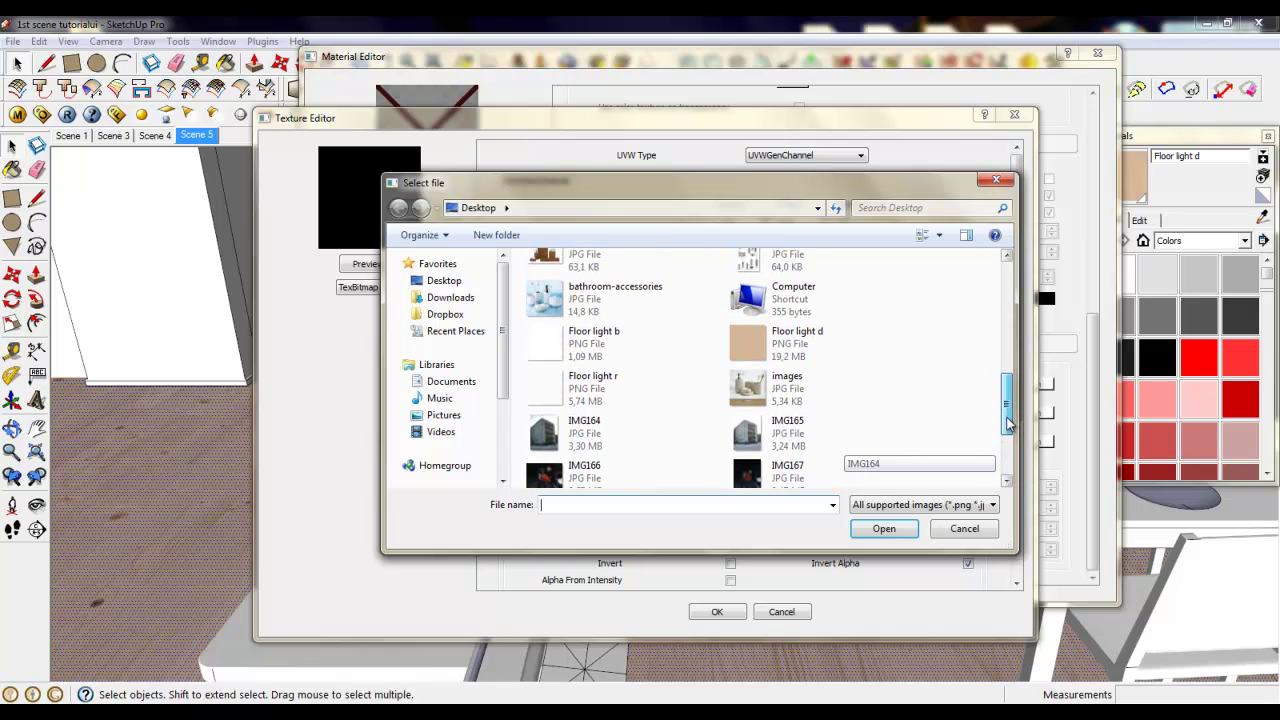
left_click(608, 340)
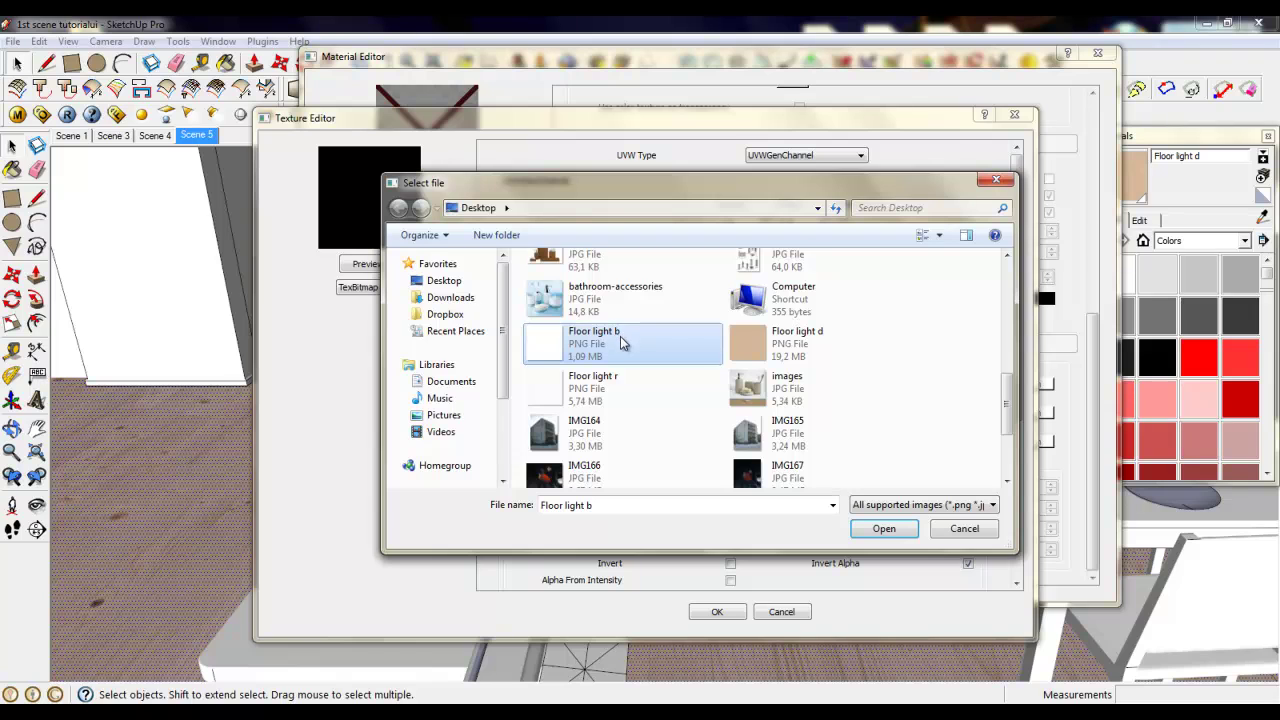
left_click(897, 531)
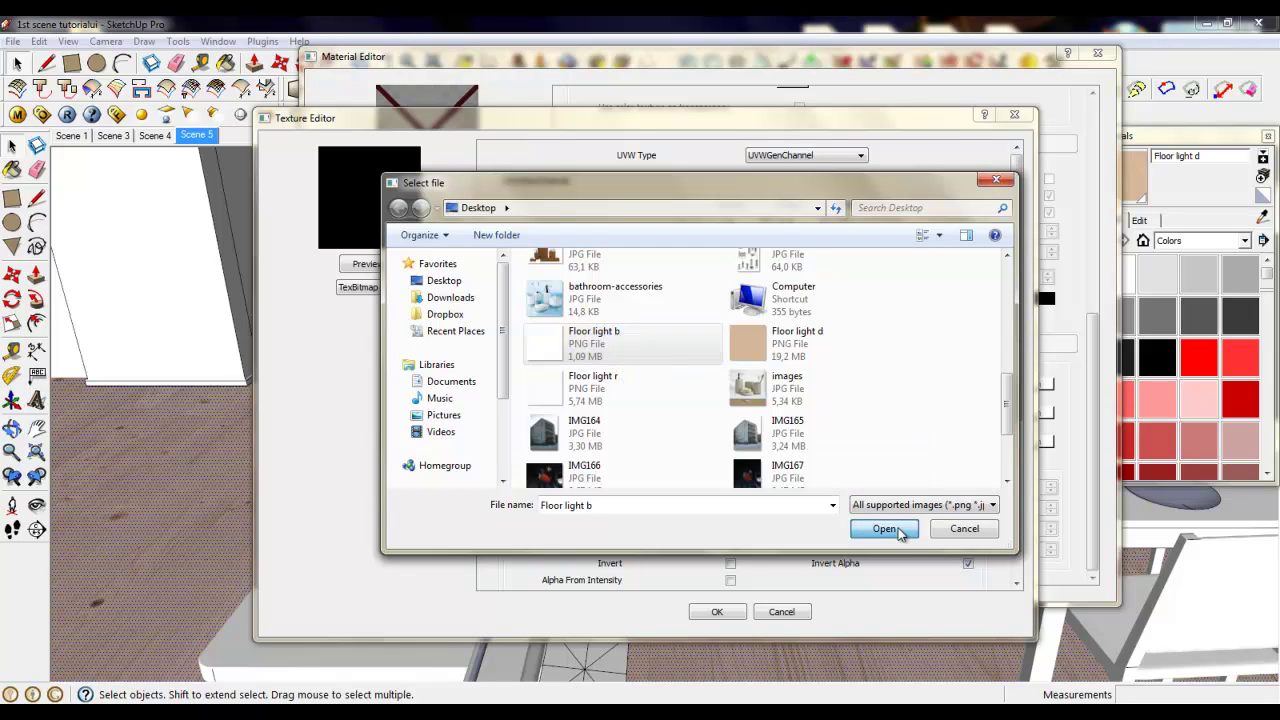
left_click(717, 612)
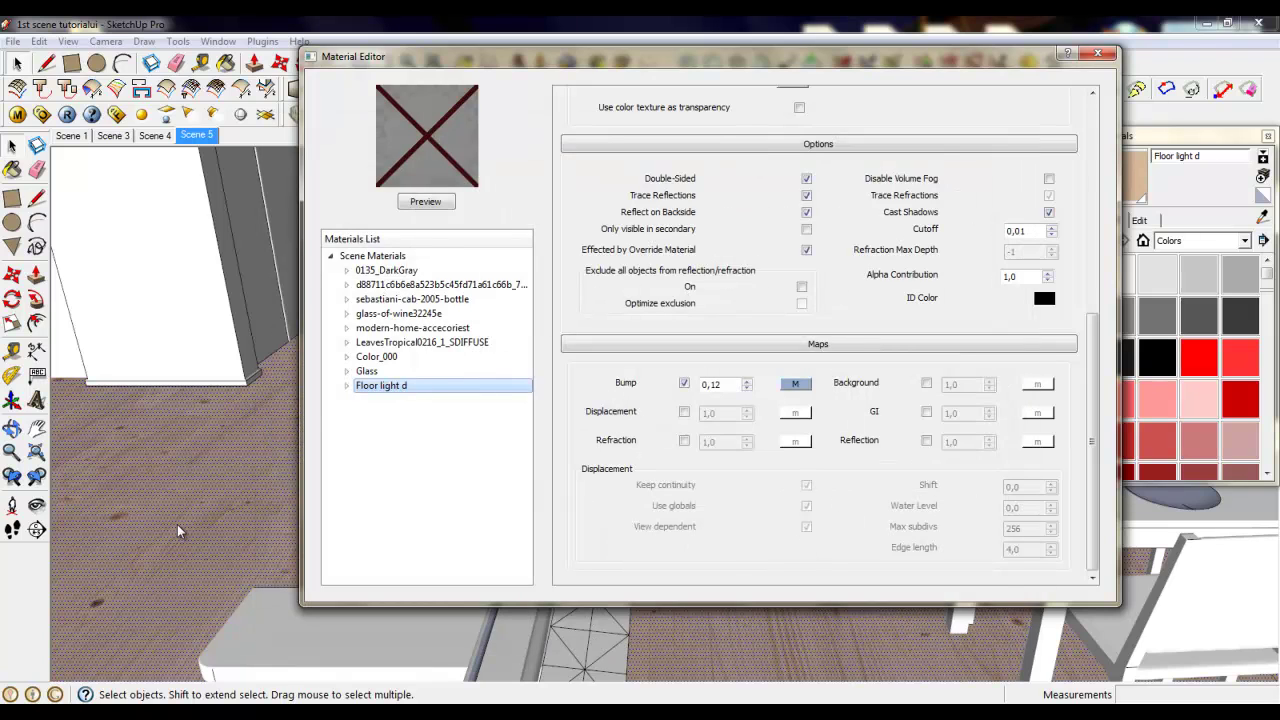
left_click(1095, 57)
Turn the camera towards the kitchen counter and open the kitchen group for editing.
left_click(37, 505)
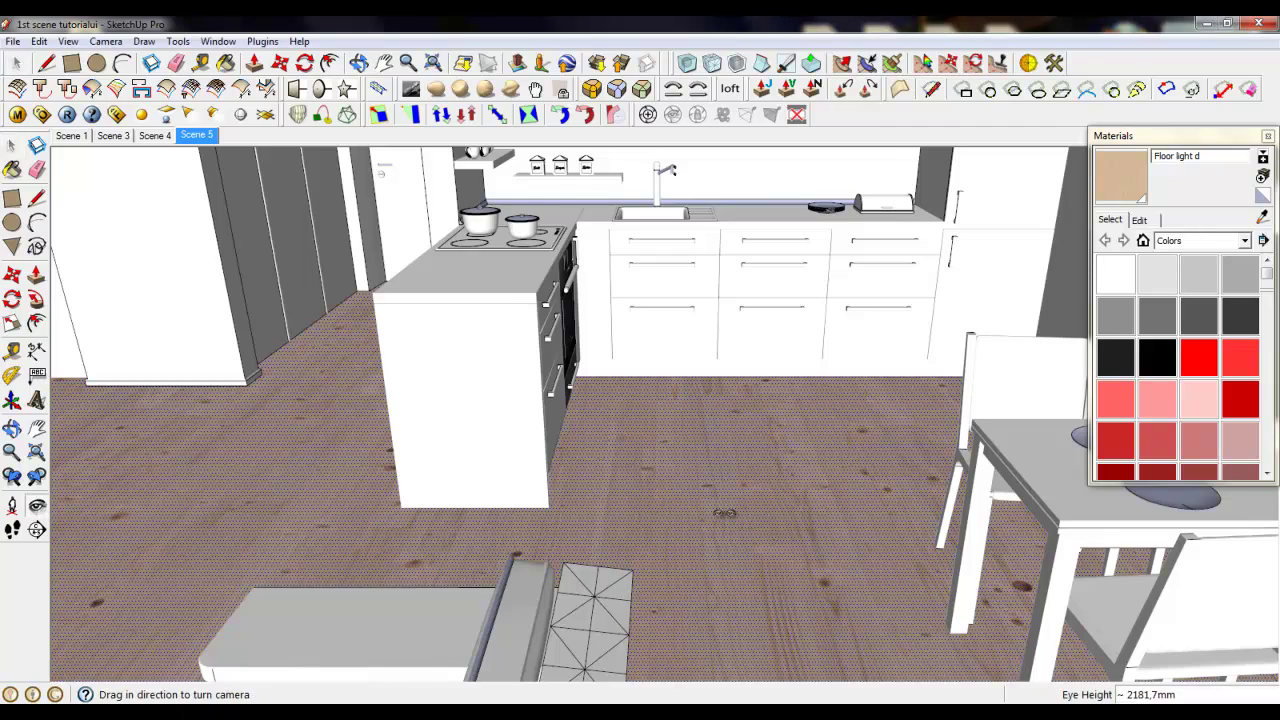
left_click_drag(724, 513, 694, 512)
middle_click_drag(694, 512, 649, 502)
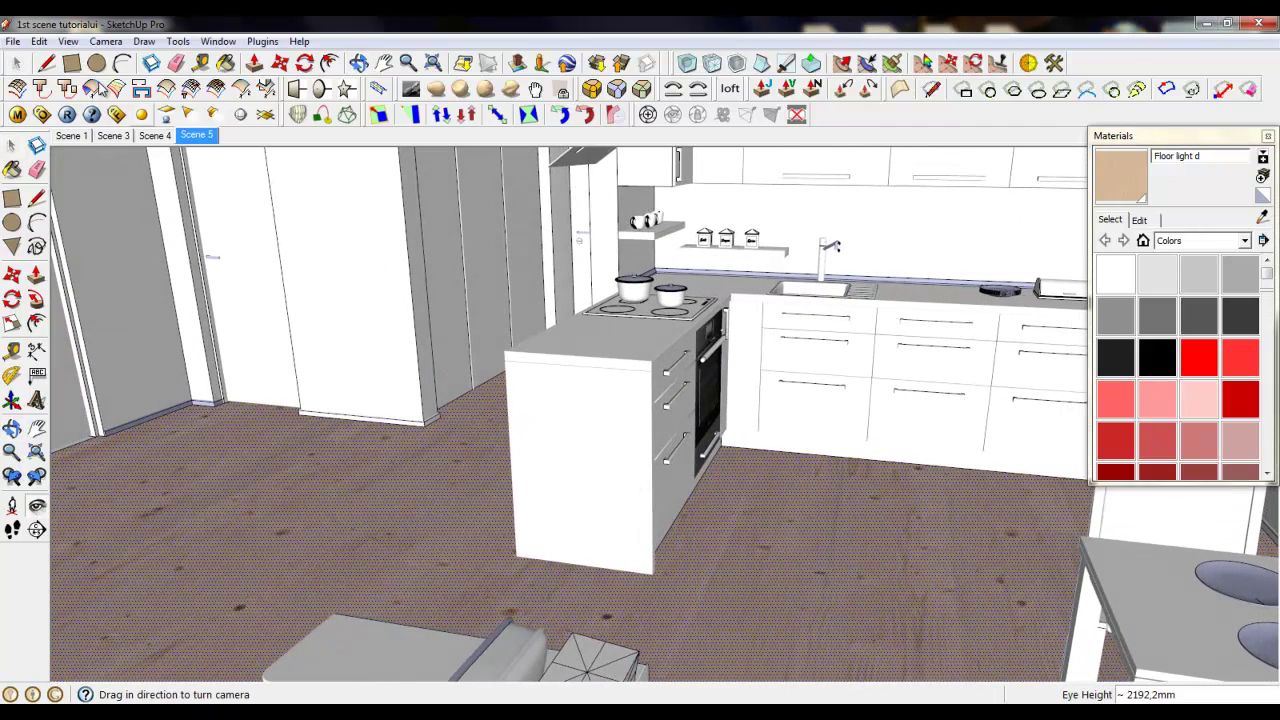
left_click(16, 64)
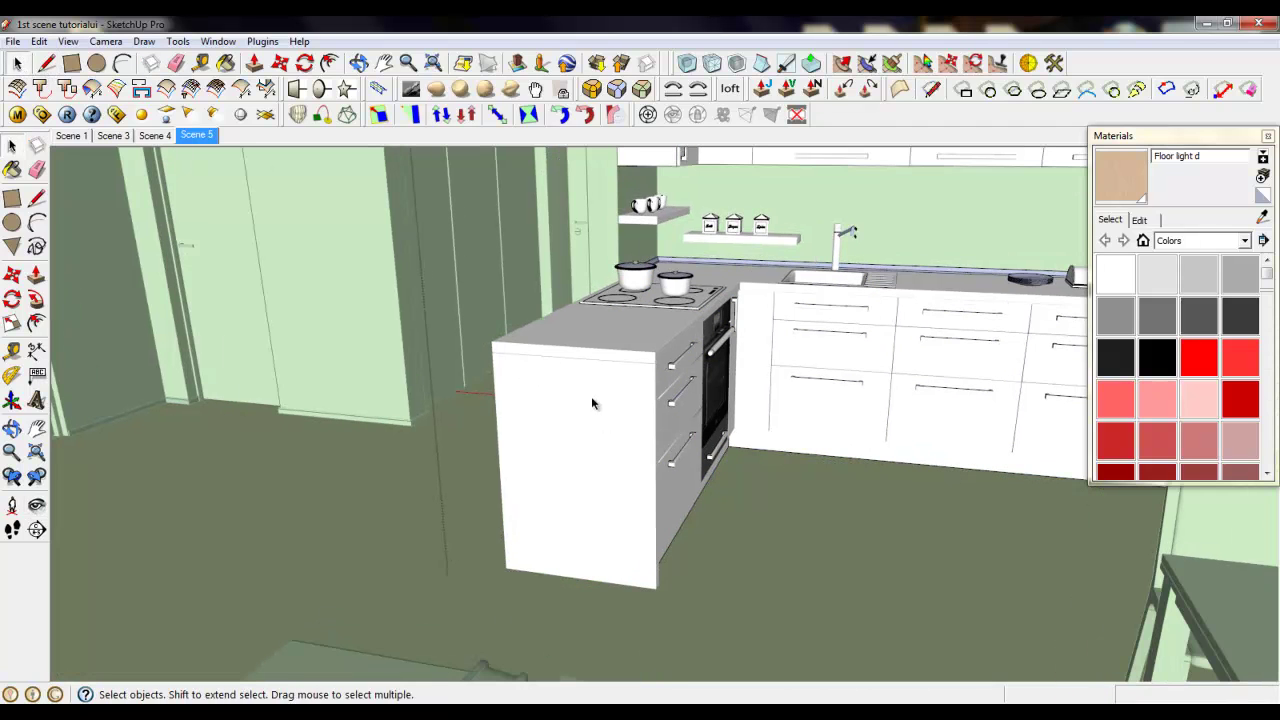
left_click(575, 448)
Open the nested group holding the countertop and end panel, and select the end panel's large outer face.
scroll(552, 380, "up", 2)
middle_click_drag(552, 380, 667, 402)
left_click(400, 320)
scroll(401, 321, "down", 3)
left_click(643, 391)
scroll(647, 379, "up", 2)
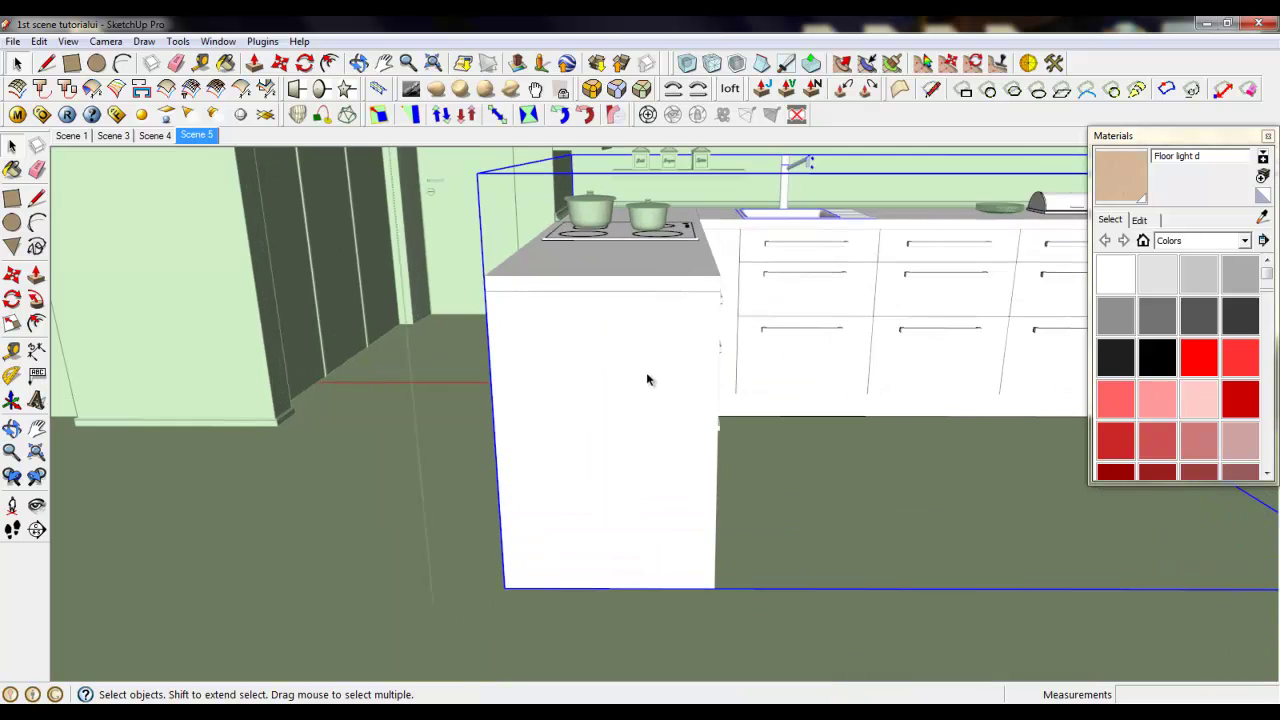
double_click(630, 343)
middle_click_drag(629, 349, 575, 350)
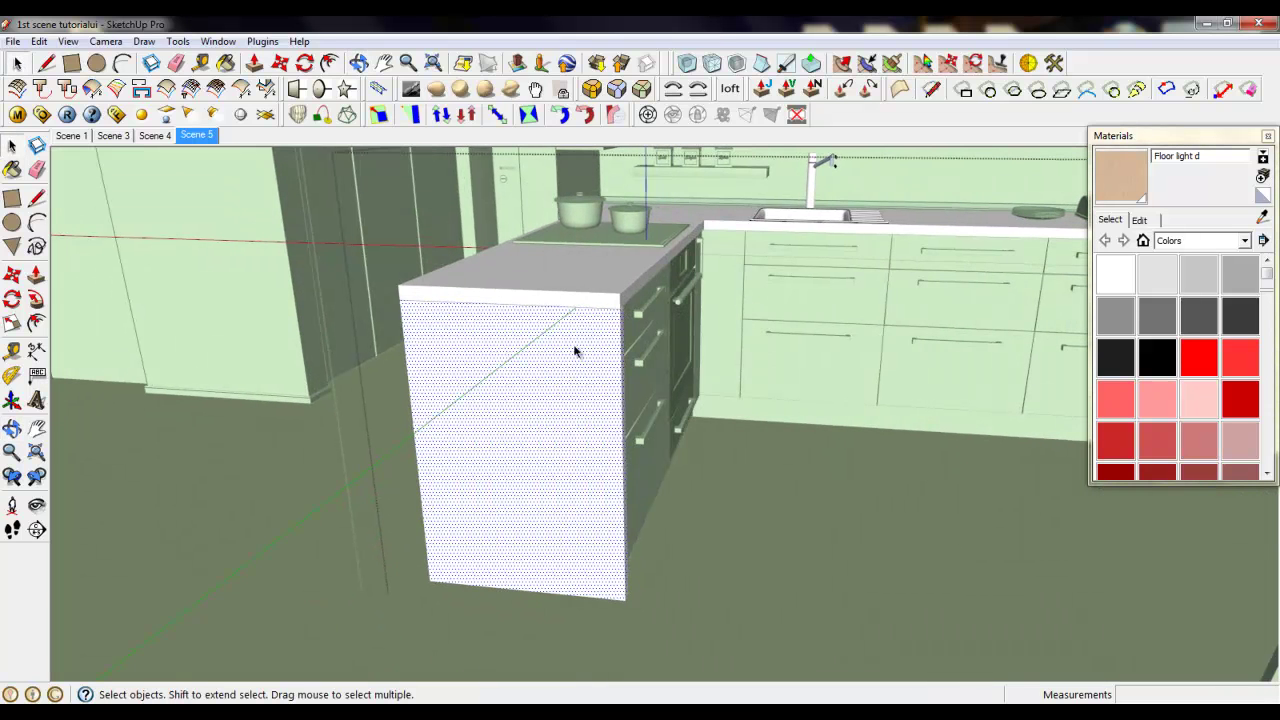
Import Wood dif.png as a texture and apply it to the counter's end panel, starting near its lower corner.
scroll(603, 400, "up", 3)
scroll(603, 400, "down", 3)
middle_click_drag(603, 400, 474, 420)
scroll(808, 408, "down", 4)
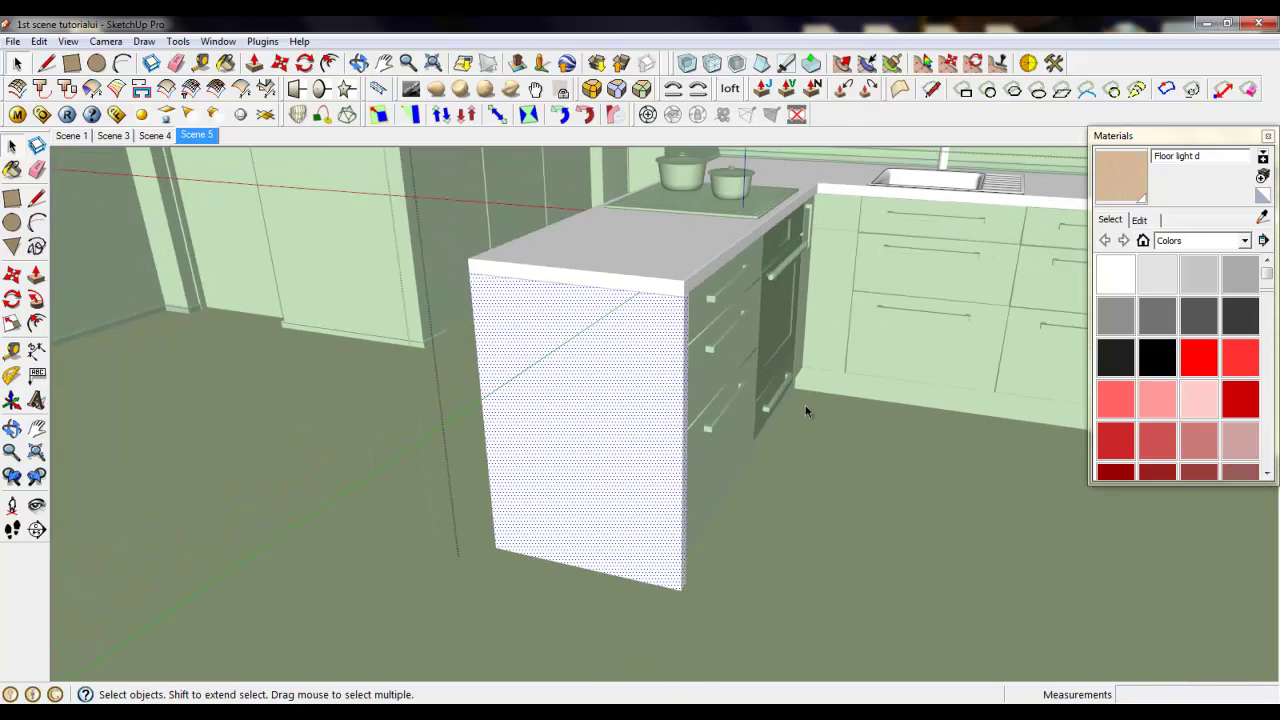
scroll(651, 443, "up", 3)
scroll(703, 392, "up", 2)
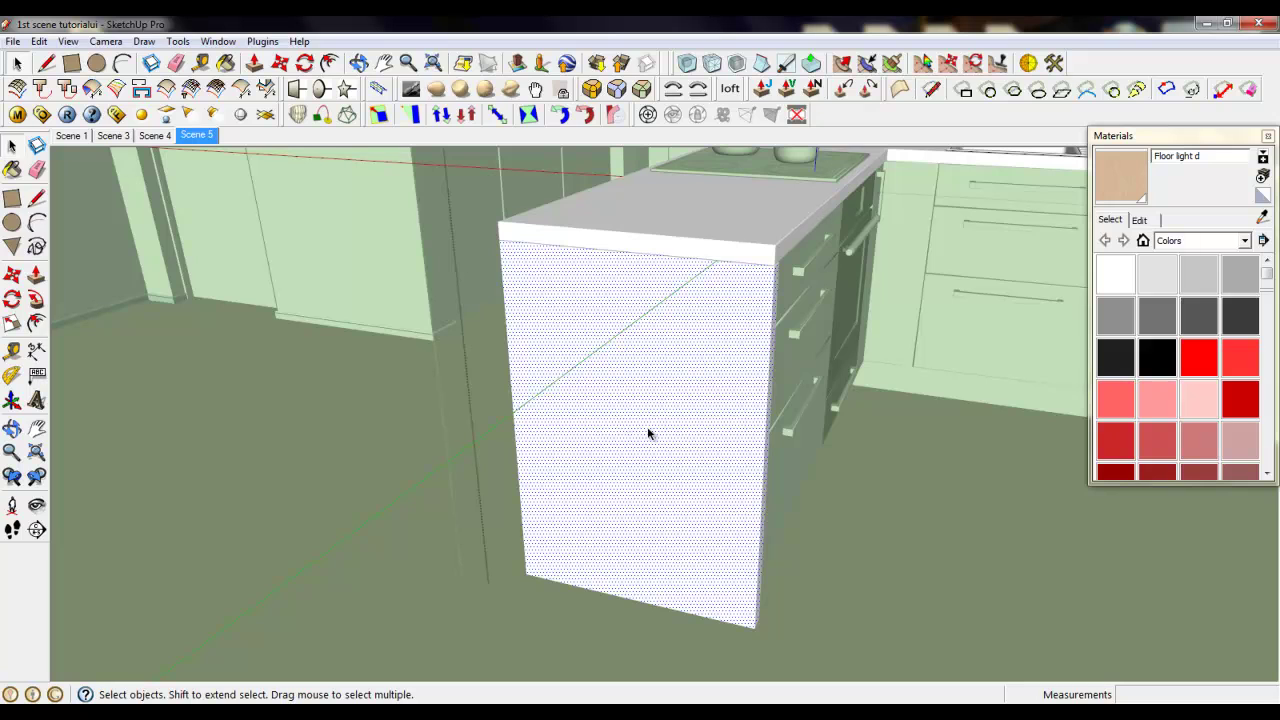
left_click(13, 41)
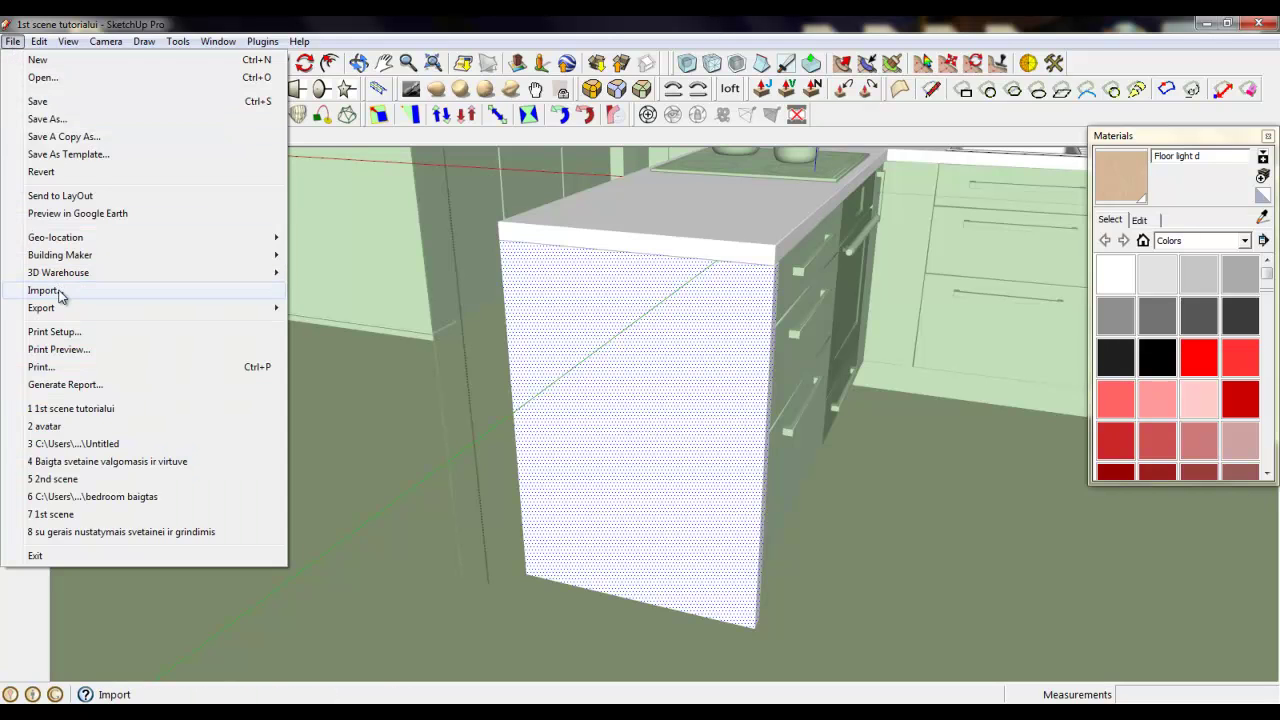
left_click(289, 376)
left_click_drag(785, 275, 788, 470)
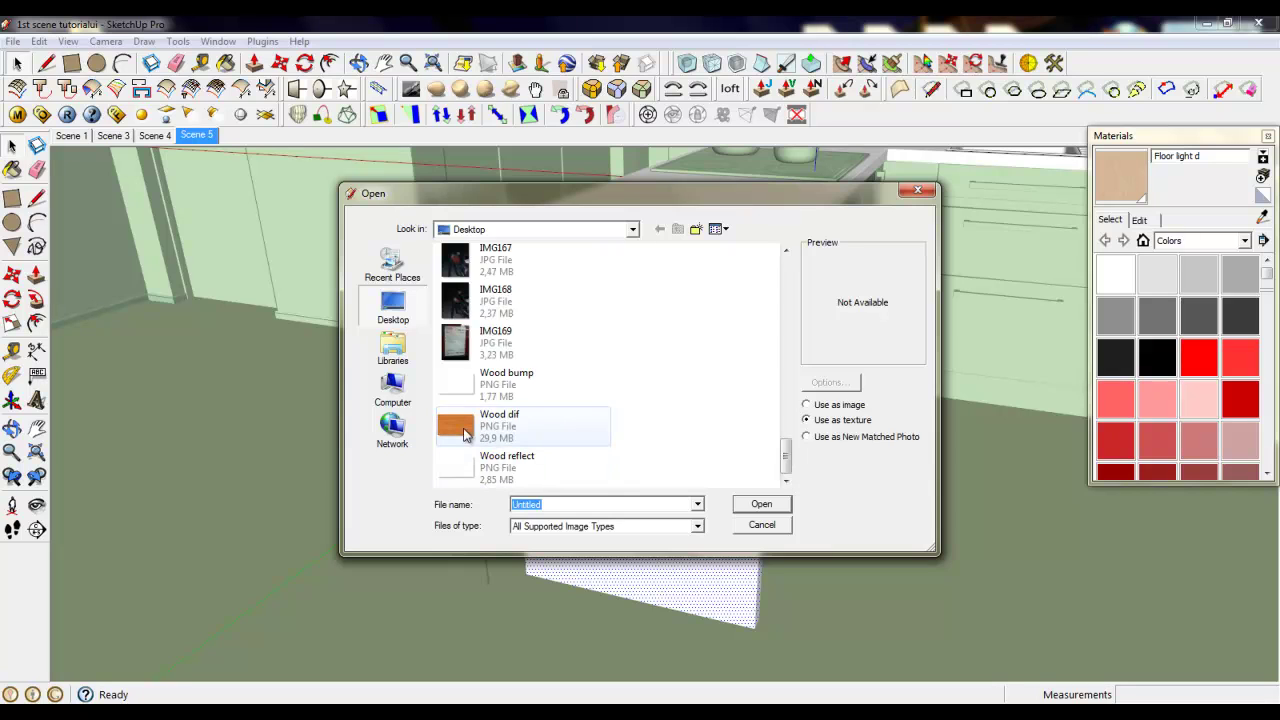
double_click(465, 433)
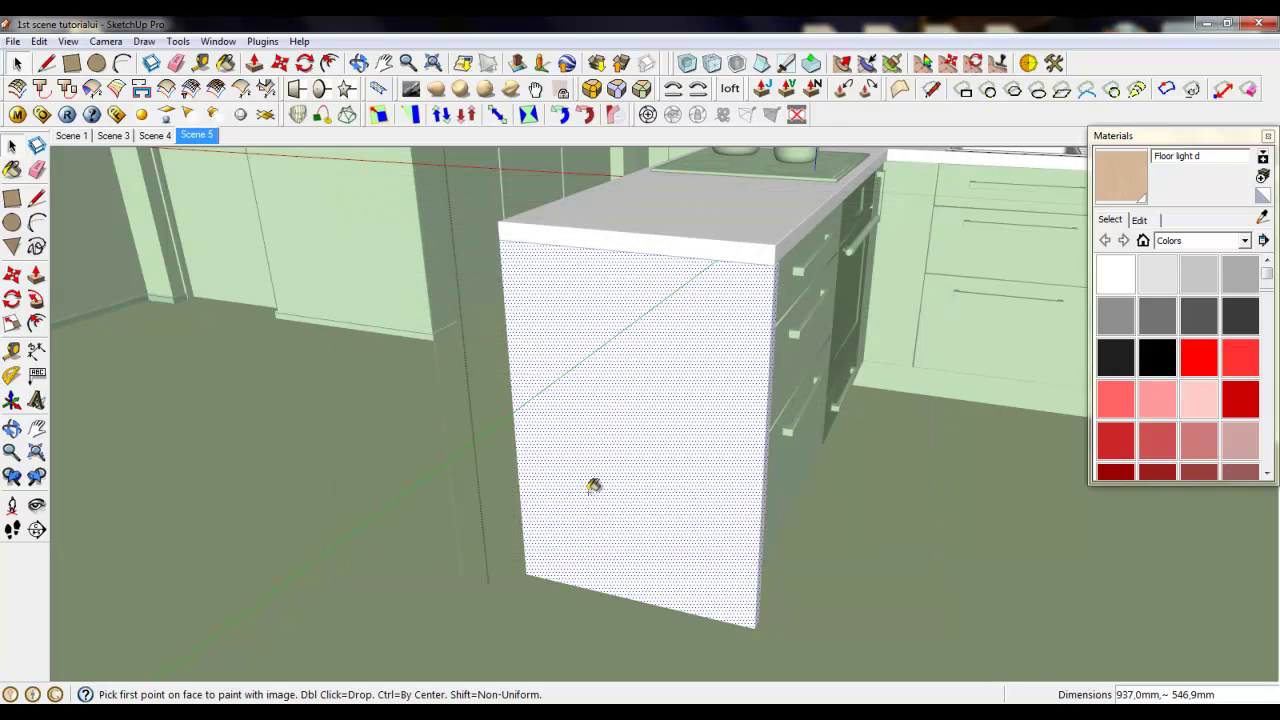
left_click(535, 556)
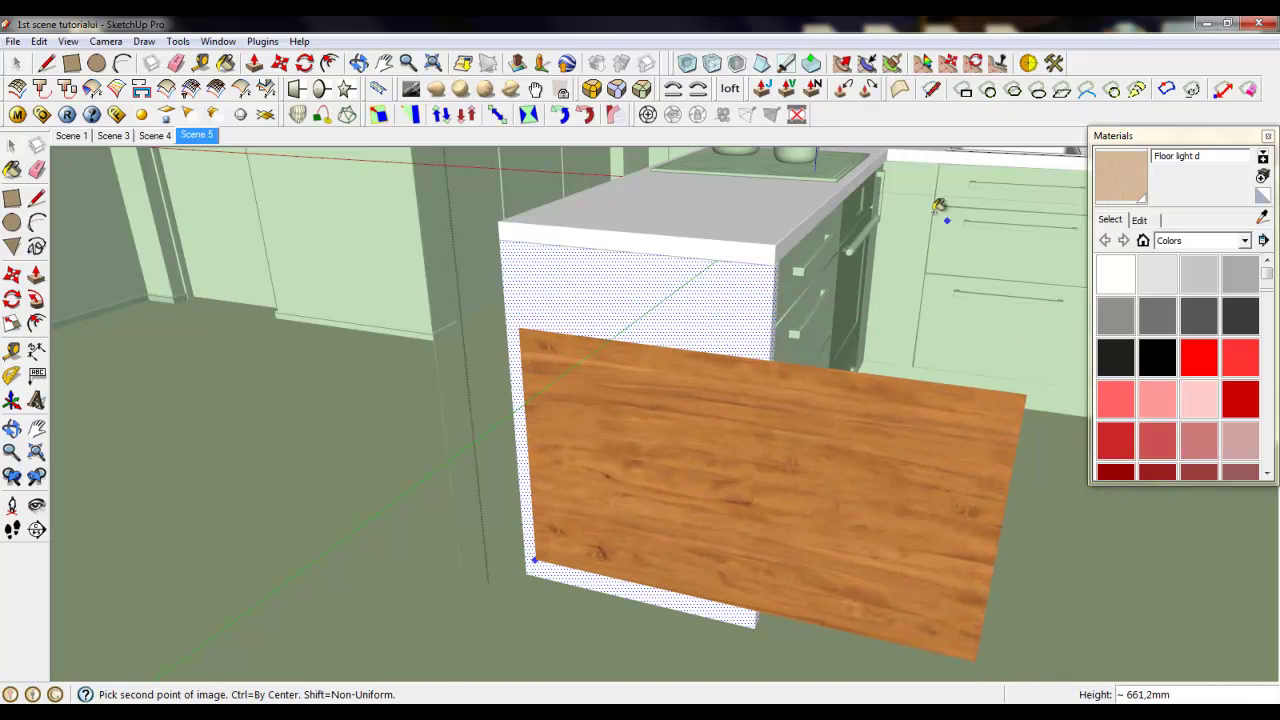
left_click(880, 156)
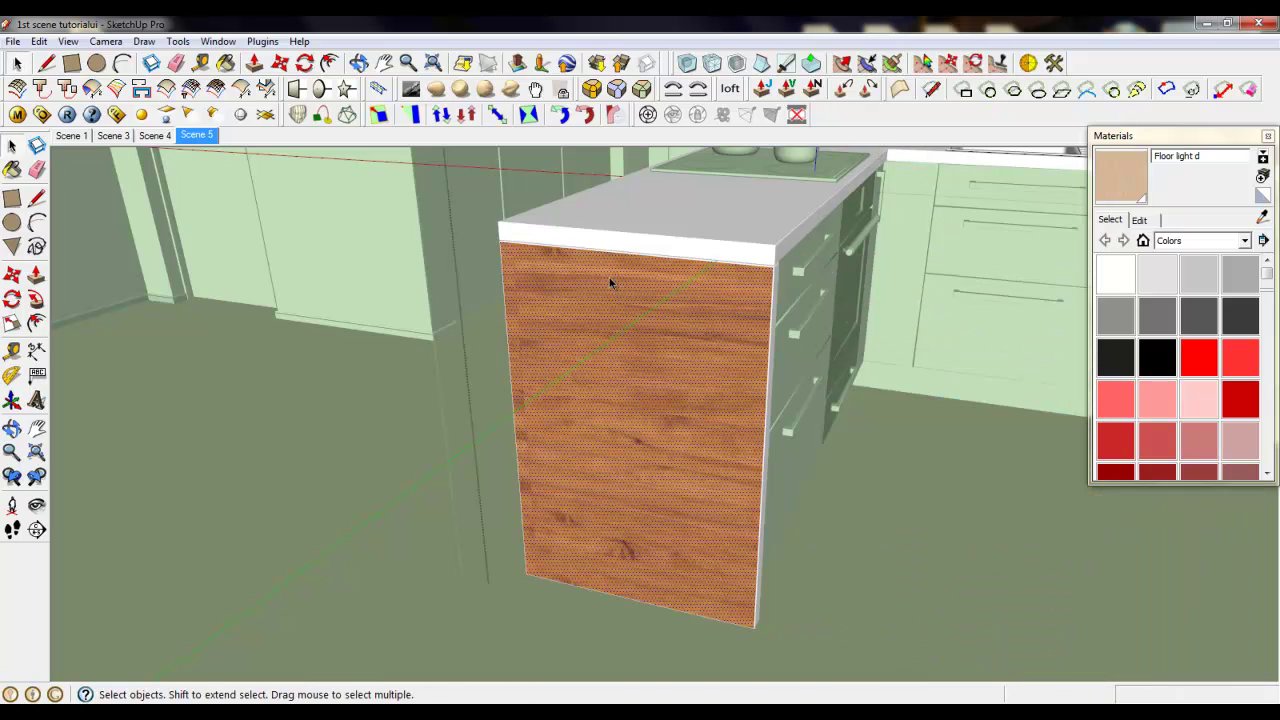
Examine the wood texture on the counter's end panel and the adjoining untextured edges from several angles.
left_click(68, 45)
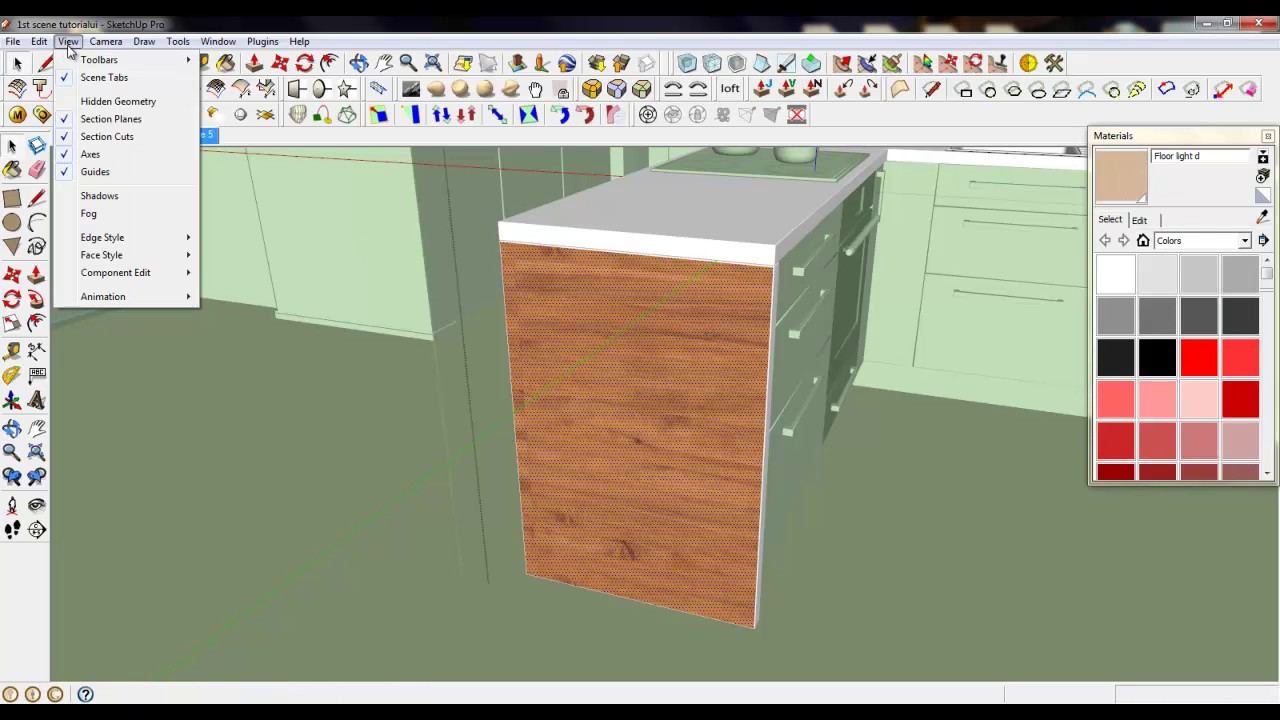
left_click(106, 43)
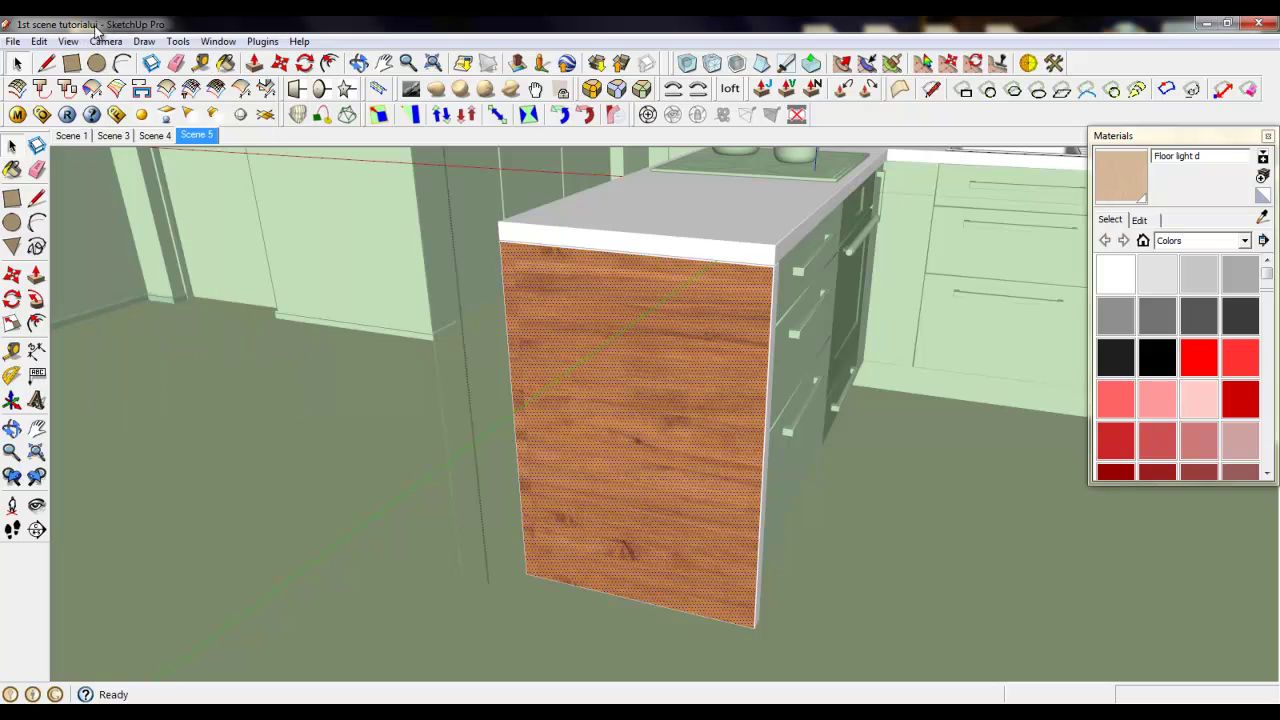
scroll(660, 265, "down", 2)
scroll(569, 409, "down", 1)
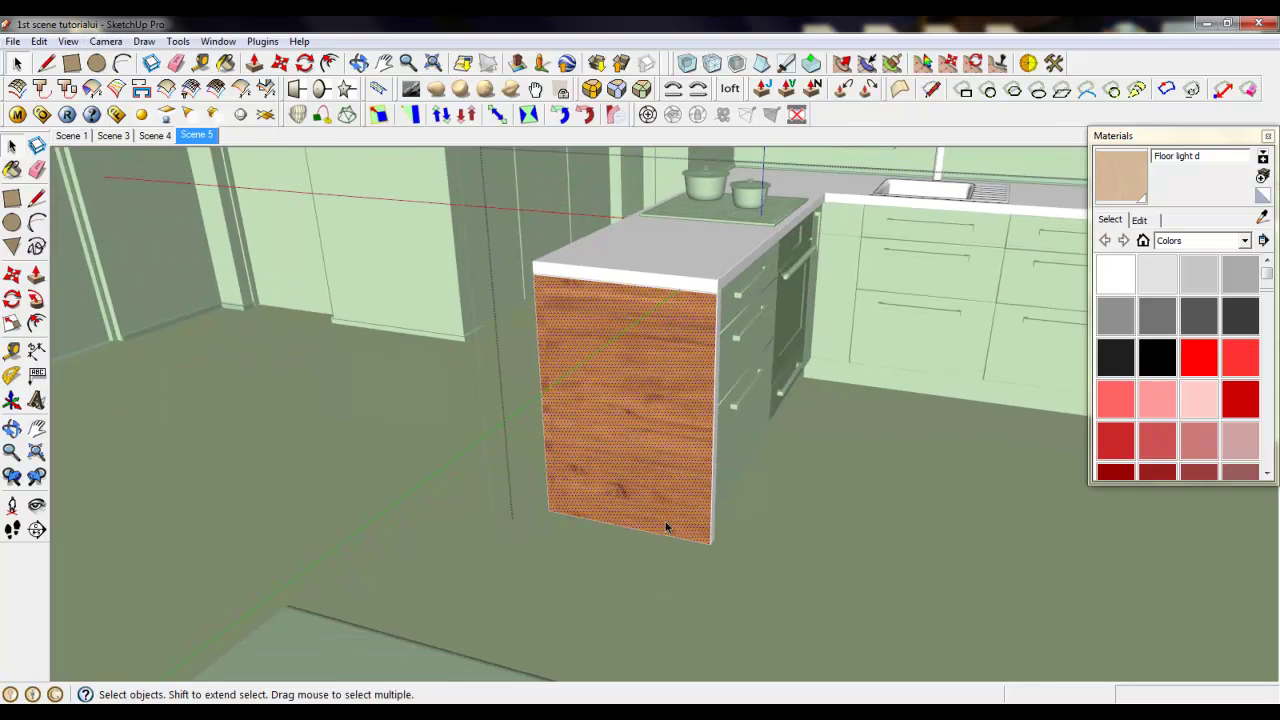
middle_click_drag(607, 460, 594, 438)
scroll(624, 540, "down", 1)
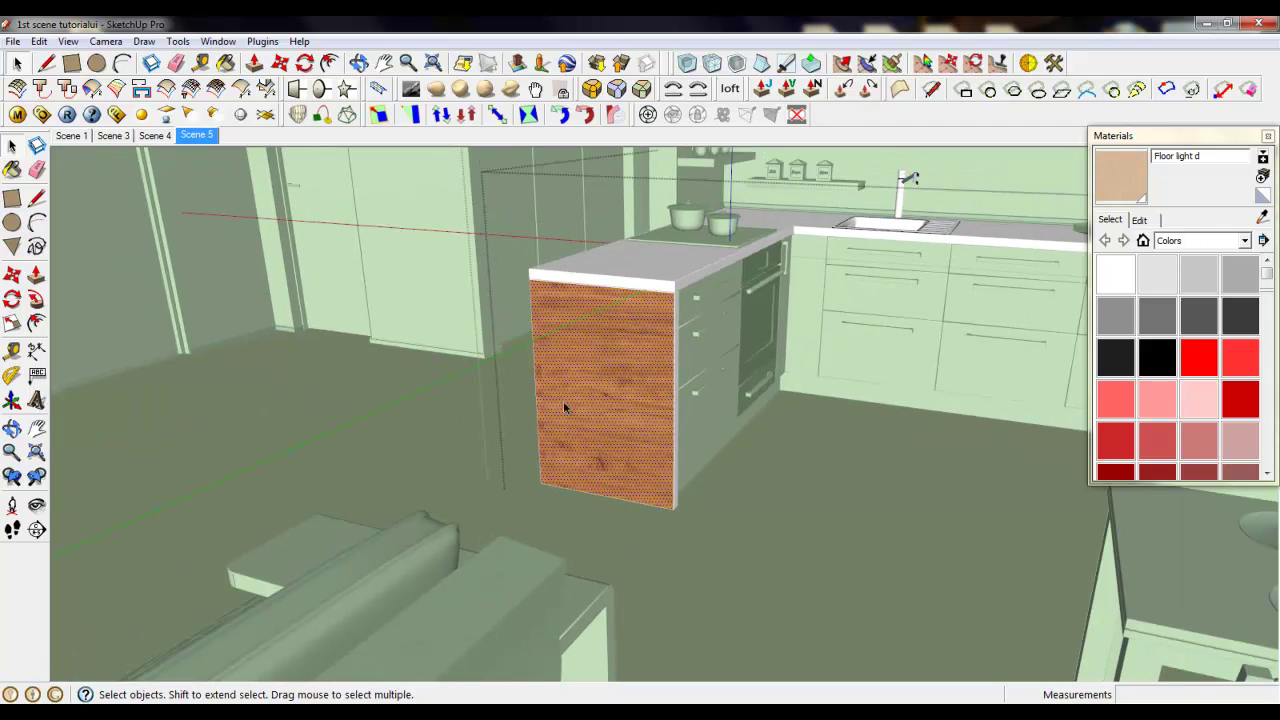
scroll(599, 295, "up", 1)
middle_click_drag(623, 329, 577, 328)
scroll(577, 328, "up", 3)
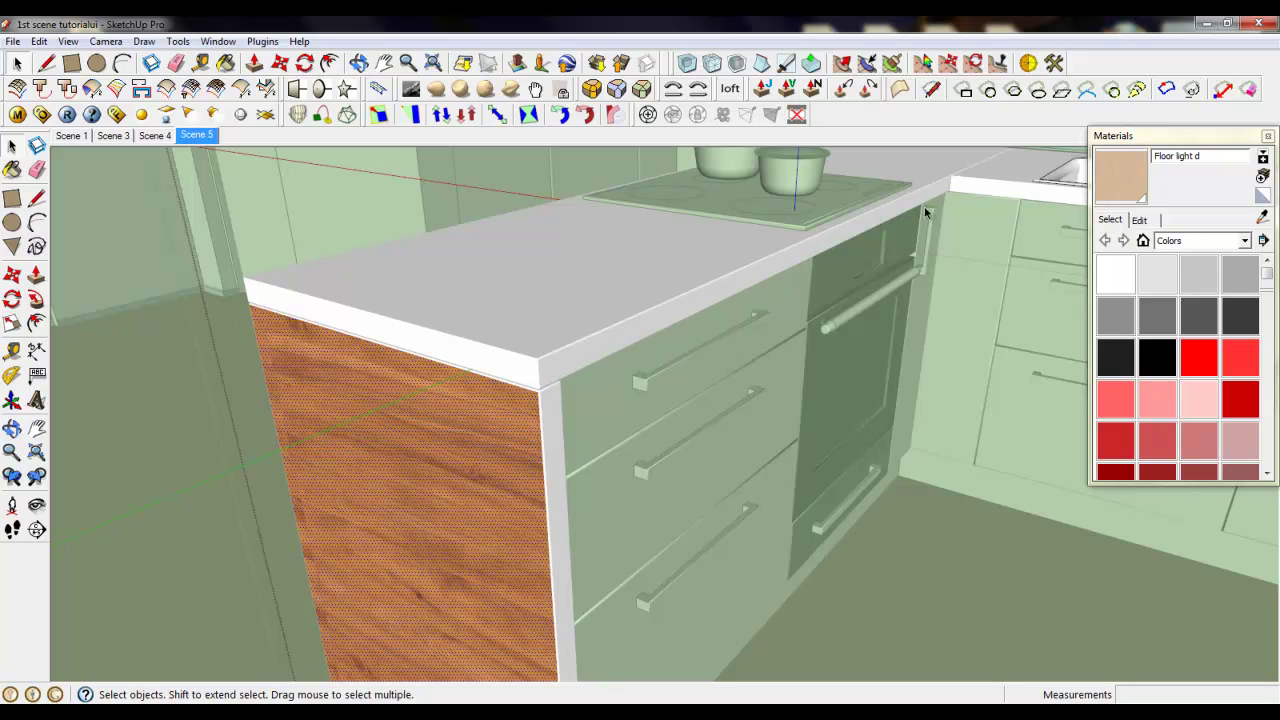
scroll(486, 427, "down", 4)
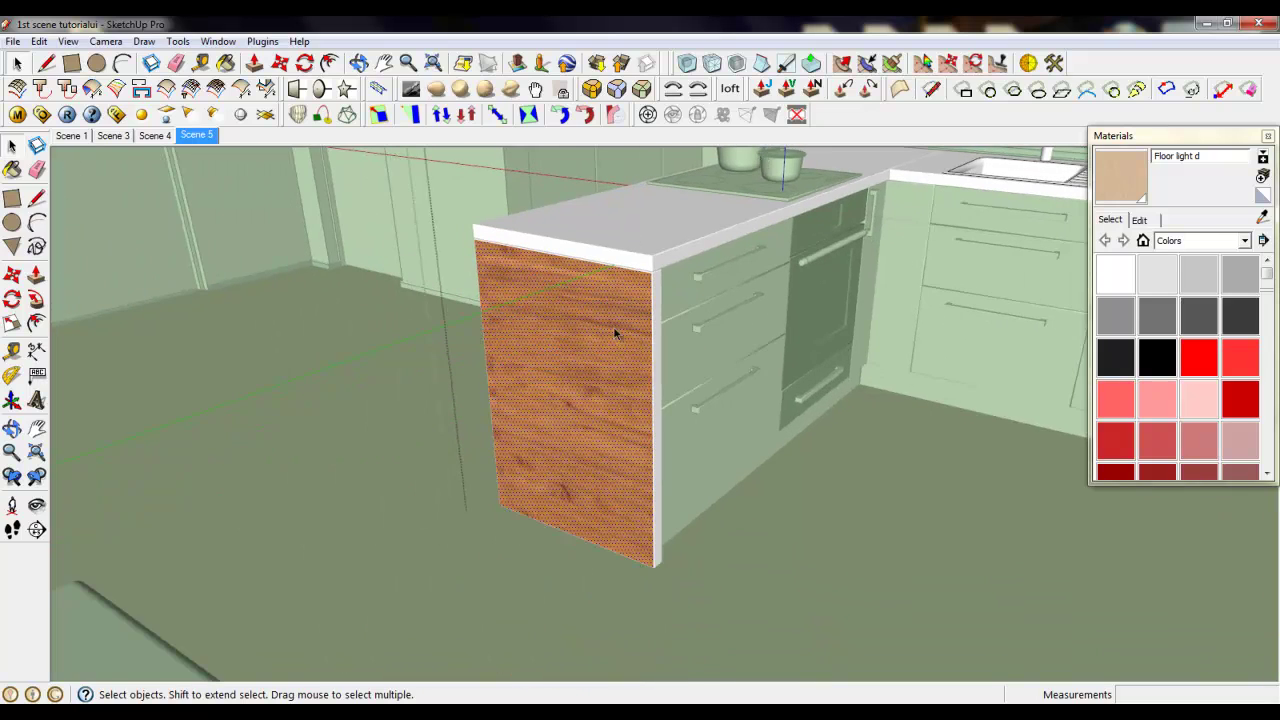
middle_click_drag(629, 463, 586, 363)
scroll(586, 363, "up", 3)
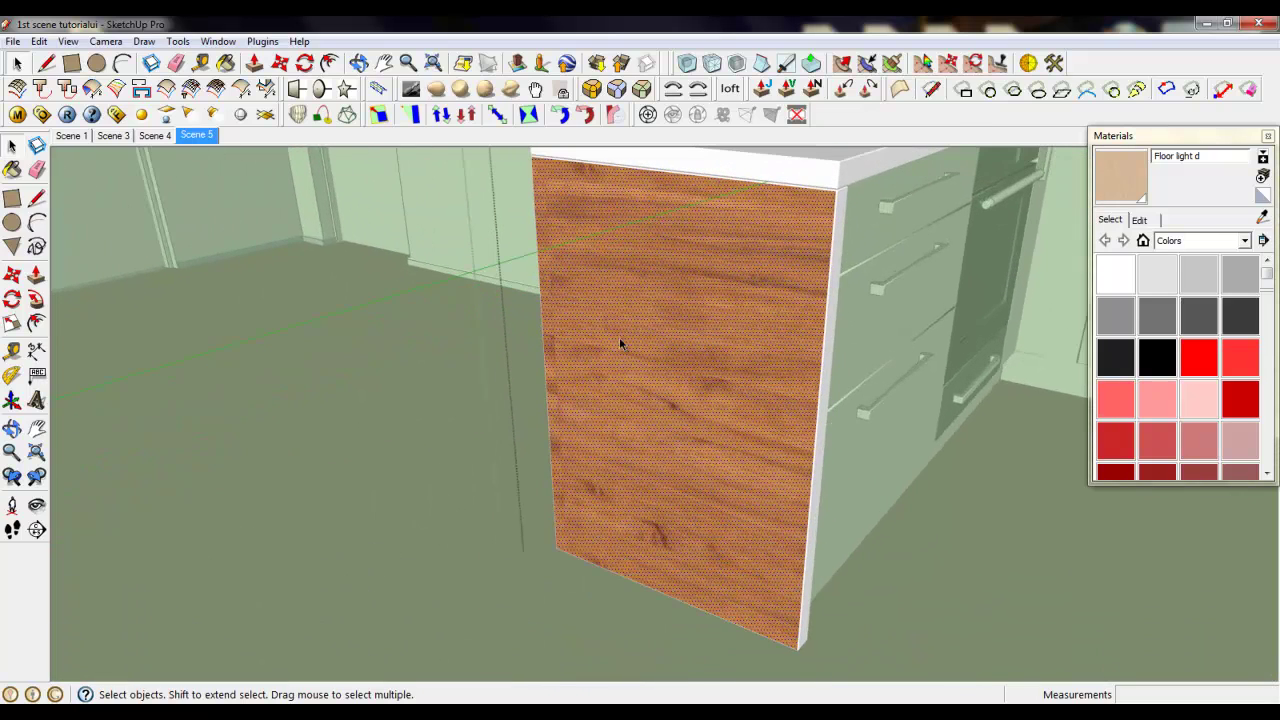
Select the end panel's connected faces and turn on the display of hidden geometry.
scroll(835, 171, "up", 6)
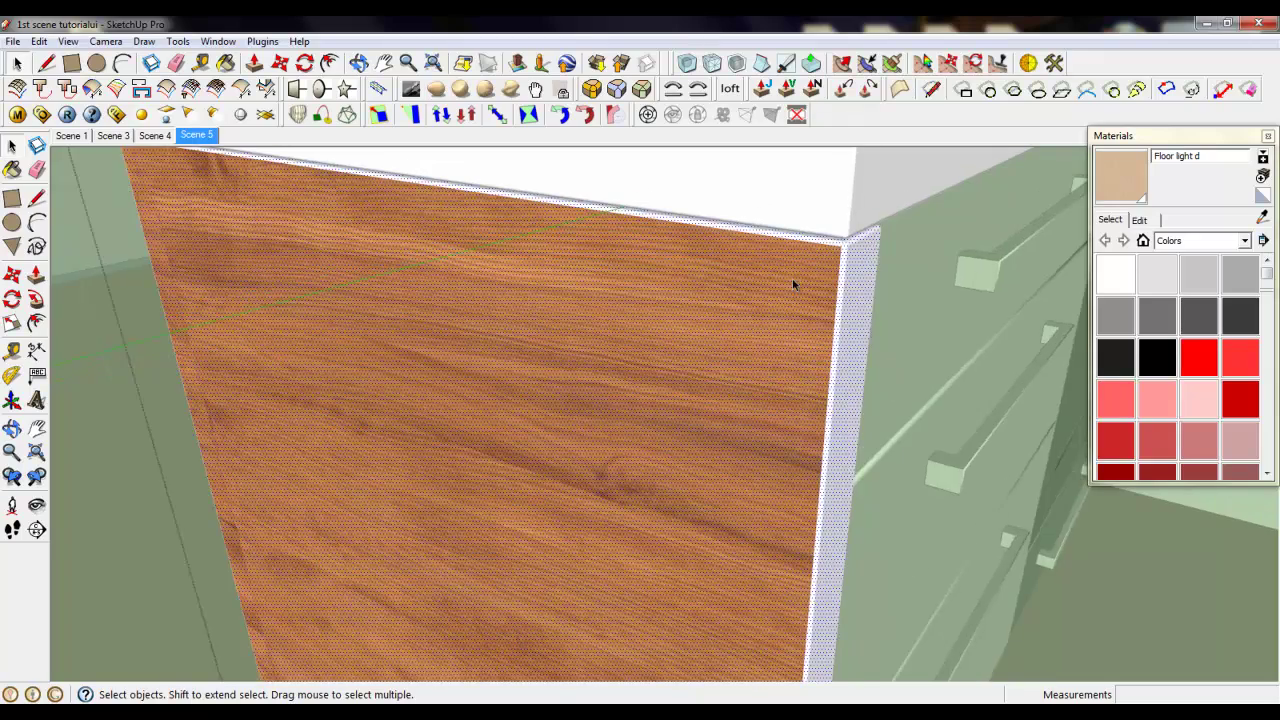
middle_click_drag(834, 242, 800, 314)
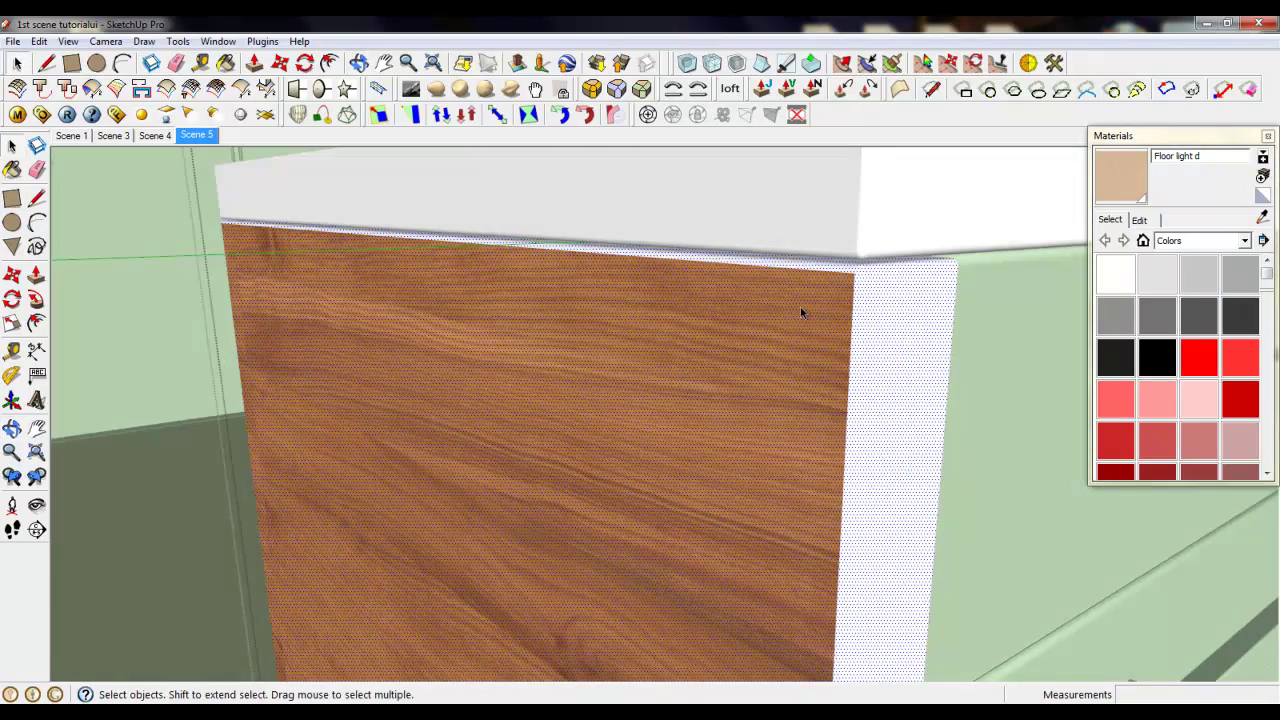
scroll(640, 352, "down", 3)
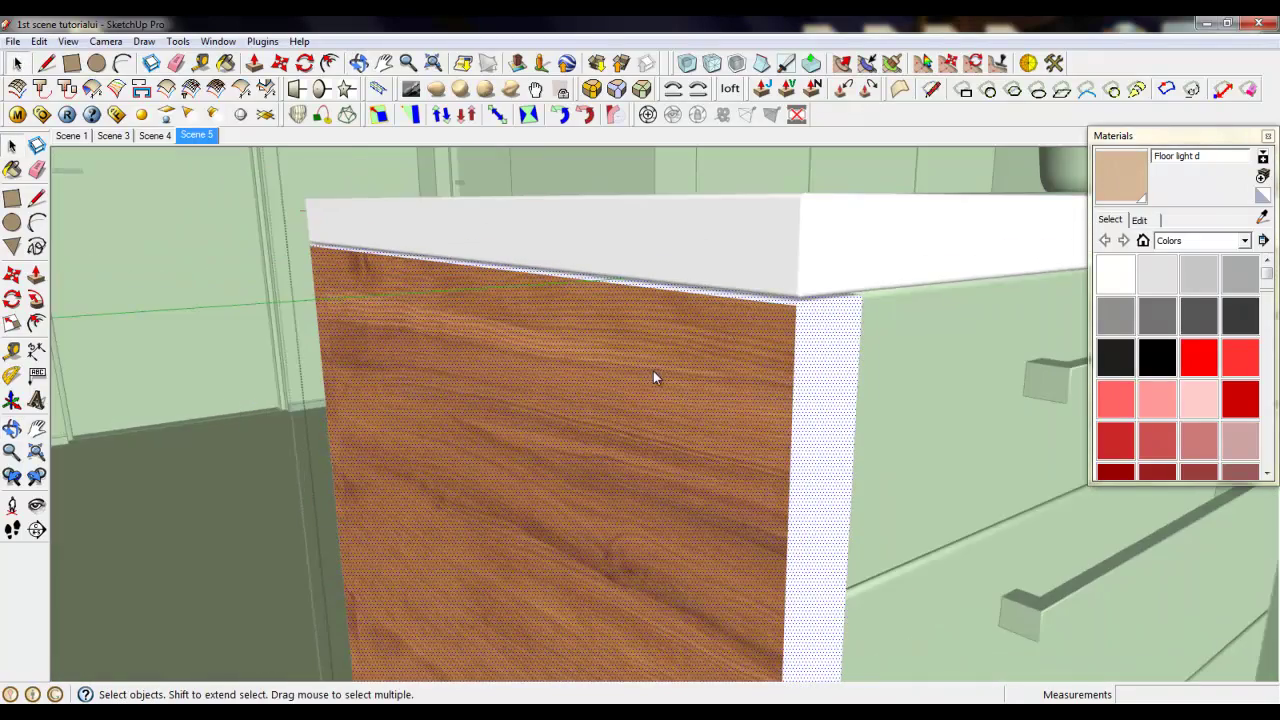
right_click(653, 372)
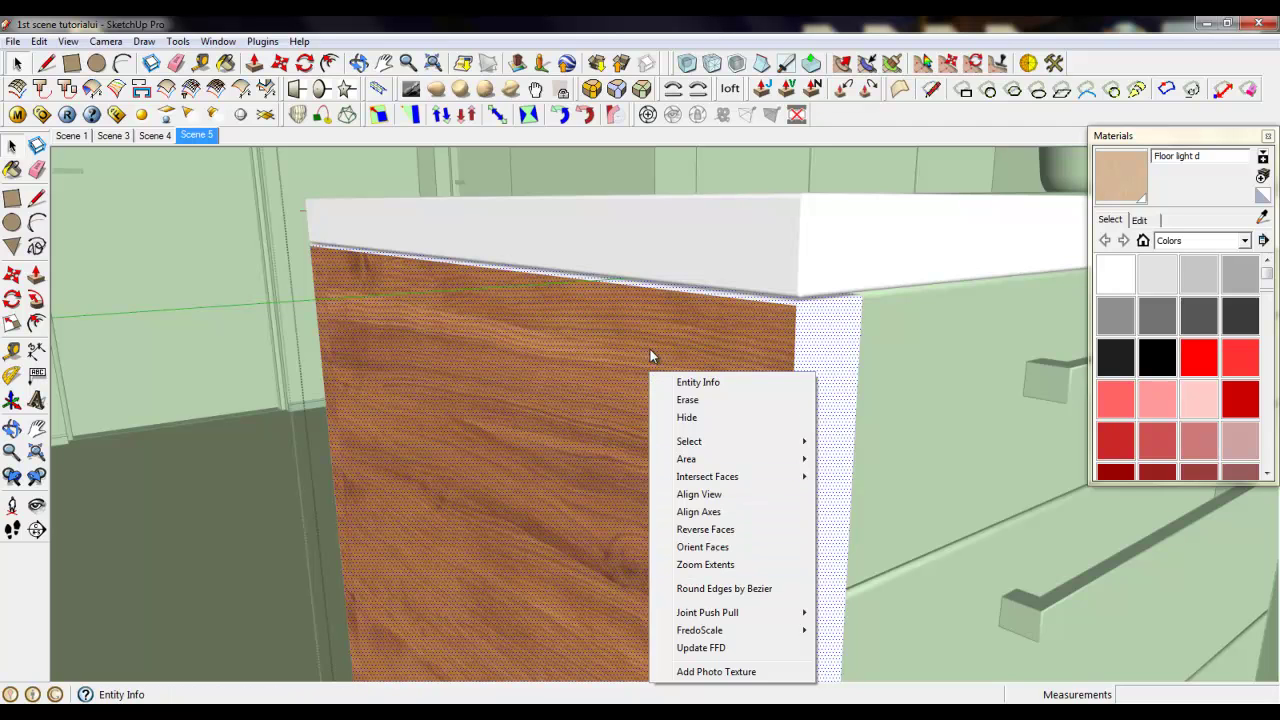
left_click(68, 41)
left_click(113, 102)
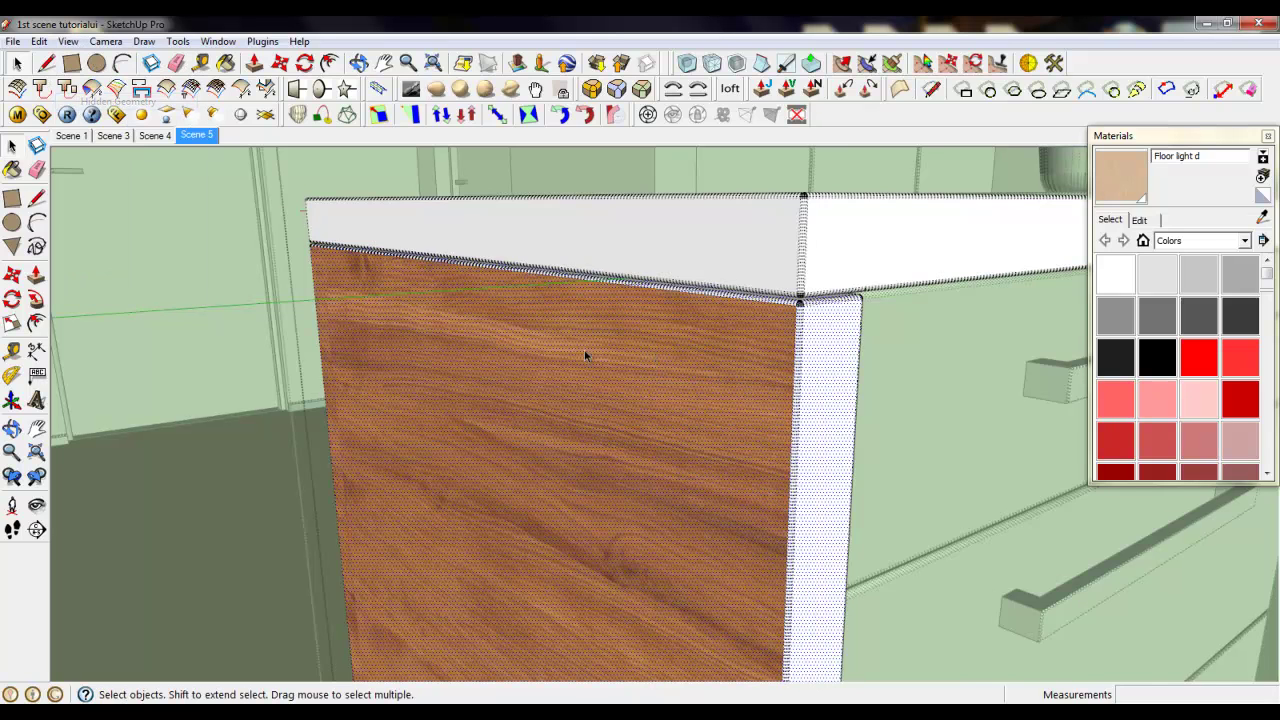
Open texture positioning for the end panel's large outer face and rotate its wood texture 90 degrees.
scroll(766, 249, "down", 2)
scroll(771, 278, "up", 5)
scroll(771, 278, "up", 1)
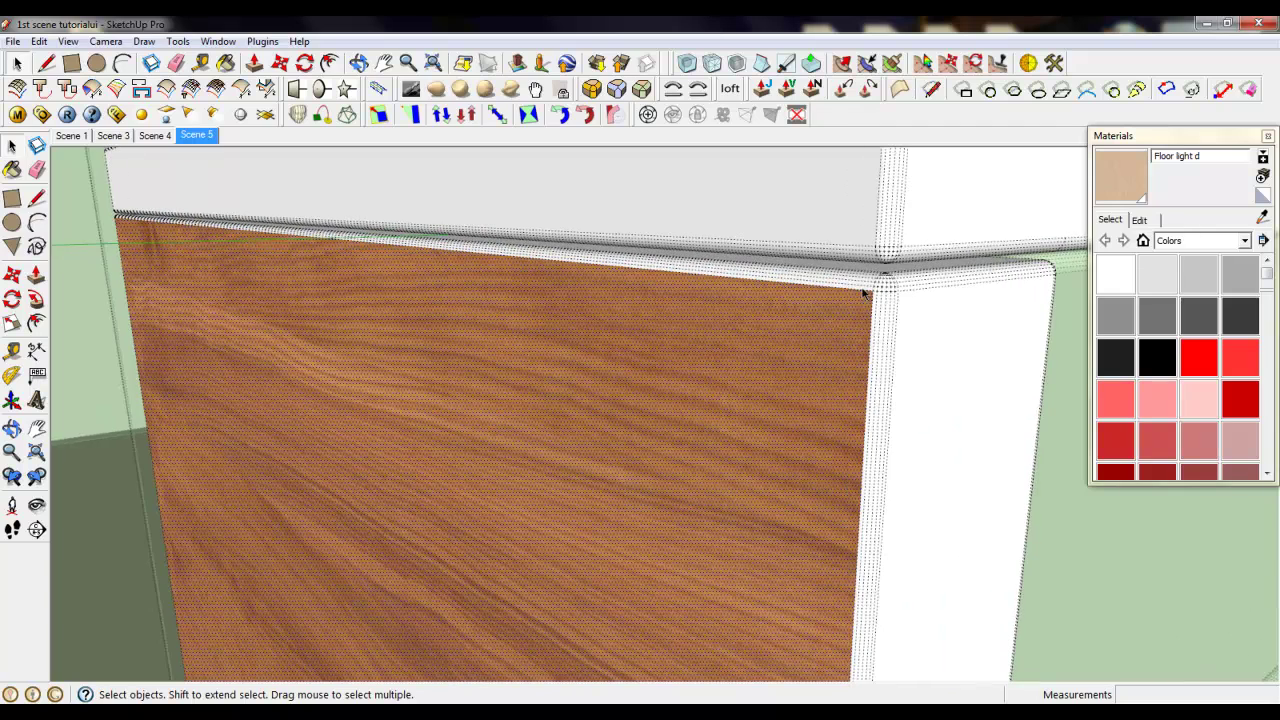
scroll(700, 320, "down", 1)
right_click(664, 331)
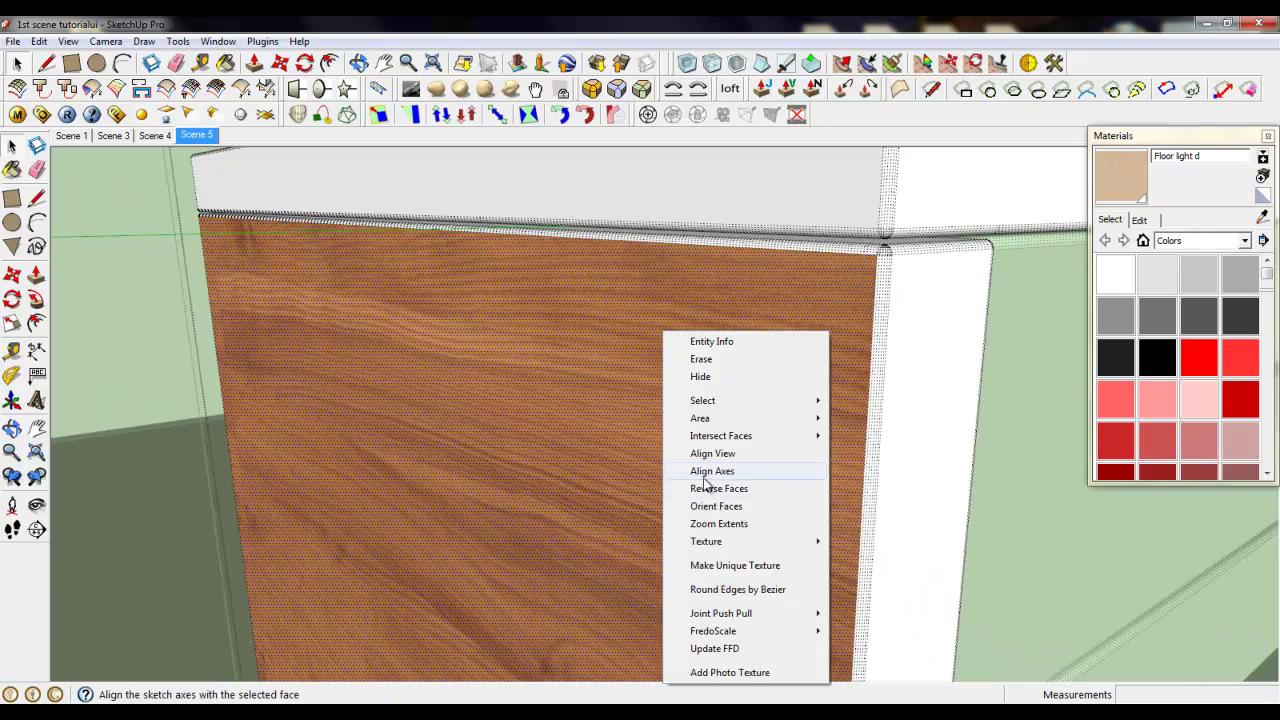
mouse_move(720, 545)
left_click(845, 545)
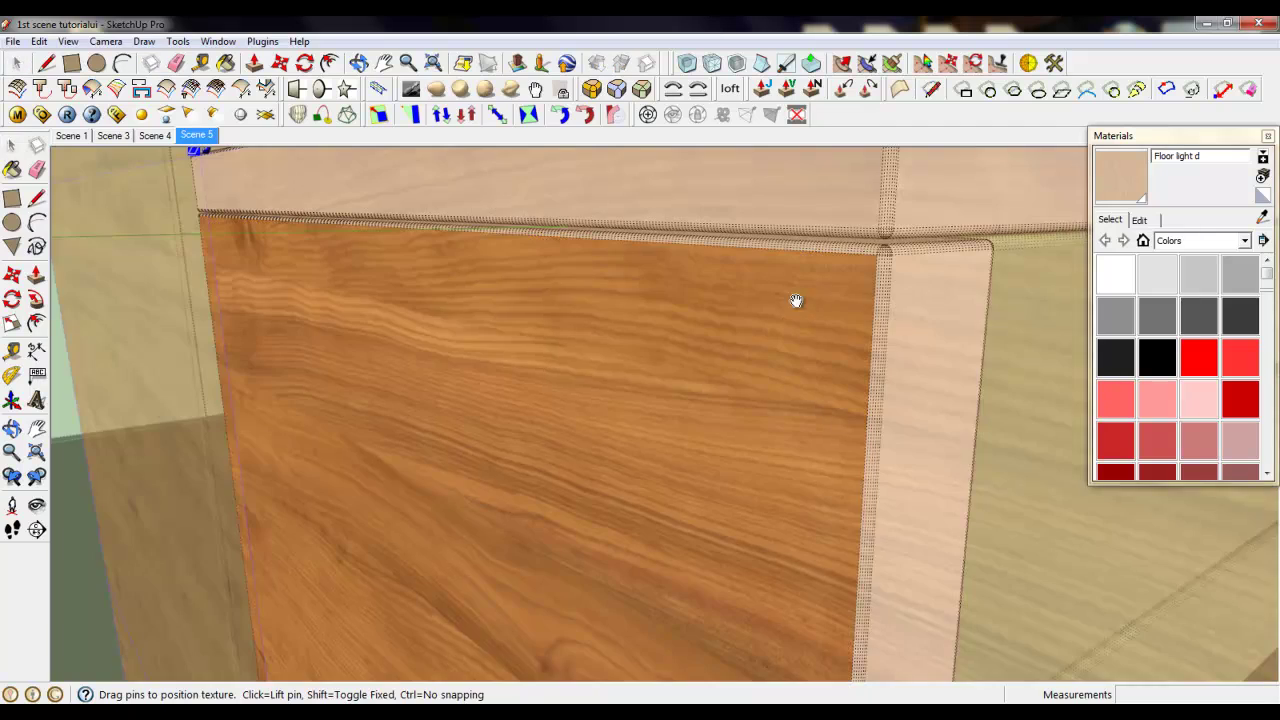
middle_click_drag(794, 300, 671, 339)
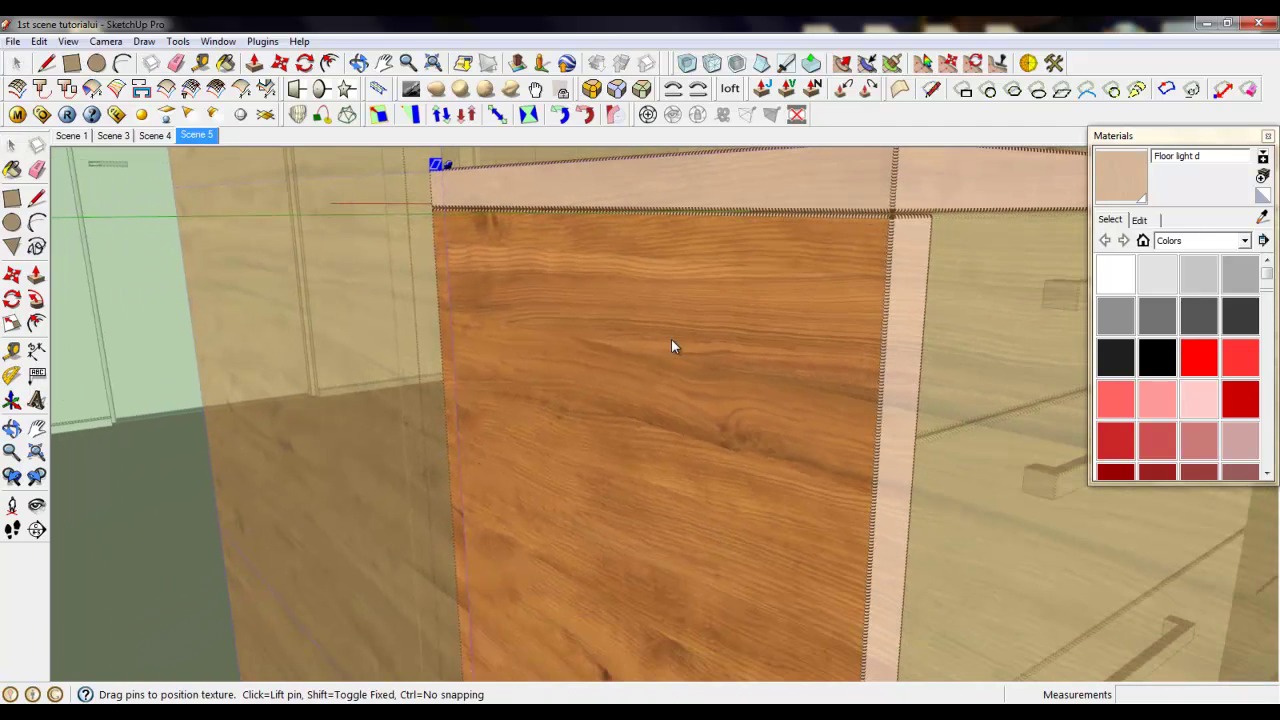
right_click(671, 339)
mouse_move(771, 403)
left_click(811, 403)
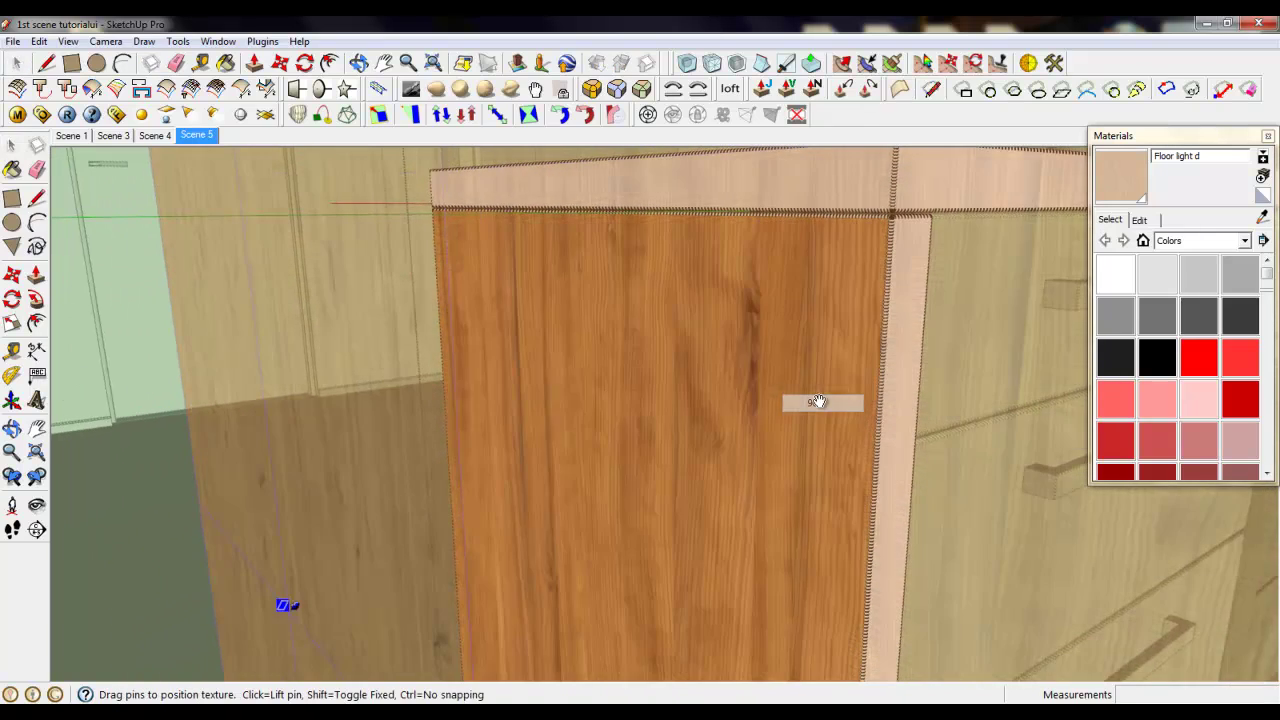
Shift the rotated wood texture on the end panel's outer face and accept its new position.
middle_click_drag(817, 400, 788, 275)
scroll(668, 295, "down", 3)
left_click_drag(706, 399, 666, 434)
right_click(668, 386)
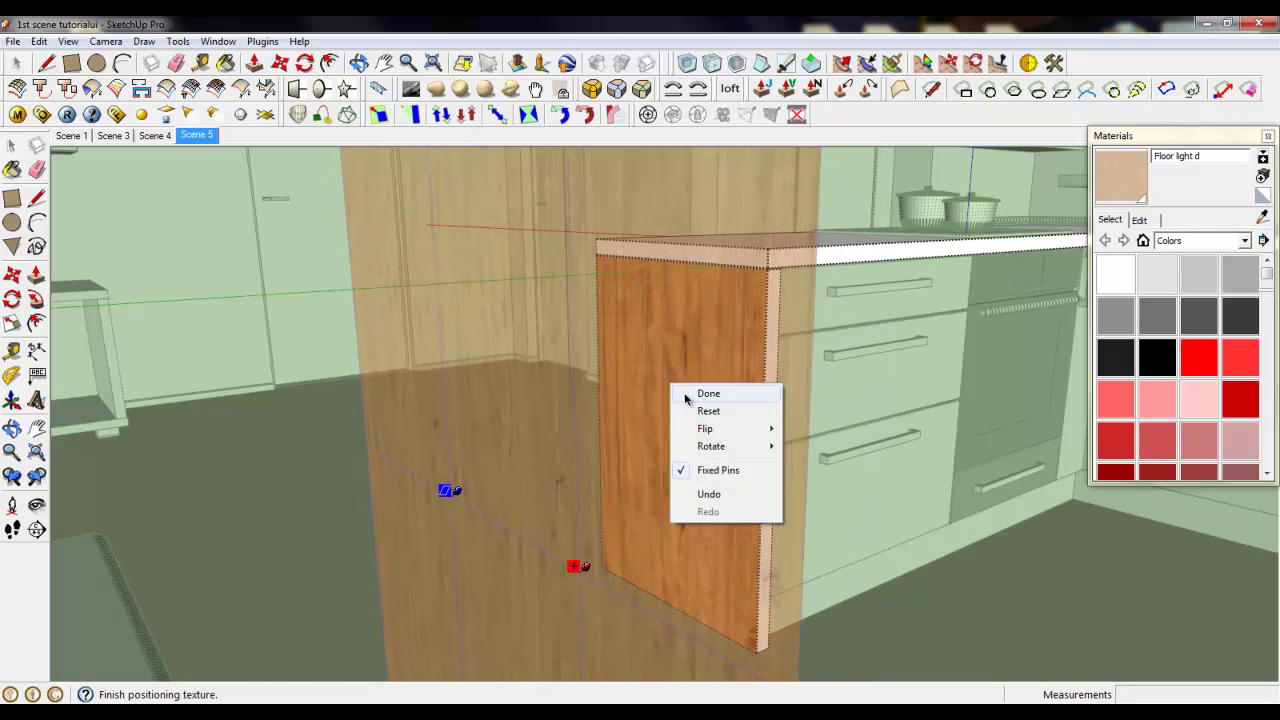
left_click(703, 395)
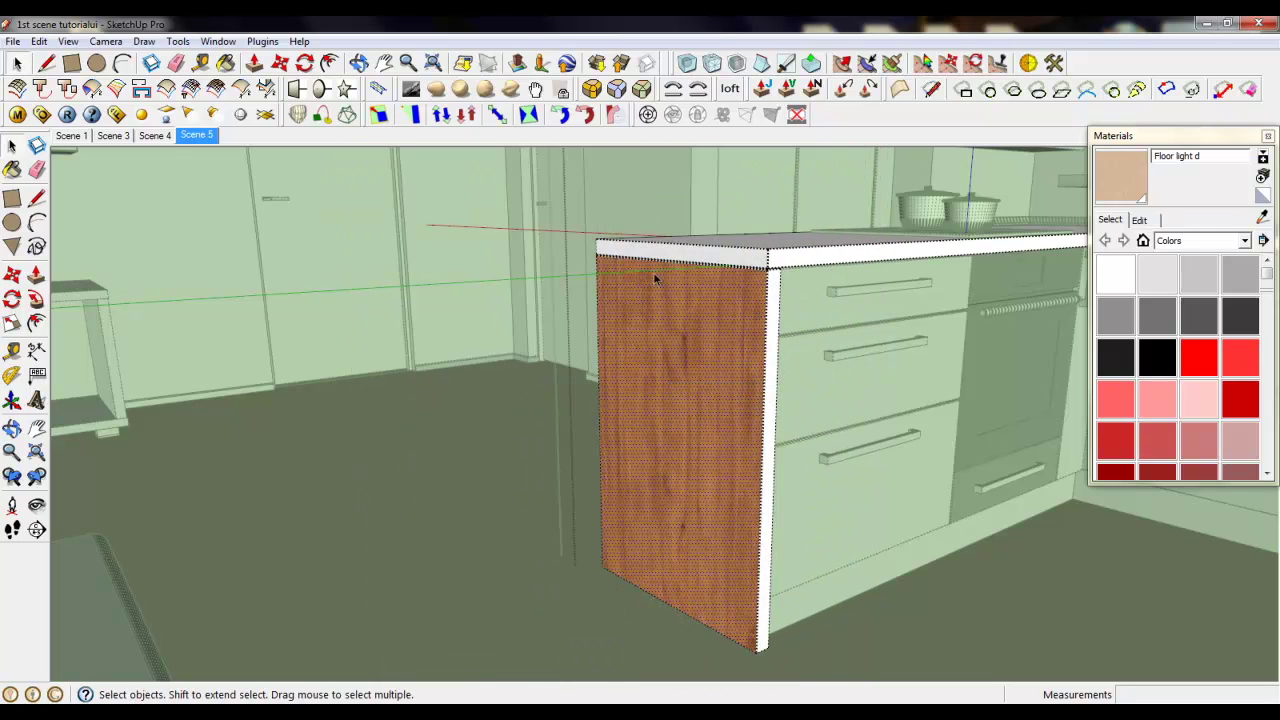
Turn off the display of hidden geometry.
middle_click_drag(784, 292, 905, 320)
scroll(530, 271, "down", 4)
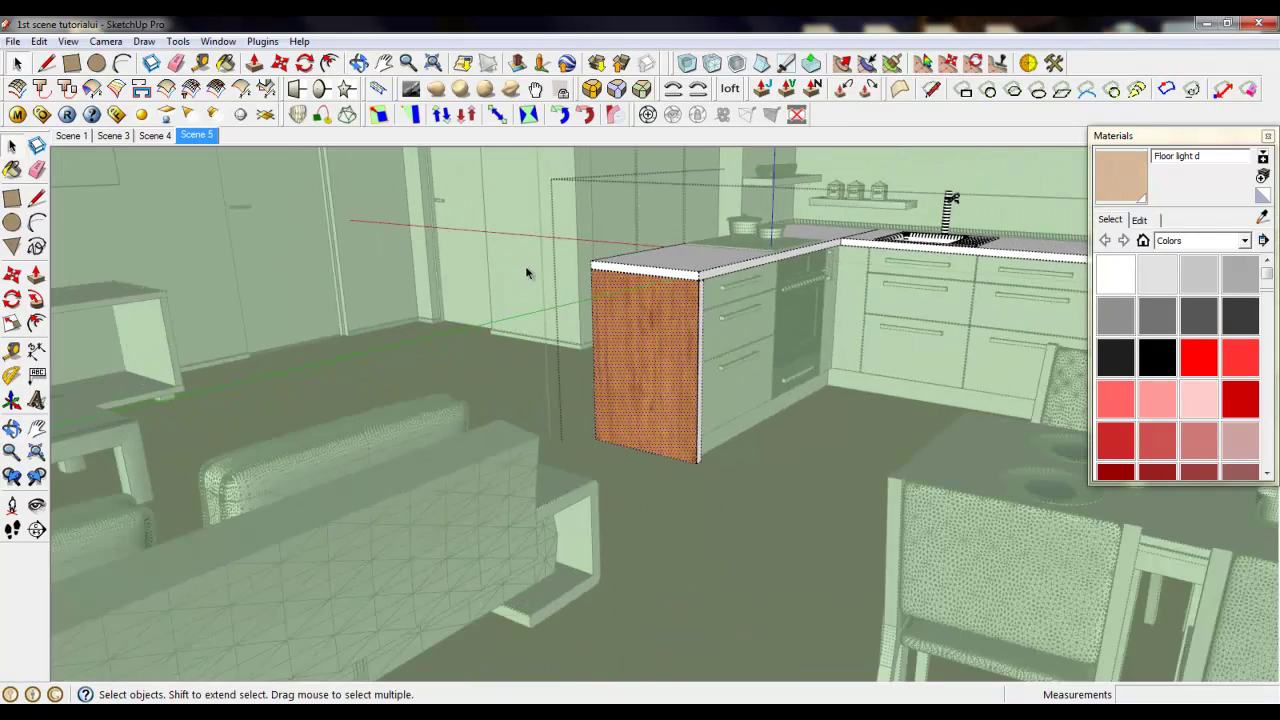
scroll(706, 312, "up", 2)
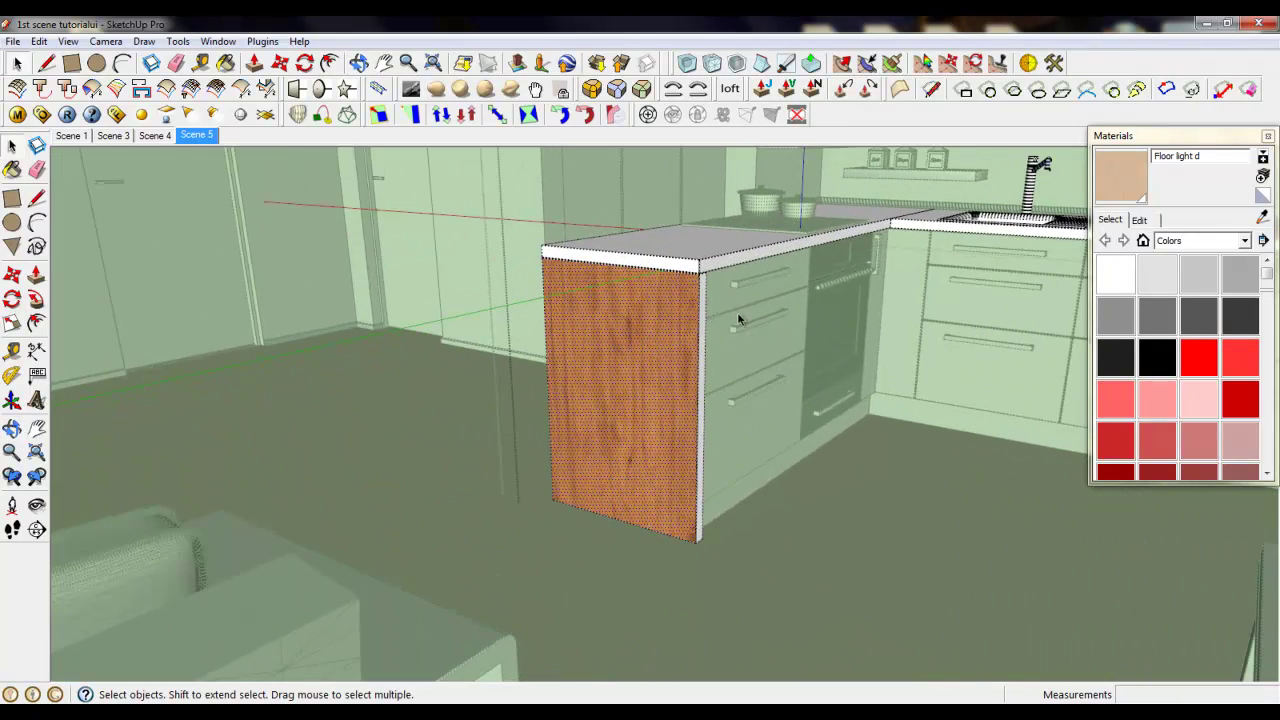
scroll(738, 318, "up", 2)
scroll(600, 293, "down", 4)
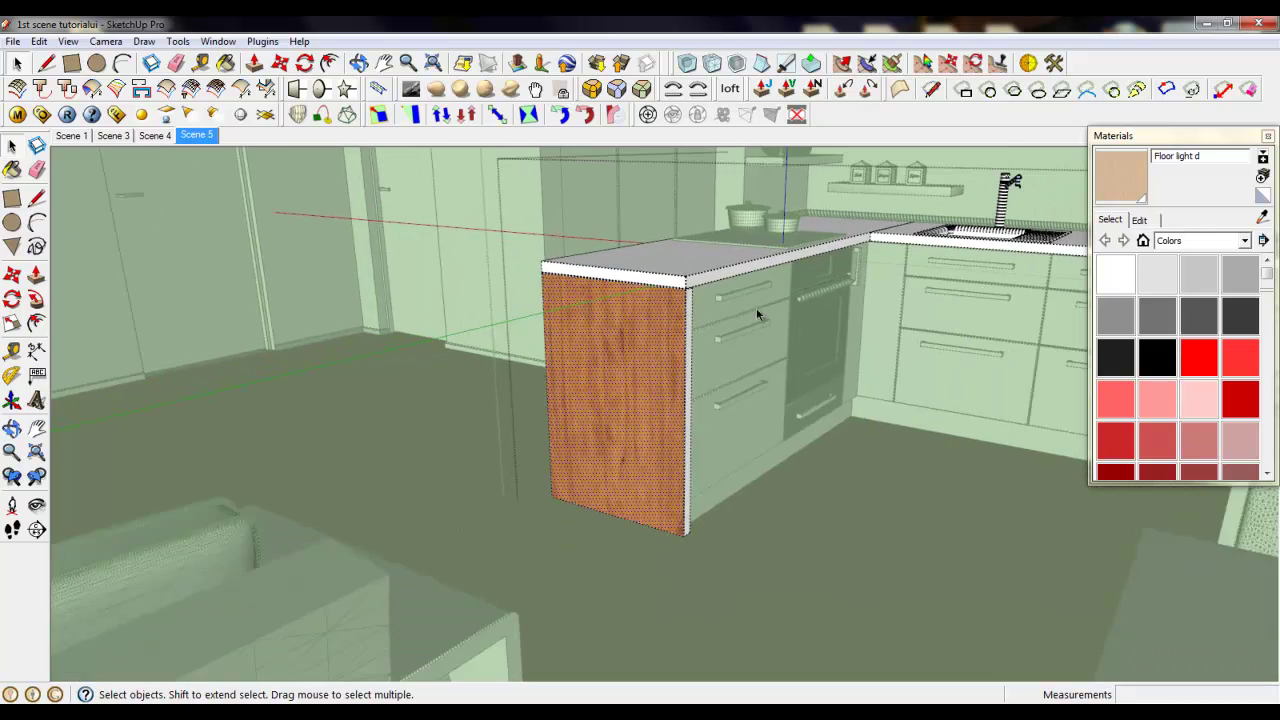
scroll(756, 313, "up", 2)
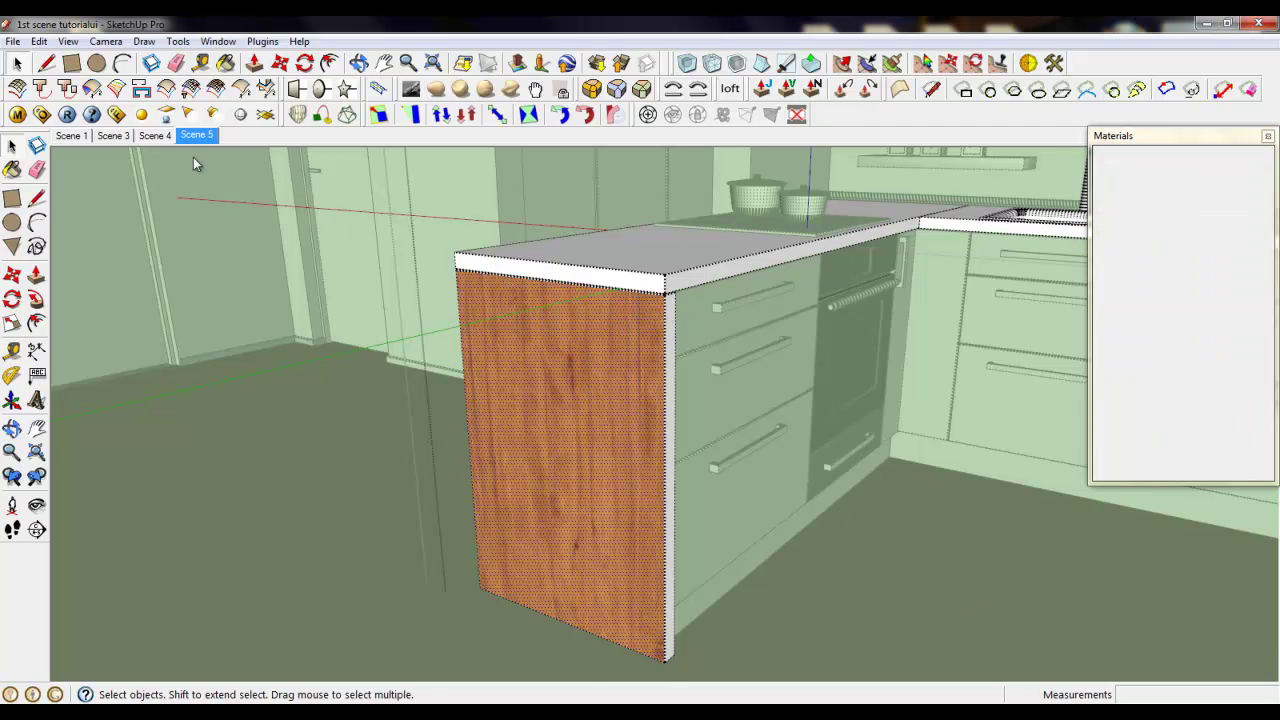
left_click(70, 42)
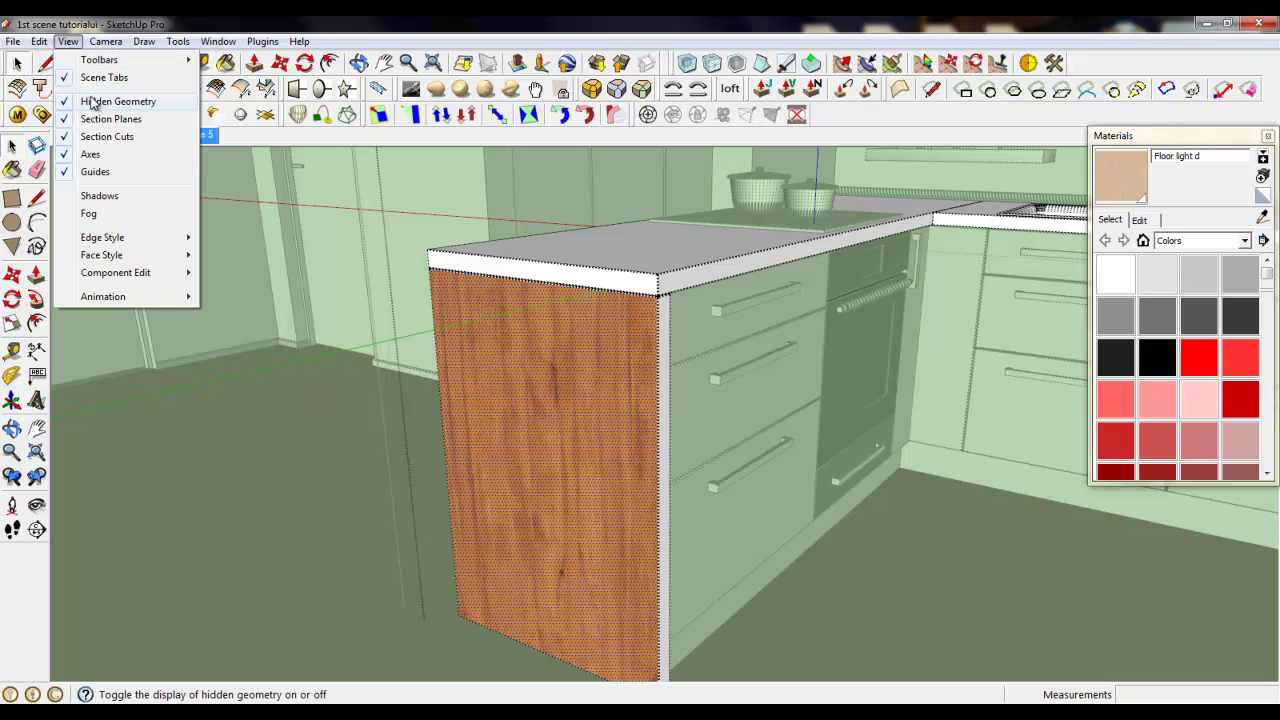
left_click(100, 101)
Select all connected faces of the end panel together with both sections of the L-shaped countertop.
middle_click_drag(600, 390, 672, 390)
scroll(260, 296, "down", 8)
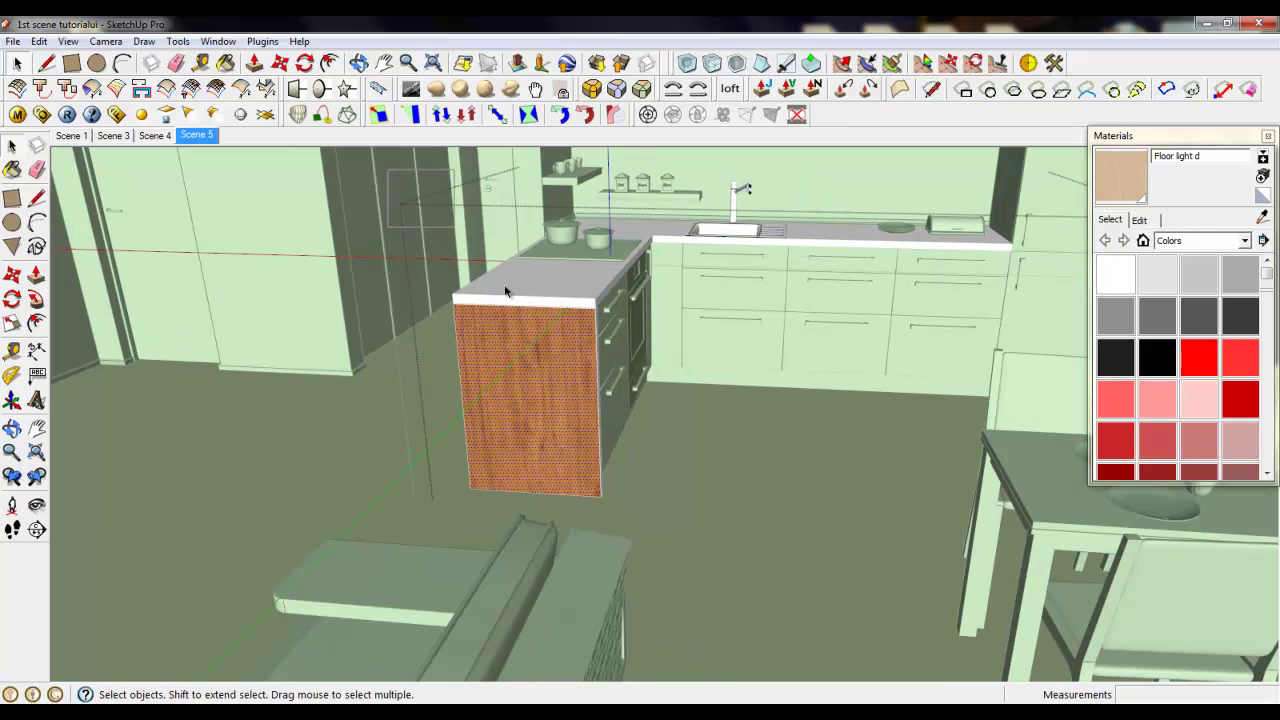
left_click(536, 355)
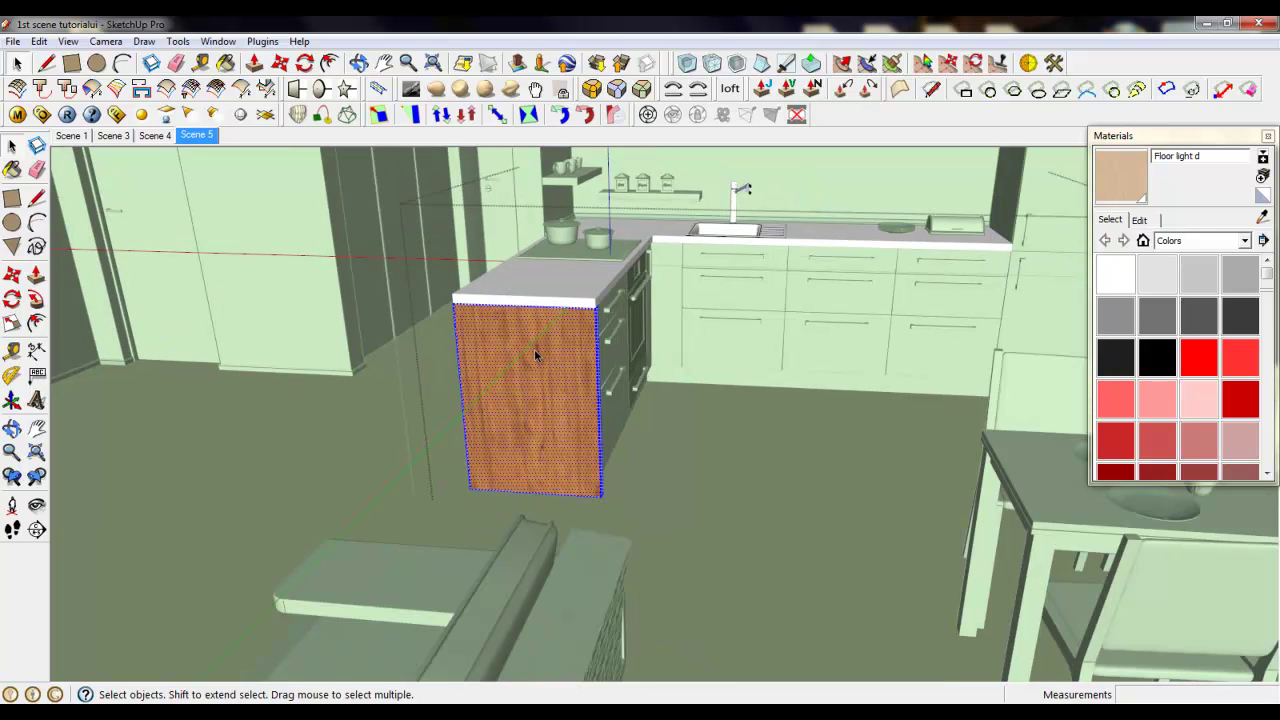
left_click(558, 283, "ctrl")
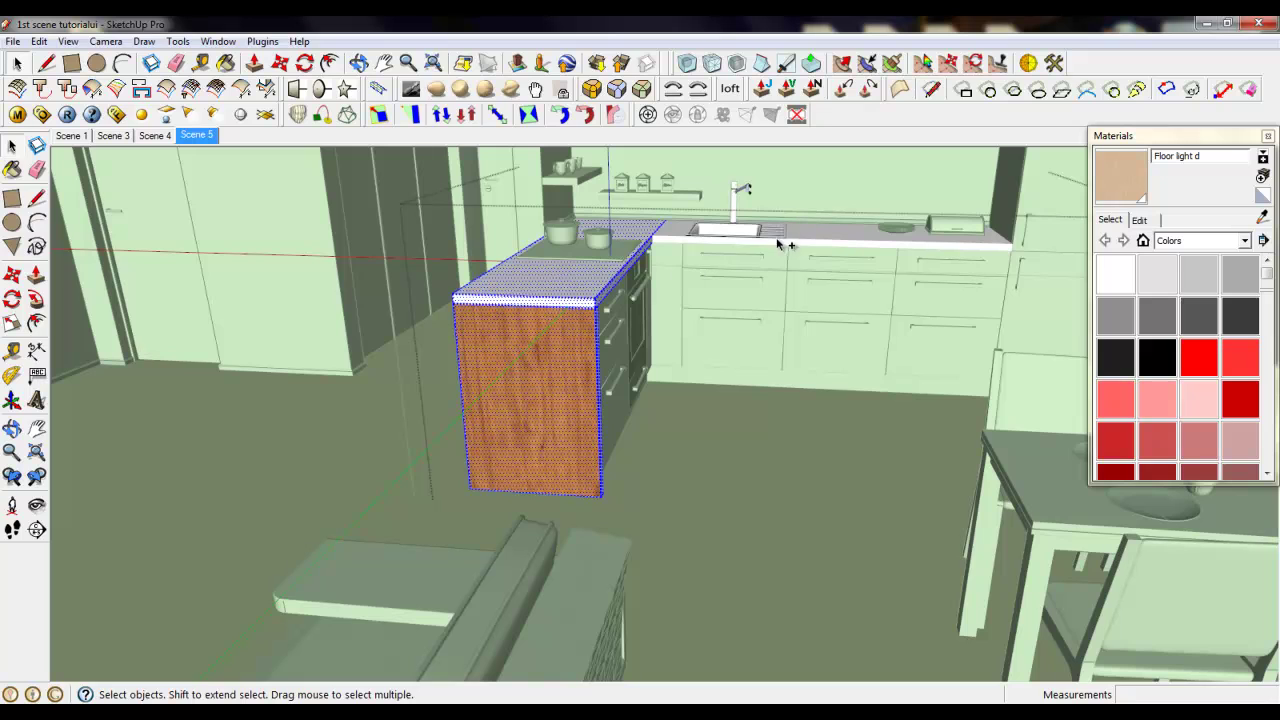
left_click(812, 238, "ctrl")
scroll(540, 334, "up", 3)
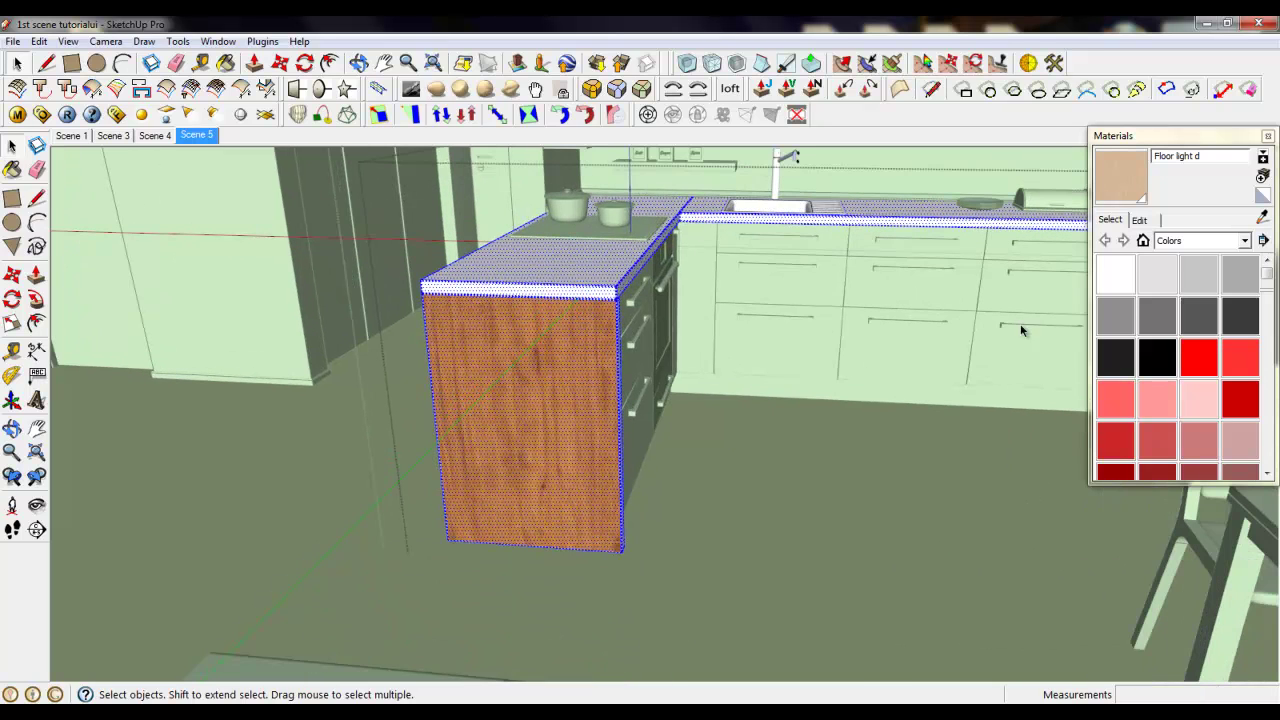
Apply the model's Wood dif material to all the selected countertop and end panel faces, including the rounded edges.
left_click(1143, 241)
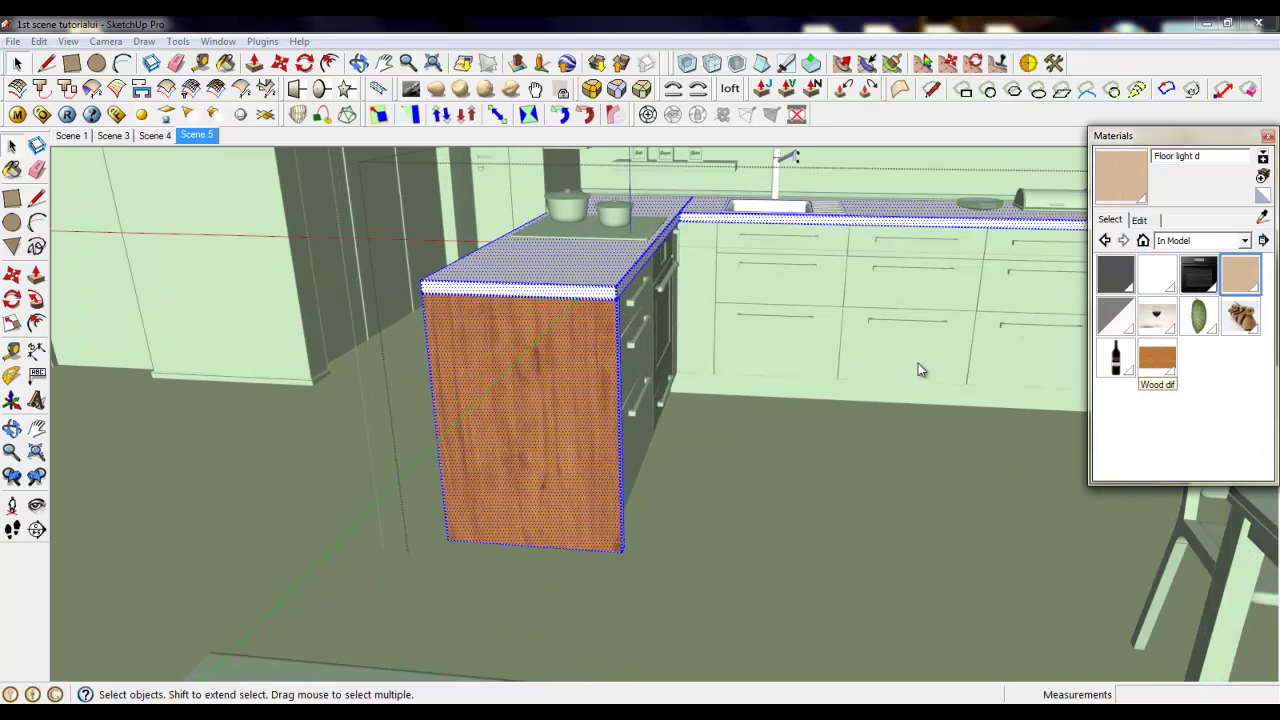
left_click(1157, 357)
left_click(603, 272)
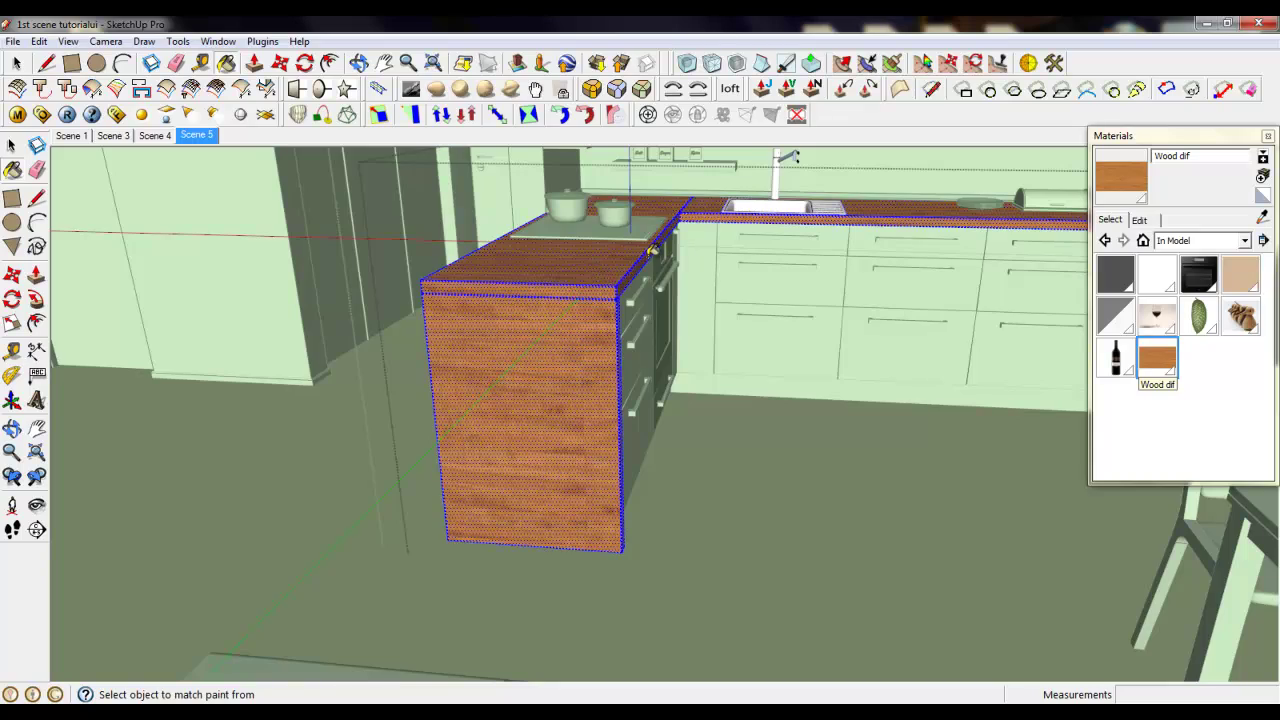
scroll(615, 300, "up", 4)
scroll(614, 308, "up", 4)
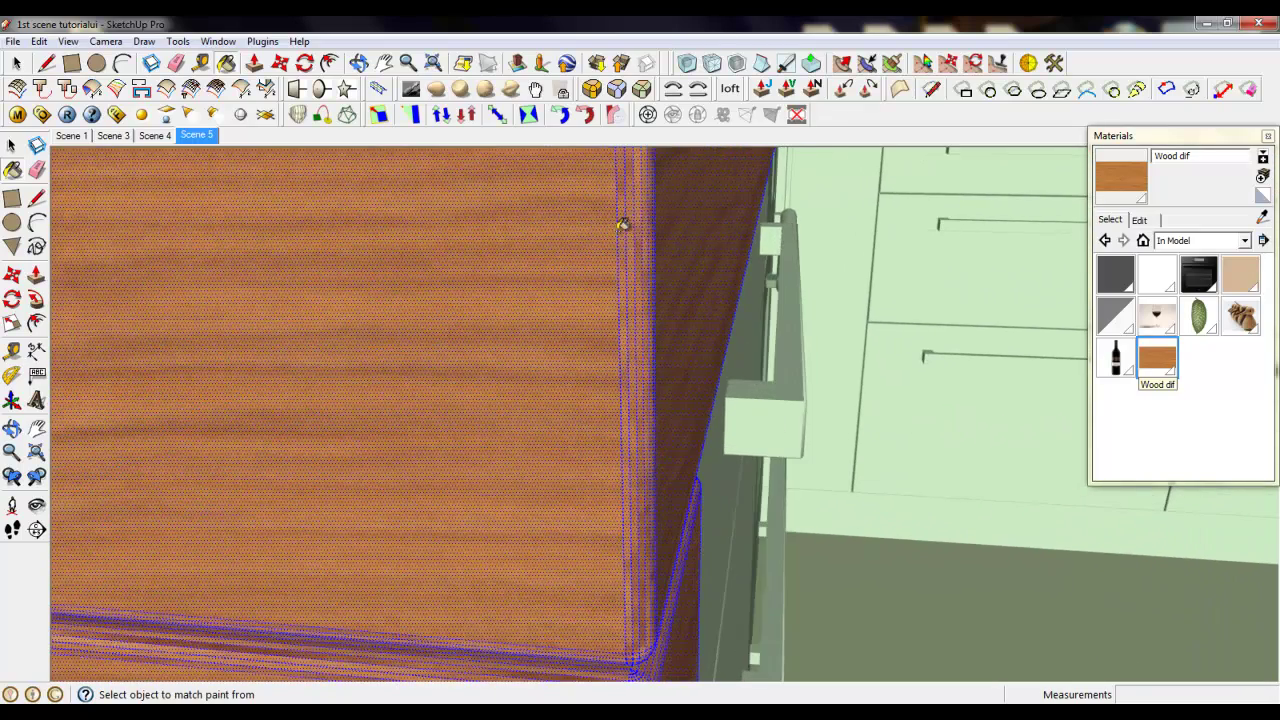
scroll(622, 245, "down", 6)
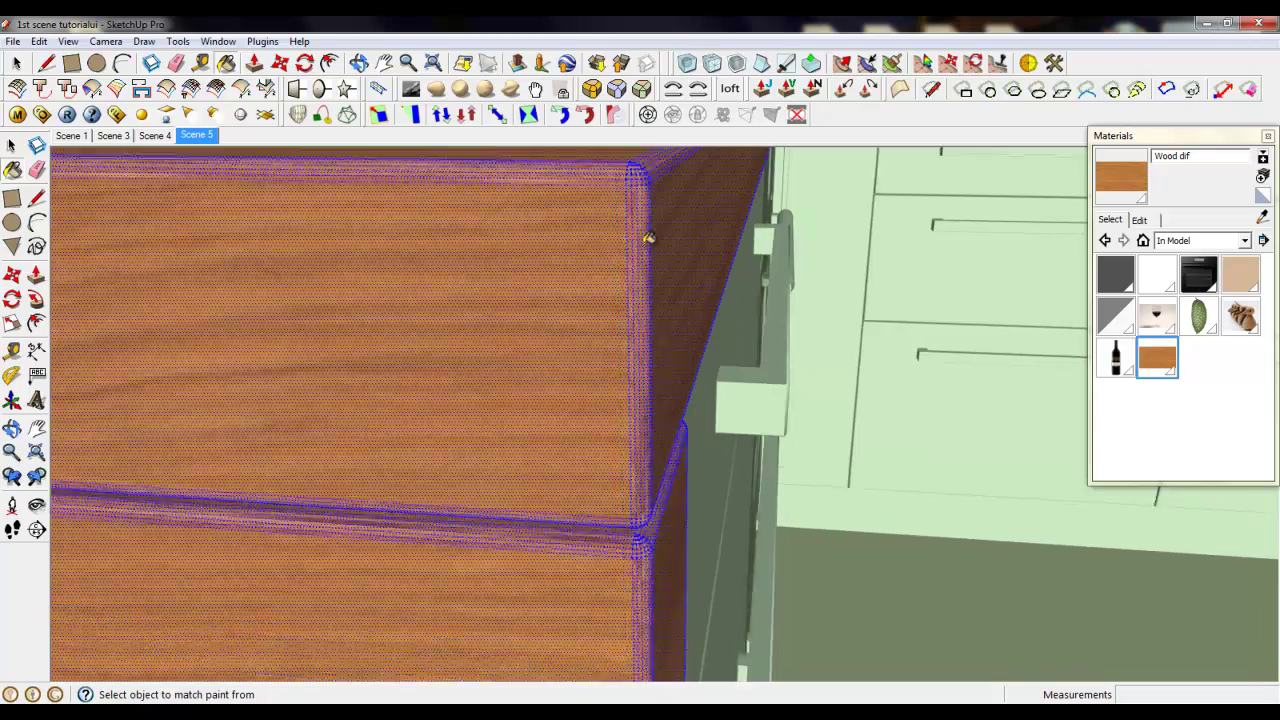
scroll(654, 172, "down", 5)
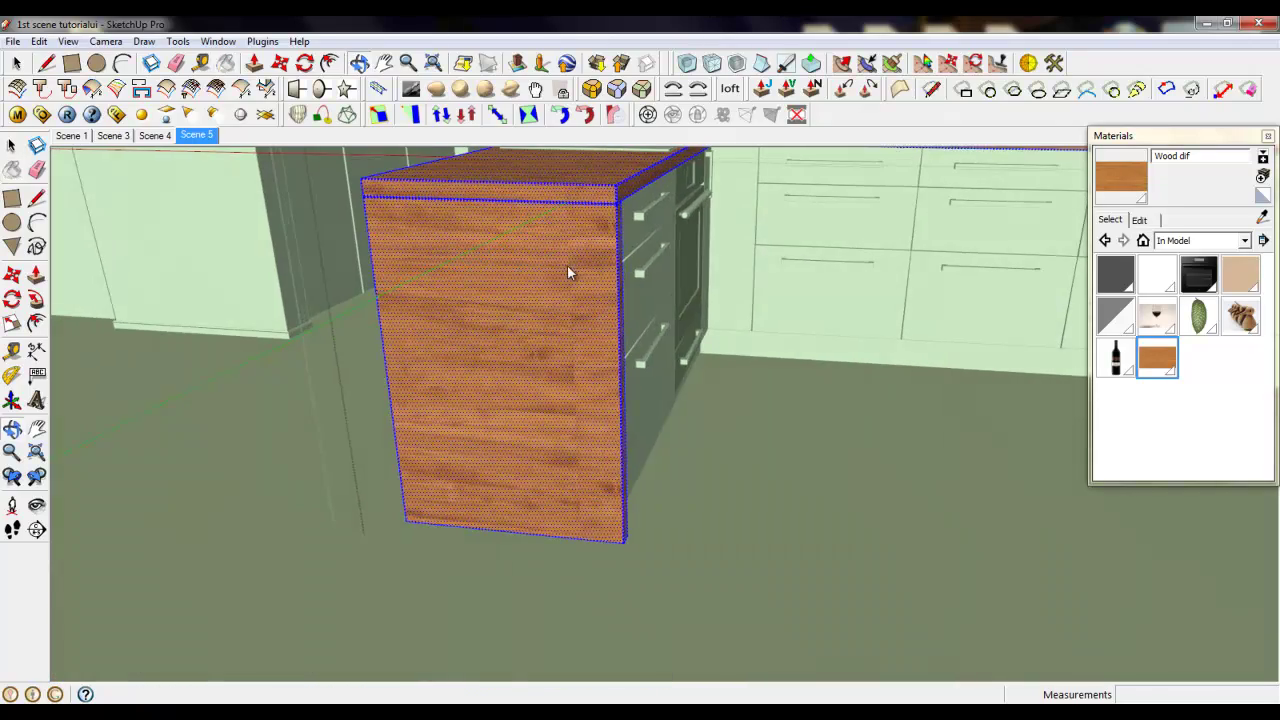
Select the end panel's large outer face and turn the display of hidden geometry back on.
key("space")
right_click(481, 316)
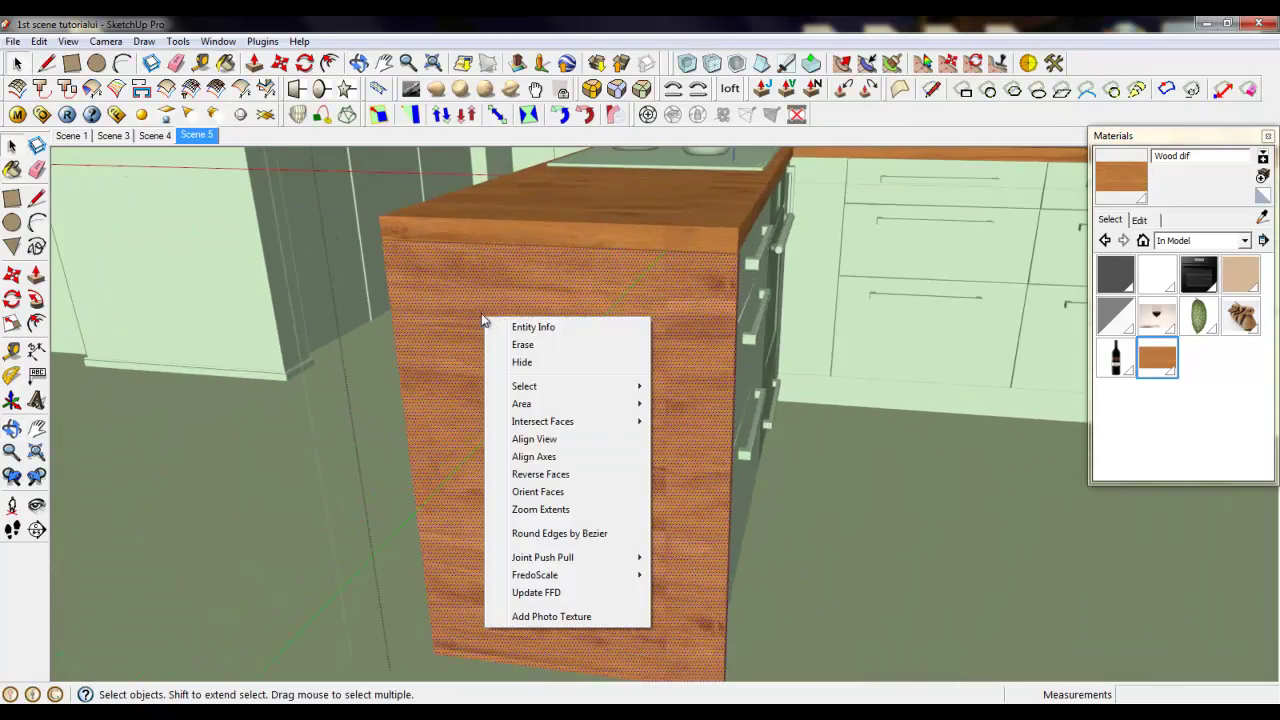
left_click(67, 41)
left_click(118, 101)
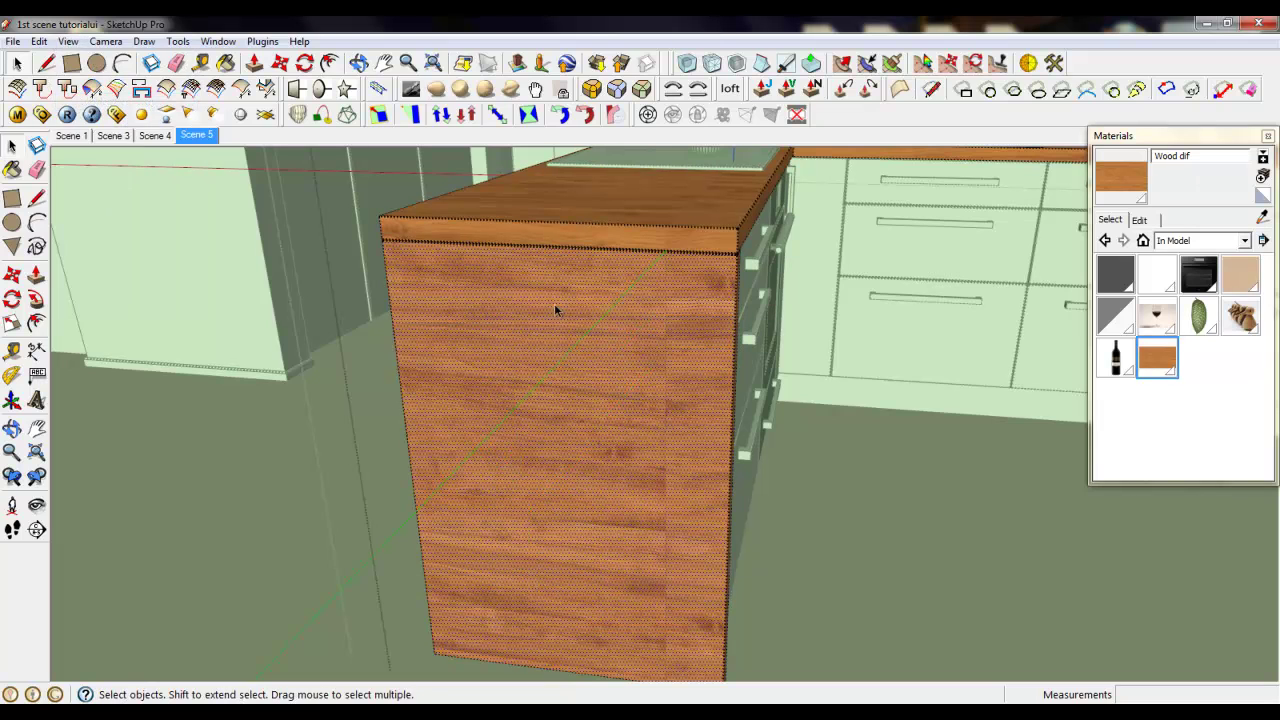
Rotate the wood texture on the end panel's outer face 90 degrees for vertical grain and shift it slightly.
right_click(498, 287)
mouse_move(558, 503)
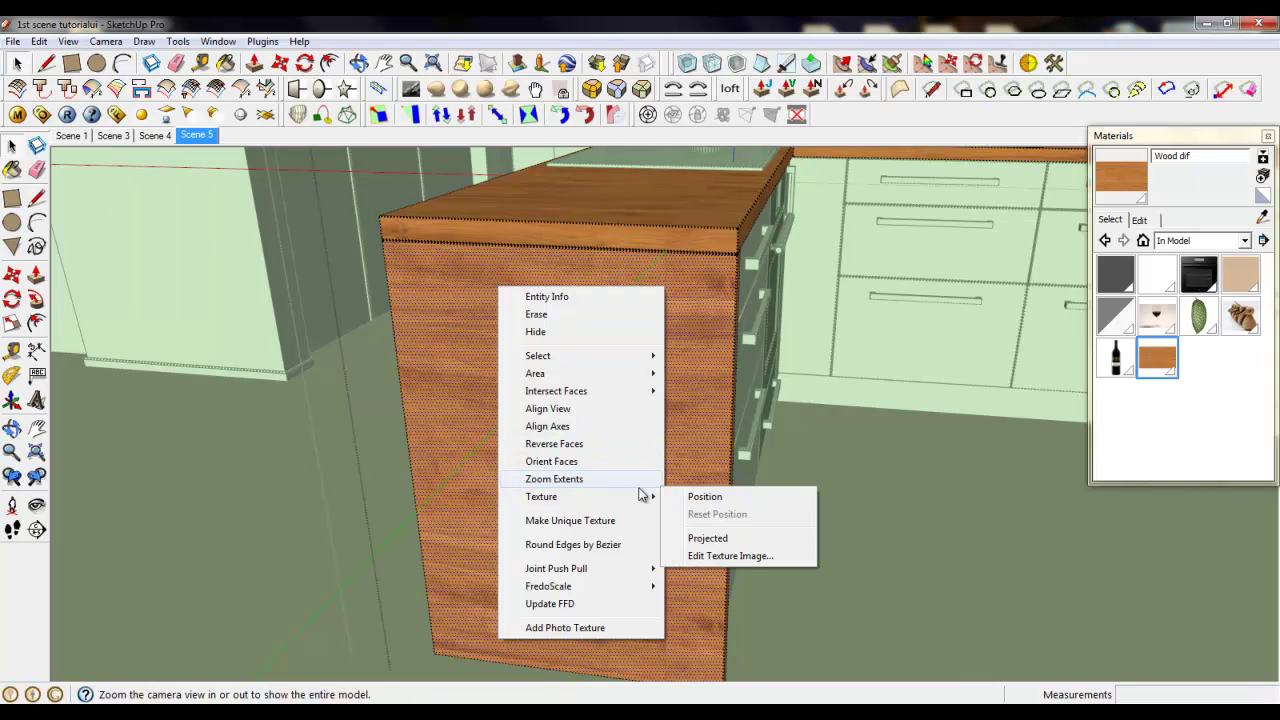
left_click(705, 499)
right_click(586, 340)
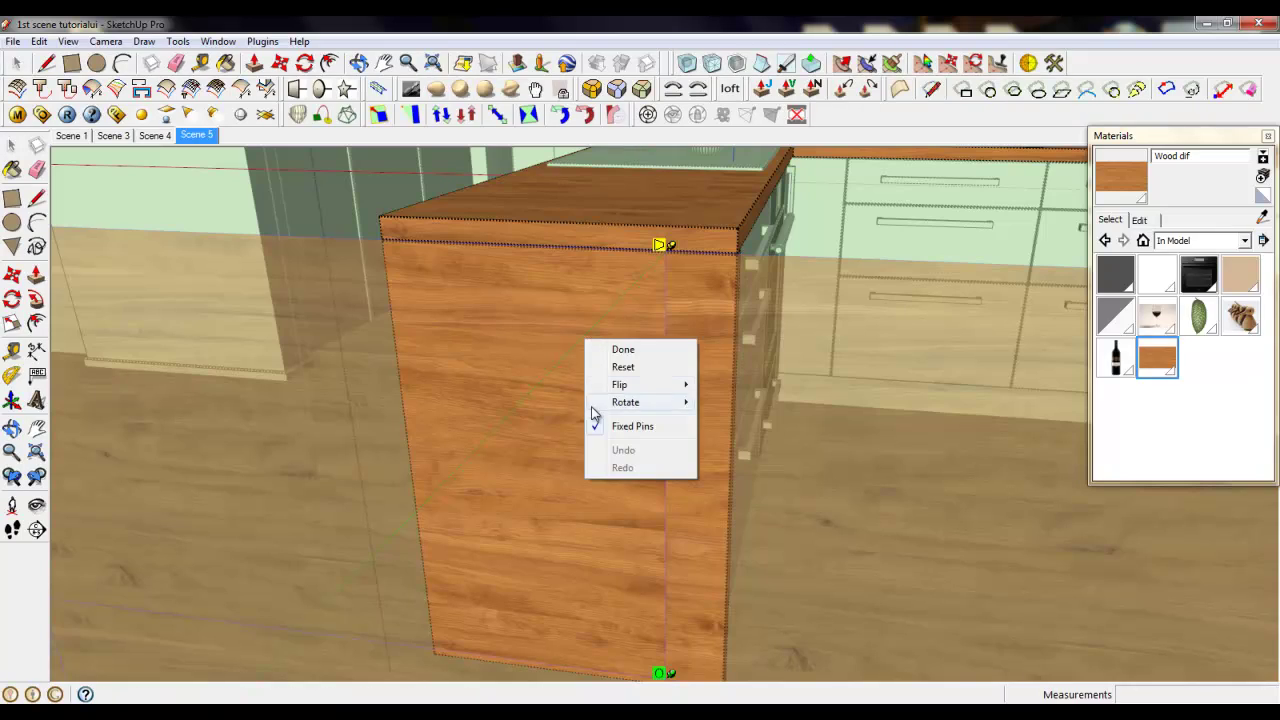
mouse_move(606, 405)
left_click(729, 403)
scroll(586, 300, "down", 3)
left_click_drag(586, 300, 563, 343)
right_click(566, 343)
Rotate the wood texture on the hob section's top surface 90 degrees, shift it toward the drawer side, and accept the position.
scroll(571, 203, "up", 5)
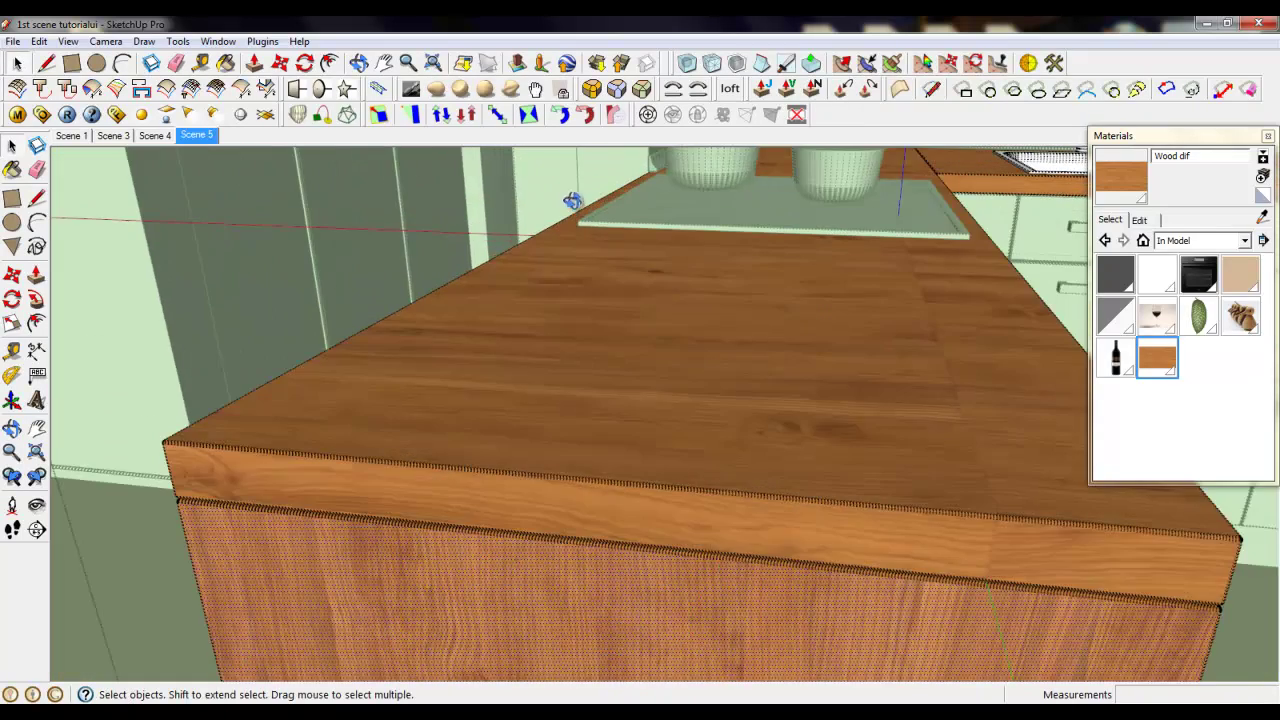
middle_click_drag(571, 203, 479, 435)
scroll(599, 328, "down", 4)
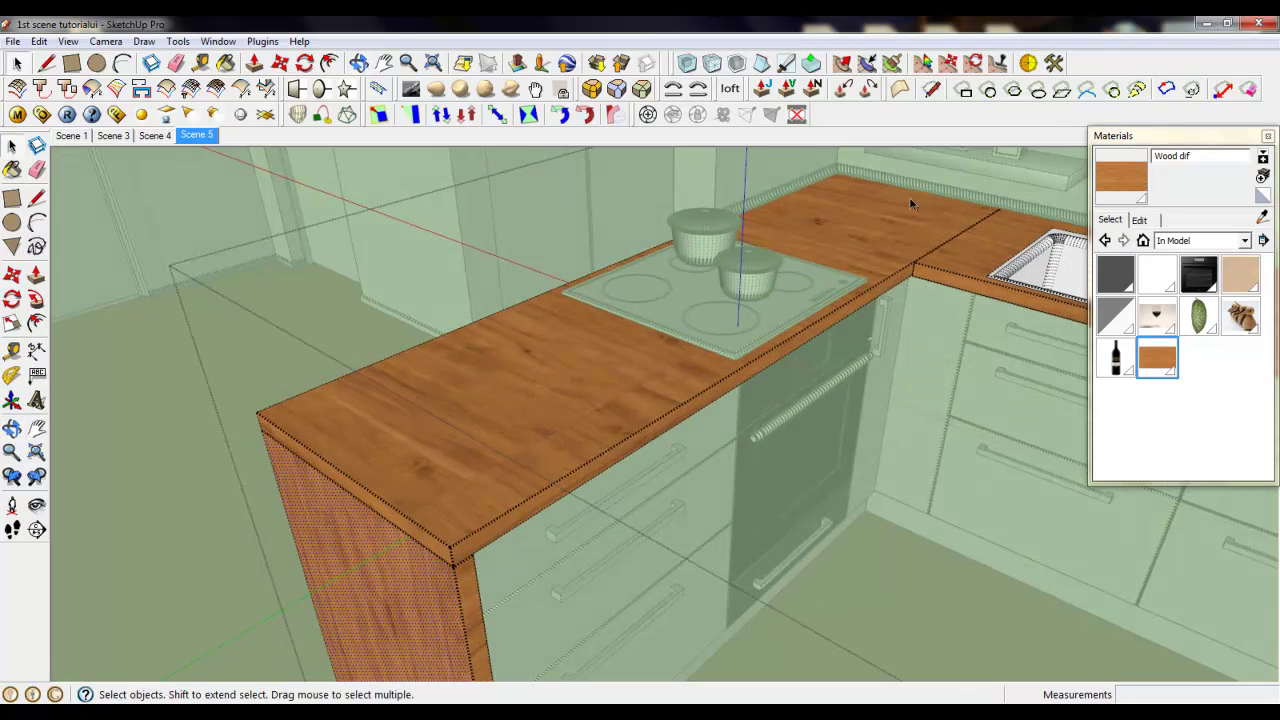
right_click(489, 400)
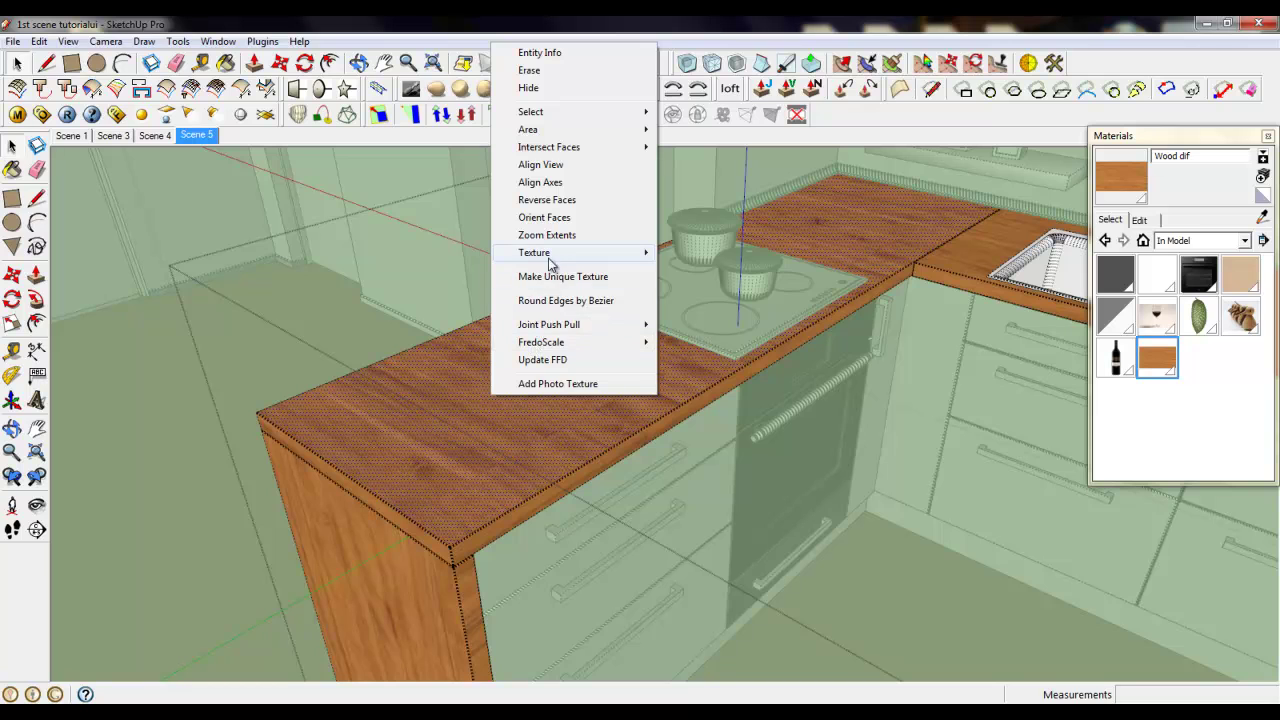
left_click(684, 253)
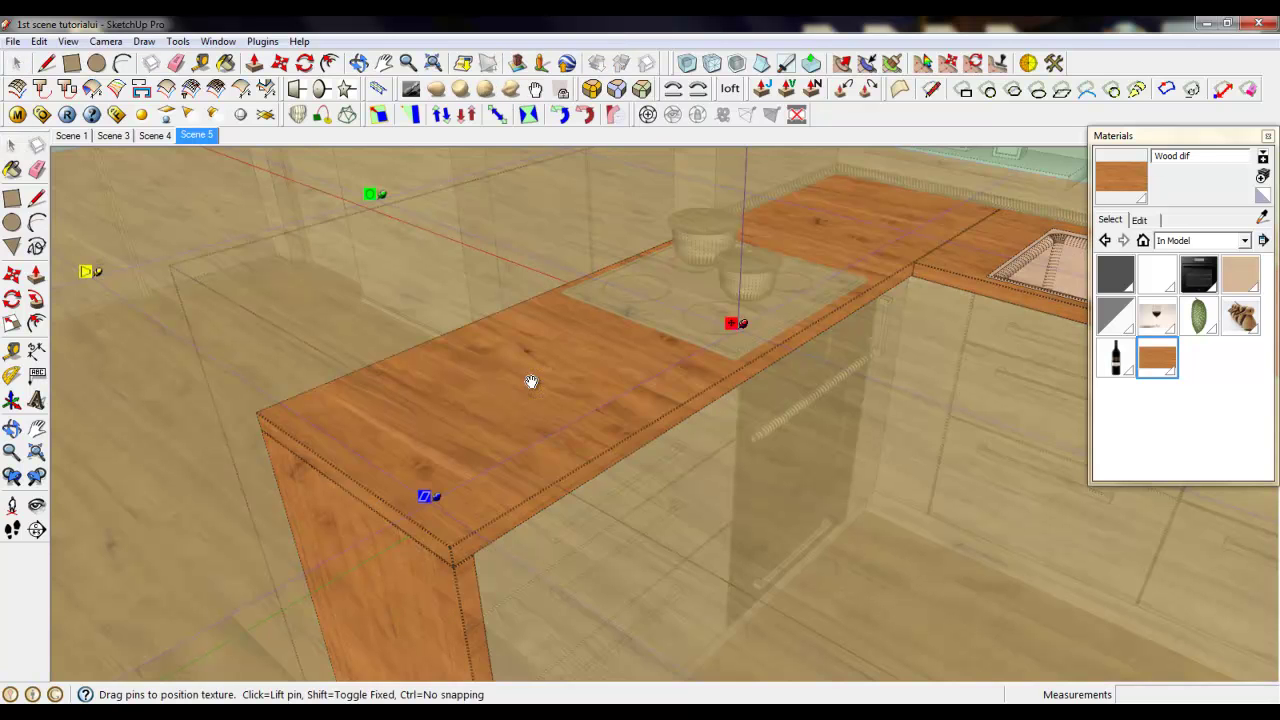
right_click(536, 369)
mouse_move(614, 440)
left_click(676, 431)
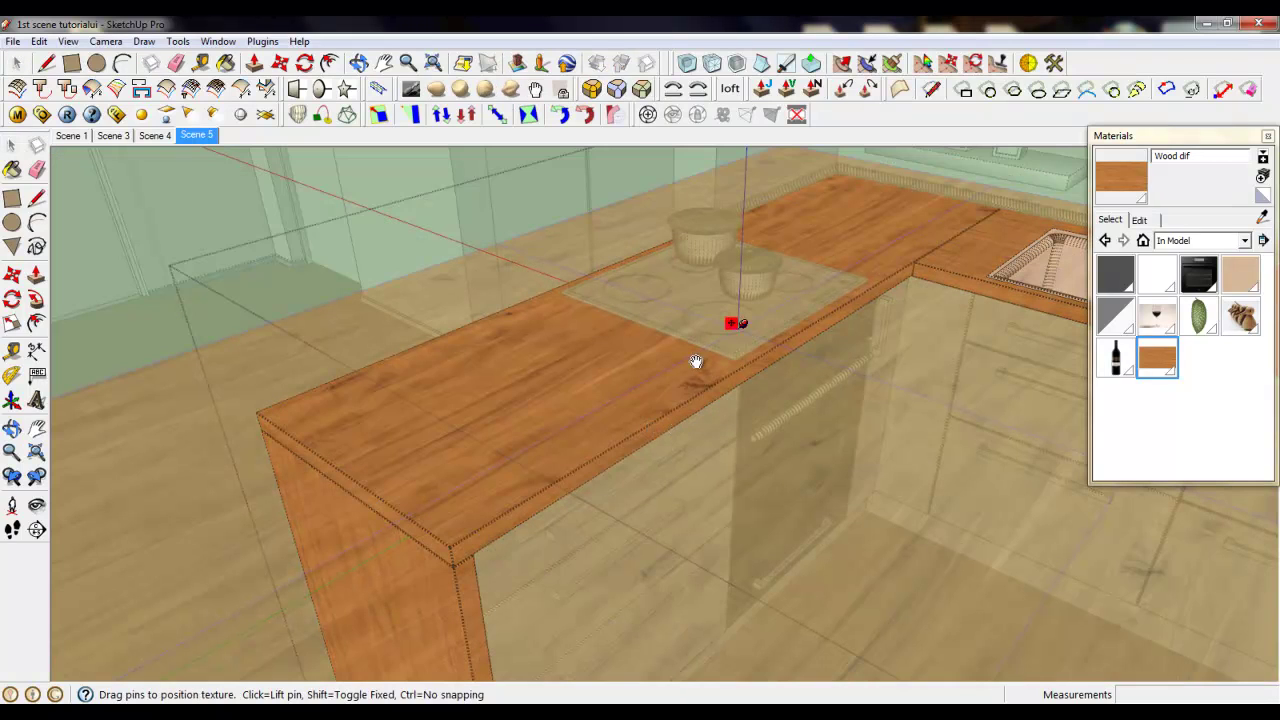
left_click_drag(609, 398, 771, 409)
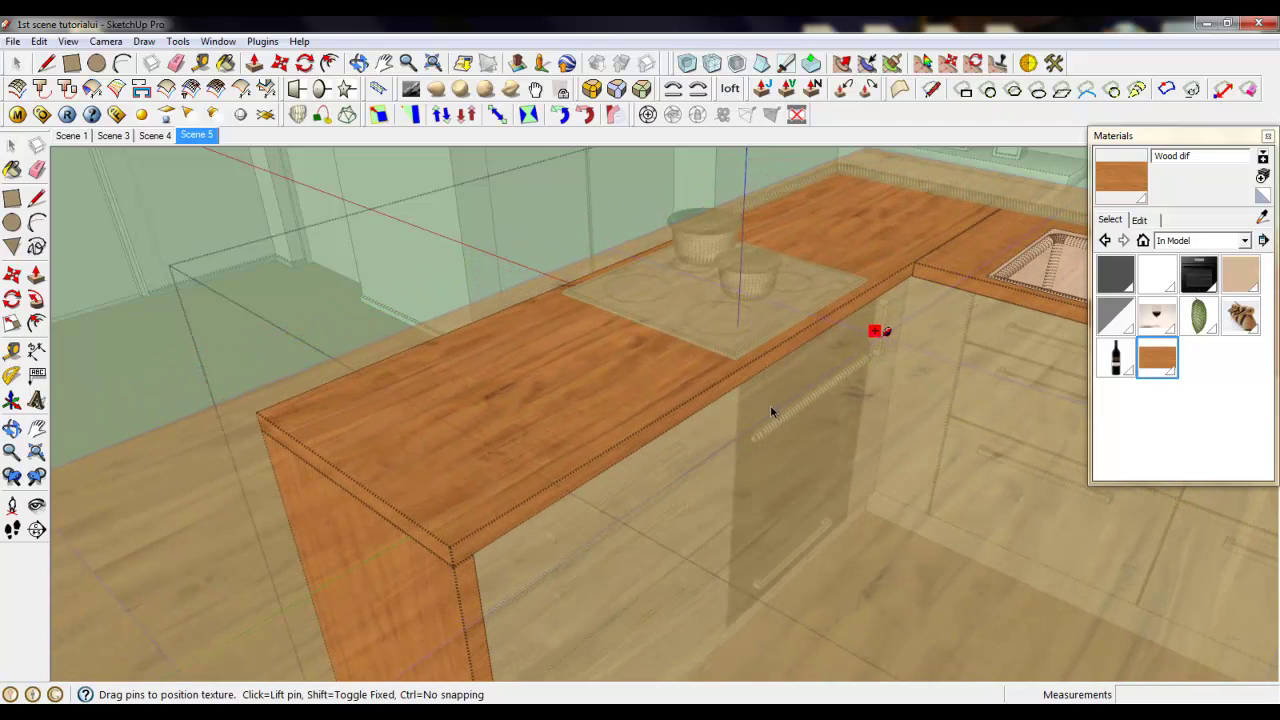
right_click(476, 392)
left_click(489, 399)
Examine the wood texture's grain and tiling seam on the countertop's narrow end face above the end panel.
scroll(504, 492, "up", 3)
middle_click_drag(498, 495, 475, 353)
scroll(532, 461, "up", 3)
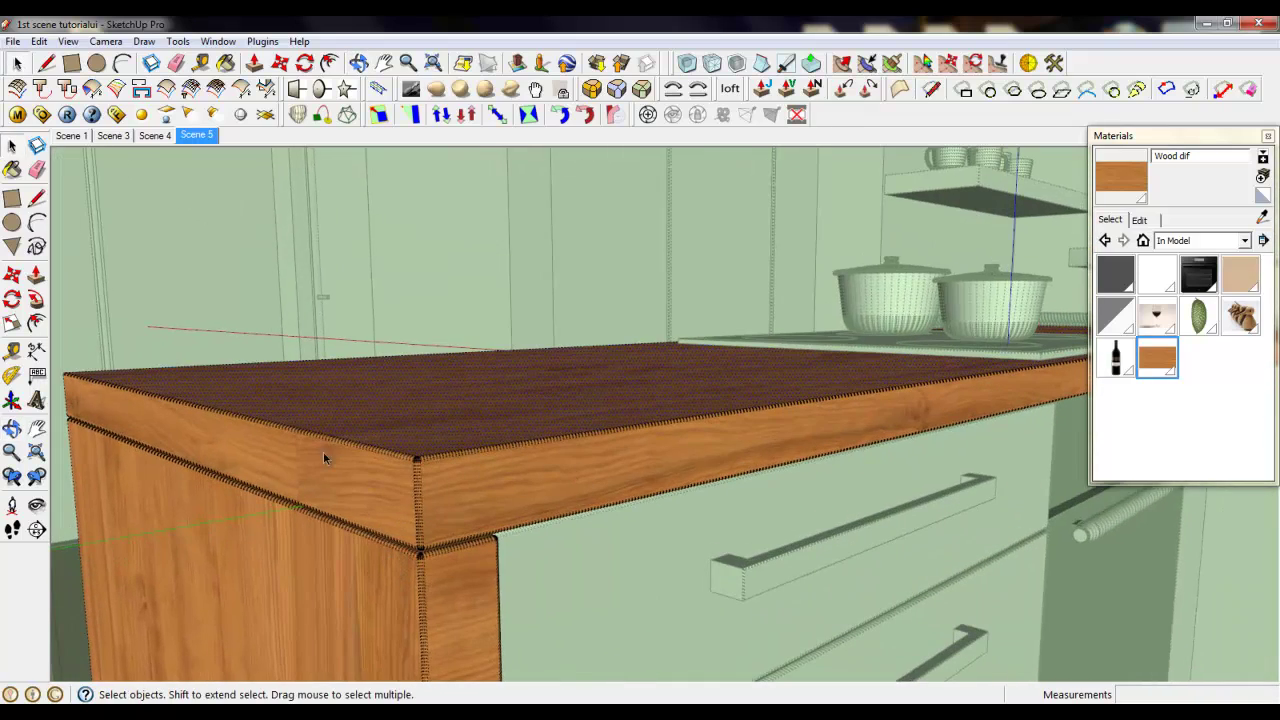
right_click(357, 479)
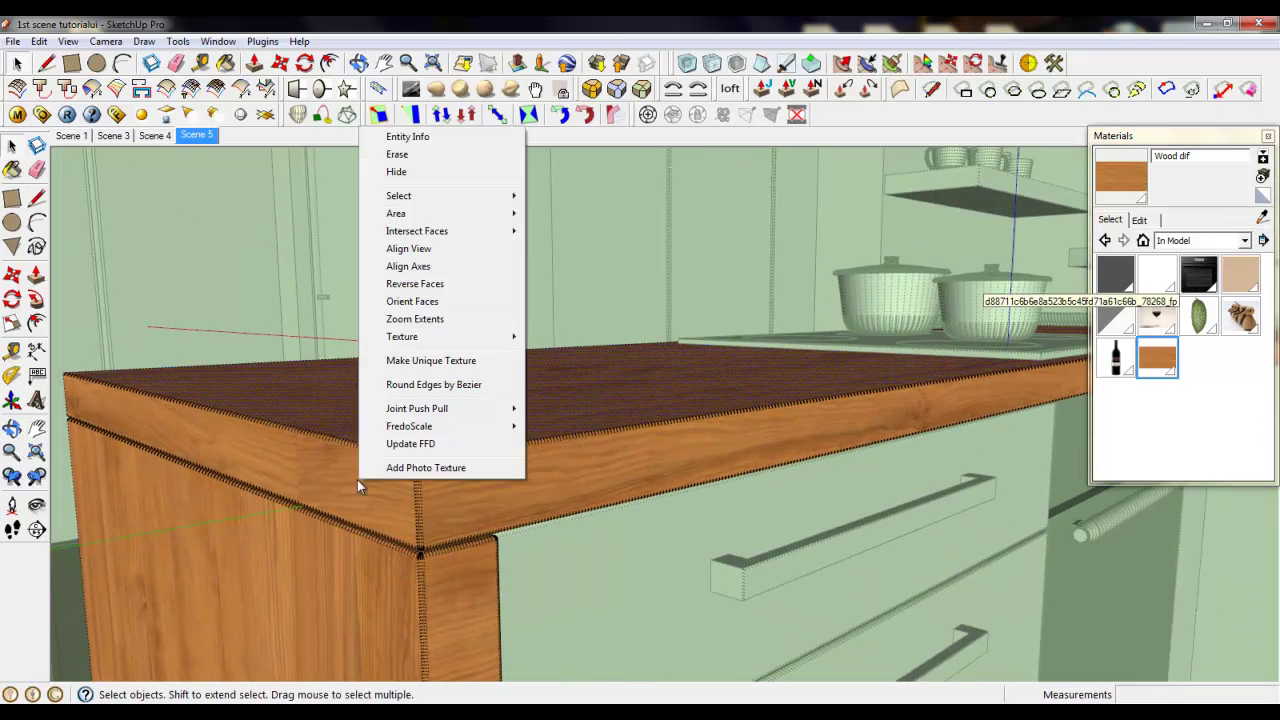
left_click(229, 493)
scroll(229, 493, "up", 5)
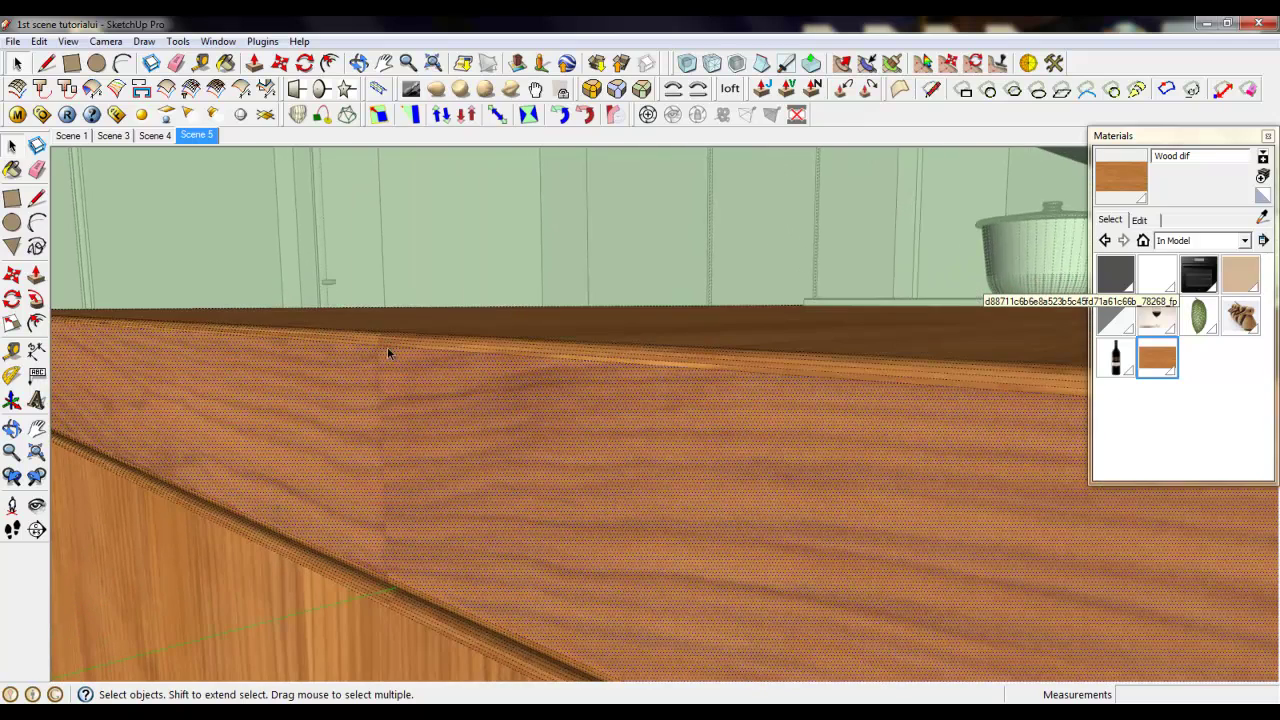
scroll(677, 446, "down", 5)
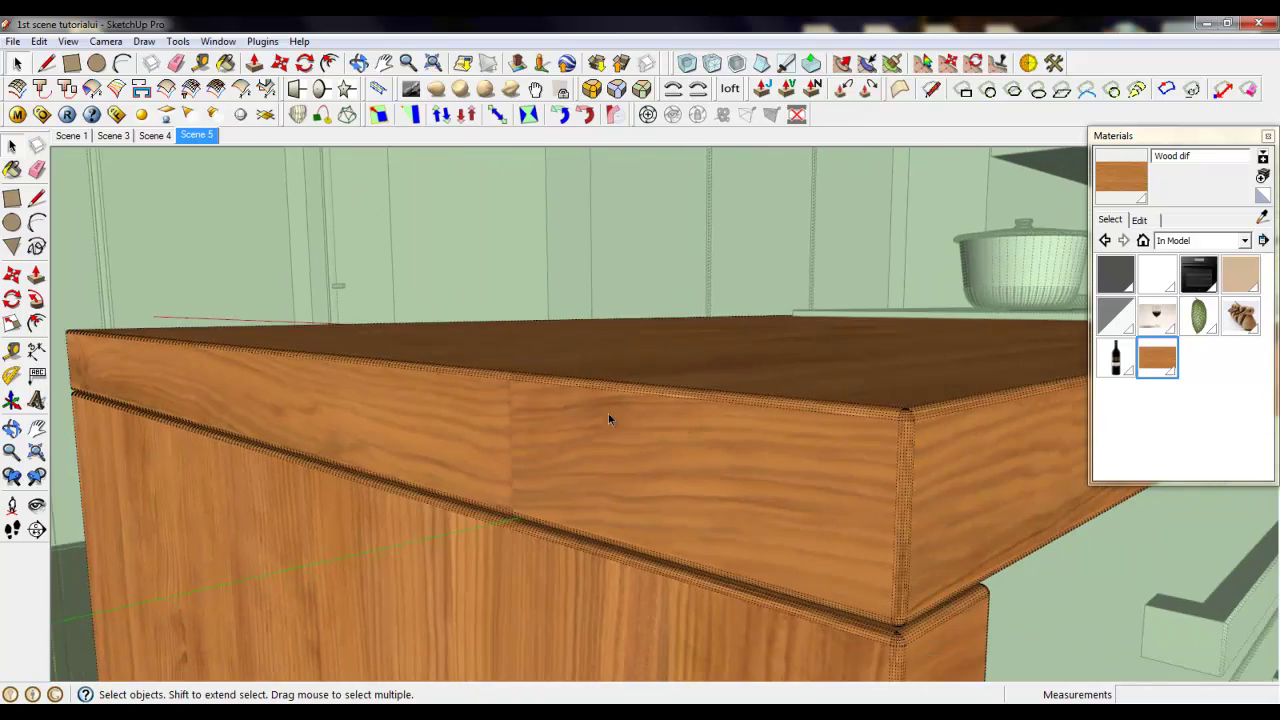
Shift the wood texture along the countertop's narrow end face above the end panel to clear the tiling seam, and accept the position.
right_click(505, 437)
mouse_move(549, 293)
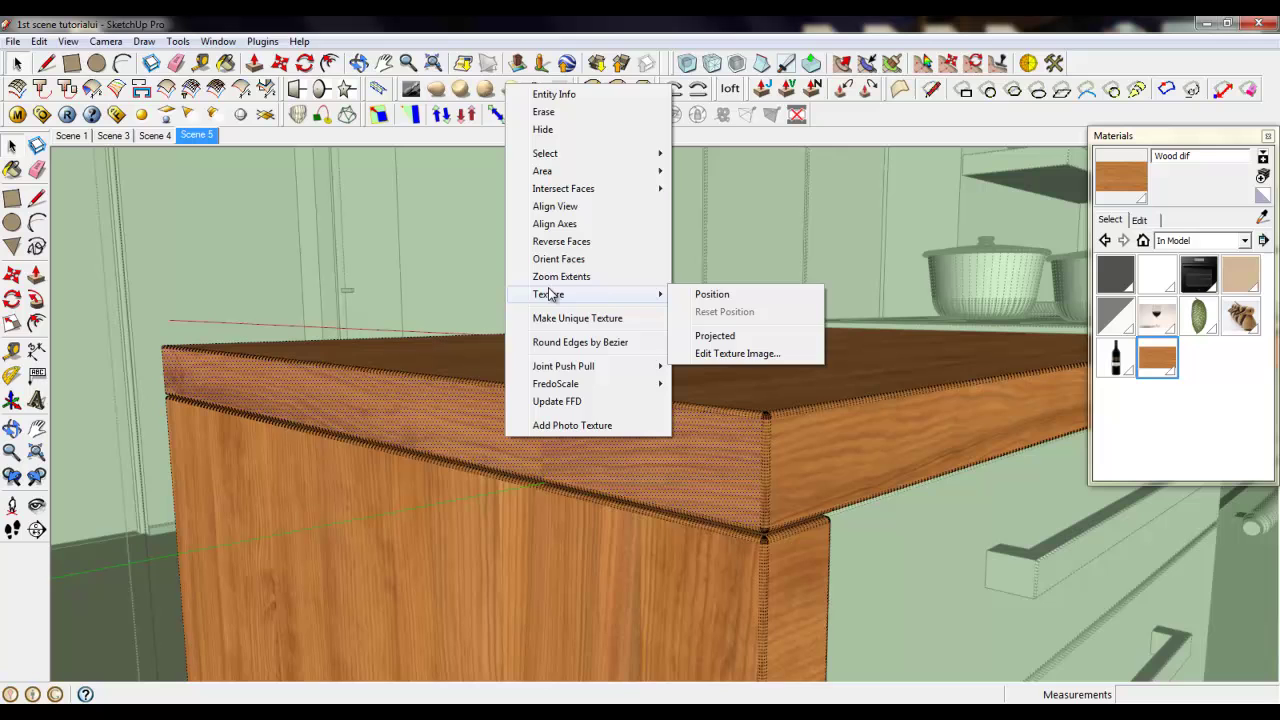
left_click(740, 298)
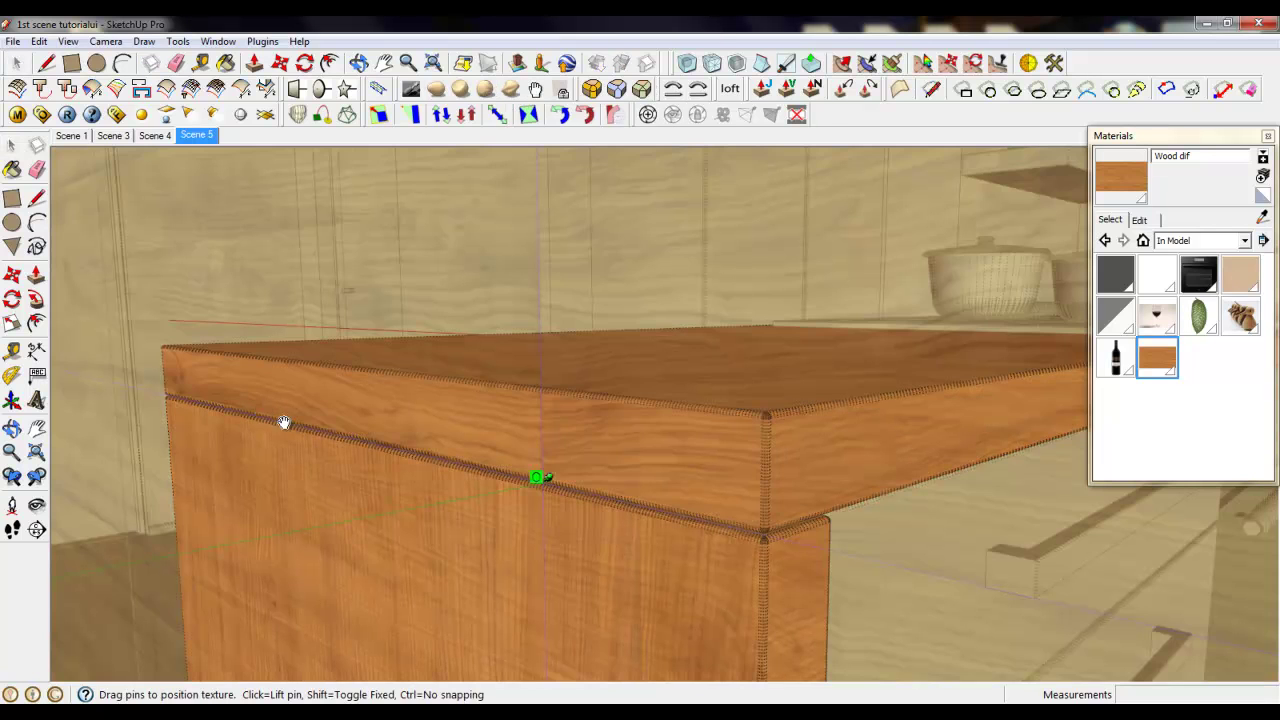
left_click_drag(284, 422, 464, 460)
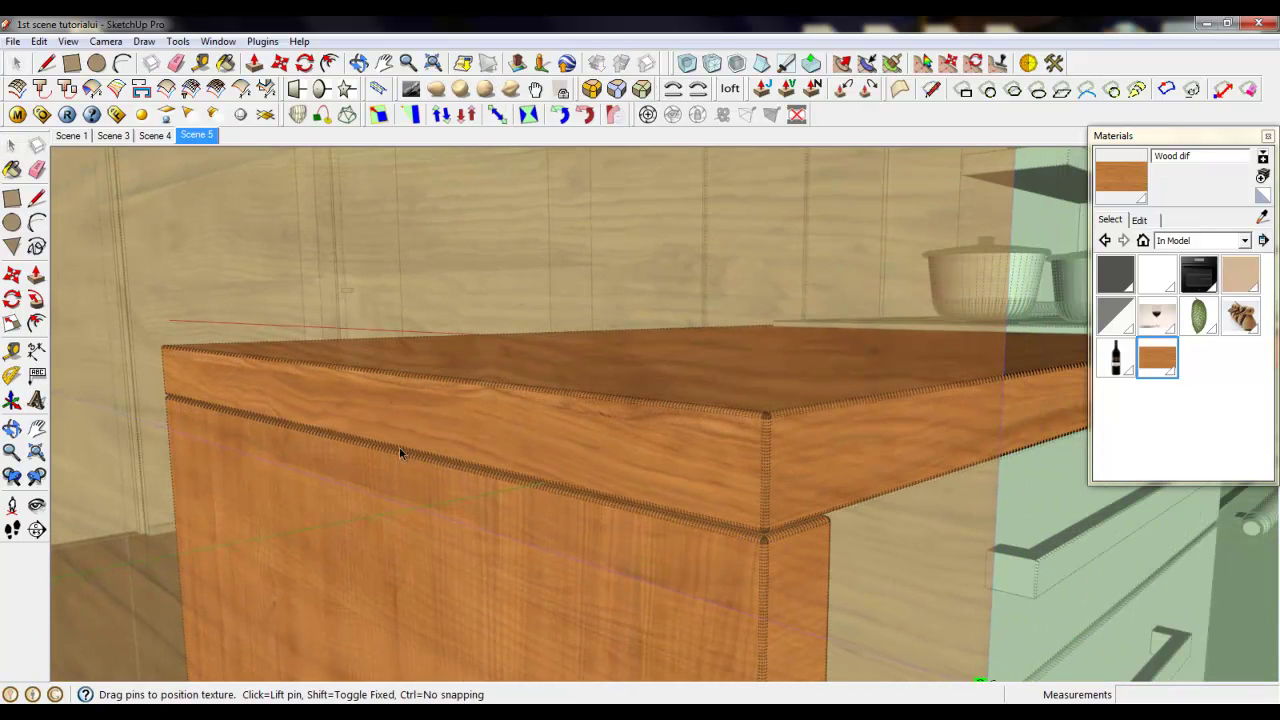
right_click(410, 420)
left_click(430, 426)
mouse_move(397, 432)
middle_mouse_down()
mouse_move(1051, 423)
mouse_move(720, 380)
mouse_move(722, 510)
middle_mouse_up()
Sample the wood texture from the hob section's top surface and apply it to the countertop's long front edge above the drawers.
left_click(1262, 217)
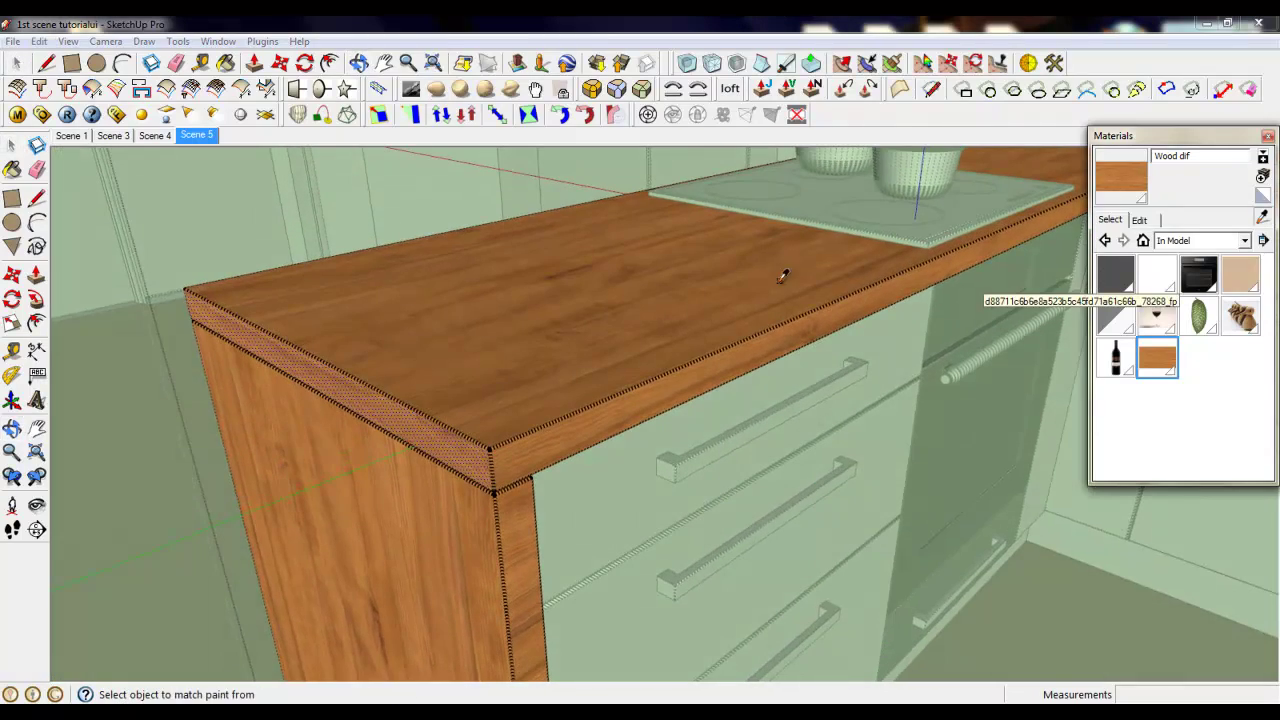
left_click(689, 308)
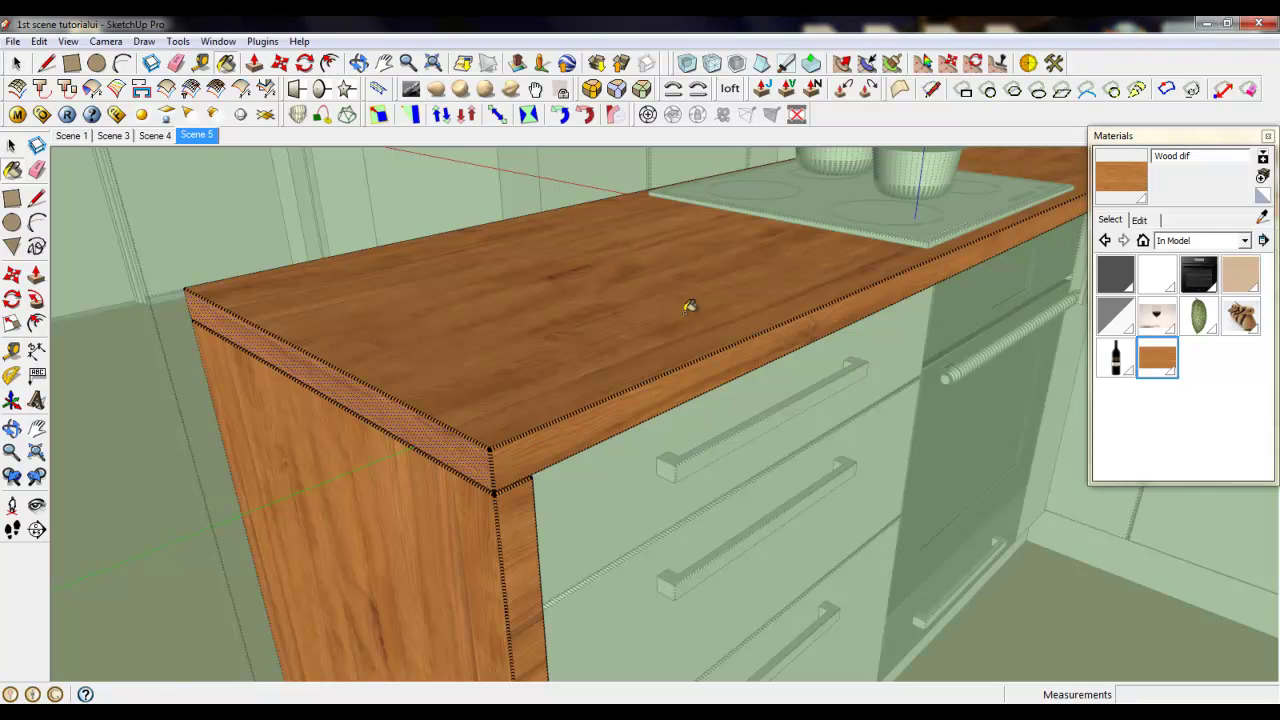
left_click(645, 400)
scroll(648, 398, "up", 2)
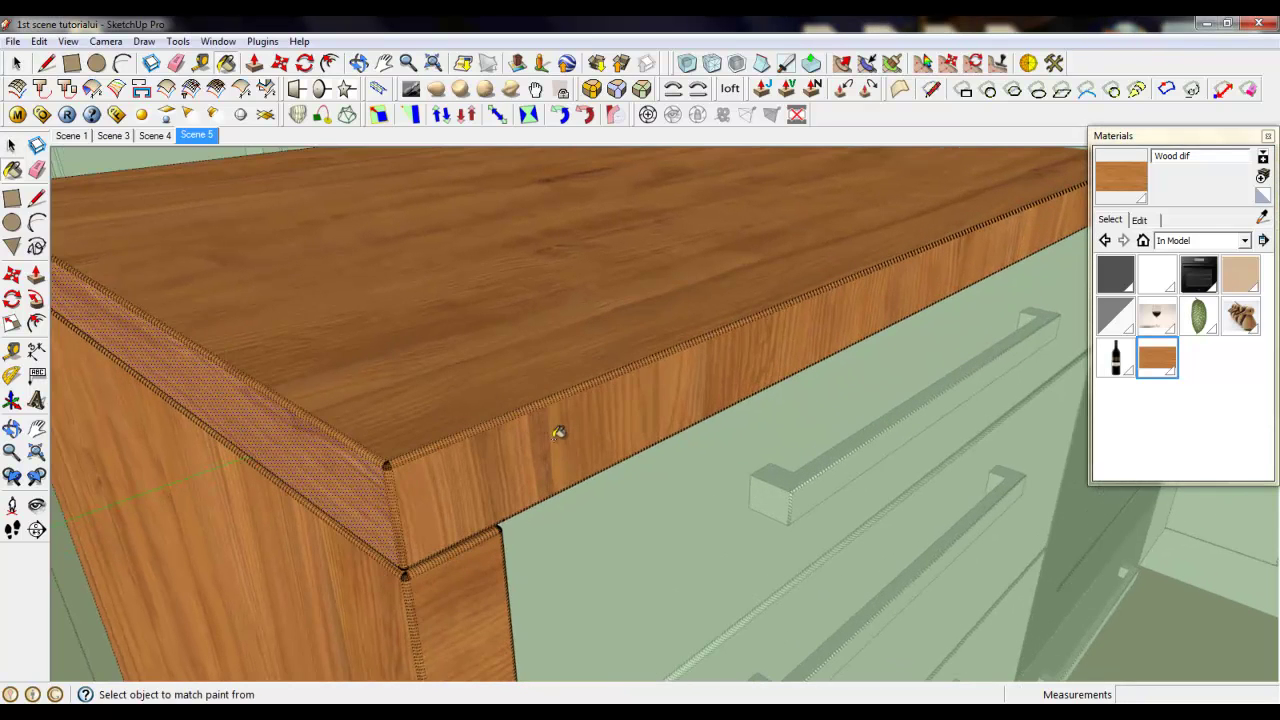
Rotate the wood texture on the hob section's front edge so the grain runs lengthwise, and accept the position.
right_click(503, 460)
mouse_move(600, 315)
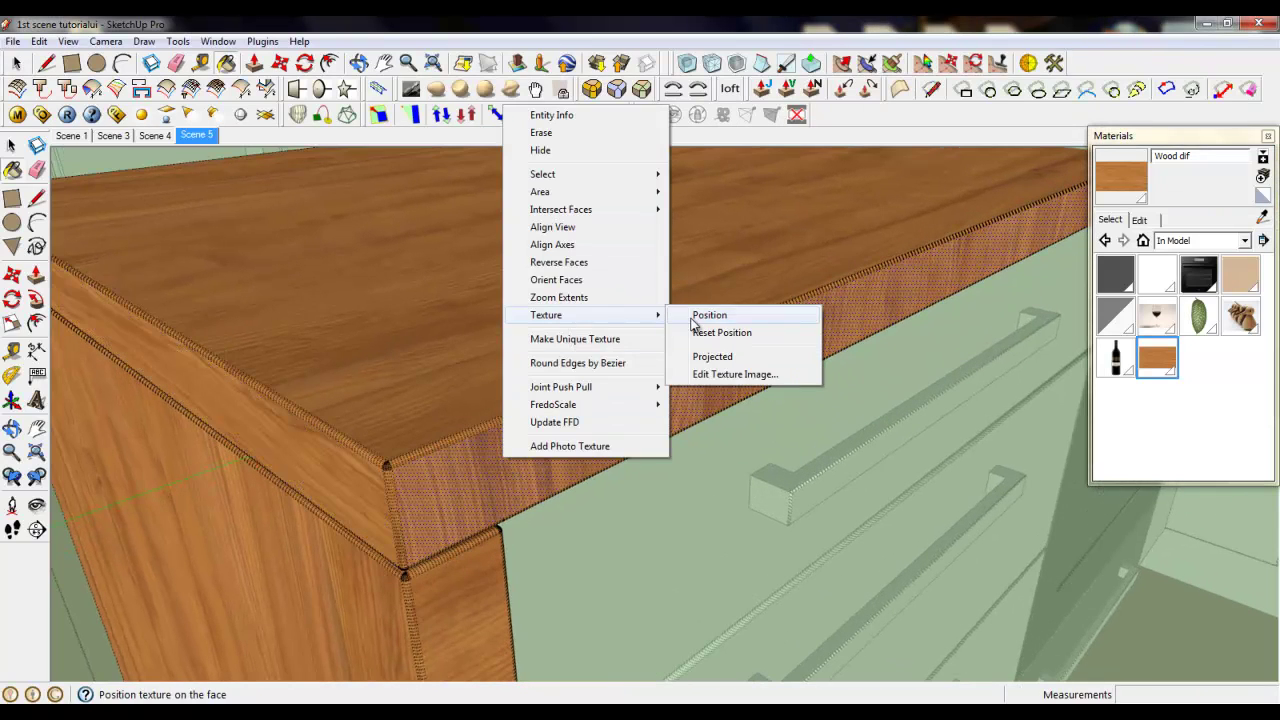
left_click(700, 315)
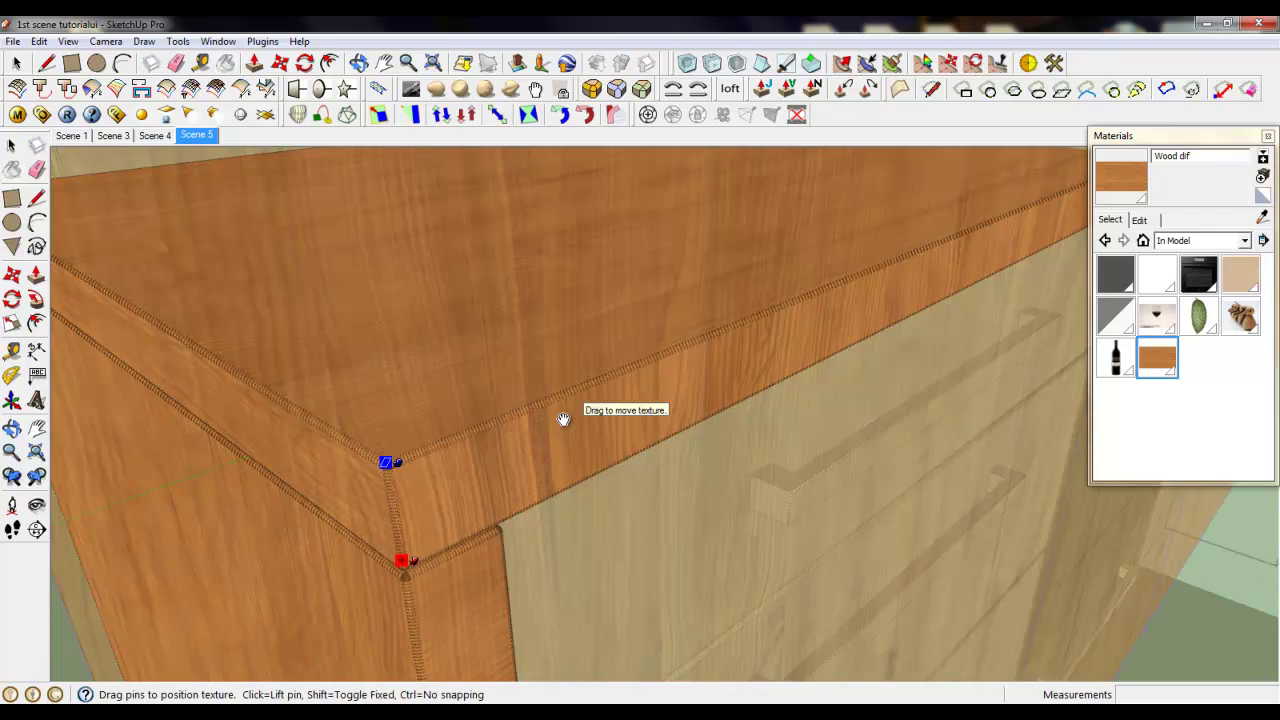
right_click(570, 418)
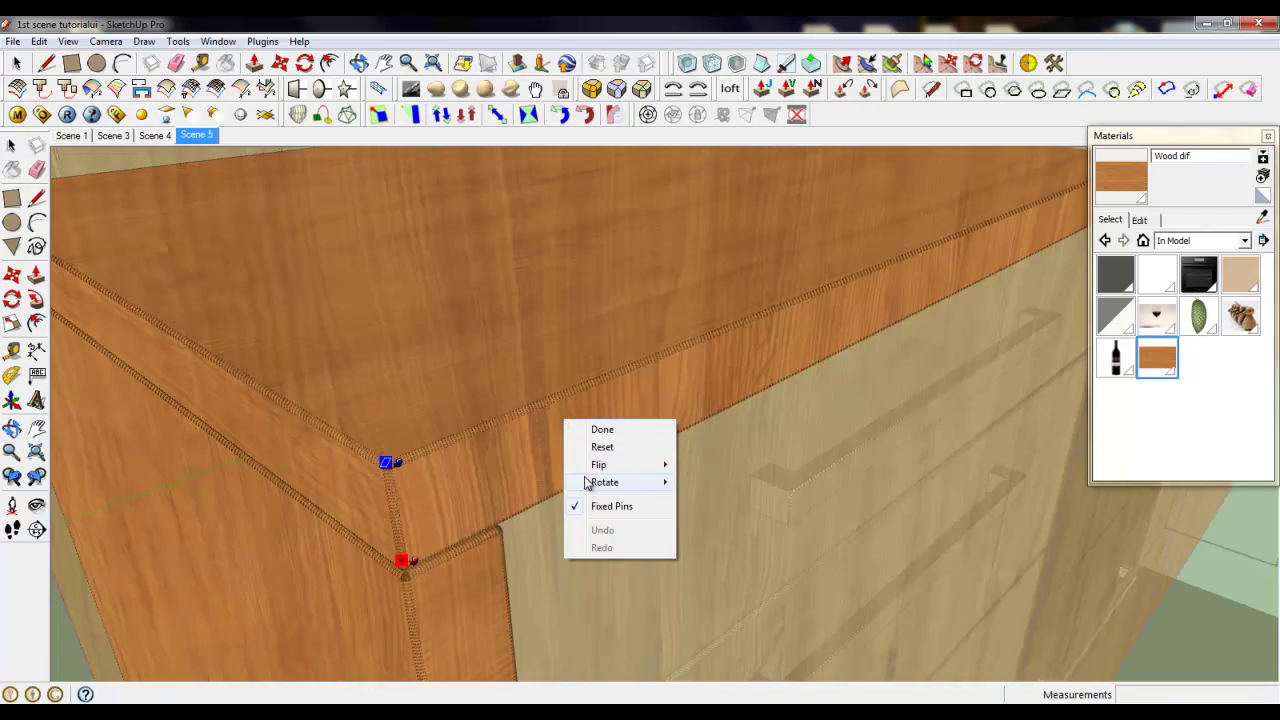
mouse_move(640, 484)
left_click(690, 483)
right_click(601, 428)
left_click(613, 428)
Examine the wood grain and tiling seams on the sink section's countertop and front edge.
scroll(271, 443, "down", 5)
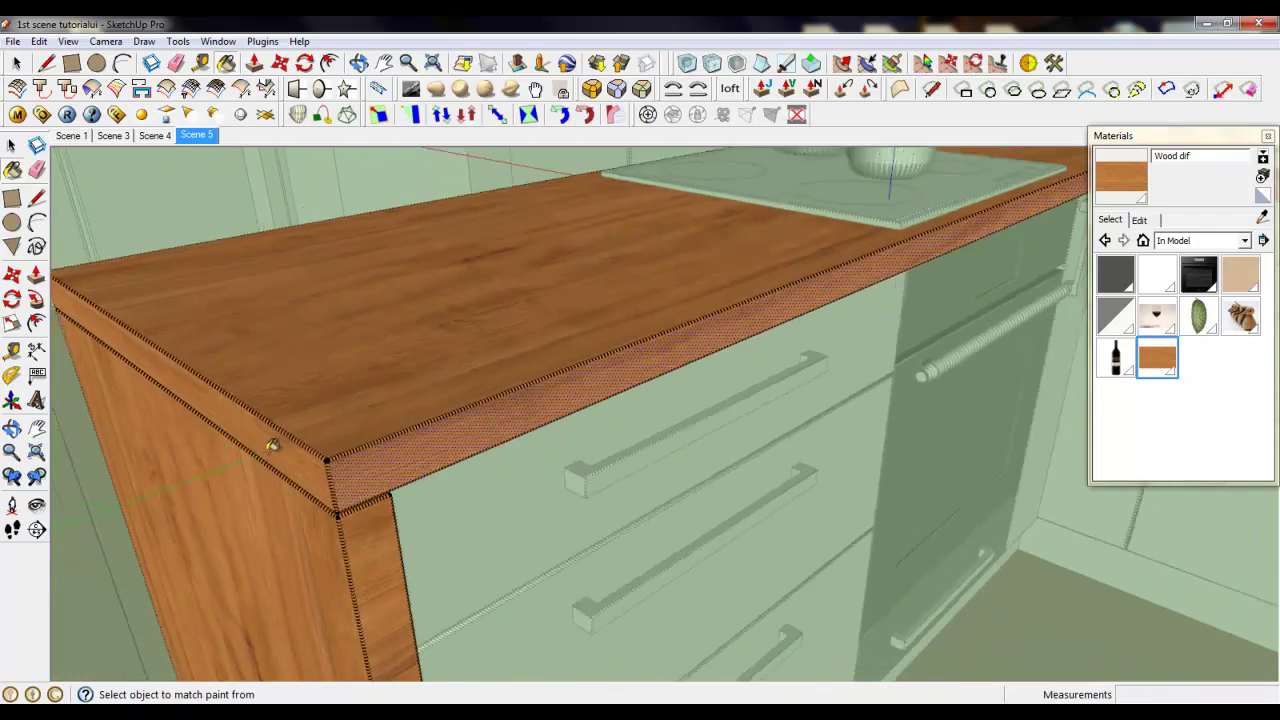
middle_click_drag(378, 489, 672, 412)
scroll(850, 246, "up", 5)
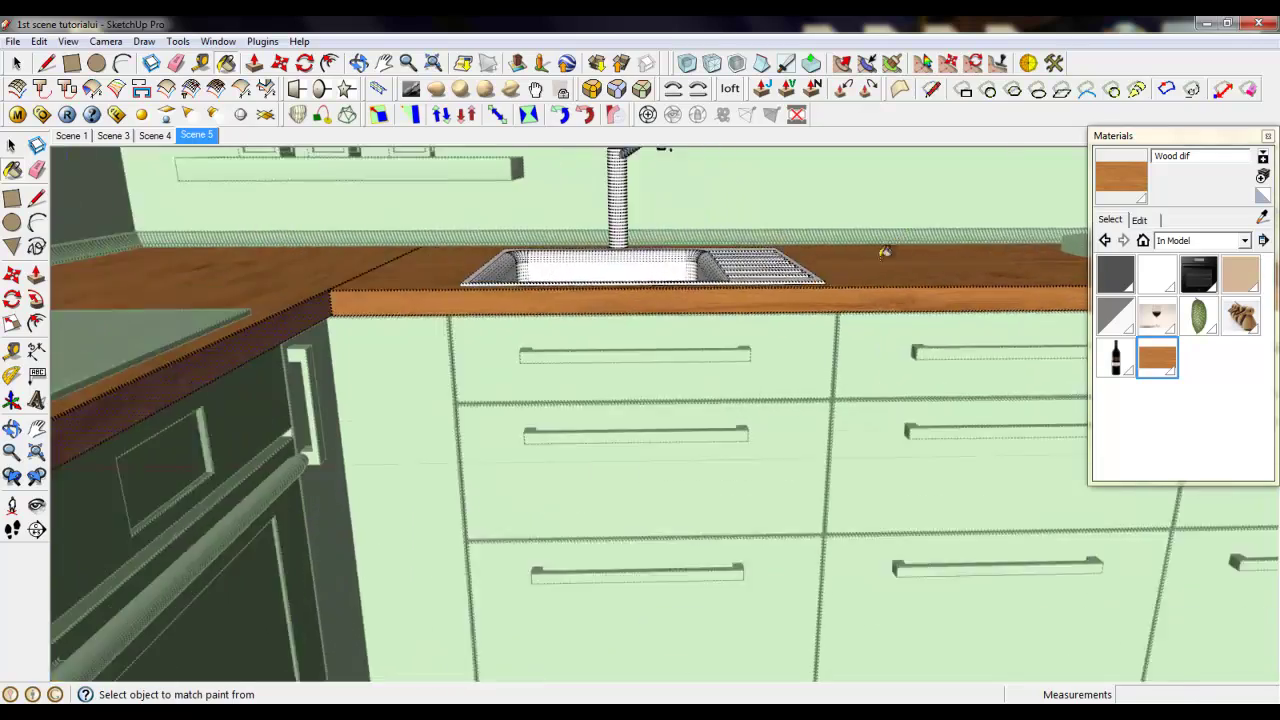
scroll(314, 357, "down", 4)
scroll(1088, 303, "up", 4)
scroll(1010, 290, "up", 4)
middle_click_drag(940, 277, 1022, 337)
scroll(1015, 337, "down", 5)
scroll(640, 300, "up", 5)
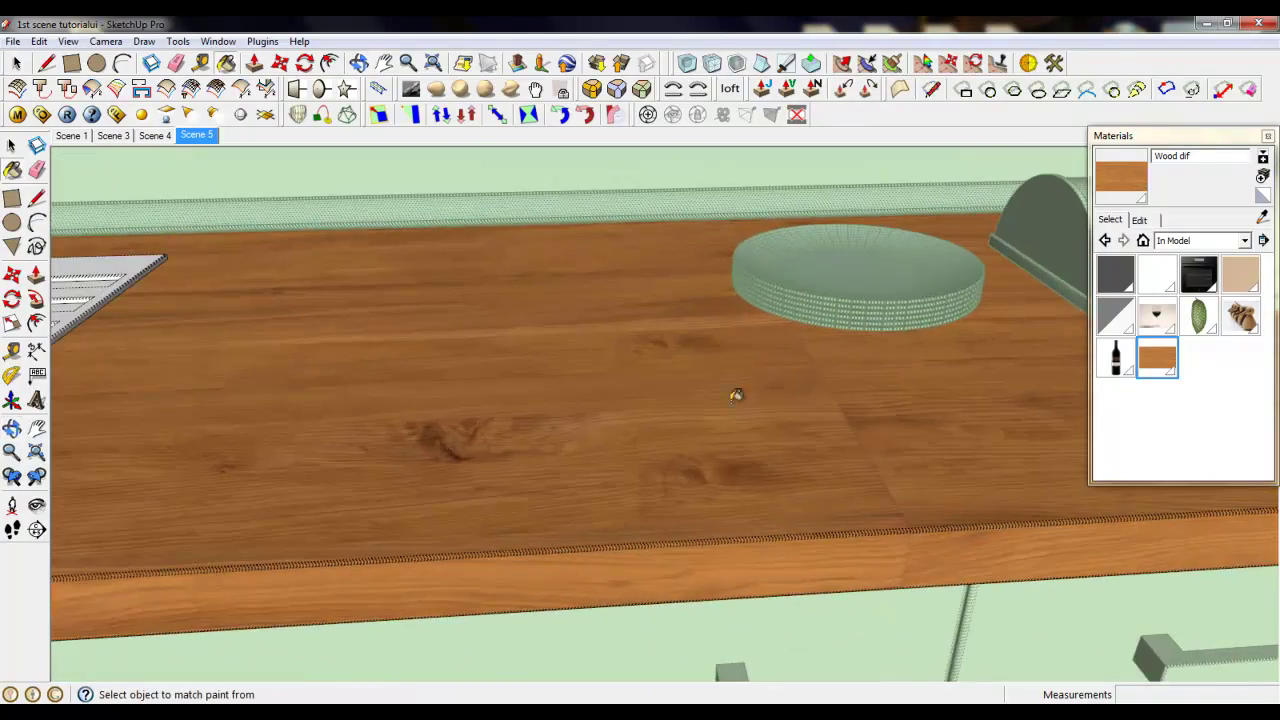
Shift and stretch the wood texture on the sink section's top surface so one tile spans its full length, and accept the position.
key("space")
right_click(589, 386)
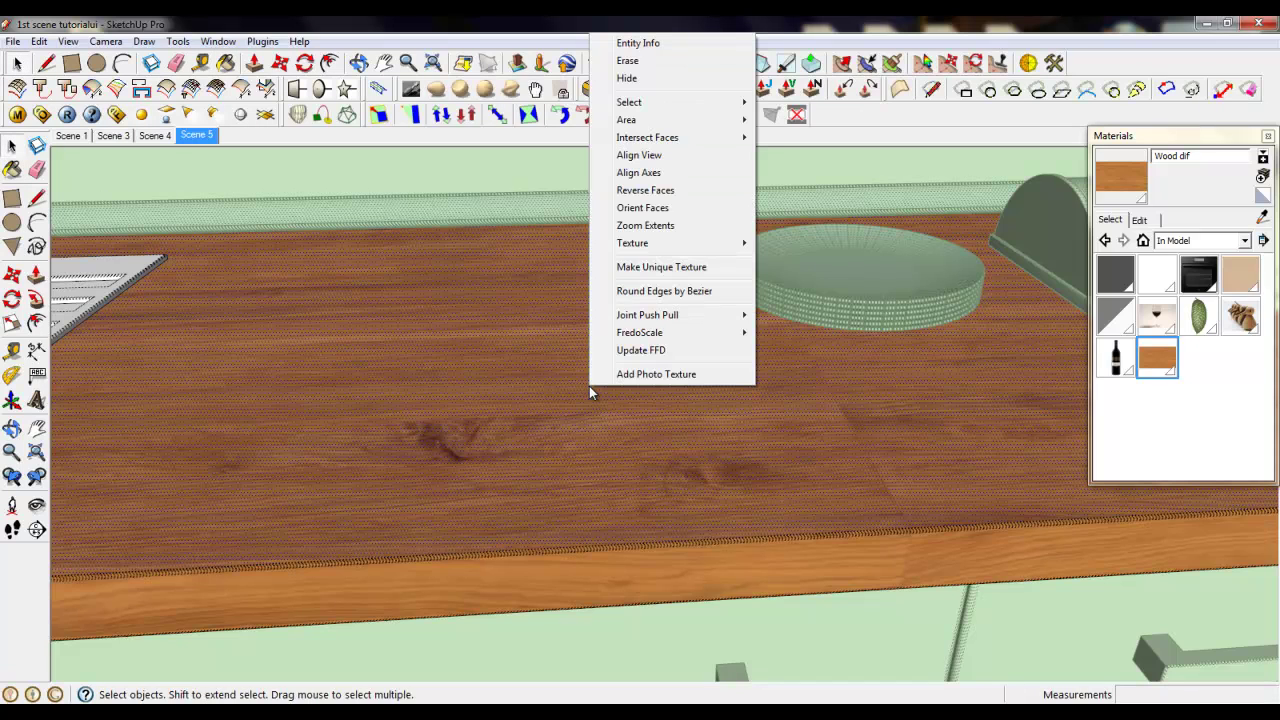
mouse_move(640, 245)
left_click(798, 243)
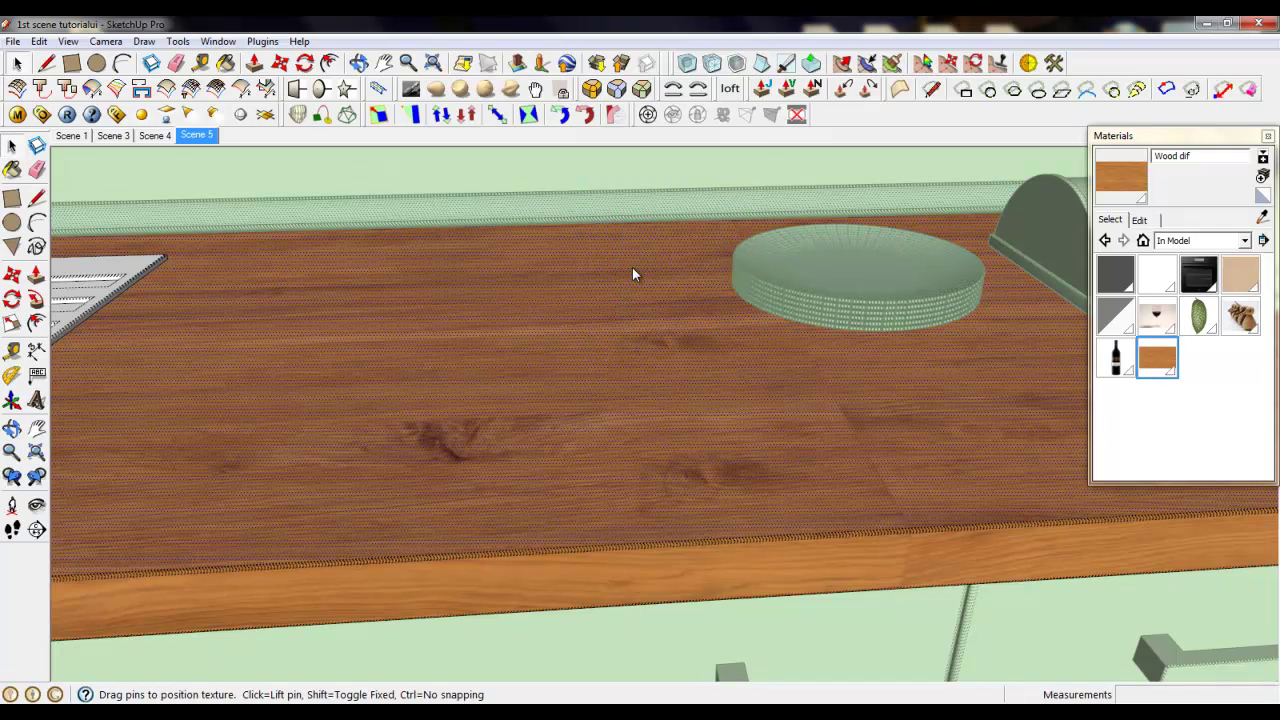
scroll(632, 270, "down", 6)
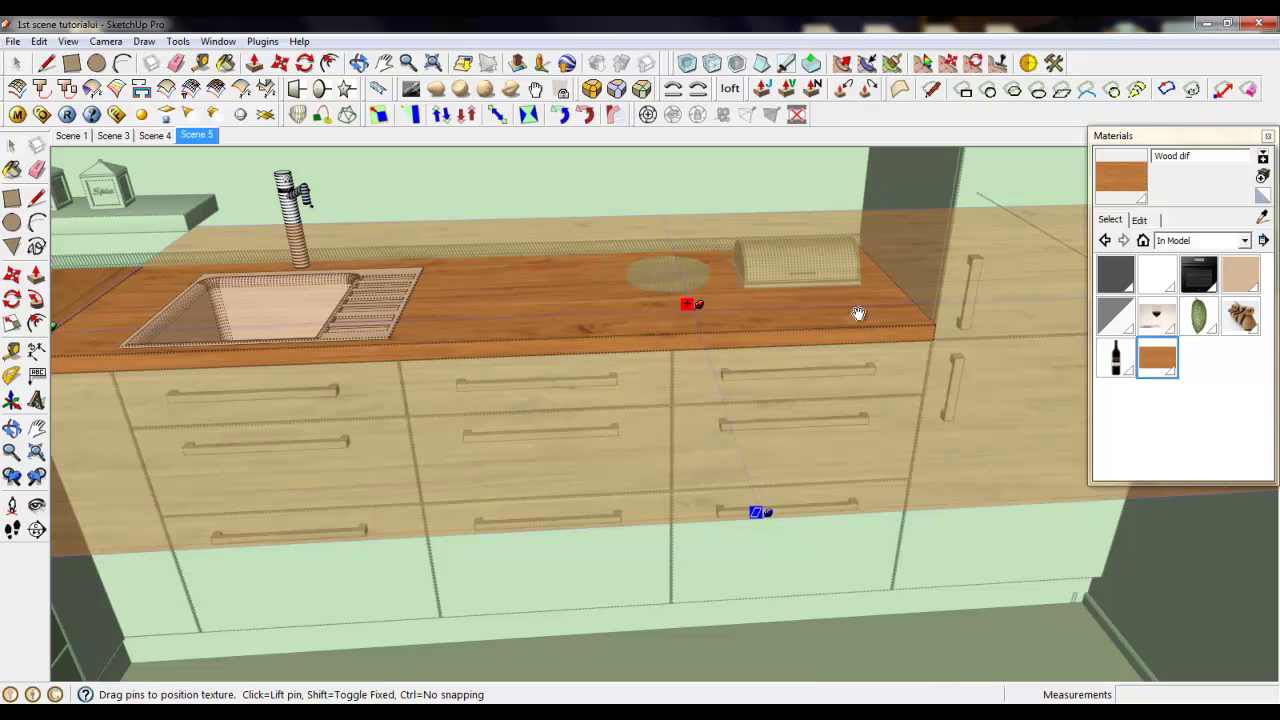
scroll(866, 314, "down", 2)
scroll(887, 317, "down", 1)
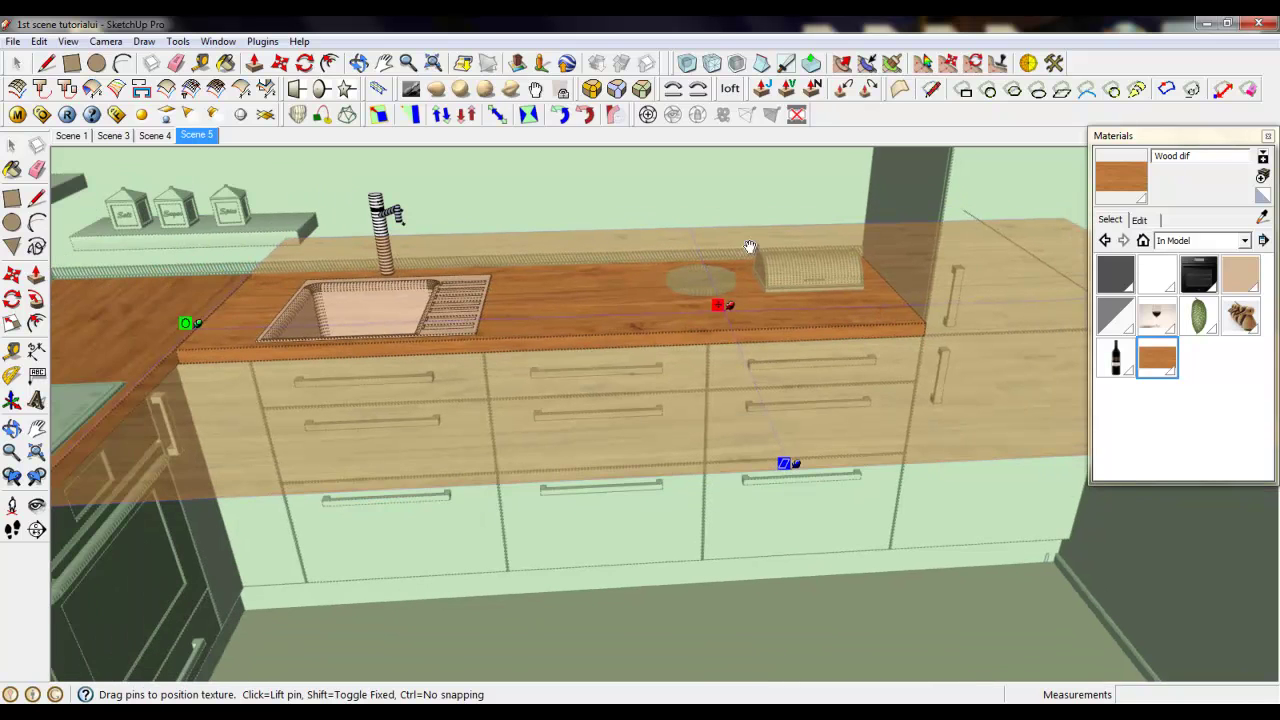
left_click_drag(516, 353, 630, 357)
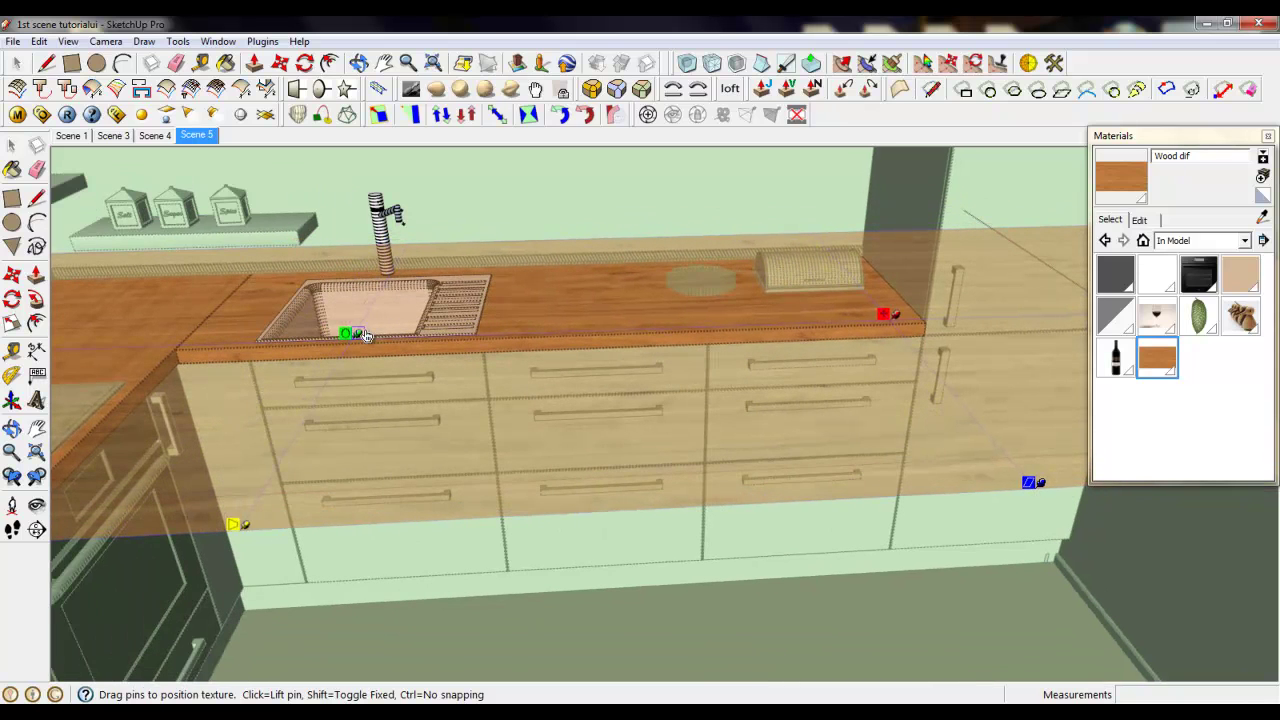
left_click_drag(348, 334, 143, 343)
left_click_drag(251, 331, 285, 345)
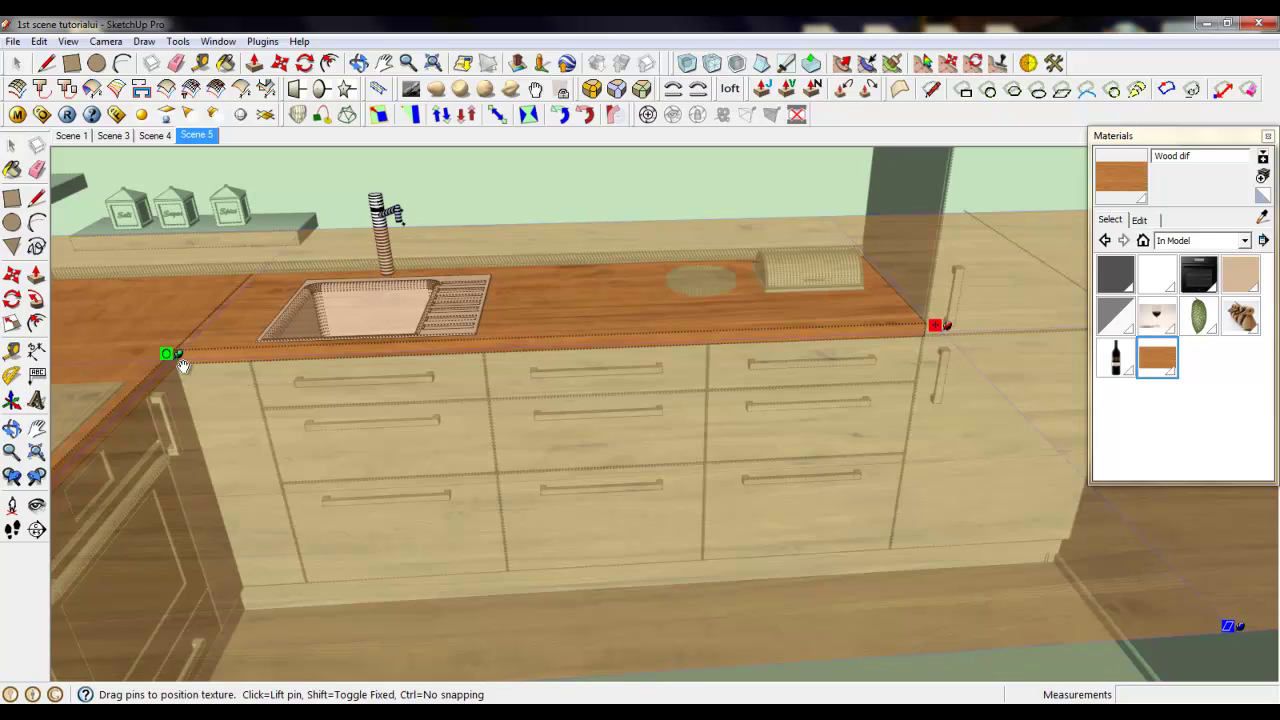
left_click_drag(170, 355, 143, 354)
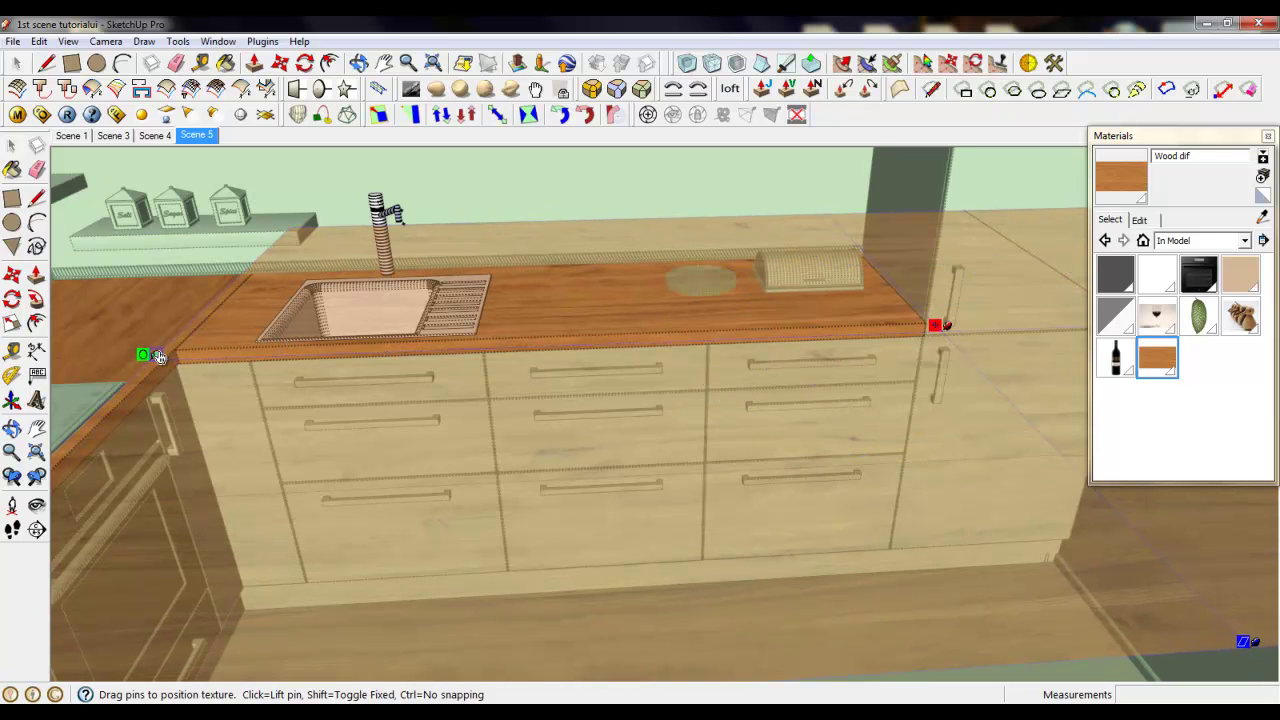
right_click(338, 348)
left_click(340, 341)
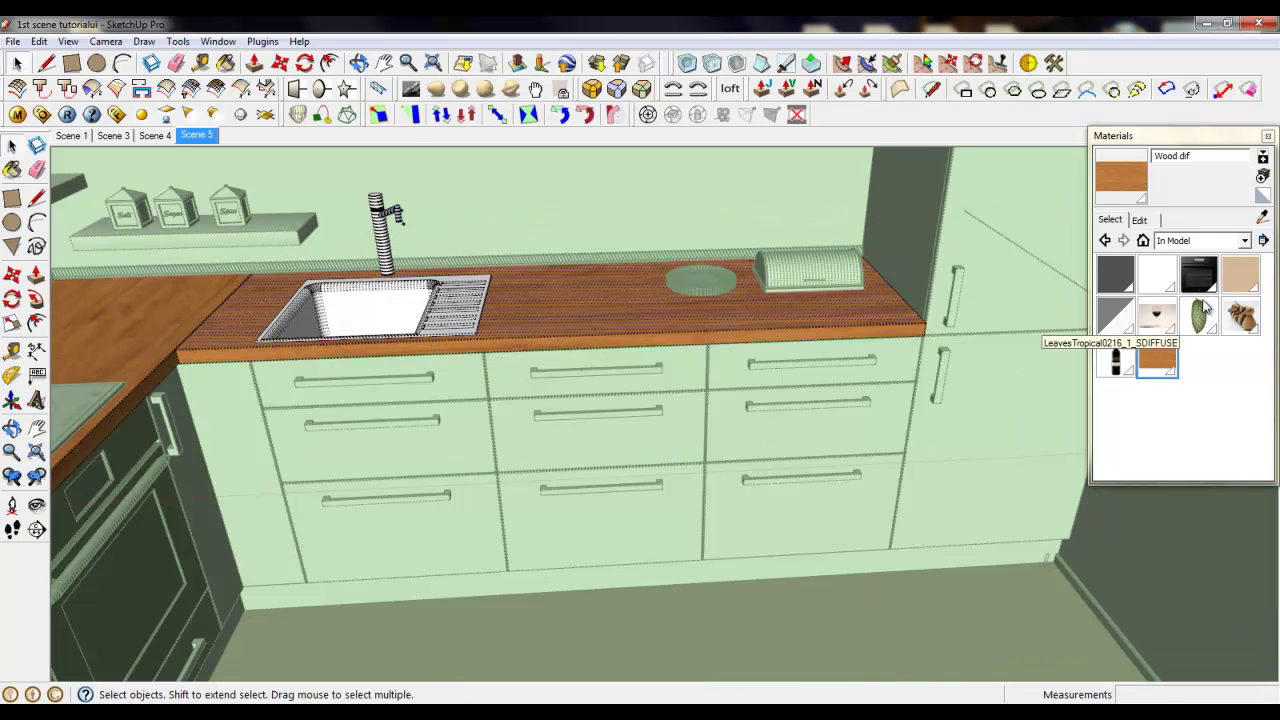
Sample the wood texture from the sink section's top surface and close the countertop group.
left_click(1262, 217)
left_click(655, 329)
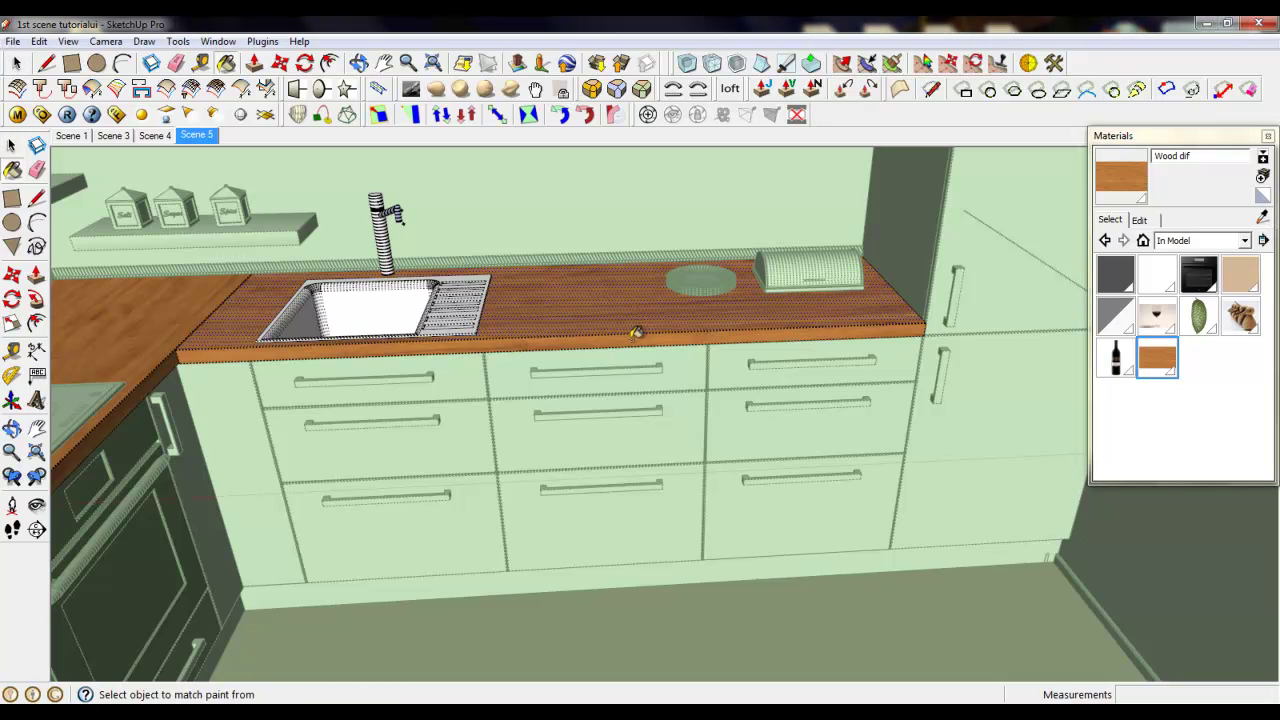
scroll(890, 328, "down", 2)
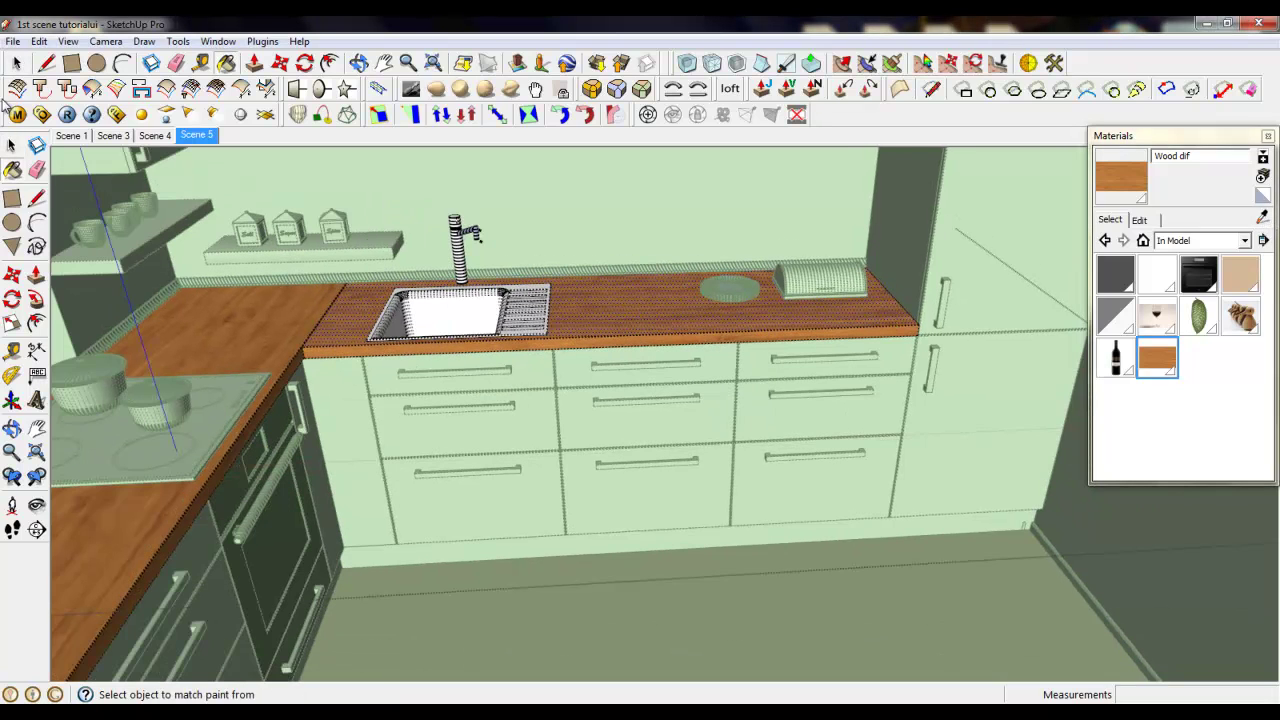
left_click(12, 145)
scroll(1016, 285, "down", 2)
right_click(783, 250)
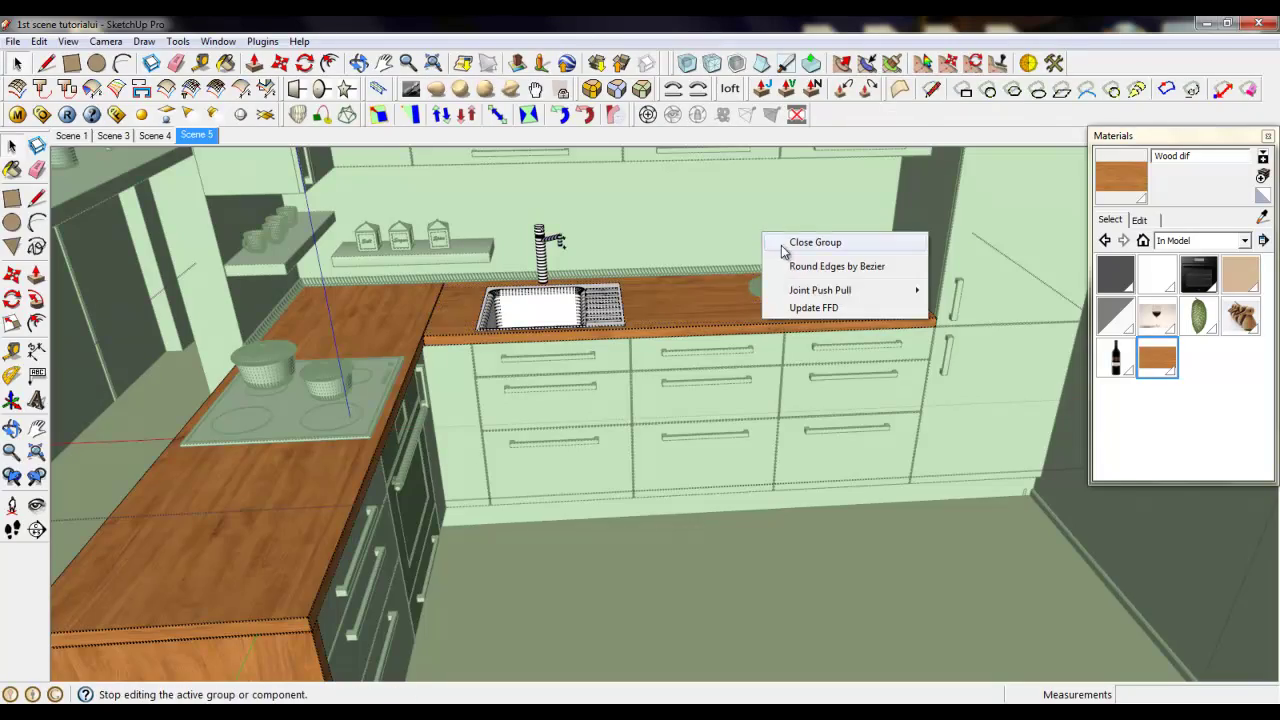
left_click(783, 250)
scroll(317, 451, "up", 2)
middle_click_drag(317, 451, 514, 334)
scroll(514, 334, "down", 3)
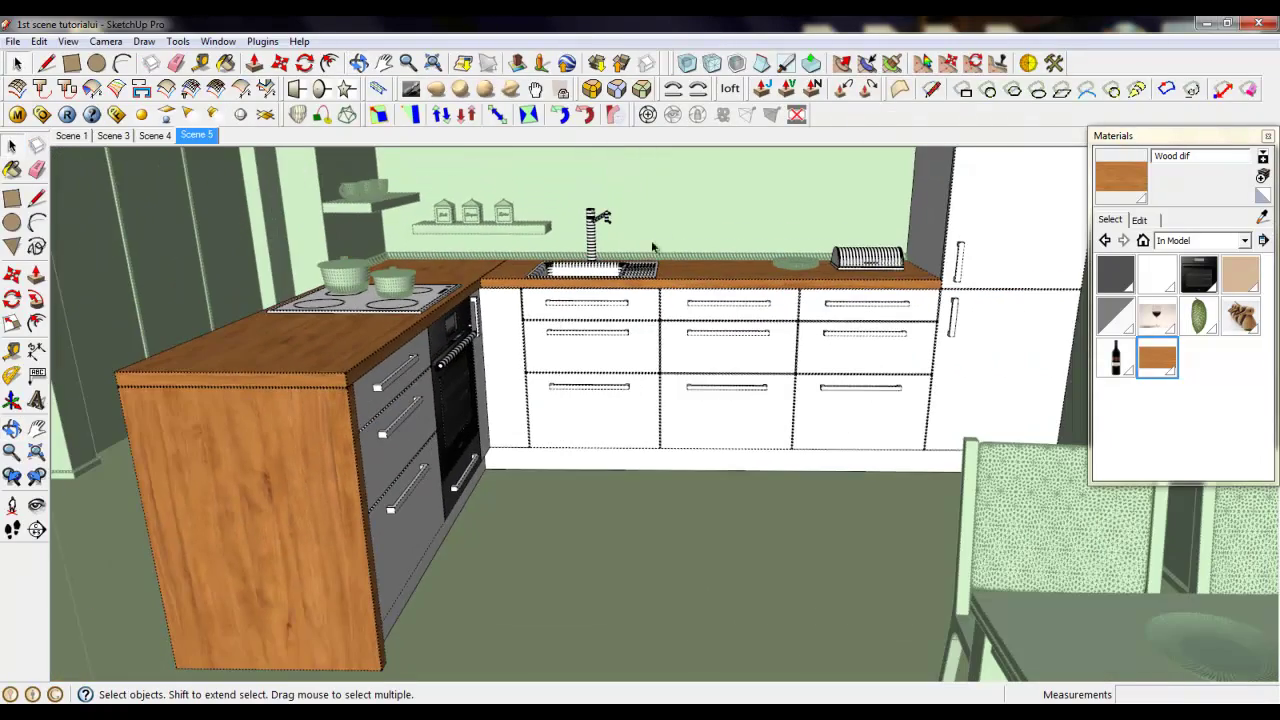
scroll(708, 310, "down", 1)
middle_click_drag(718, 497, 774, 480)
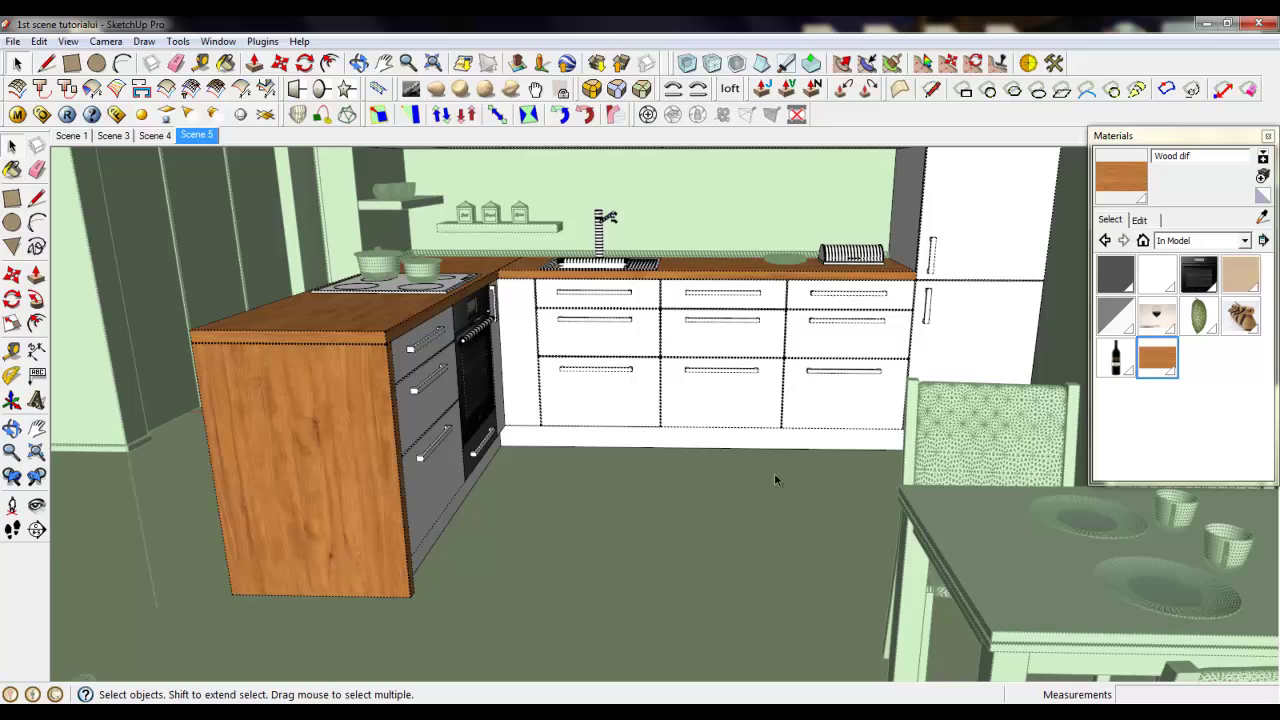
Turn the view to the living area, close the remaining open groups, and select the TV wall unit.
left_click(42, 508)
left_click_drag(485, 475, 10, 492)
right_click(336, 460)
left_click(366, 470)
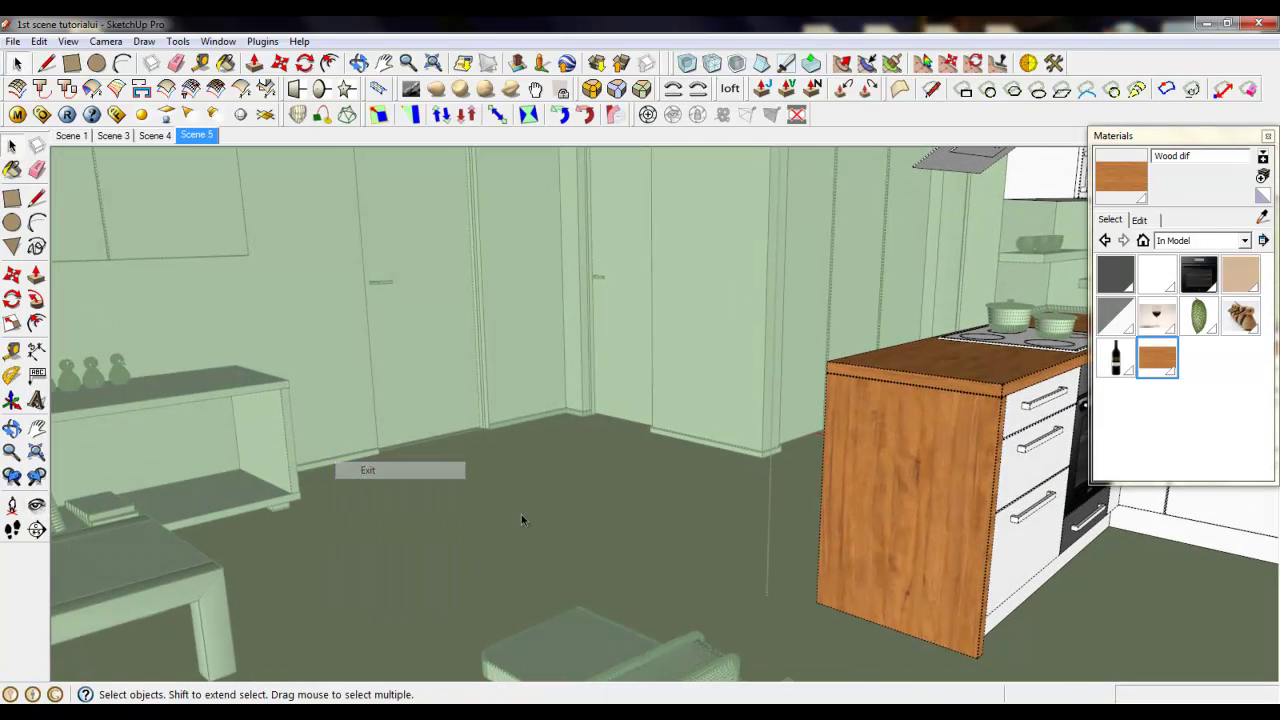
left_click(36, 505)
right_click(432, 476)
left_click(450, 486)
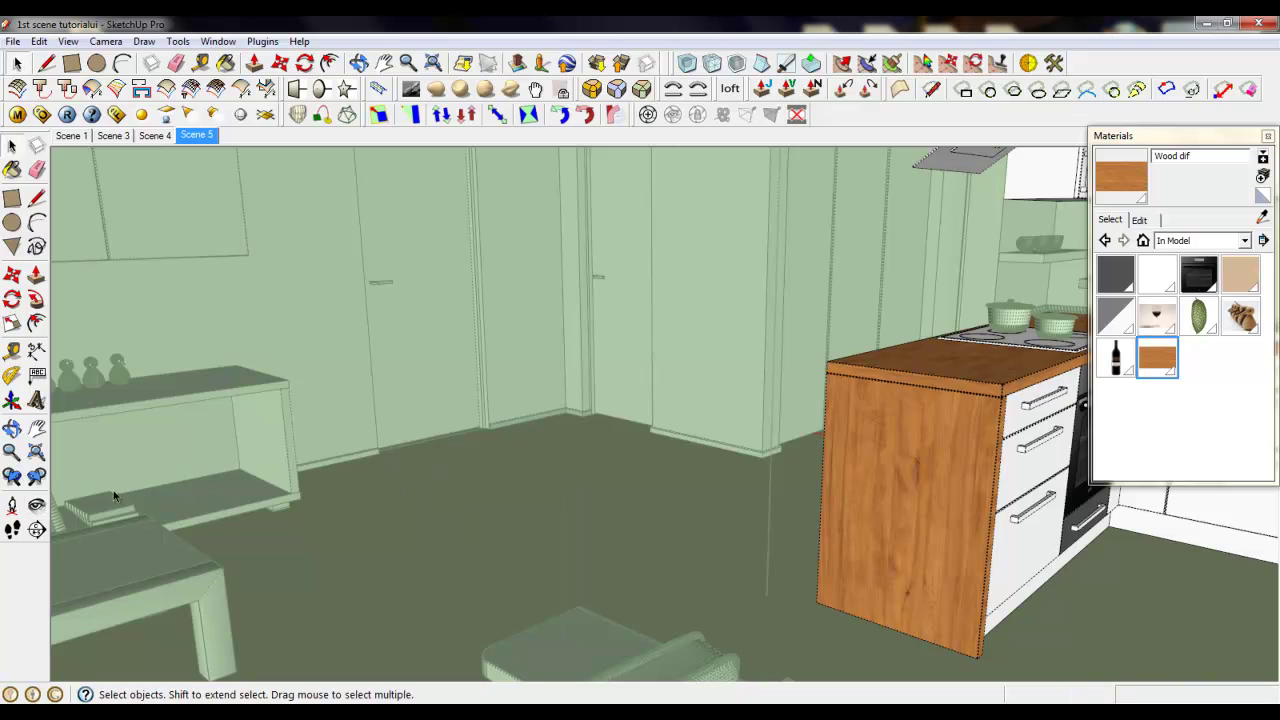
right_click(321, 488)
right_click(343, 496)
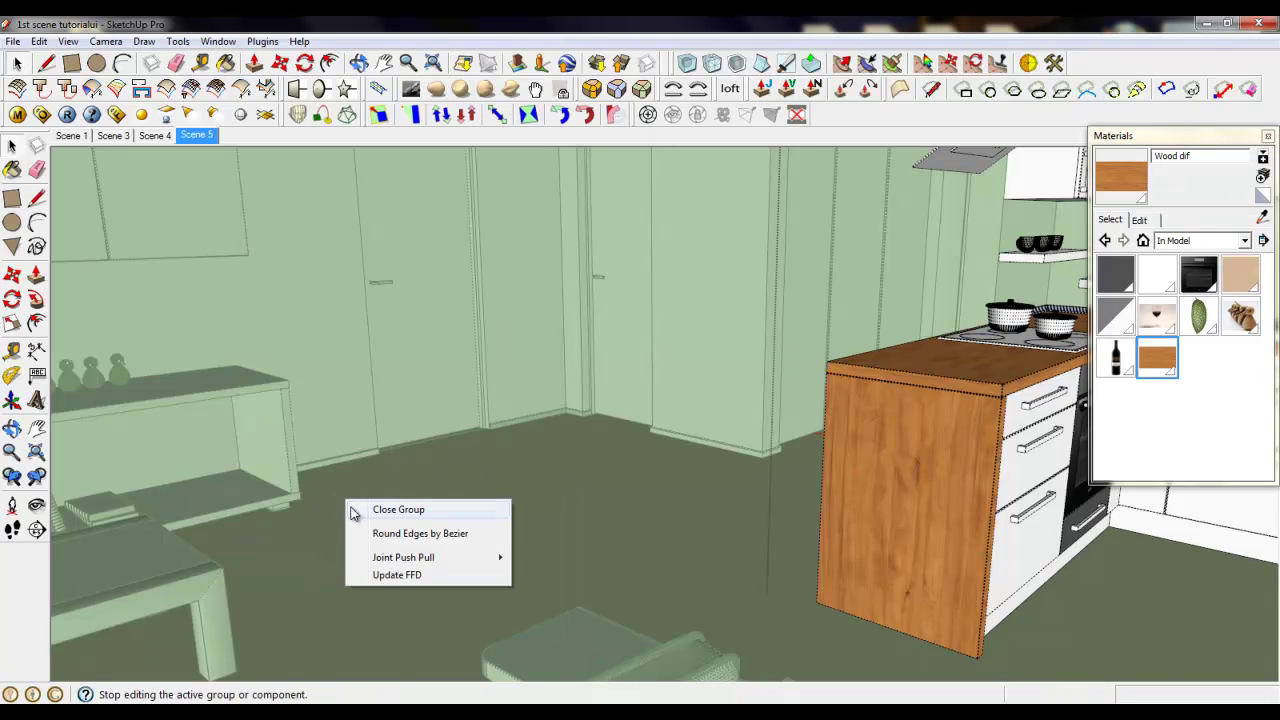
left_click(351, 505)
right_click(351, 507)
left_click(275, 454)
Examine the TV wall unit's shelves, drawers, end panel and base edges from several angles.
left_click(36, 505)
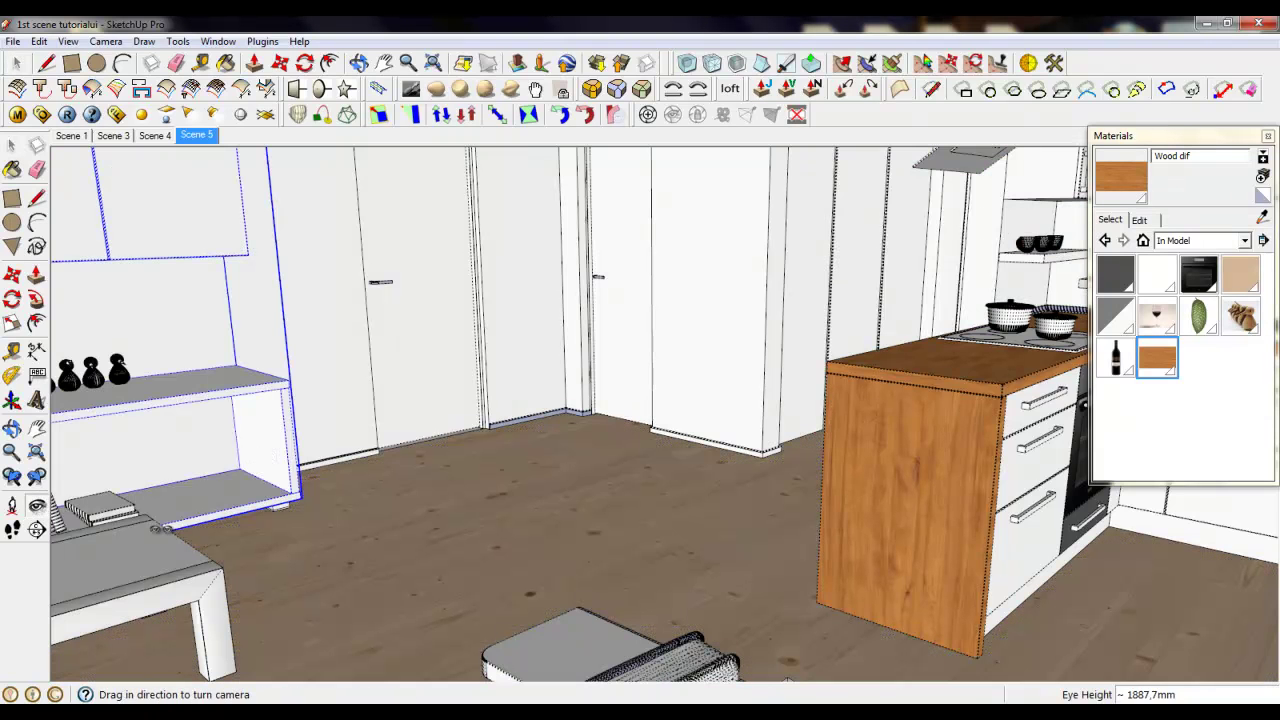
left_click_drag(520, 460, 222, 485)
scroll(225, 480, "up", 3)
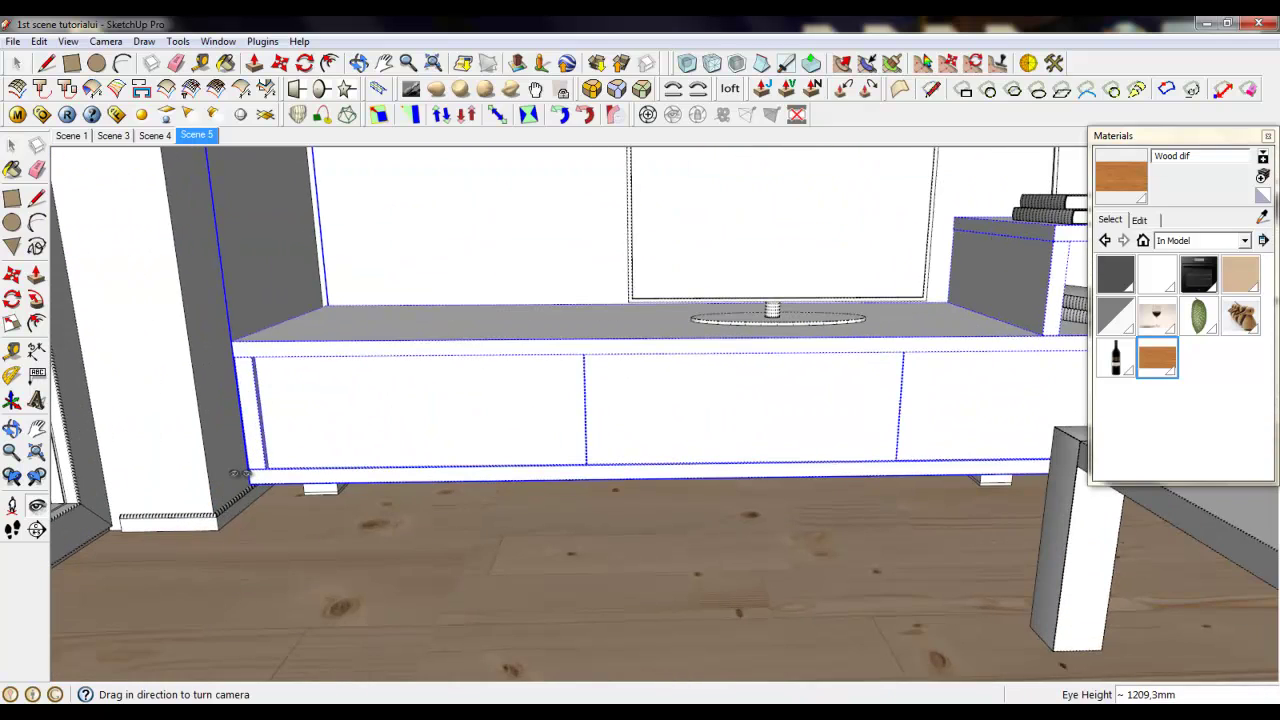
middle_click_drag(640, 400, 640, 440)
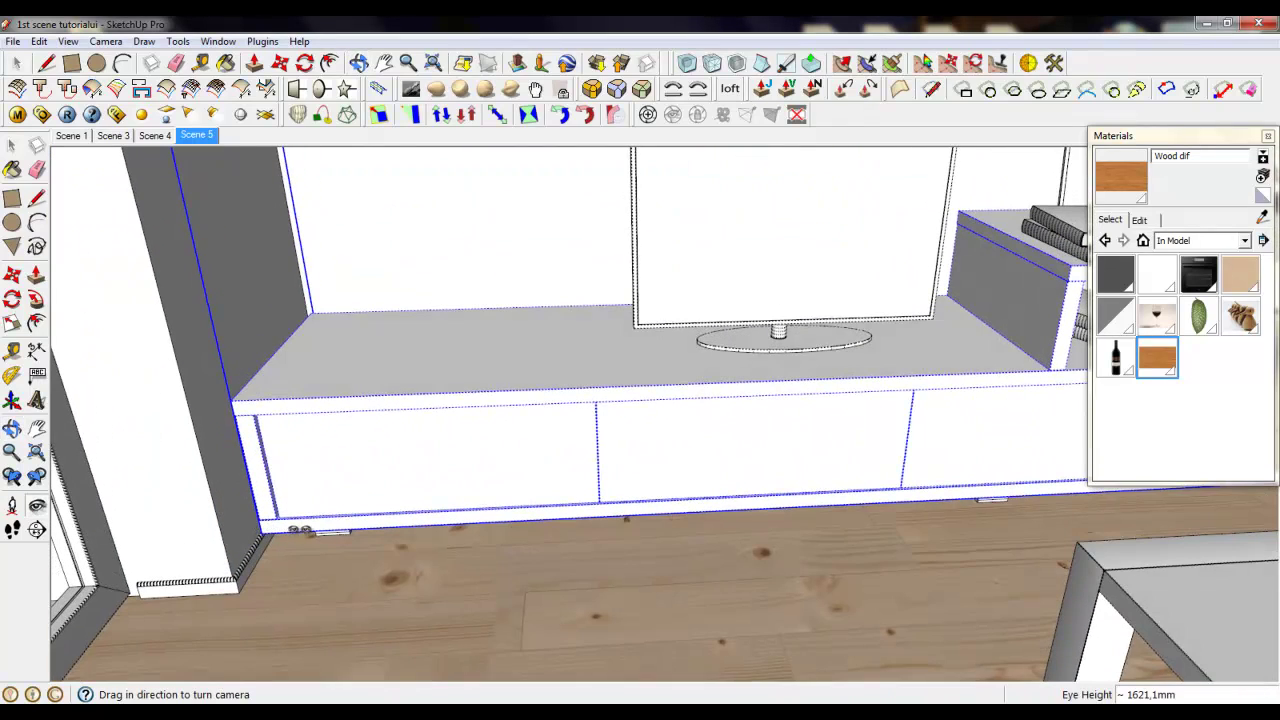
middle_click_drag(703, 502, 477, 497)
scroll(342, 389, "down", 2)
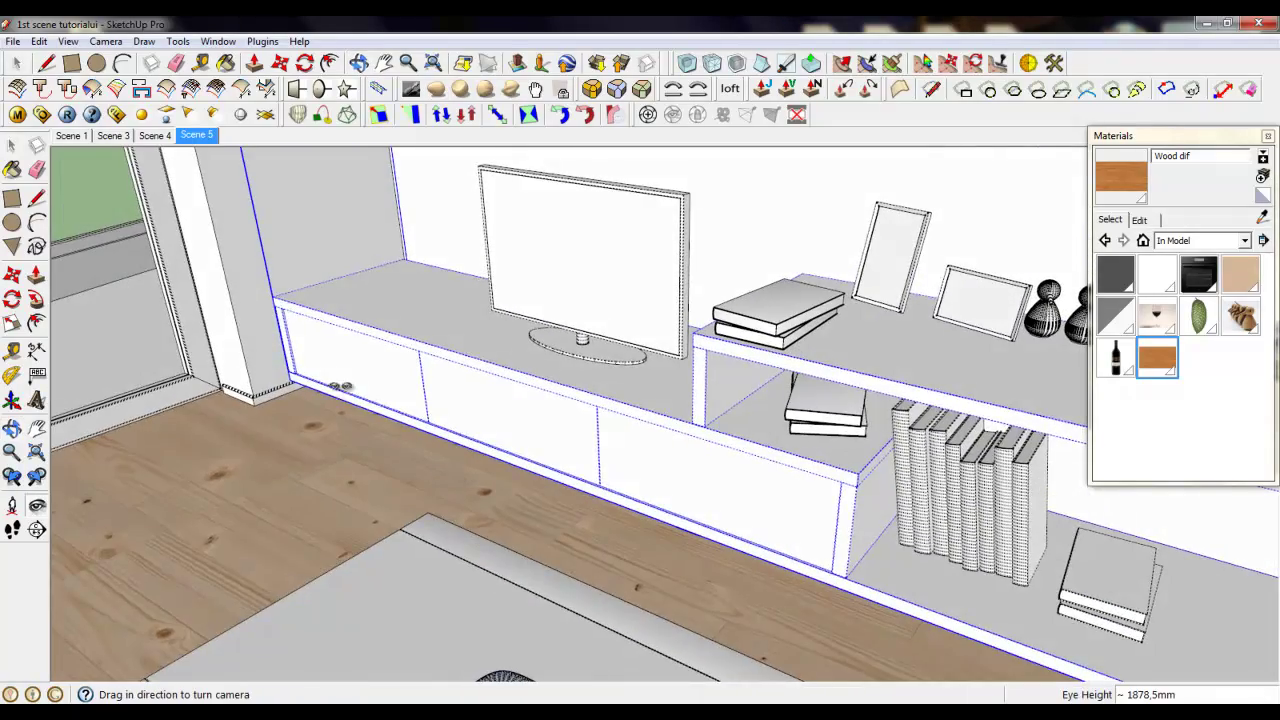
scroll(253, 326, "down", 3)
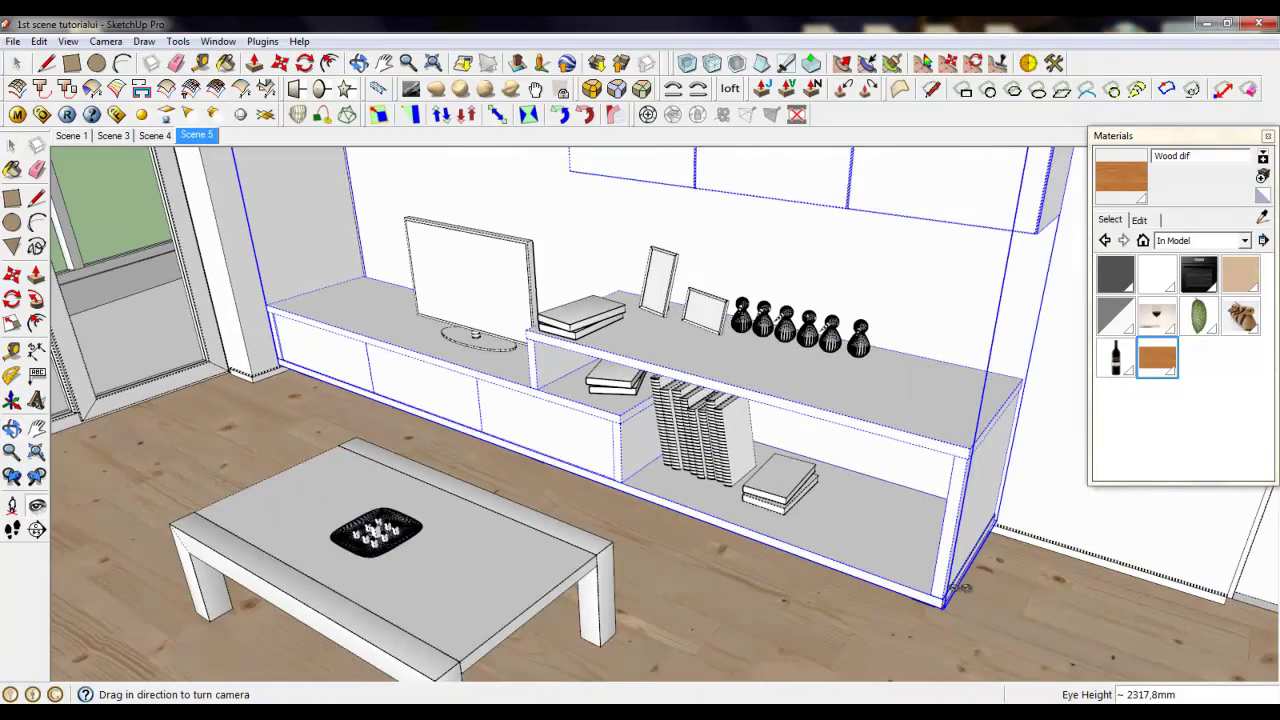
scroll(958, 588, "up", 3)
middle_click_drag(1000, 514, 914, 449)
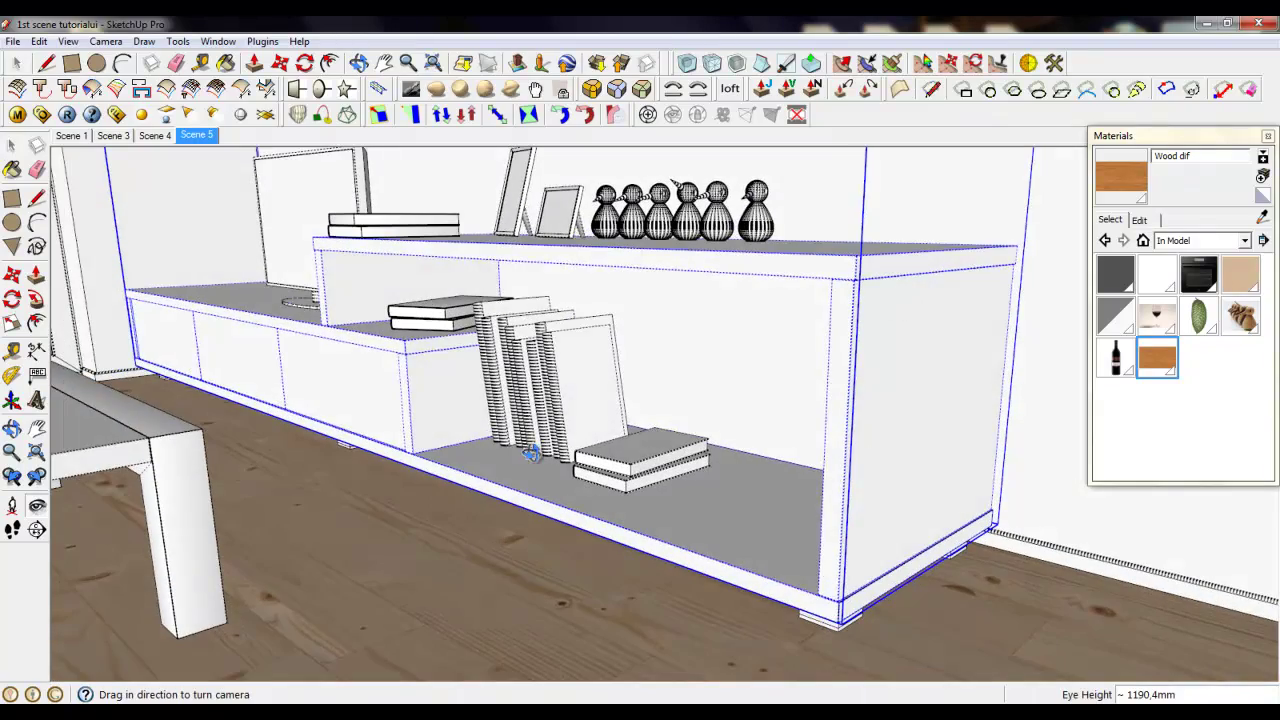
middle_click_drag(531, 453, 865, 492)
left_click_drag(432, 490, 1220, 380)
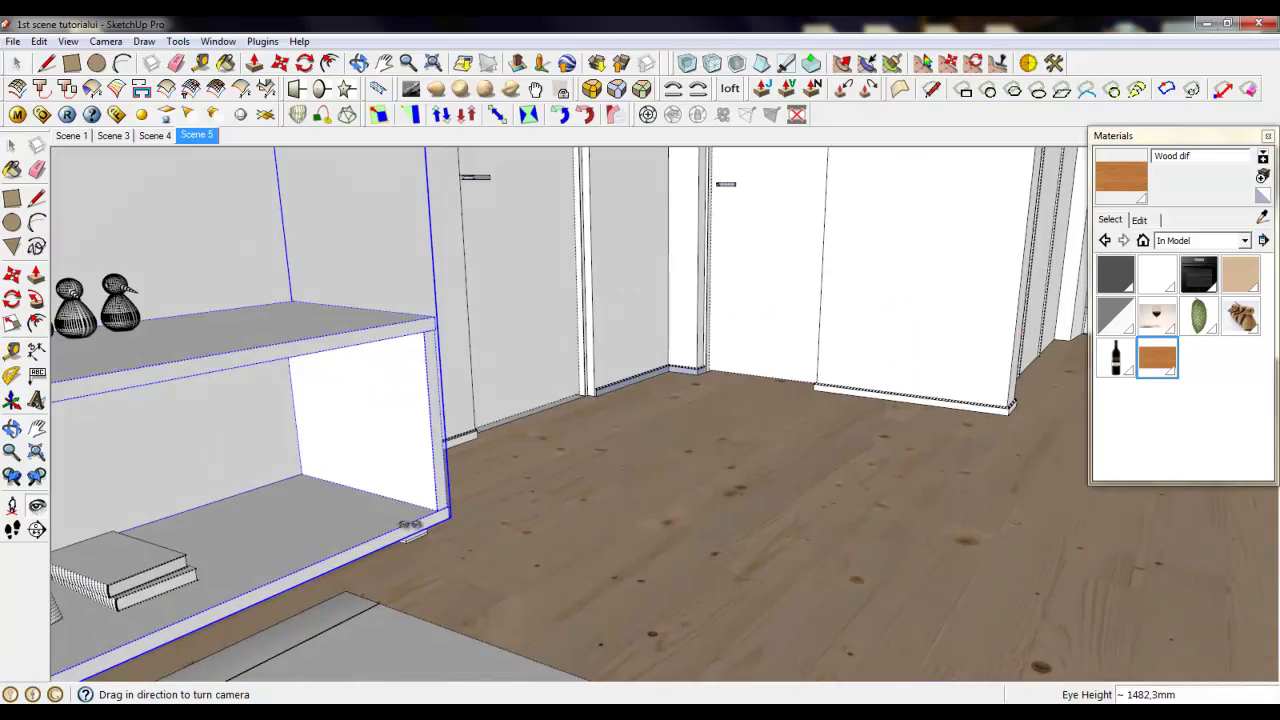
Look over the full width of the TV wall unit, from the drawers under the TV to the open shelves.
left_click_drag(410, 525, 218, 535)
left_click_drag(718, 474, 279, 474)
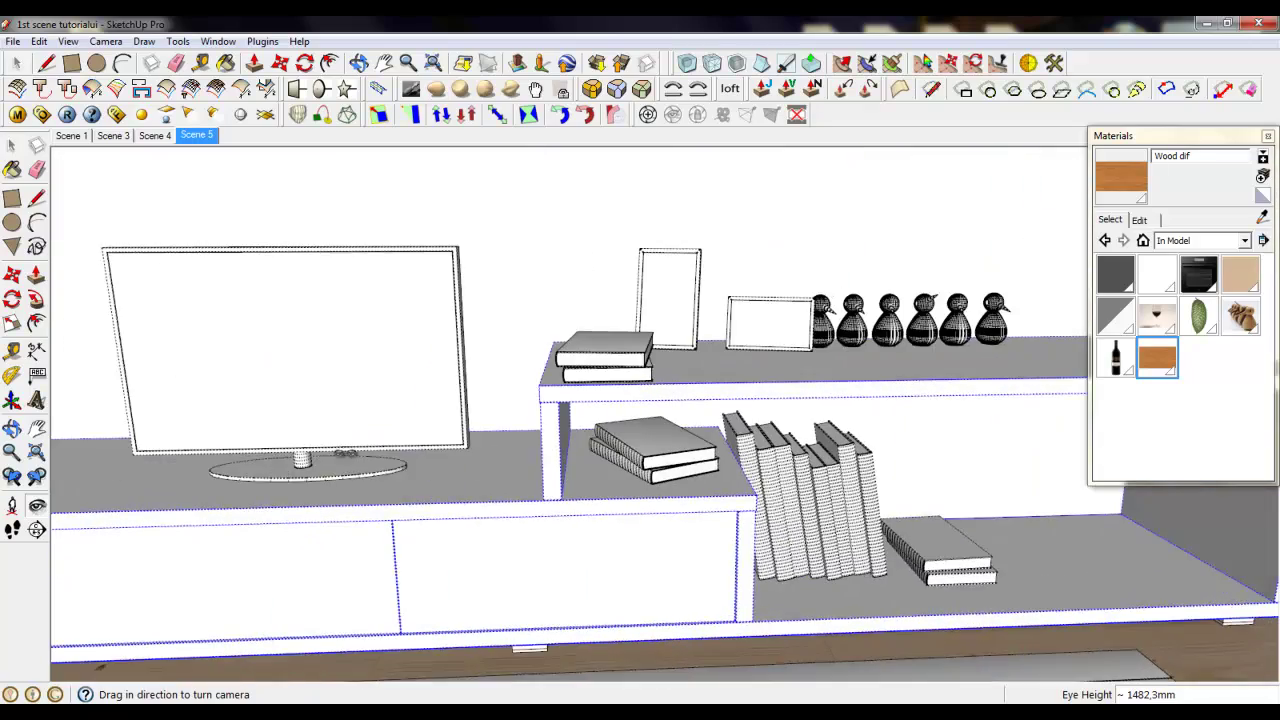
scroll(415, 435, "down", 3)
left_click_drag(804, 477, 633, 467)
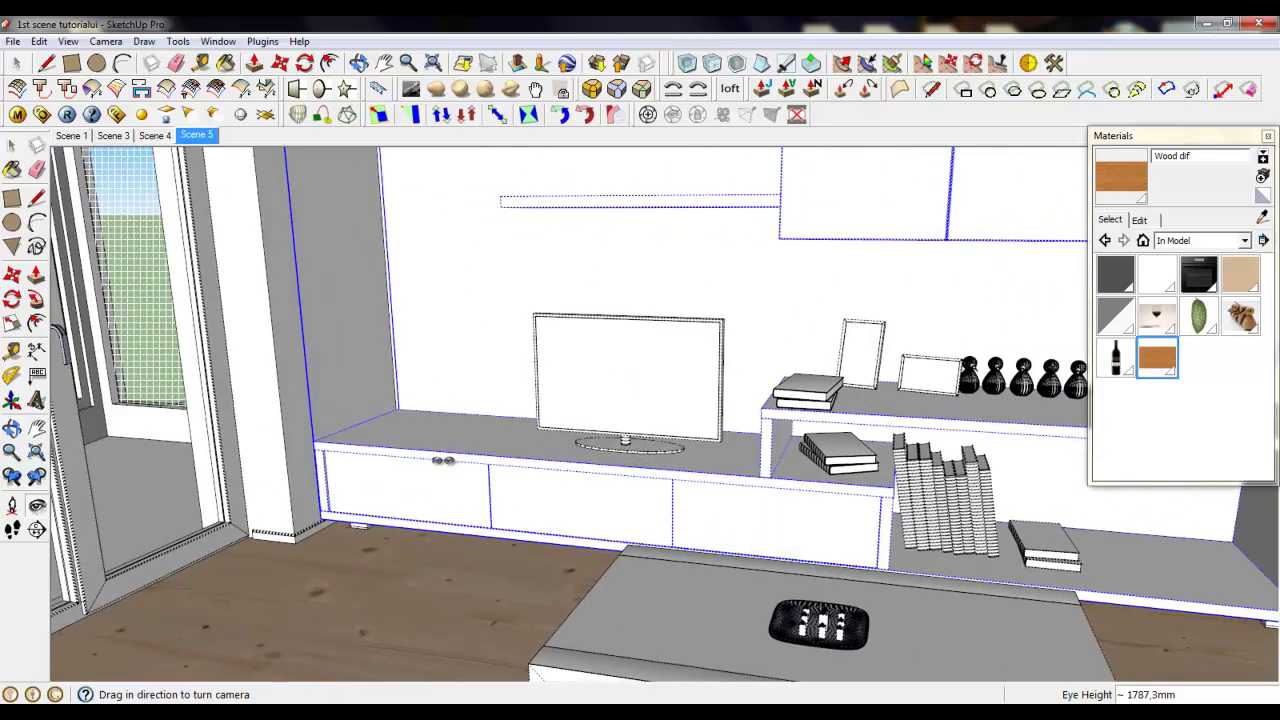
left_click_drag(443, 460, 462, 480)
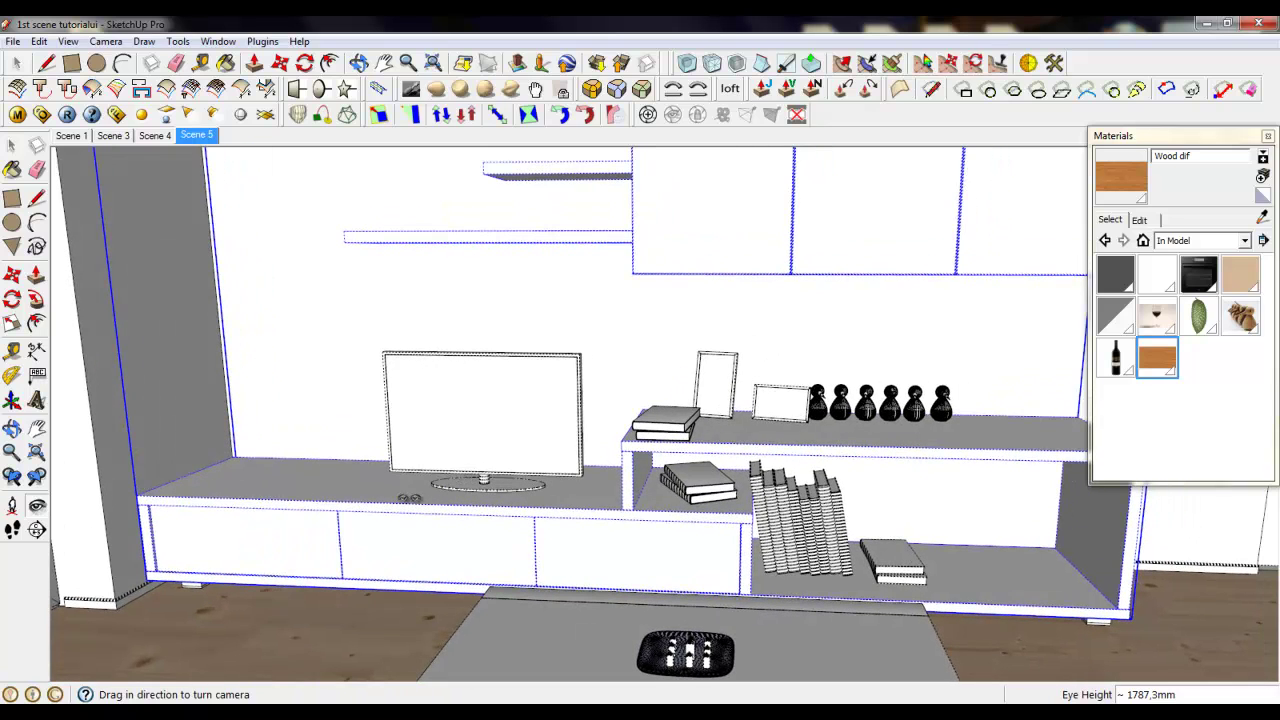
key("space")
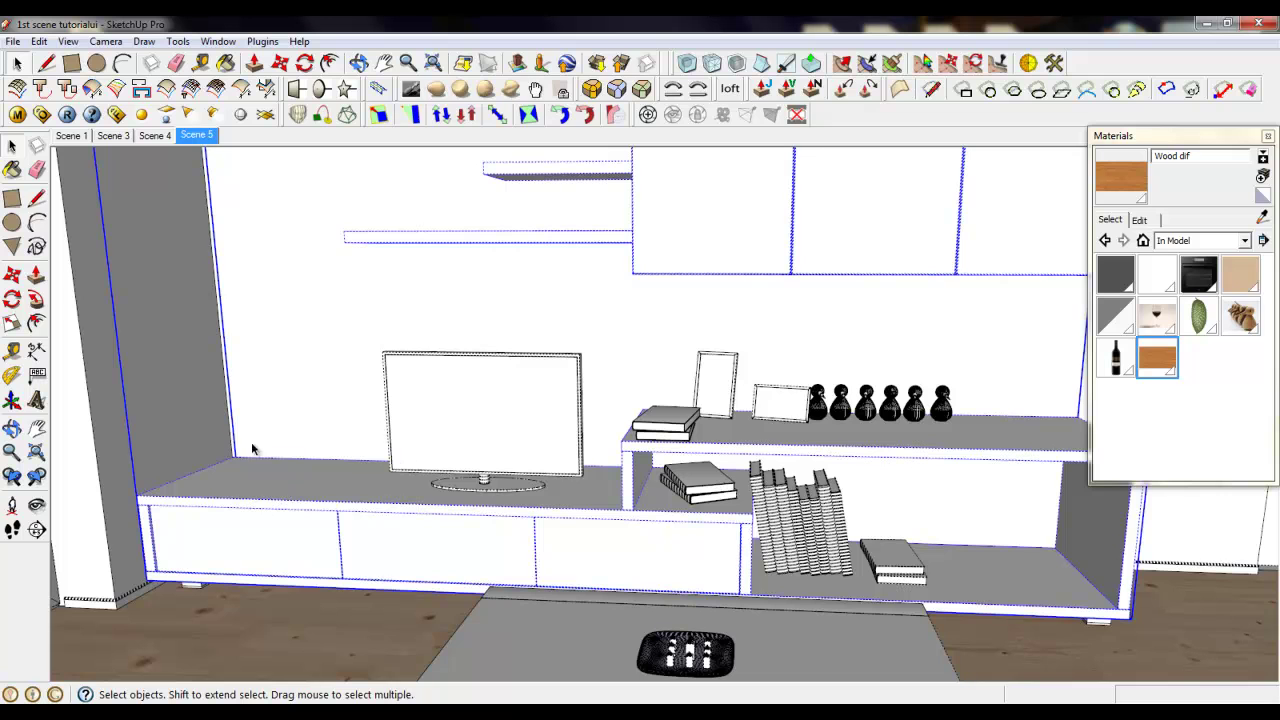
scroll(190, 594, "up", 2)
scroll(118, 369, "down", 2)
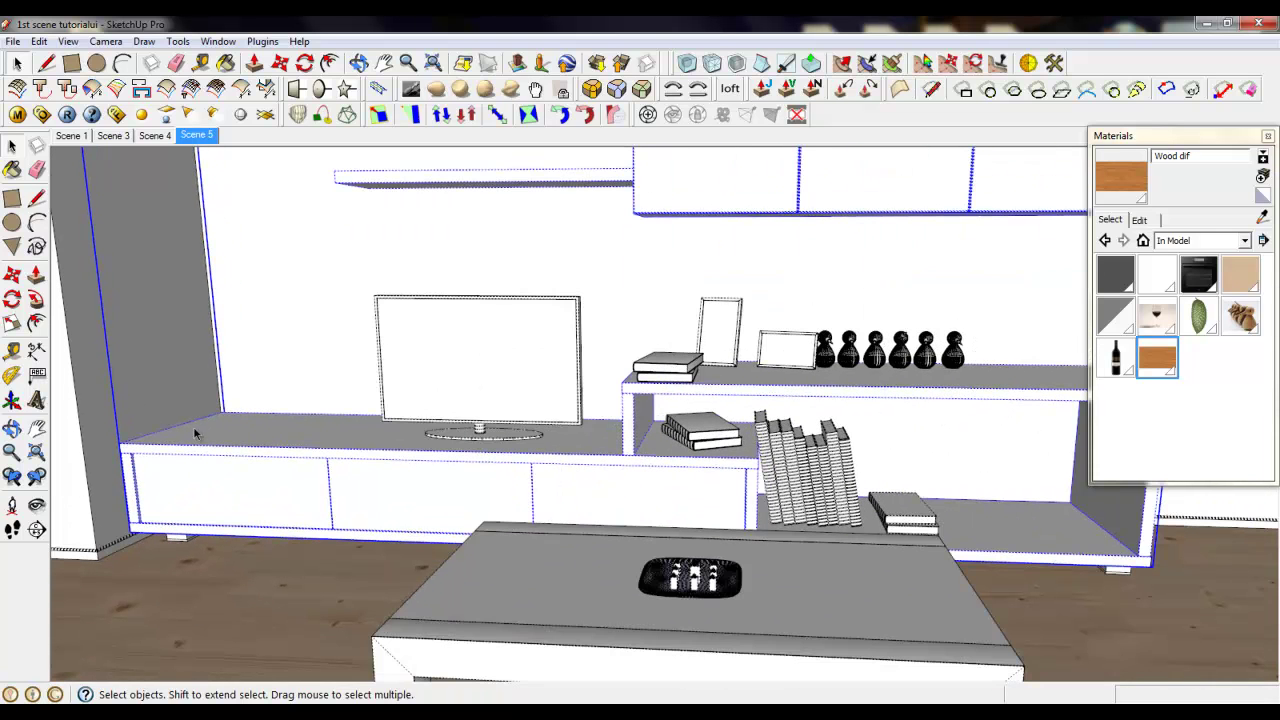
Turn back to the kitchen, open the base cabinet group and select the plinth face below the sink-side drawers.
left_click(36, 504)
middle_click_drag(233, 468, 288, 557)
left_click_drag(288, 557, 1180, 510)
left_click_drag(457, 460, 836, 466)
scroll(855, 401, "up", 1)
middle_click_drag(855, 401, 753, 415)
left_click(13, 70)
scroll(514, 507, "up", 3)
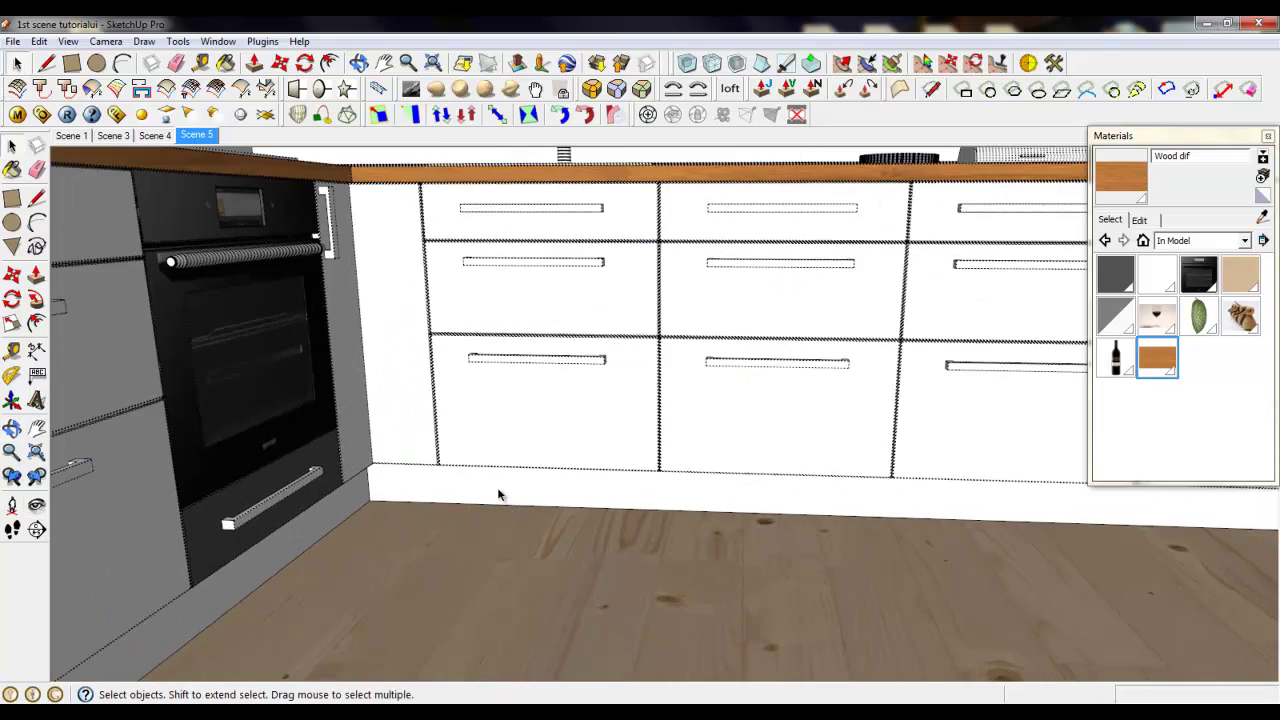
double_click(499, 489)
scroll(703, 374, "down", 1)
left_click(603, 446)
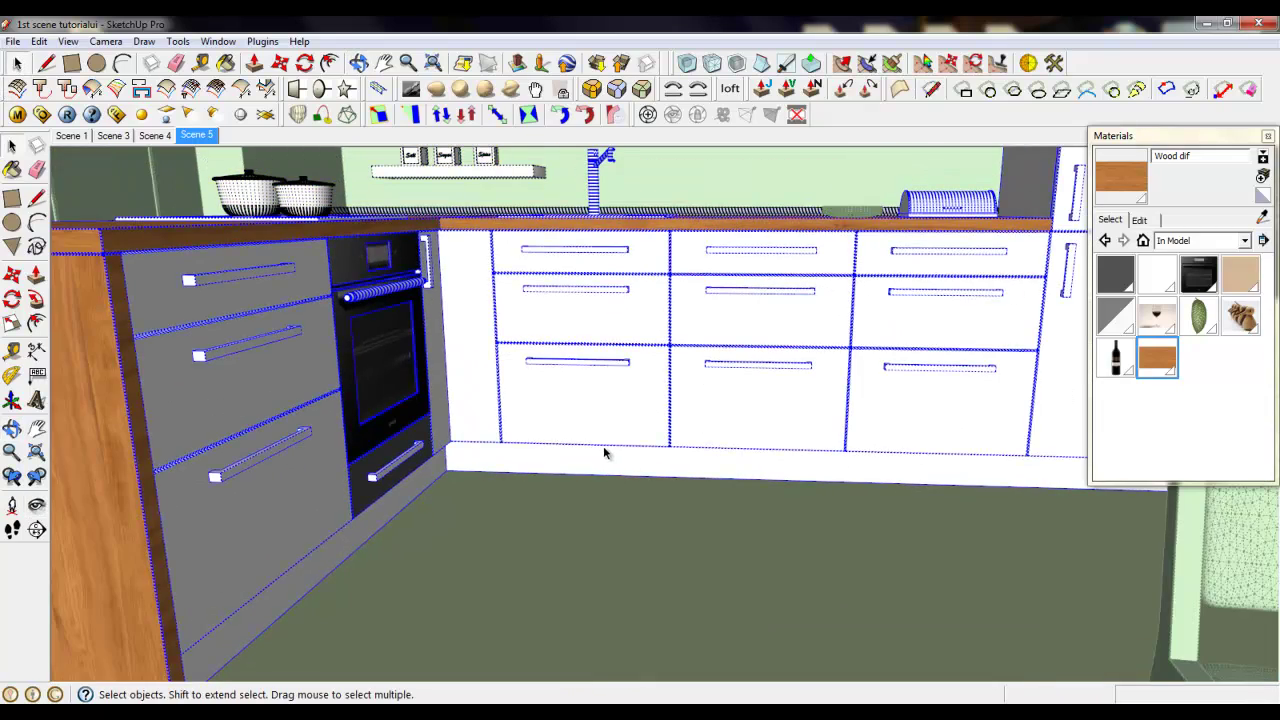
double_click(603, 446)
Paint the plinth faces under the sink-side drawers and the oven side with the Wood dif material.
scroll(681, 338, "down", 2)
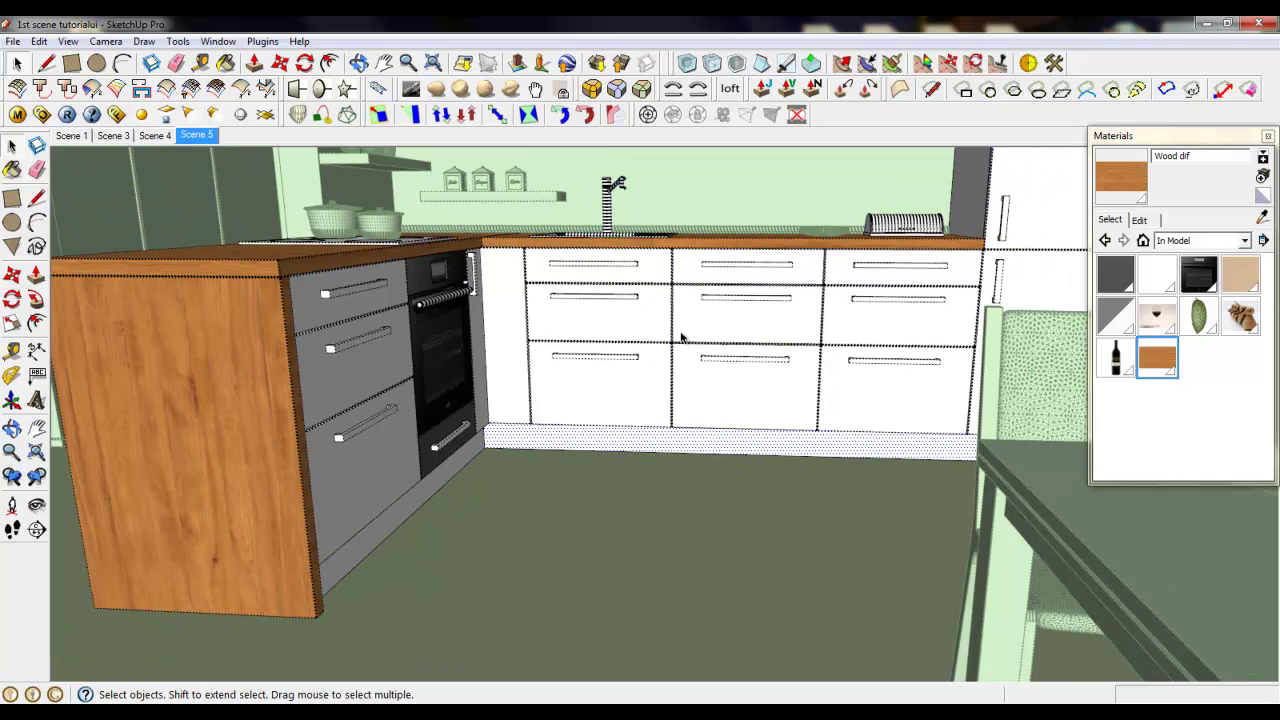
left_click(1160, 358)
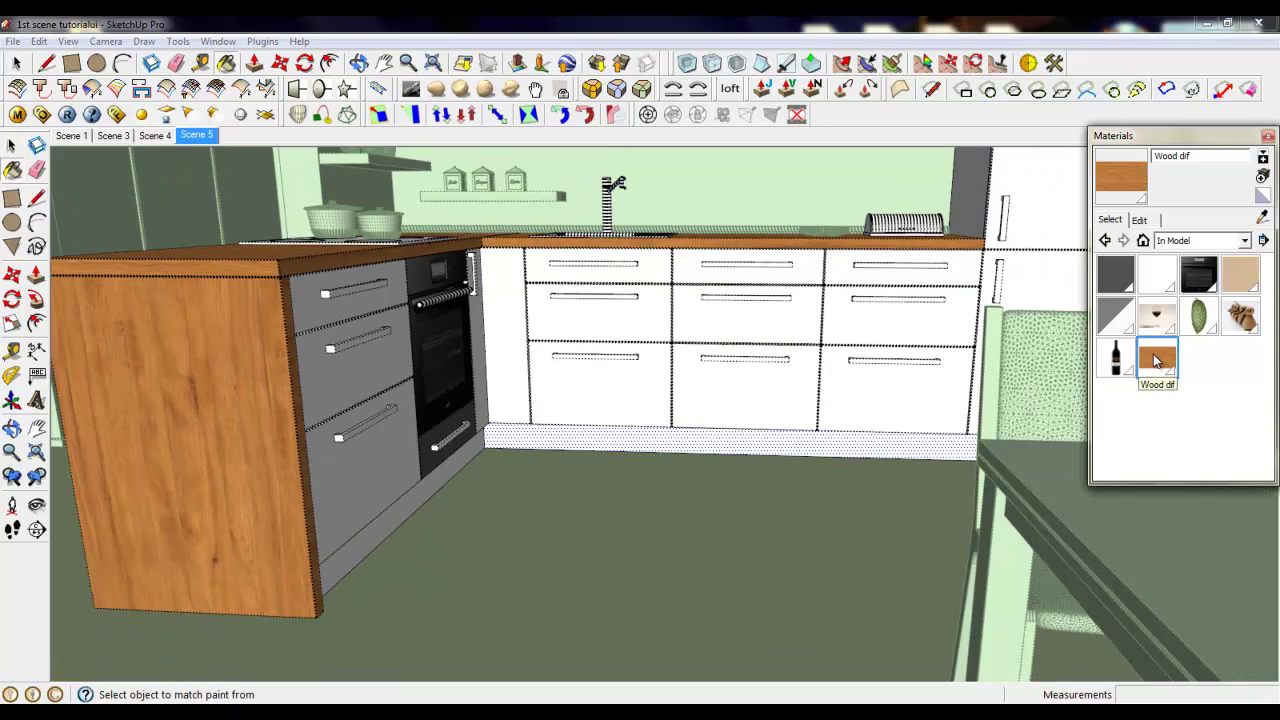
left_click(732, 433)
scroll(486, 449, "up", 5)
left_click(463, 443)
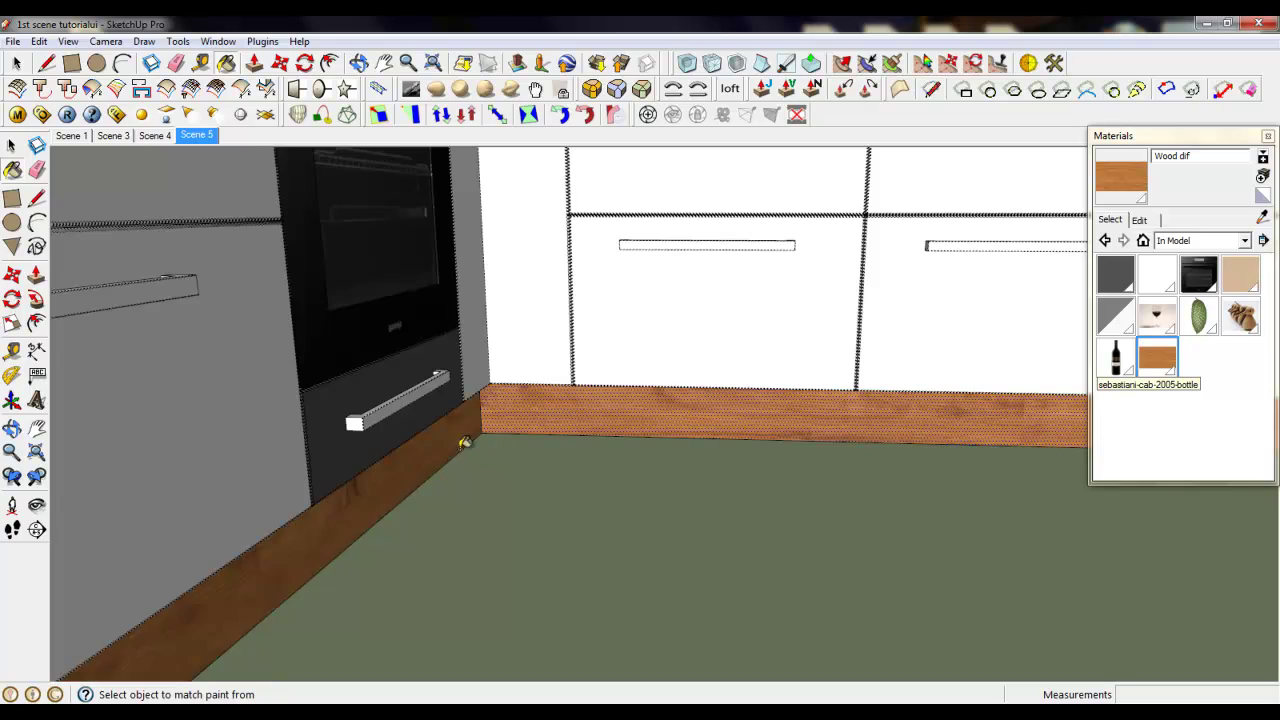
middle_click_drag(463, 443, 527, 428)
scroll(650, 408, "down", 5)
scroll(502, 492, "up", 4)
middle_click_drag(498, 492, 641, 533)
scroll(641, 533, "down", 3)
scroll(465, 460, "up", 3)
scroll(519, 430, "down", 3)
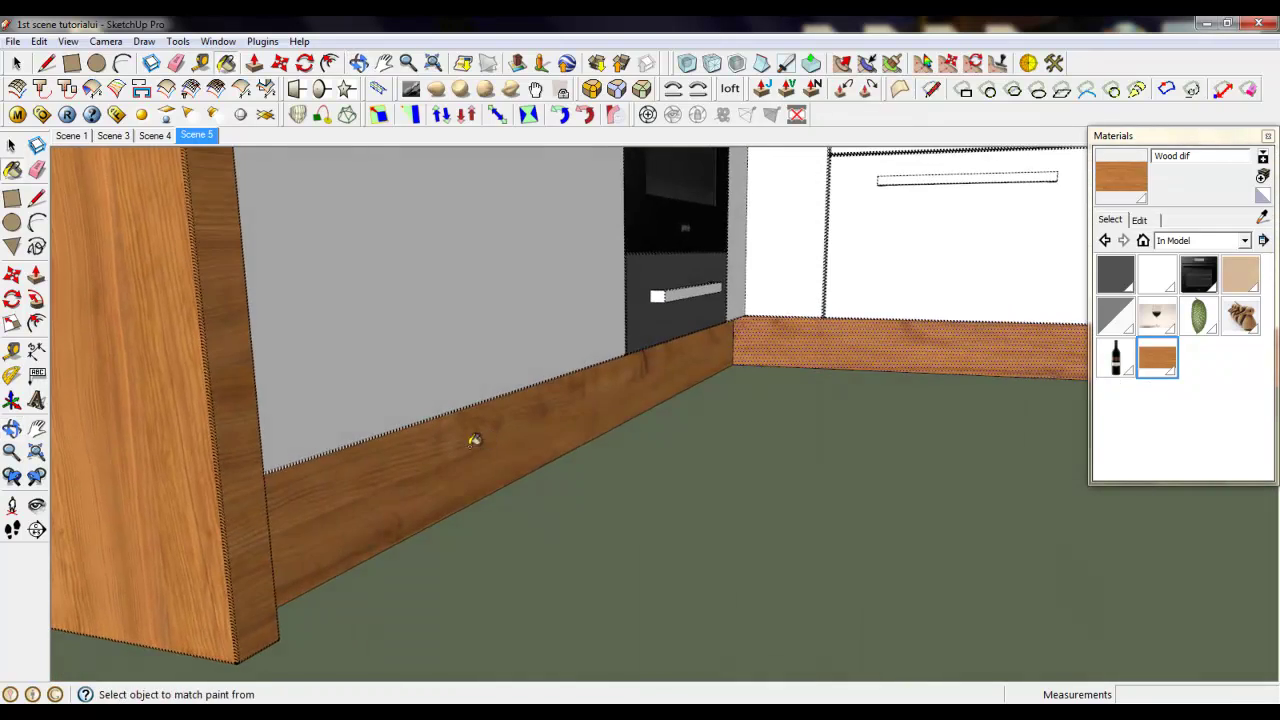
Reposition the wood texture on the oven-side plinth by shifting it along the plinth's length, and accept the position.
scroll(457, 449, "up", 3)
right_click(516, 468)
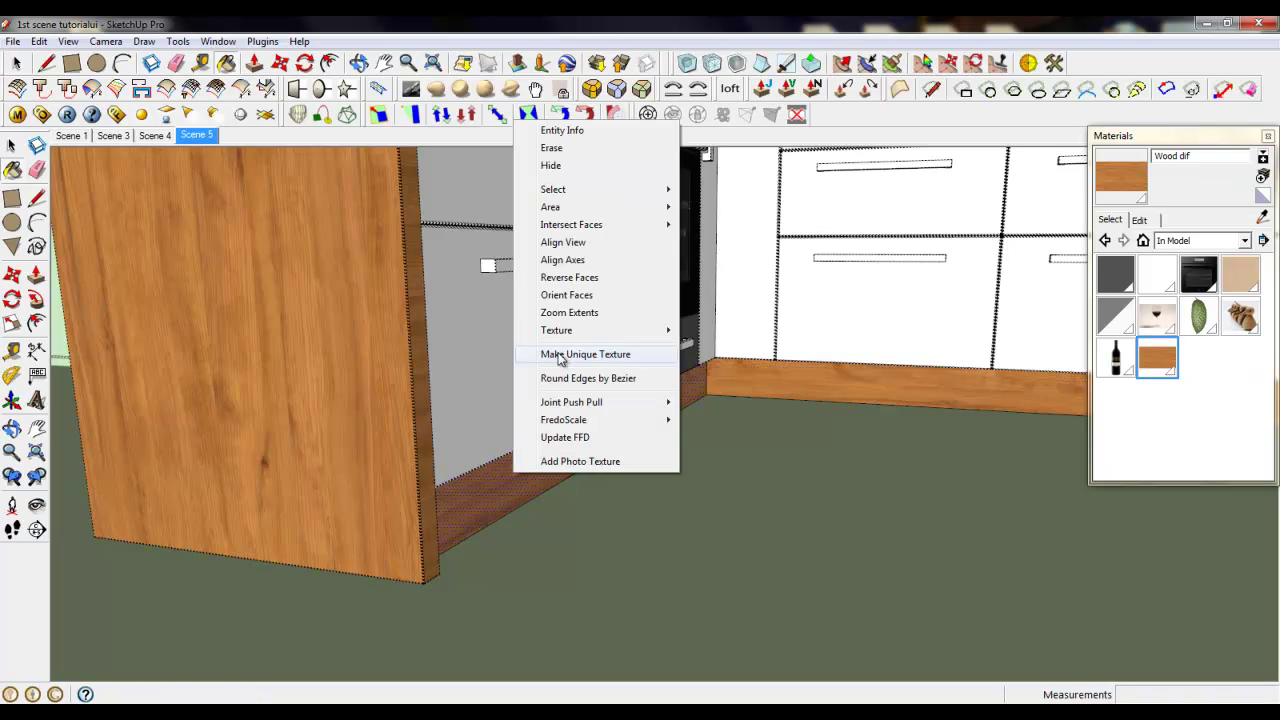
mouse_move(640, 331)
left_click(718, 330)
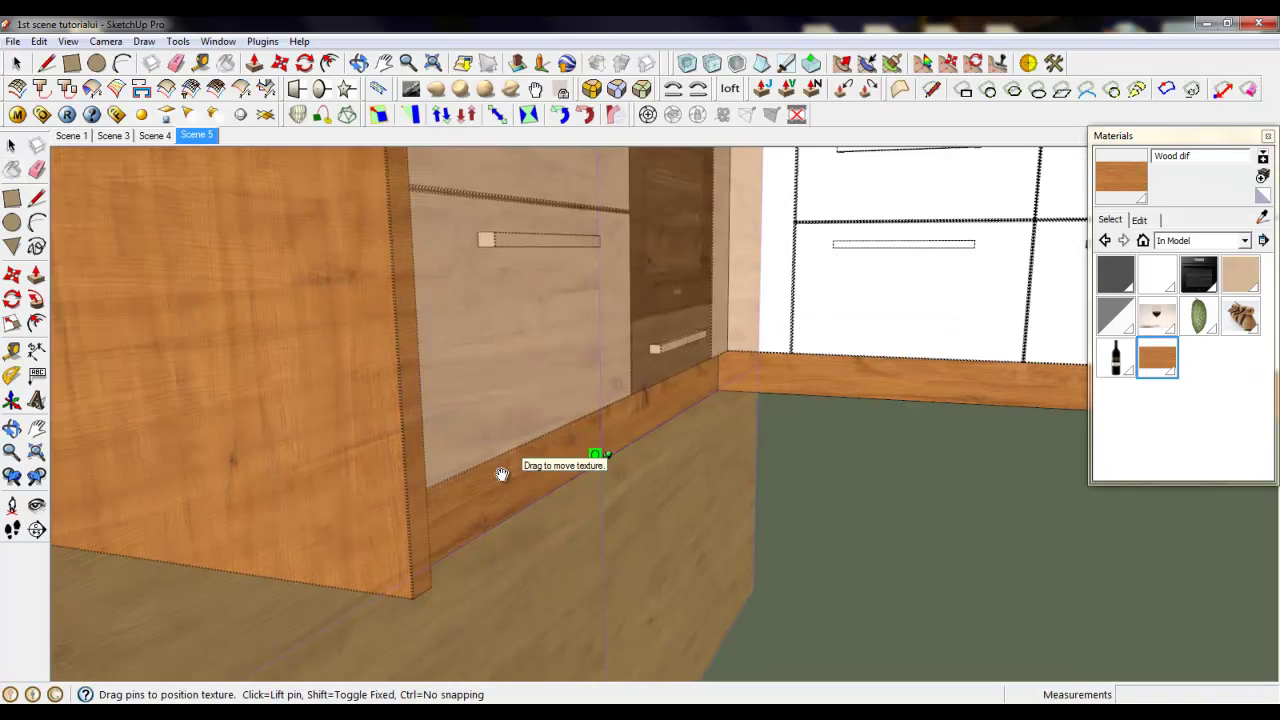
scroll(501, 474, "up", 3)
middle_click_drag(501, 474, 168, 483)
scroll(33, 488, "down", 3)
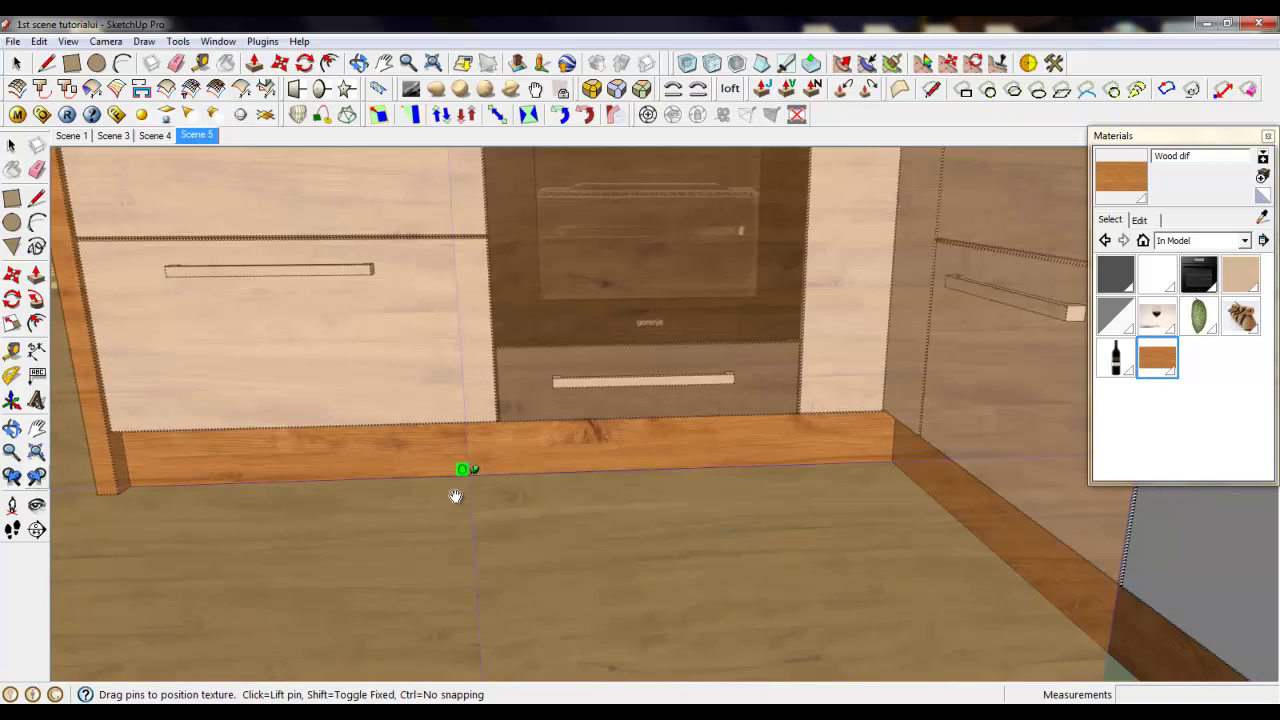
left_click_drag(812, 470, 474, 506)
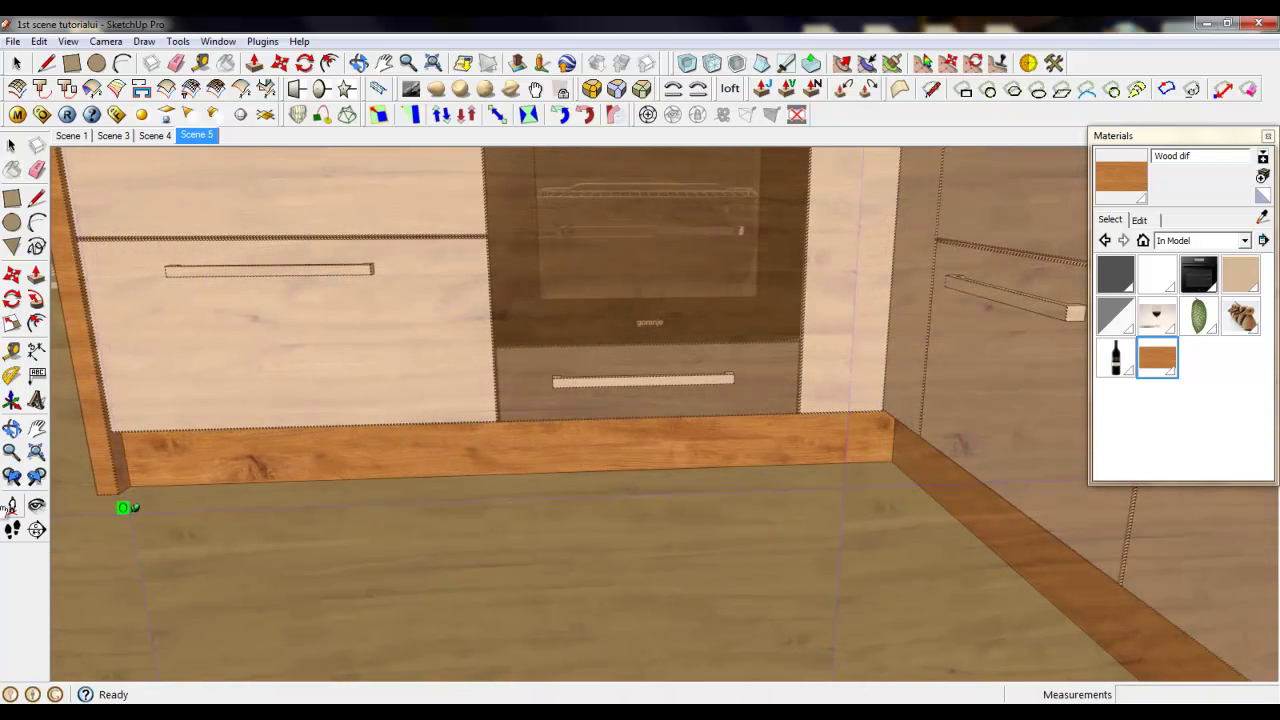
left_click_drag(127, 512, 250, 507)
left_click_drag(680, 470, 519, 480)
right_click(526, 460)
left_click(530, 465)
Examine the wood grain where the plinth meets the peninsula's end panel and along the panel's narrow front edge.
scroll(117, 463, "up", 5)
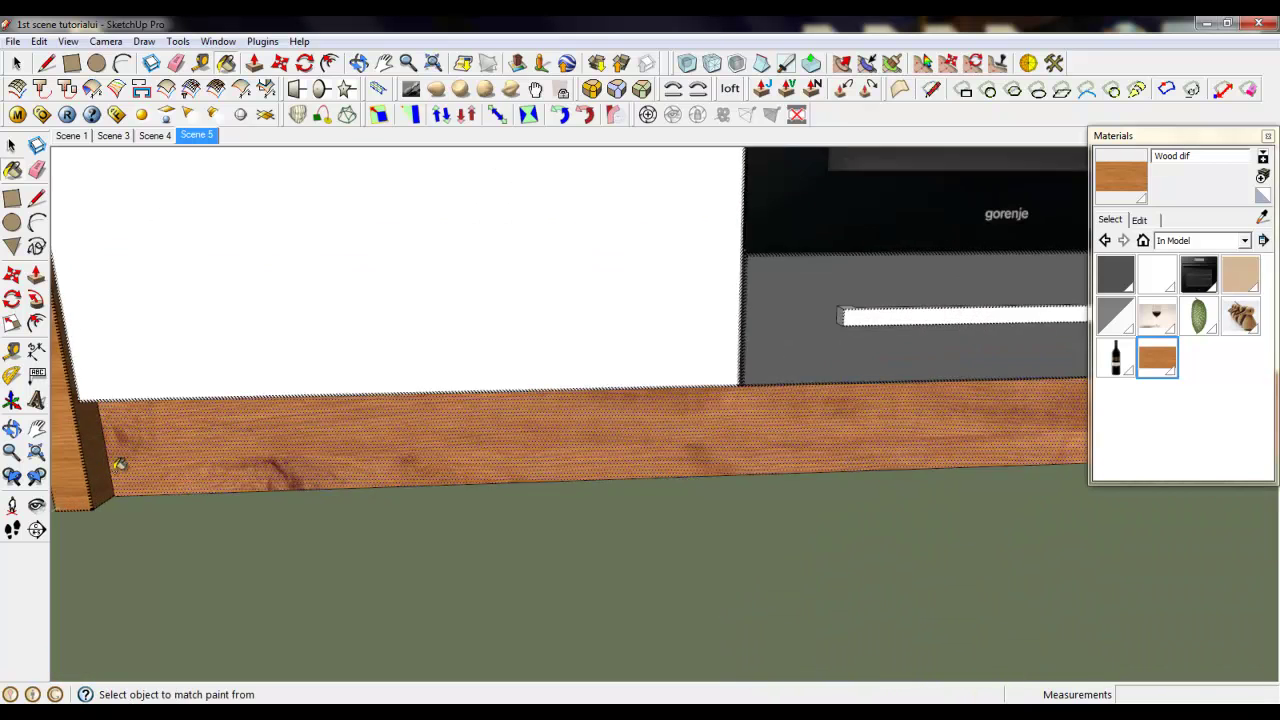
scroll(612, 565, "down", 2)
scroll(257, 503, "up", 3)
scroll(352, 518, "up", 1)
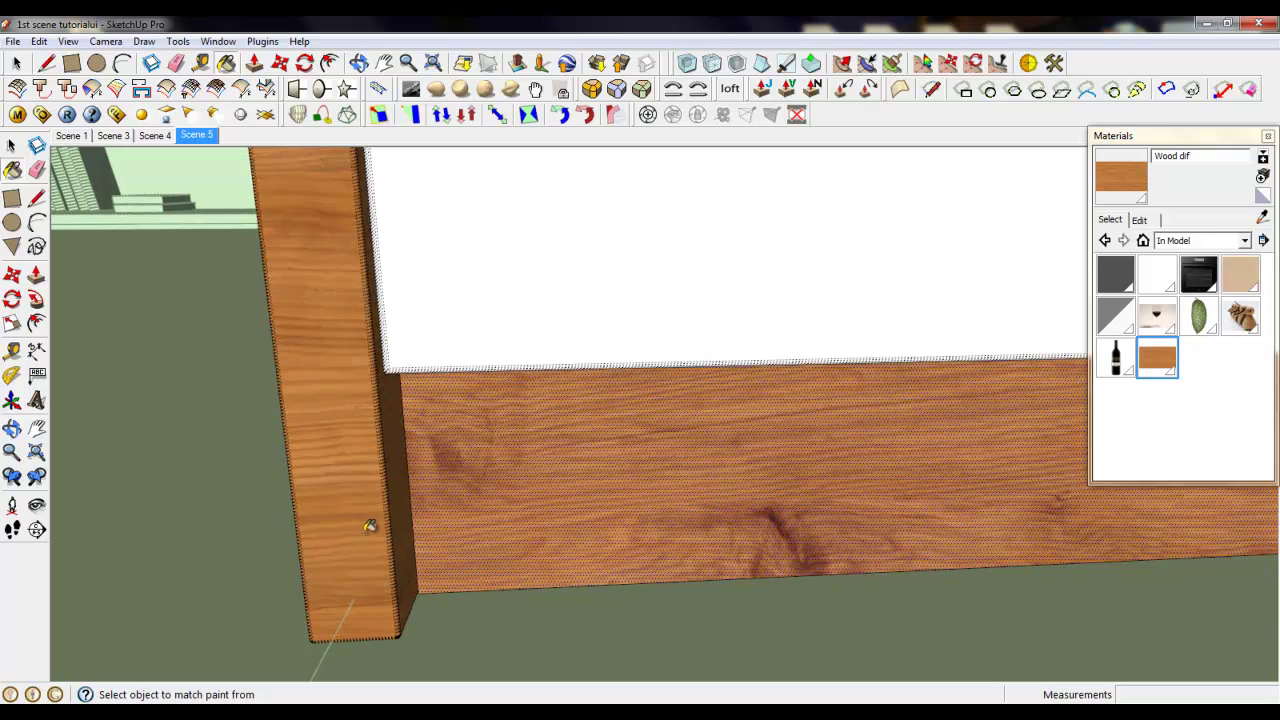
middle_click_drag(520, 540, 469, 565)
scroll(420, 510, "down", 2)
scroll(580, 651, "down", 3)
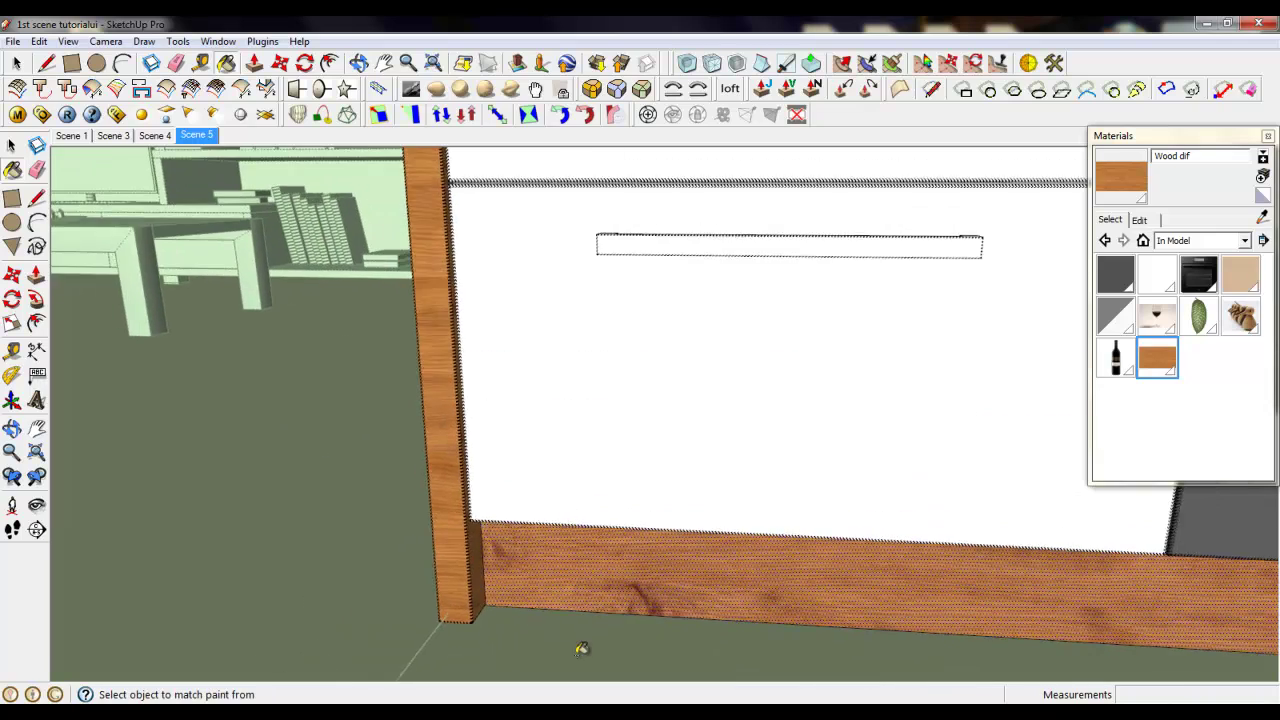
scroll(512, 600, "down", 2)
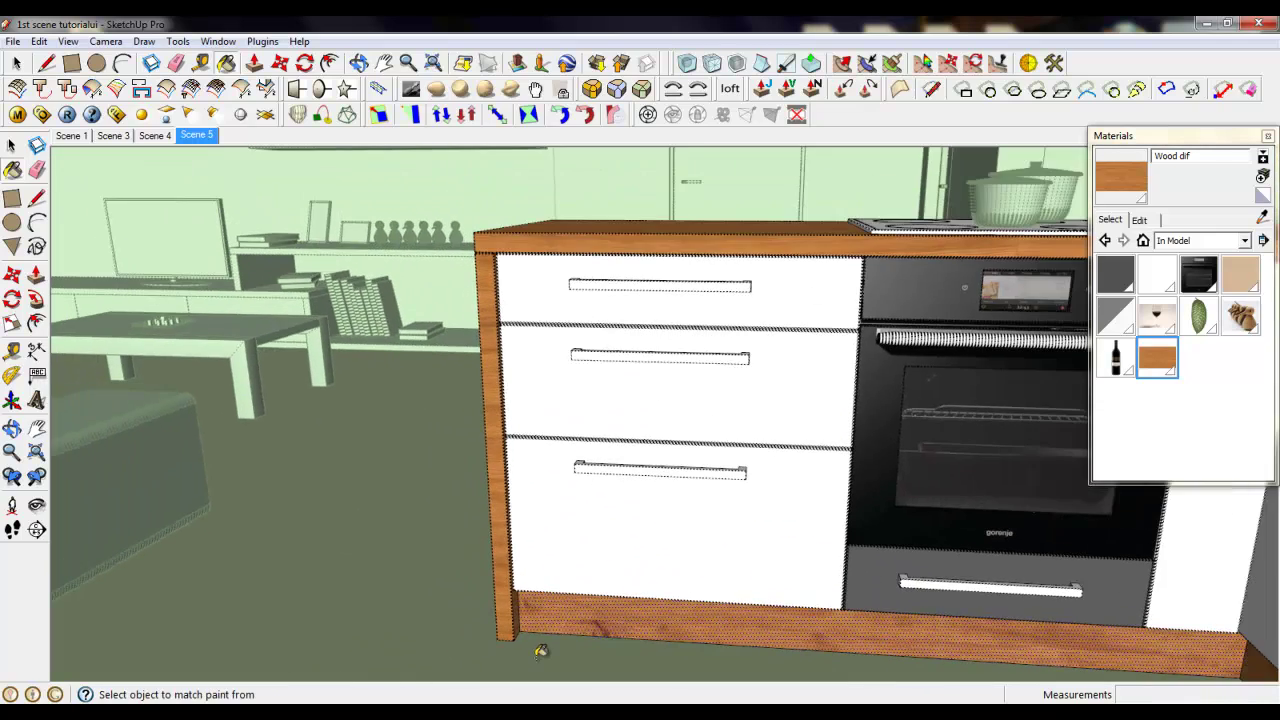
middle_click_drag(485, 296, 703, 543)
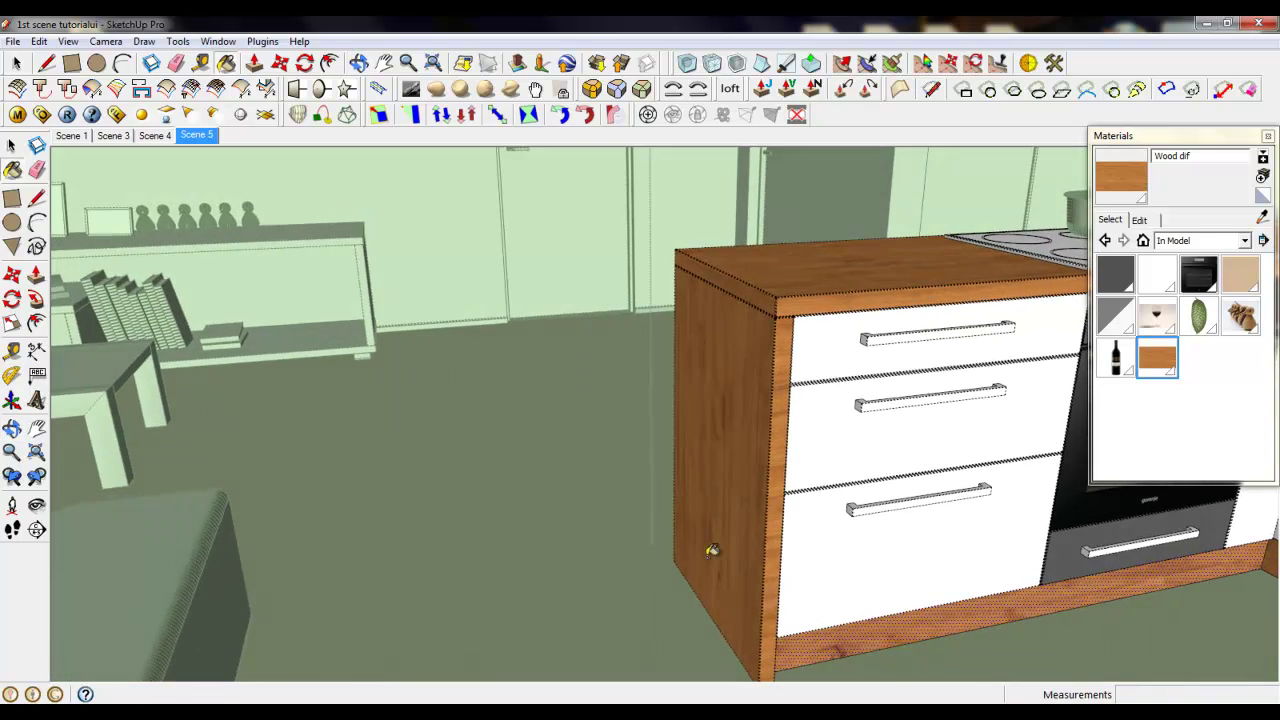
scroll(914, 423, "up", 4)
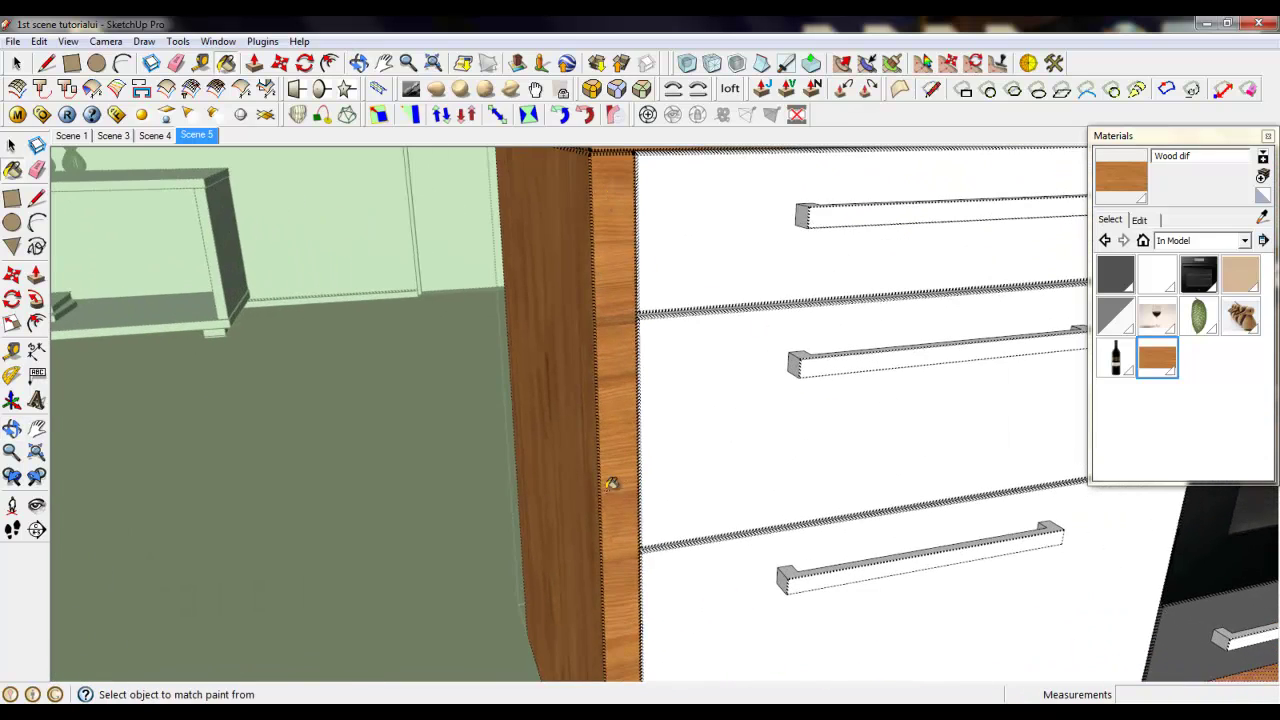
scroll(612, 484, "down", 3)
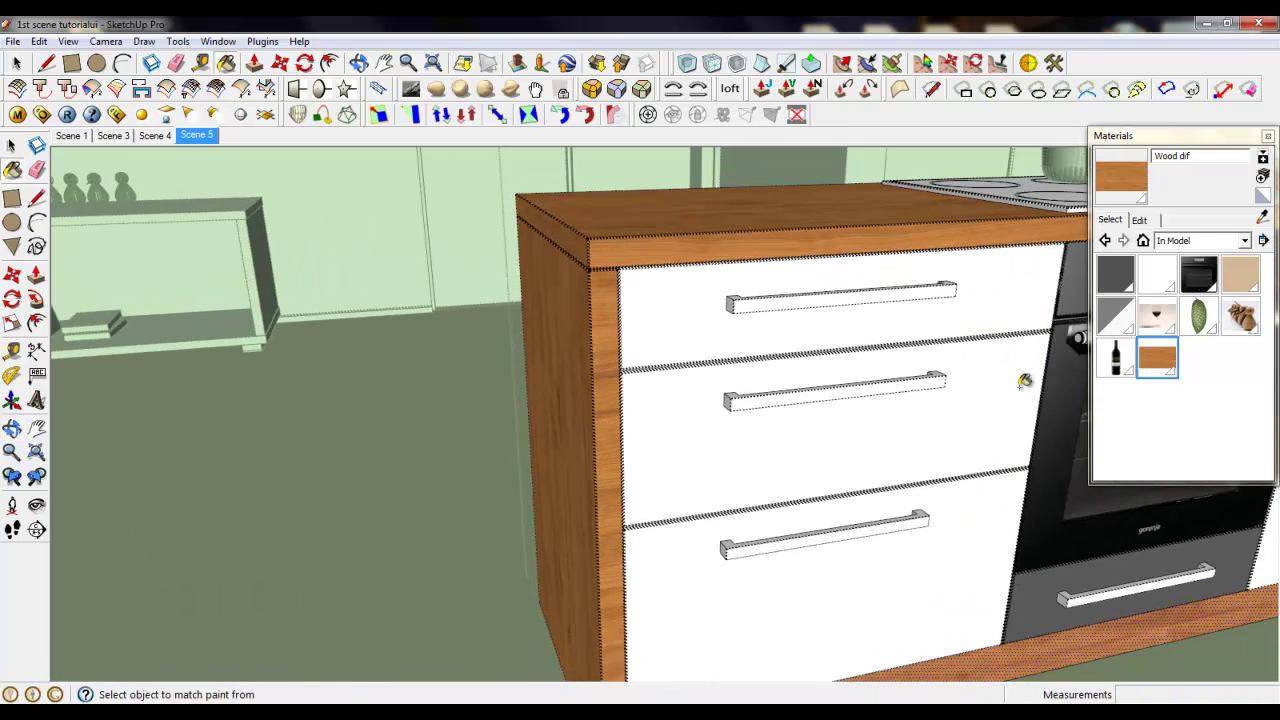
Open the countertop group, sample the wood from the end panel's side face and paint it onto the panel's narrow front edge.
left_click(567, 318)
scroll(596, 312, "up", 2)
right_click(612, 298)
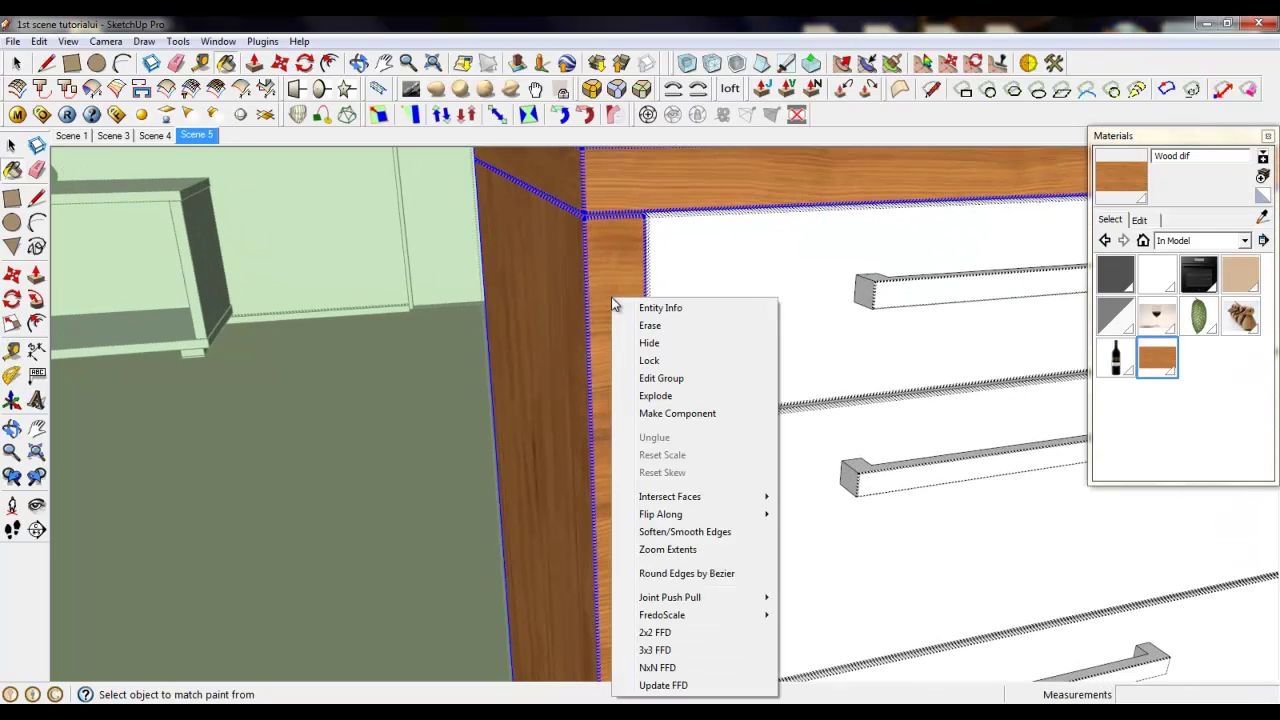
left_click(16, 62)
triple_click(610, 331)
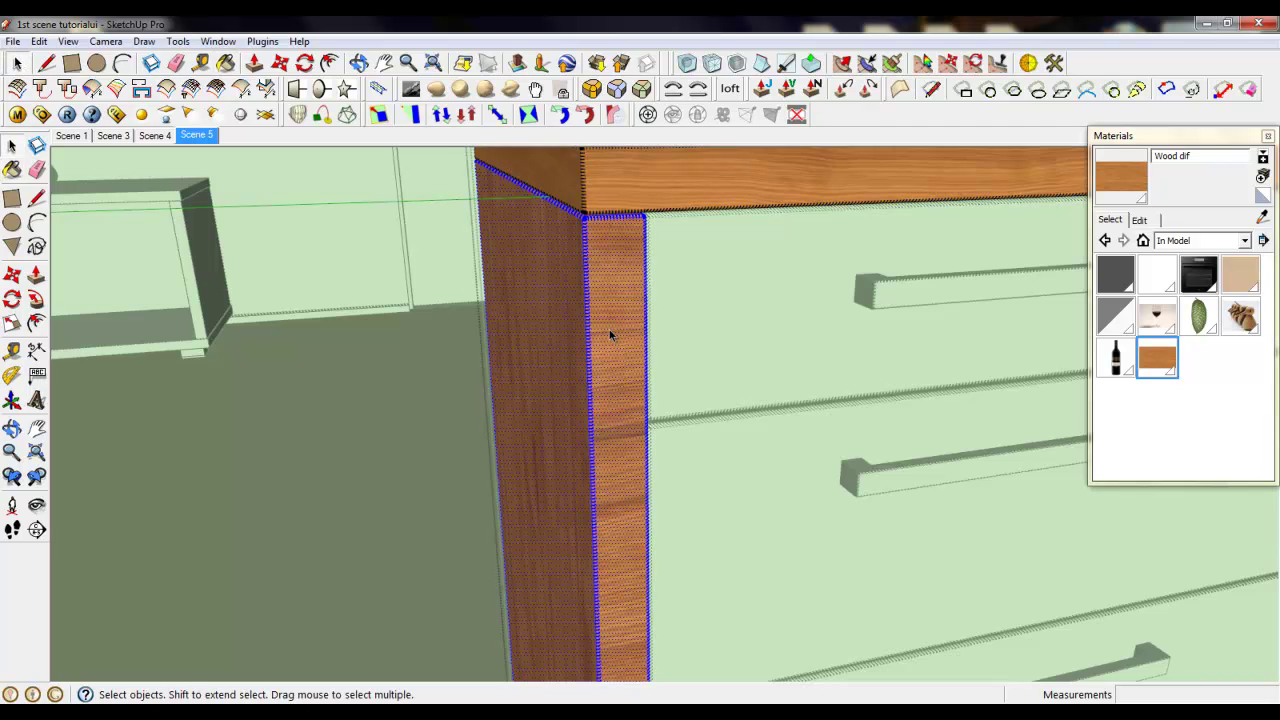
left_click(1263, 219)
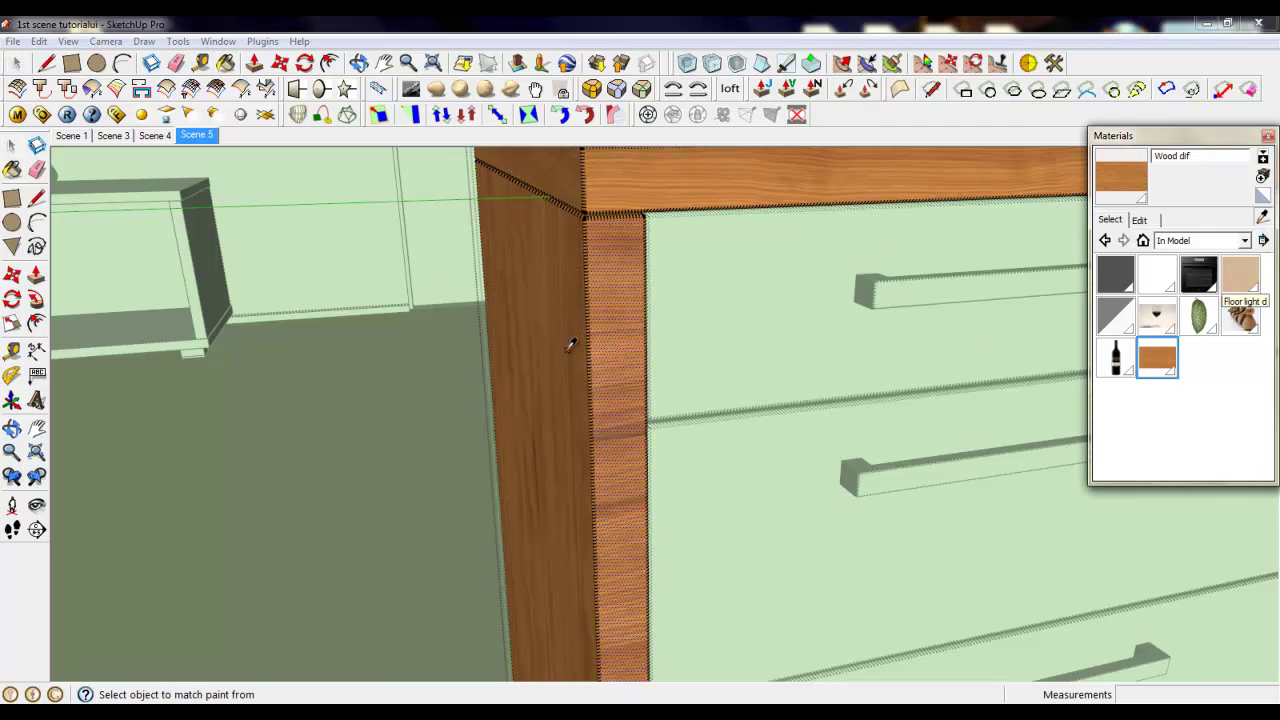
left_click(561, 348)
left_click(615, 357)
Check the end panel and worktops from the room side, and close the countertop group.
scroll(613, 370, "down", 4)
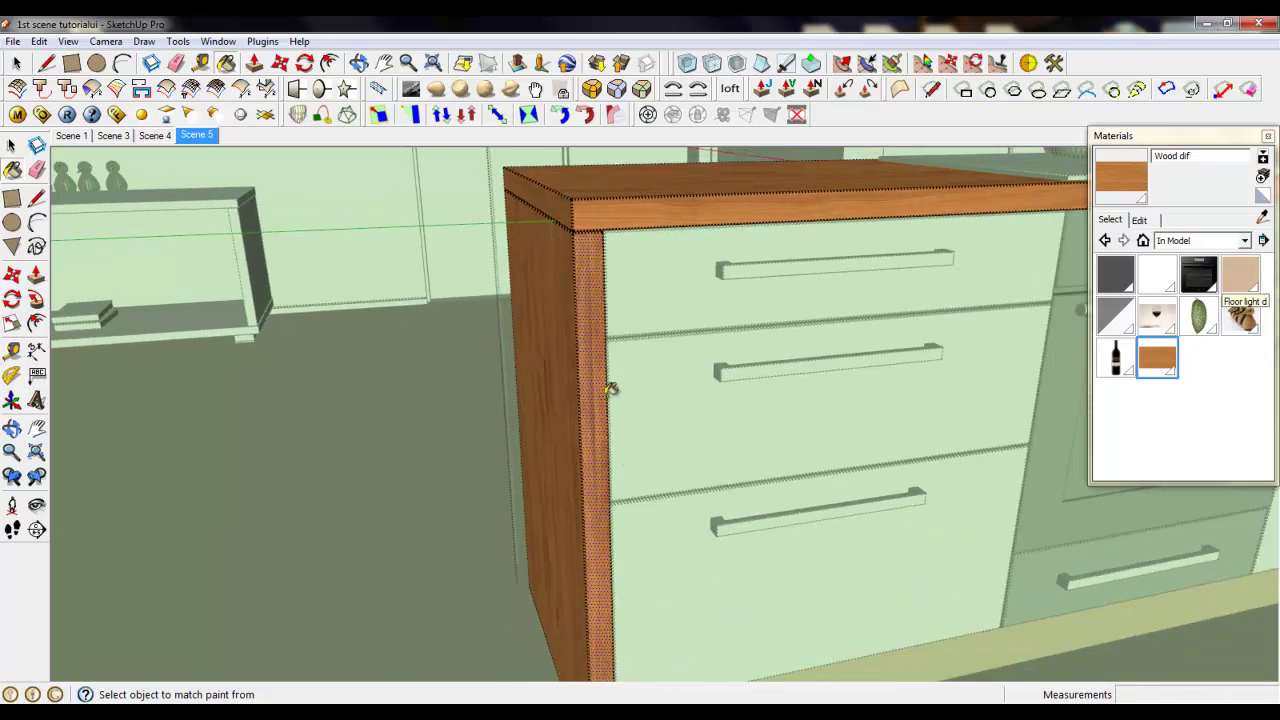
mouse_move(611, 386)
middle_mouse_down()
mouse_move(849, 457)
mouse_move(940, 462)
middle_mouse_up()
scroll(508, 437, "down", 5)
scroll(1168, 386, "up", 2)
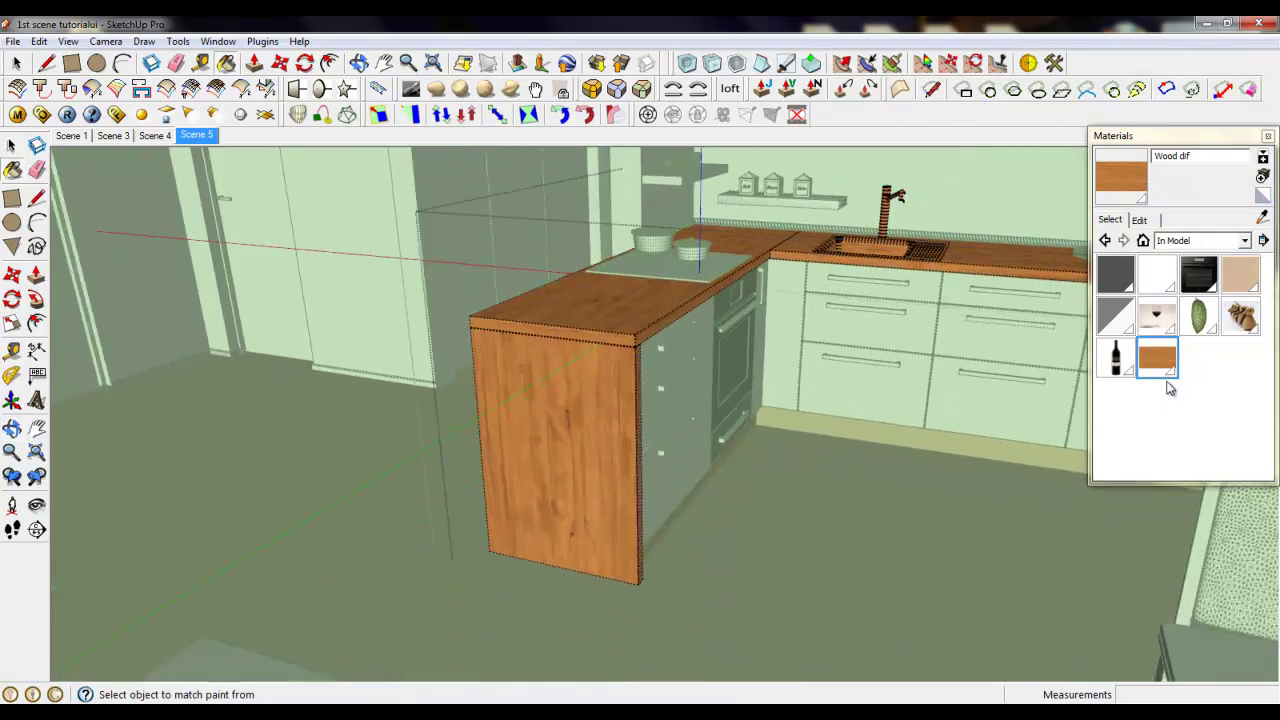
scroll(974, 427, "up", 2)
scroll(645, 513, "down", 2)
scroll(849, 253, "up", 1)
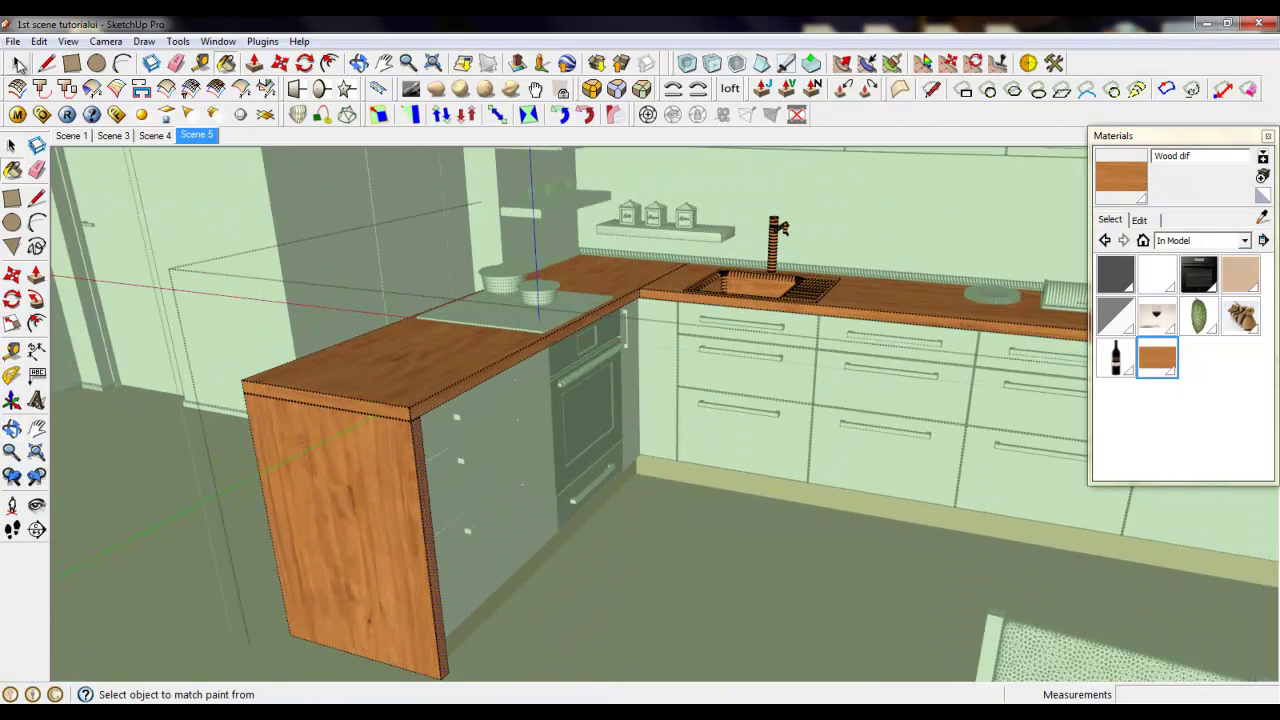
key("space")
right_click(537, 228)
left_click(574, 218)
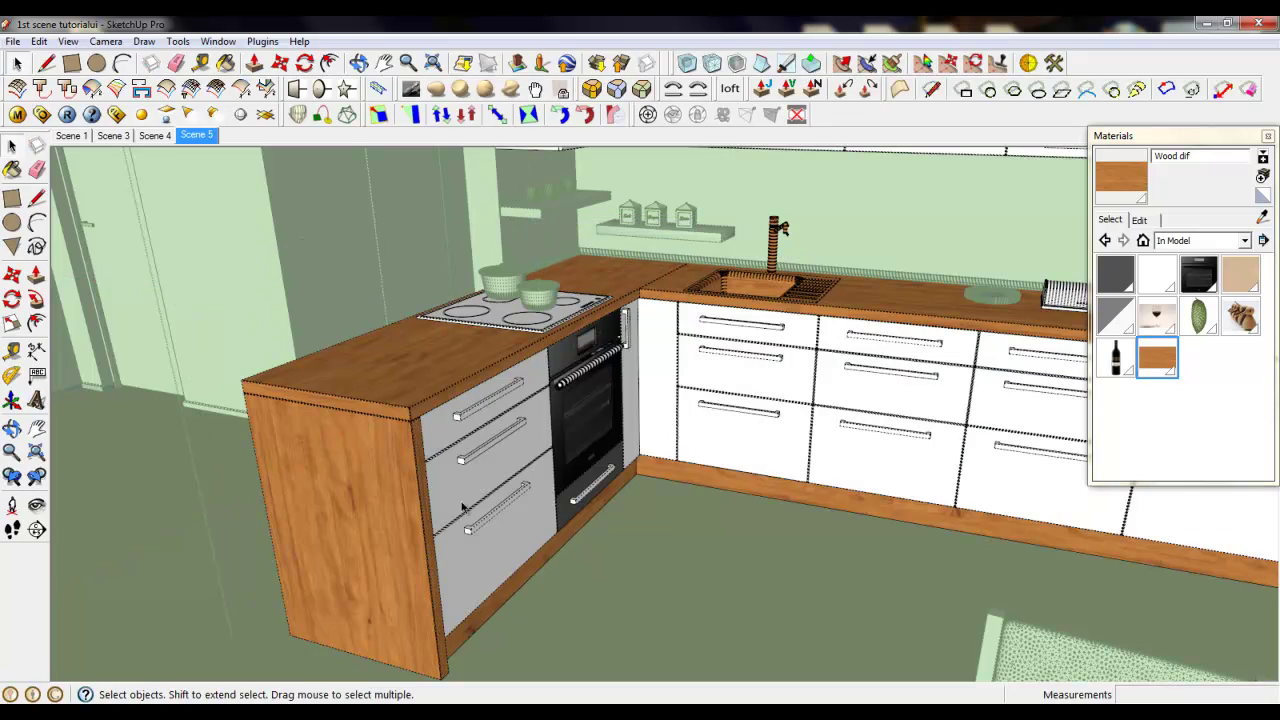
Examine the sink and faucet in the corner worktop up close and select the connected countertop geometry around them.
scroll(825, 203, "up", 2)
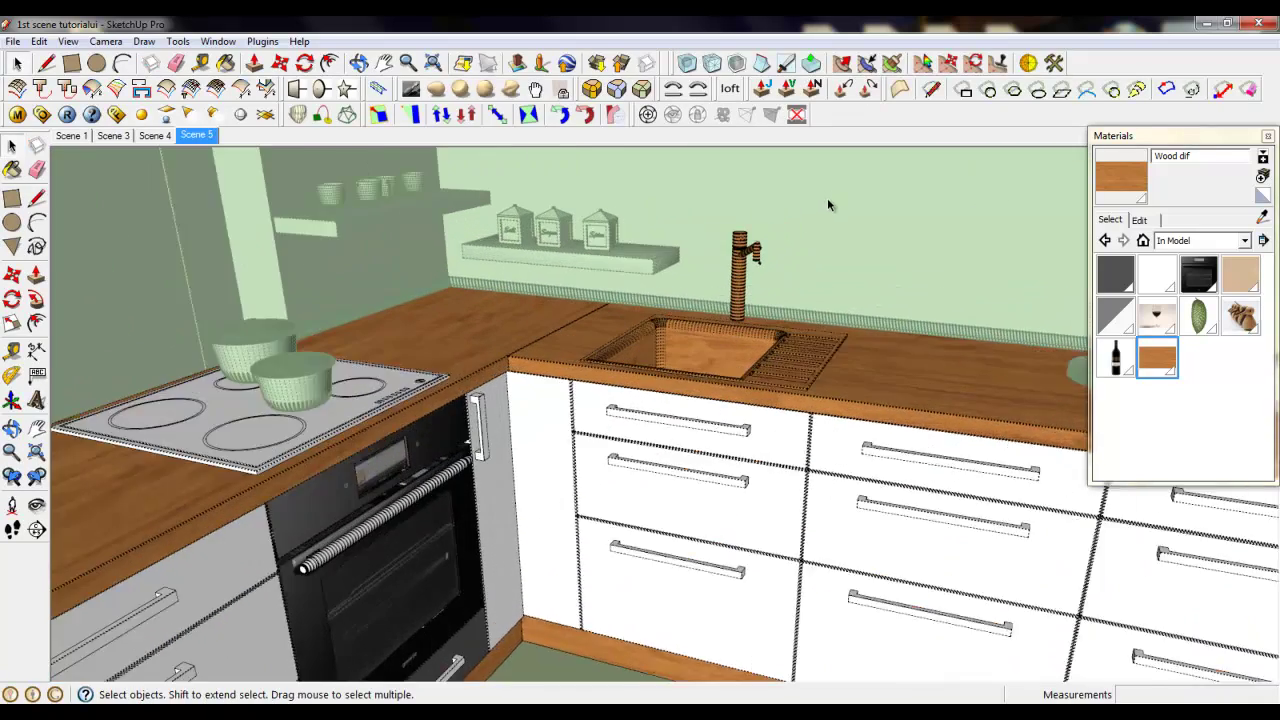
scroll(666, 380, "up", 3)
scroll(660, 495, "up", 1)
middle_click_drag(658, 495, 726, 514)
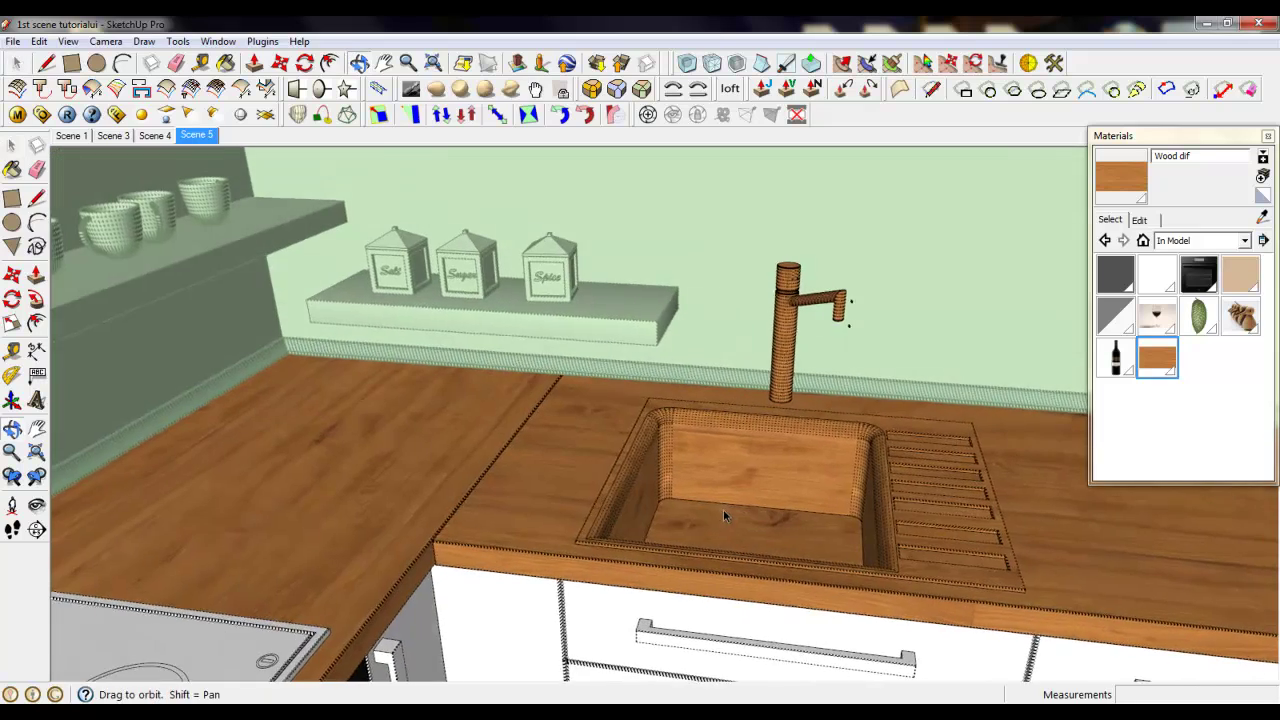
scroll(383, 430, "down", 2)
scroll(886, 508, "up", 2)
scroll(718, 331, "up", 1)
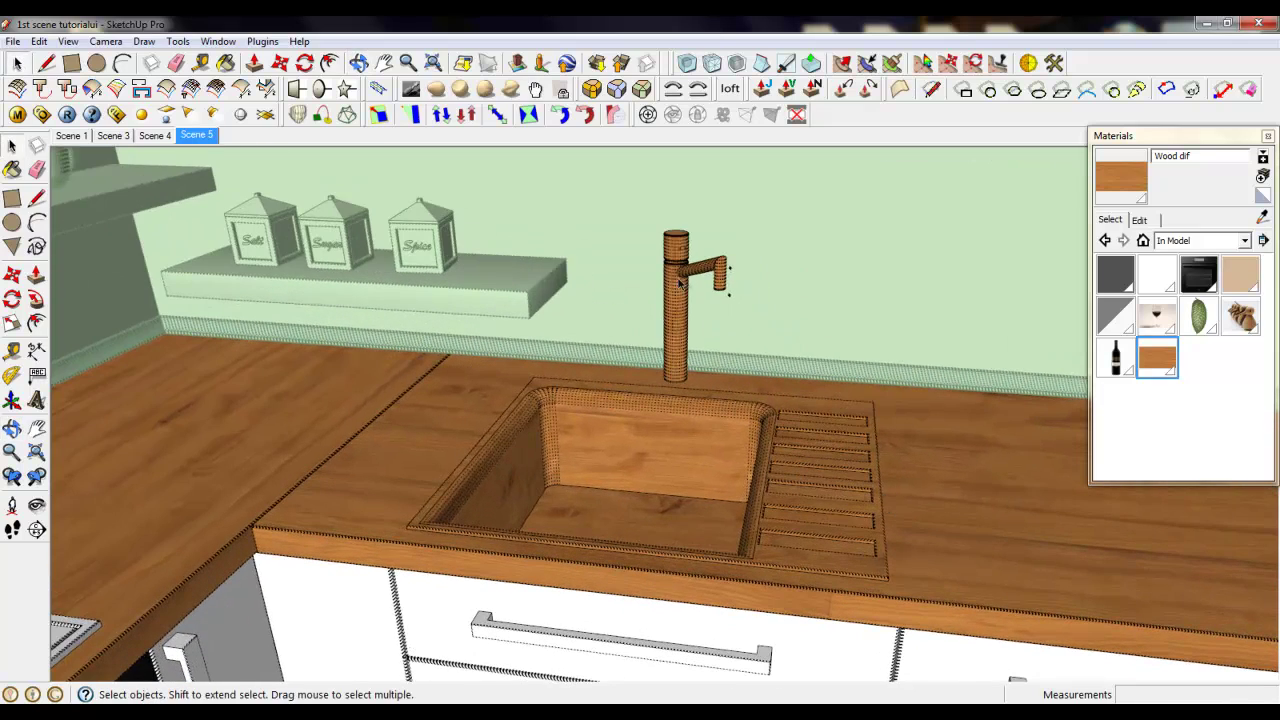
scroll(613, 443, "down", 1)
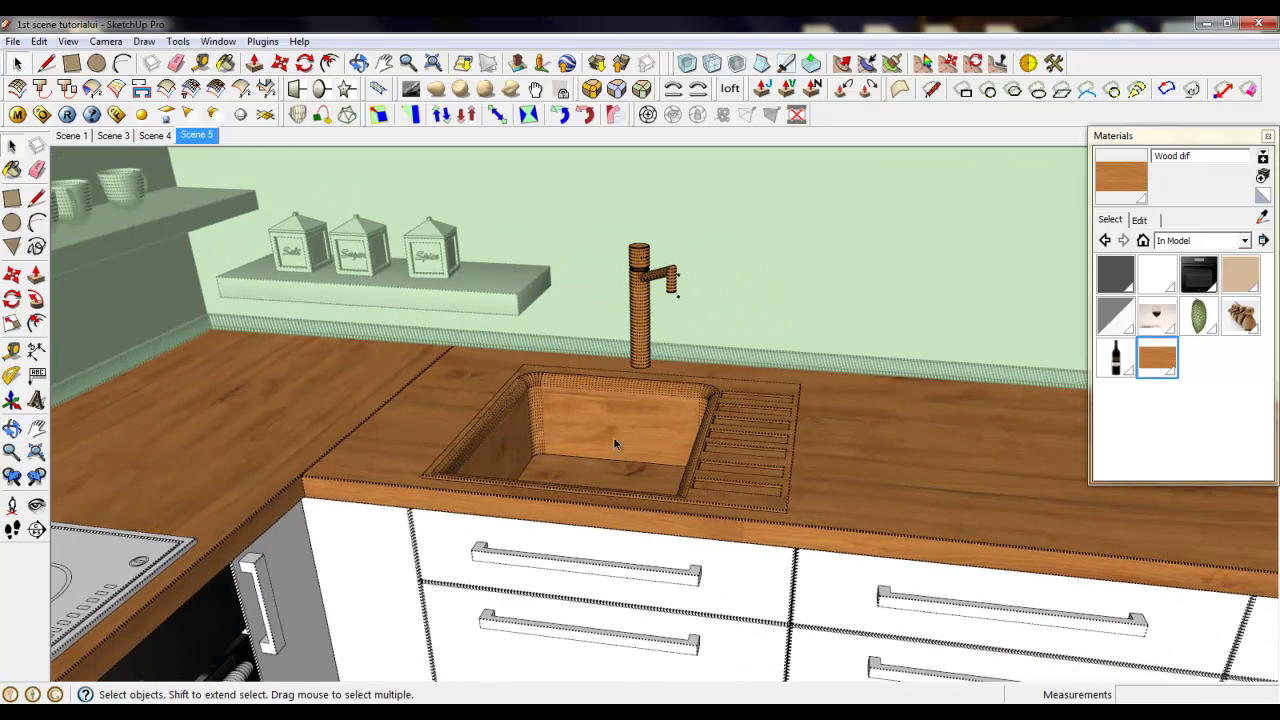
triple_click(703, 429)
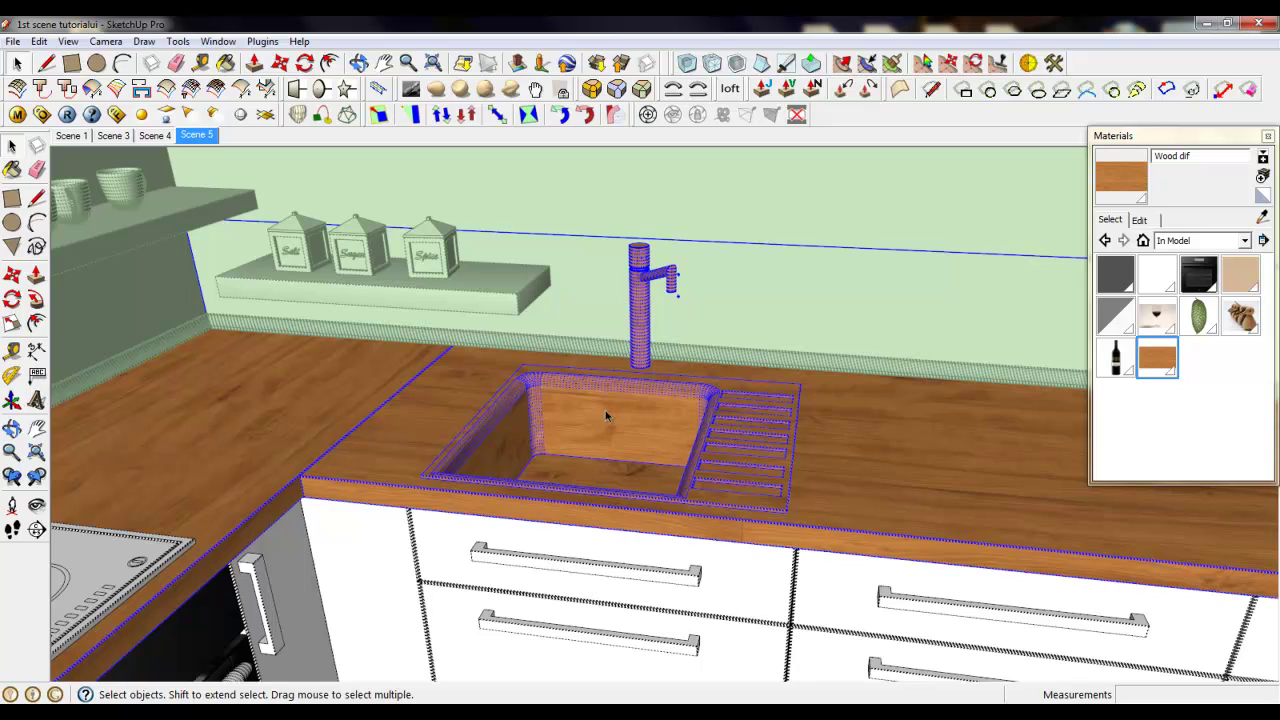
Load brushed_Steel.vismat from the Metal folder of vismat_material_collection into the V-Ray scene materials and close the Material Editor.
left_click(18, 115)
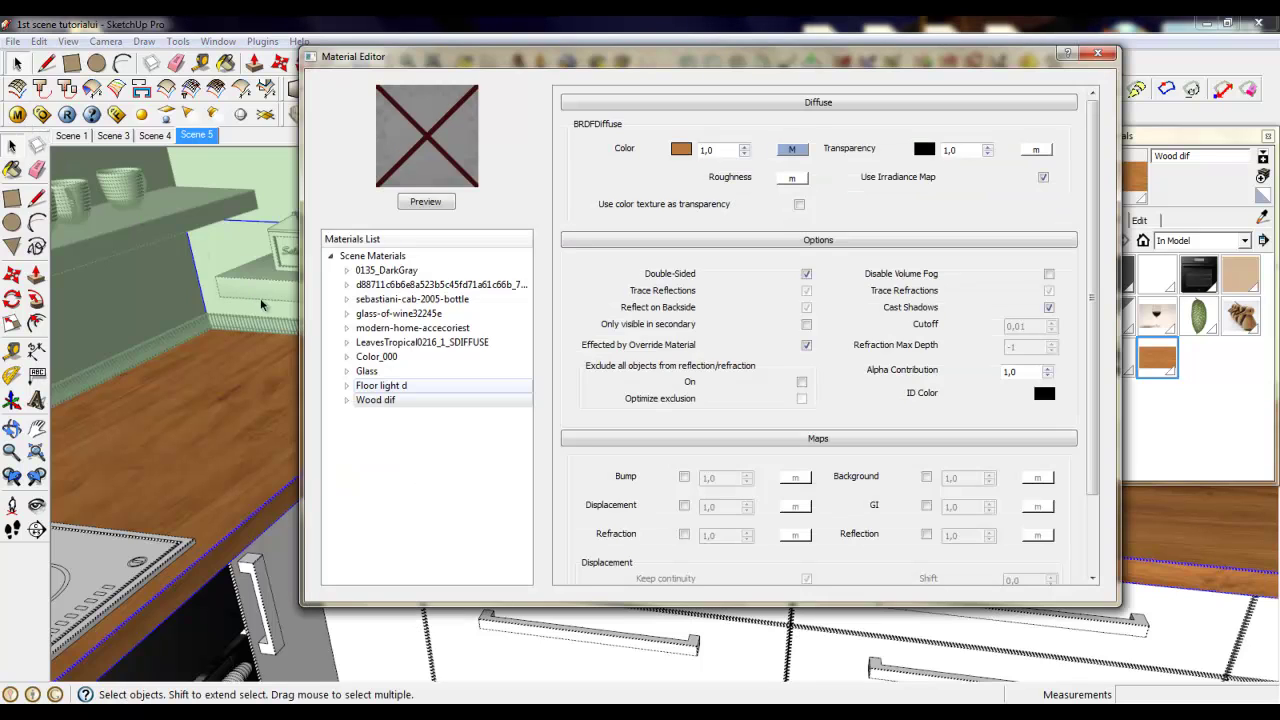
right_click(365, 260)
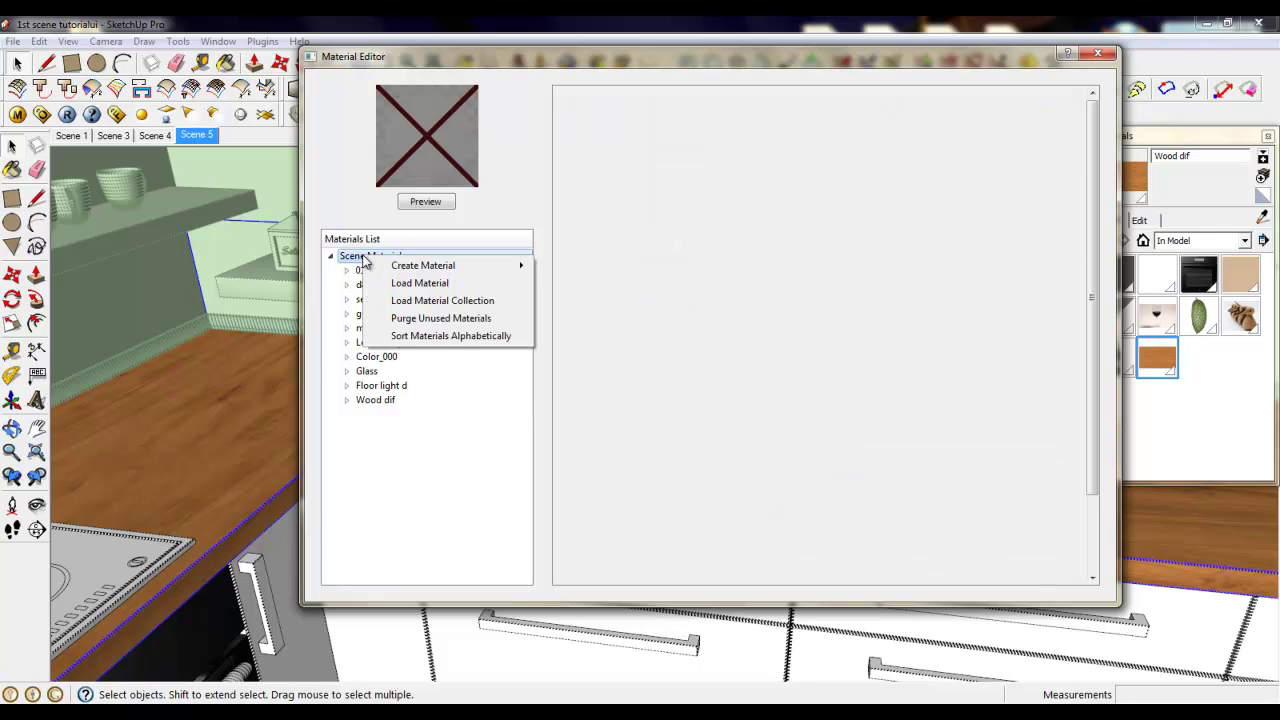
left_click(418, 283)
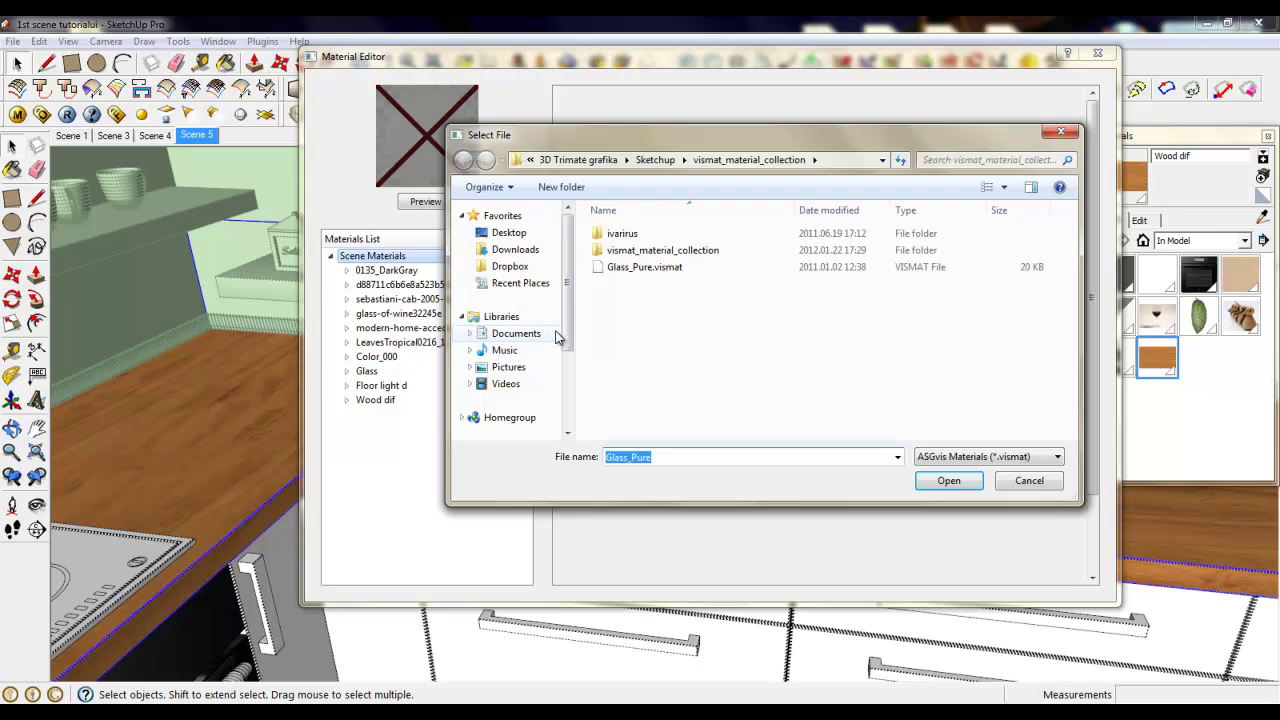
double_click(635, 253)
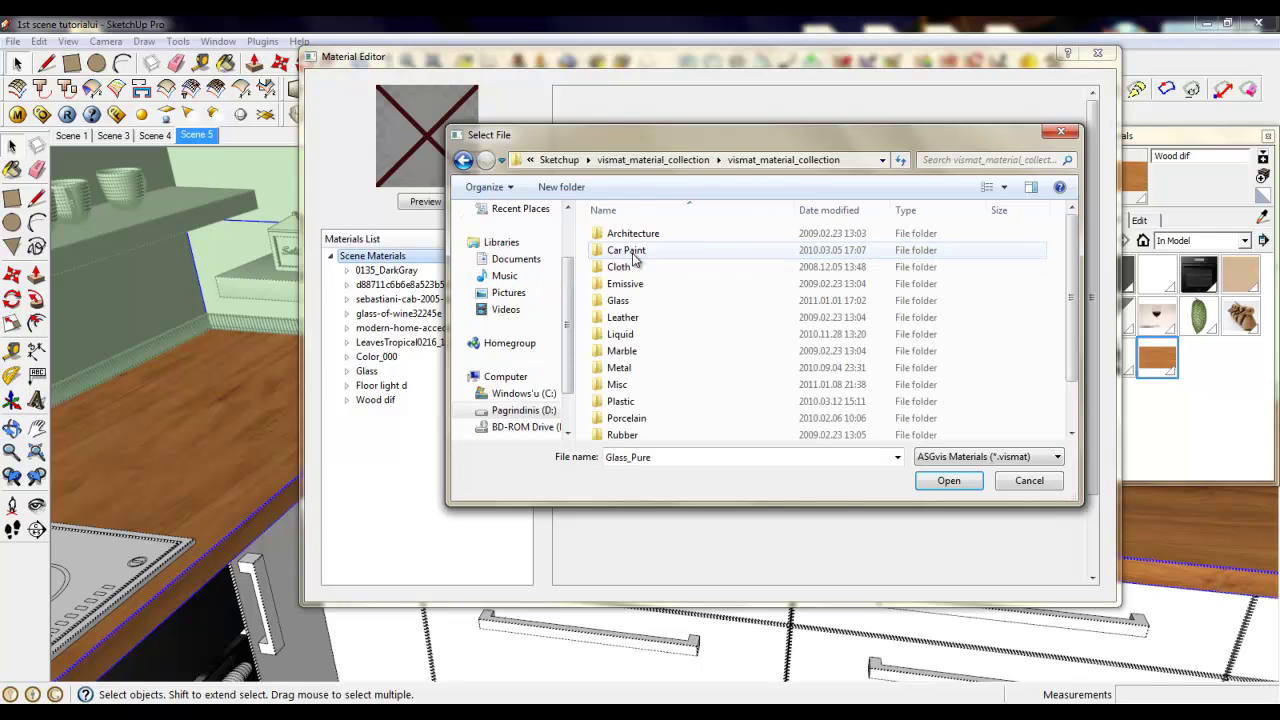
double_click(637, 369)
left_click(812, 271)
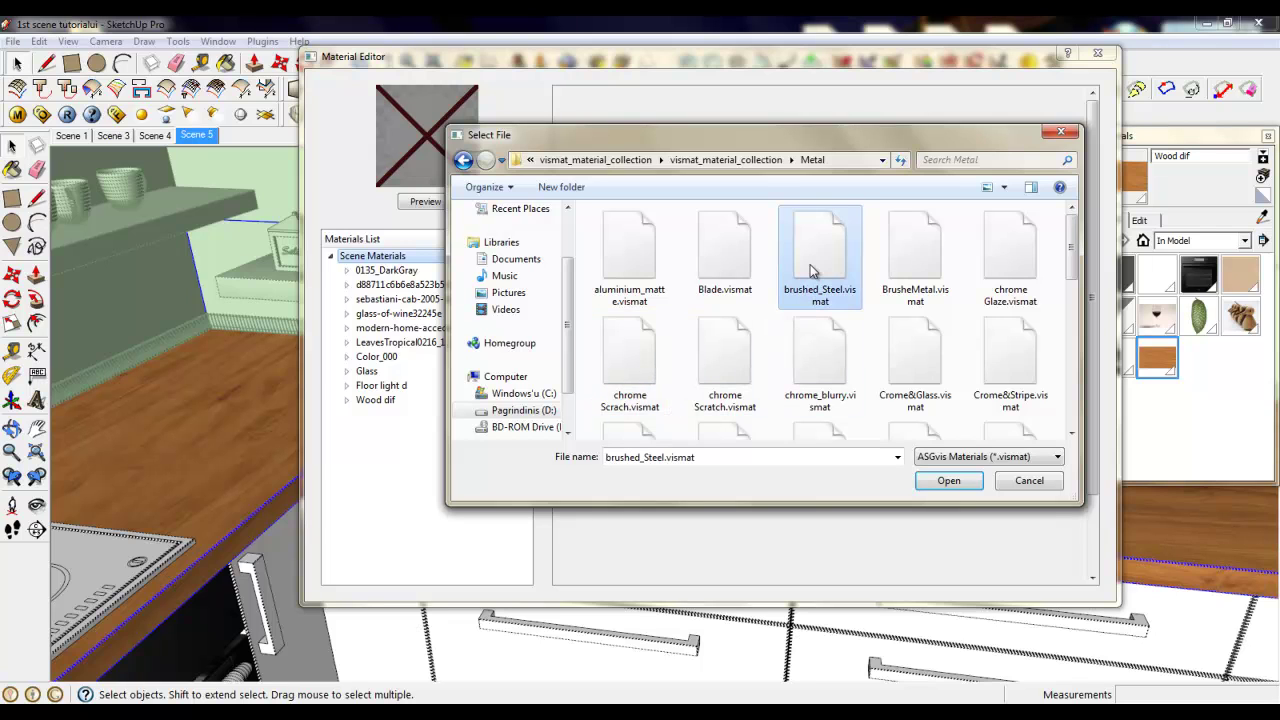
left_click(966, 482)
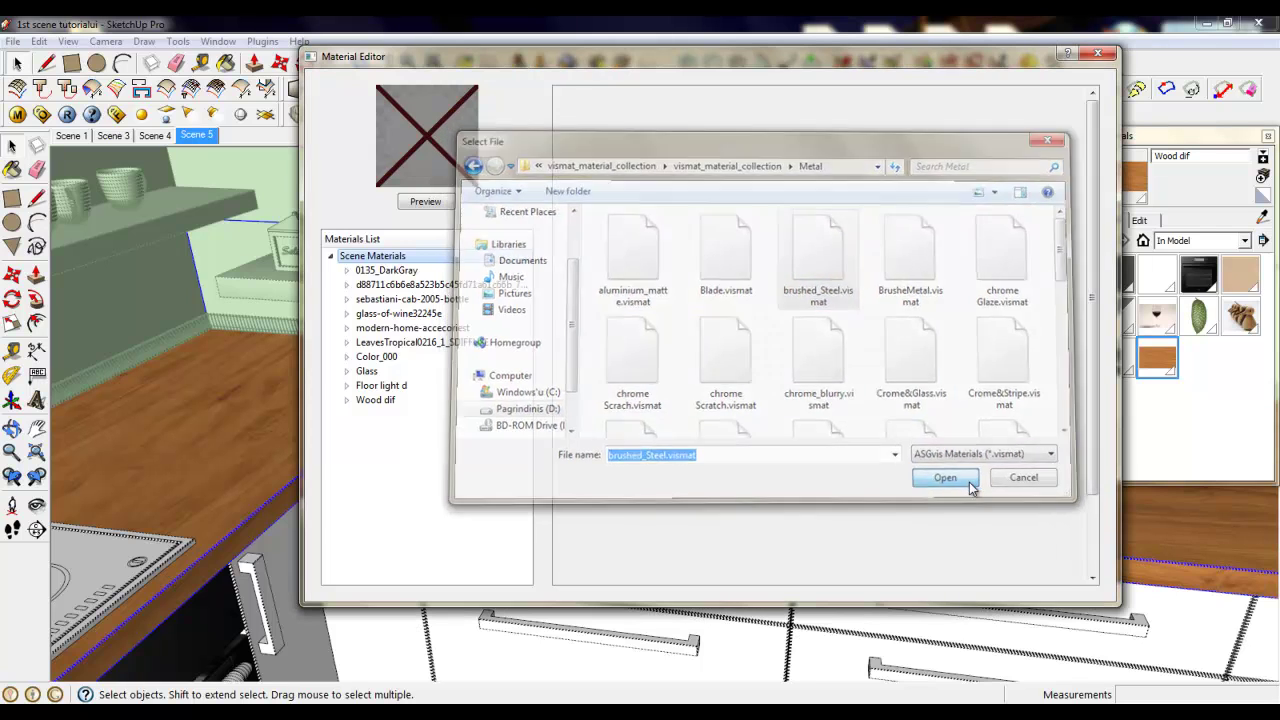
left_click(434, 413)
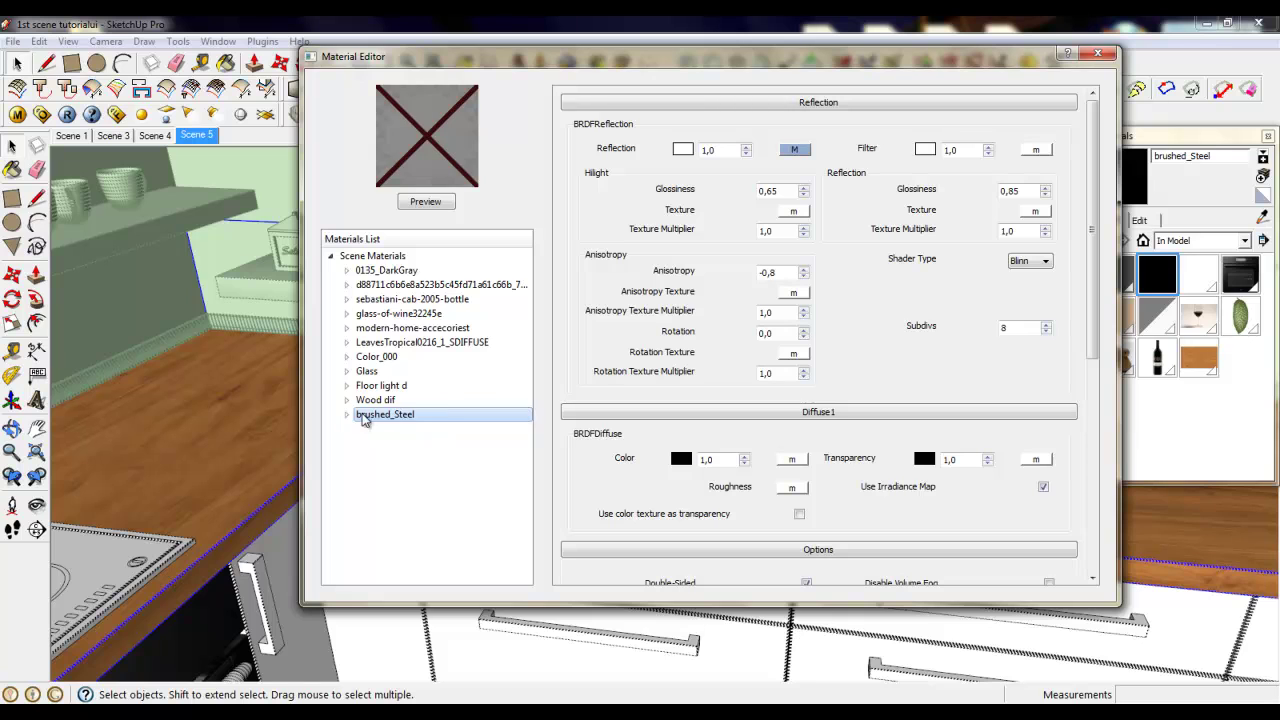
left_click(1160, 280)
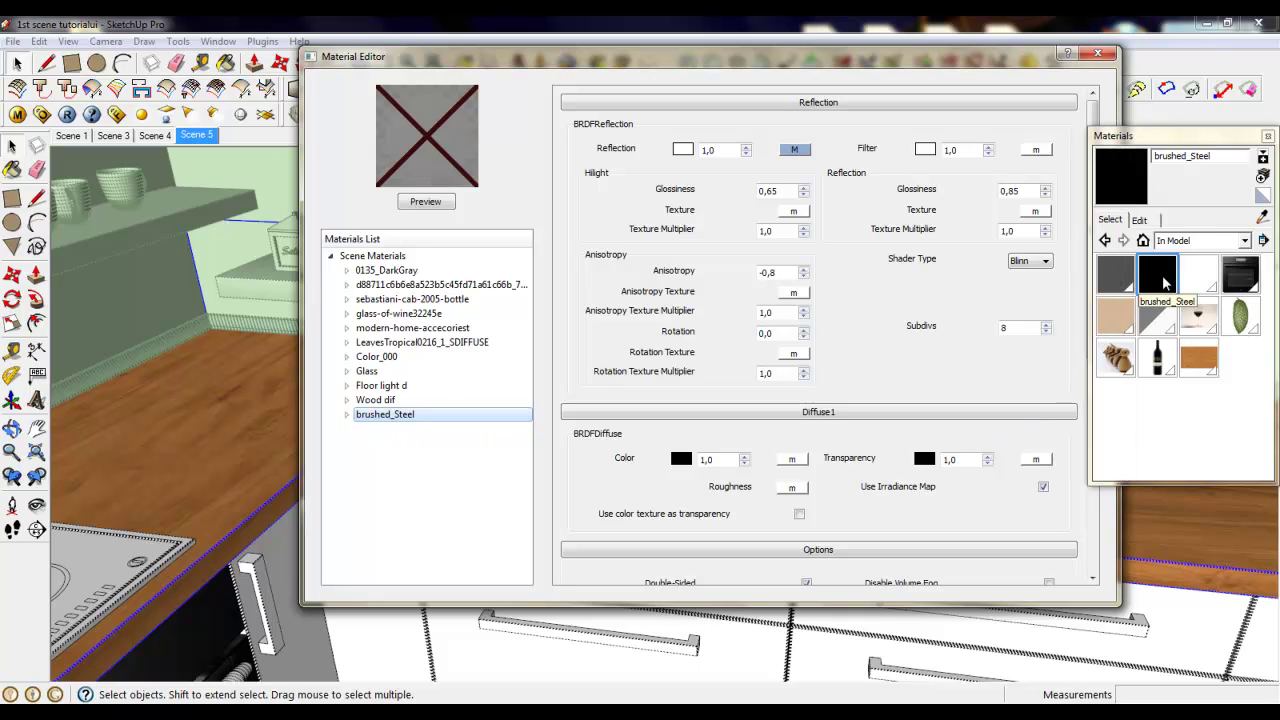
left_click(1098, 53)
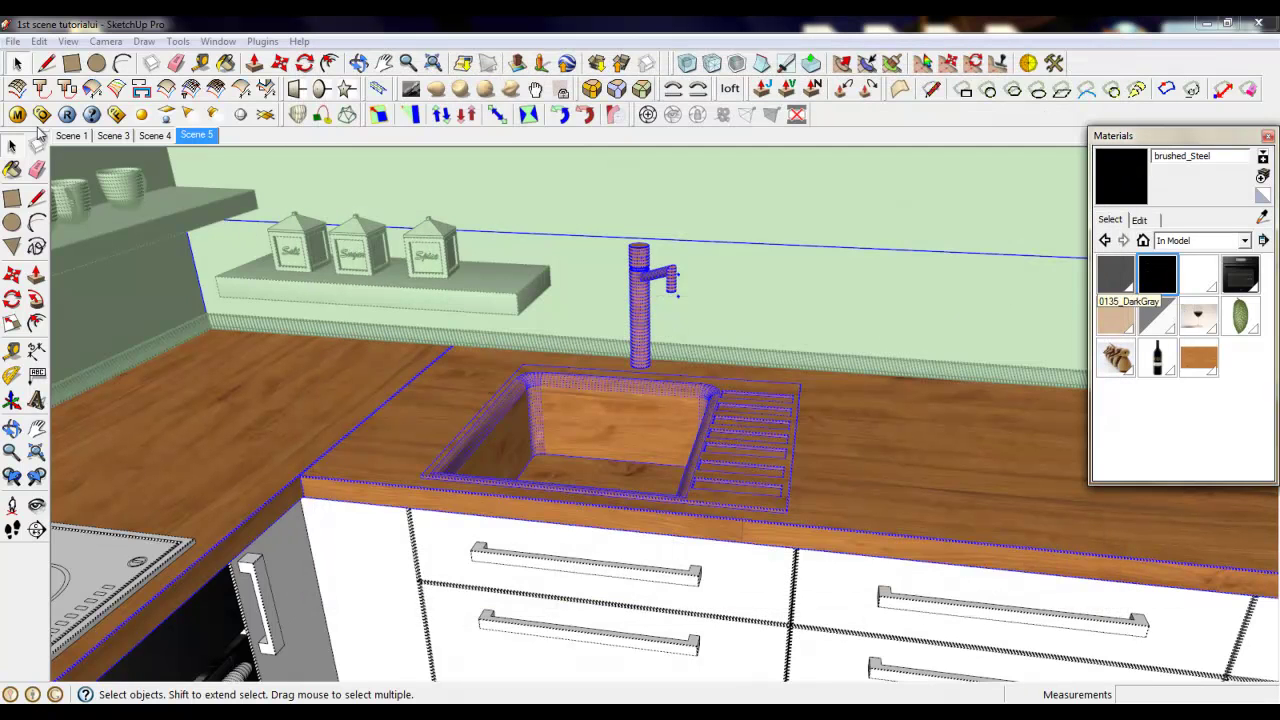
Open the sink group with all its faces selected and paint the basin and drainboard with brushed_Steel.
double_click(731, 473)
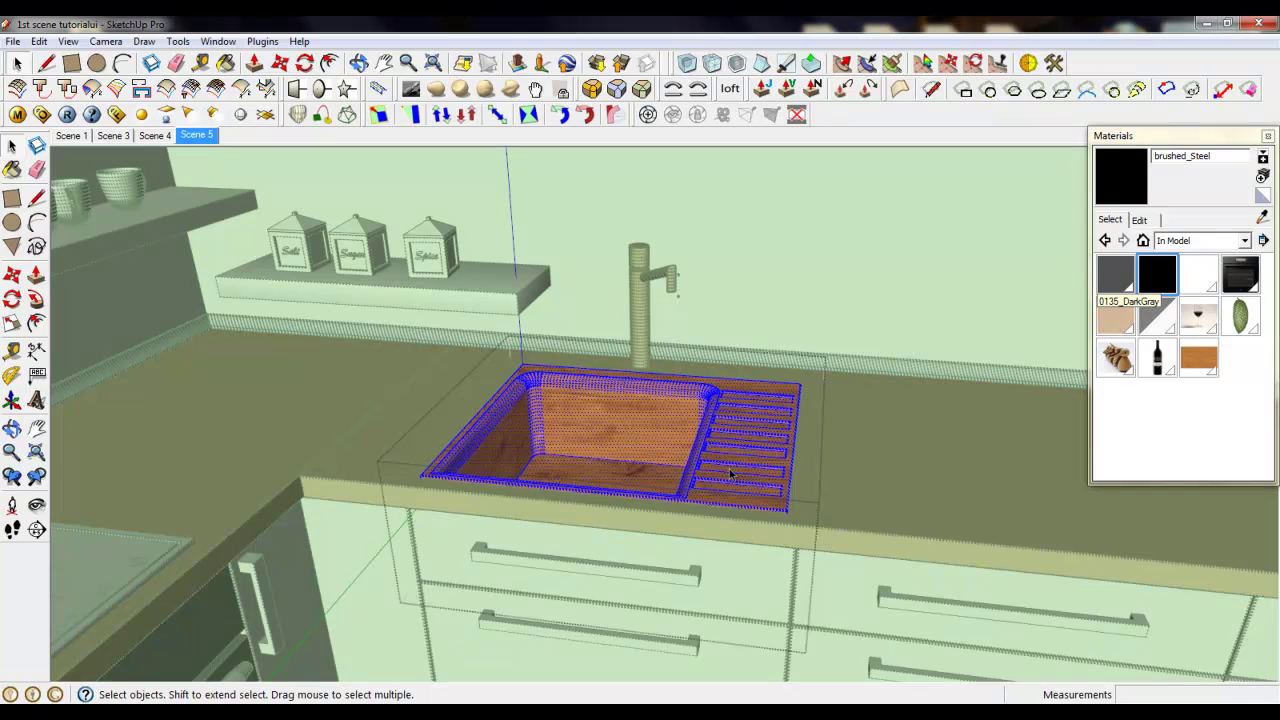
left_click(1157, 274)
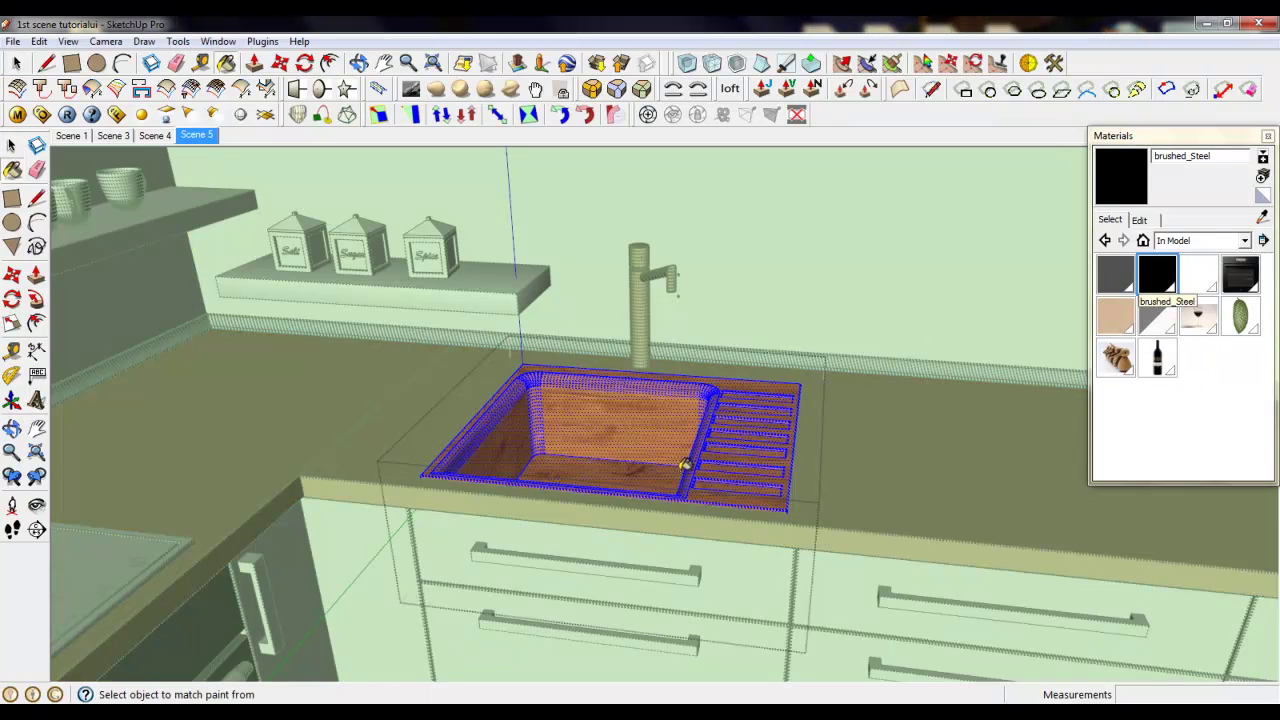
left_click(644, 426)
Open the faucet's spout group, select all its geometry and paint it with brushed_Steel.
scroll(574, 357, "up", 6)
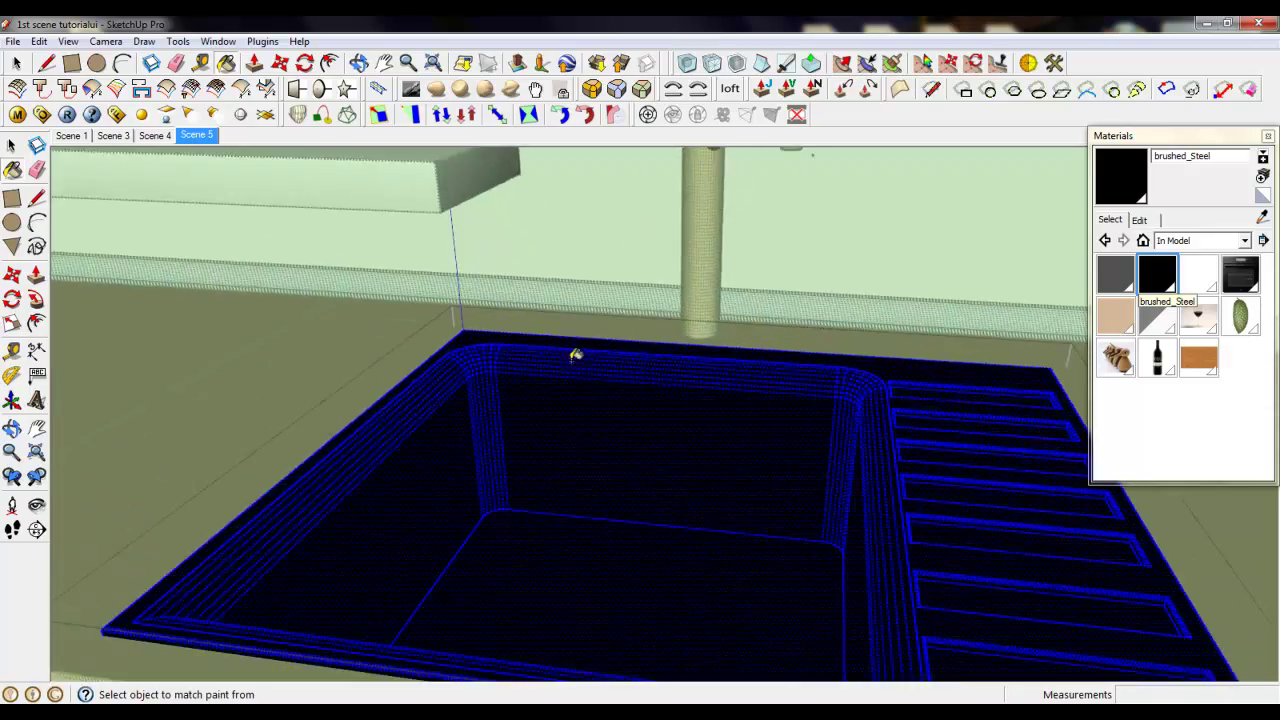
mouse_move(814, 397)
middle_mouse_down()
mouse_move(453, 427)
mouse_move(866, 446)
mouse_move(783, 236)
mouse_move(783, 259)
middle_mouse_up()
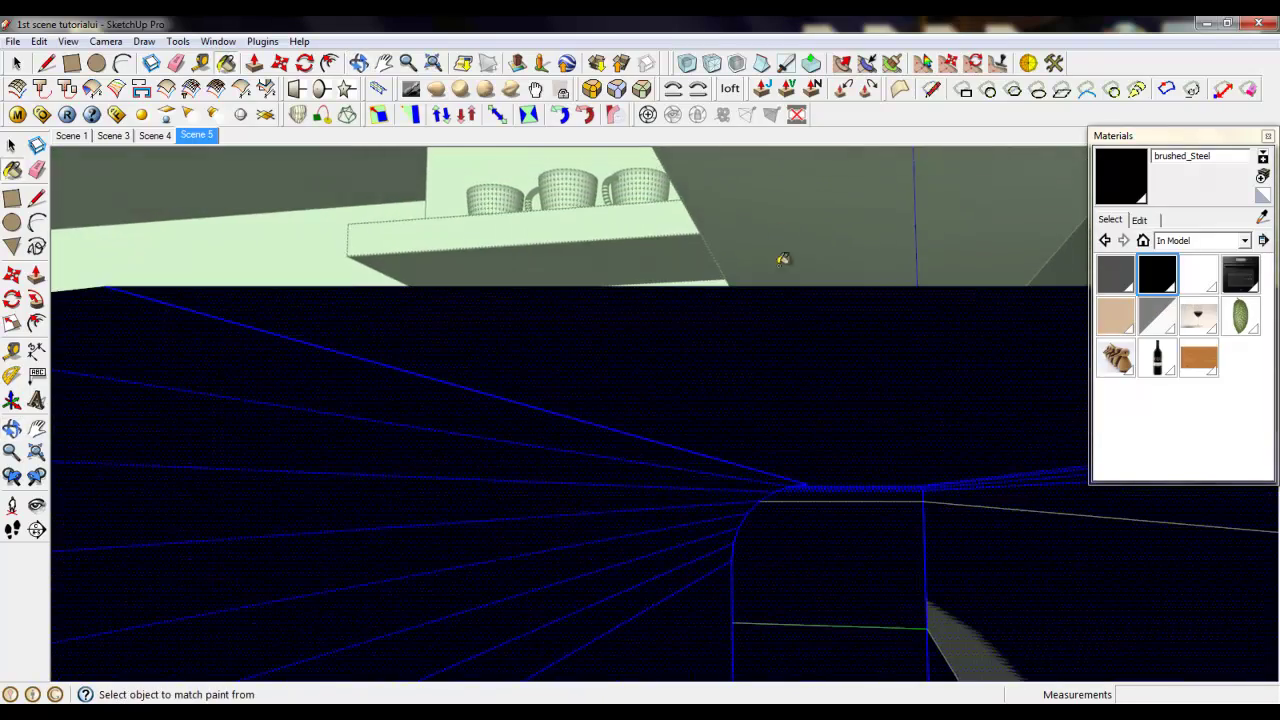
middle_click_drag(821, 434, 449, 457)
scroll(594, 545, "down", 6)
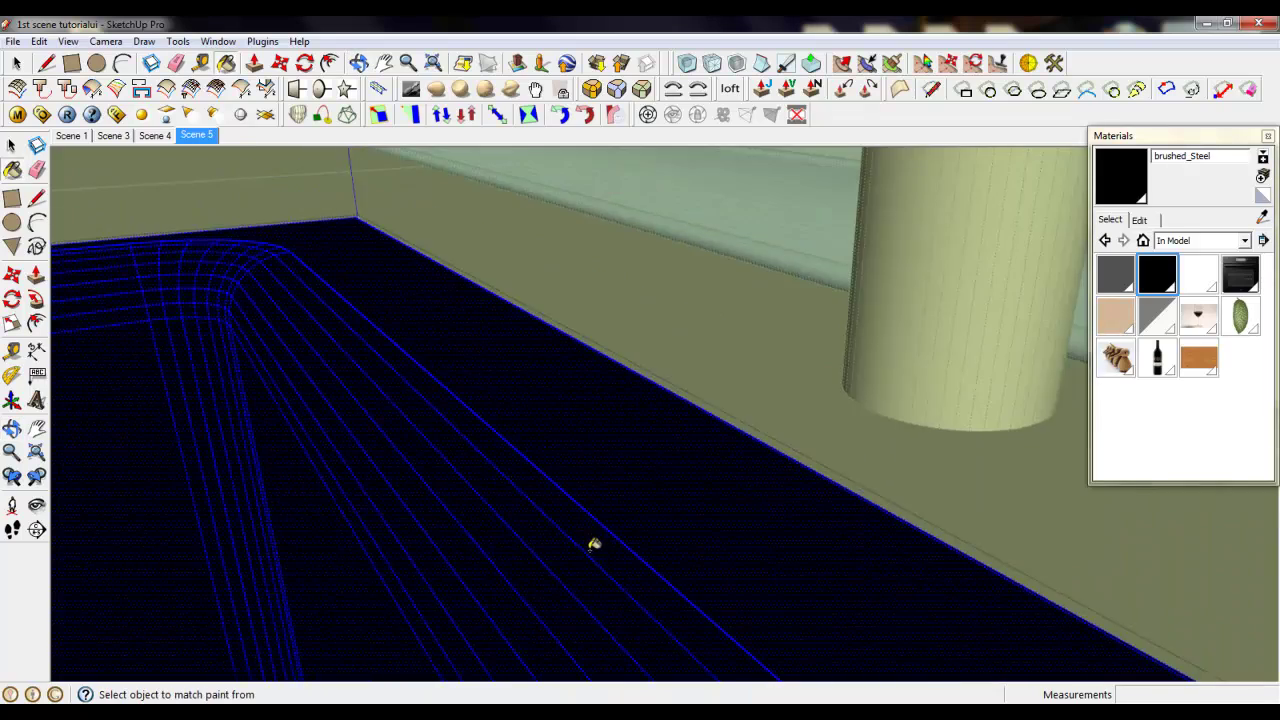
scroll(620, 545, "down", 5)
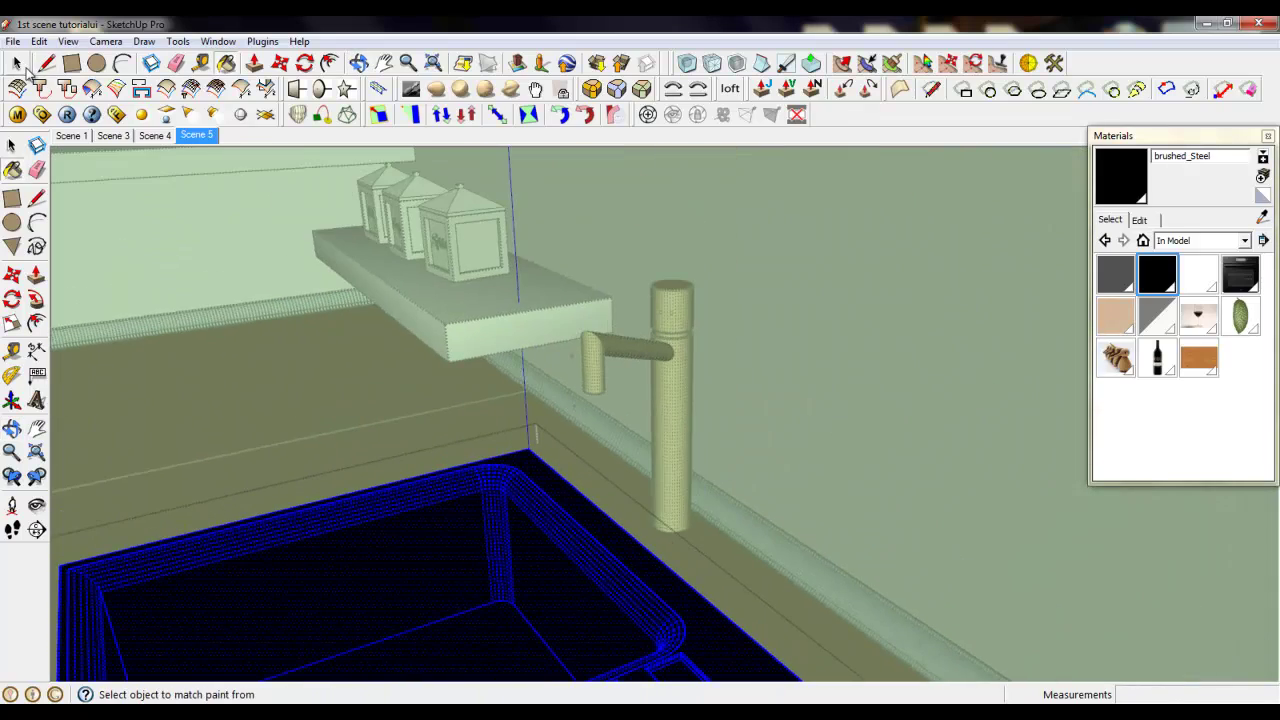
left_click(16, 62)
double_click(654, 346)
left_click(654, 346)
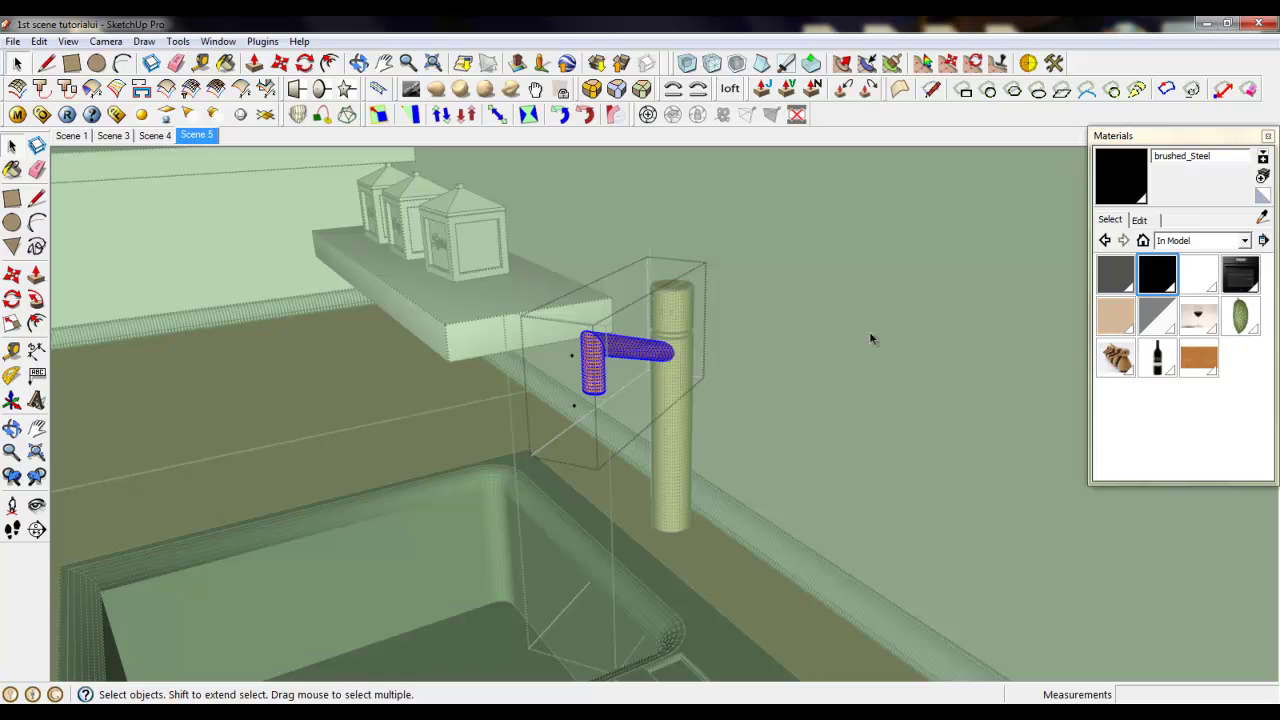
left_click(1168, 286)
left_click(600, 346)
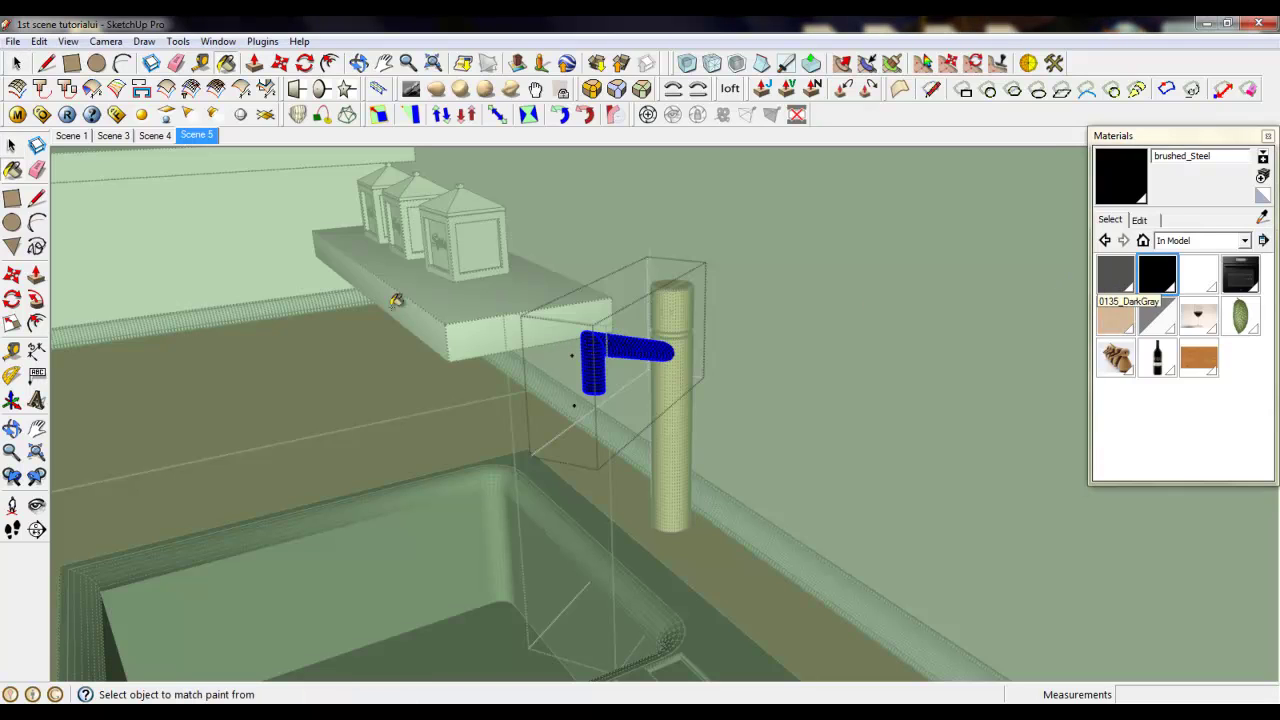
Leave the spout group, open the faucet's body group and paint all of its connected faces with brushed_Steel.
left_click(17, 64)
left_click(665, 412)
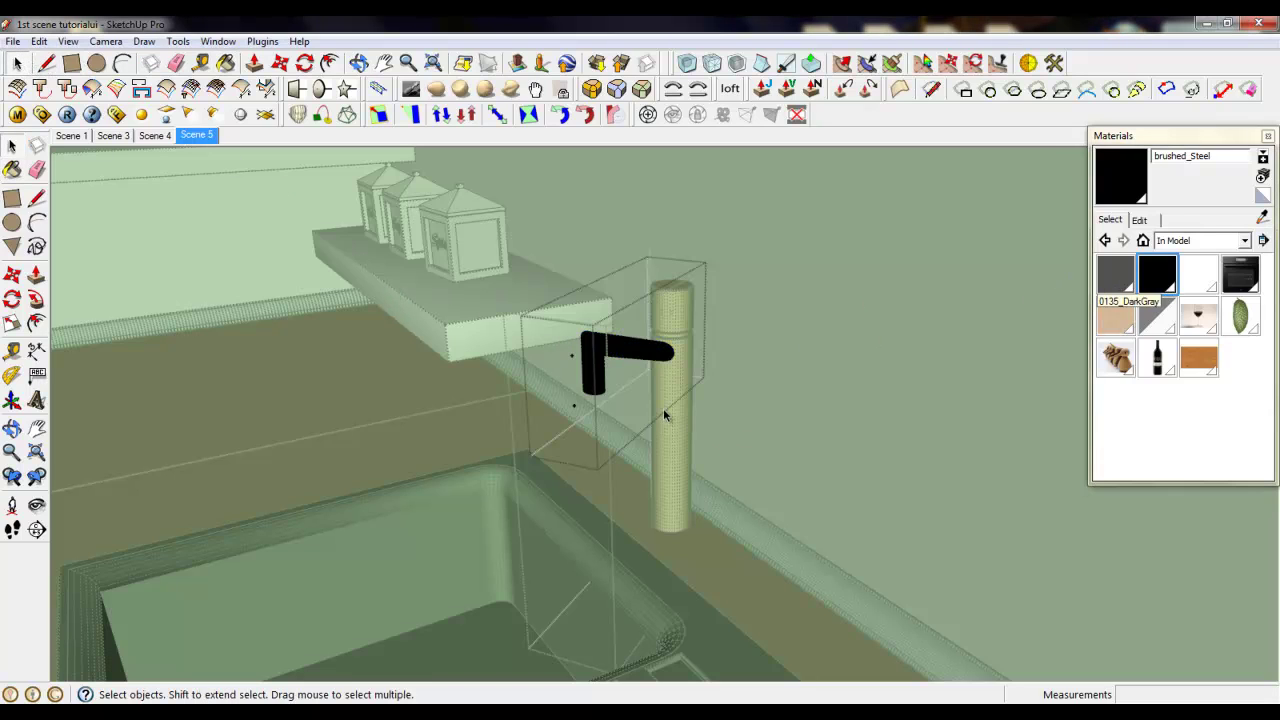
right_click(672, 396)
left_click(700, 405)
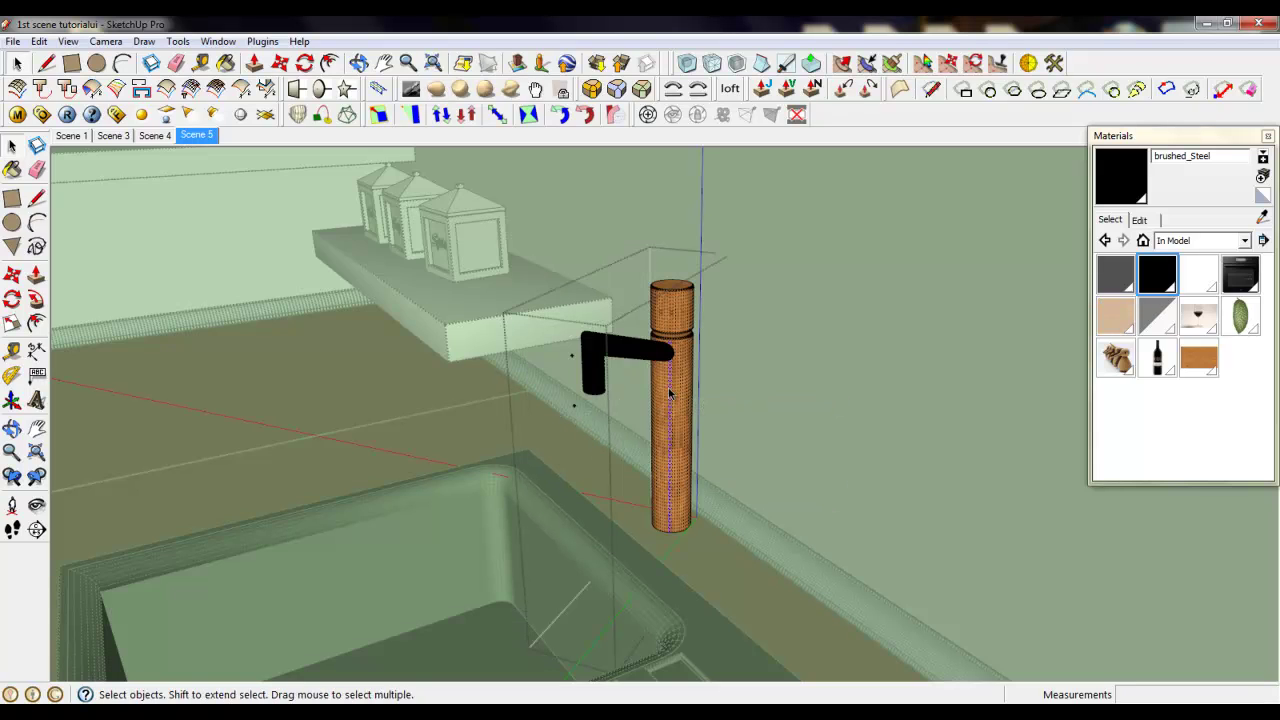
left_click(672, 396)
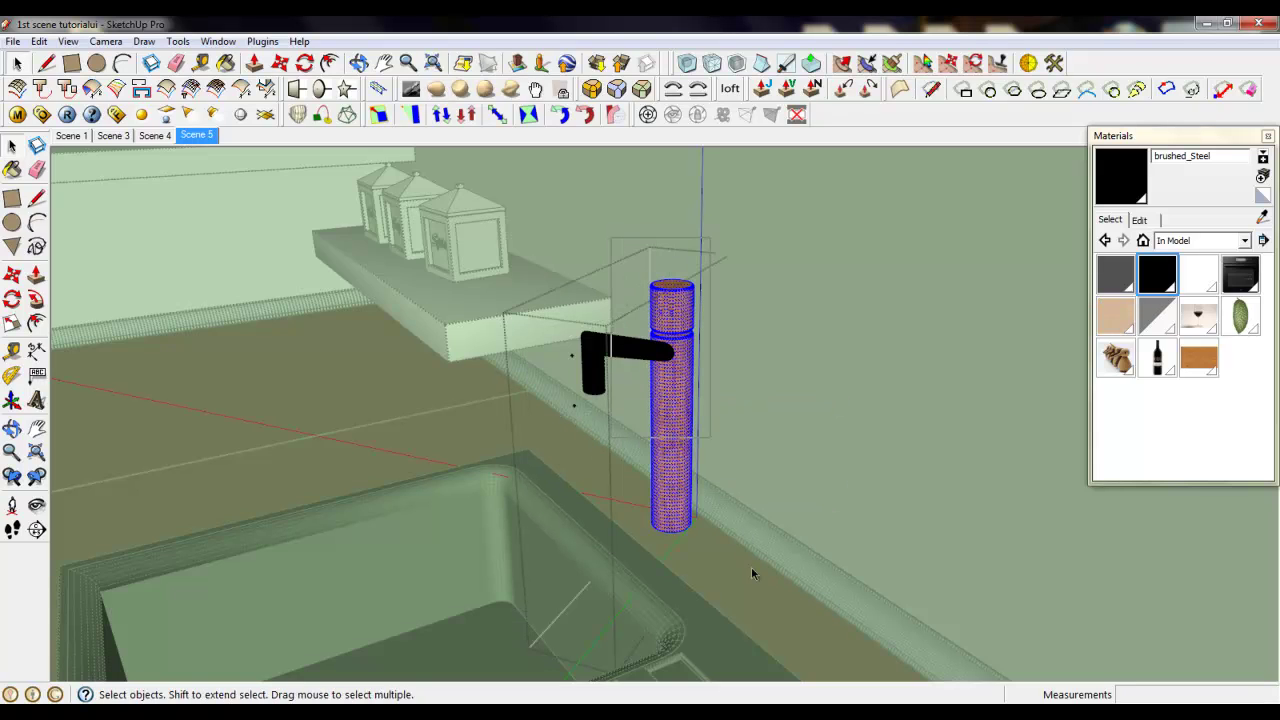
left_click(1142, 285)
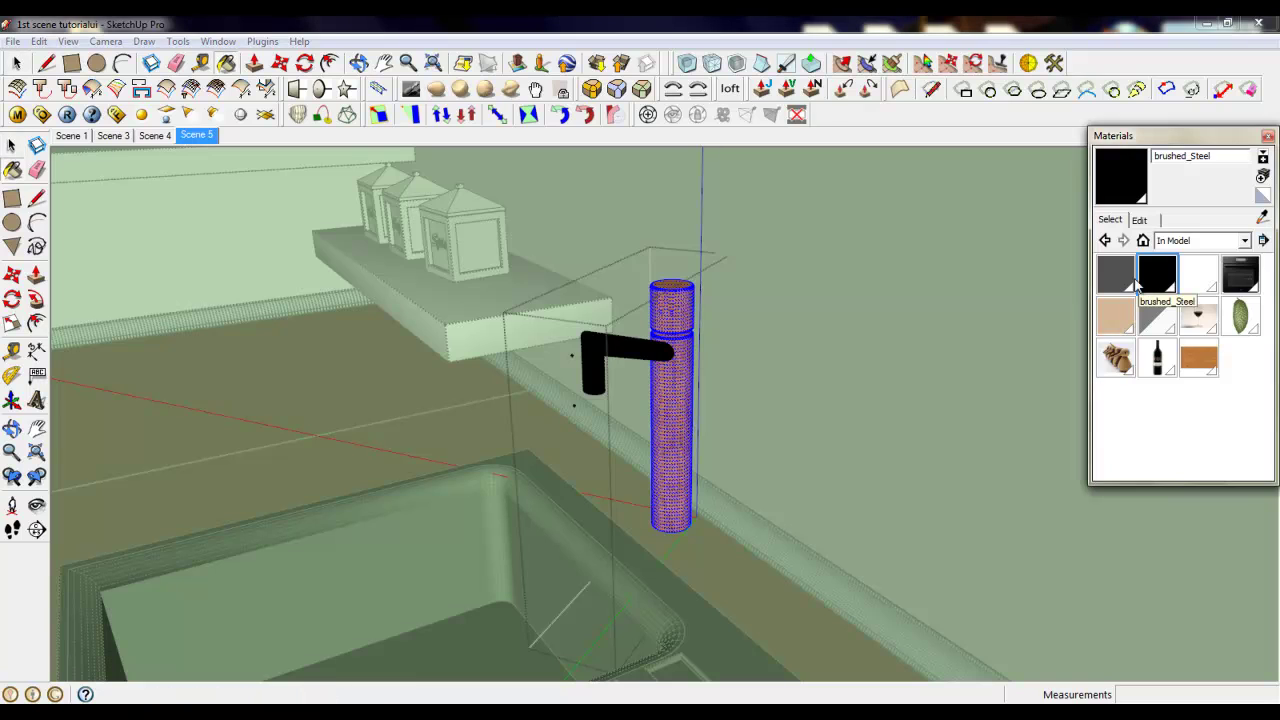
left_click(673, 317)
Select each of the two small square indicator faces on the faucet's upper cylinder in turn.
scroll(672, 302, "up", 6)
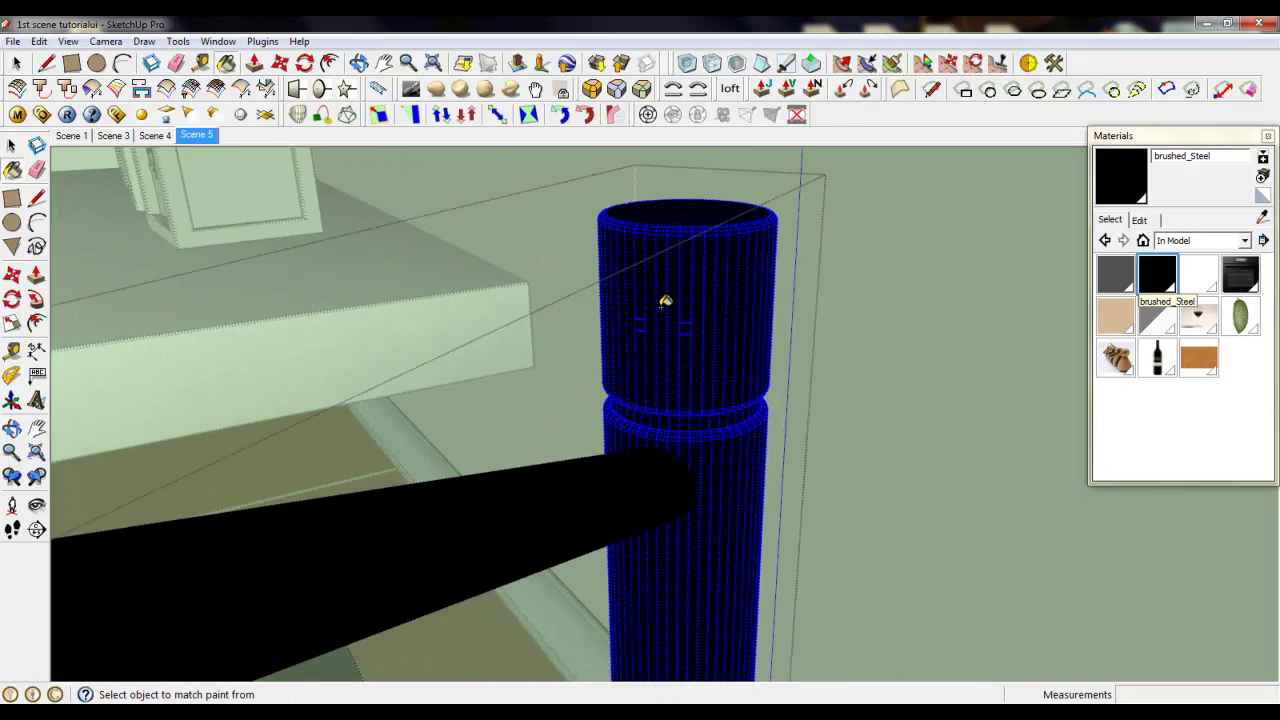
key("space")
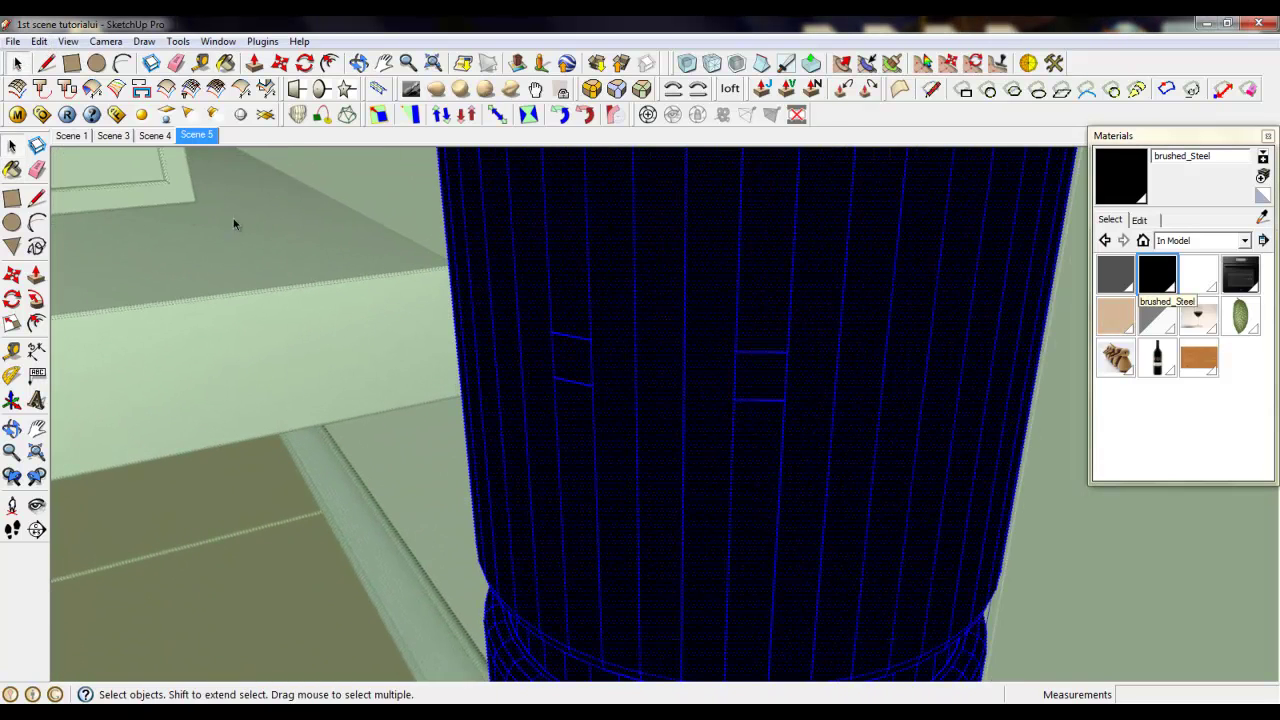
left_click(564, 363)
left_click(753, 377)
Toggle the display of hidden geometry off and back on.
left_click(68, 41)
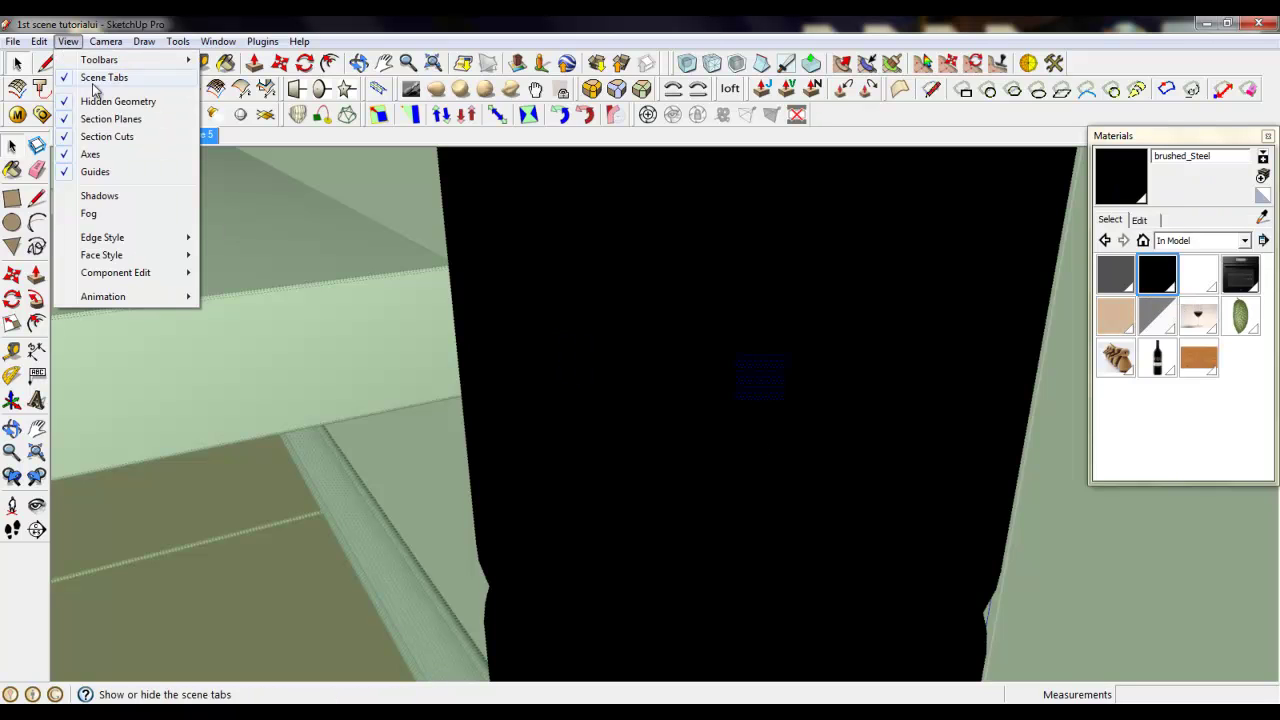
left_click(105, 101)
left_click(68, 41)
left_click(105, 101)
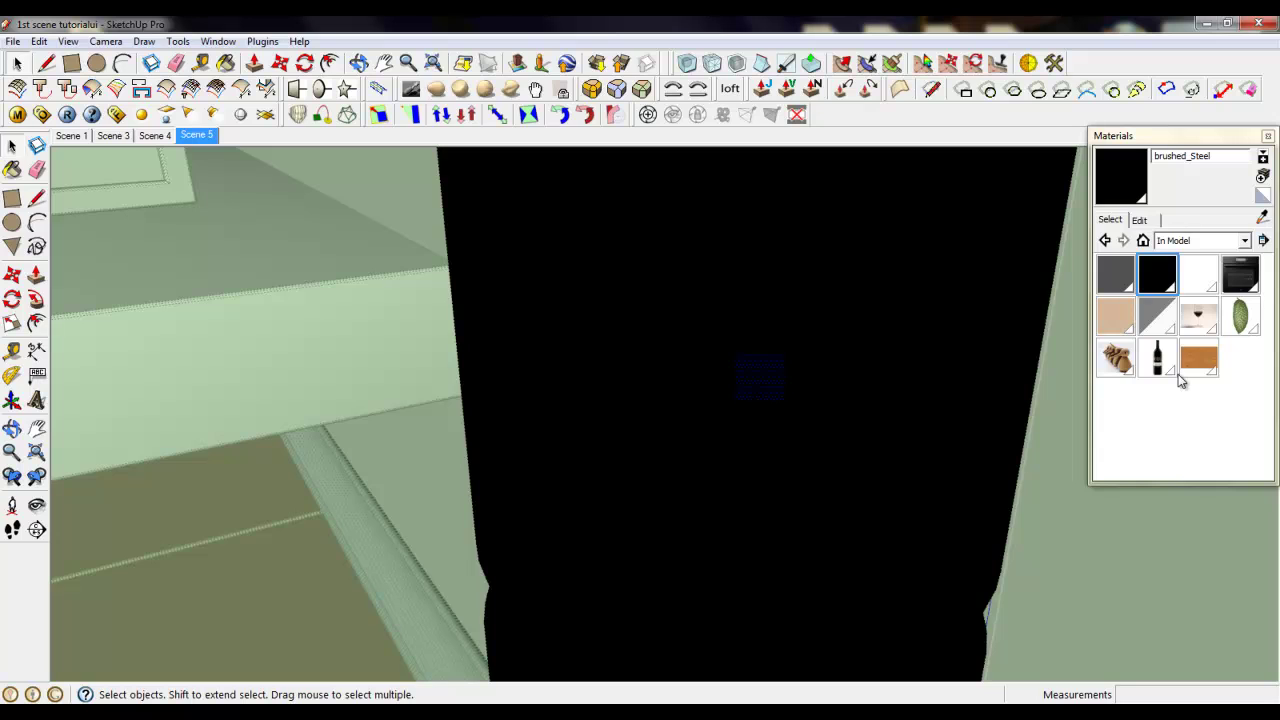
Paint the selected small square face on the faucet's upper cylinder red with Color_A01 from the Colors library.
left_click(1195, 240)
left_click(1186, 330)
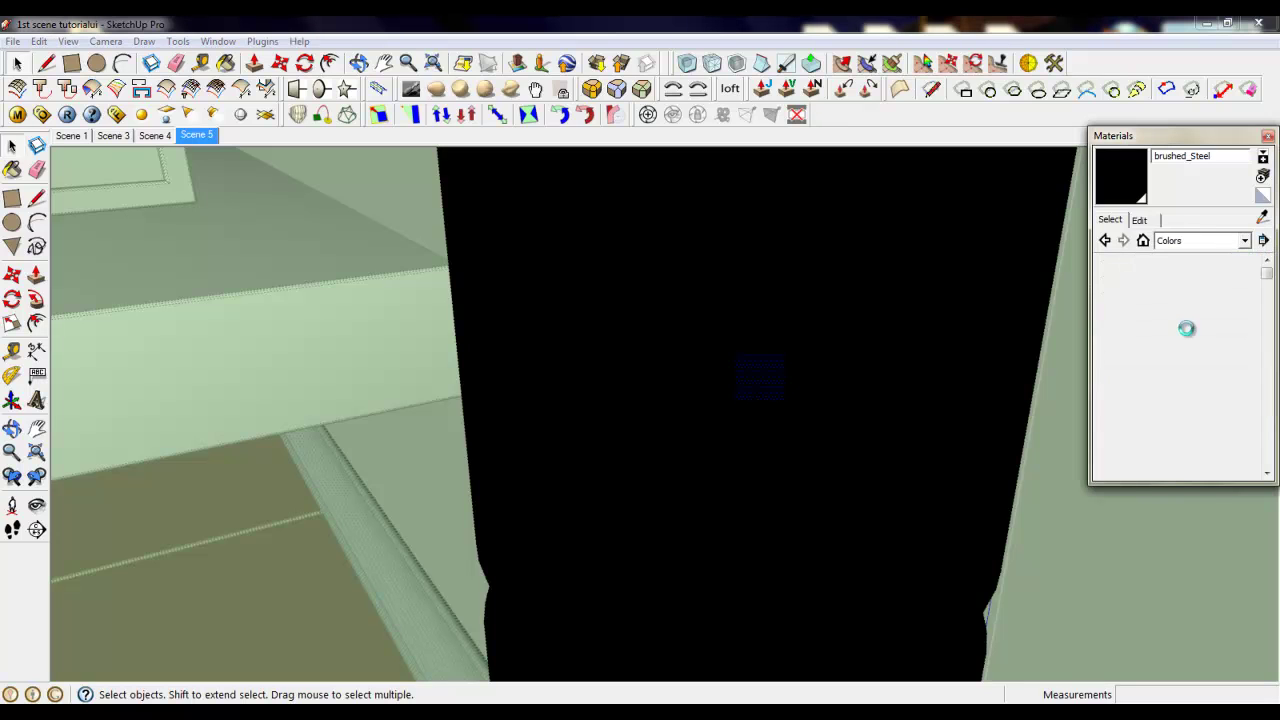
left_click(1196, 358)
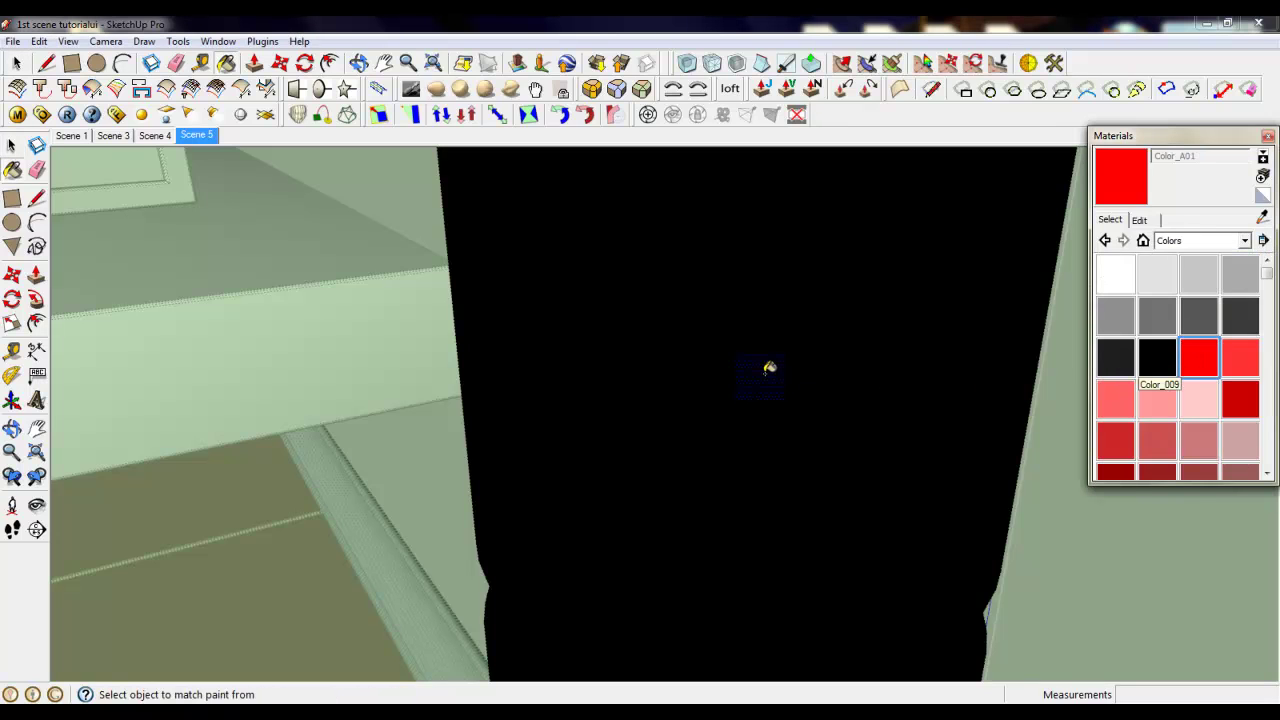
left_click(769, 367)
Paint the other small square face on the faucet's upper cylinder blue with Color_I01.
left_click_drag(1267, 278, 1273, 399)
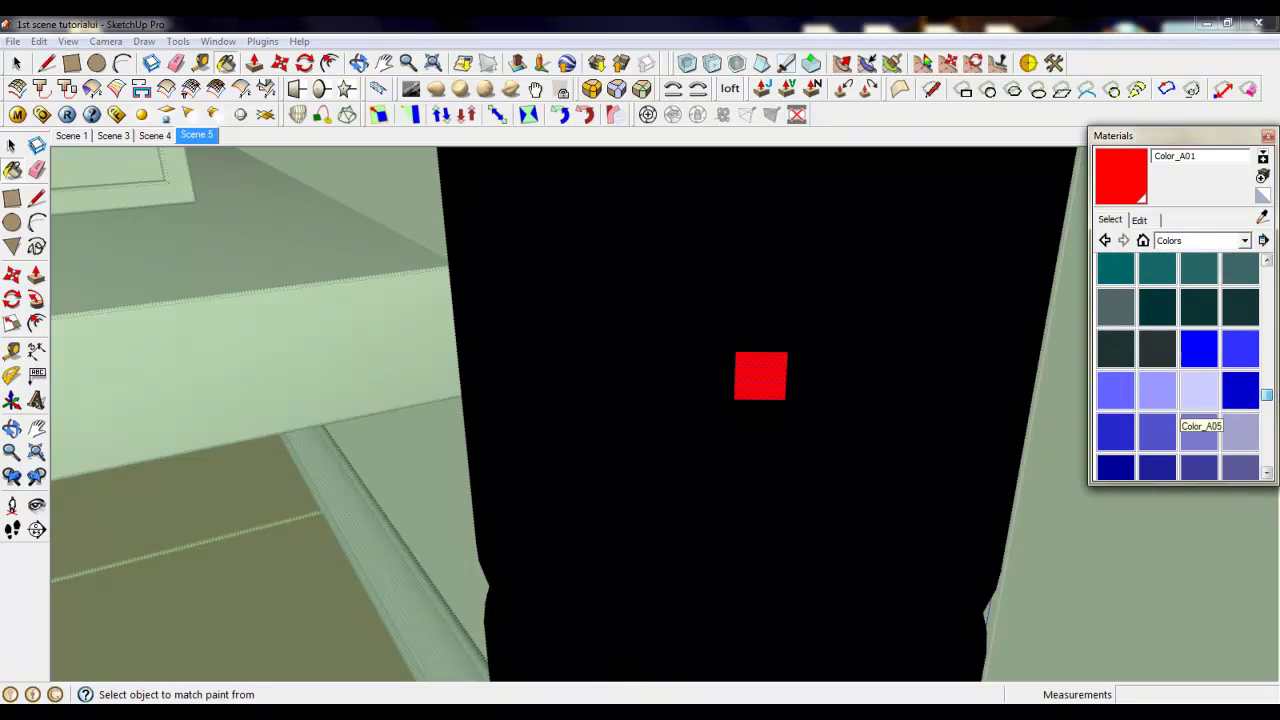
scroll(1237, 363, "down", 1)
left_click(1203, 320)
left_click(586, 358)
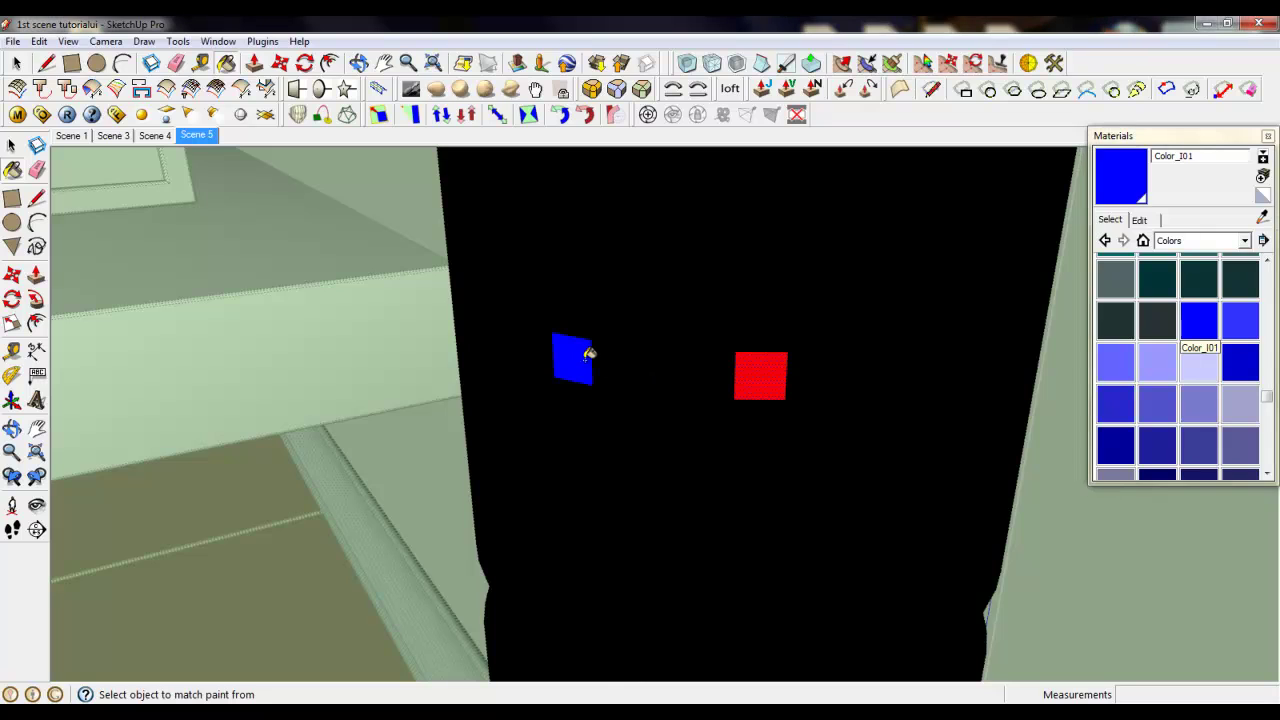
scroll(700, 330, "down", 8)
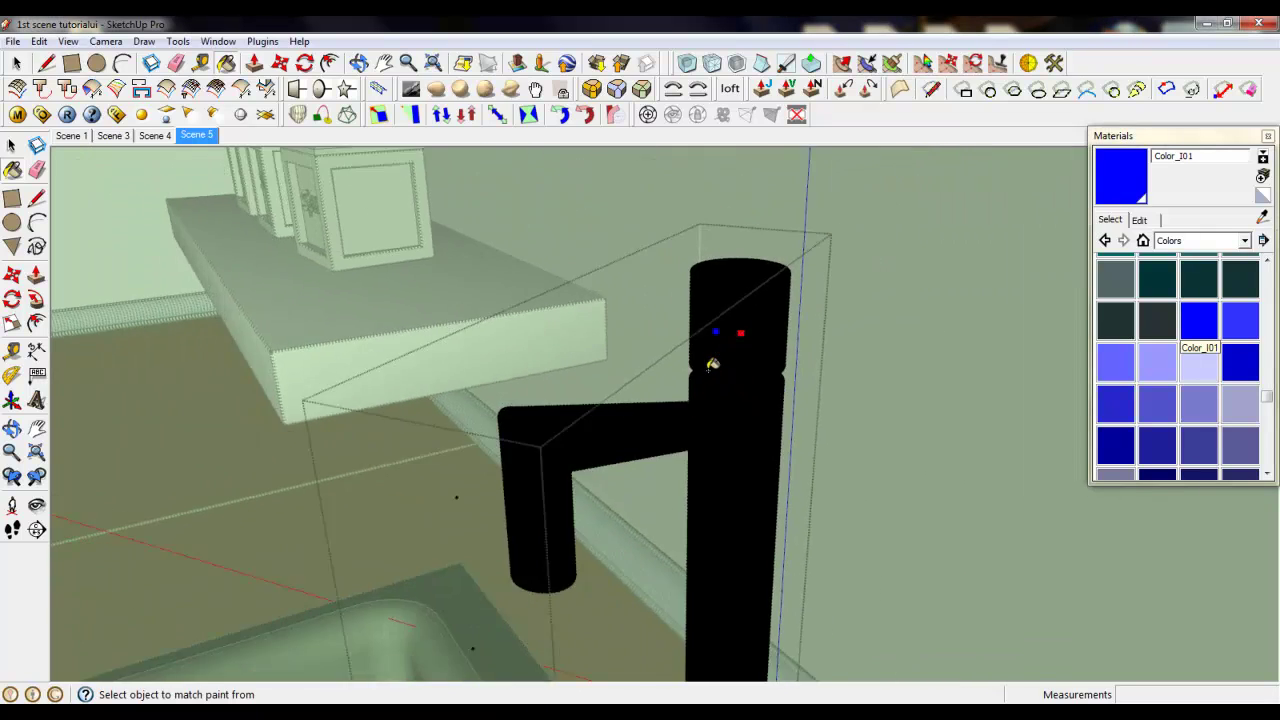
Close the faucet's group and its parent group, and return to selecting objects.
middle_click_drag(711, 366, 946, 337)
scroll(905, 267, "down", 6)
right_click(768, 269)
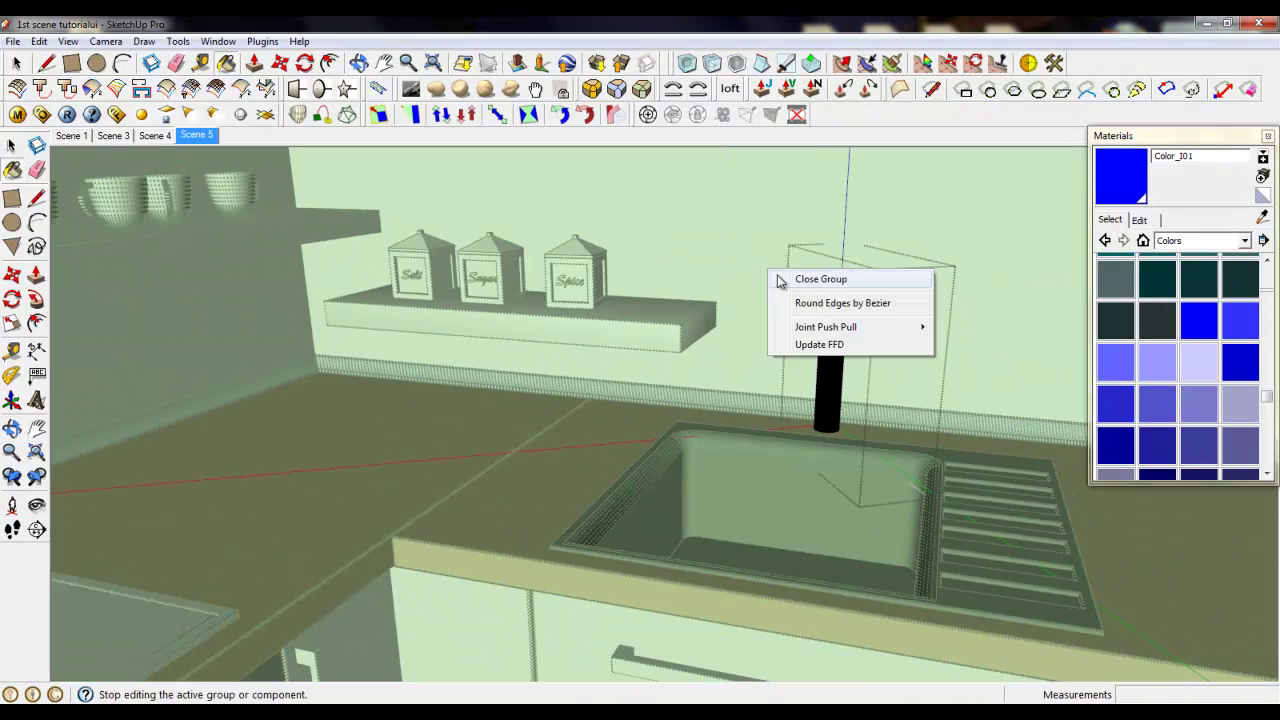
left_click(779, 280)
scroll(912, 322, "down", 5)
right_click(782, 258)
left_click(800, 266)
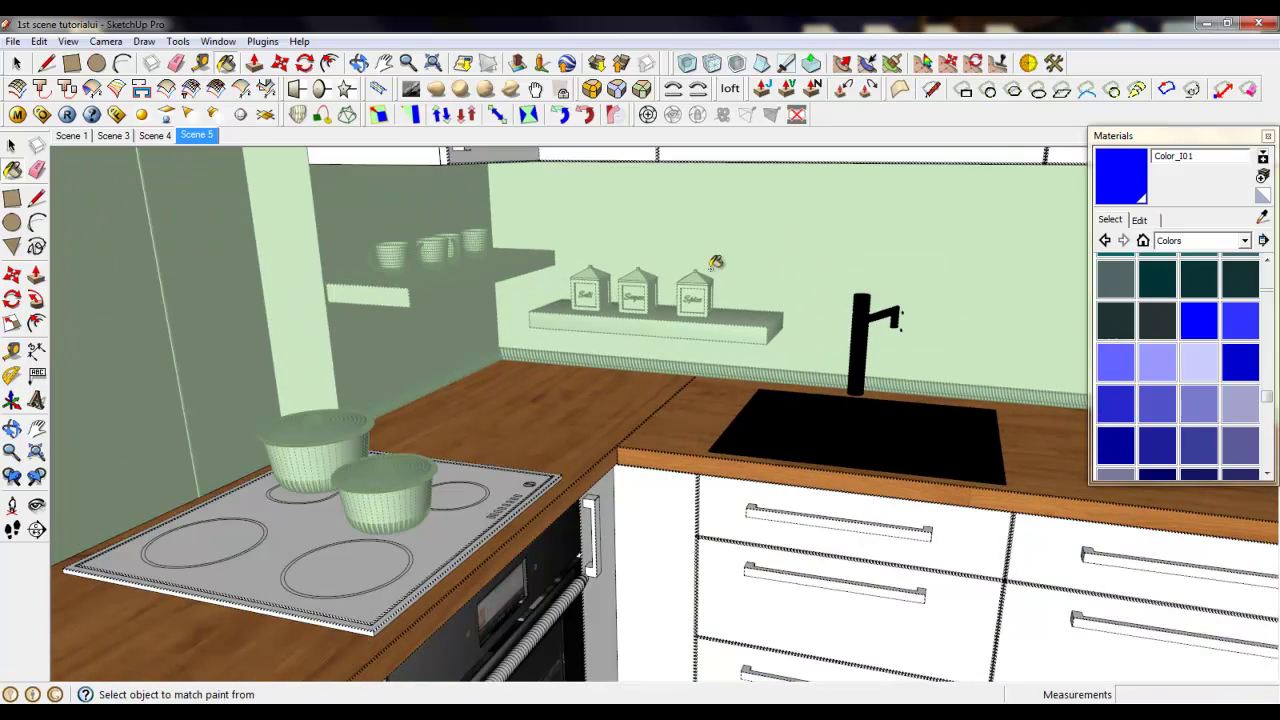
left_click(12, 146)
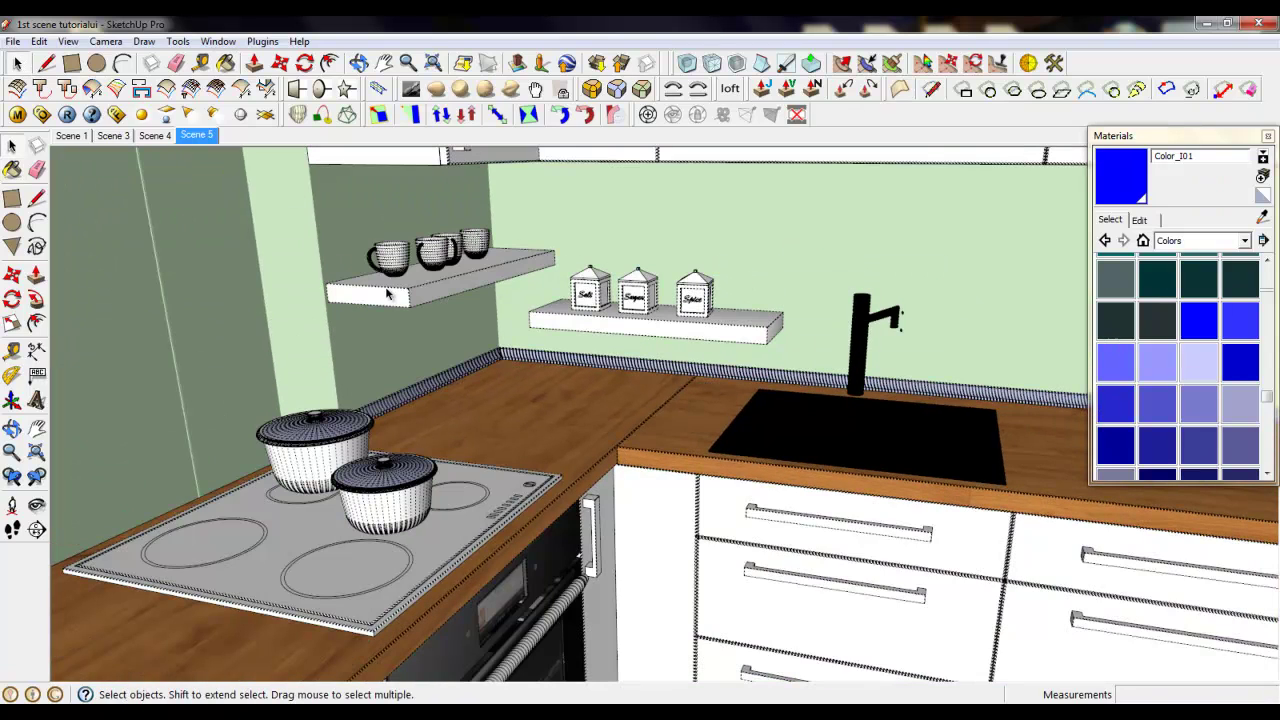
Examine the wall shelves, upper cabinets and cooktop area, selecting individual objects along the way.
left_click(390, 292)
left_click(584, 320)
scroll(648, 412, "down", 2)
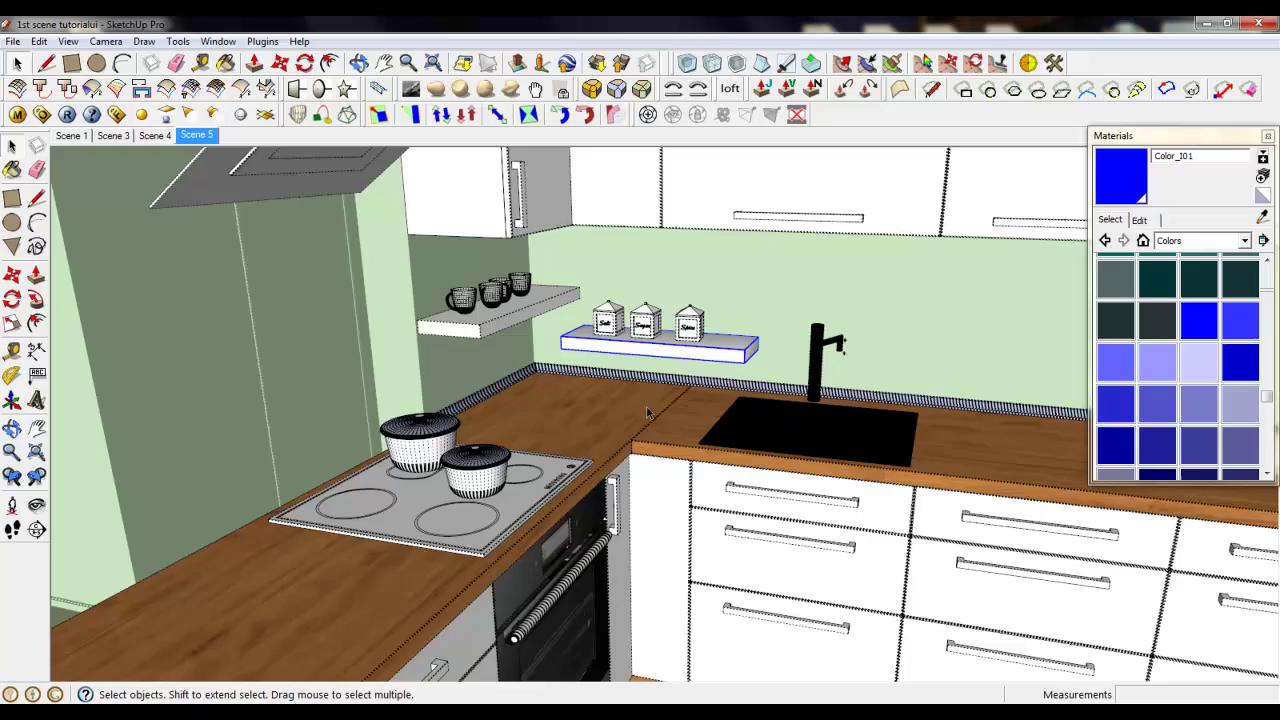
scroll(465, 196, "up", 2)
left_click(466, 197)
scroll(586, 425, "down", 5)
middle_click_drag(586, 425, 626, 490)
scroll(656, 531, "up", 5)
scroll(656, 531, "down", 2)
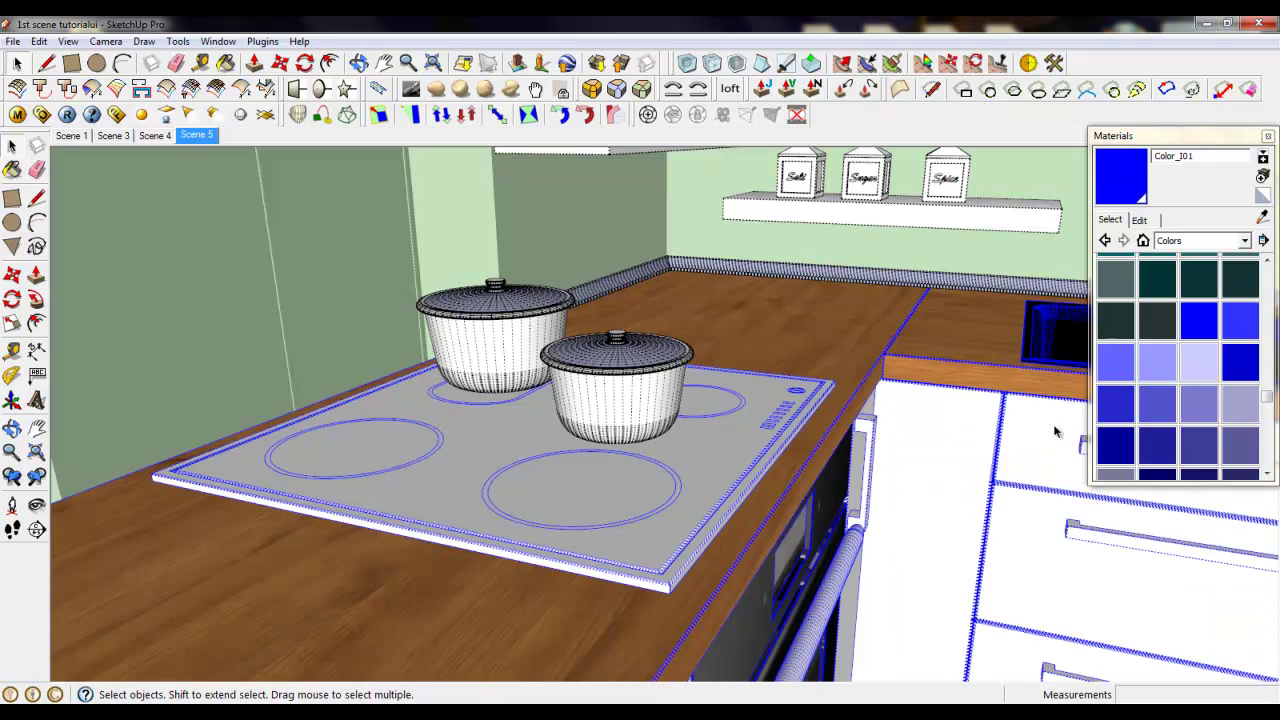
Open the vertical door handle beside the oven for editing and paint it with the in-model brushed_Steel material.
scroll(1055, 432, "up", 5)
left_click(661, 412)
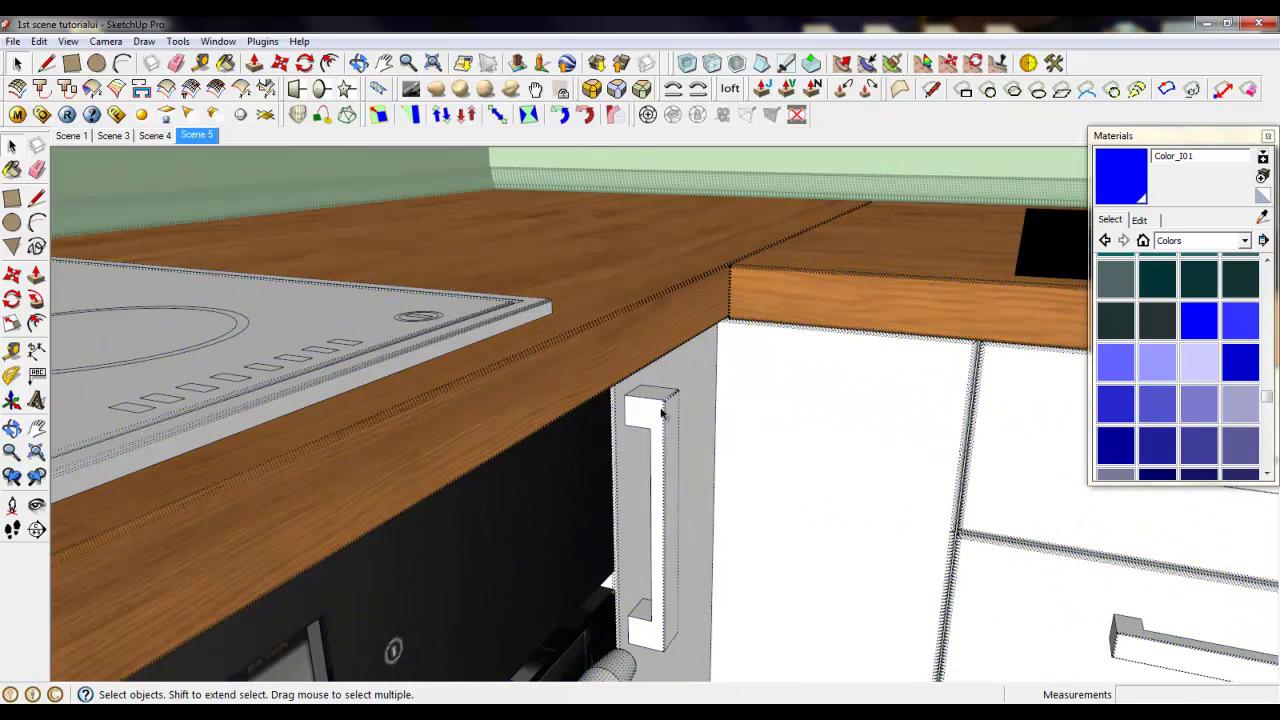
double_click(661, 412)
scroll(640, 398, "down", 3)
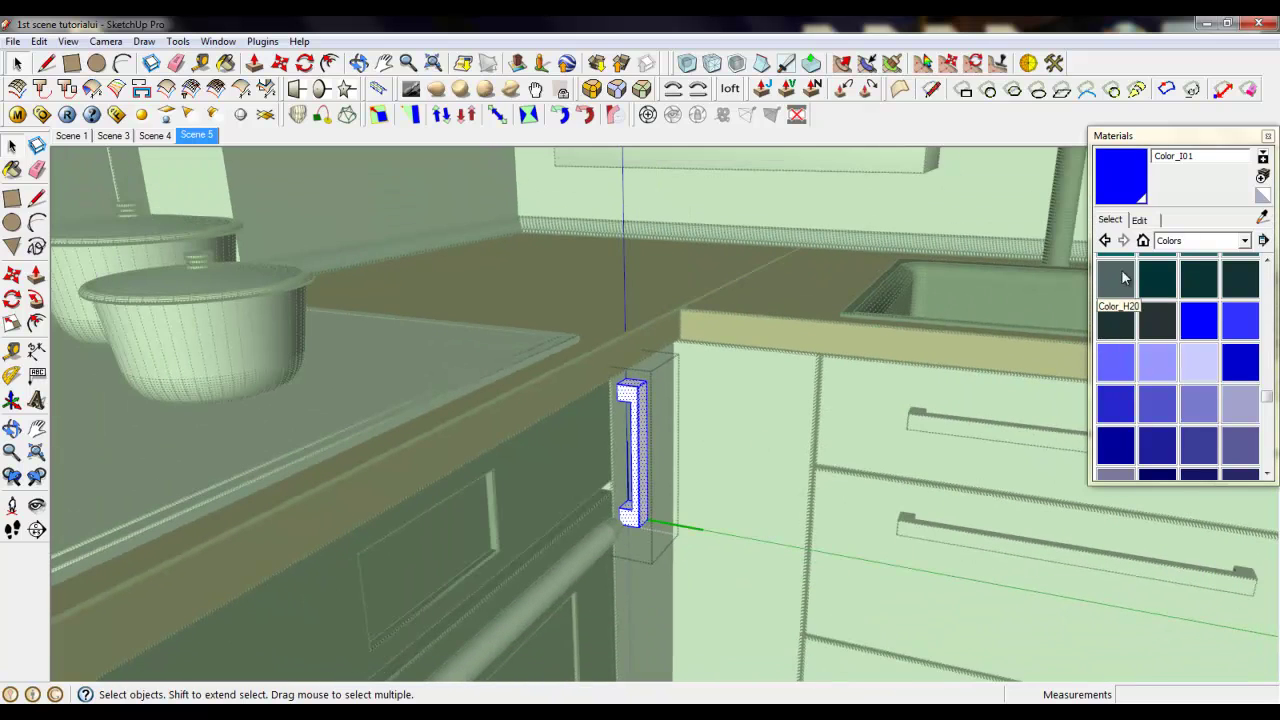
left_click(1144, 240)
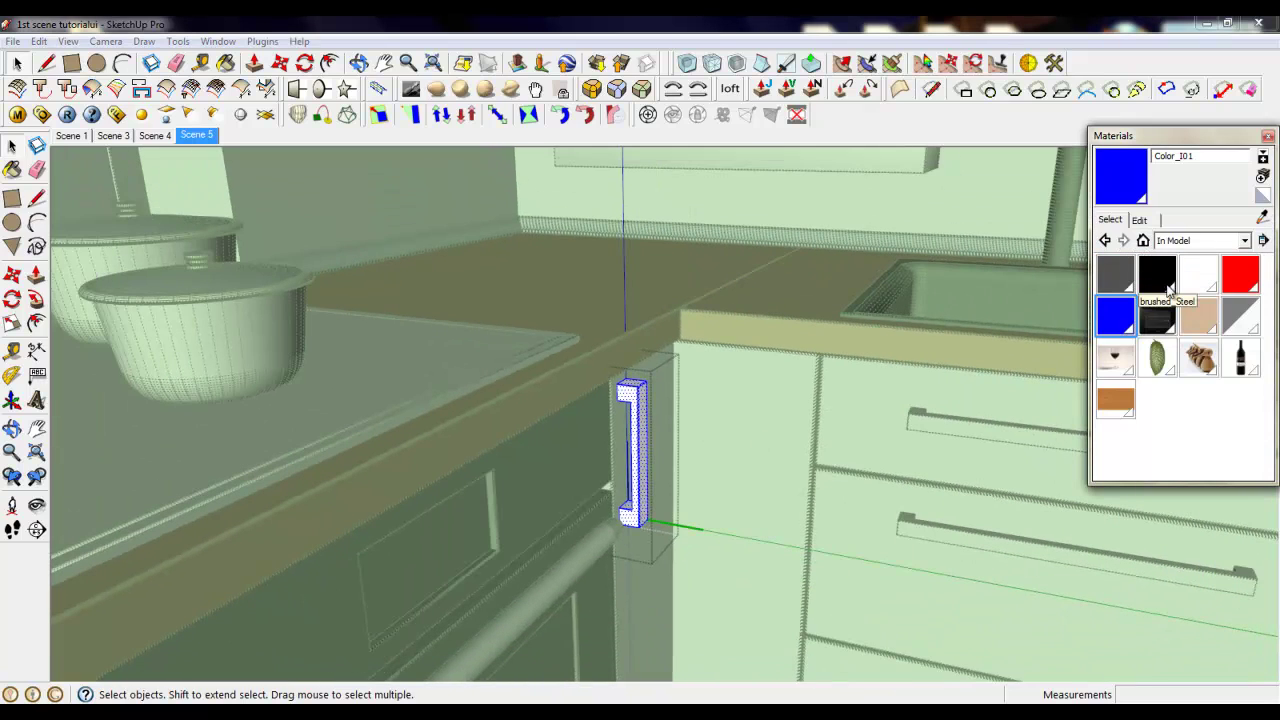
left_click(1157, 275)
left_click(643, 388)
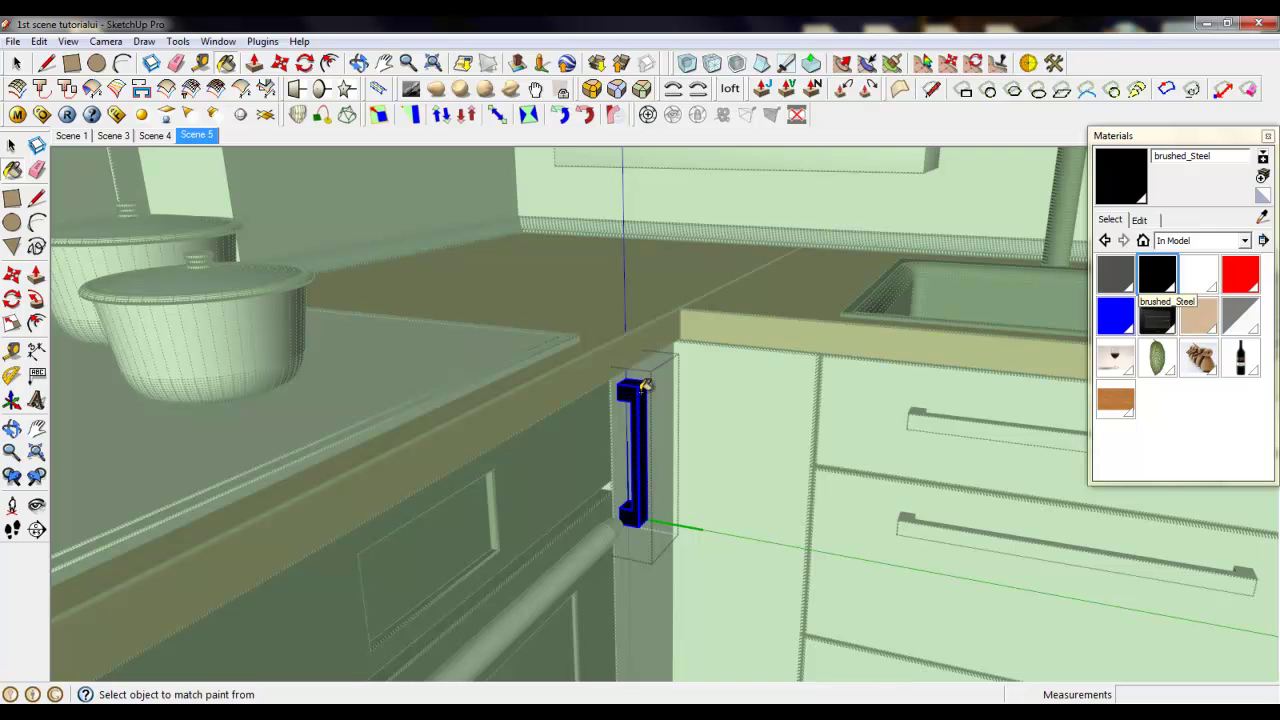
scroll(640, 360, "down", 2)
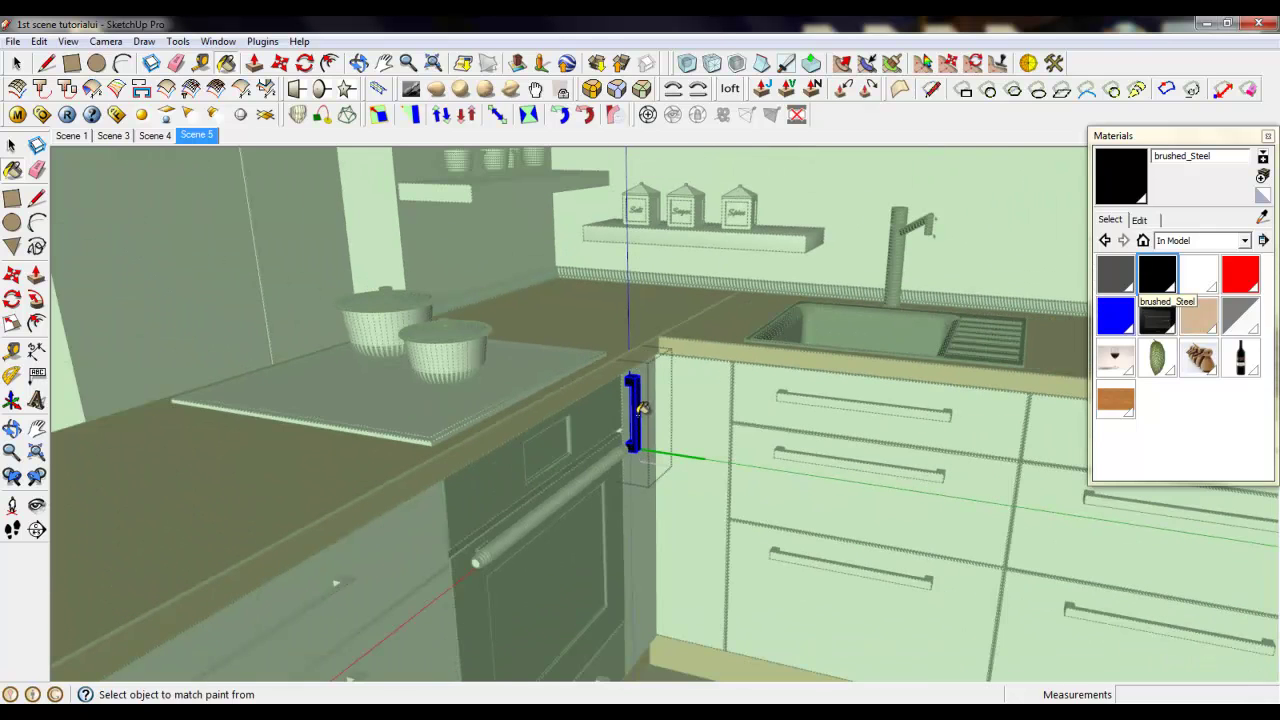
scroll(641, 408, "up", 5)
scroll(613, 374, "down", 4)
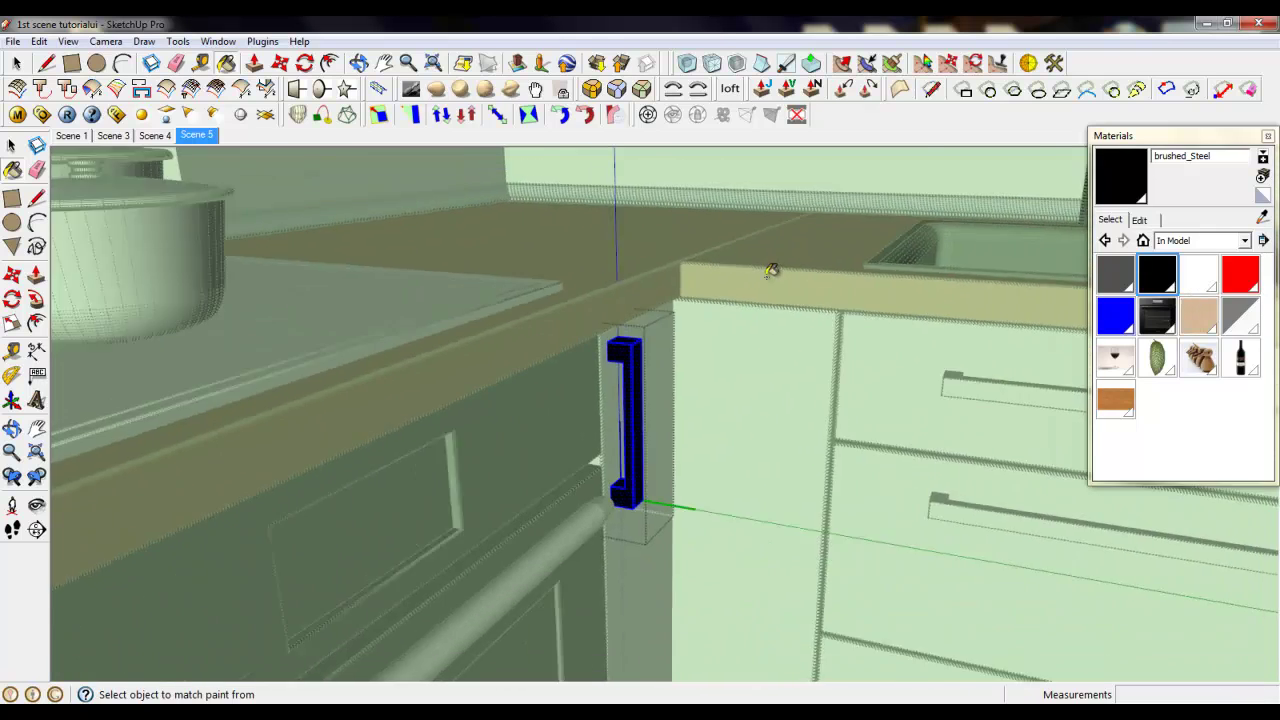
Select the drawer handle component's geometry below the sink and paint it with brushed_Steel.
left_click(12, 146)
scroll(800, 366, "up", 6)
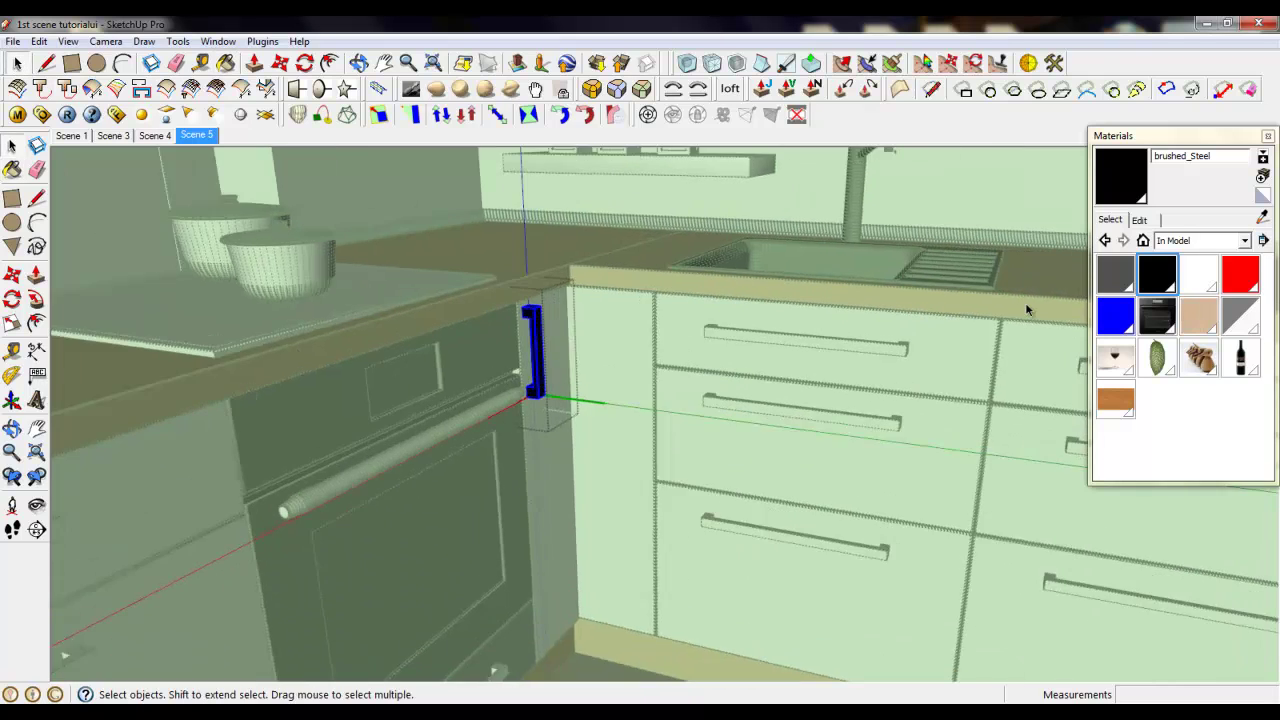
left_click(826, 375)
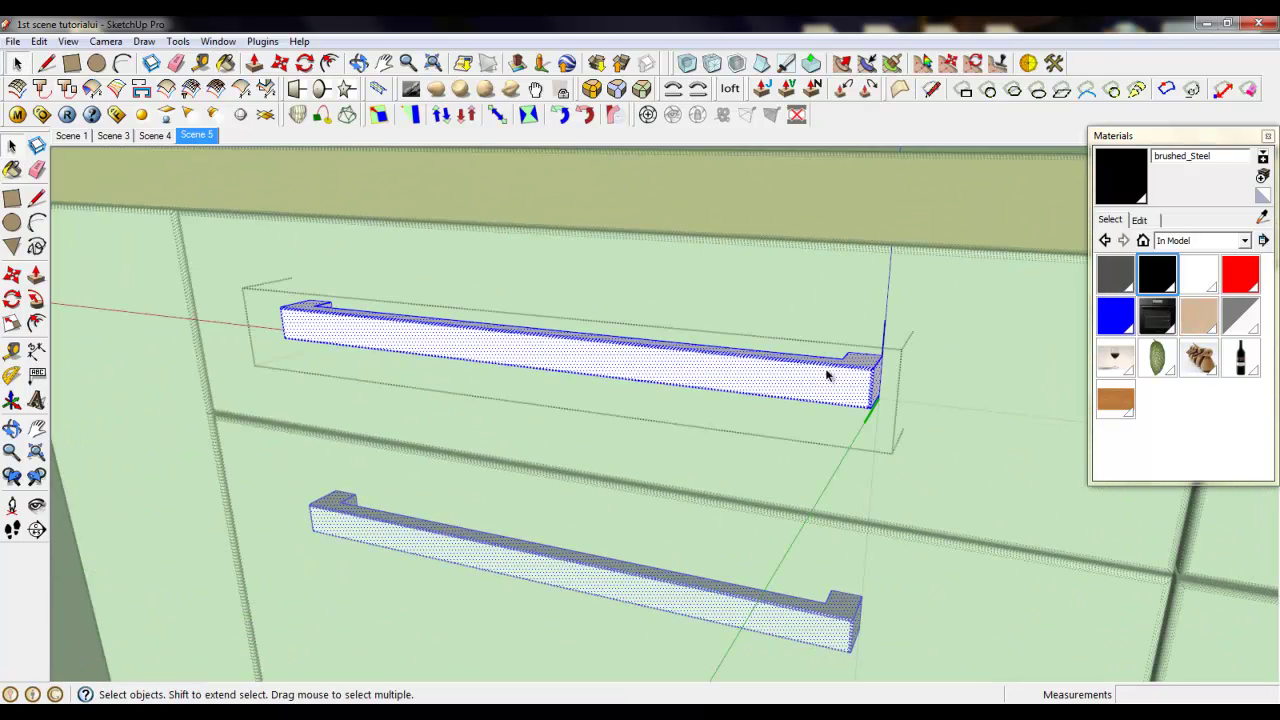
left_click(1157, 275)
left_click(731, 374)
Close the drawer handle component and its parent group, and check the handles across the kitchen cabinets.
right_click(740, 310)
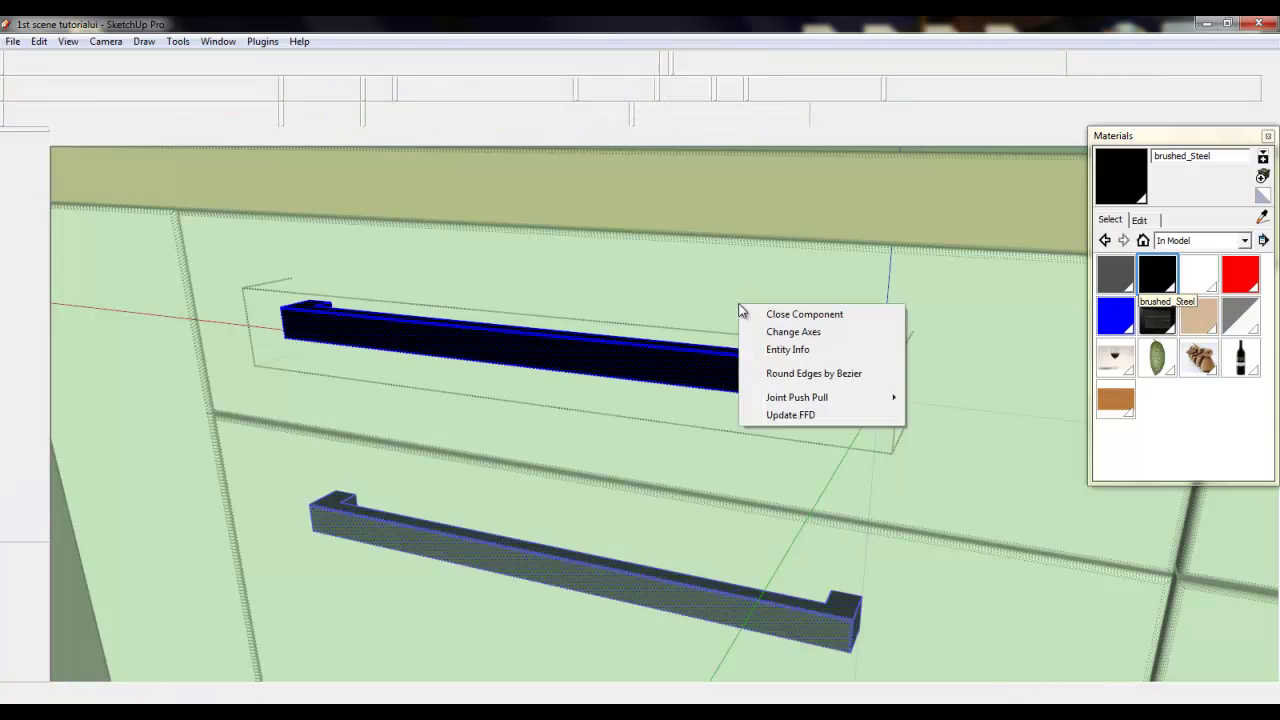
left_click(748, 314)
right_click(730, 295)
left_click(598, 429)
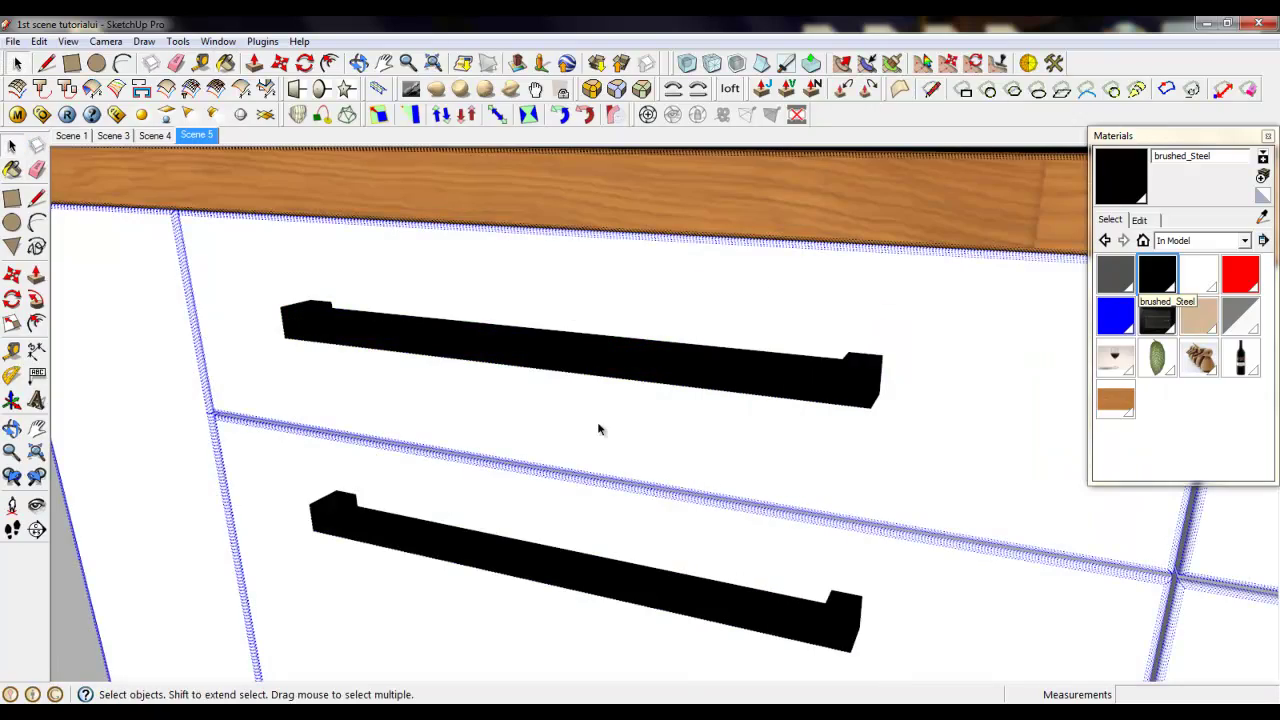
scroll(600, 429, "down", 4)
middle_click_drag(600, 429, 726, 512)
scroll(726, 512, "down", 6)
middle_click_drag(666, 462, 690, 402)
right_click(738, 309)
left_click(741, 321)
scroll(443, 413, "down", 3)
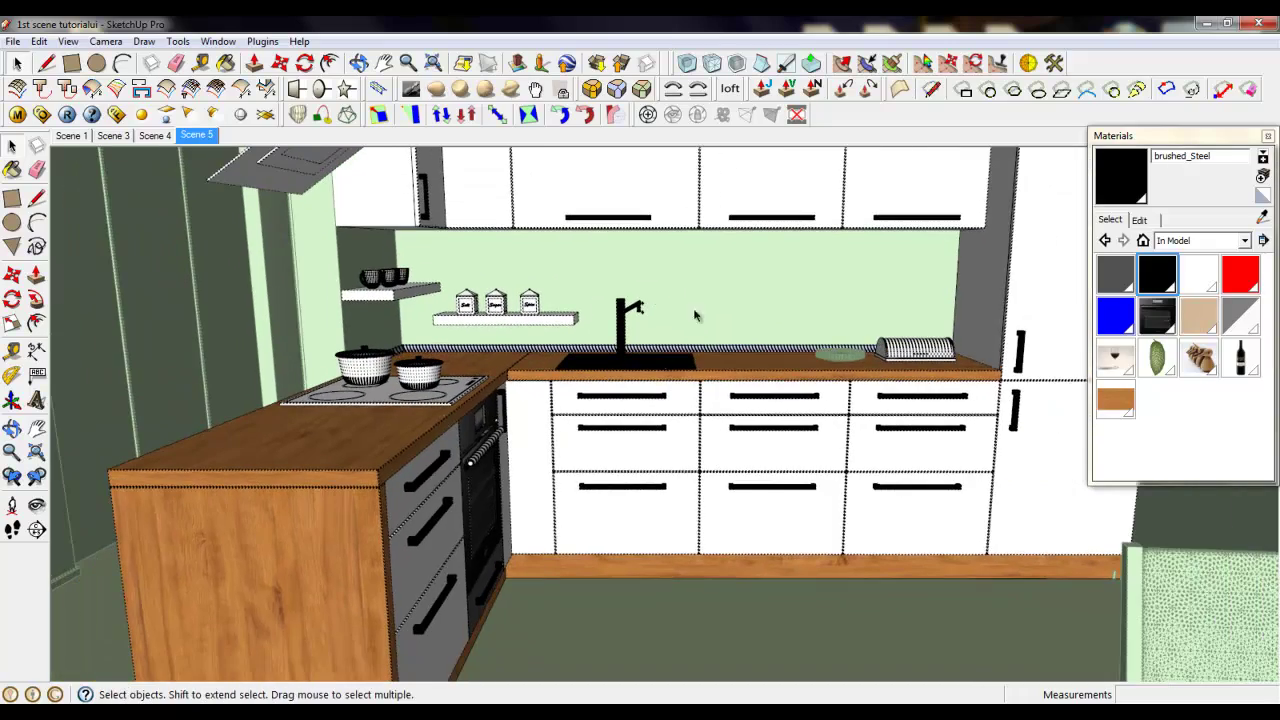
right_click(704, 298)
left_click(730, 311)
Open the cooktop group and paint its main top face around the burner circles with Color_008 from the Colors library.
scroll(534, 449, "up", 4)
scroll(640, 440, "down", 2)
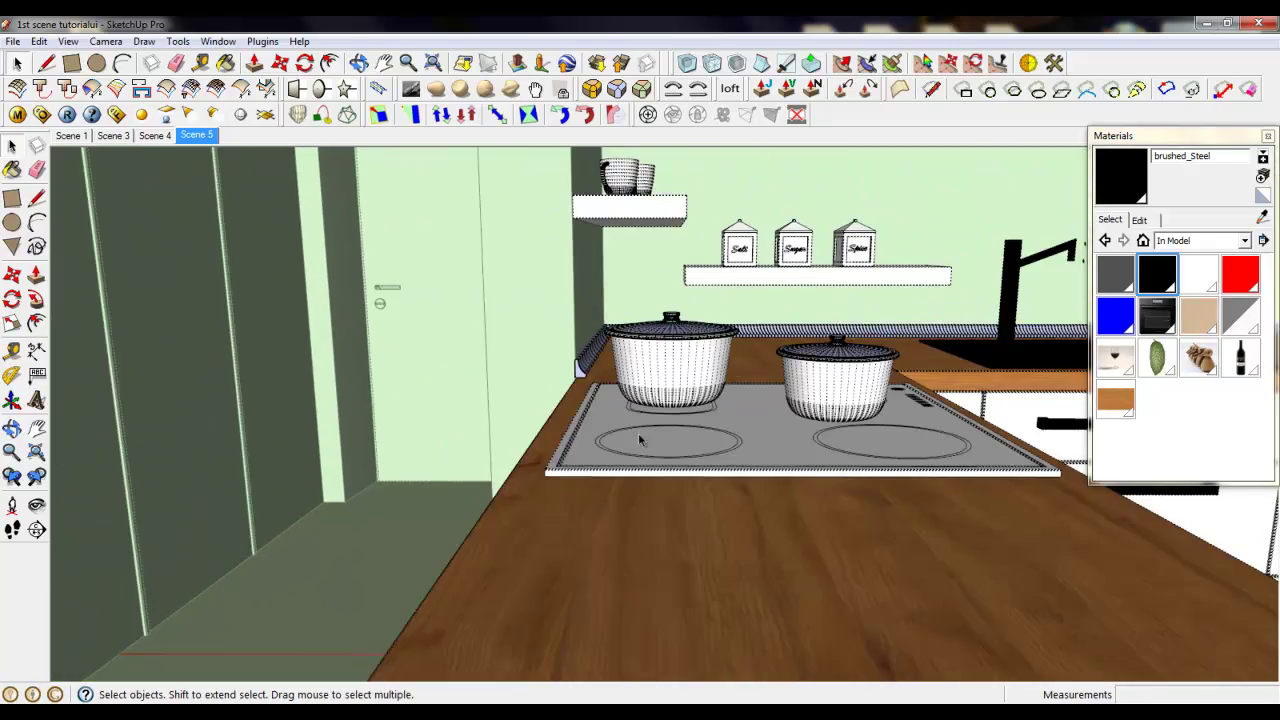
middle_click_drag(640, 440, 563, 455)
scroll(563, 455, "up", 2)
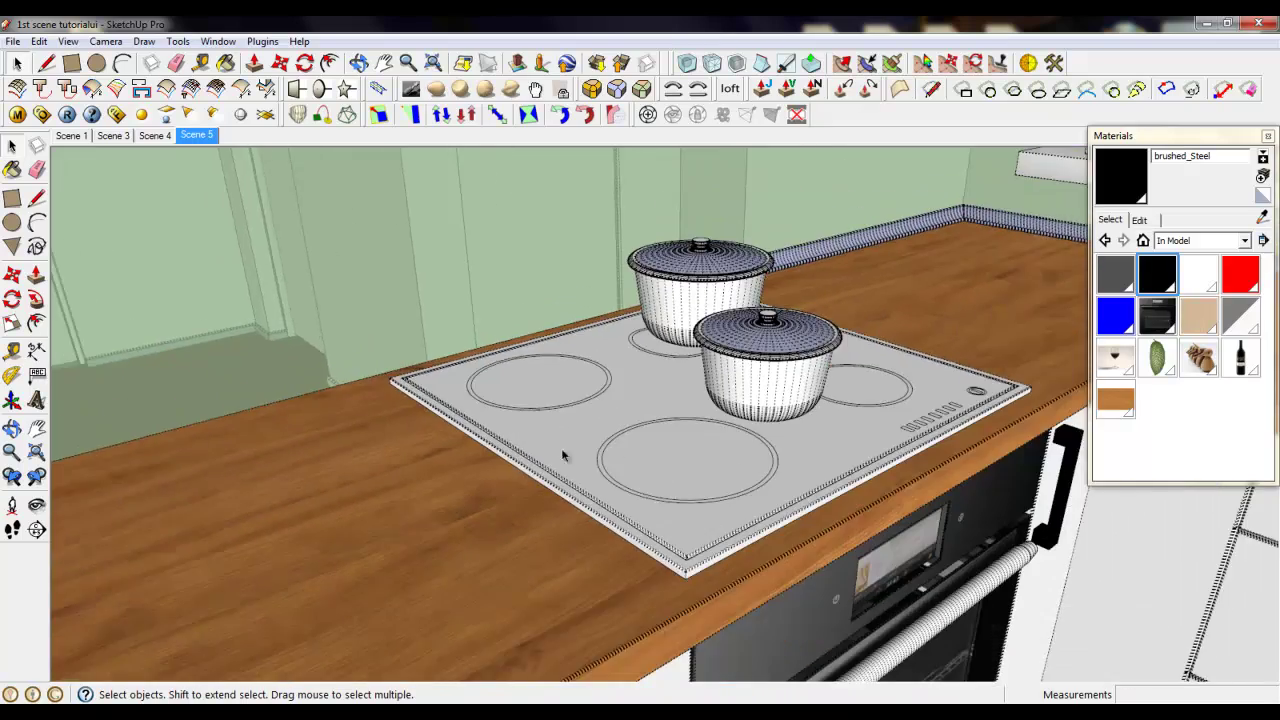
scroll(708, 504, "up", 3)
double_click(699, 536)
left_click(698, 536)
scroll(570, 538, "down", 2)
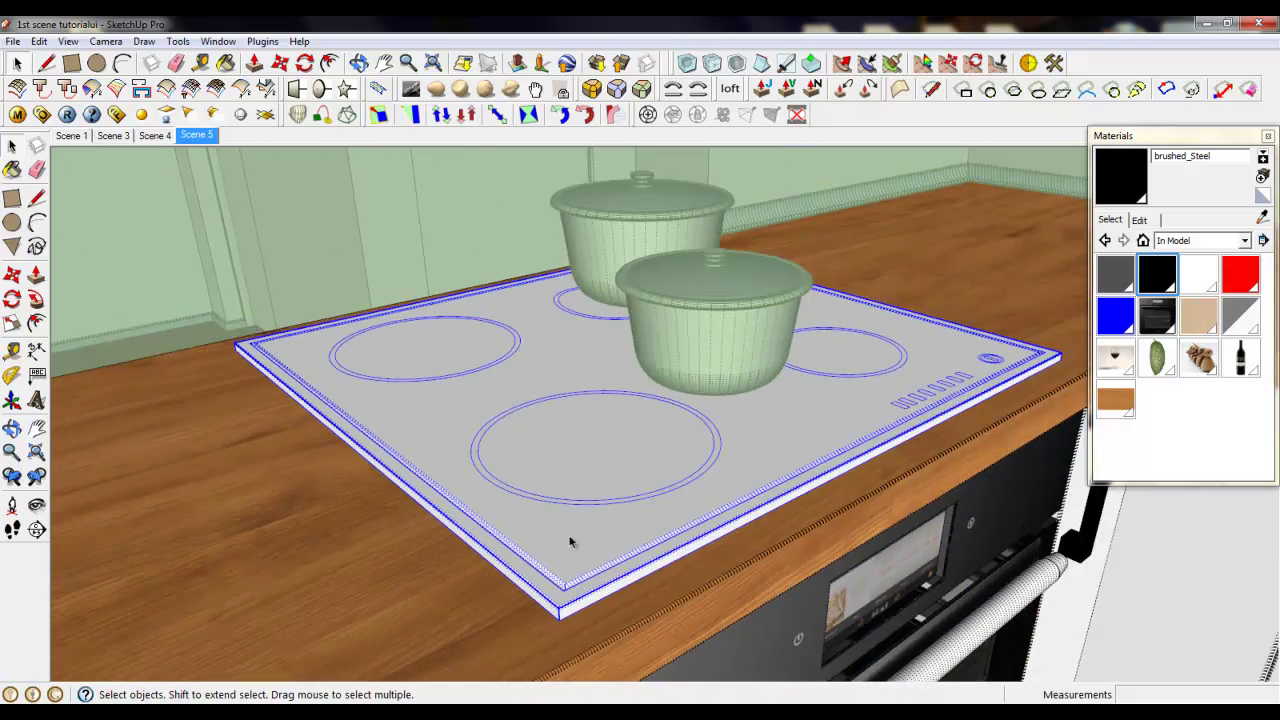
double_click(580, 534)
left_click(580, 534)
scroll(585, 540, "up", 2)
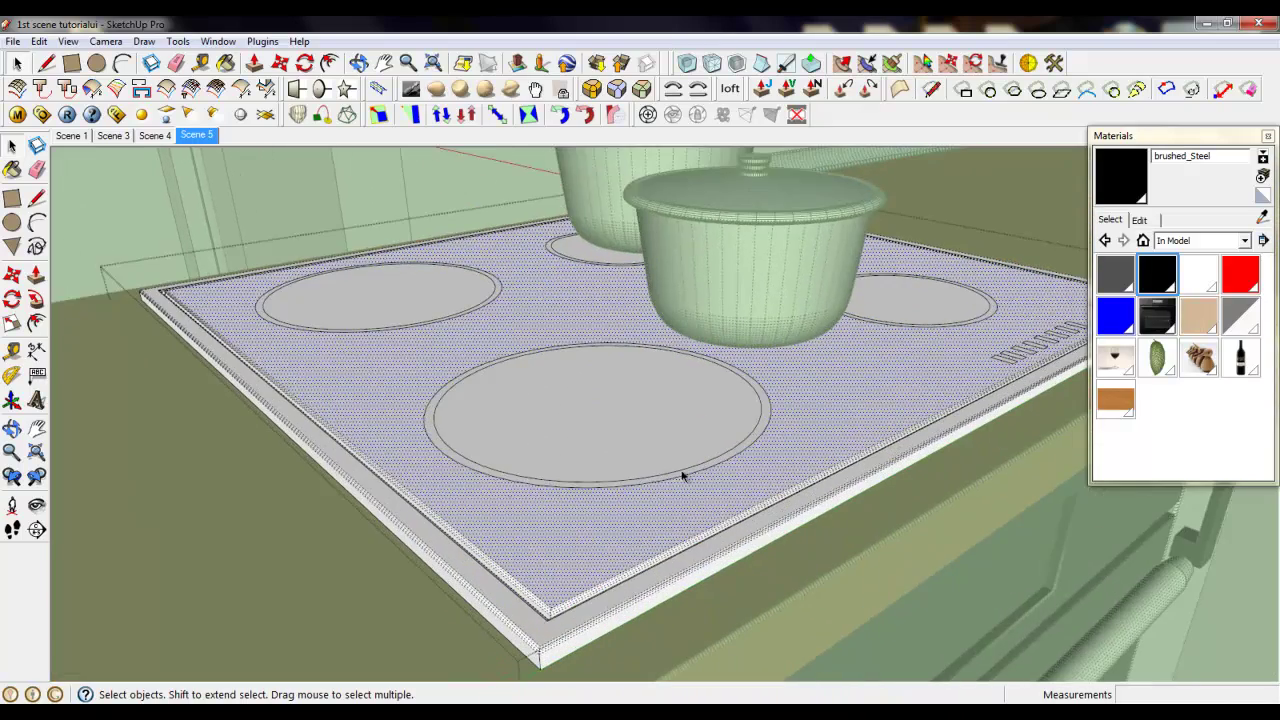
left_click(1190, 241)
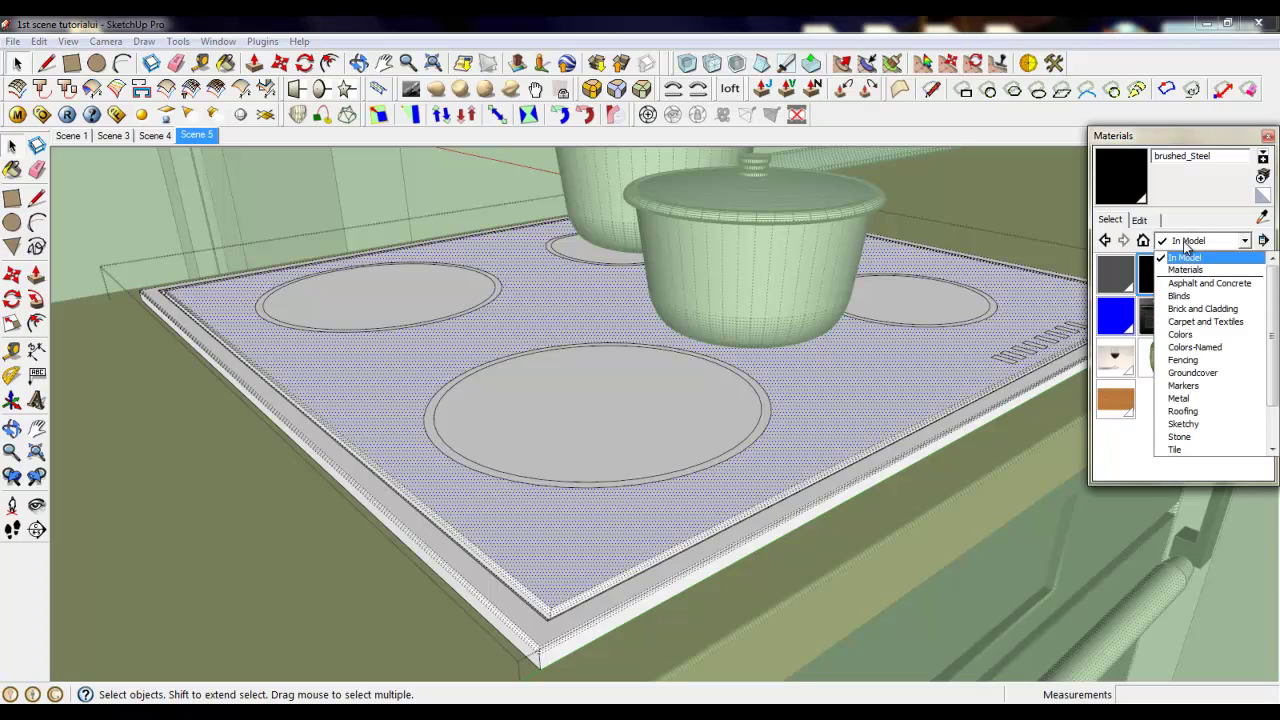
left_click(1200, 338)
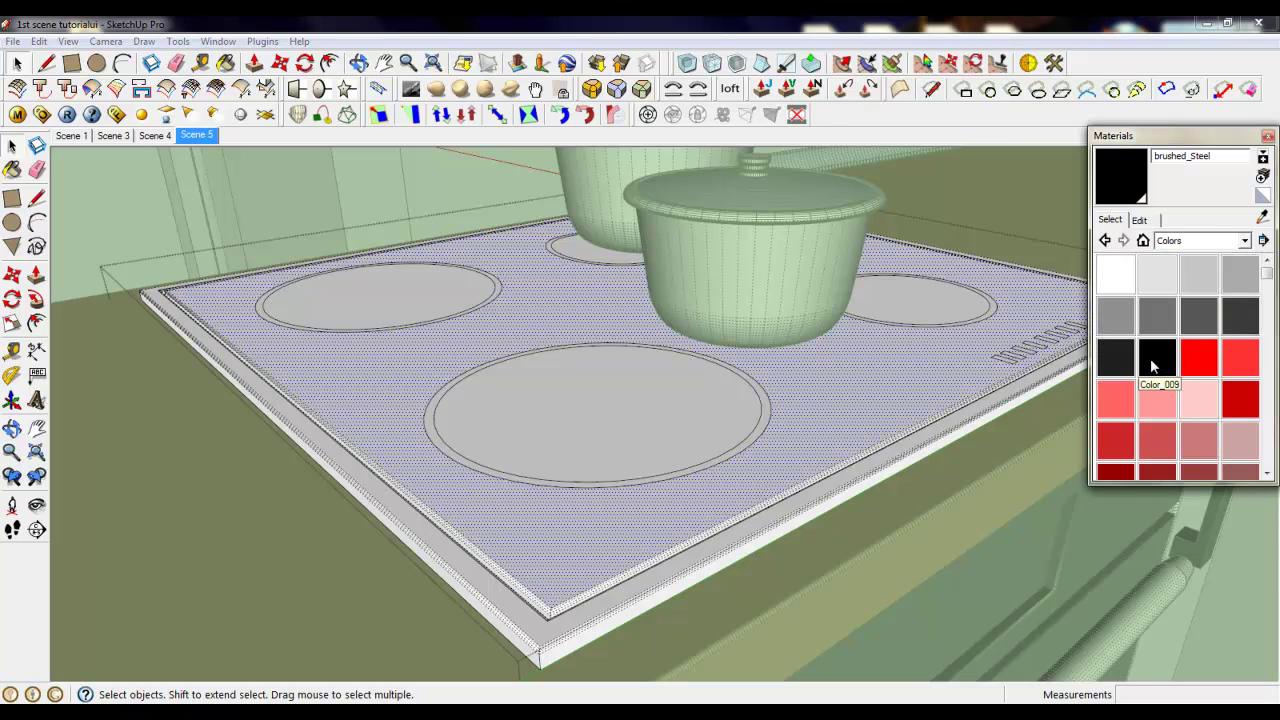
left_click(1119, 362)
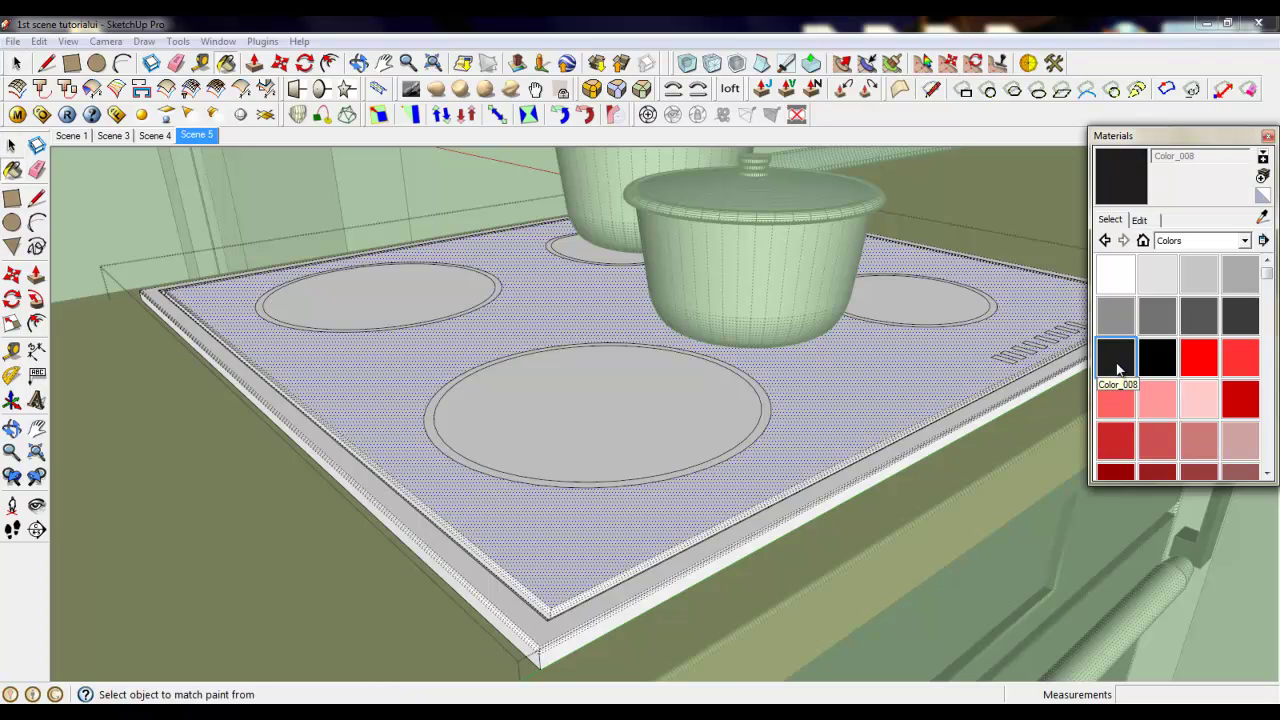
left_click(794, 387)
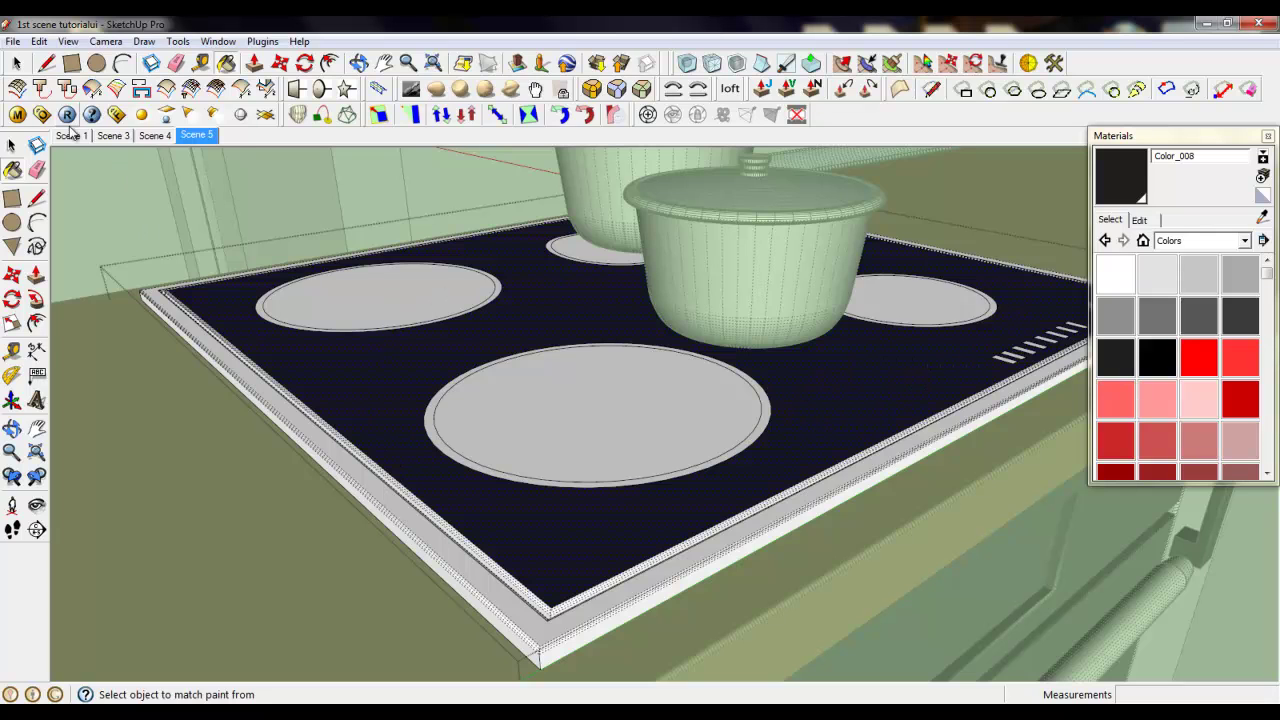
Set the diffuse colour of the V-Ray material Color_008 to RGB 22, 22, 22 and add a reflection layer.
left_click(17, 114)
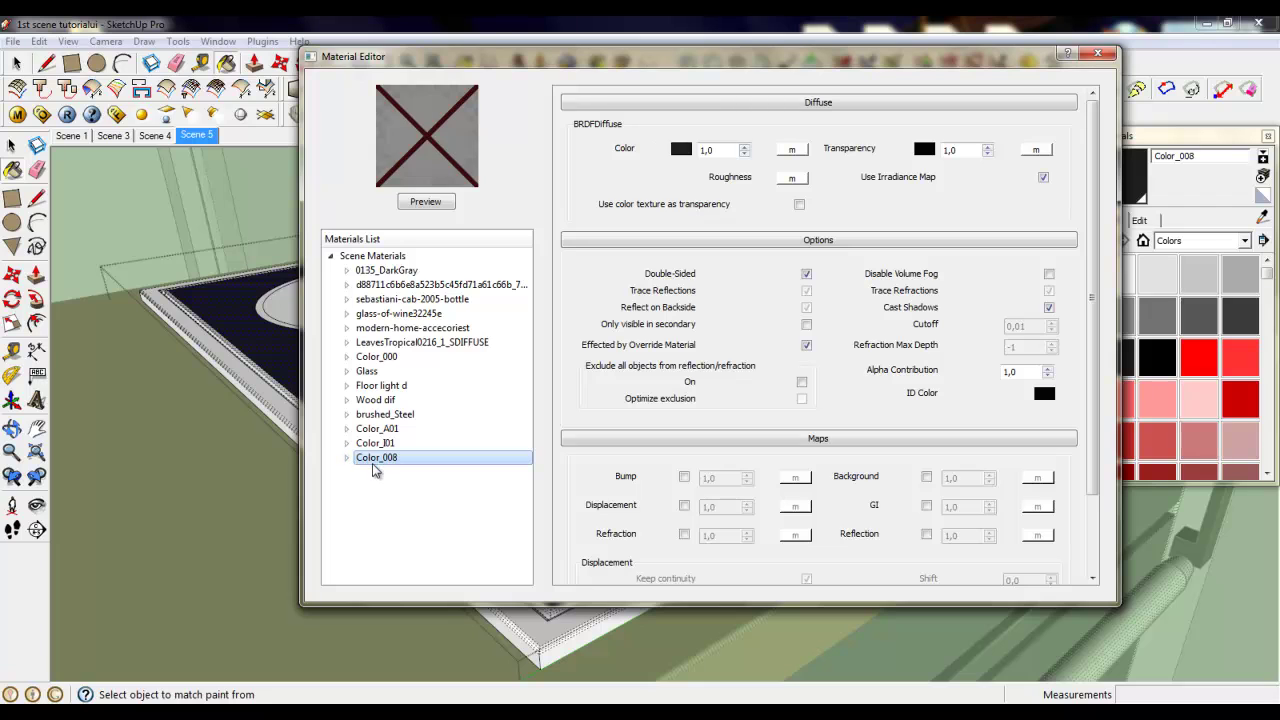
left_click(681, 149)
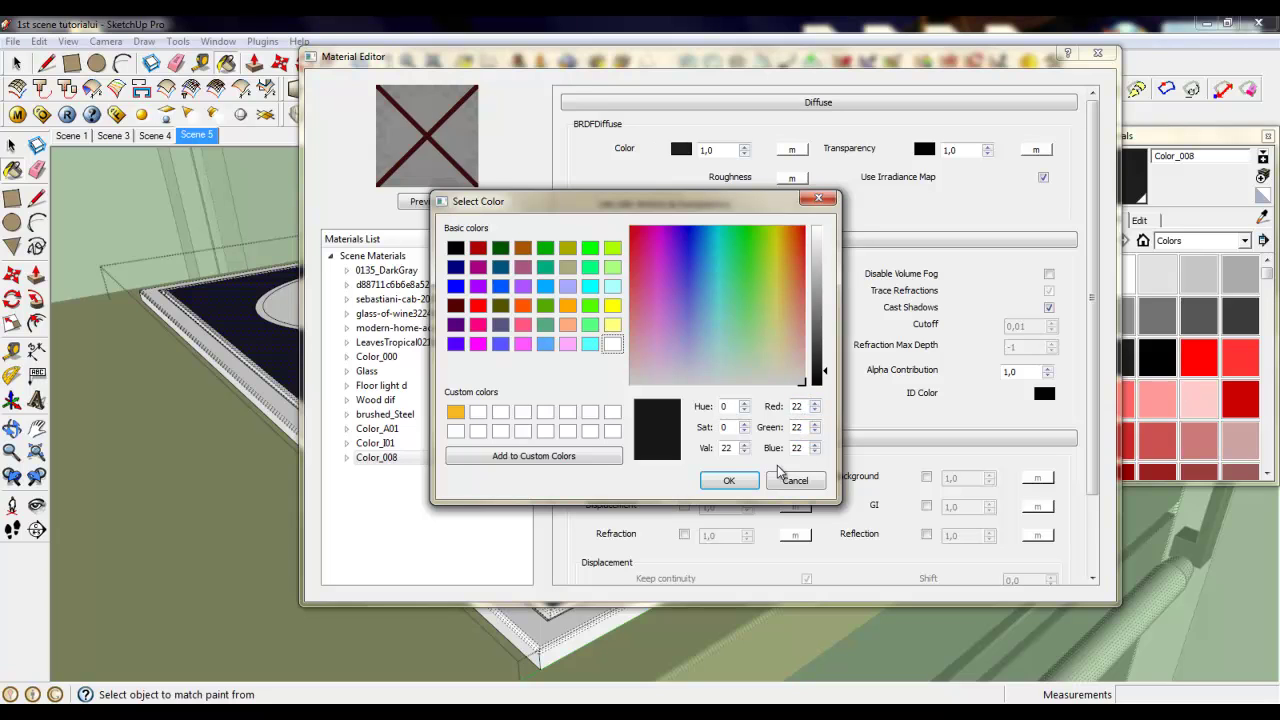
left_click(733, 483)
right_click(388, 461)
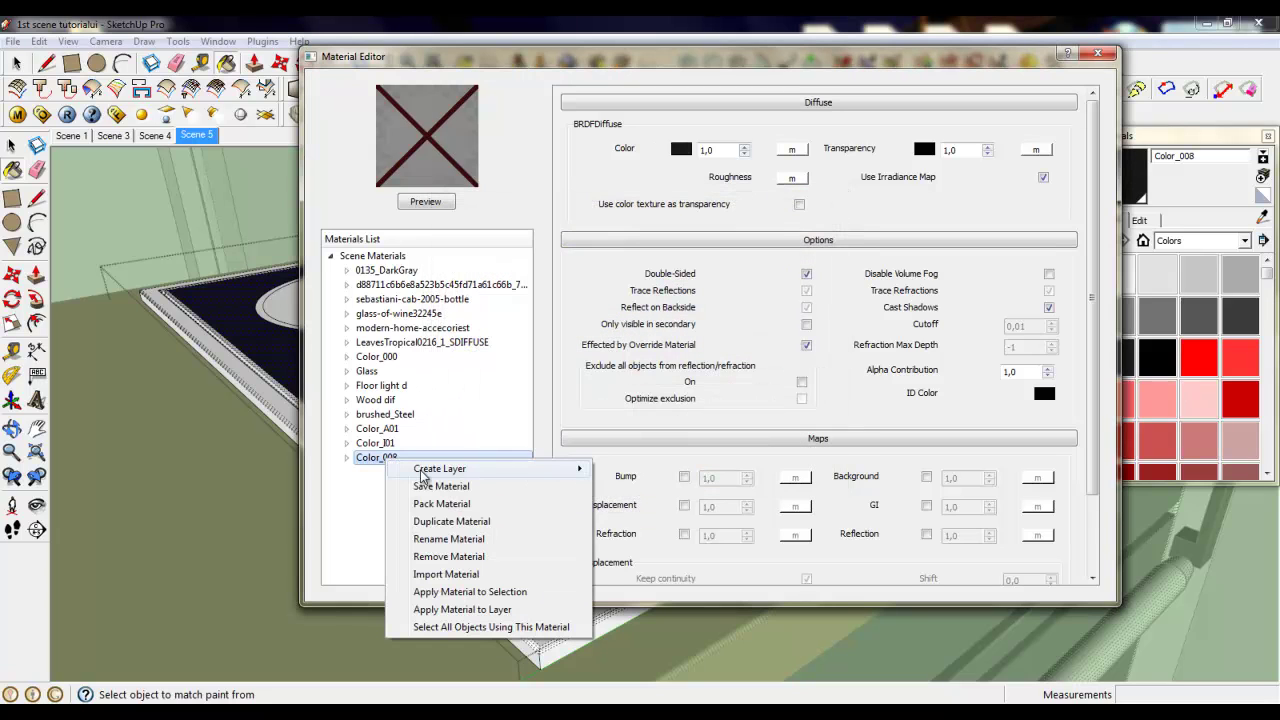
mouse_move(423, 470)
left_click(633, 490)
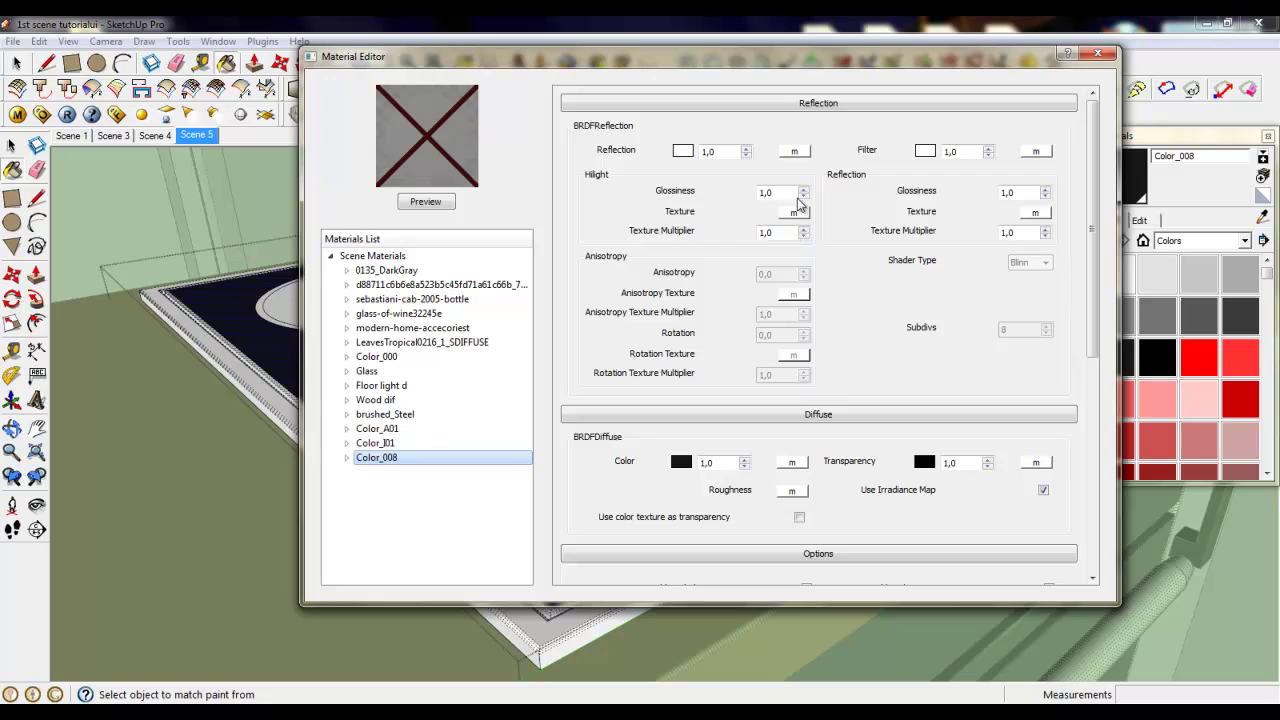
Assign a TexFresnel map to Color_008's reflection and set both its highlight and reflection glossiness to 0.98.
left_click(796, 153)
left_click(395, 288)
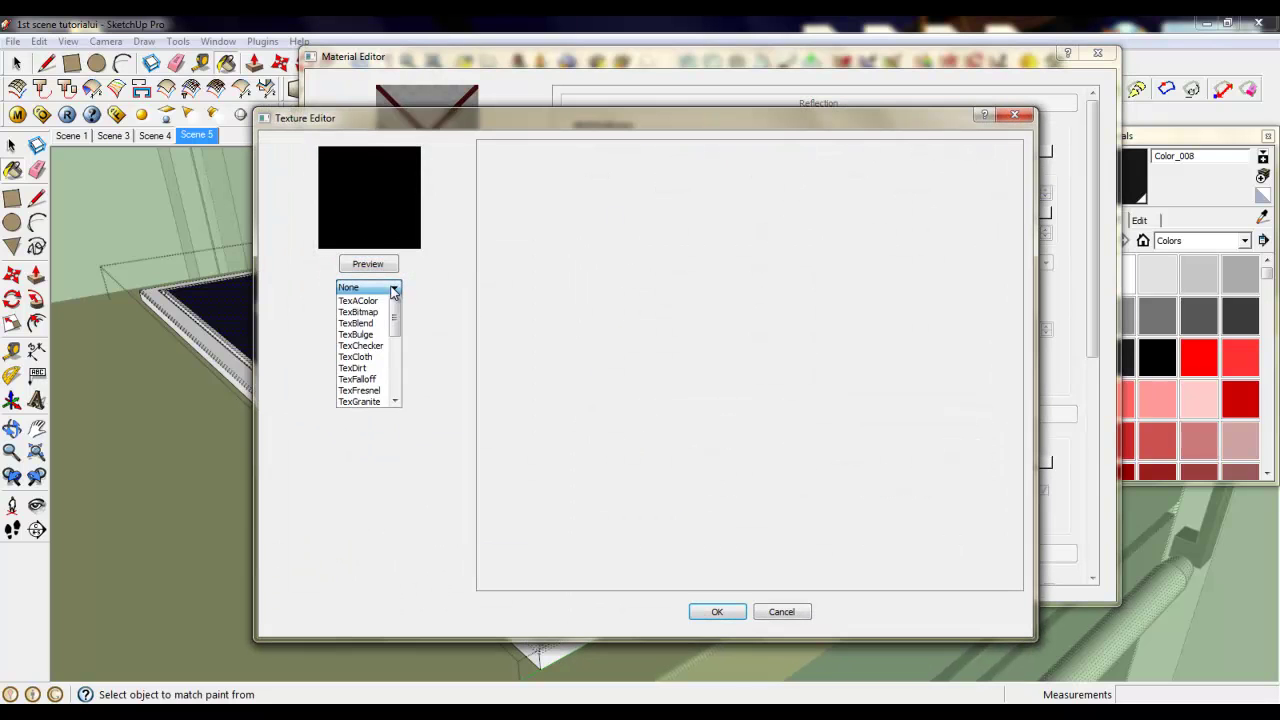
left_click(376, 401)
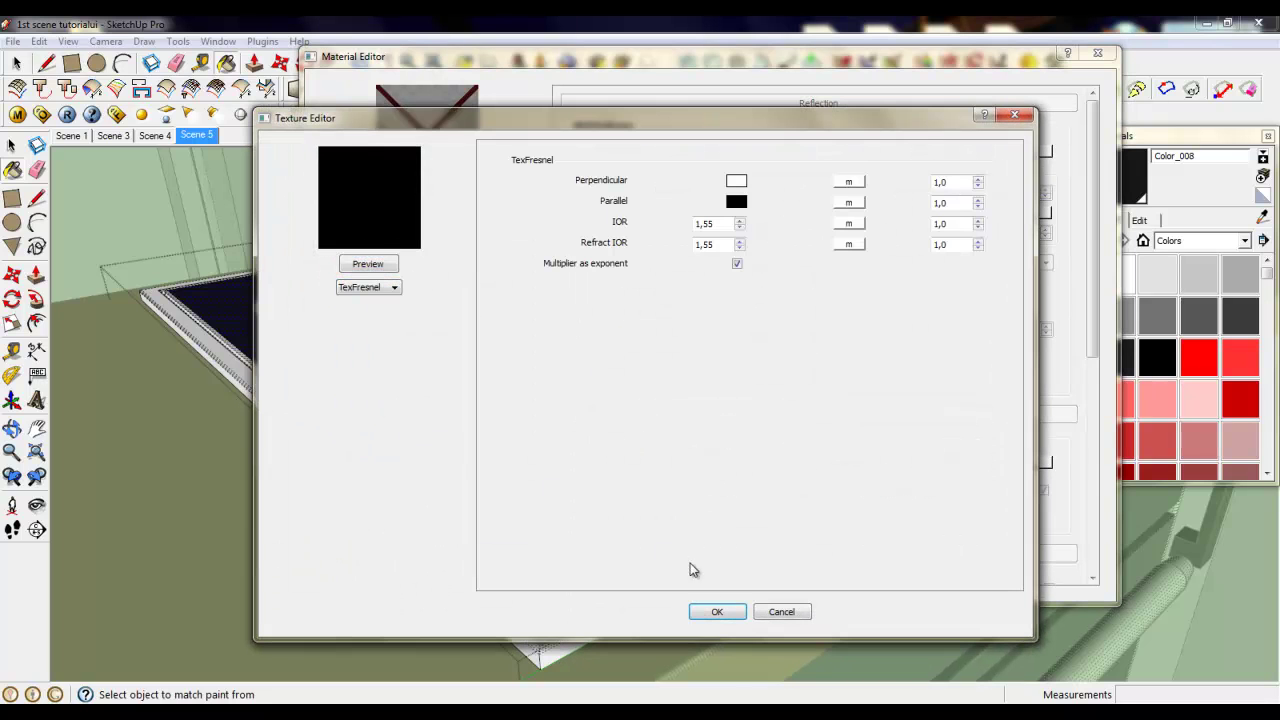
left_click(717, 612)
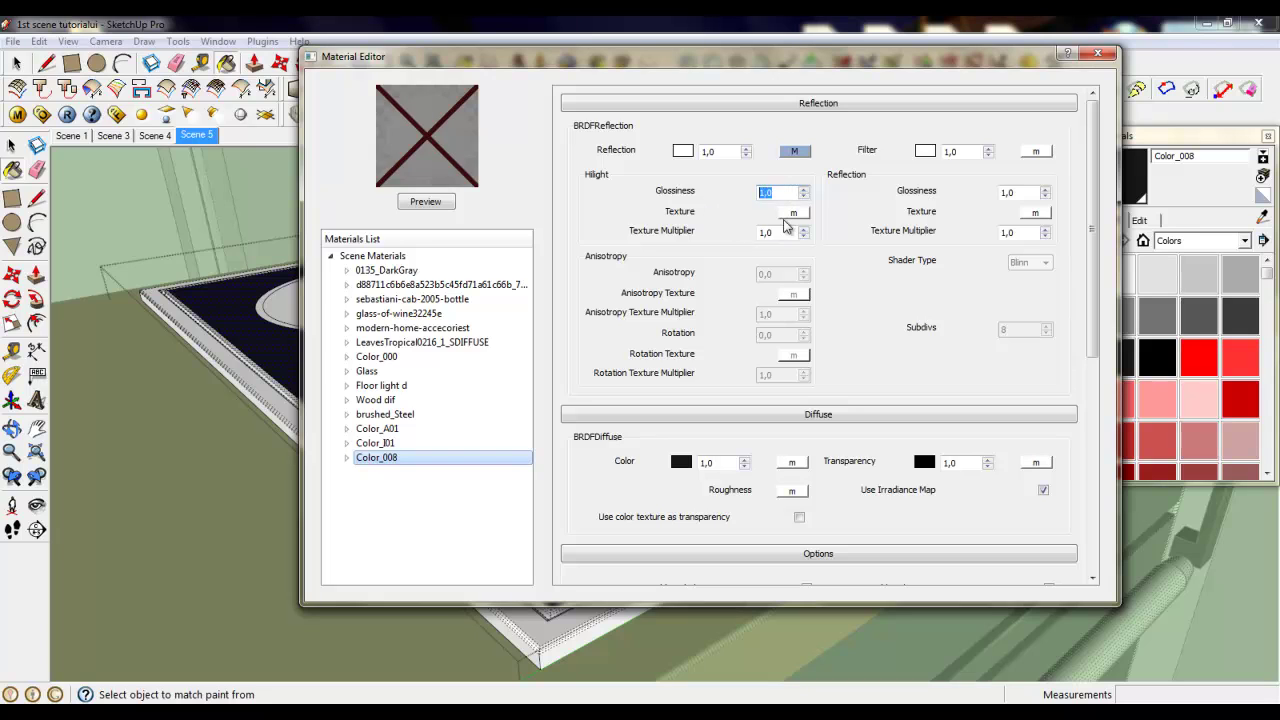
left_click(1019, 192)
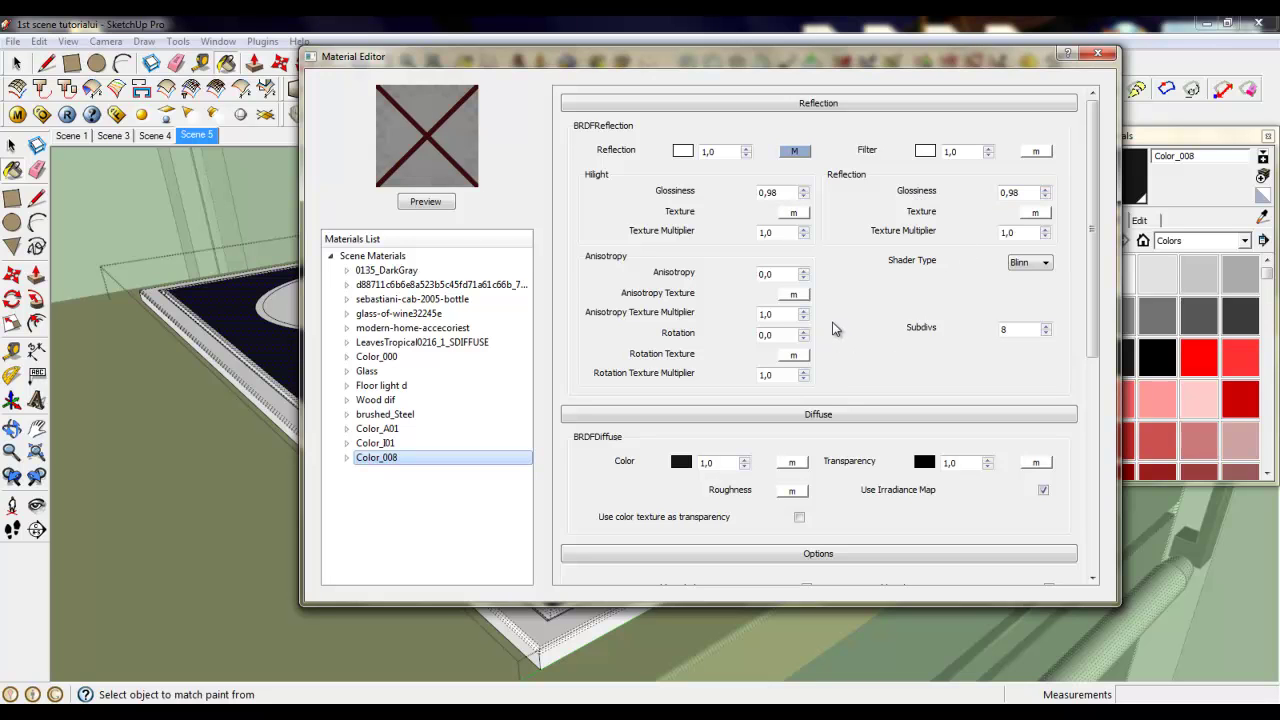
left_click(1098, 54)
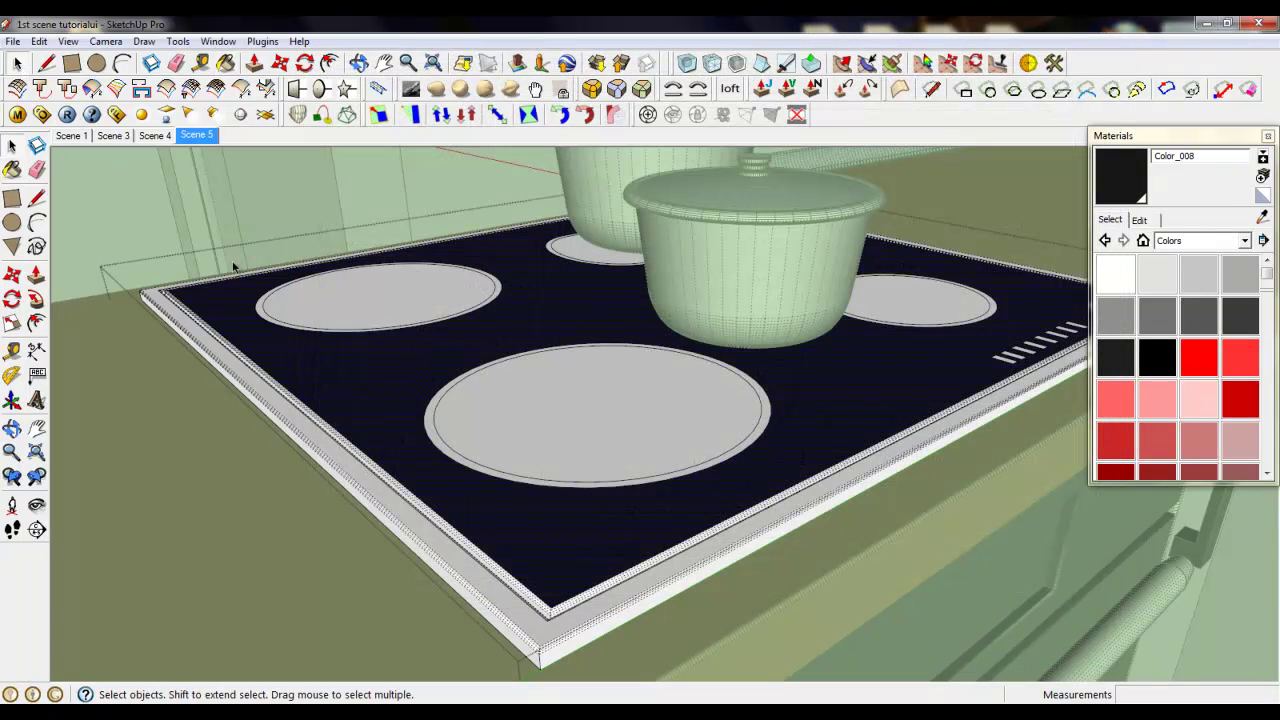
Select all the connected geometry of the cooktop inside its open group.
scroll(634, 434, "down", 4)
scroll(606, 492, "up", 4)
left_click(606, 497)
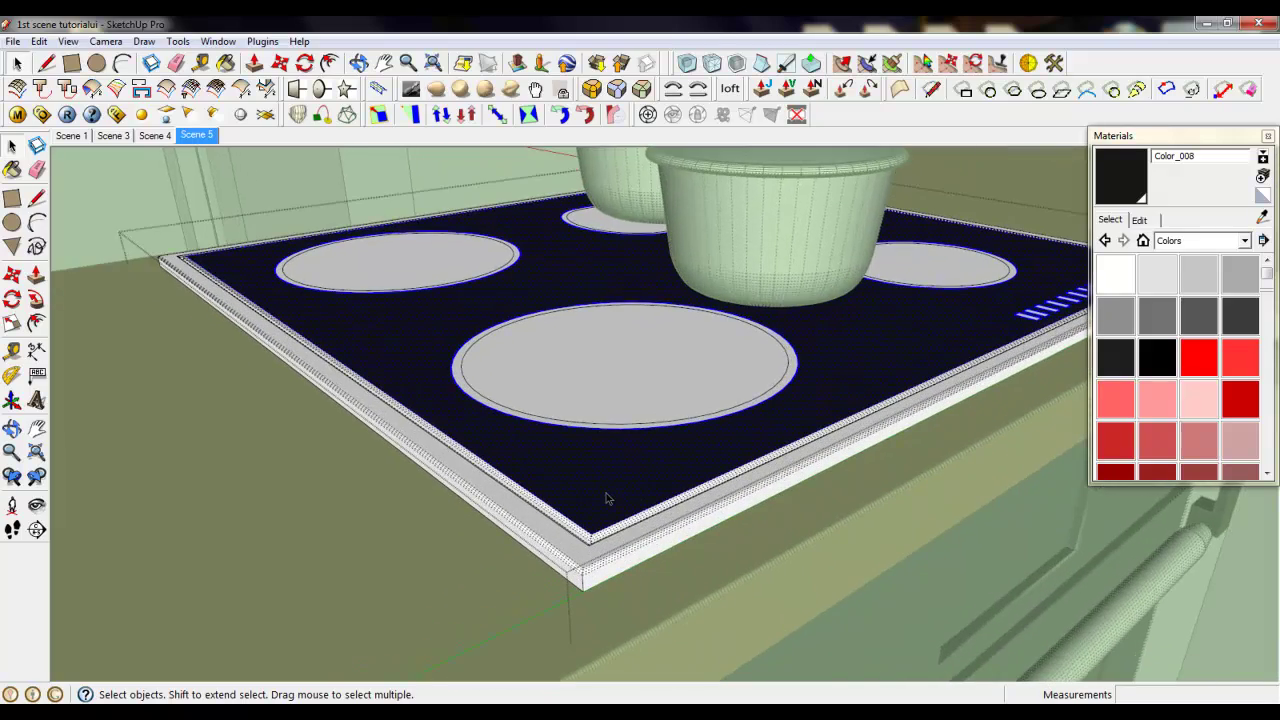
double_click(606, 498)
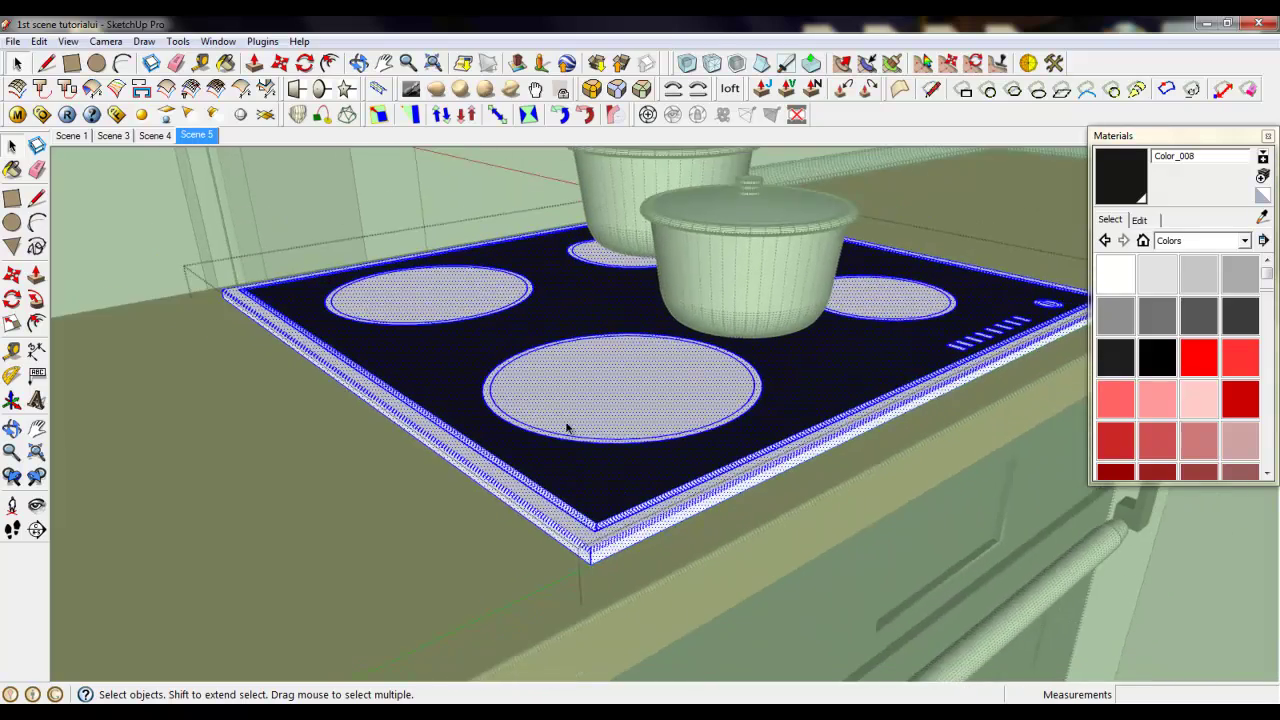
Remove the thin rings around the burner circles from the cooktop selection.
scroll(511, 423, "up", 5)
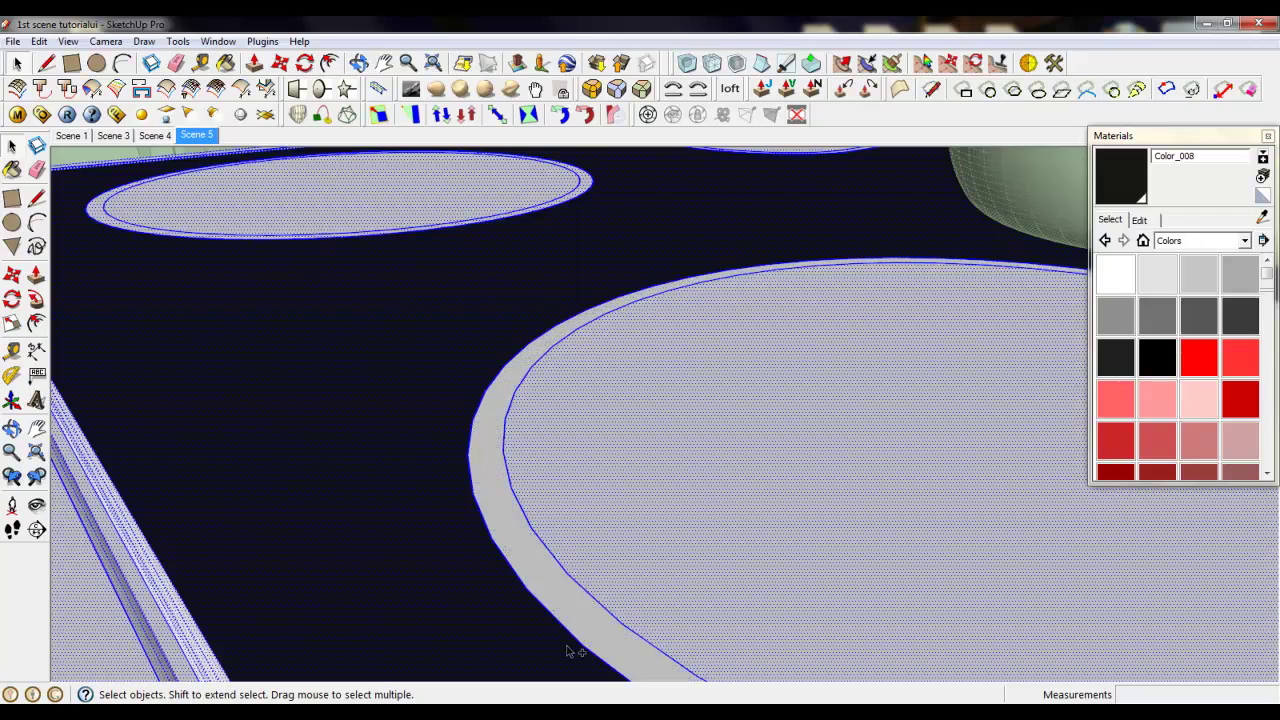
middle_click_drag(571, 649, 591, 237)
scroll(594, 539, "down", 4)
scroll(777, 220, "up", 5)
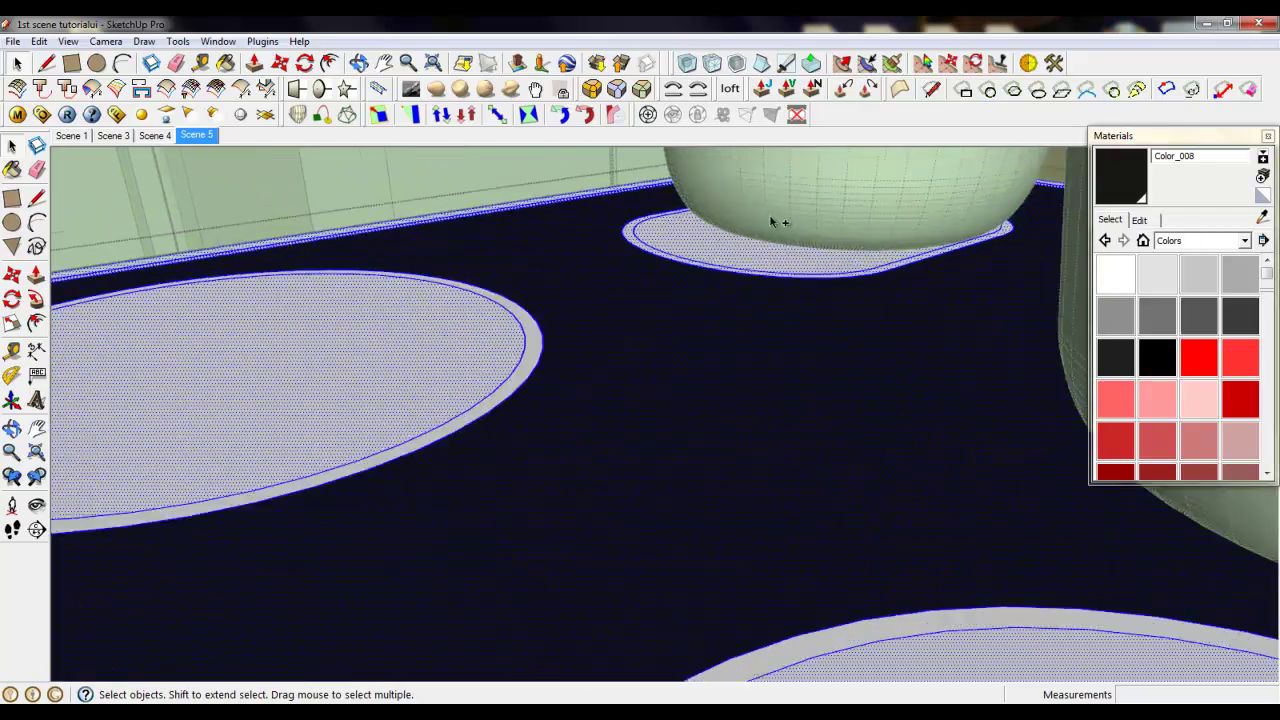
scroll(505, 277, "down", 7)
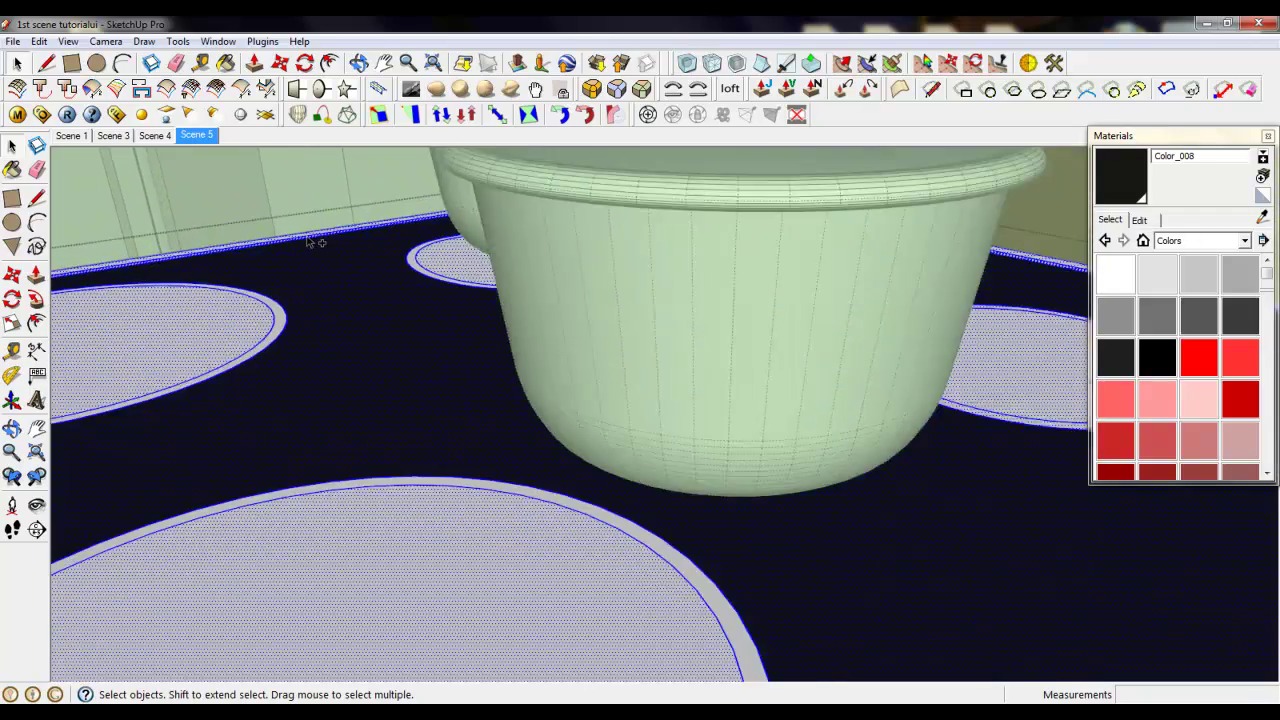
scroll(1073, 386, "up", 7)
scroll(477, 366, "down", 5)
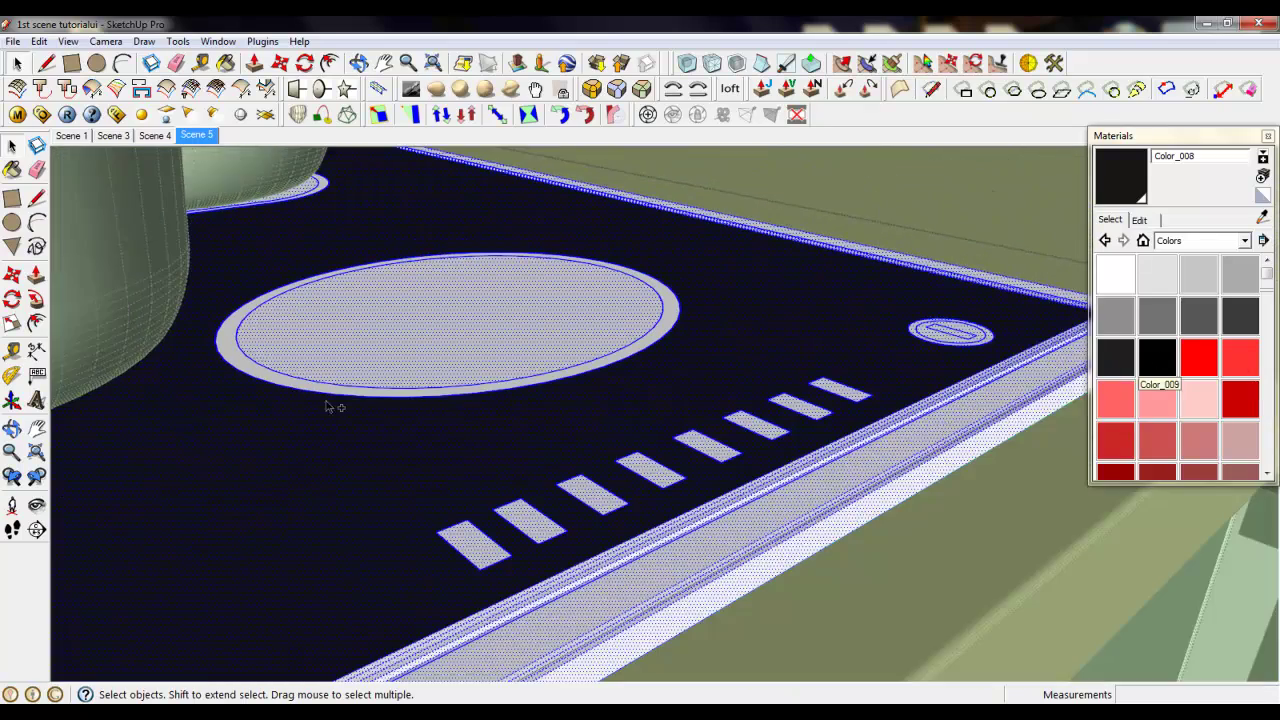
Remove all eight small indicator bars along the cooktop's front edge from the selection.
scroll(479, 553, "up", 3)
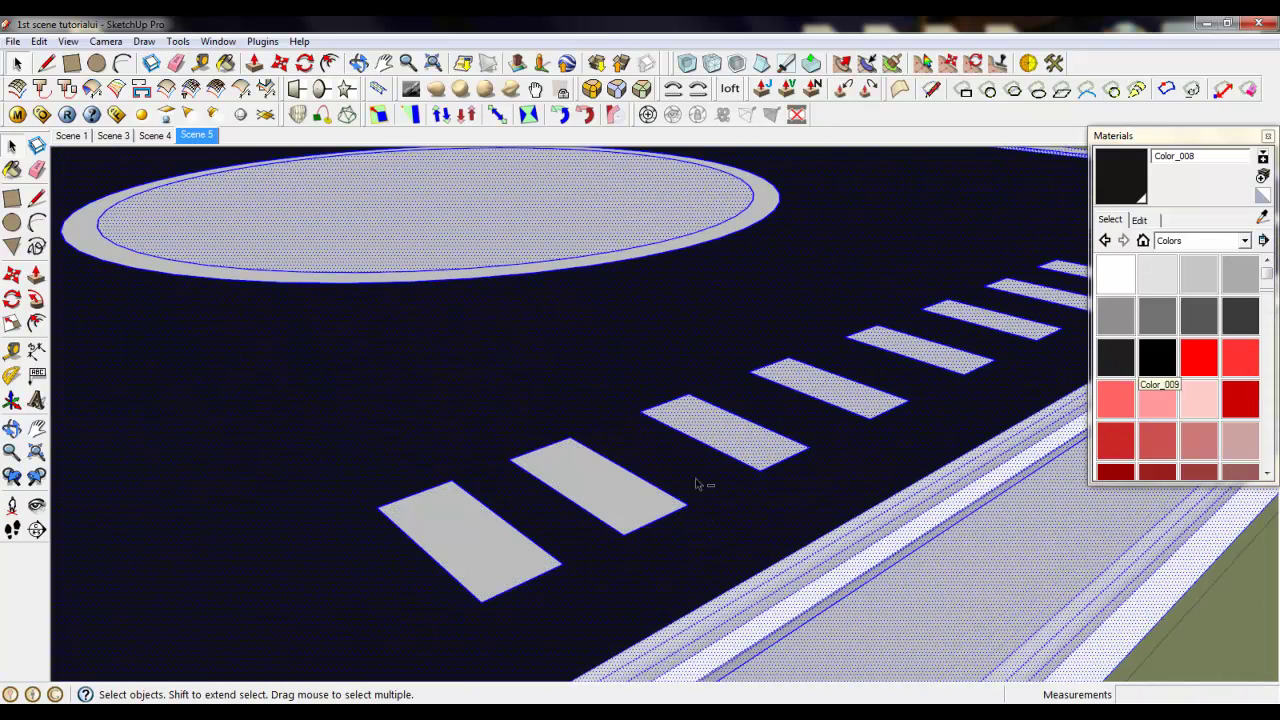
middle_click_drag(932, 355, 251, 566)
scroll(277, 535, "down", 2)
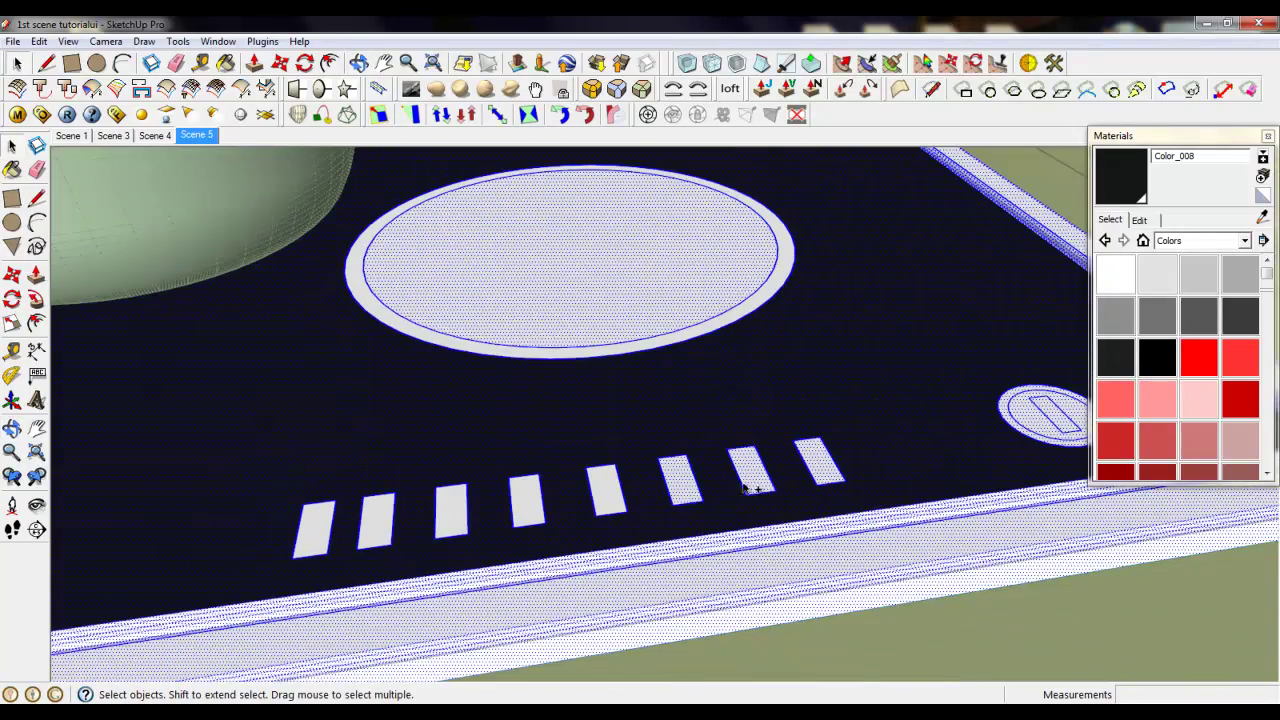
scroll(743, 487, "up", 3)
left_click(658, 486, "shift")
left_click(781, 479, "shift")
left_click(888, 466, "shift")
scroll(888, 468, "down", 3)
middle_click_drag(1040, 454, 880, 498, "shift")
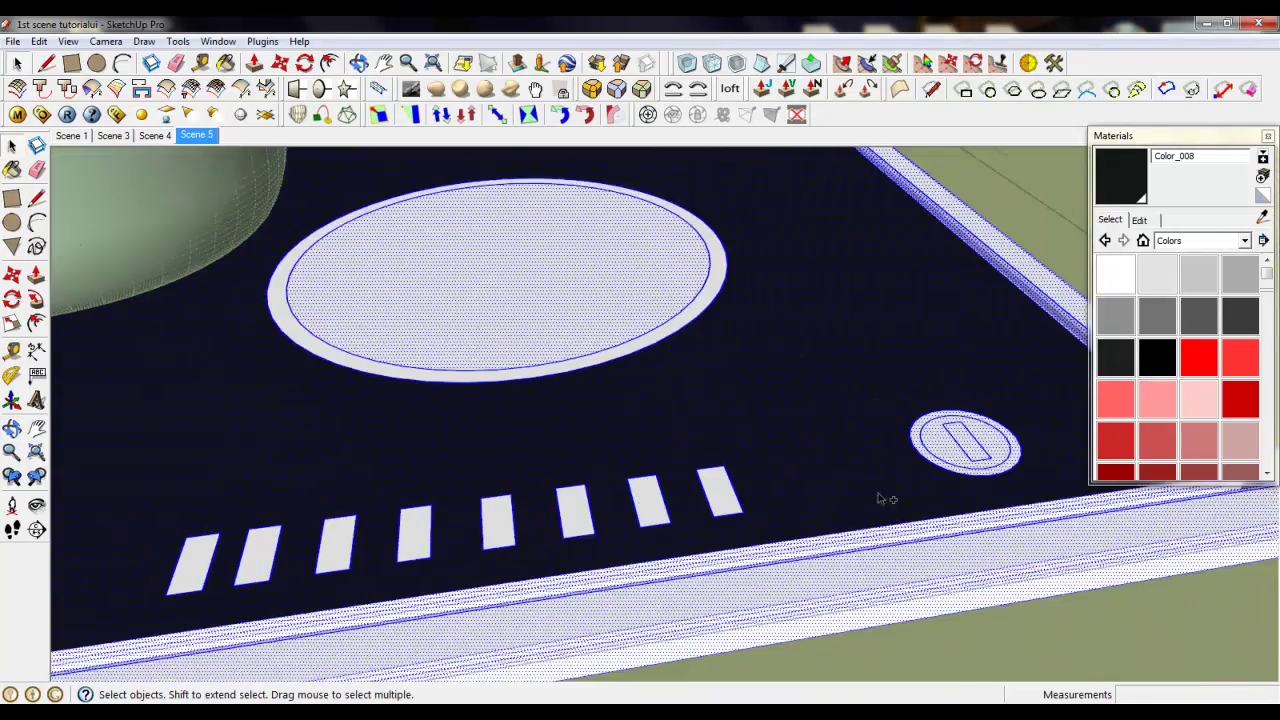
scroll(960, 425, "up", 5)
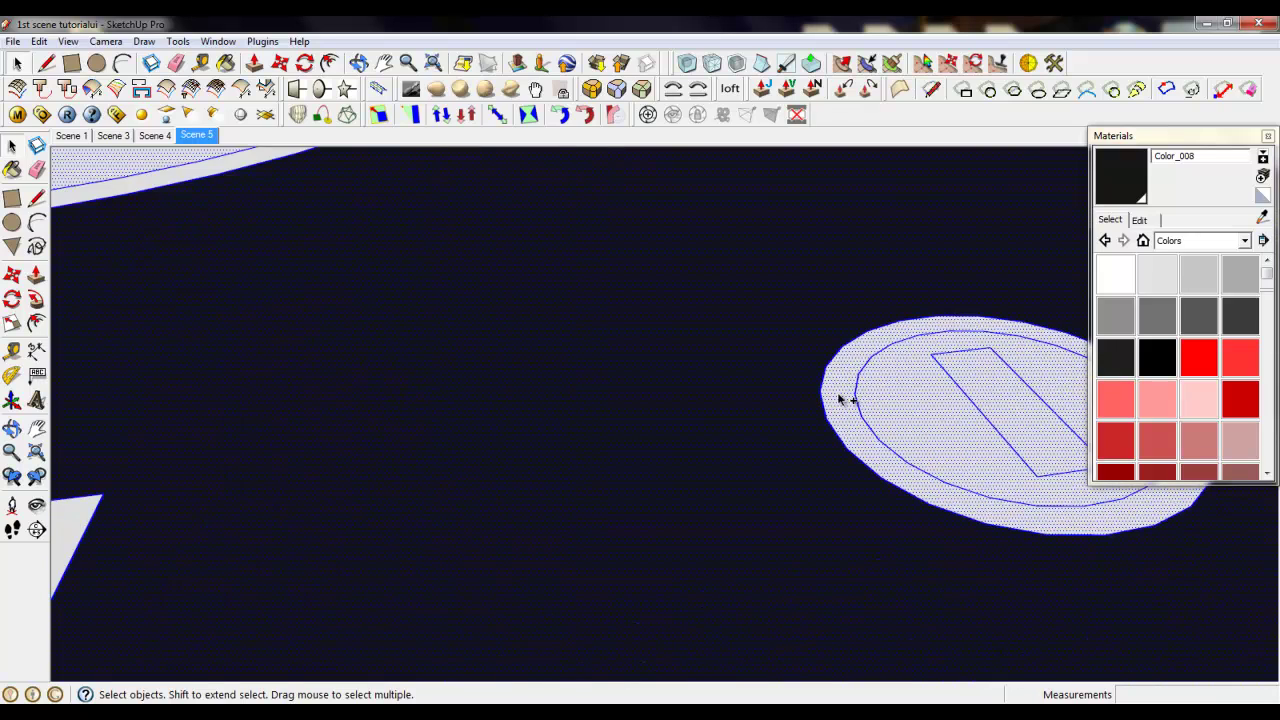
scroll(845, 392, "down", 3)
Paint the selected cooktop faces with the in-model material Color_008.
left_click(1144, 241)
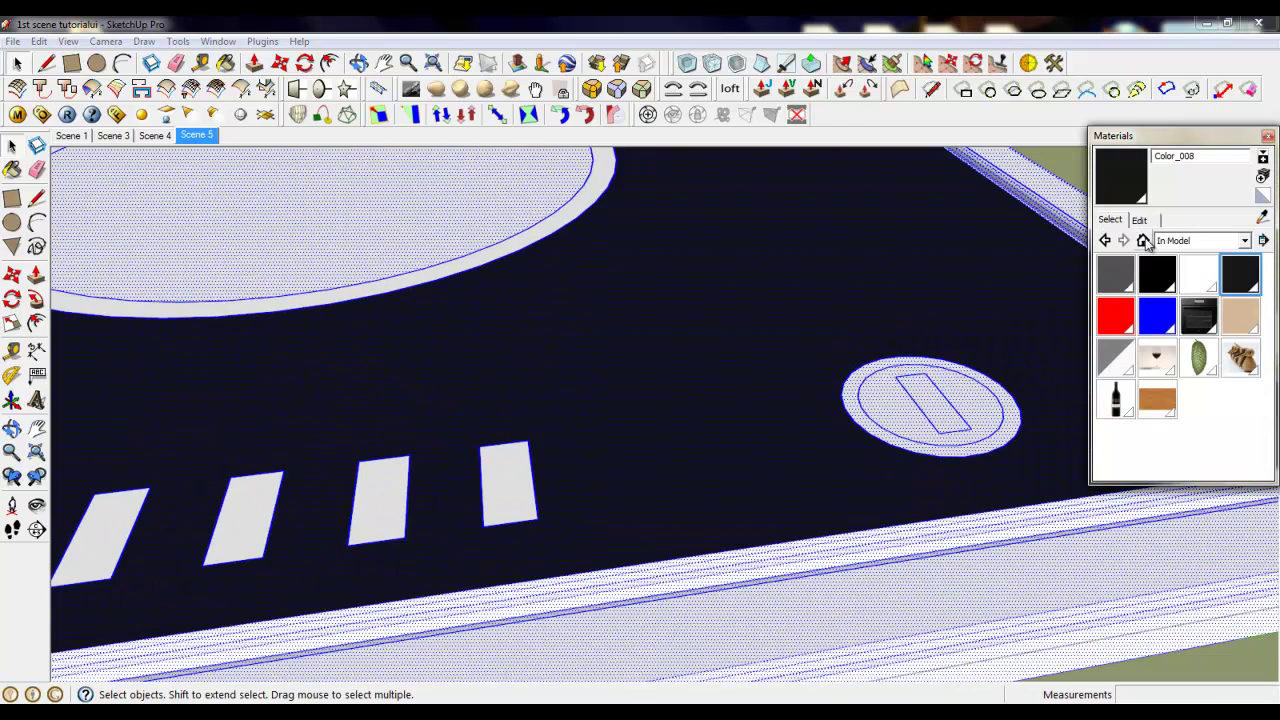
left_click(781, 332)
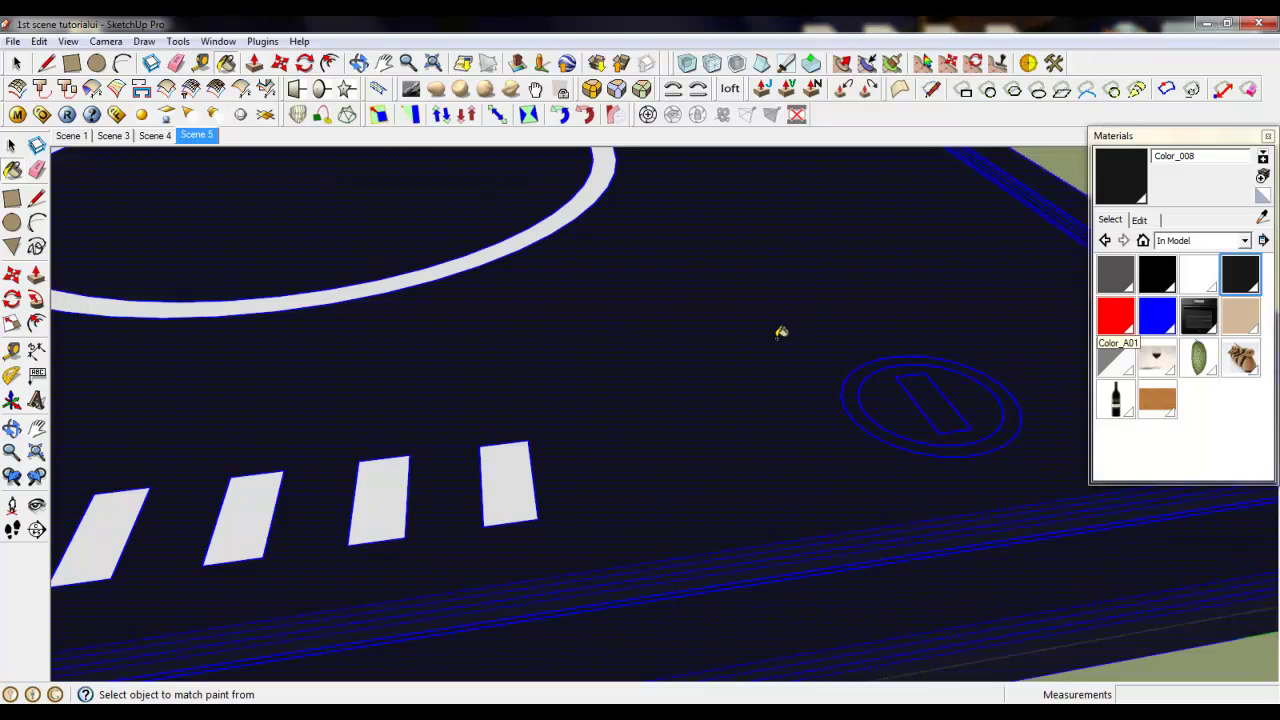
scroll(843, 366, "down", 5)
middle_click_drag(843, 366, 820, 337)
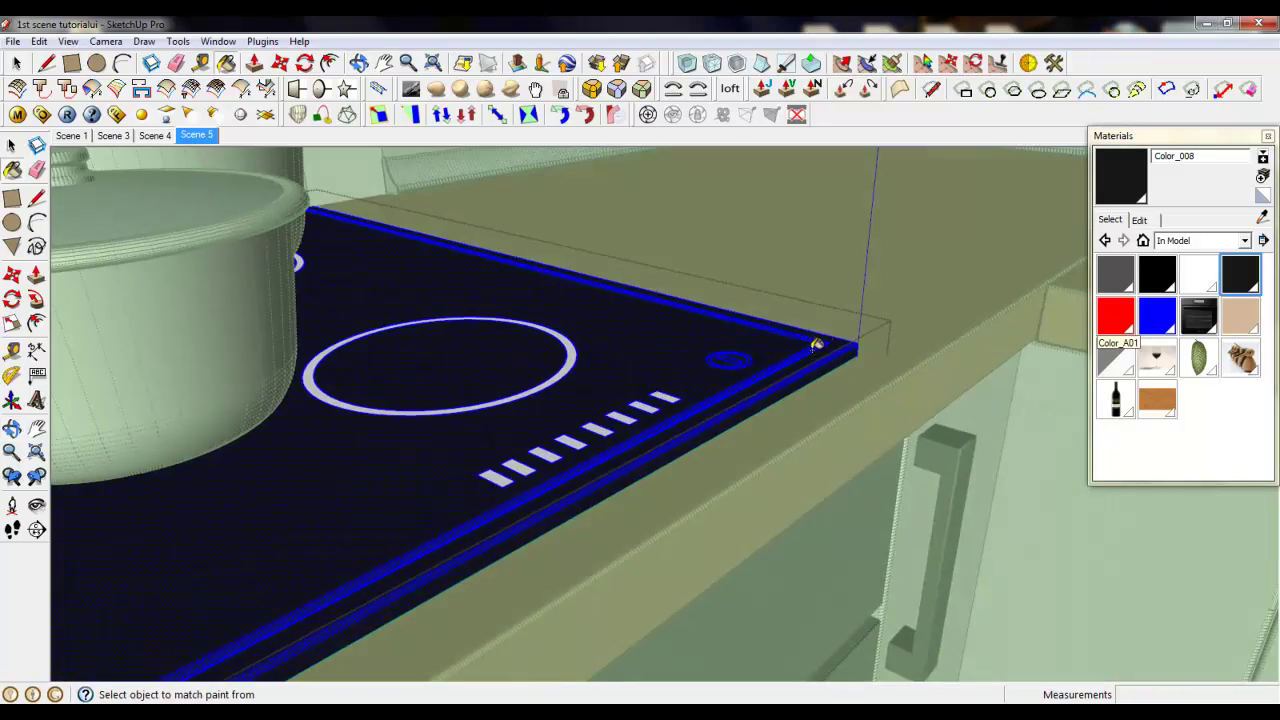
scroll(952, 255, "up", 3)
Rename the V-Ray material Color_008 to "cooker top color" and close the Material Editor.
left_click(12, 145)
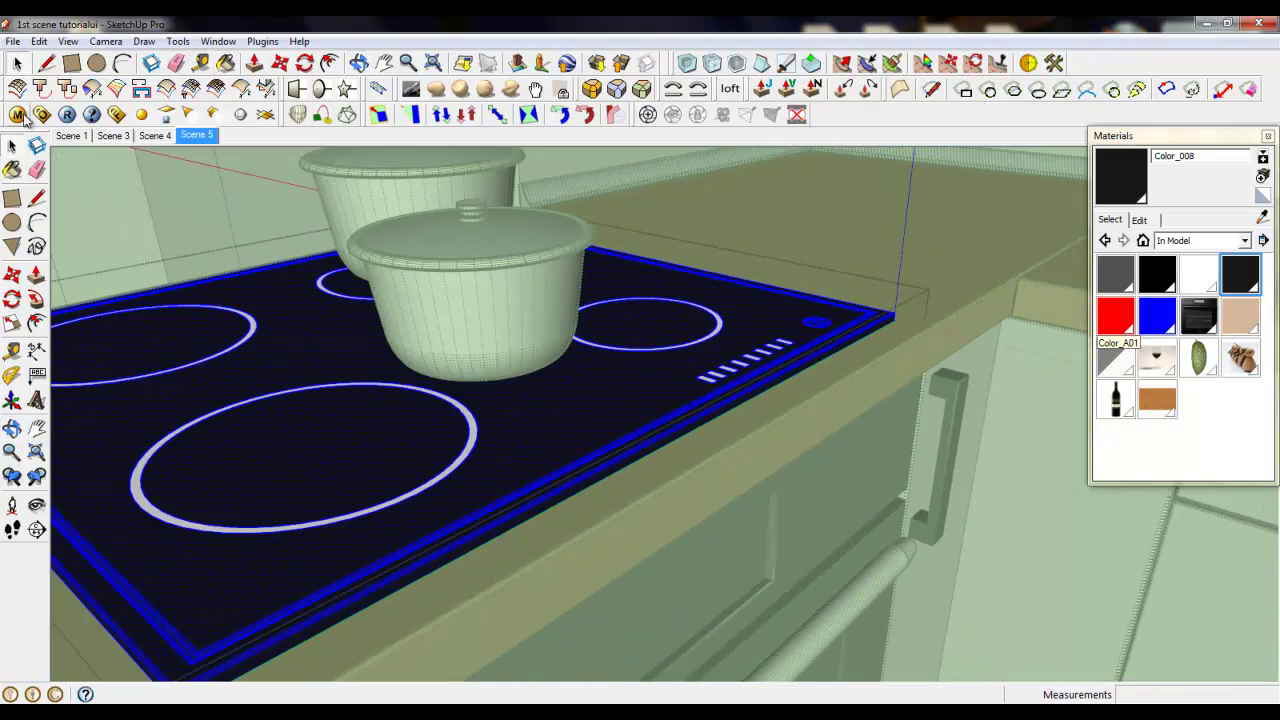
left_click(17, 114)
left_click(377, 457)
right_click(378, 461)
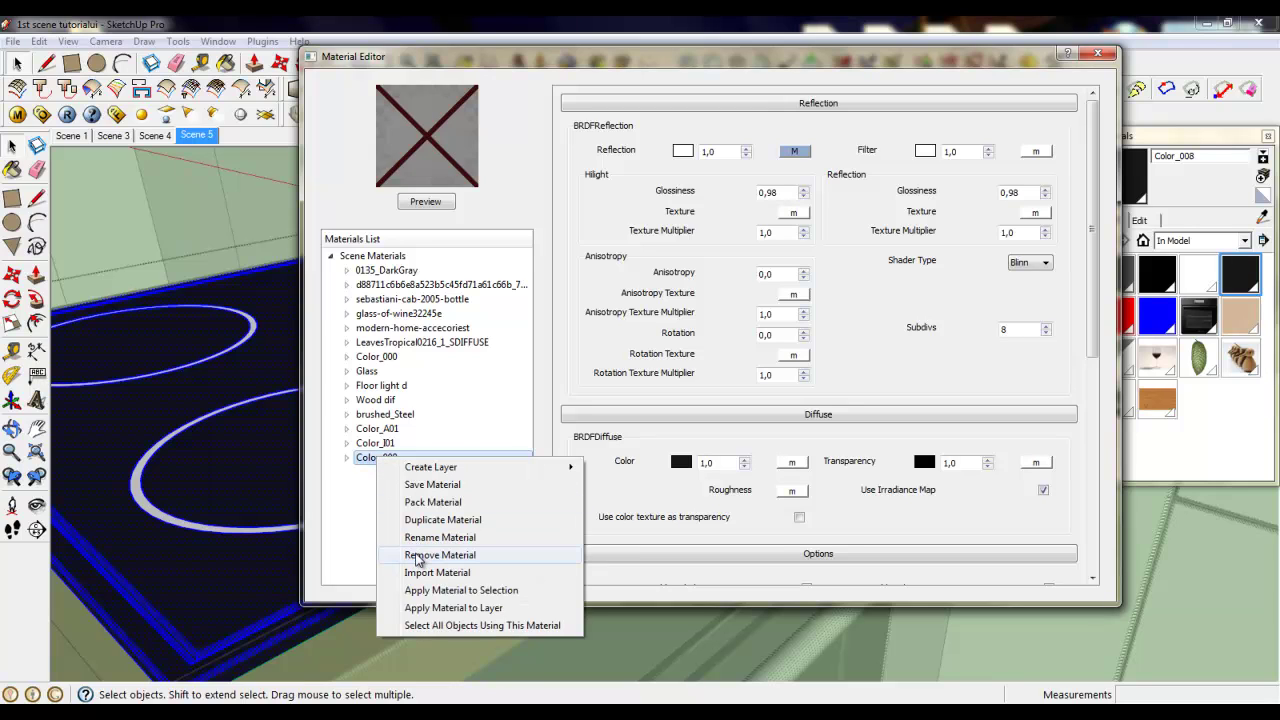
left_click(418, 540)
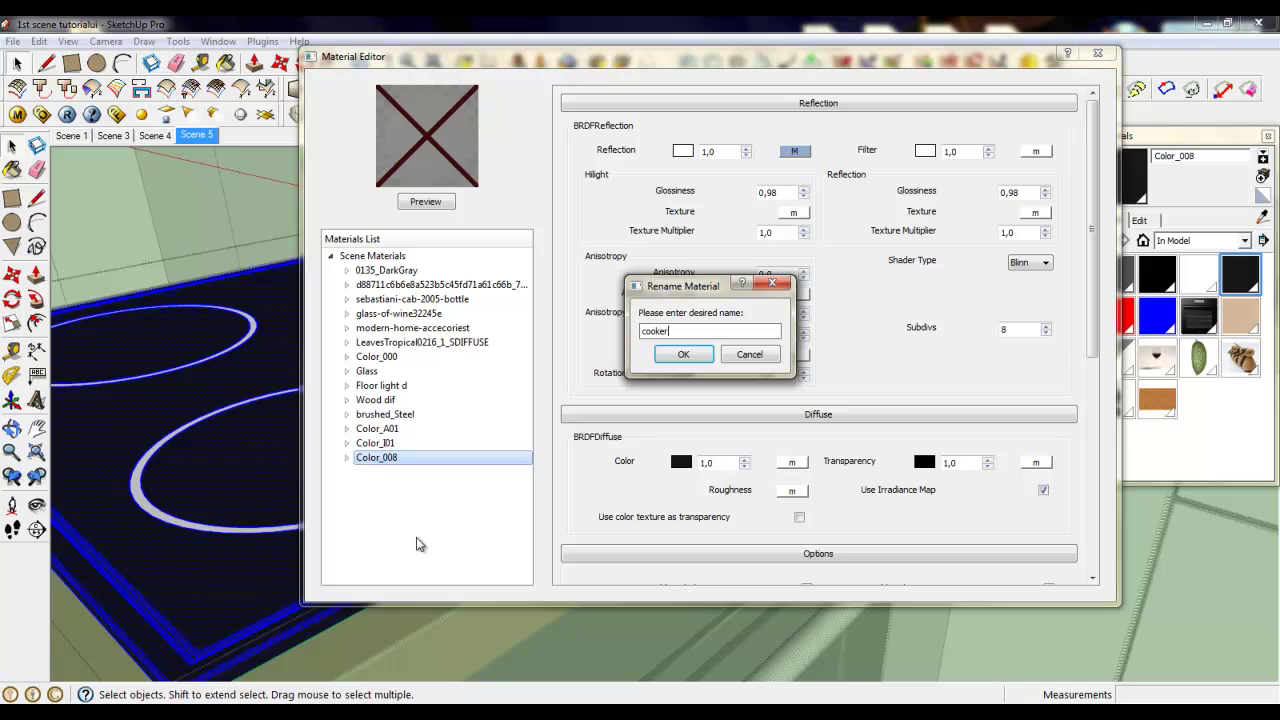
type("cooker top color")
key("Return")
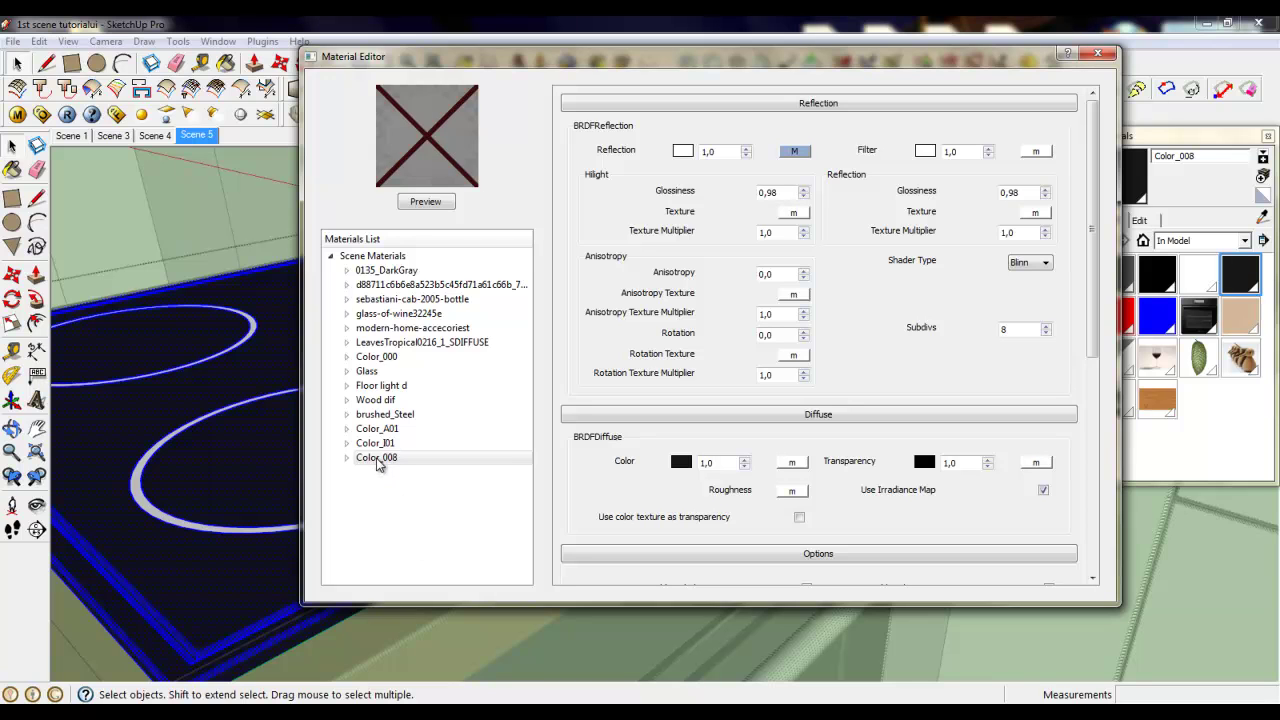
scroll(868, 401, "down", 3)
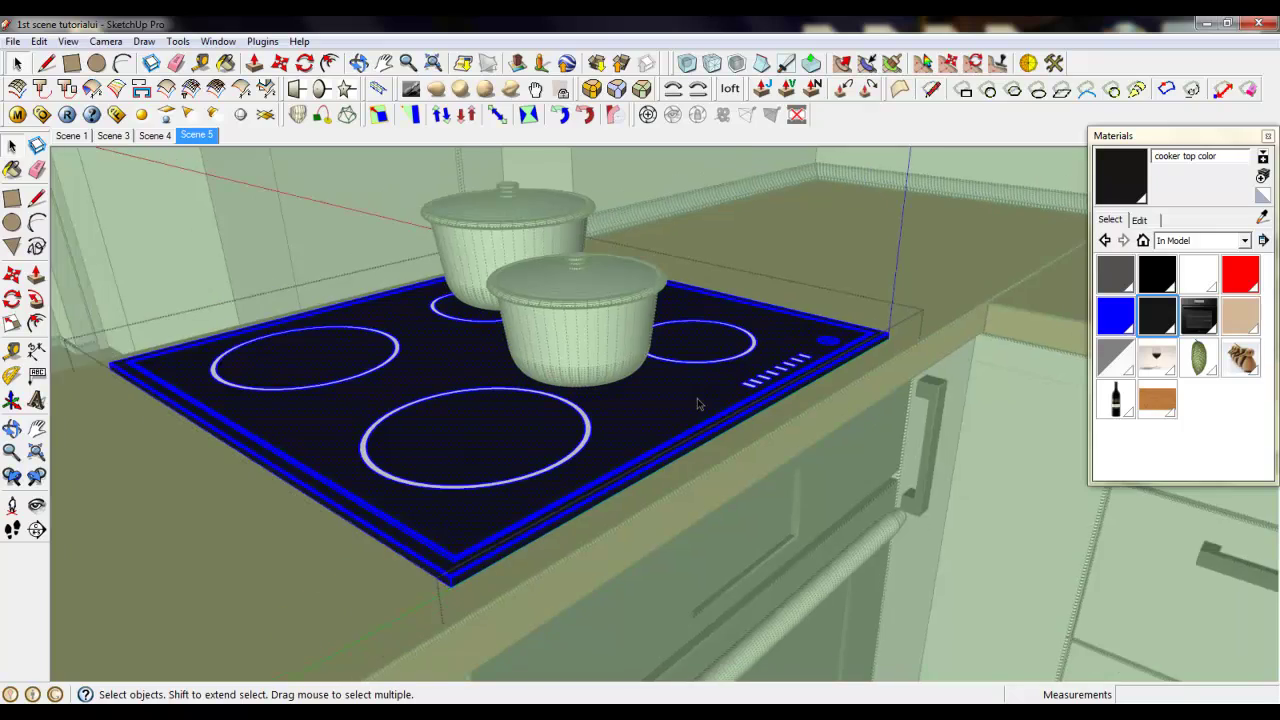
scroll(697, 403, "up", 8)
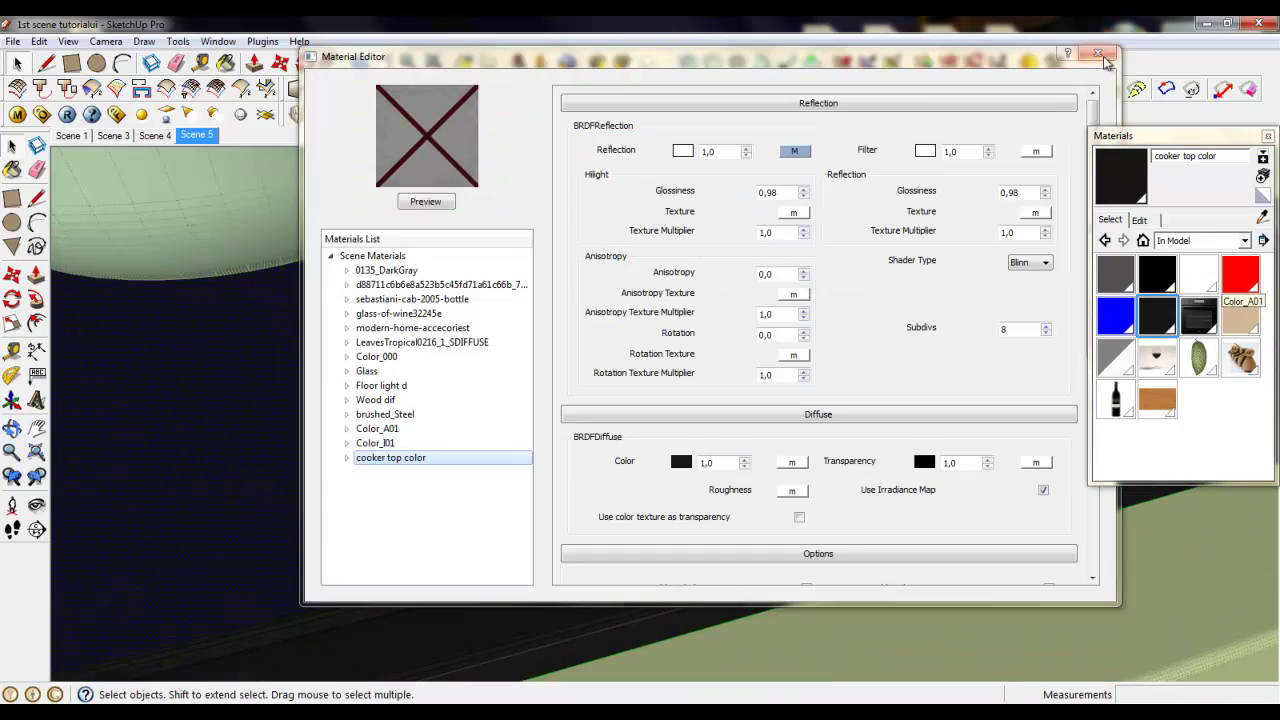
left_click(1098, 54)
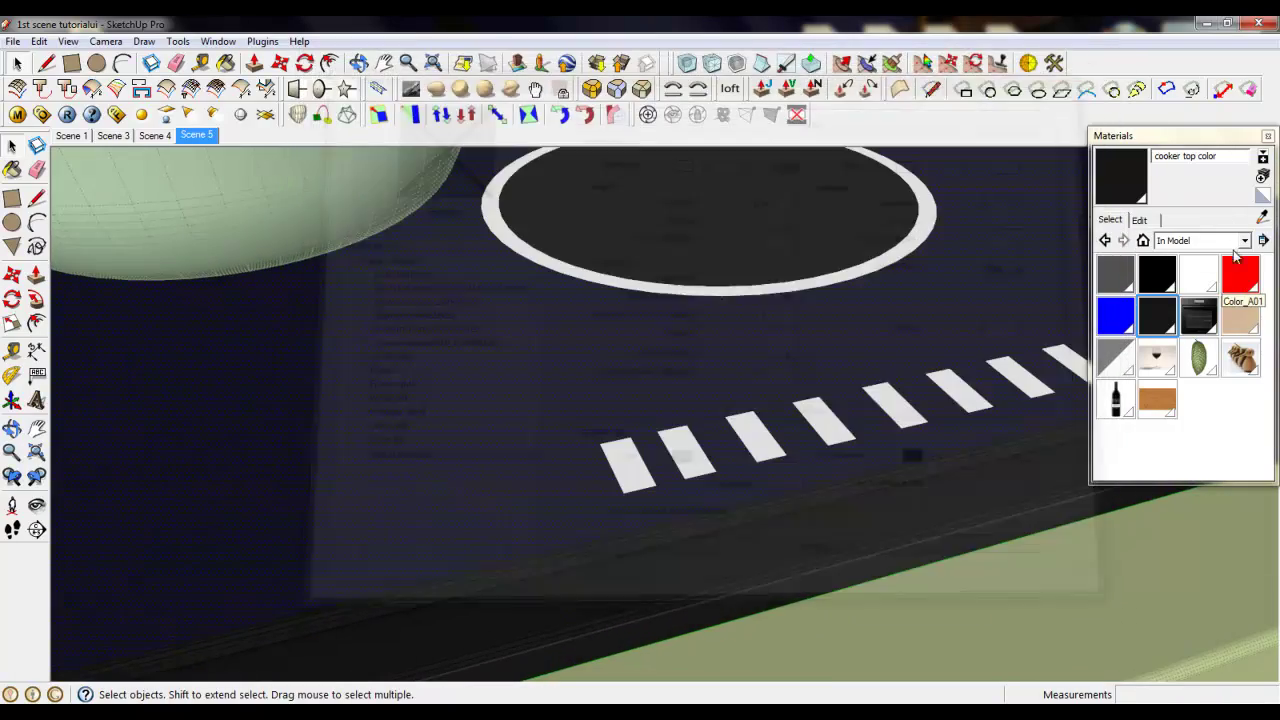
Paint the eight indicator bars on the cooktop with the red in-model material Color_A01.
left_click(1240, 274)
left_click(626, 458)
left_click(683, 445)
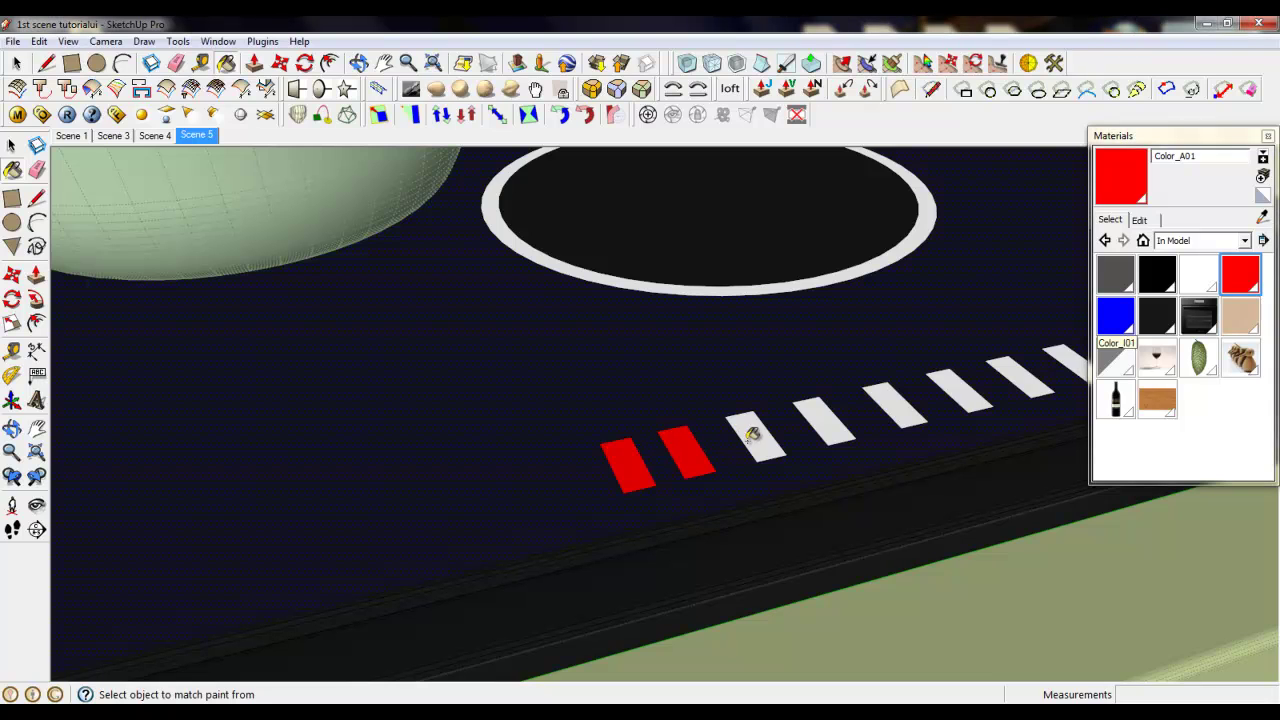
left_click(754, 436)
left_click(822, 420)
scroll(379, 514, "down", 3)
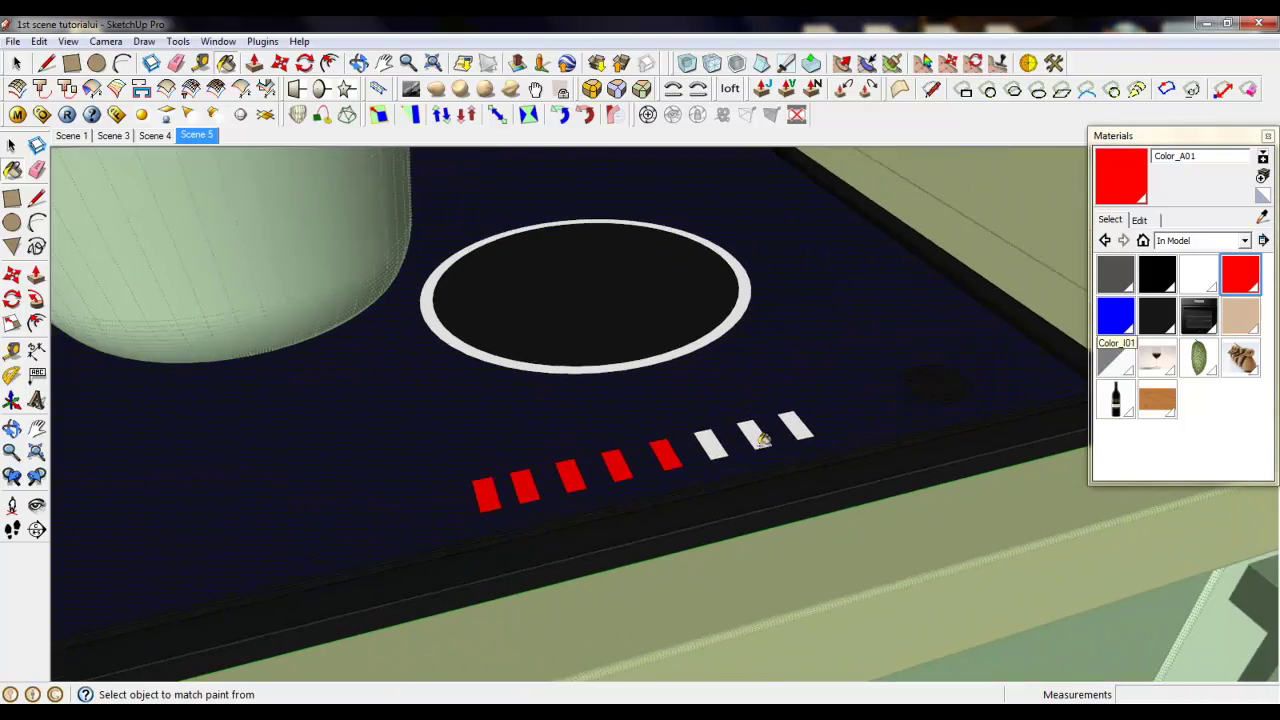
scroll(651, 434, "up", 4)
left_click(658, 440)
left_click(742, 426)
left_click(808, 412)
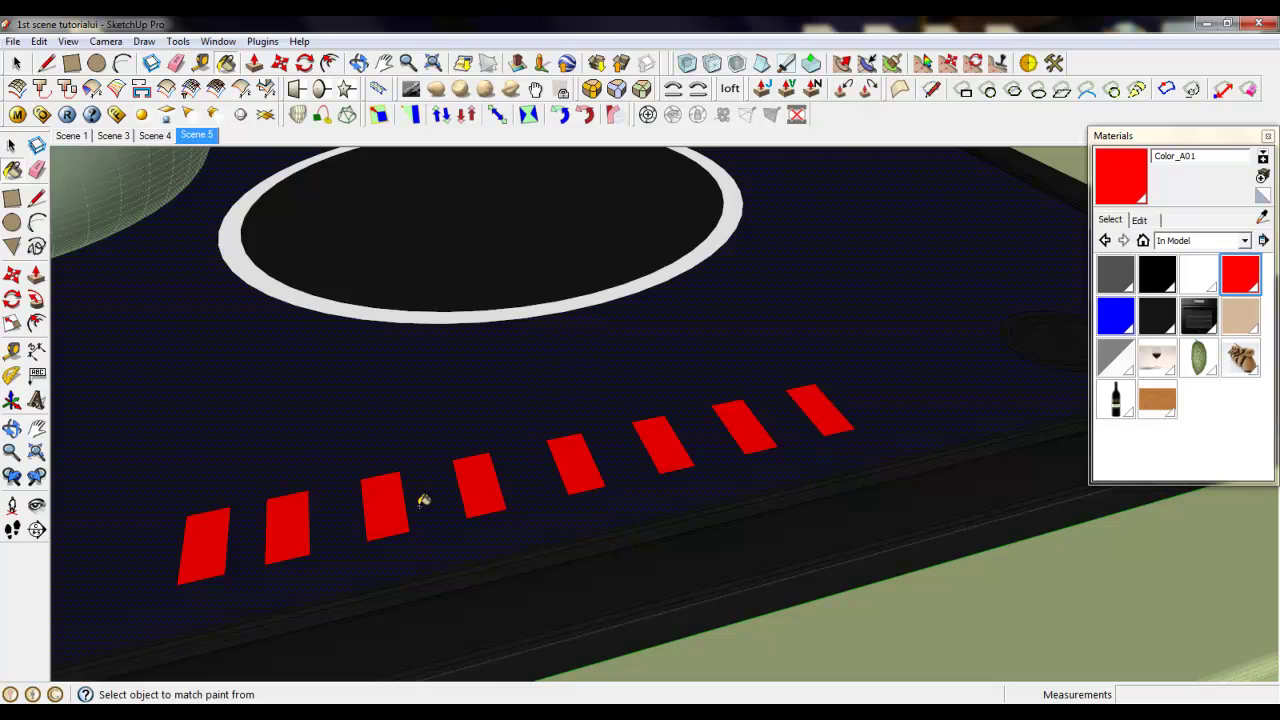
Paint the outer ring and inner bar of the cooktop's round power symbol with red Color_A01.
scroll(771, 414, "down", 3)
scroll(823, 409, "up", 6)
left_click(849, 456)
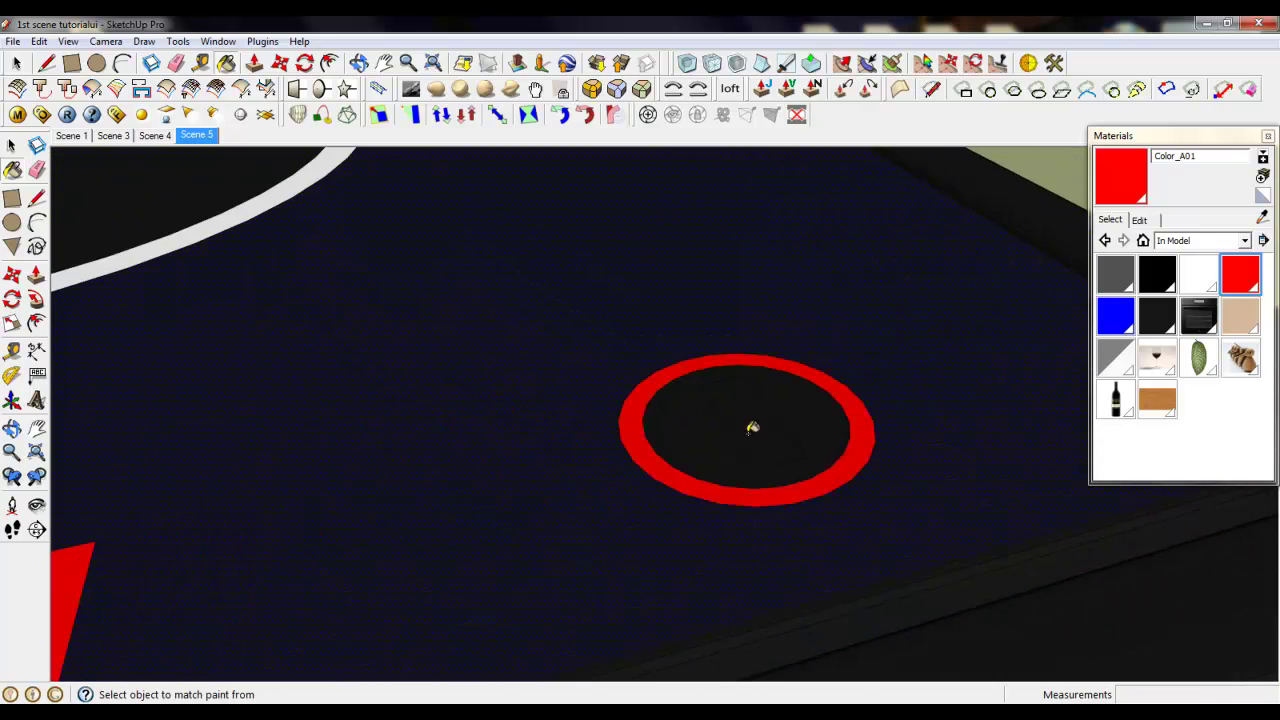
Close the cooktop group and open the entity info of the wooden countertop group.
scroll(771, 383, "down", 5)
mouse_move(766, 397)
middle_mouse_down()
mouse_move(967, 333)
mouse_move(902, 264)
middle_mouse_up()
right_click(901, 263)
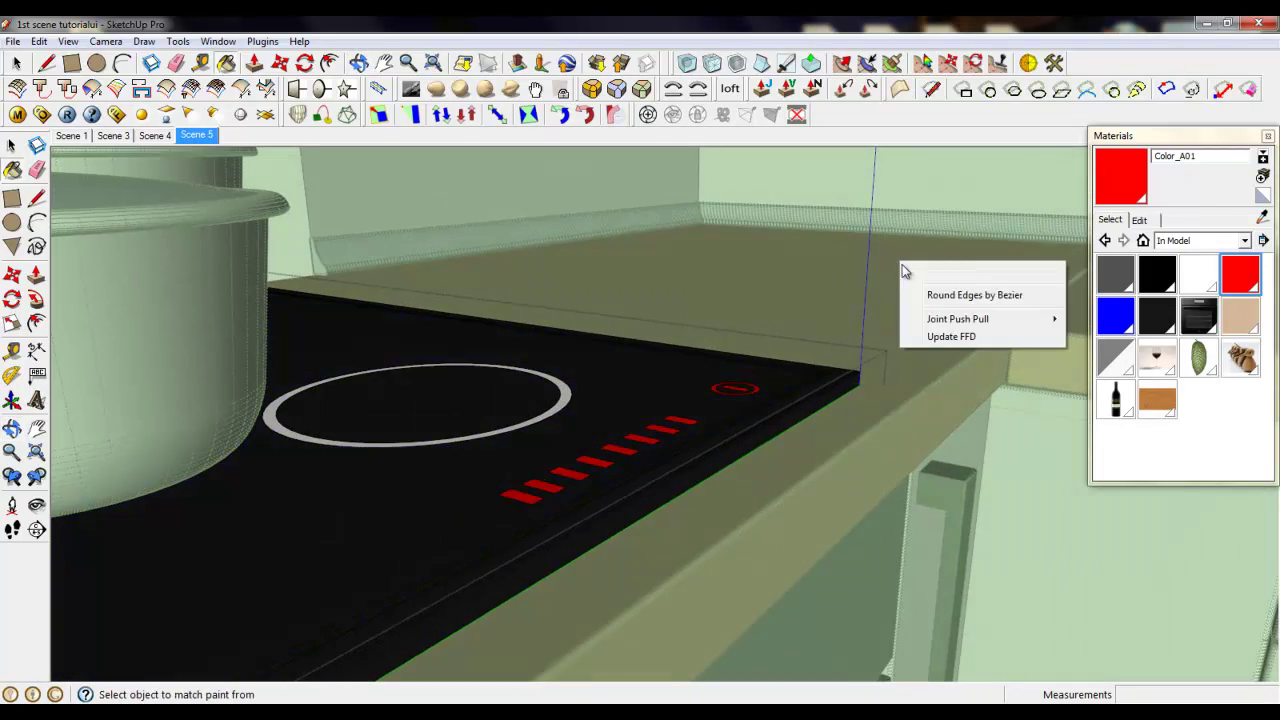
left_click(908, 274)
scroll(842, 268, "down", 5)
right_click(826, 273)
left_click(832, 281)
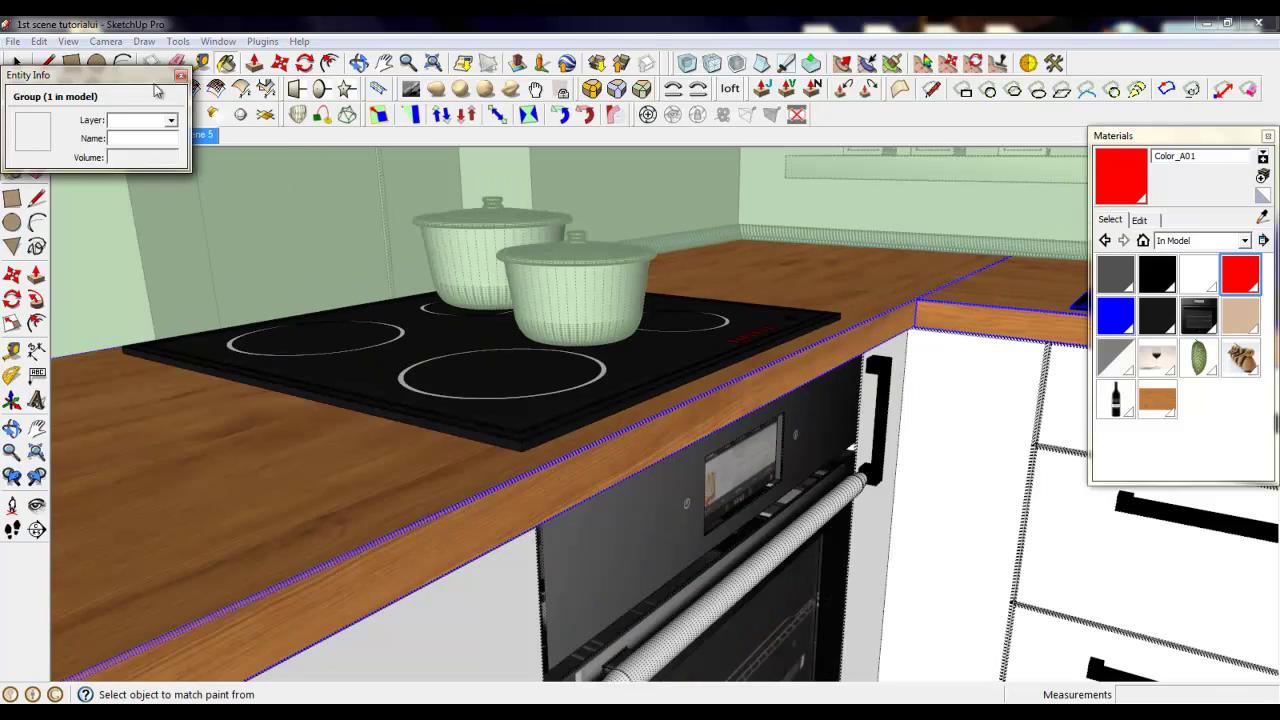
Dismiss the Entity Info window and close the countertop group.
left_click(180, 75)
left_click(12, 146)
right_click(613, 214)
left_click(614, 206)
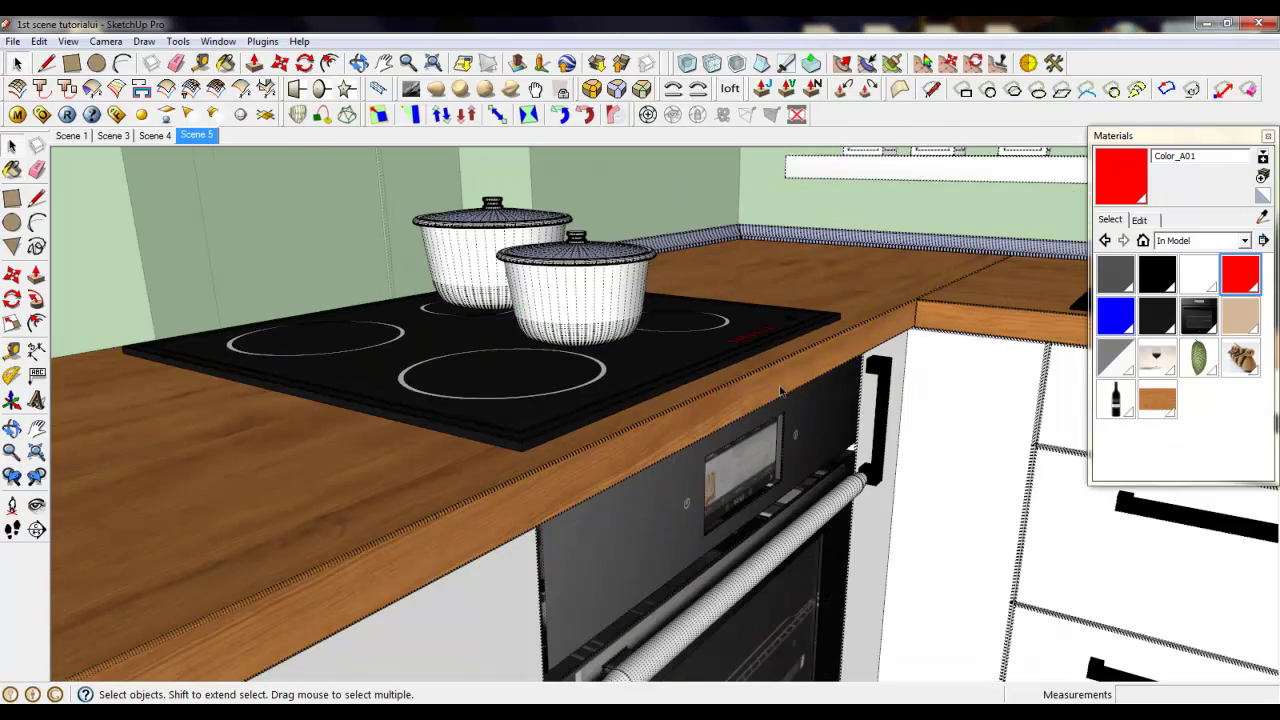
Load the Metal_Iron.vismat material from the Metal collection folder into the scene's V-Ray materials.
scroll(650, 330, "down", 5)
scroll(693, 384, "up", 8)
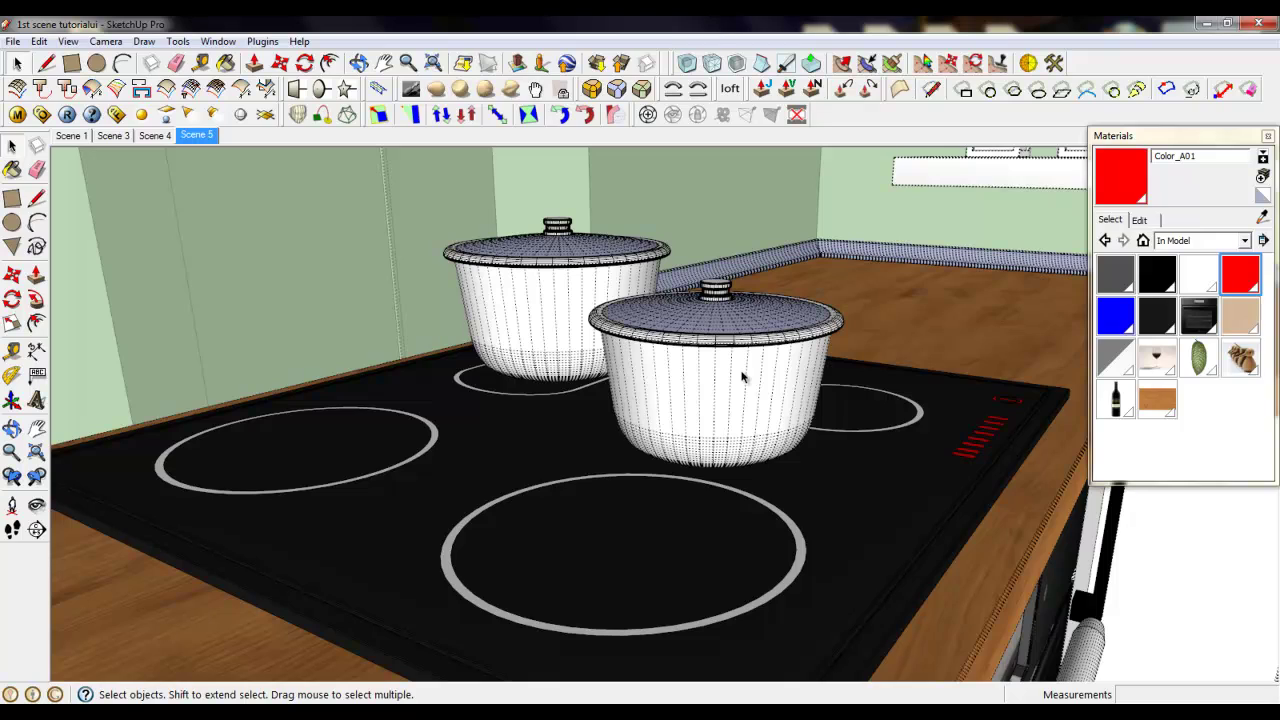
middle_click_drag(742, 376, 691, 374)
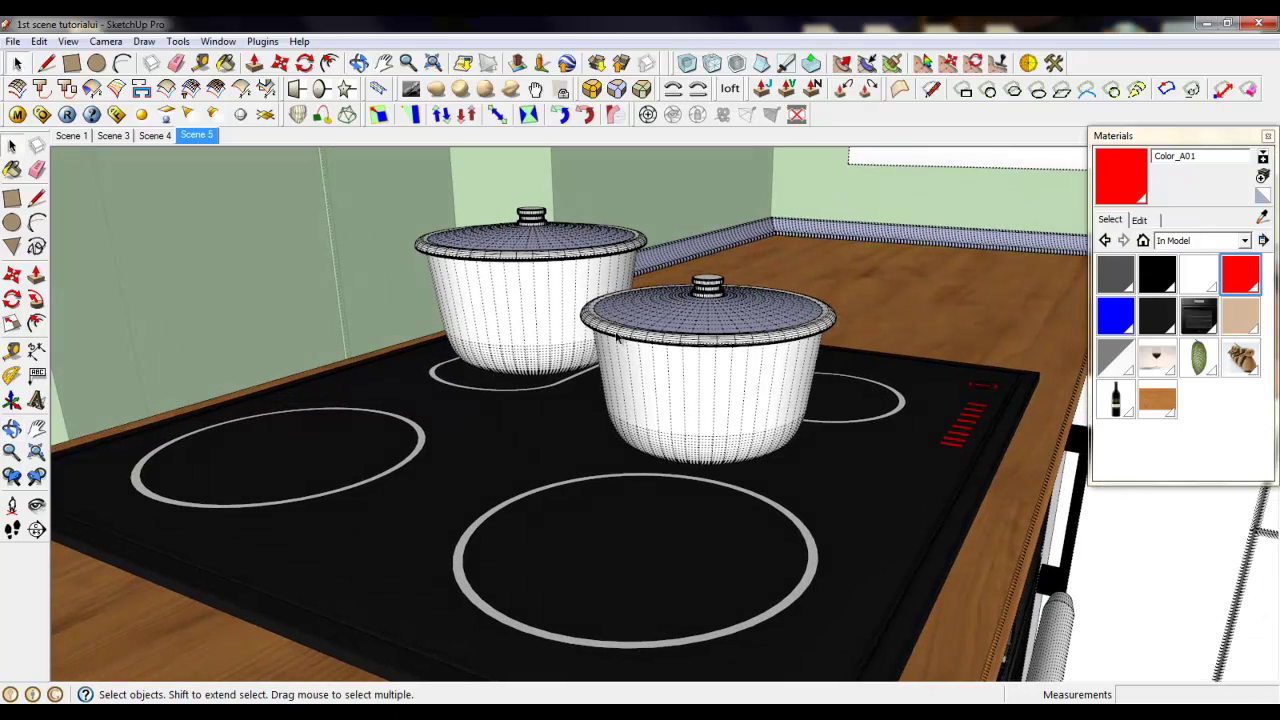
scroll(781, 539, "down", 3)
scroll(754, 512, "up", 6)
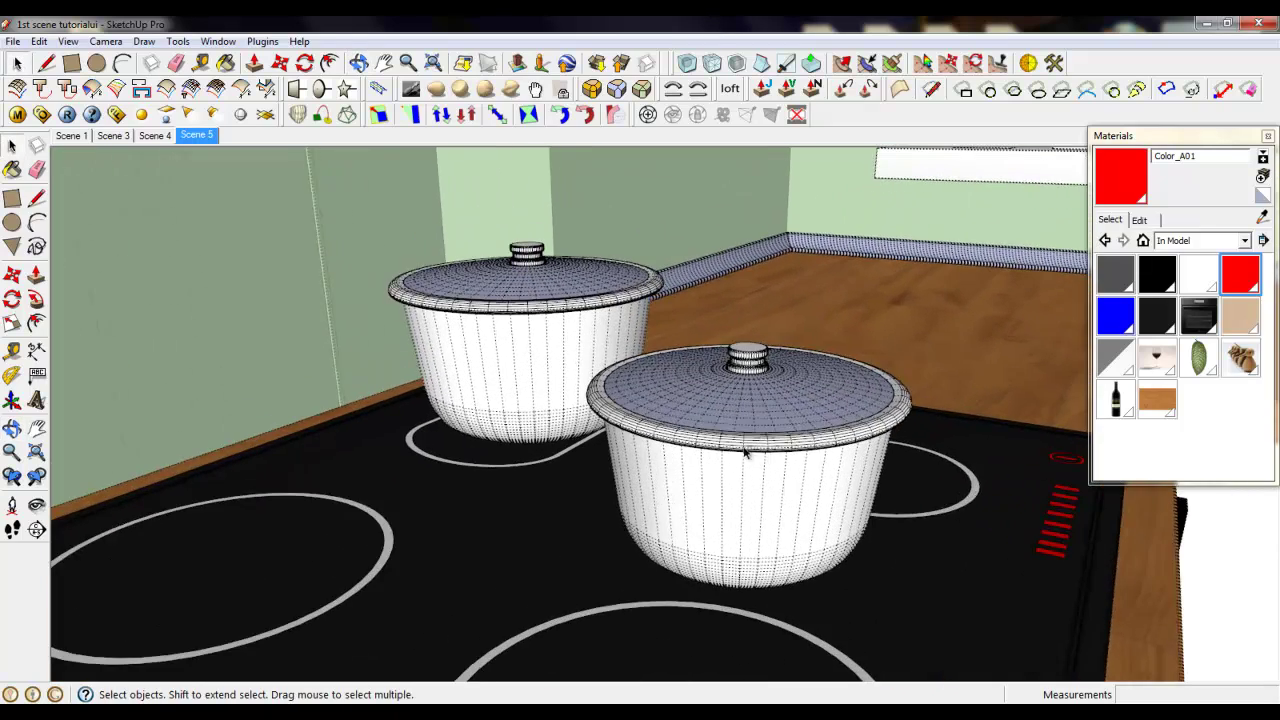
left_click(17, 114)
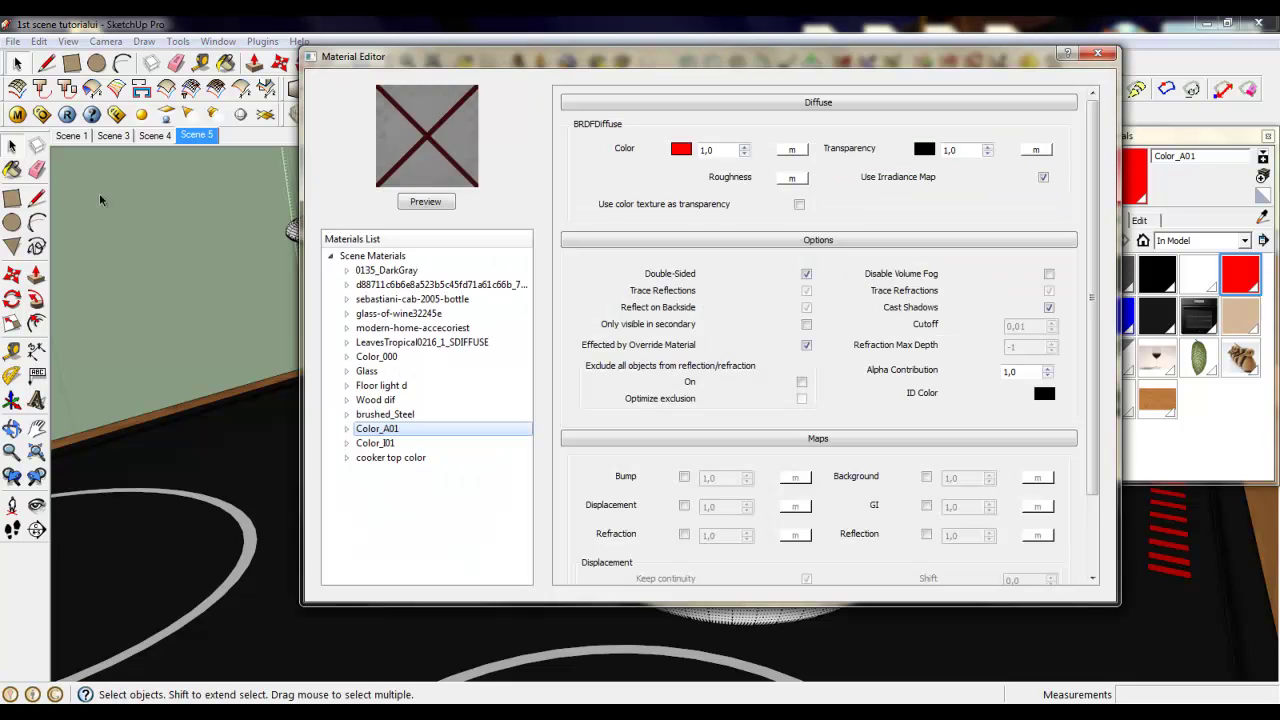
right_click(357, 259)
left_click(400, 284)
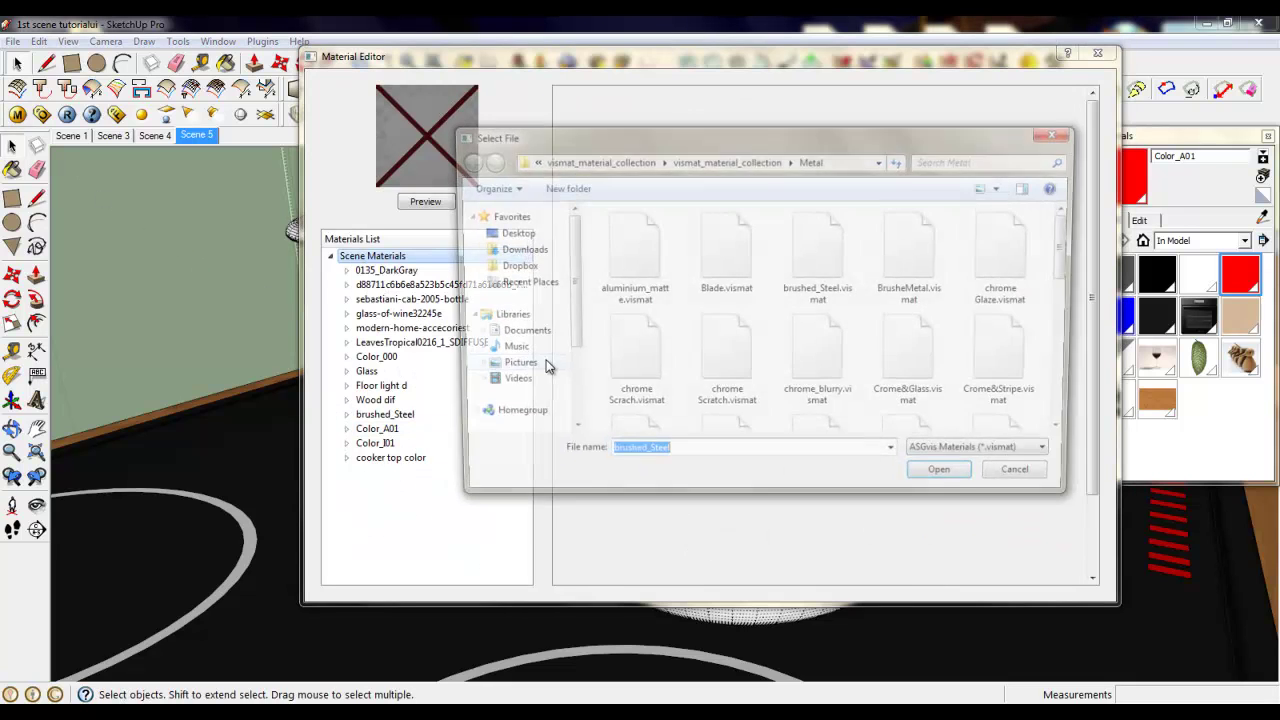
left_click_drag(1072, 262, 1074, 335)
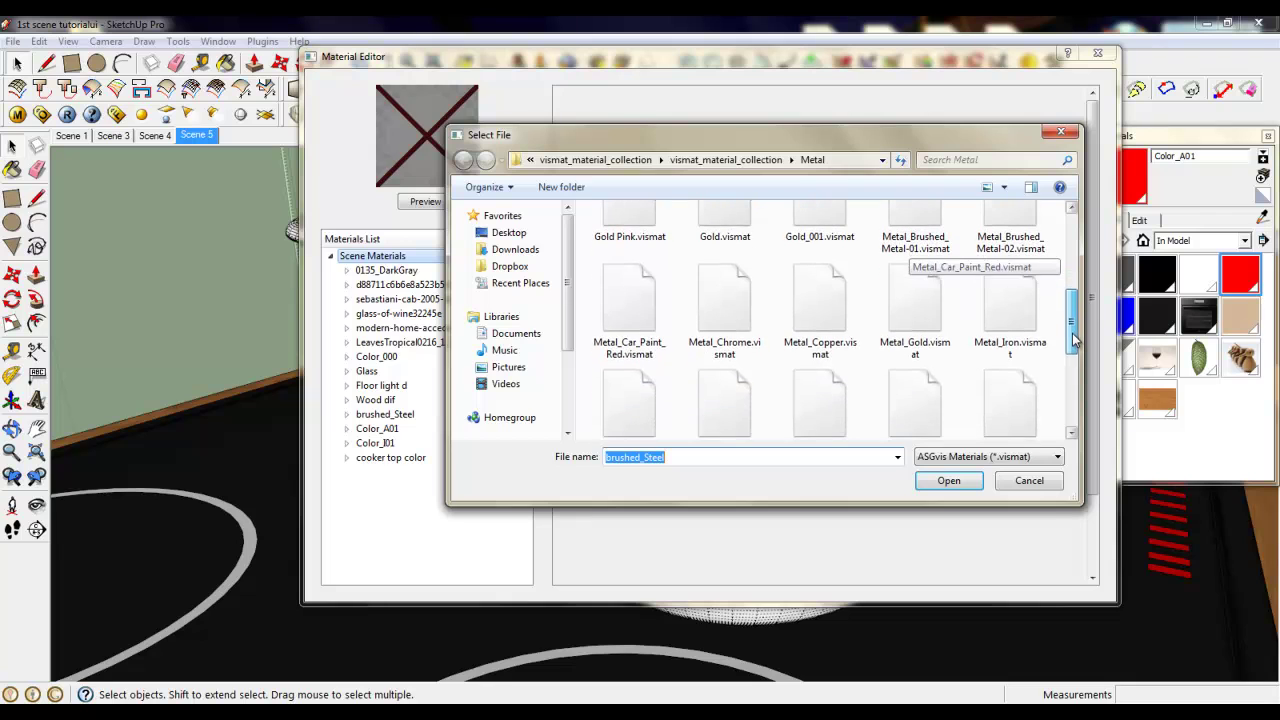
left_click(1010, 338)
left_click(949, 481)
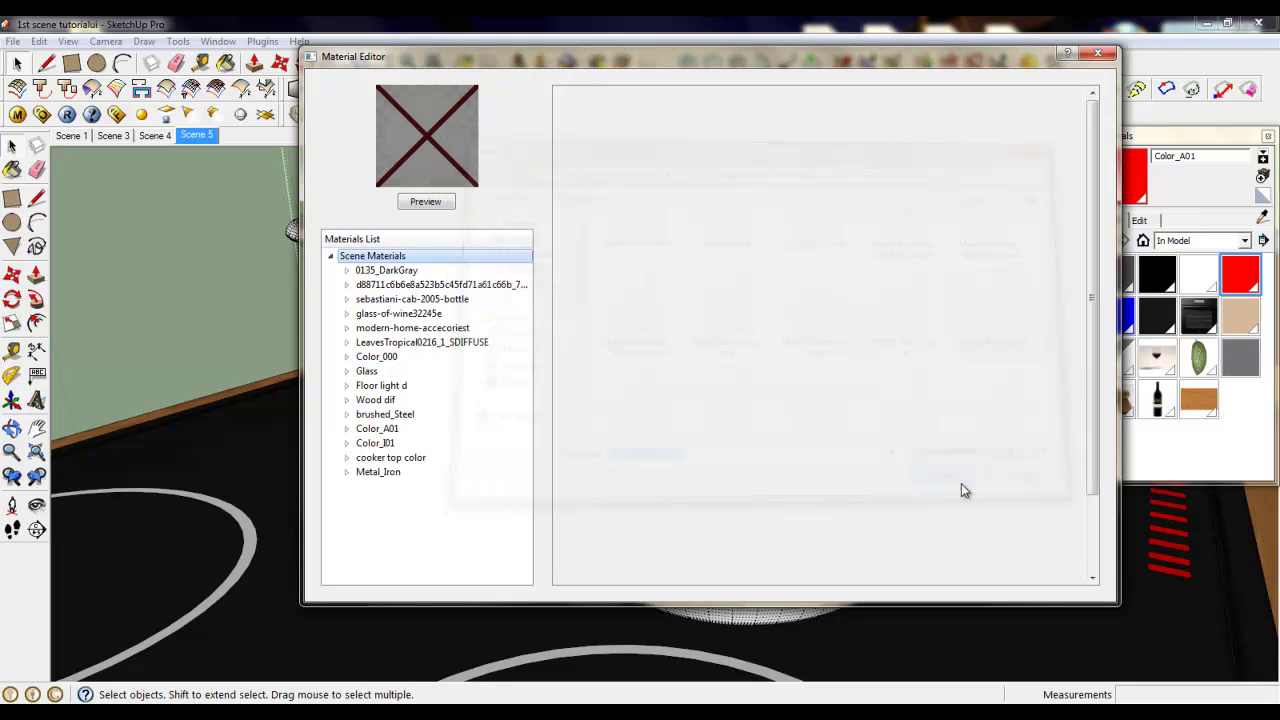
left_click(391, 474)
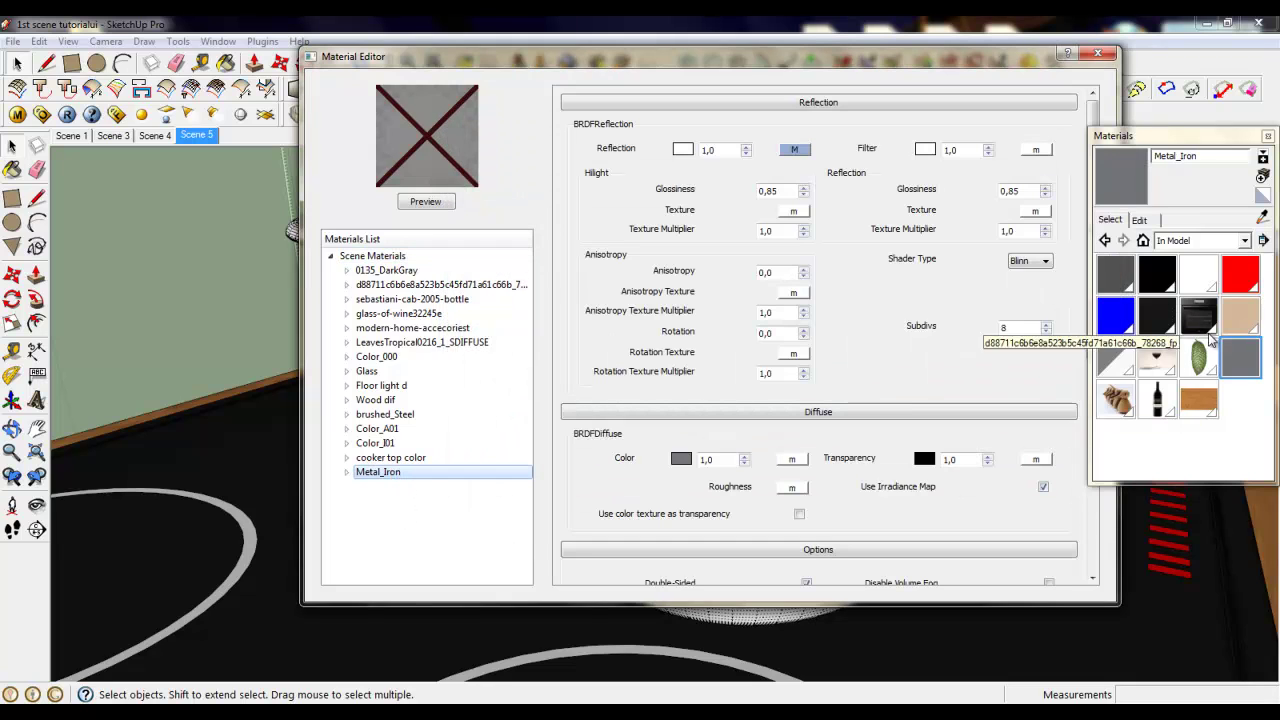
left_click(1097, 53)
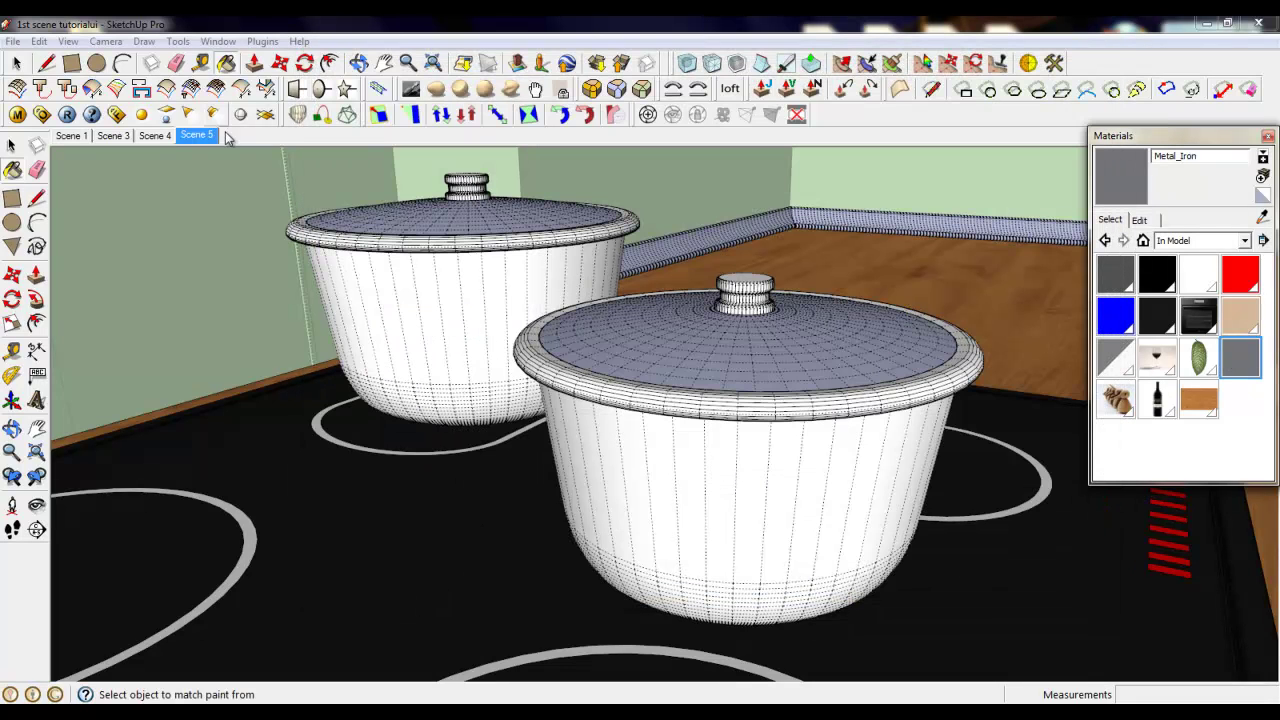
Open the front pot's group and paint its outer body and rim with the Metal_Iron material.
left_click(17, 64)
left_click(588, 441)
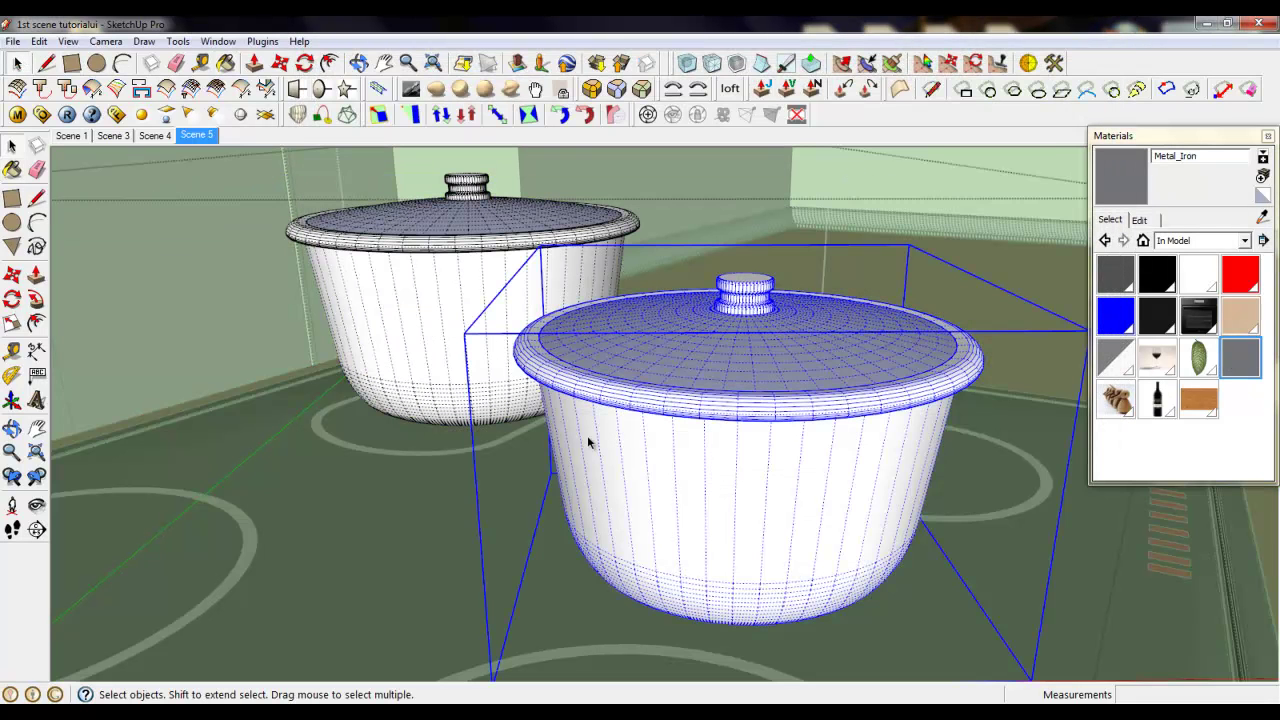
double_click(588, 441)
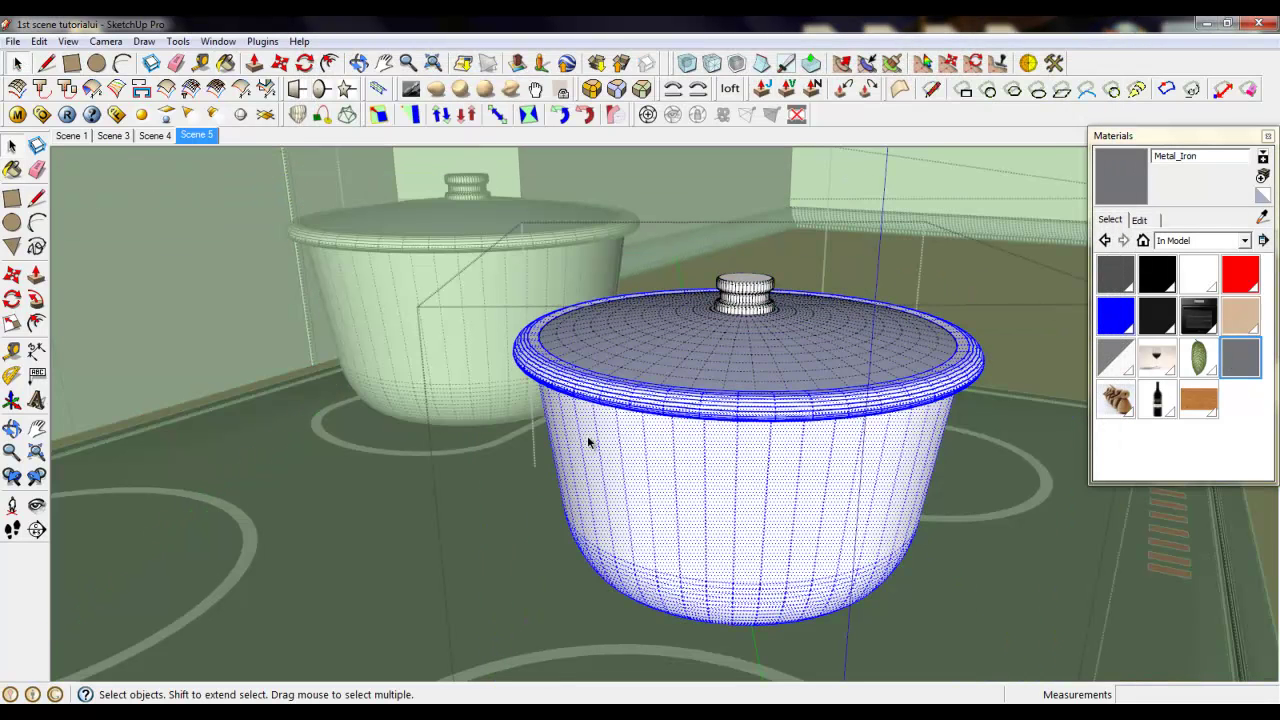
left_click(1244, 370)
left_click(757, 423)
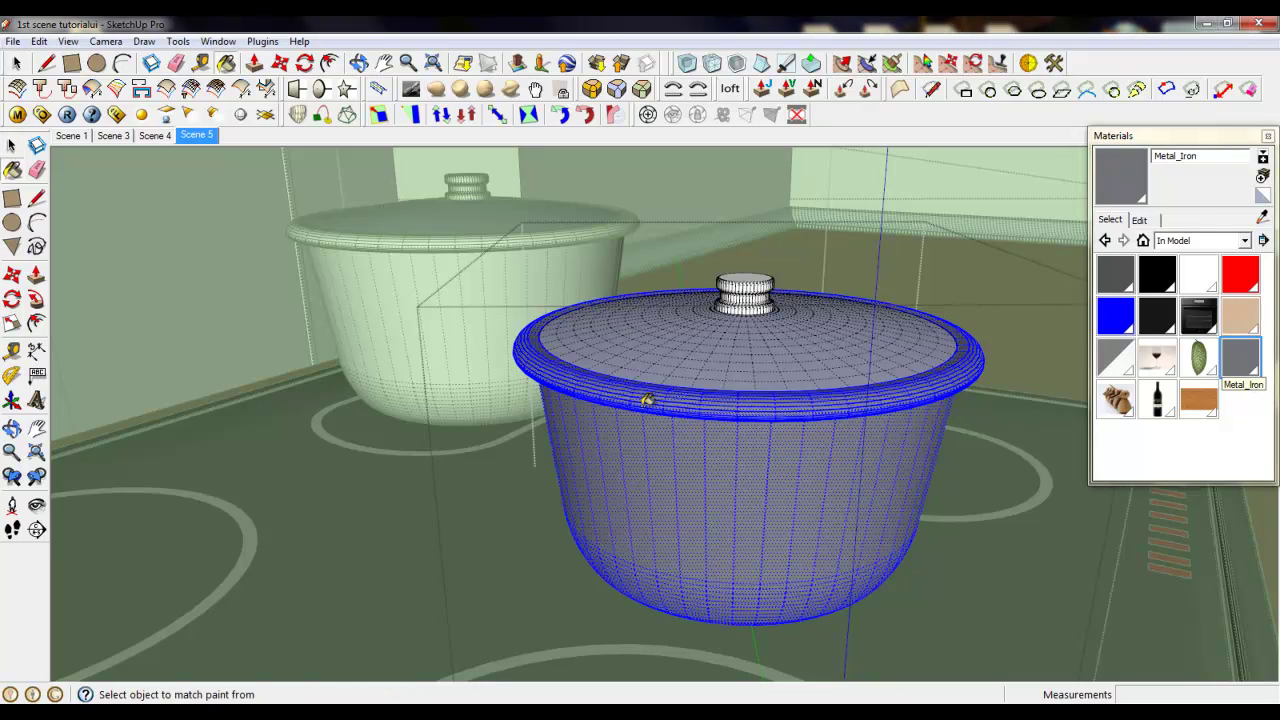
left_click(16, 63)
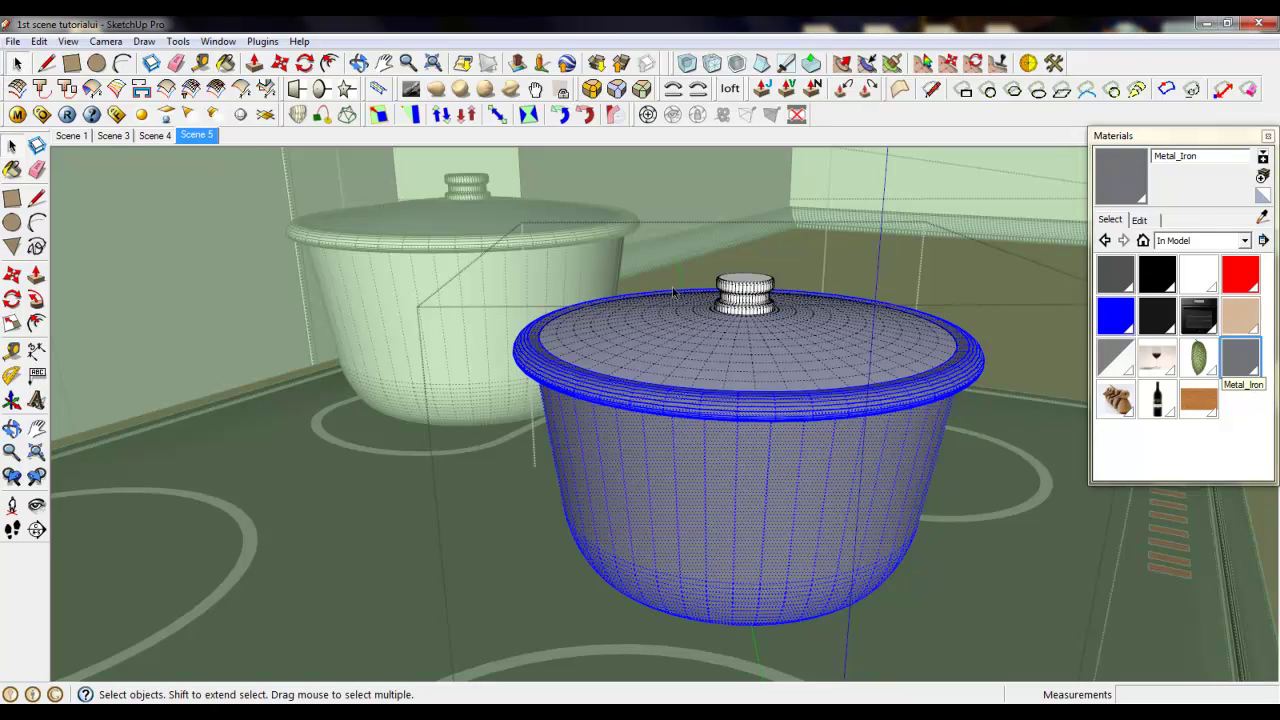
Paint the front pot's lid knob with Color_008 from the Colors library and close the knob's group.
double_click(737, 298)
left_click(737, 298)
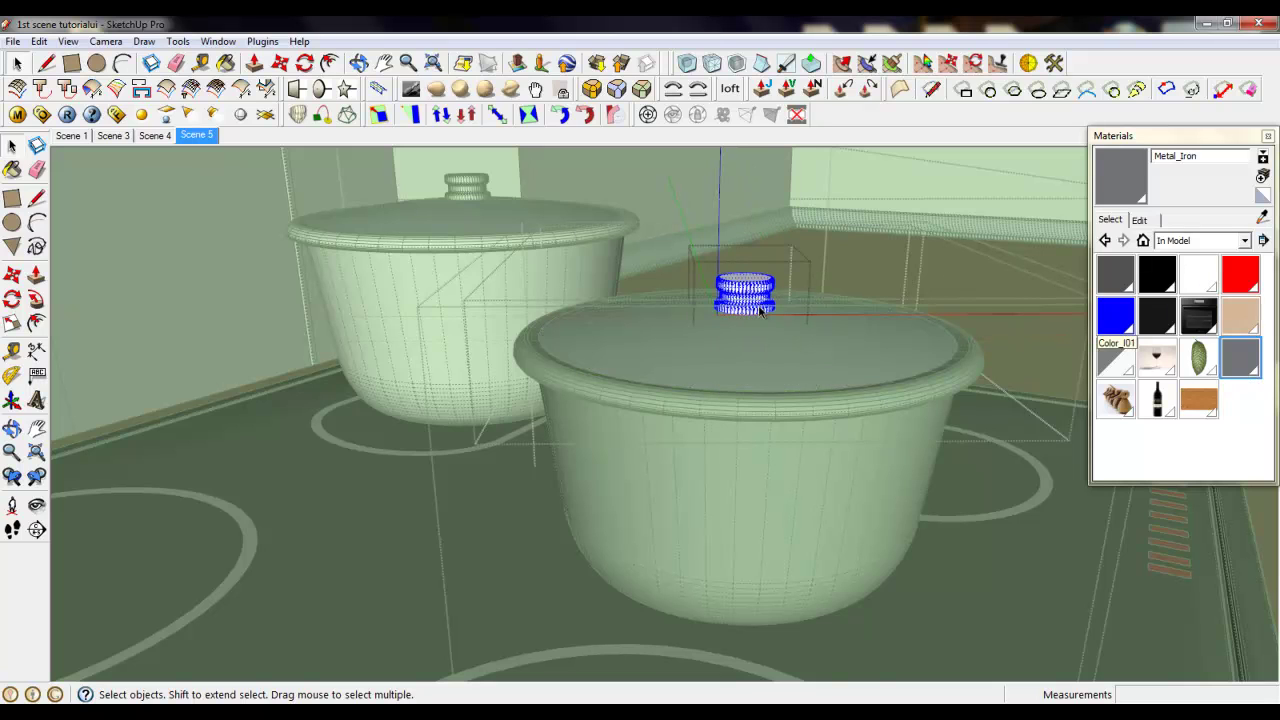
scroll(760, 311, "up", 2)
left_click(1244, 240)
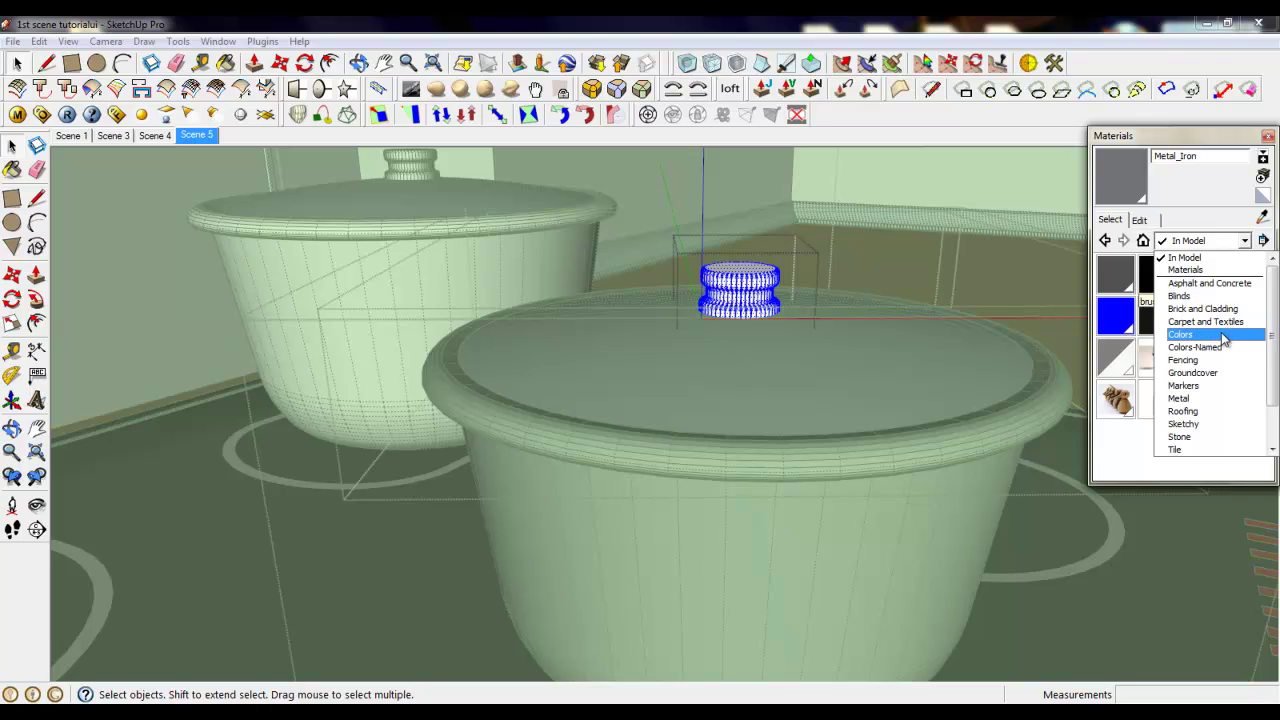
left_click(1224, 340)
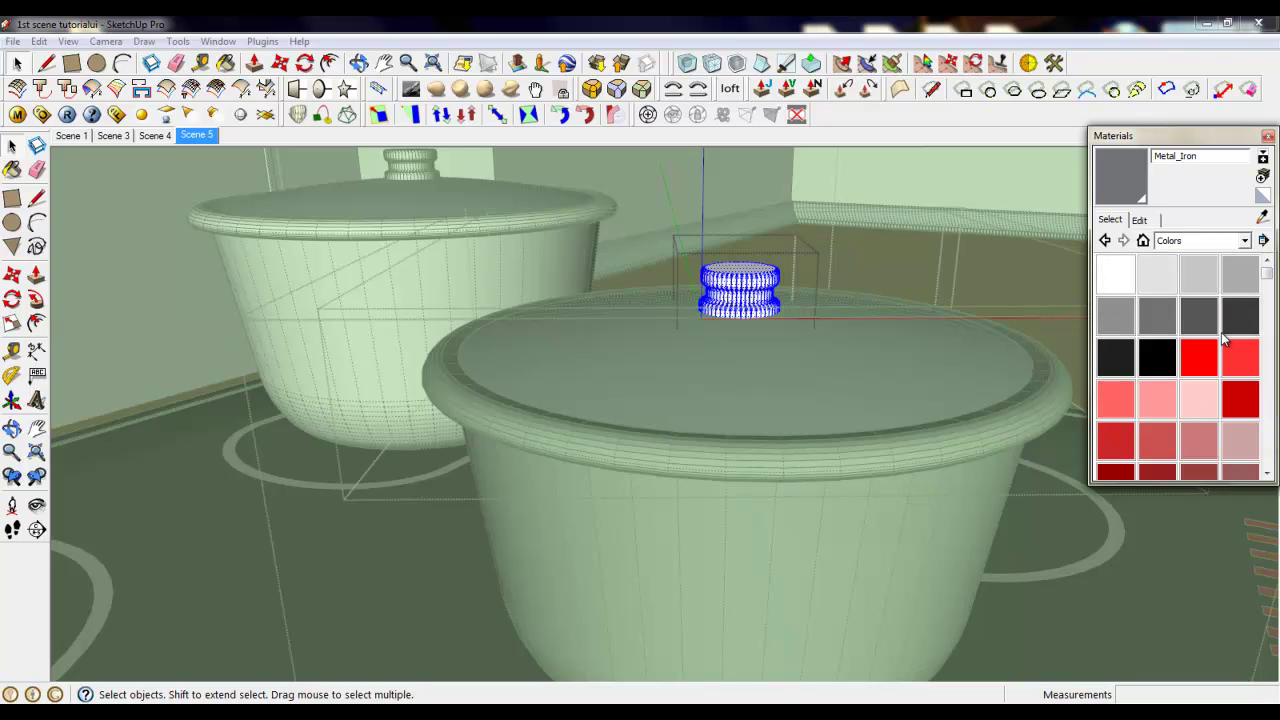
left_click(1119, 349)
left_click(733, 287)
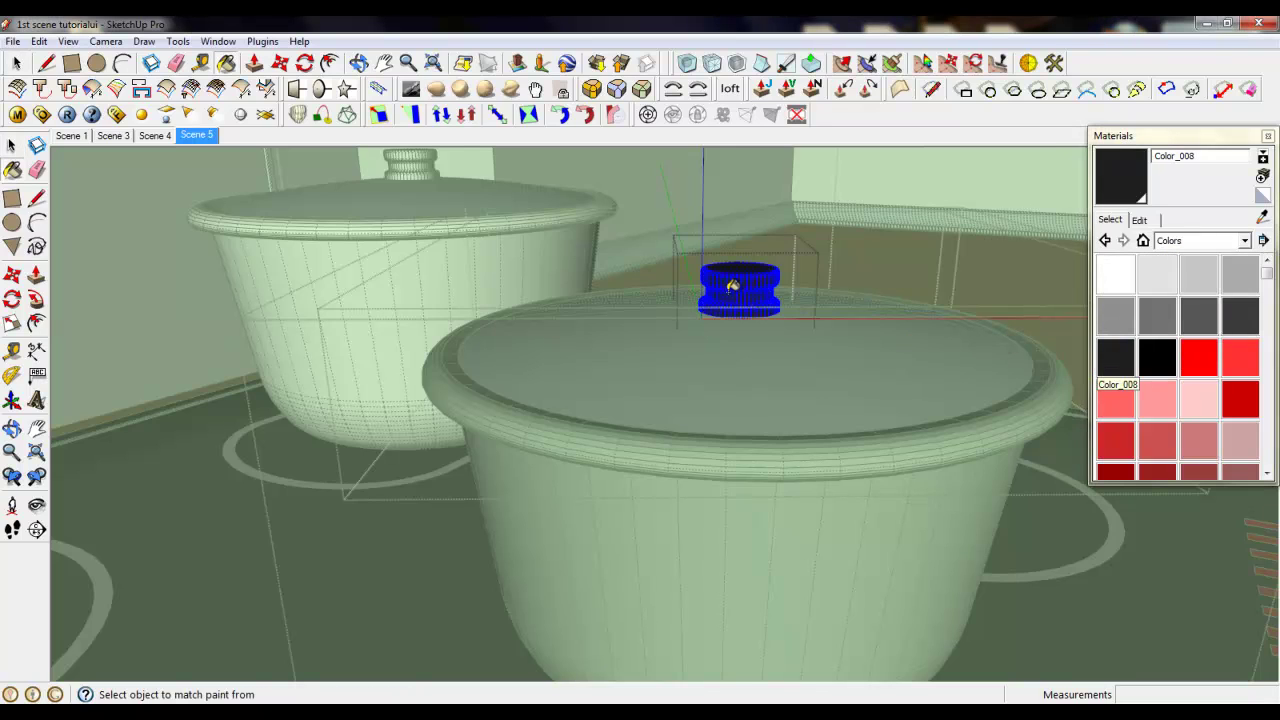
scroll(870, 366, "down", 3)
key("space")
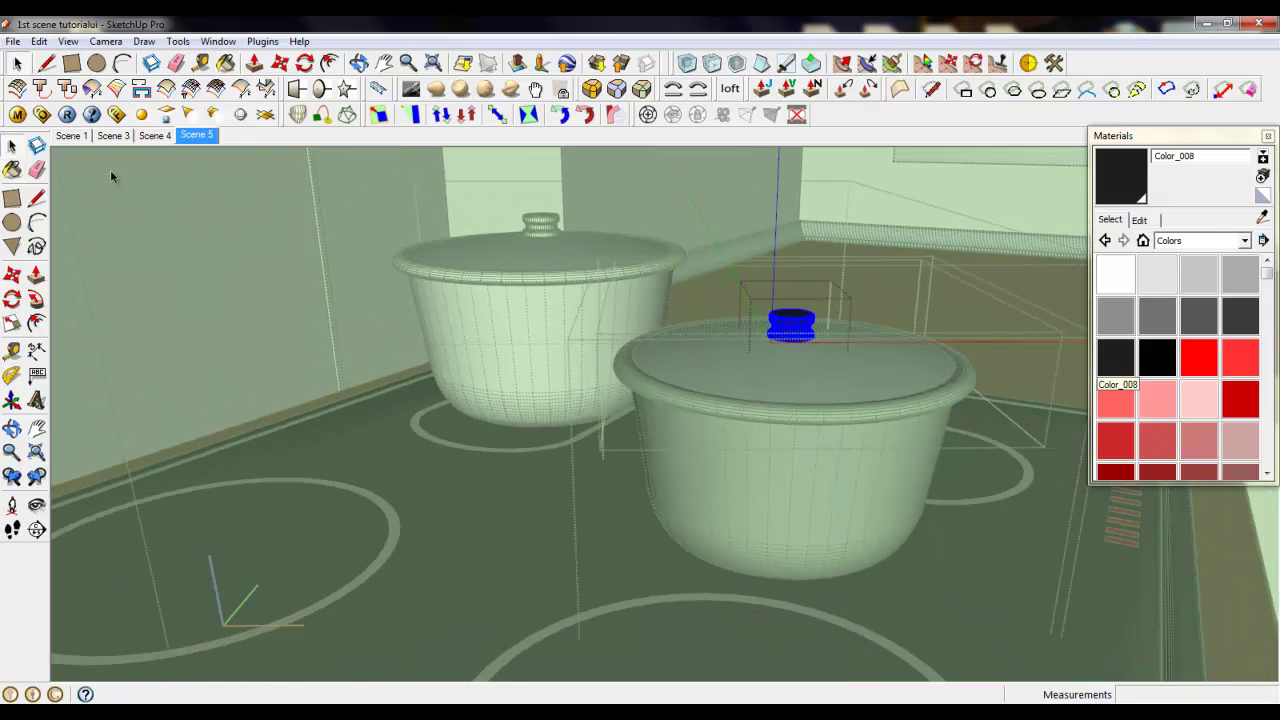
right_click(438, 440)
left_click(482, 447)
Paint the front pot's lid surface with the in-model Glass material.
scroll(795, 361, "up", 2)
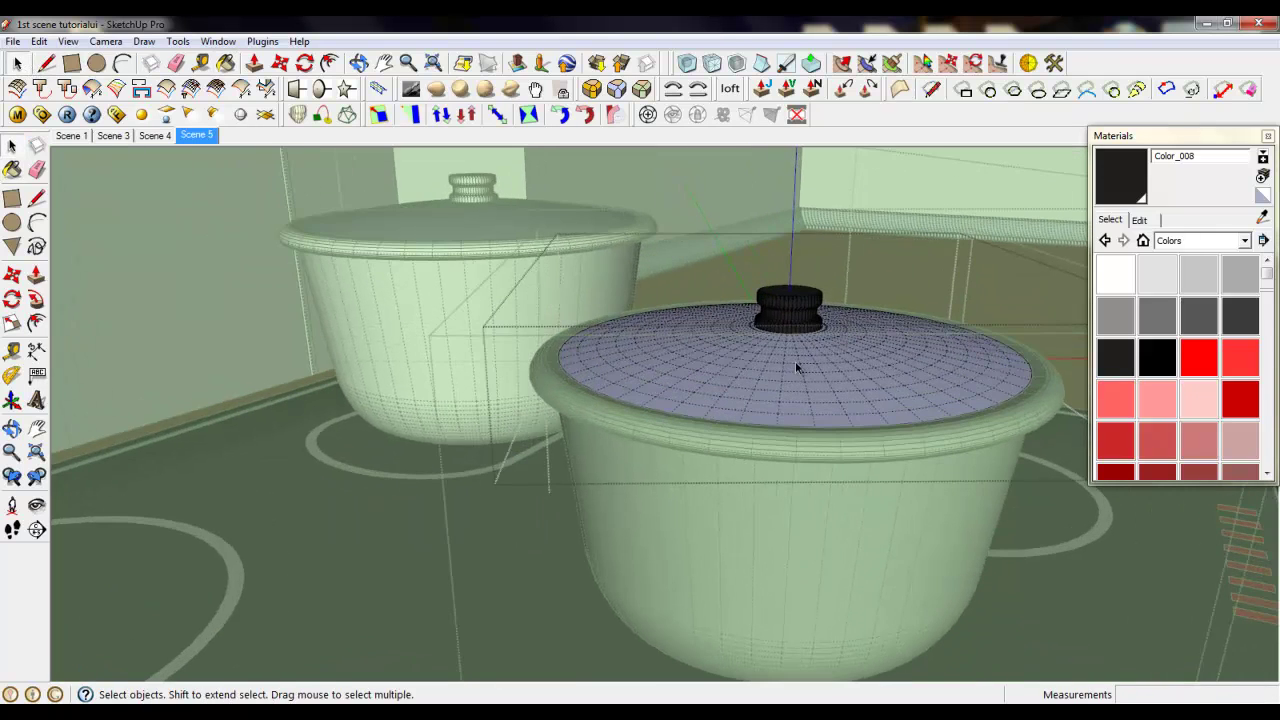
middle_click_drag(795, 361, 732, 514)
scroll(858, 373, "up", 2)
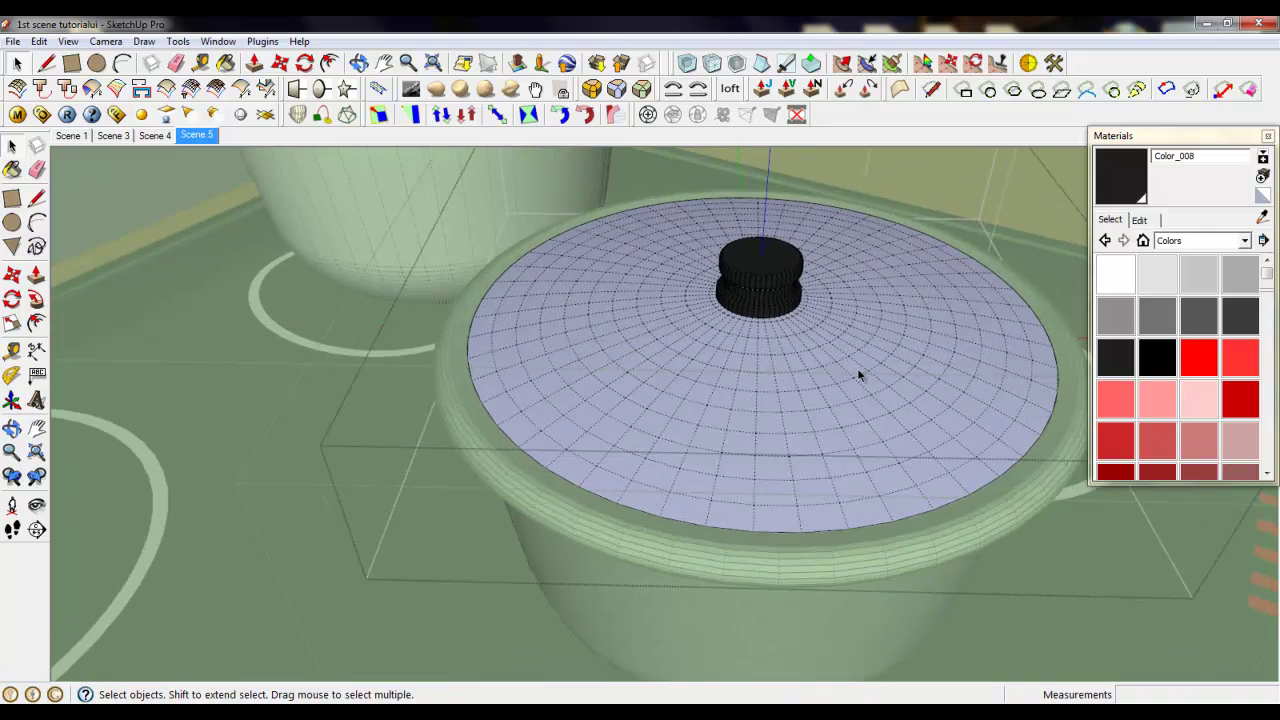
double_click(858, 373)
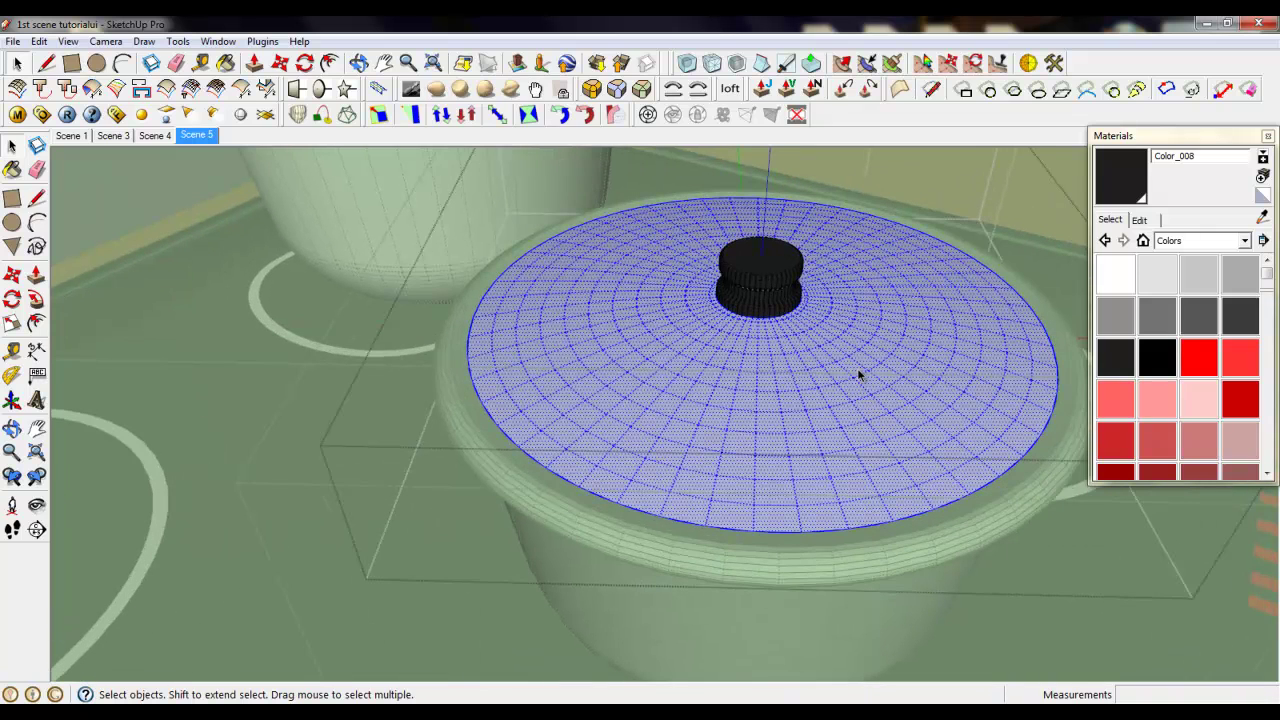
left_click(1143, 240)
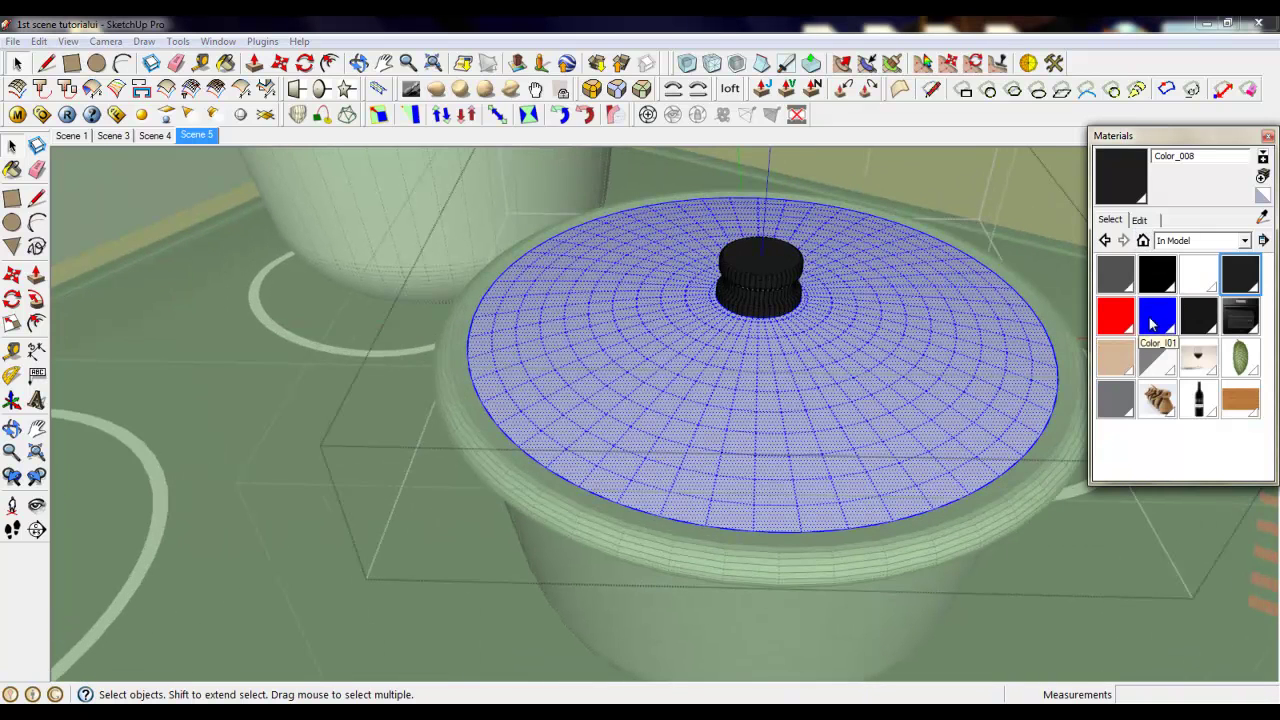
left_click(1155, 369)
left_click(926, 355)
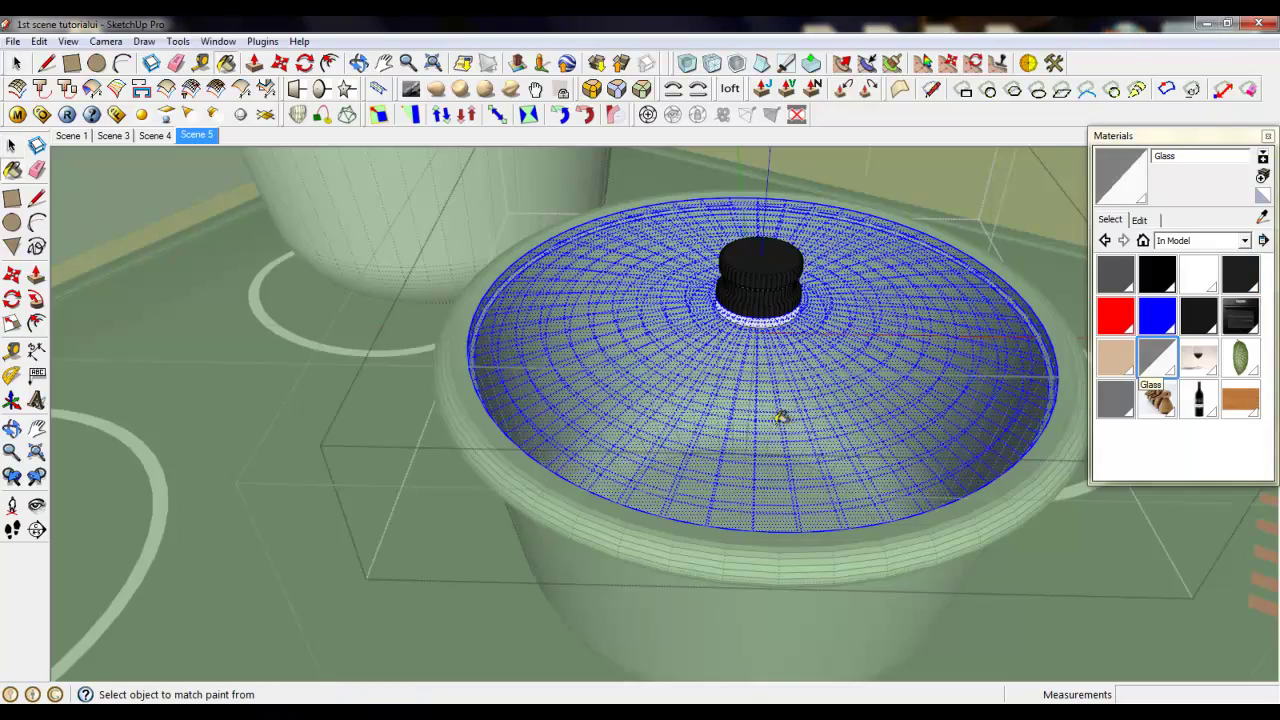
scroll(782, 418, "down", 3)
middle_click_drag(782, 418, 753, 338)
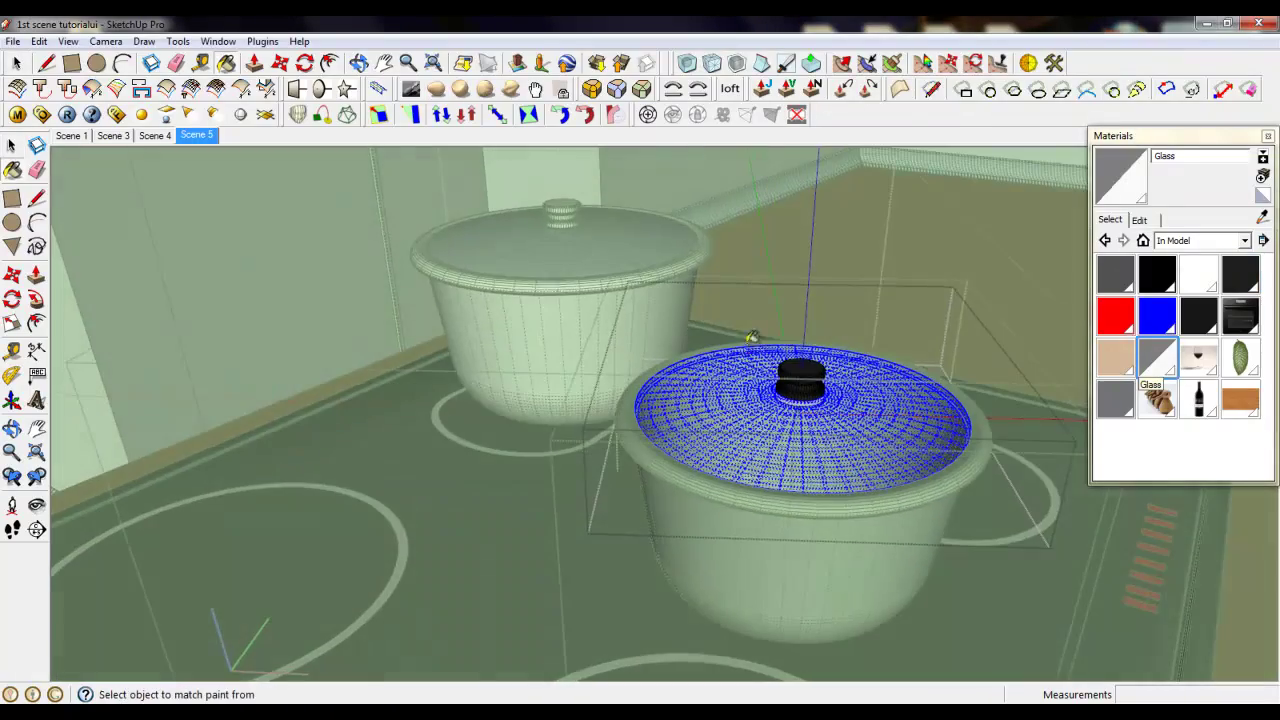
left_click(16, 64)
scroll(677, 340, "down", 3)
scroll(600, 337, "up", 5)
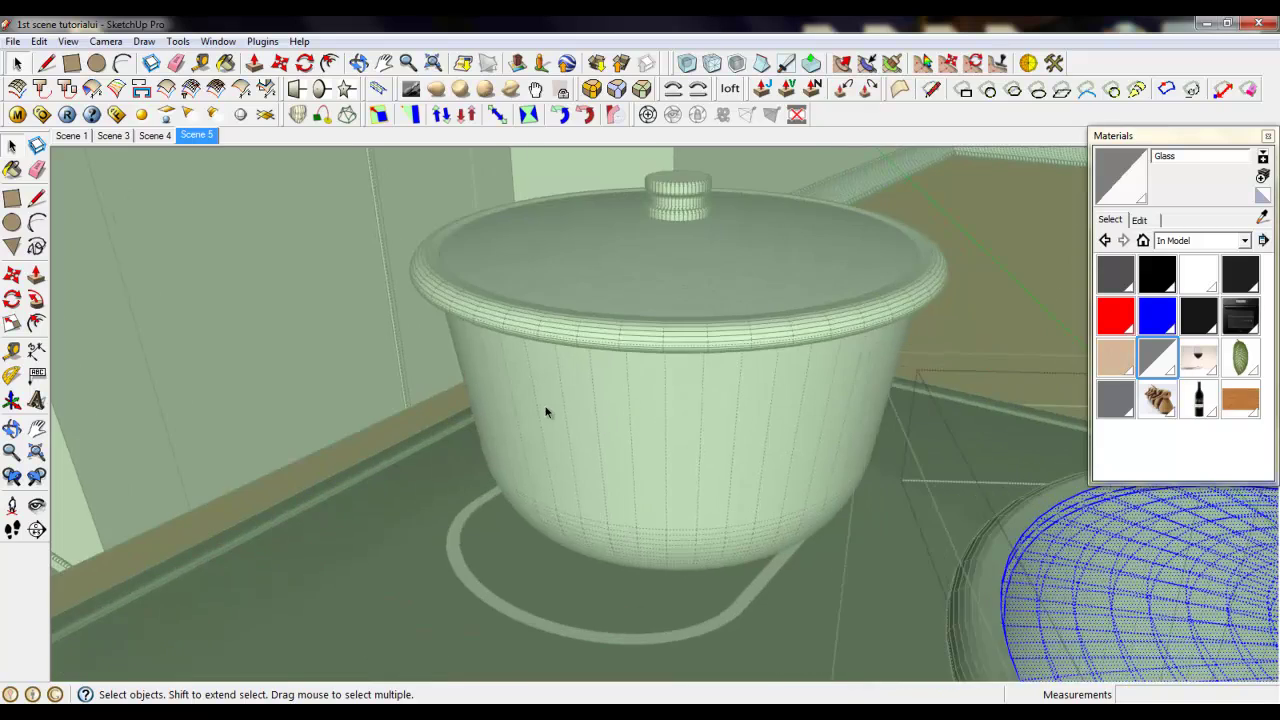
left_click(546, 412)
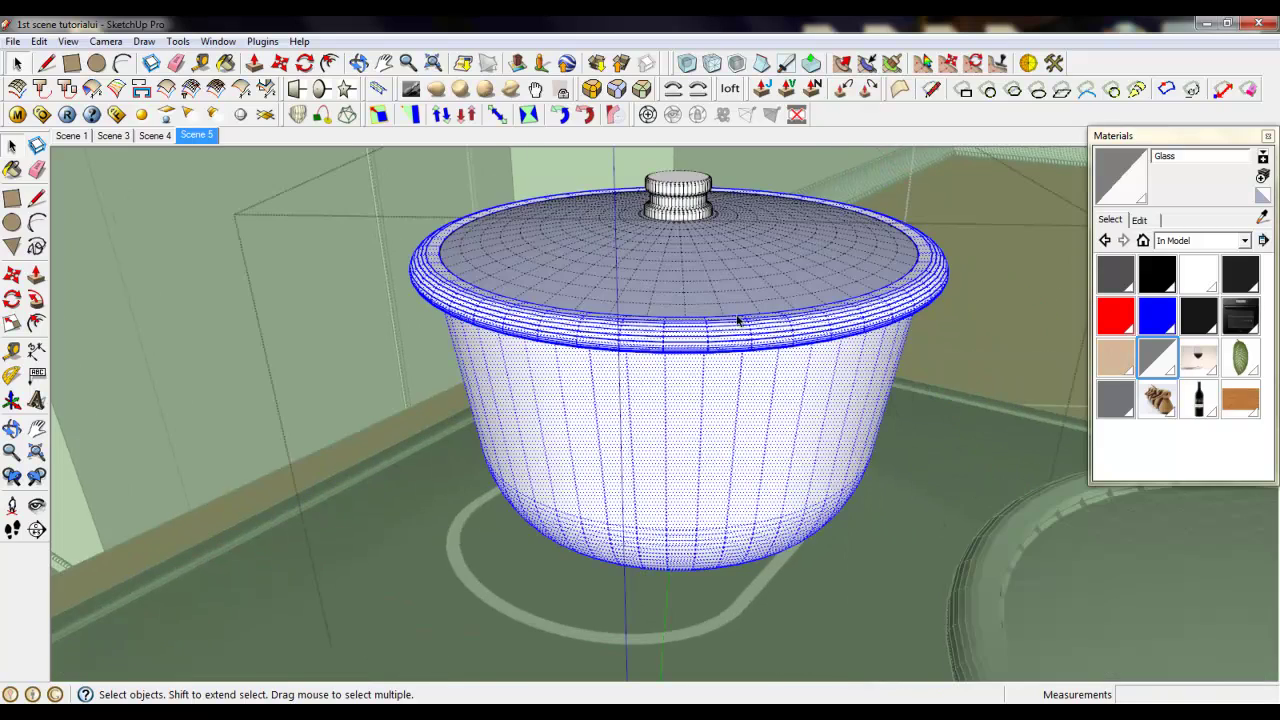
scroll(682, 382, "down", 3)
scroll(690, 393, "down", 3)
Close the nested pot groups to return to editing the whole model.
right_click(958, 358)
left_click(964, 373)
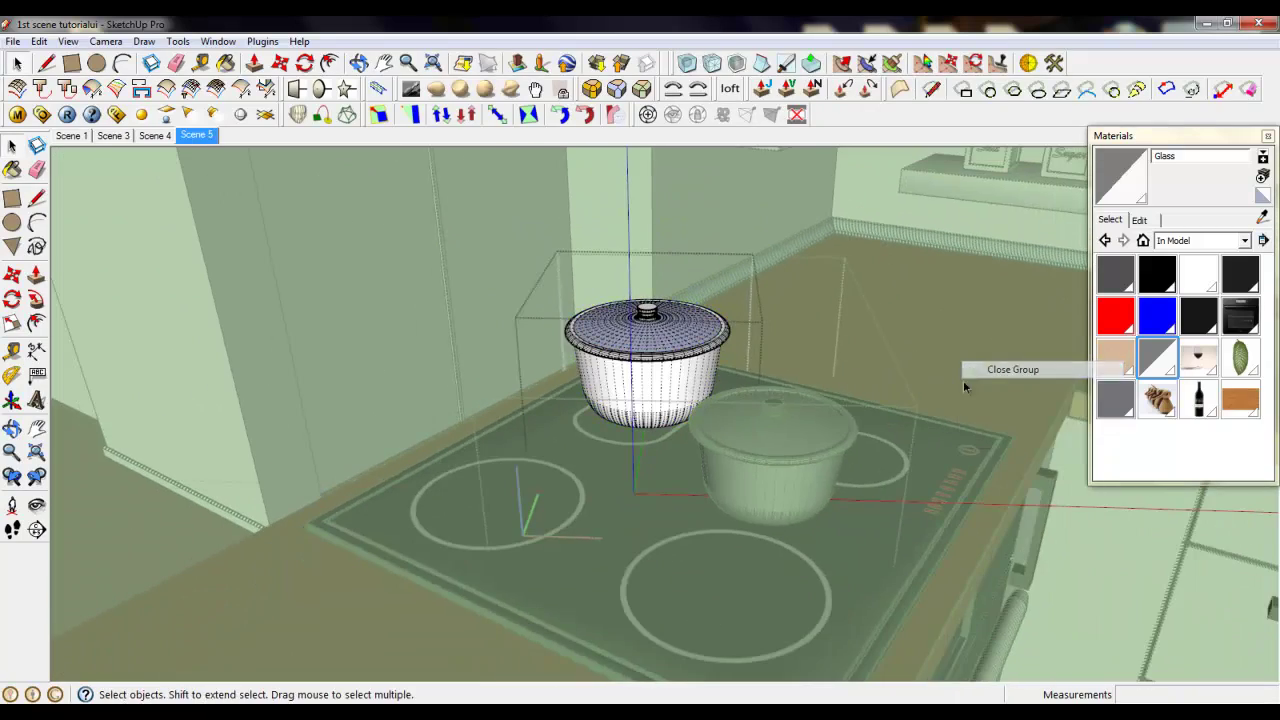
scroll(858, 532, "down", 3)
middle_click_drag(858, 532, 882, 484)
right_click(904, 357)
left_click(940, 364)
Open the front wine glass on the hanging shelf and paint its entire geometry with the Glass material.
scroll(940, 364, "down", 3)
scroll(882, 484, "up", 5)
scroll(882, 484, "down", 5)
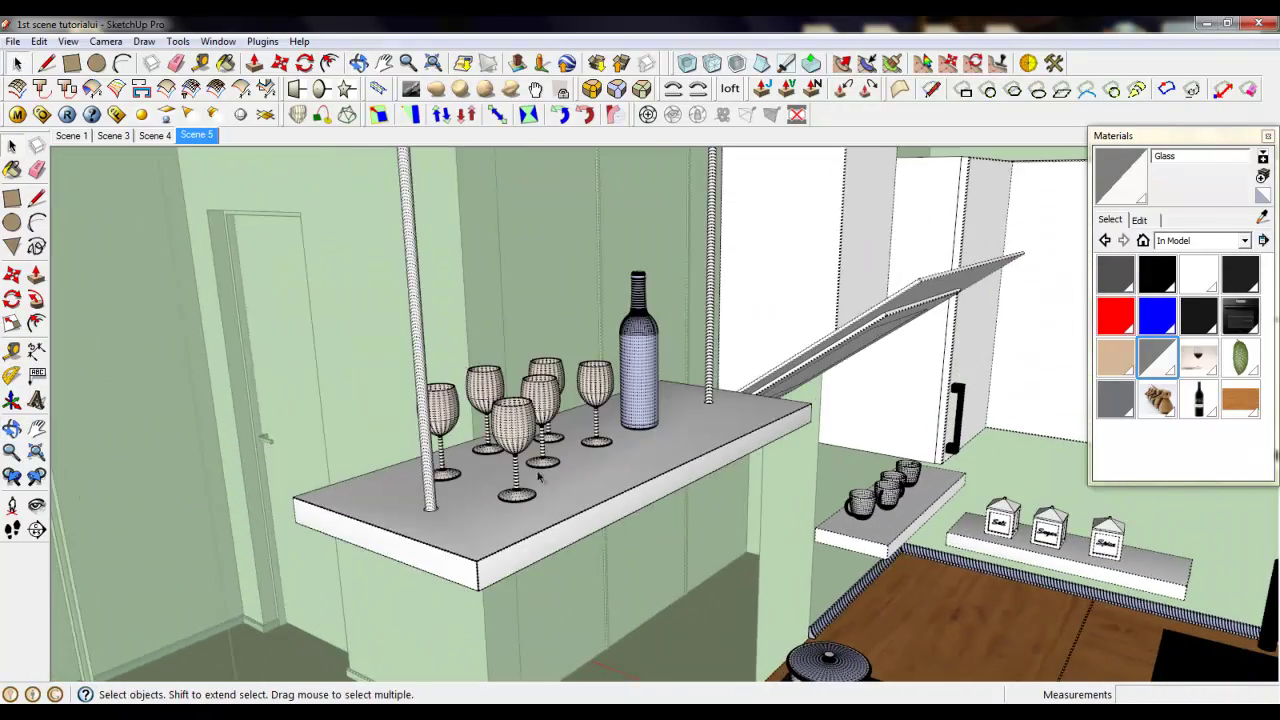
scroll(476, 483, "up", 3)
left_click(547, 358)
double_click(547, 358)
left_click(547, 358)
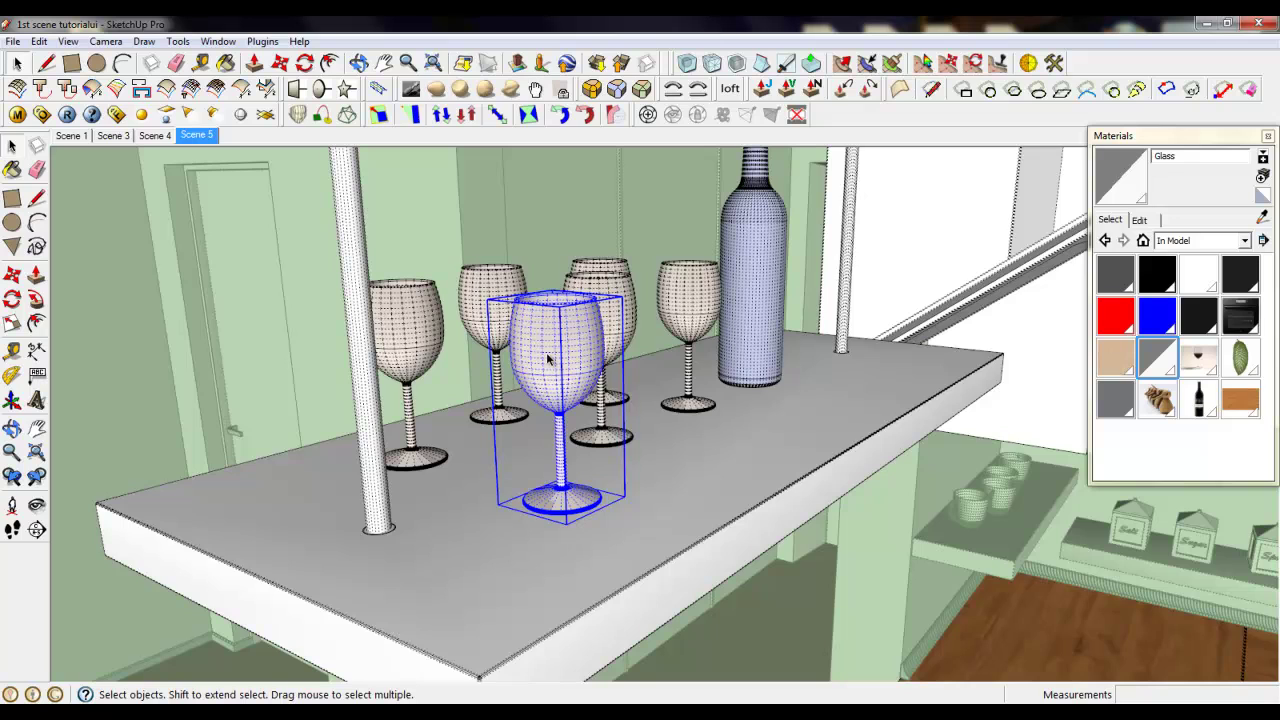
double_click(547, 358)
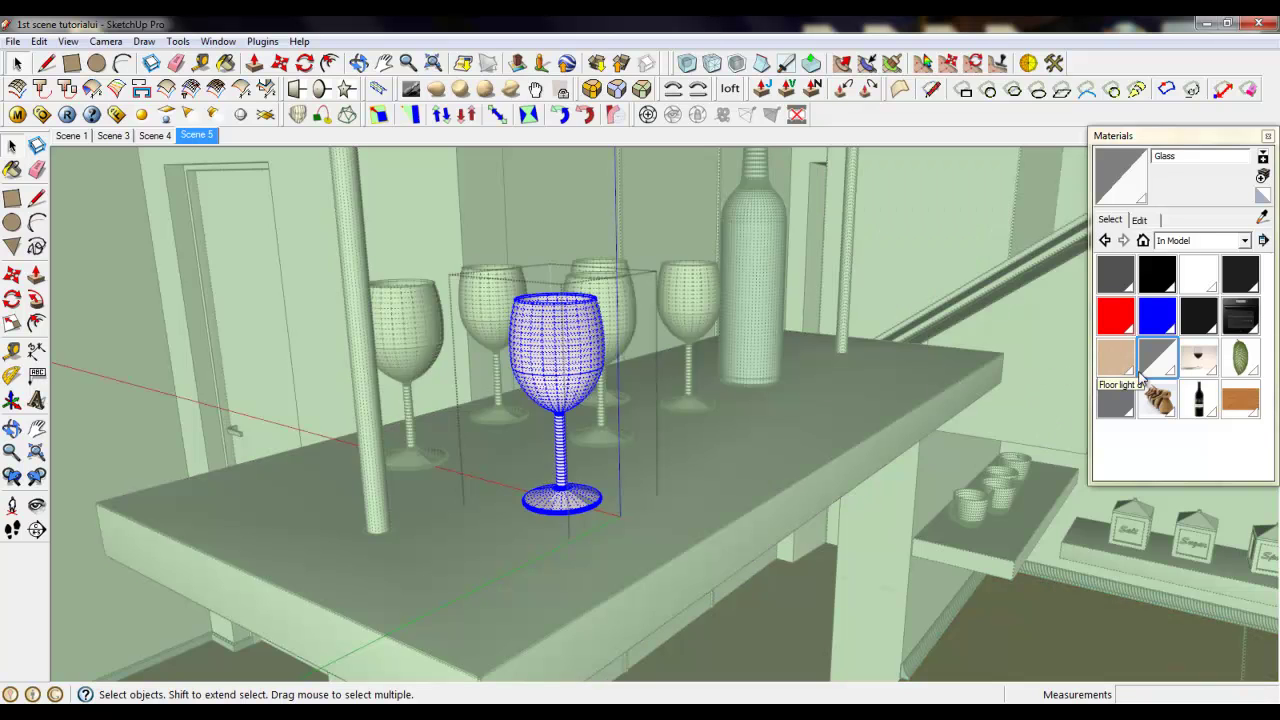
left_click(1140, 373)
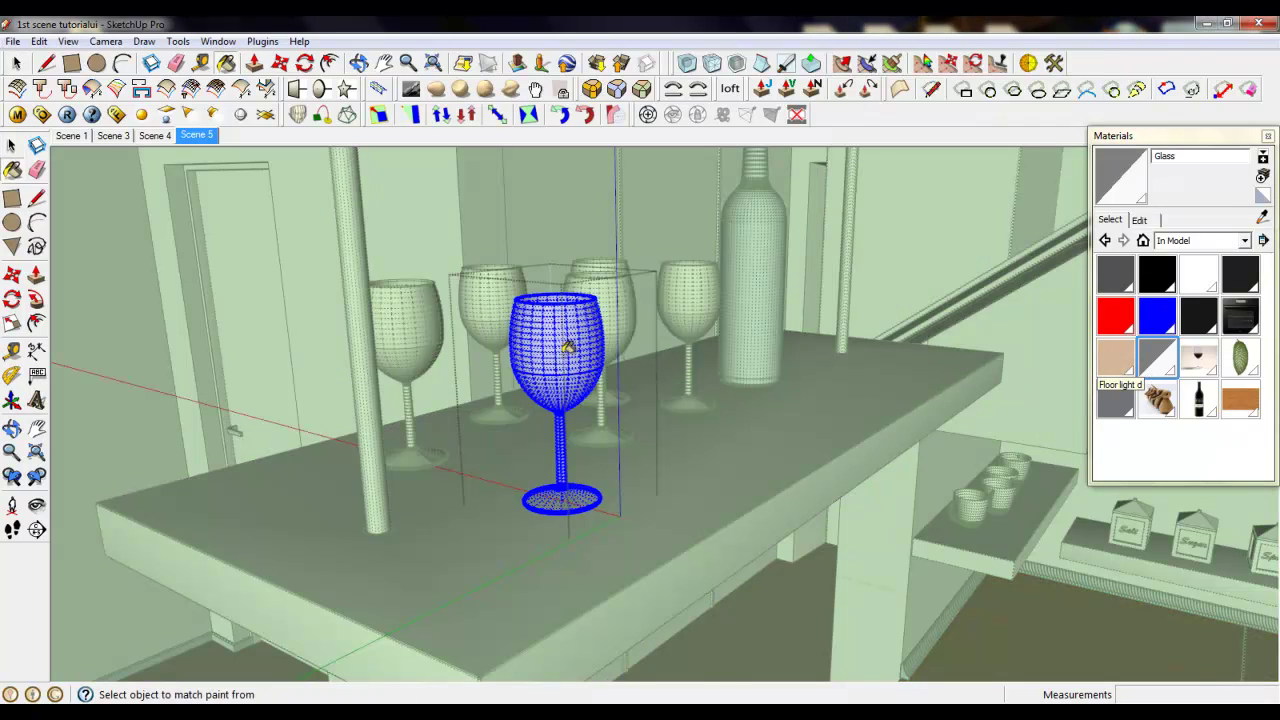
scroll(569, 346, "up", 10)
scroll(714, 186, "up", 10)
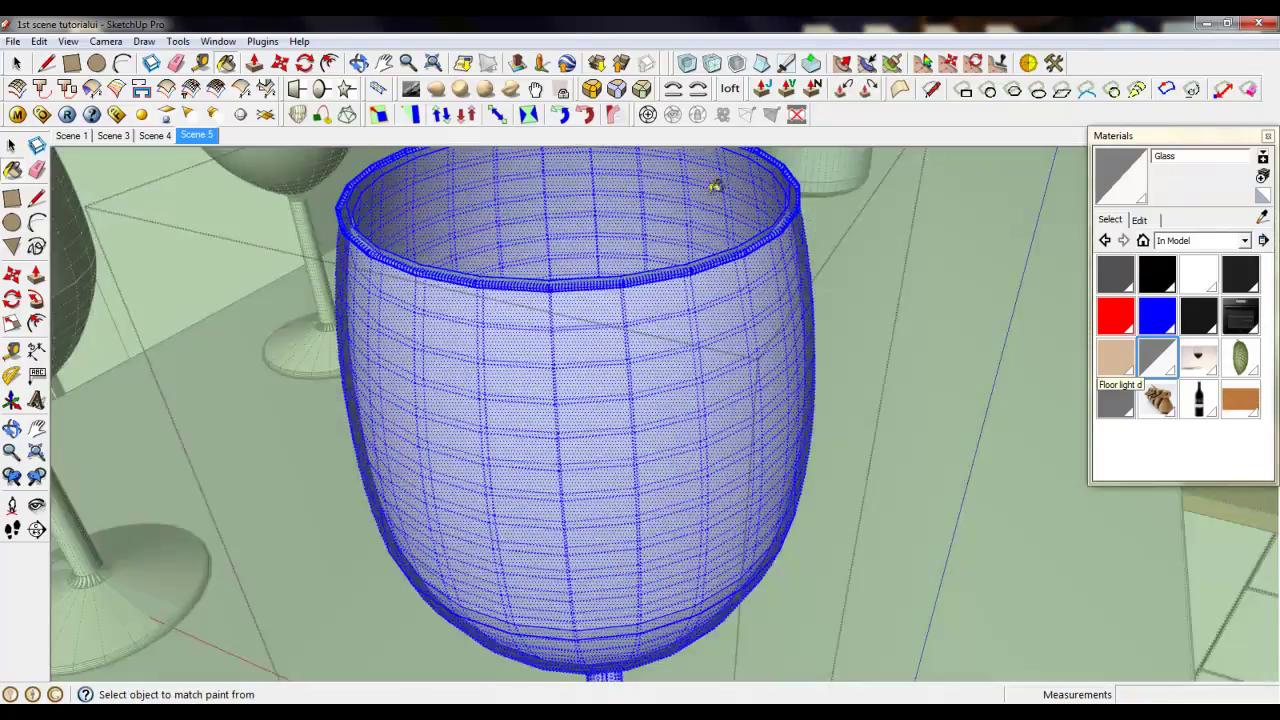
scroll(926, 304, "down", 8)
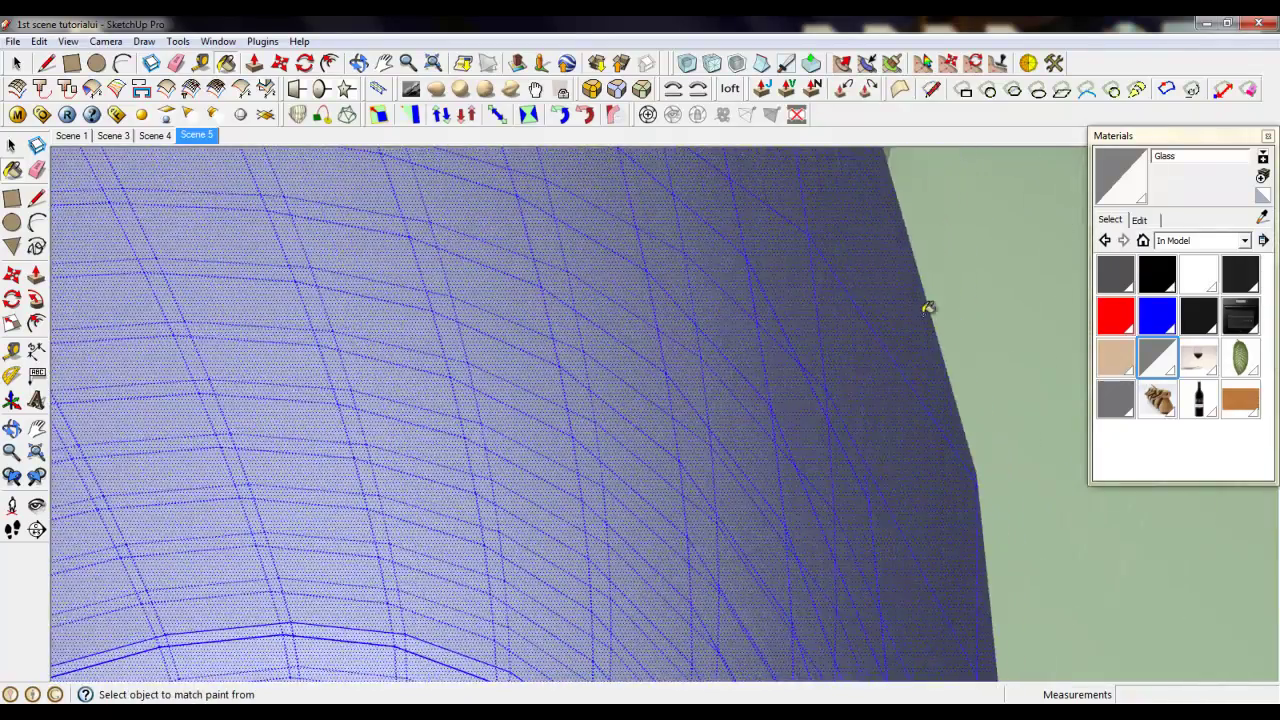
scroll(620, 330, "down", 9)
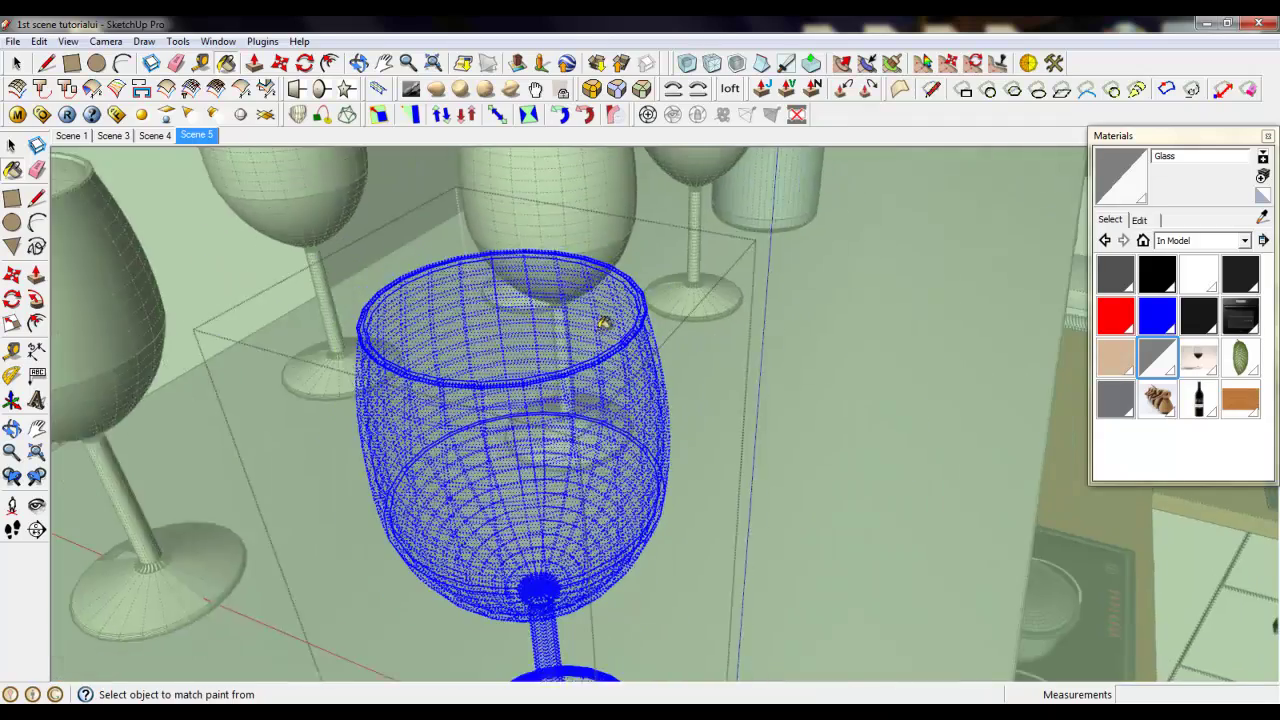
Close the front wine glass's group to return to editing the whole model.
right_click(764, 390)
left_click(776, 403)
middle_click_drag(777, 453, 699, 407)
Turn hidden geometry off to check the wine glasses, and turn it back on.
left_click(68, 41)
left_click(87, 102)
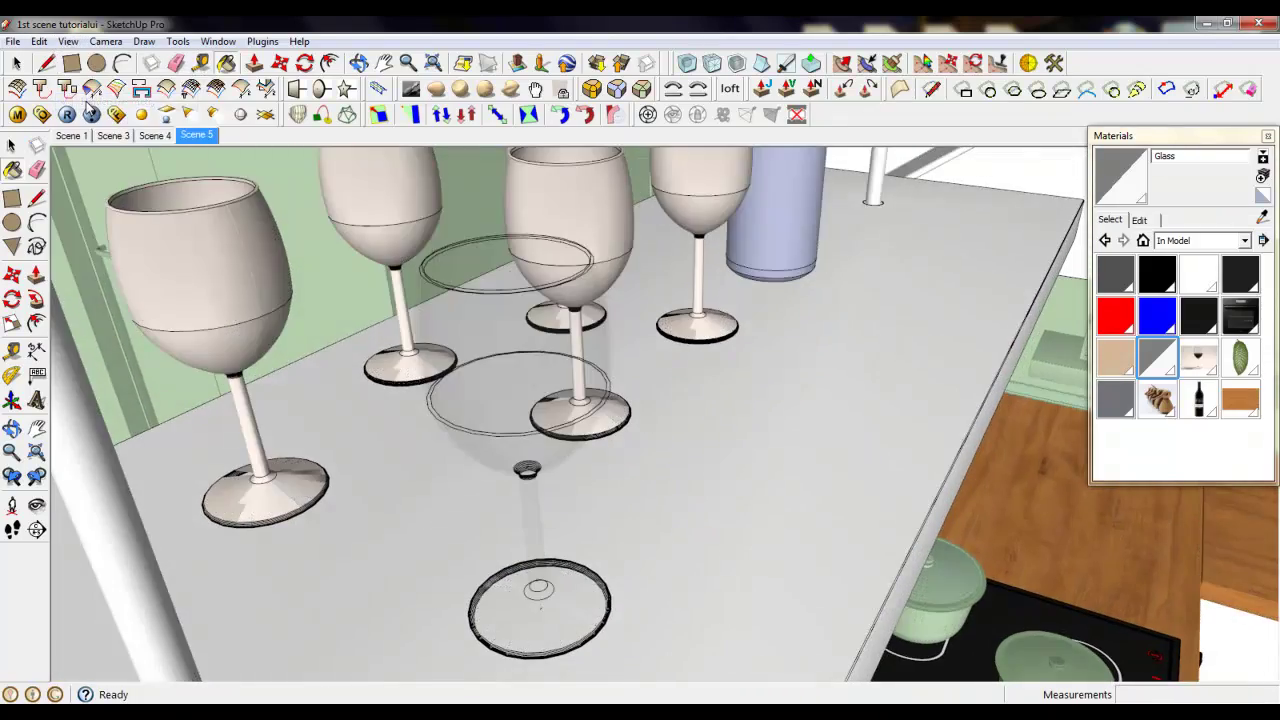
left_click(68, 41)
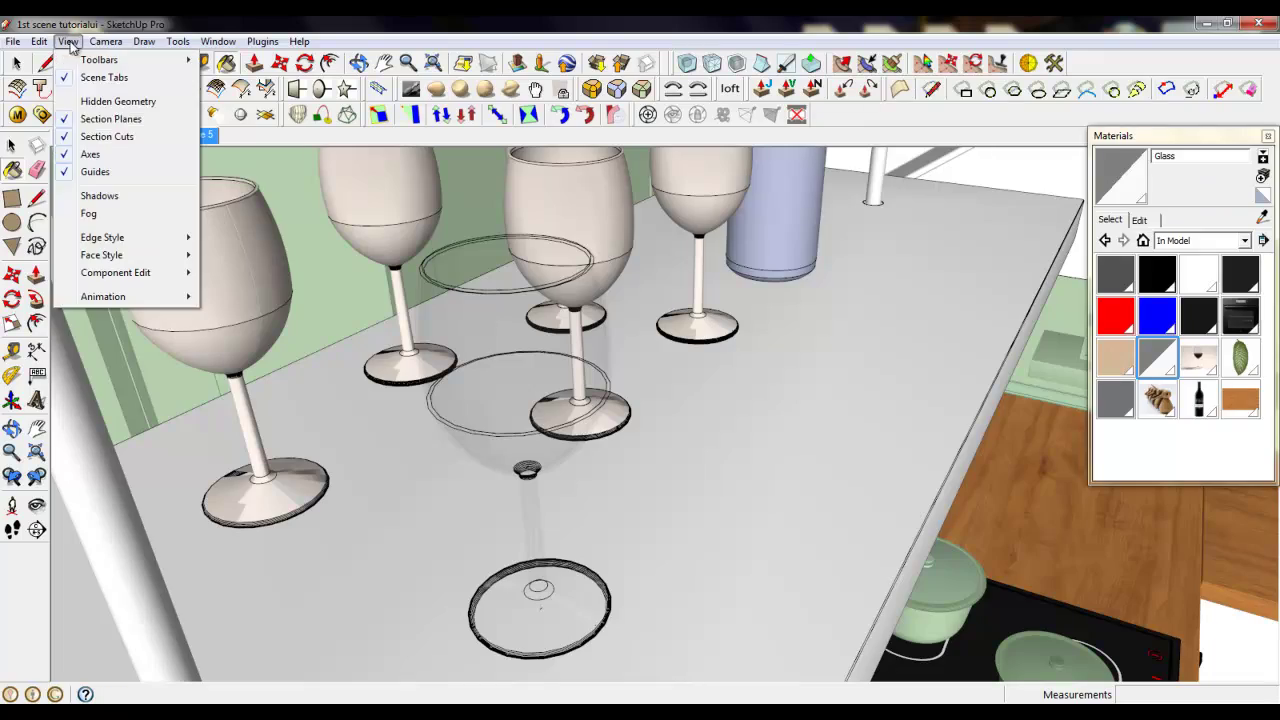
left_click(87, 102)
middle_click_drag(620, 460, 650, 391)
left_click(197, 135)
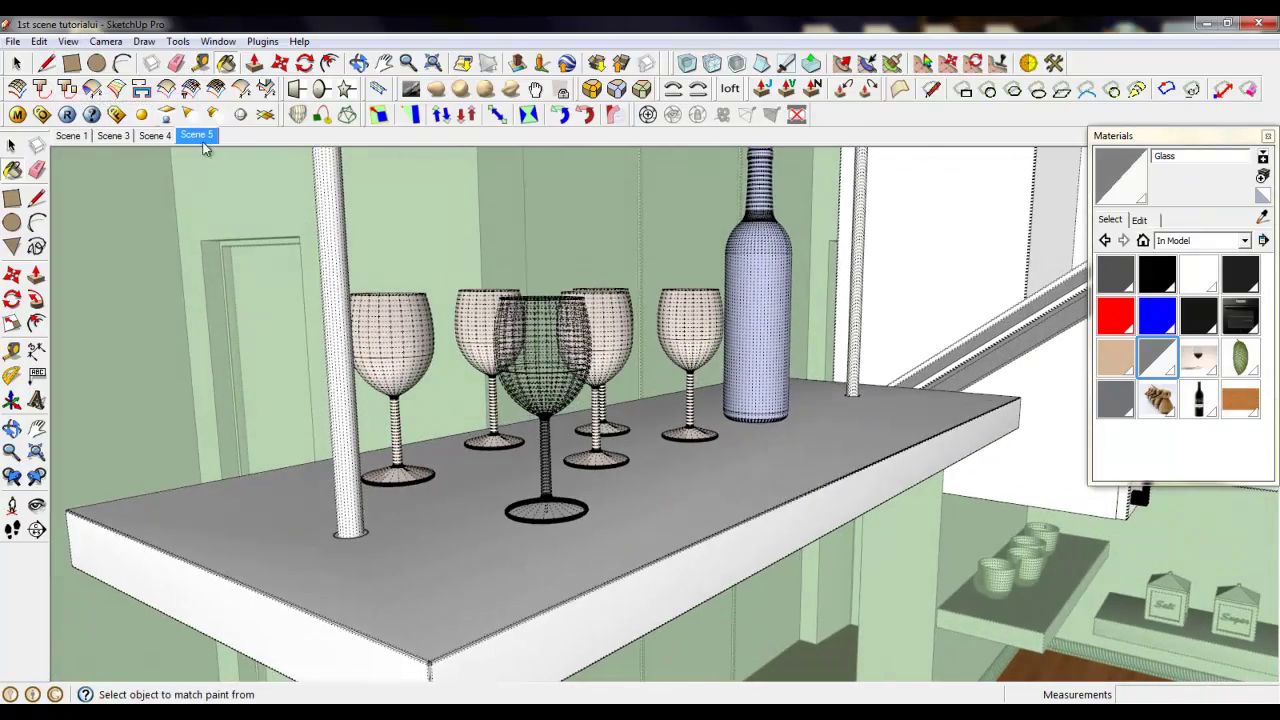
Paint the wine bottle on the hanging shelf with the in-model sebastiani-cab-2005-bottle material.
left_click(16, 62)
scroll(752, 333, "up", 6)
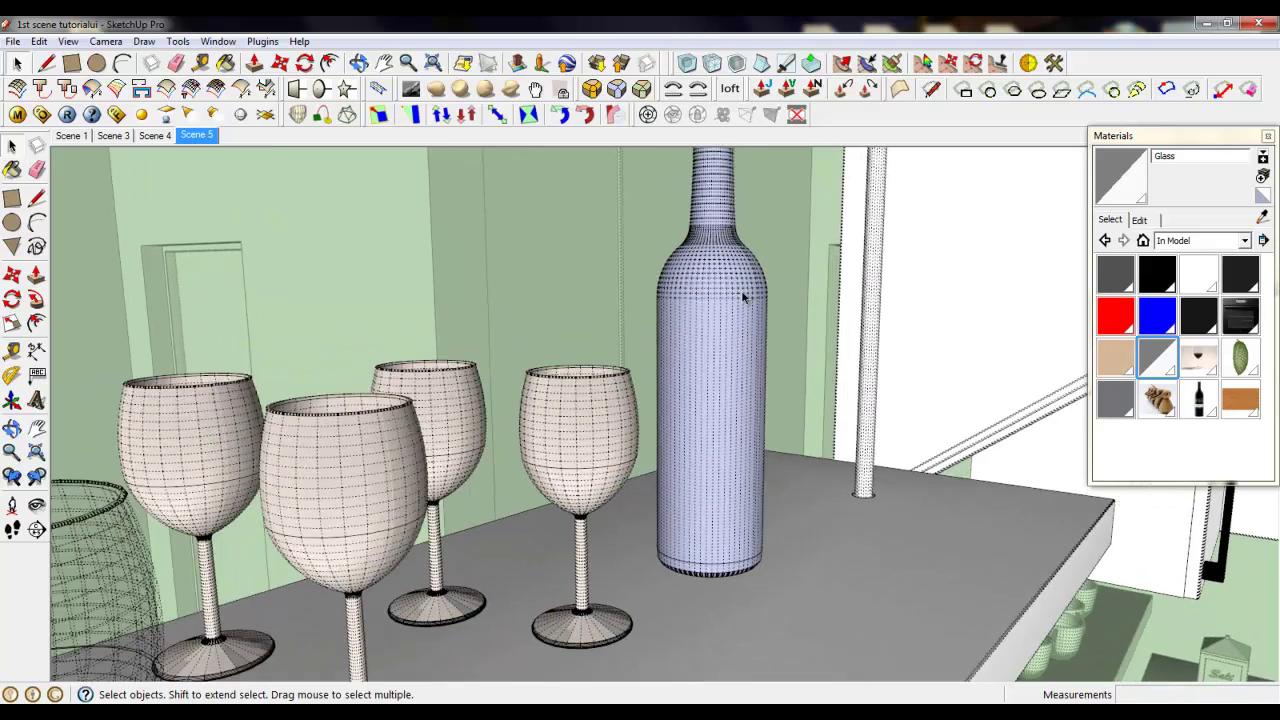
middle_click_drag(746, 286, 702, 250)
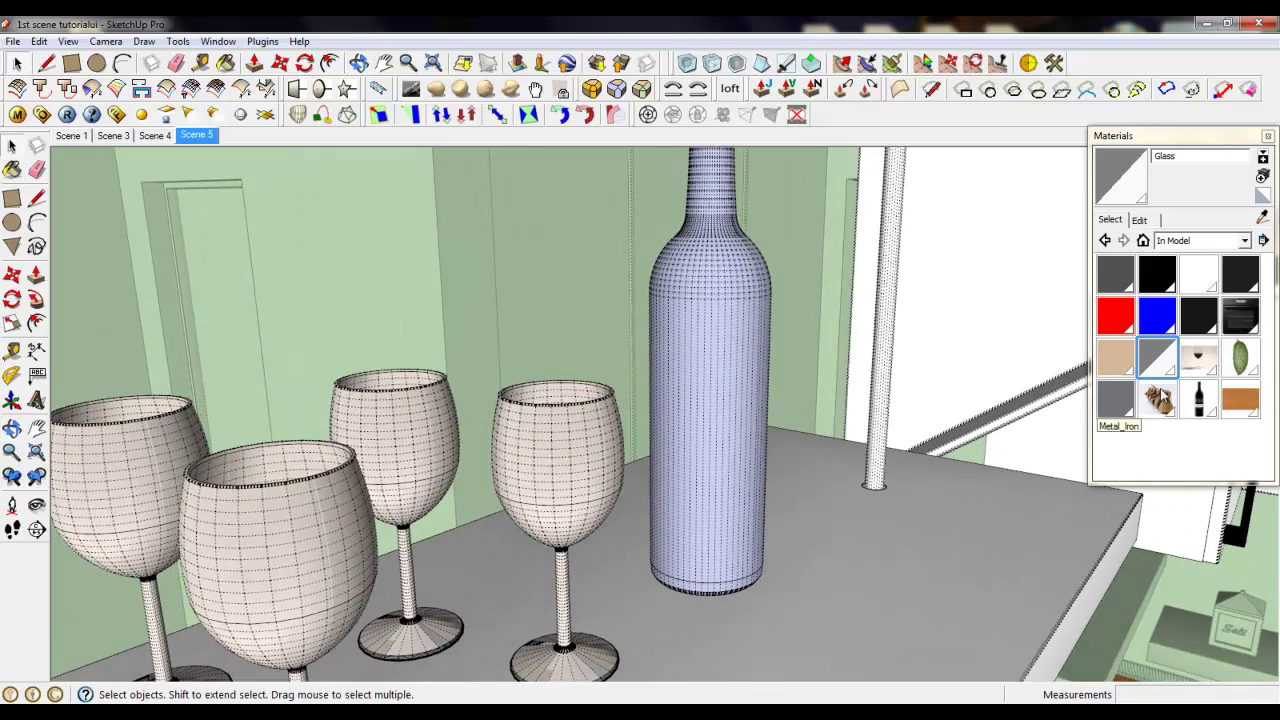
left_click(1198, 403)
left_click(703, 385)
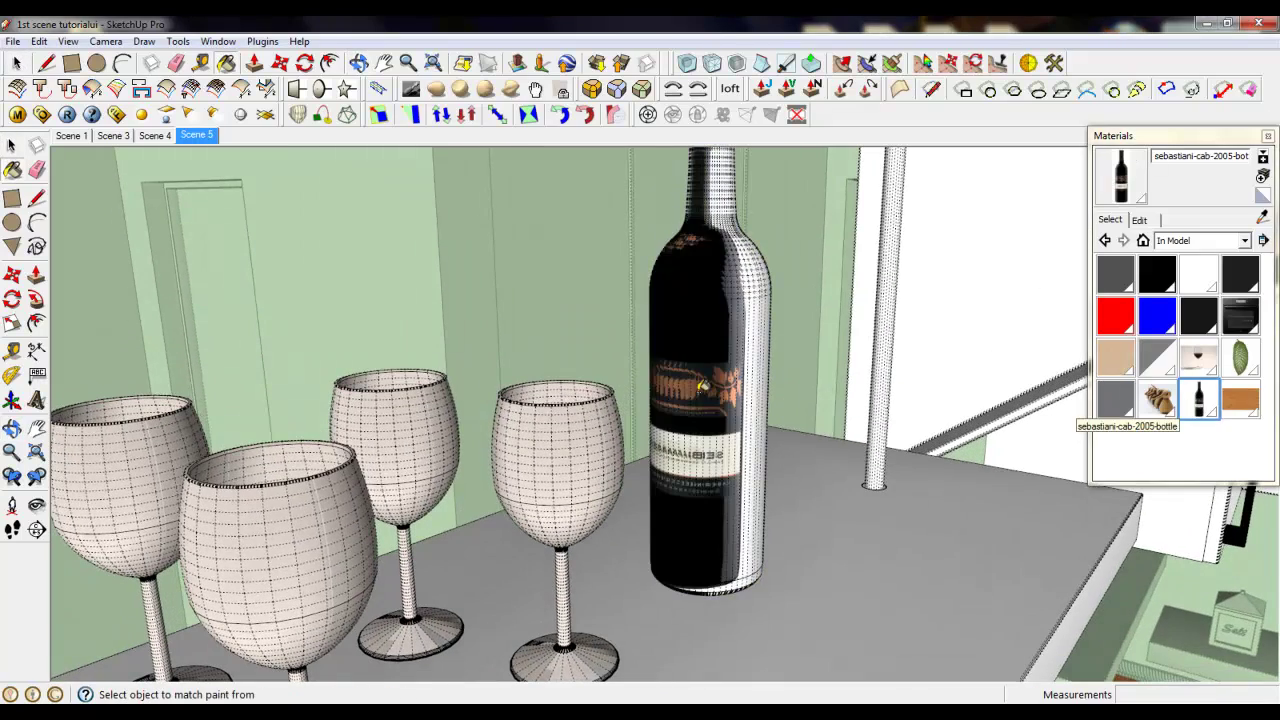
Open the wine bottle's group for editing and select a narrow face on its label side.
left_click(16, 68)
scroll(728, 554, "down", 3)
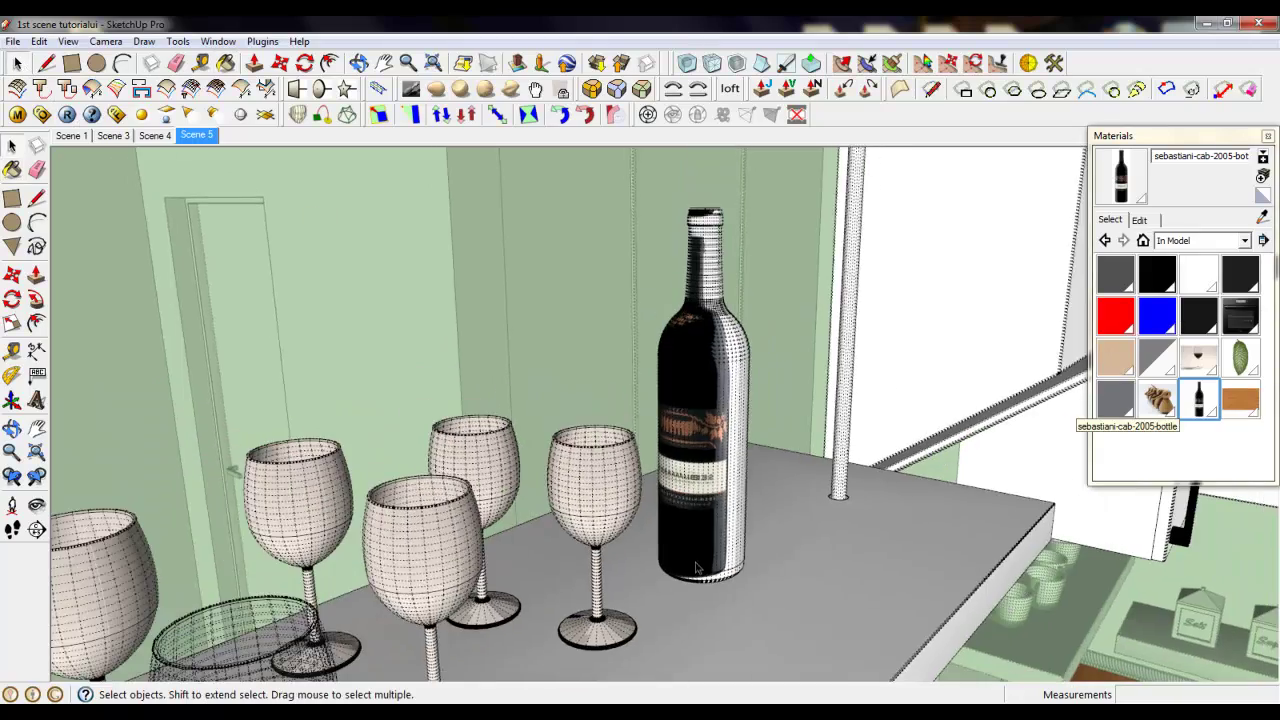
mouse_move(722, 555)
middle_mouse_down()
mouse_move(783, 543)
mouse_move(735, 560)
middle_mouse_up()
scroll(735, 560, "up", 4)
scroll(686, 414, "up", 2)
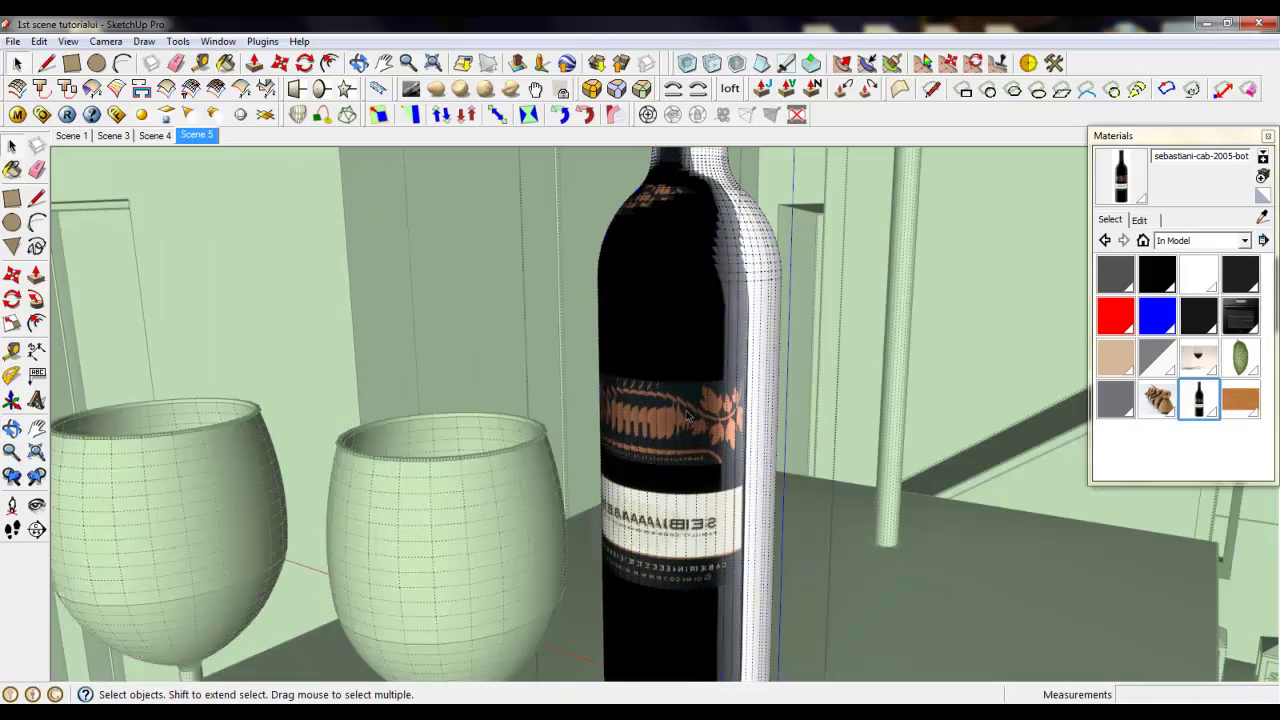
scroll(686, 414, "up", 4)
right_click(688, 412)
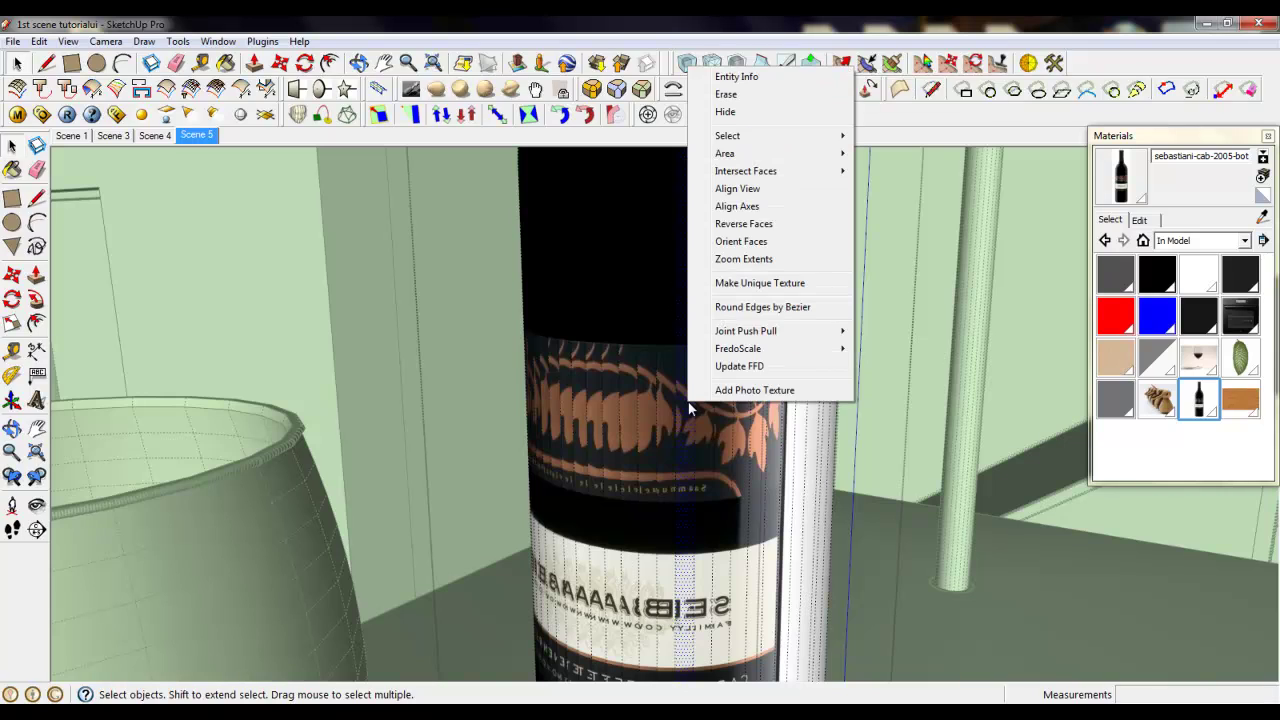
left_click(670, 425)
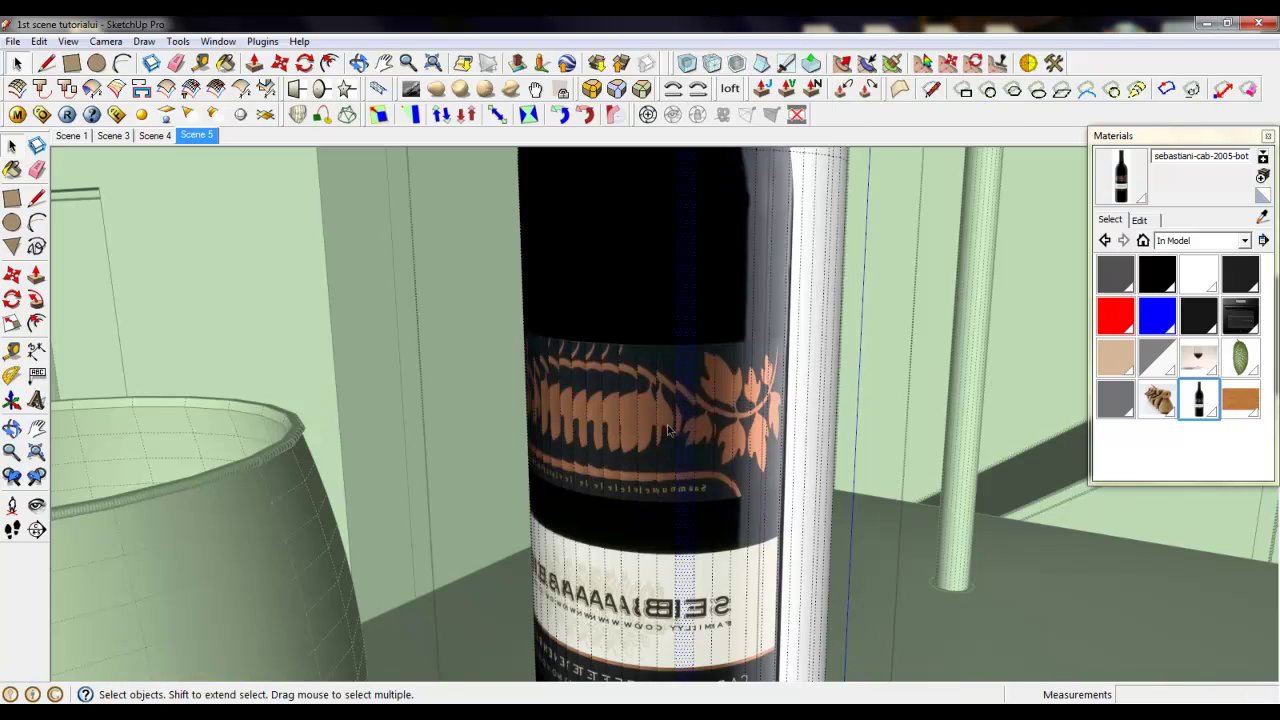
Select all of the bottle's connected geometry and paint it with the sebastiani-cab-2005-bottle material.
triple_click(660, 422)
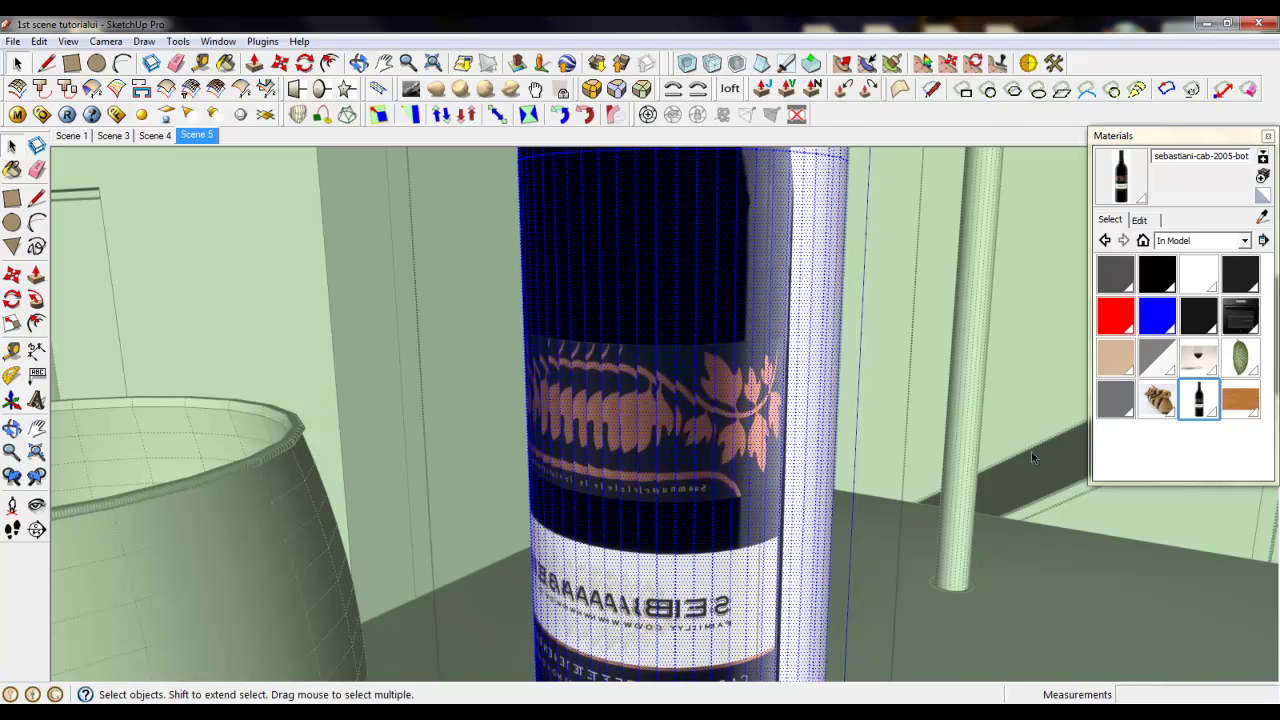
left_click(1200, 408)
left_click(716, 402, "alt")
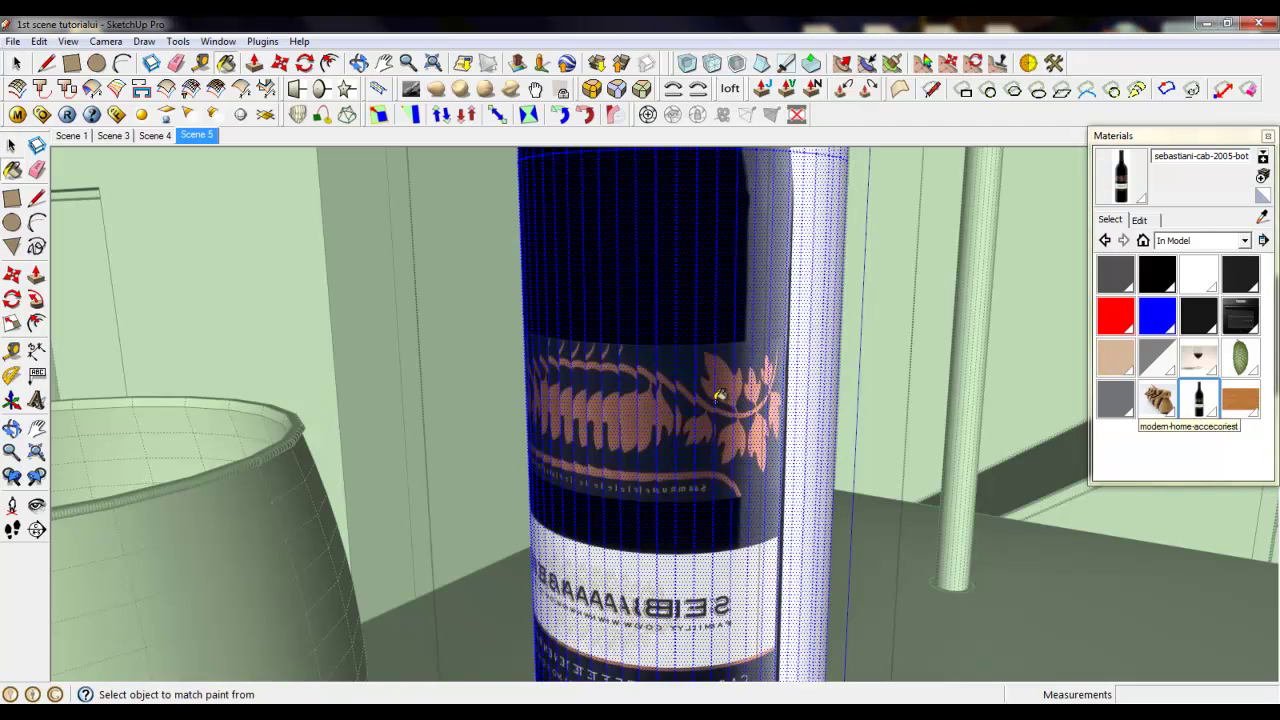
key("space")
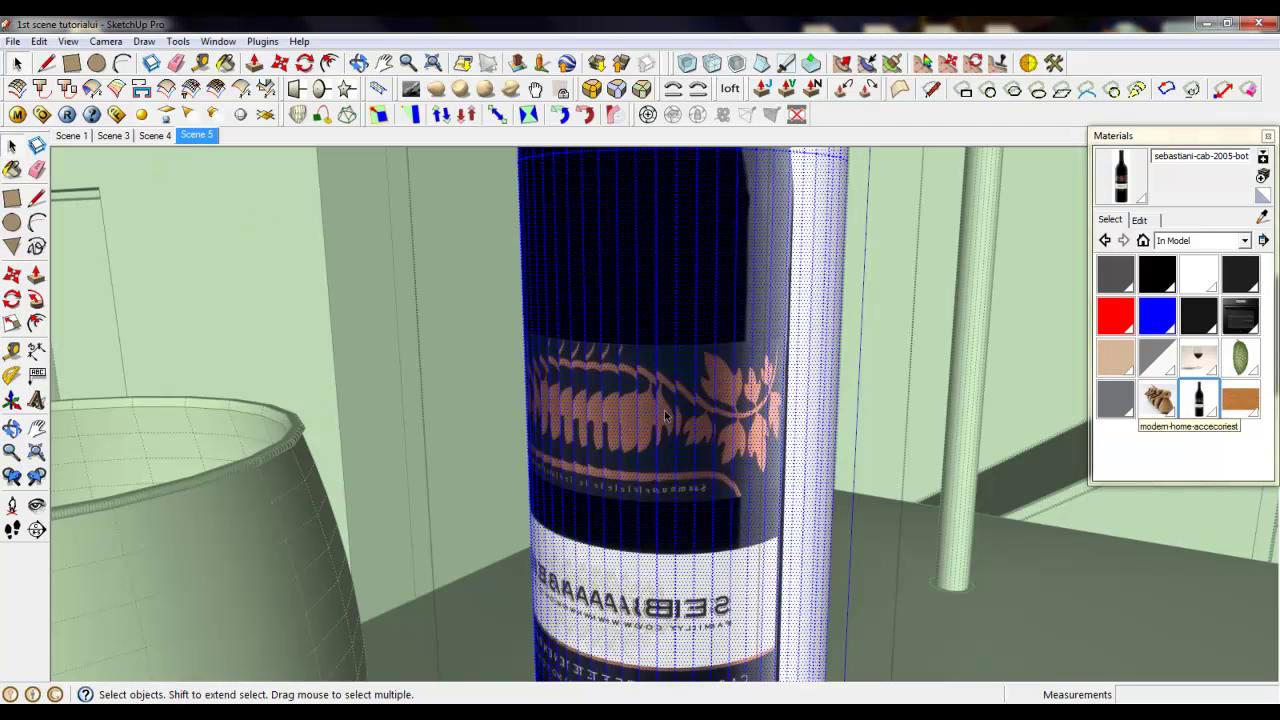
Start positioning the texture on a narrow front face of the bottle and enlarge it with the green scale/rotate pin.
right_click(666, 416)
mouse_move(702, 269)
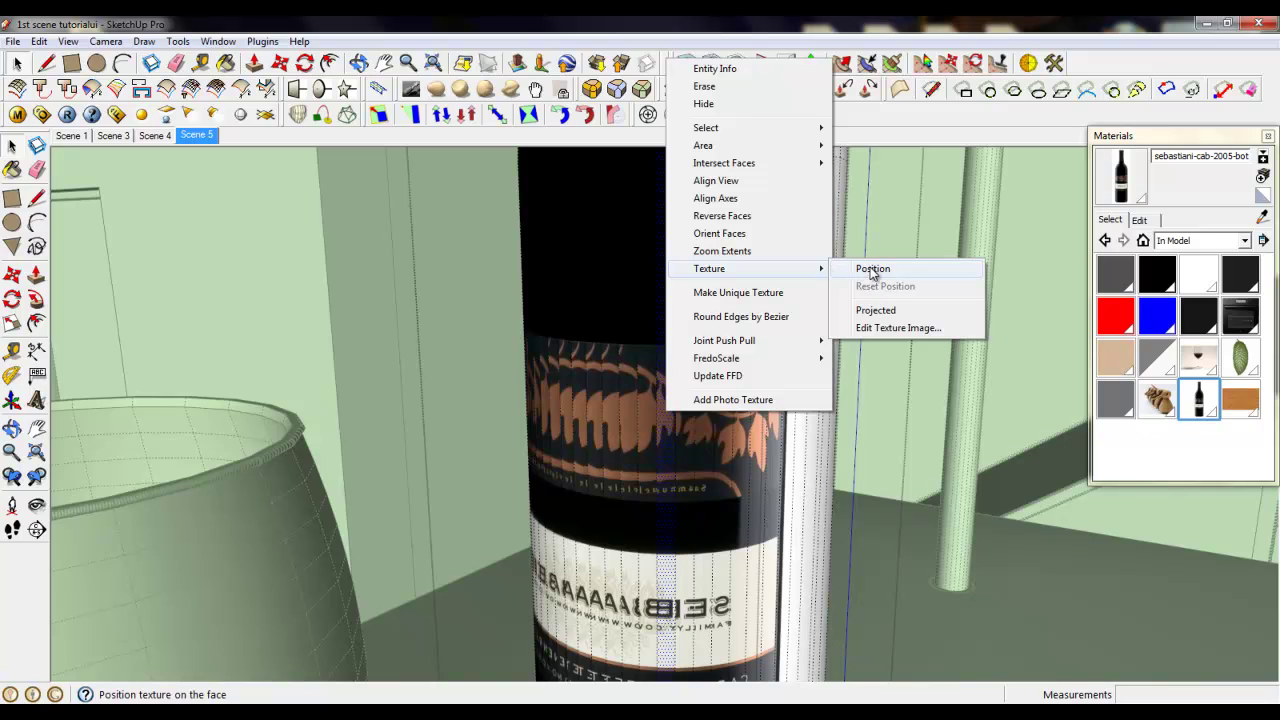
left_click(872, 269)
scroll(655, 420, "down", 5)
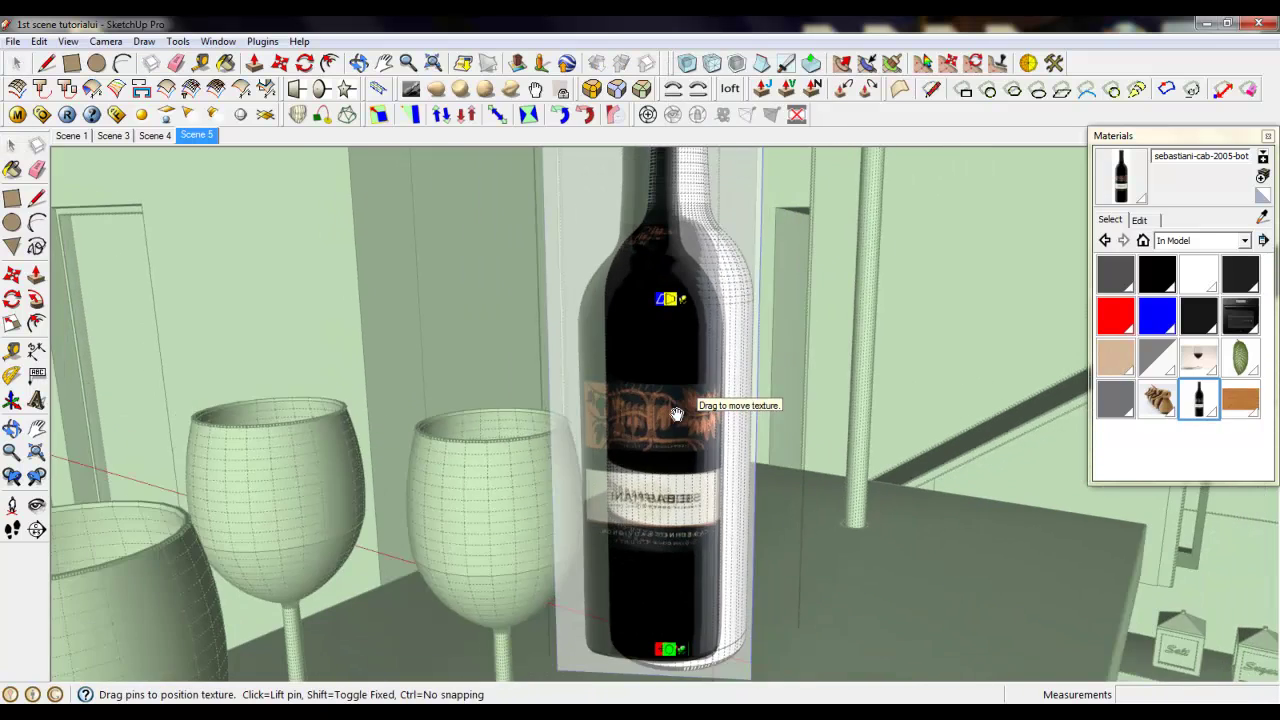
scroll(677, 414, "down", 2)
middle_click_drag(694, 583, 685, 523)
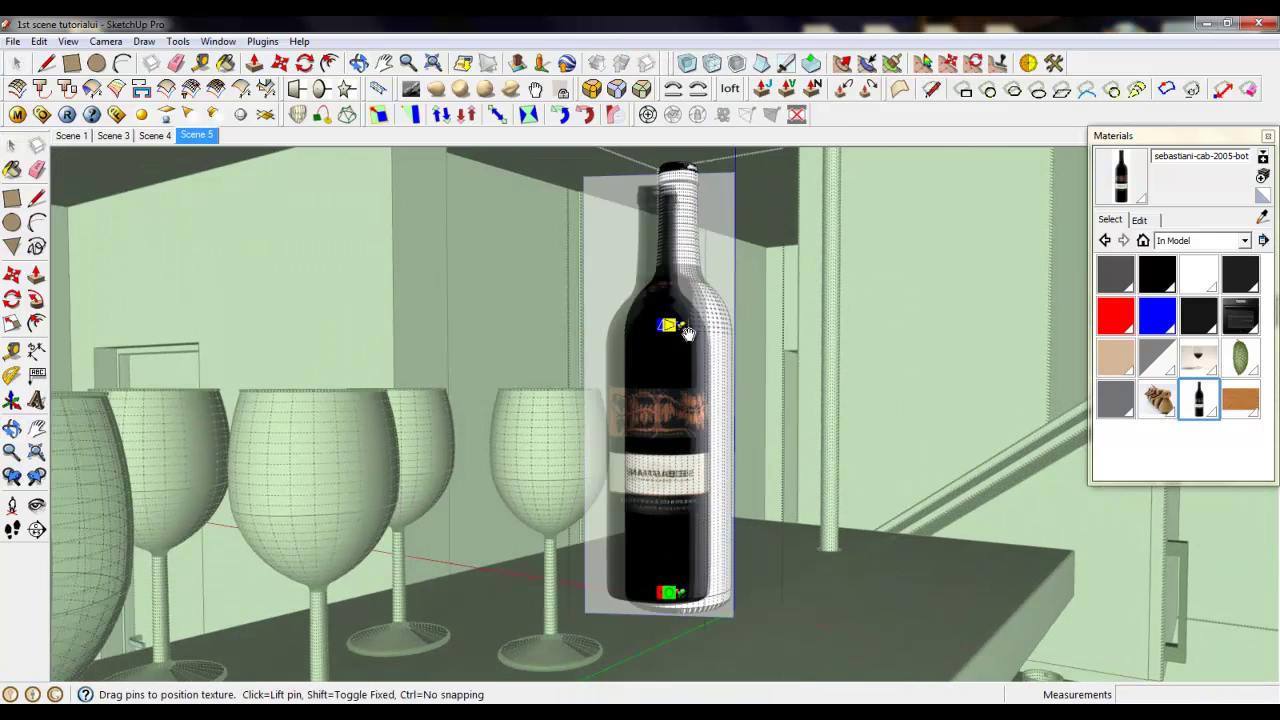
left_click_drag(676, 600, 703, 577)
scroll(693, 596, "up", 3)
scroll(693, 596, "up", 2)
scroll(703, 580, "down", 3)
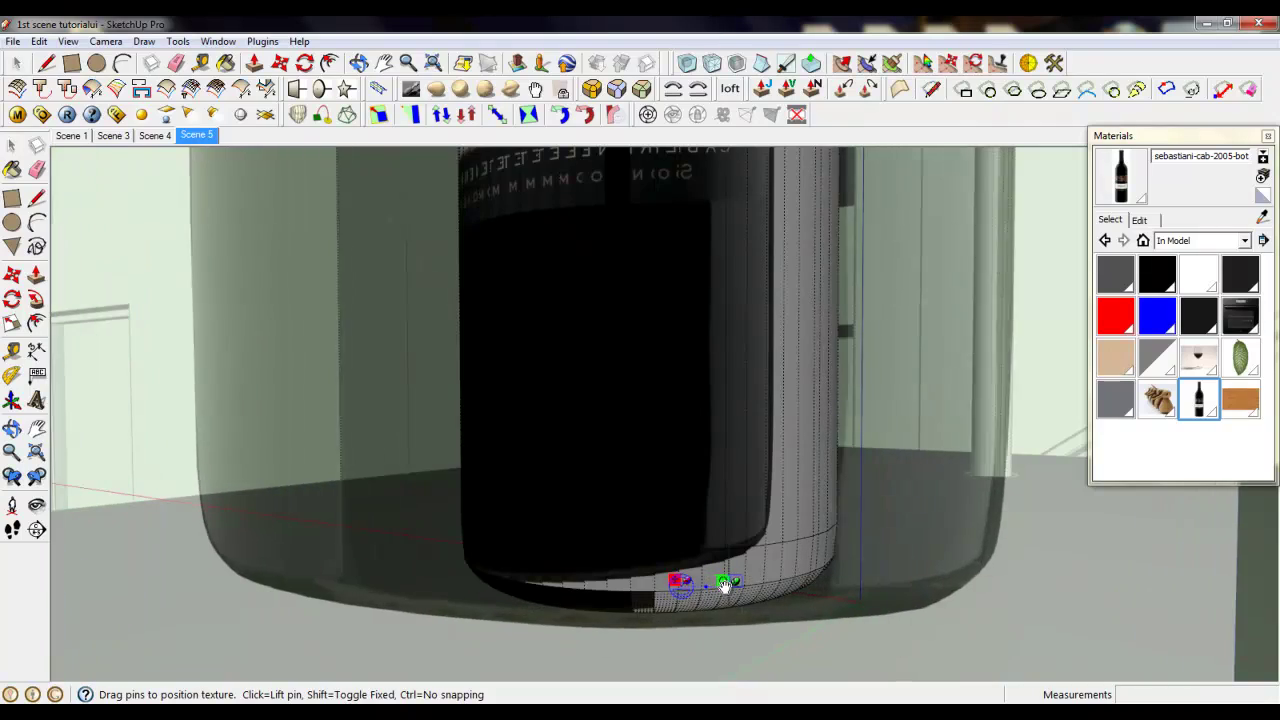
scroll(710, 600, "down", 2)
scroll(704, 596, "down", 4)
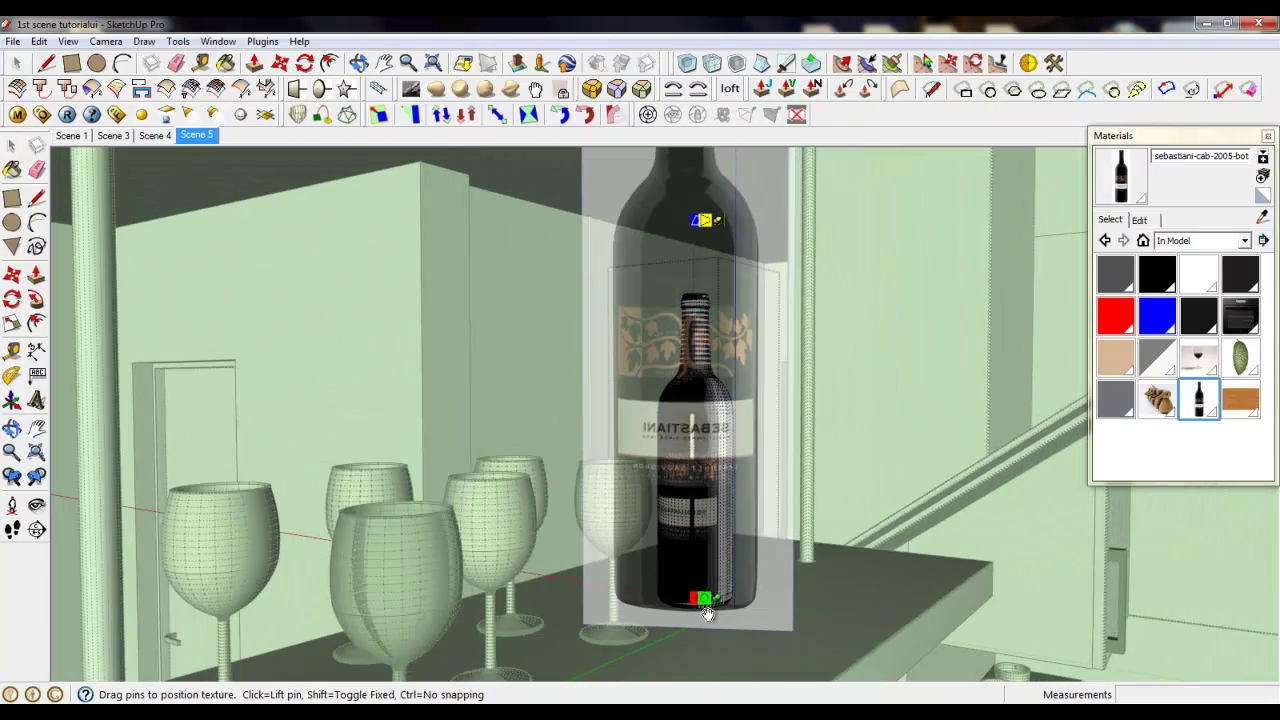
Shrink the texture with the green pin toward the modelled bottle's size and shift it slightly.
scroll(710, 595, "up", 6)
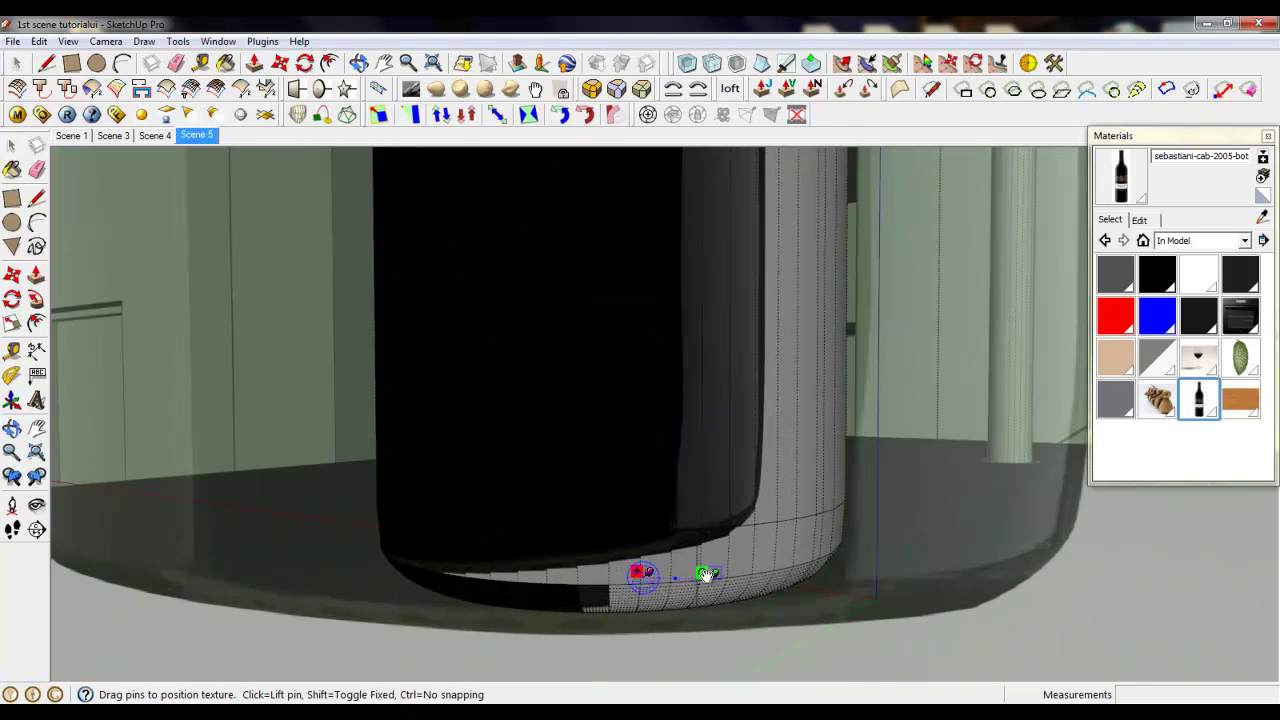
mouse_move(706, 574)
left_mouse_down()
mouse_move(681, 577)
mouse_move(697, 556)
left_mouse_up()
scroll(707, 657, "down", 5)
scroll(697, 556, "up", 10)
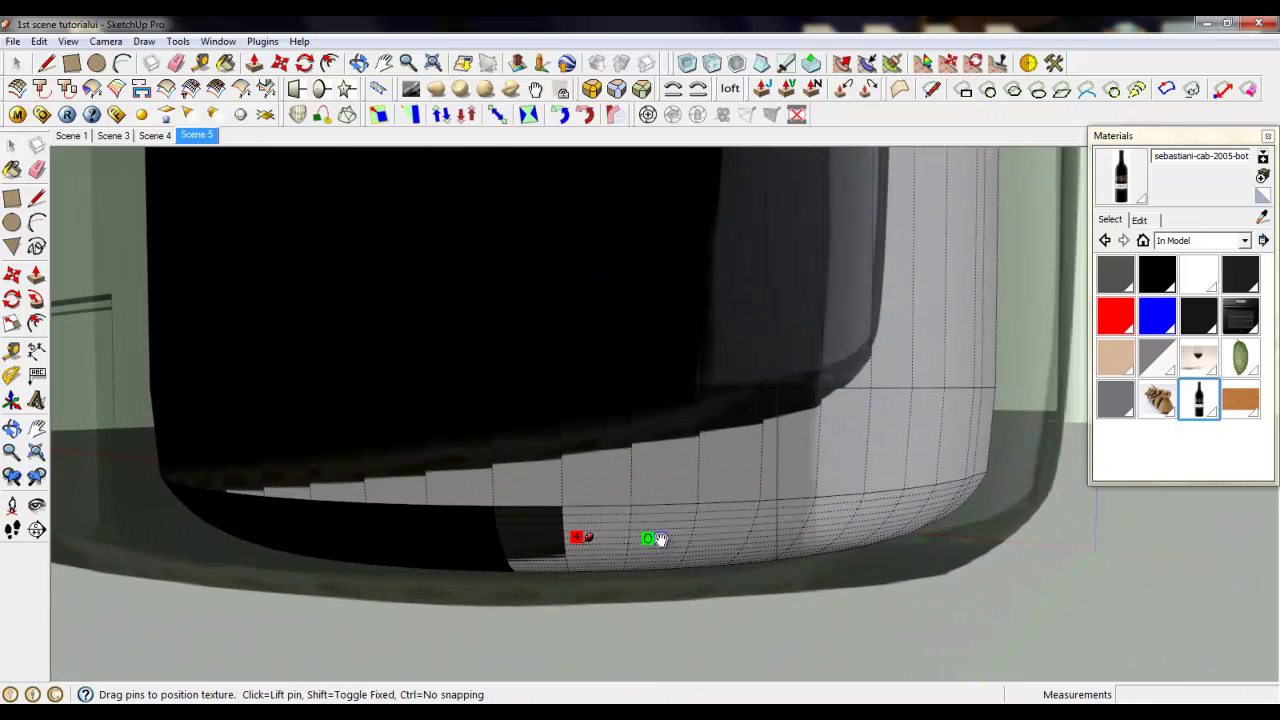
scroll(659, 540, "down", 8)
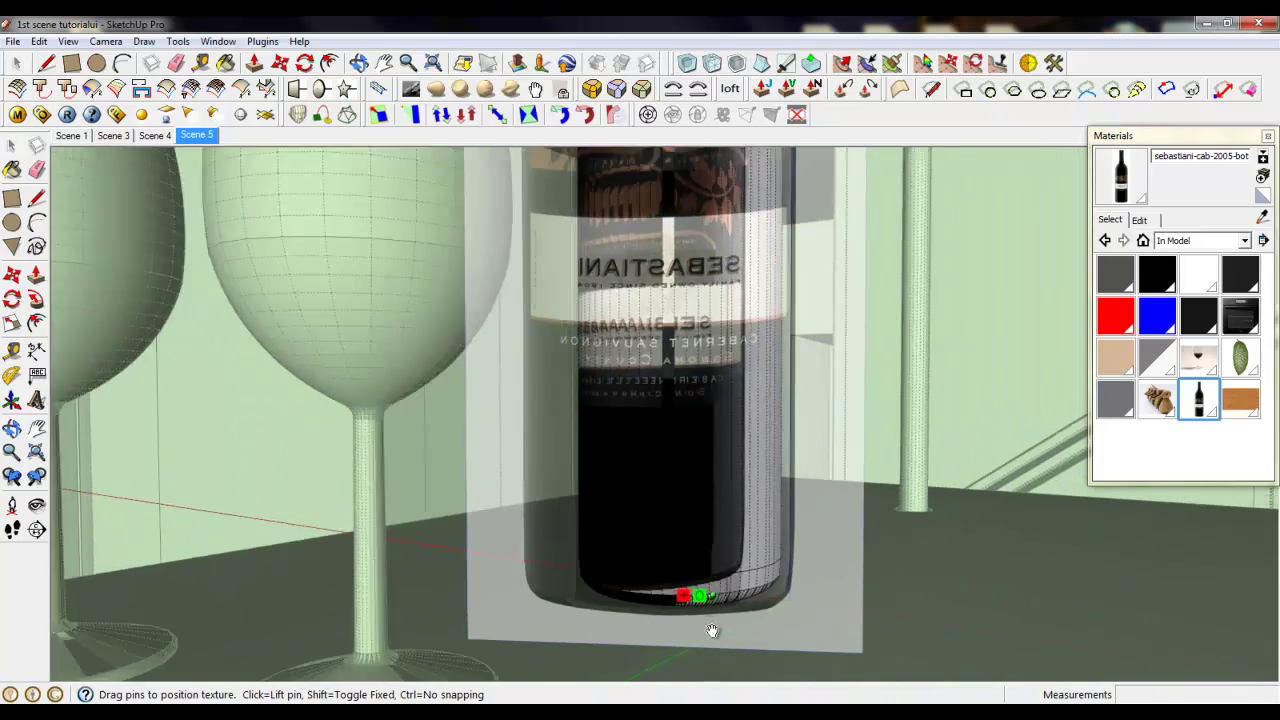
scroll(712, 630, "down", 6)
left_click_drag(710, 577, 712, 578)
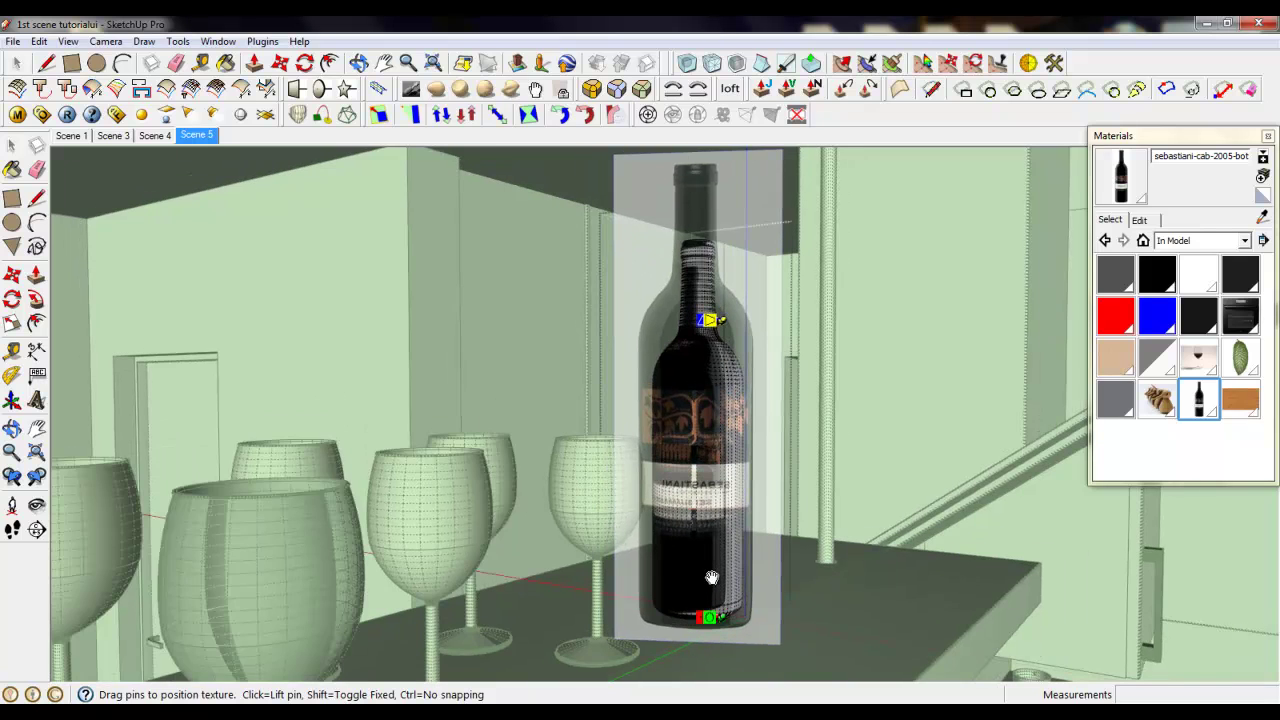
Scale the bottle texture down further in small adjustments of the green pin at the bottle's base.
scroll(724, 651, "up", 10)
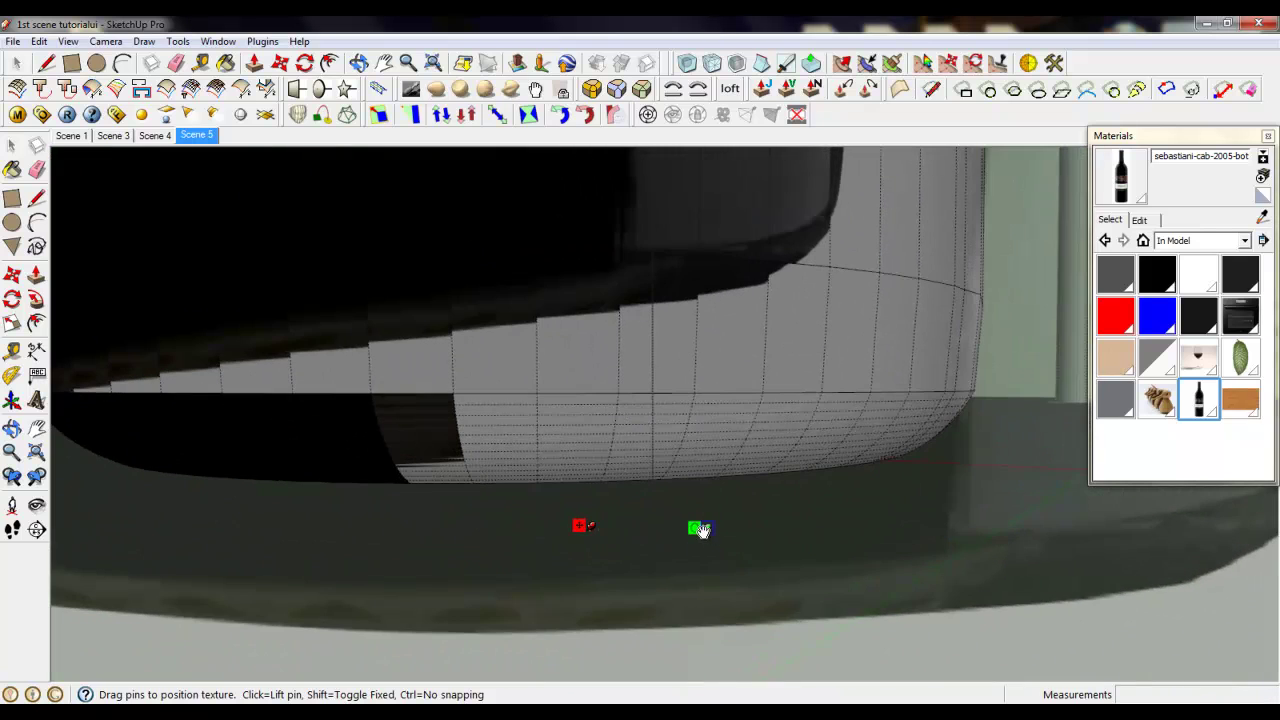
left_click_drag(700, 530, 686, 531)
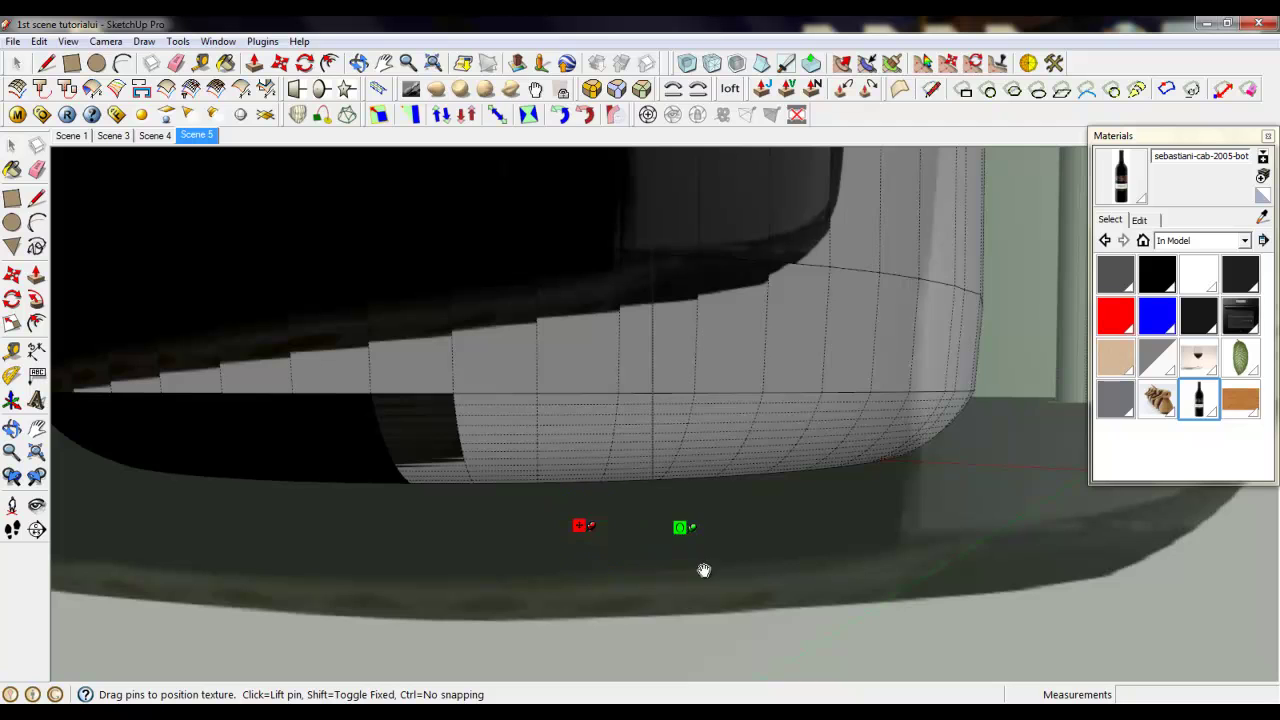
scroll(704, 574, "down", 5)
scroll(694, 604, "up", 5)
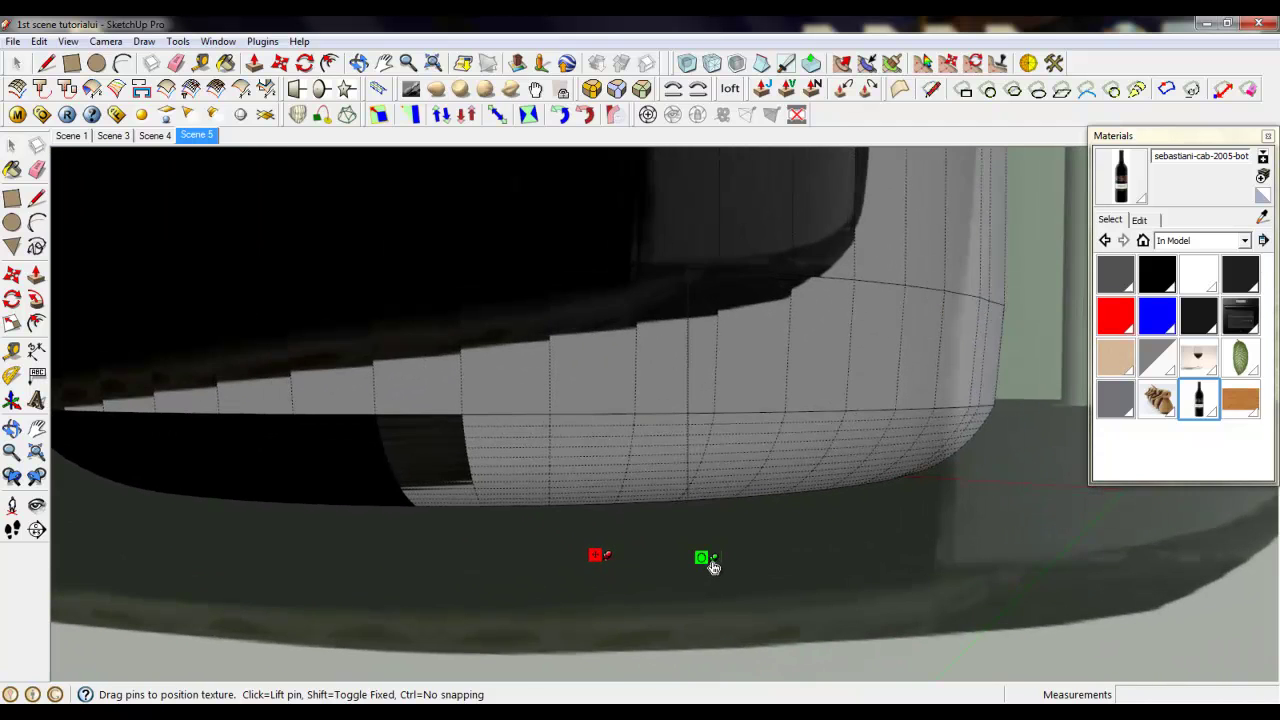
left_click_drag(707, 559, 698, 559)
scroll(717, 617, "down", 10)
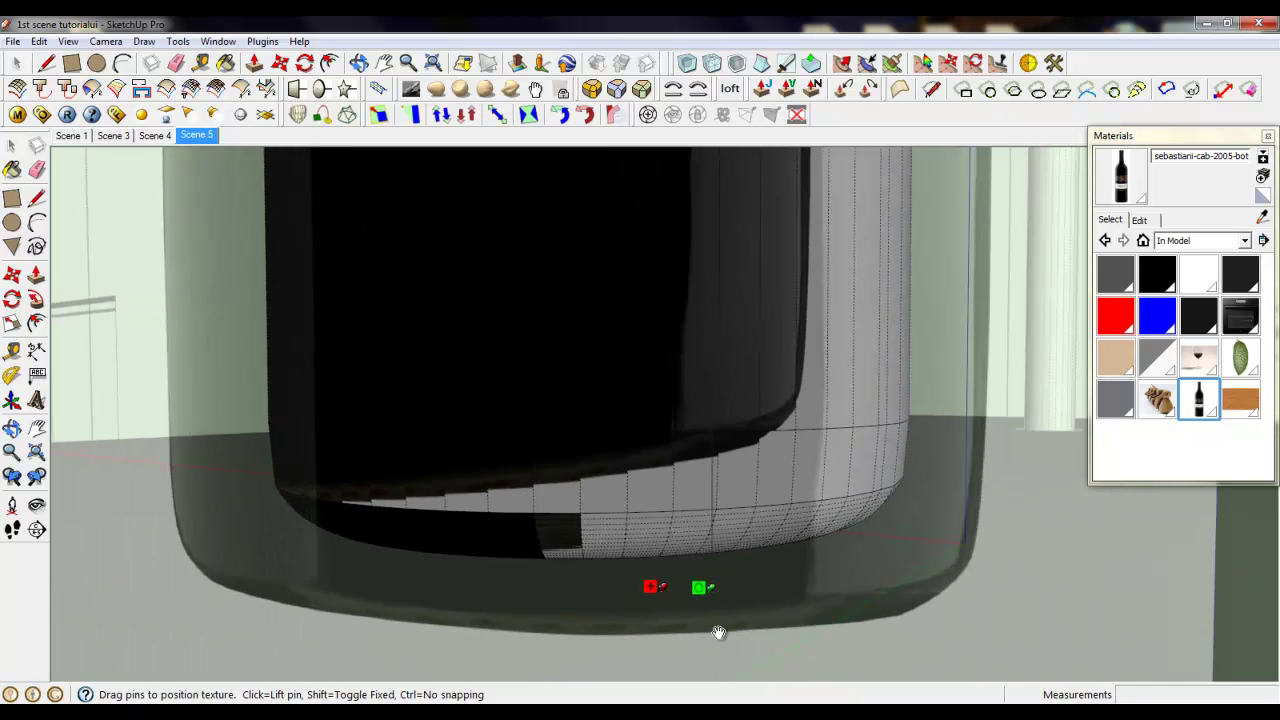
scroll(718, 648, "down", 3)
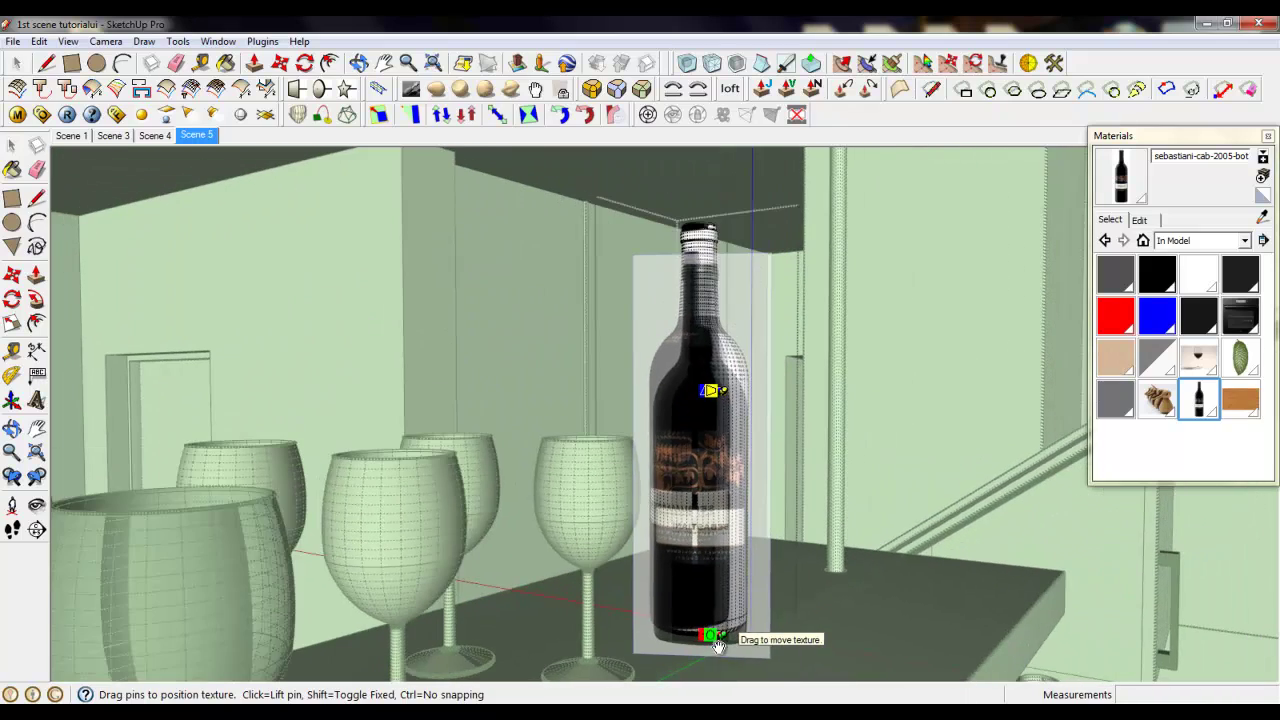
Enlarge the texture slightly with the green pin to match the modelled bottle and finish the texture positioning.
scroll(711, 637, "up", 10)
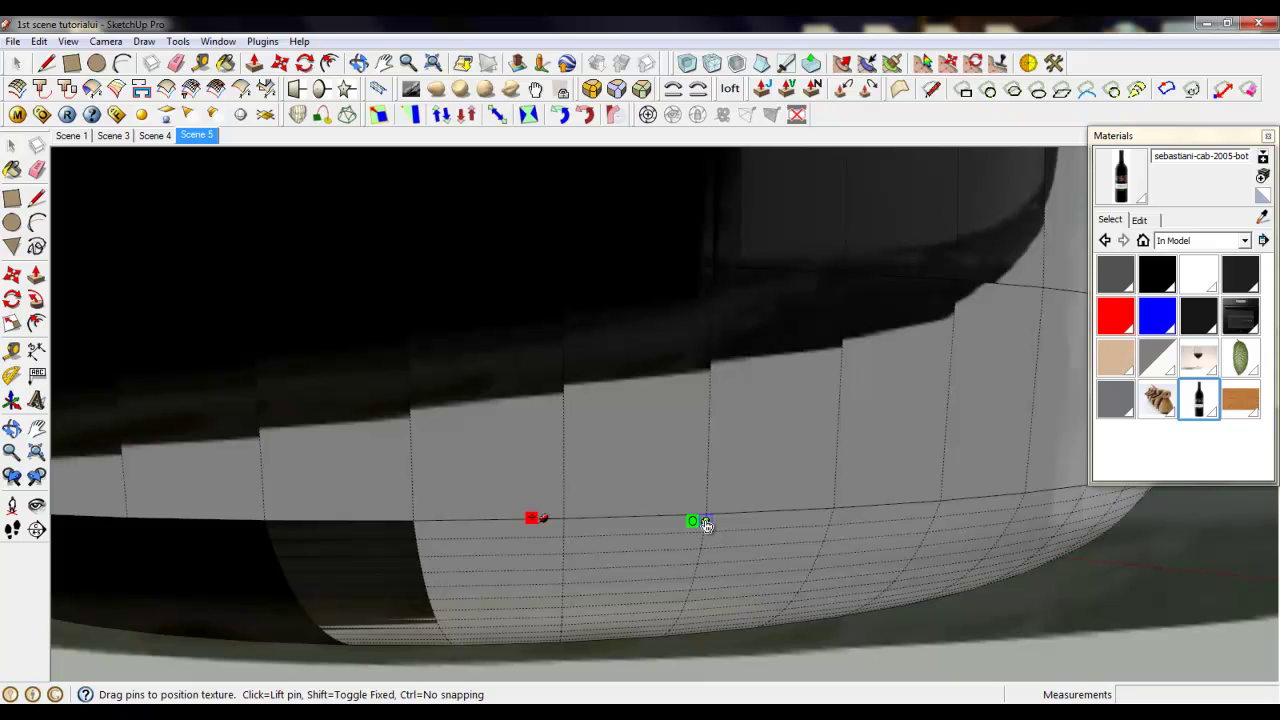
left_click_drag(706, 525, 720, 528)
scroll(722, 606, "down", 2)
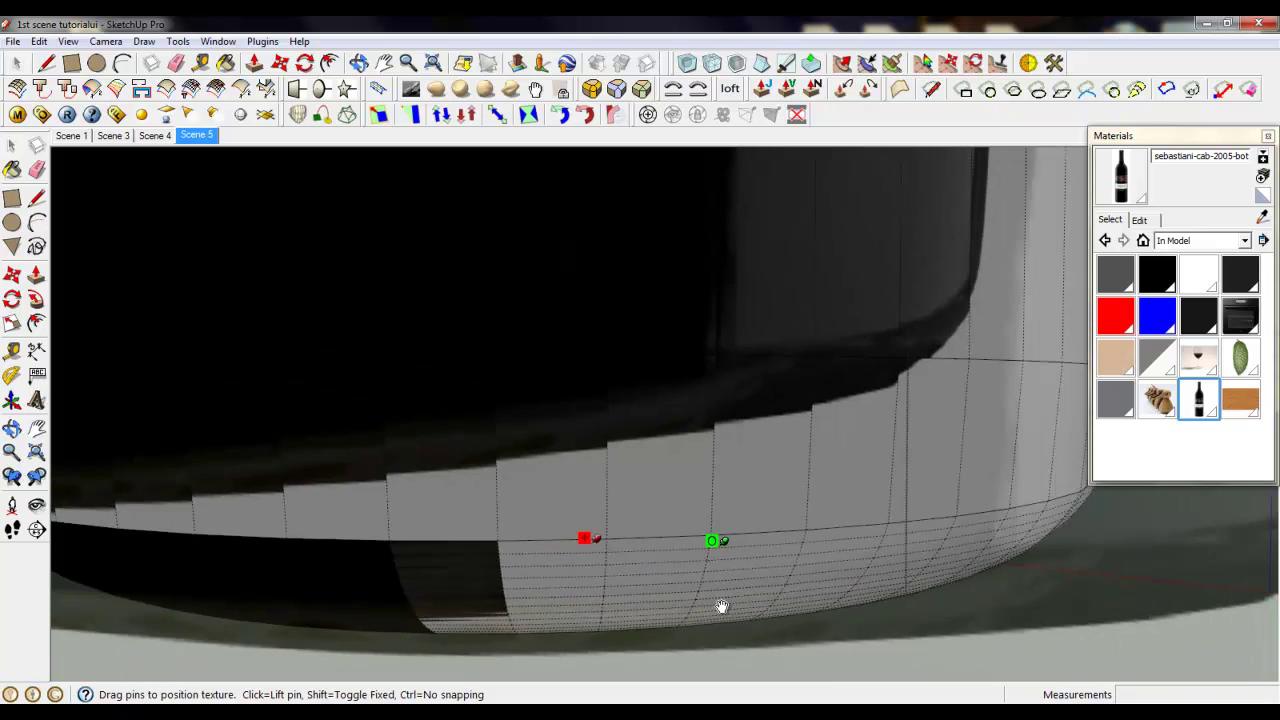
scroll(722, 606, "down", 8)
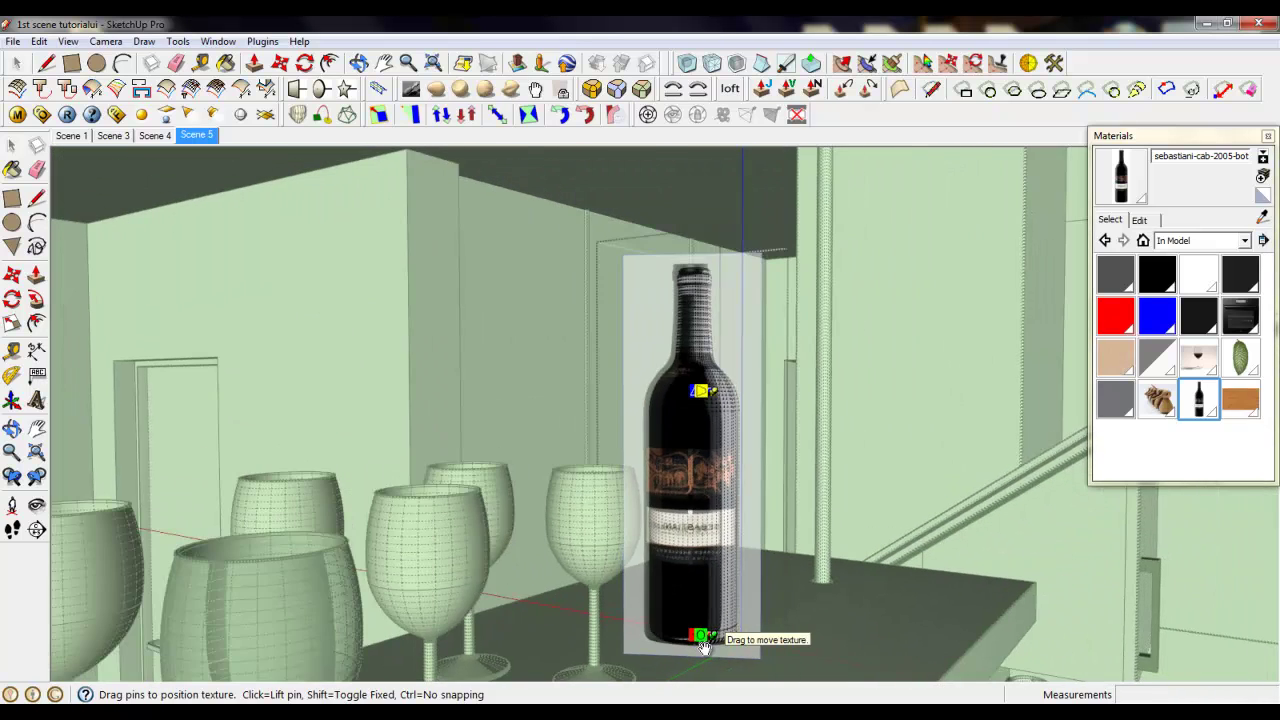
scroll(704, 645, "up", 5)
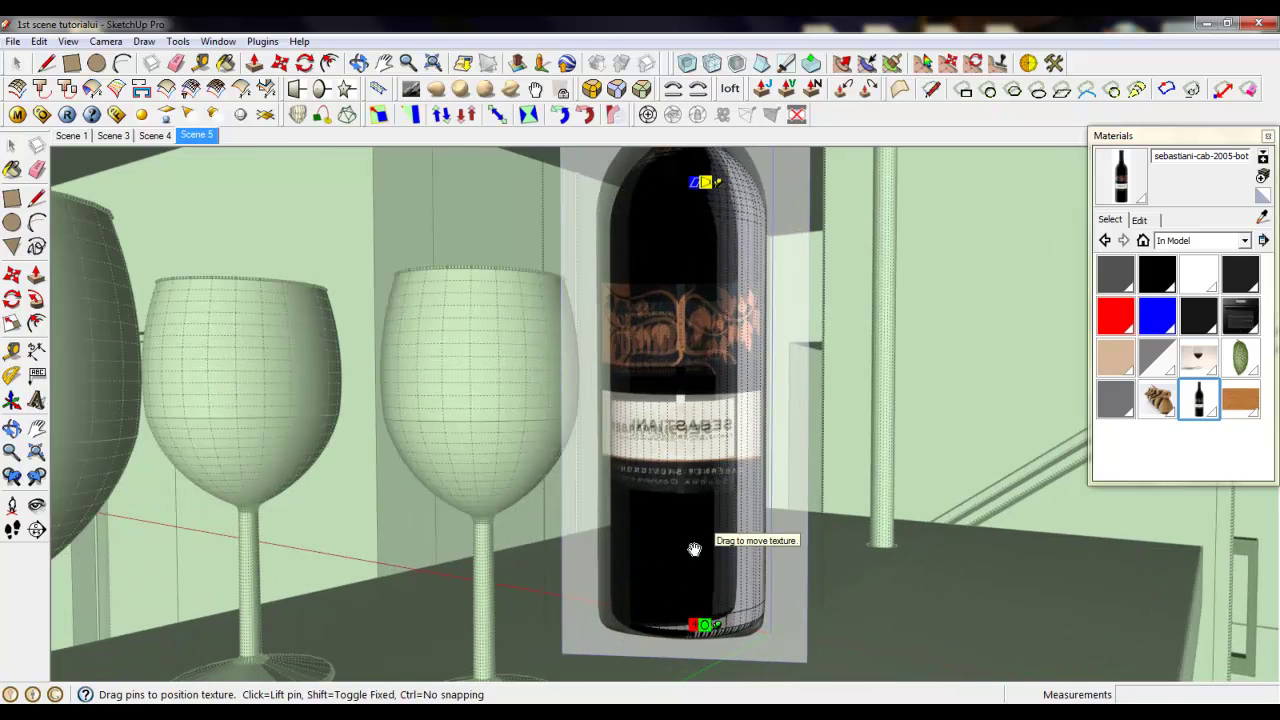
key("Return")
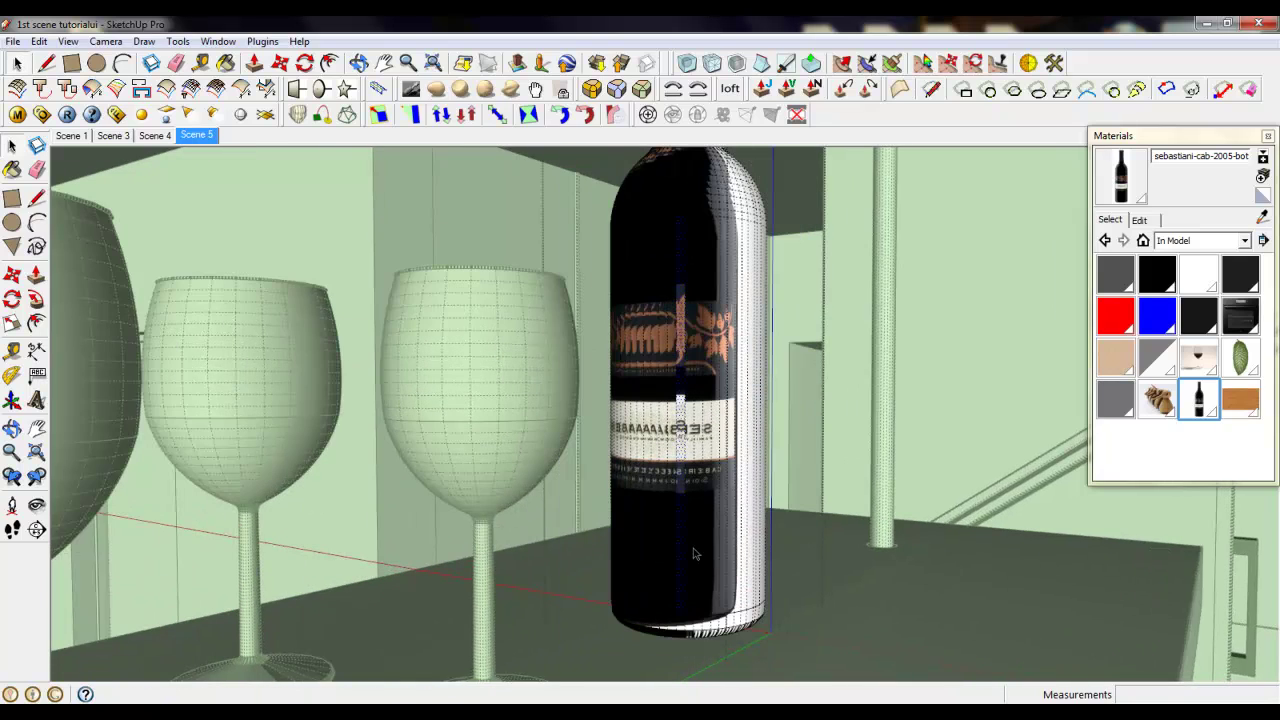
Set the positioned label texture on the bottle's narrow front face to Projected and start sampling materials for painting.
scroll(680, 400, "up", 8)
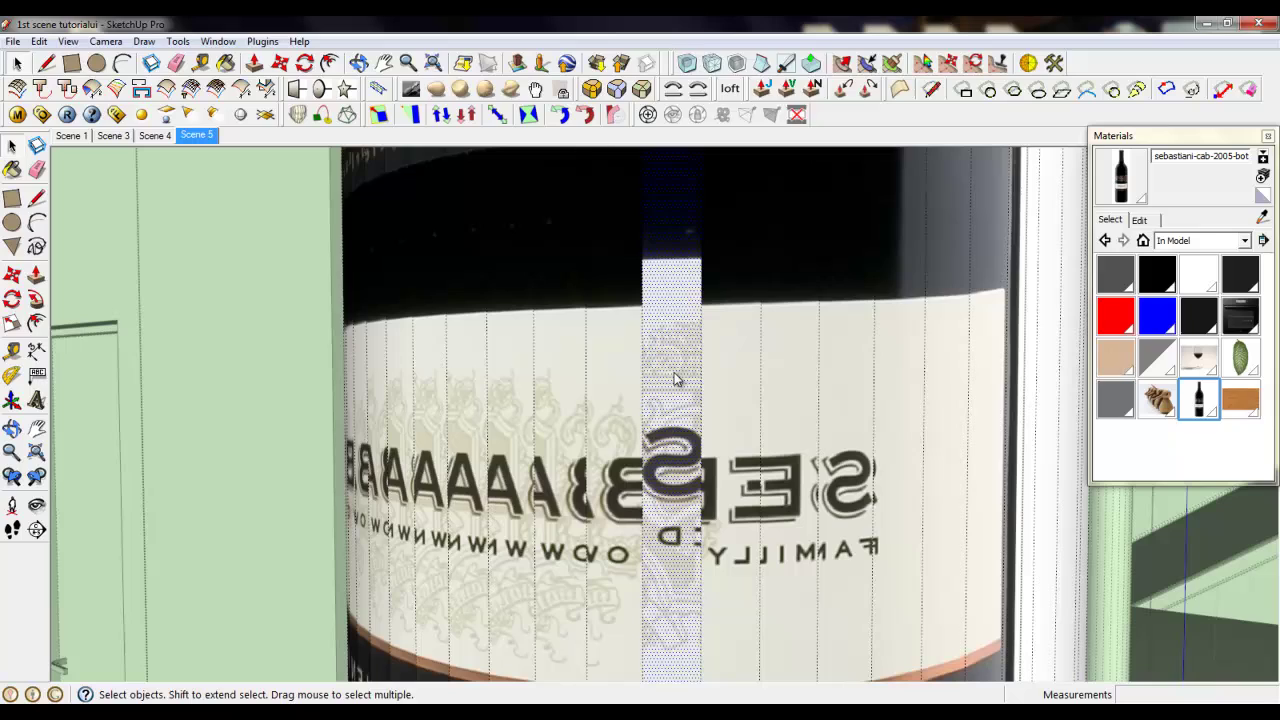
right_click(674, 372)
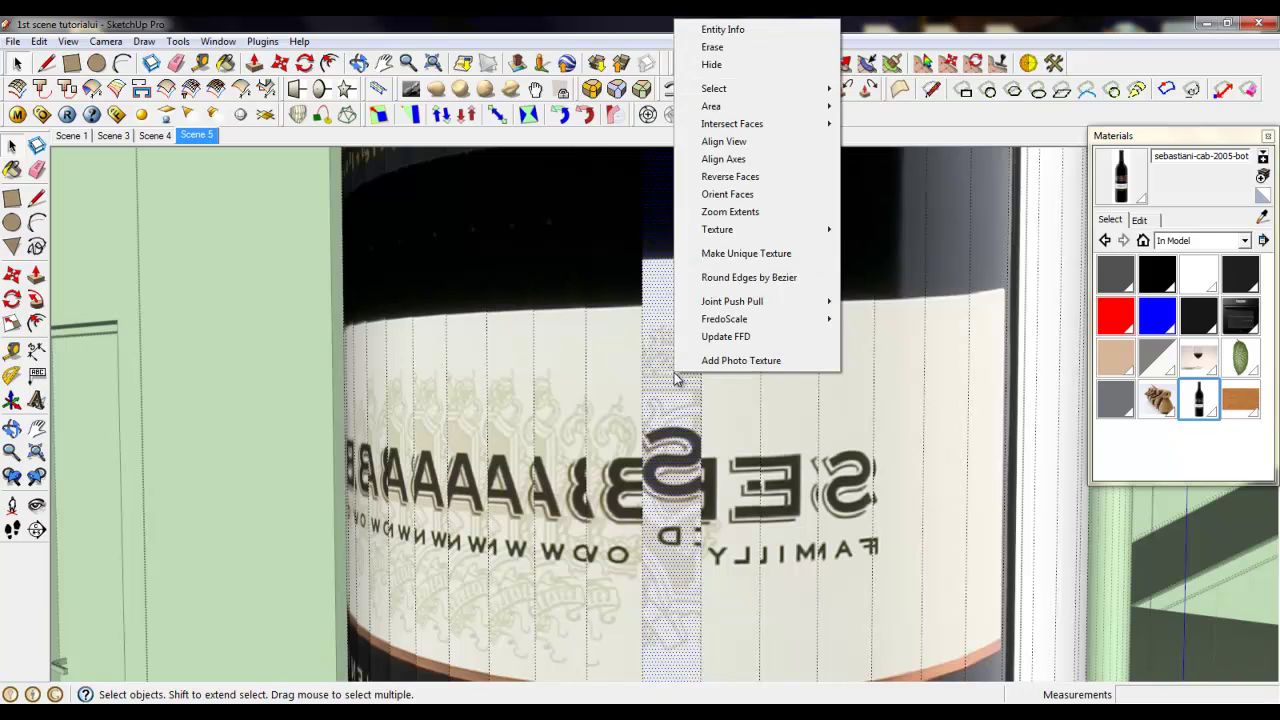
mouse_move(722, 230)
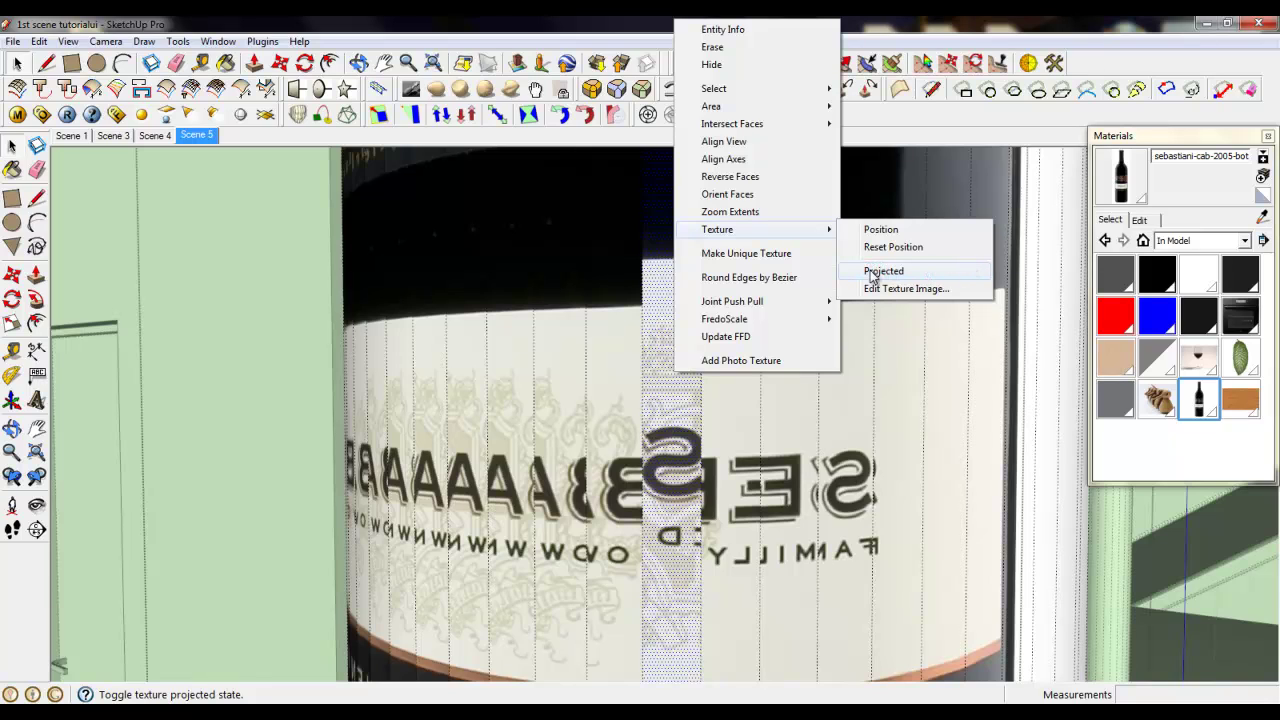
left_click(871, 274)
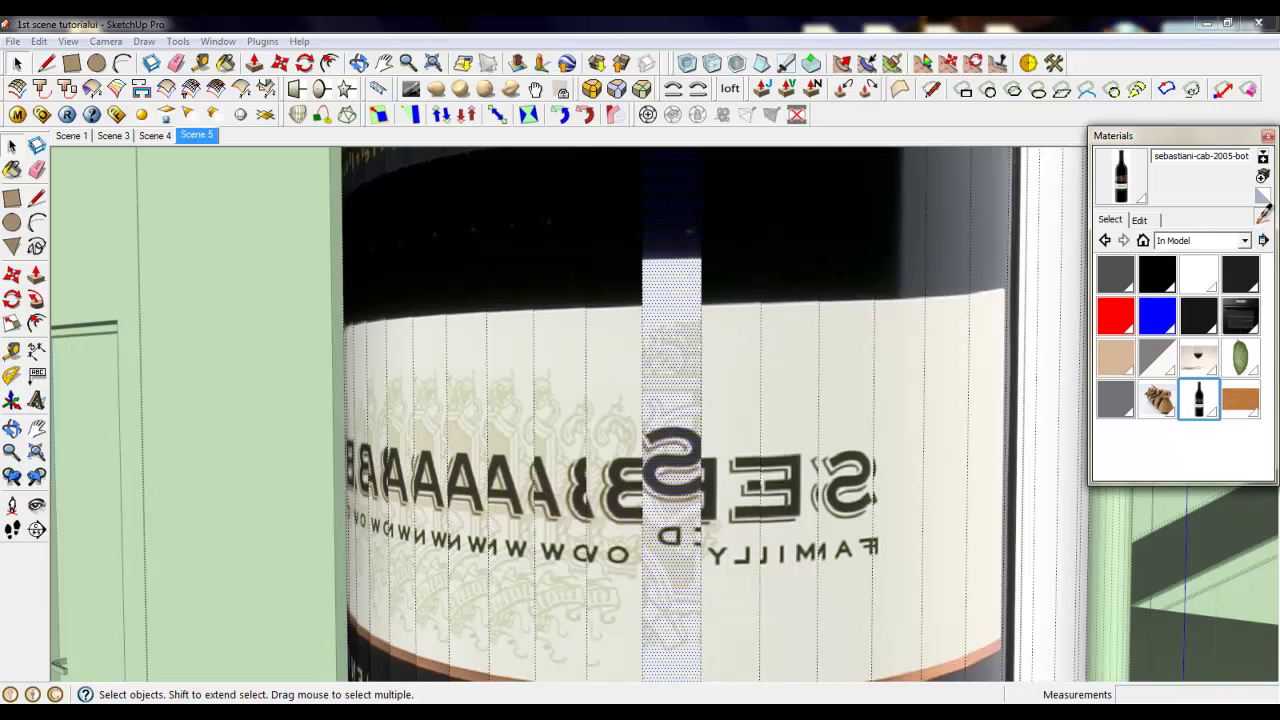
left_click(1262, 220)
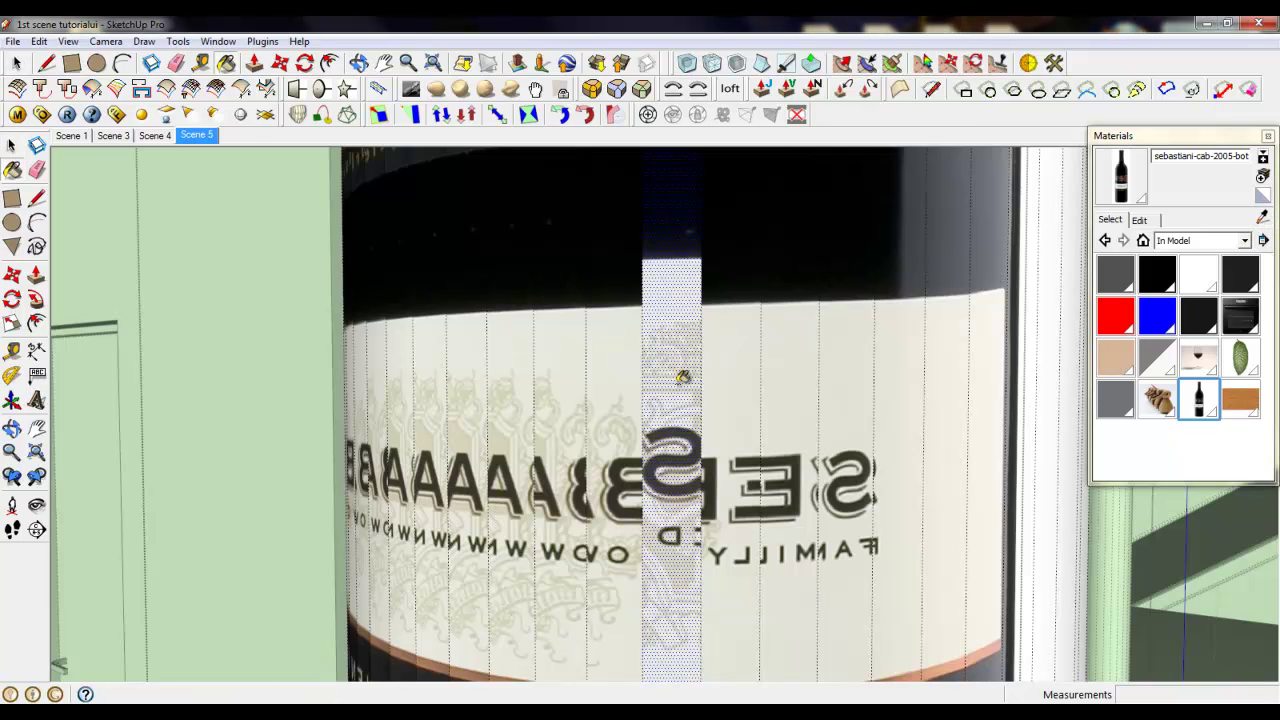
Turn off the hidden geometry display and paint the whole bottle with the projected label texture sampled from the front face.
left_click(68, 42)
left_click(112, 101)
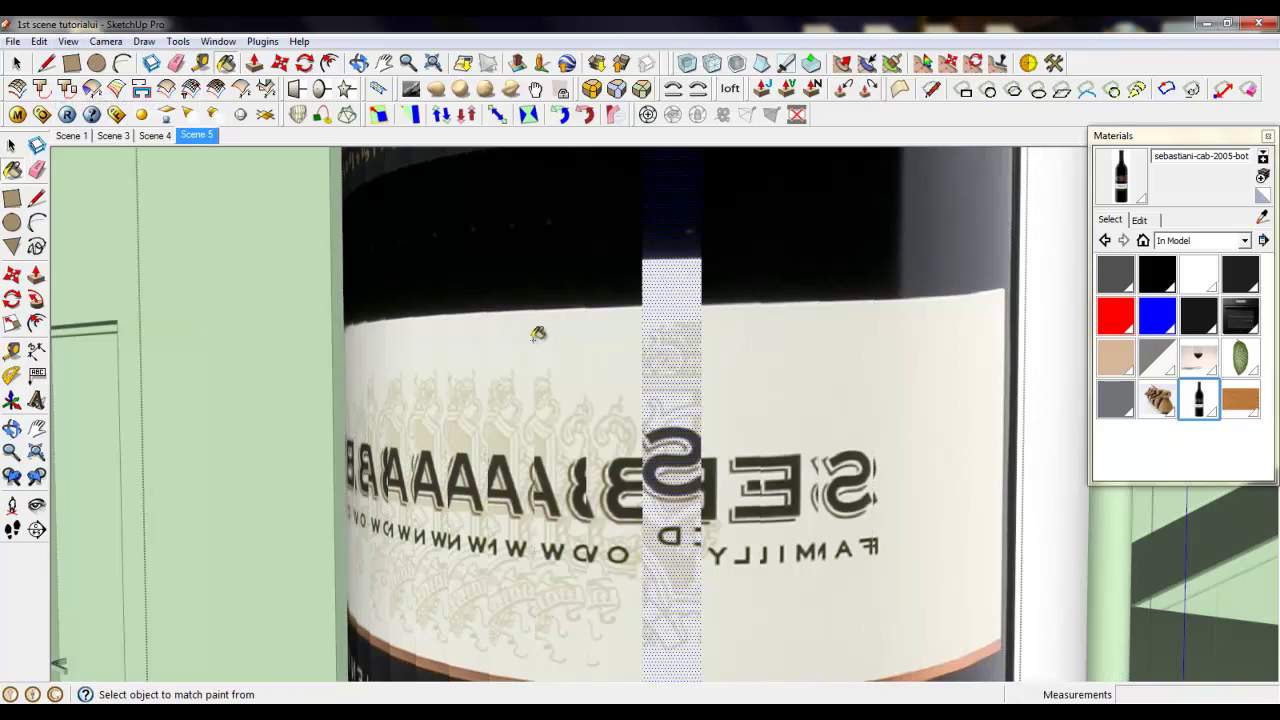
scroll(617, 357, "down", 10)
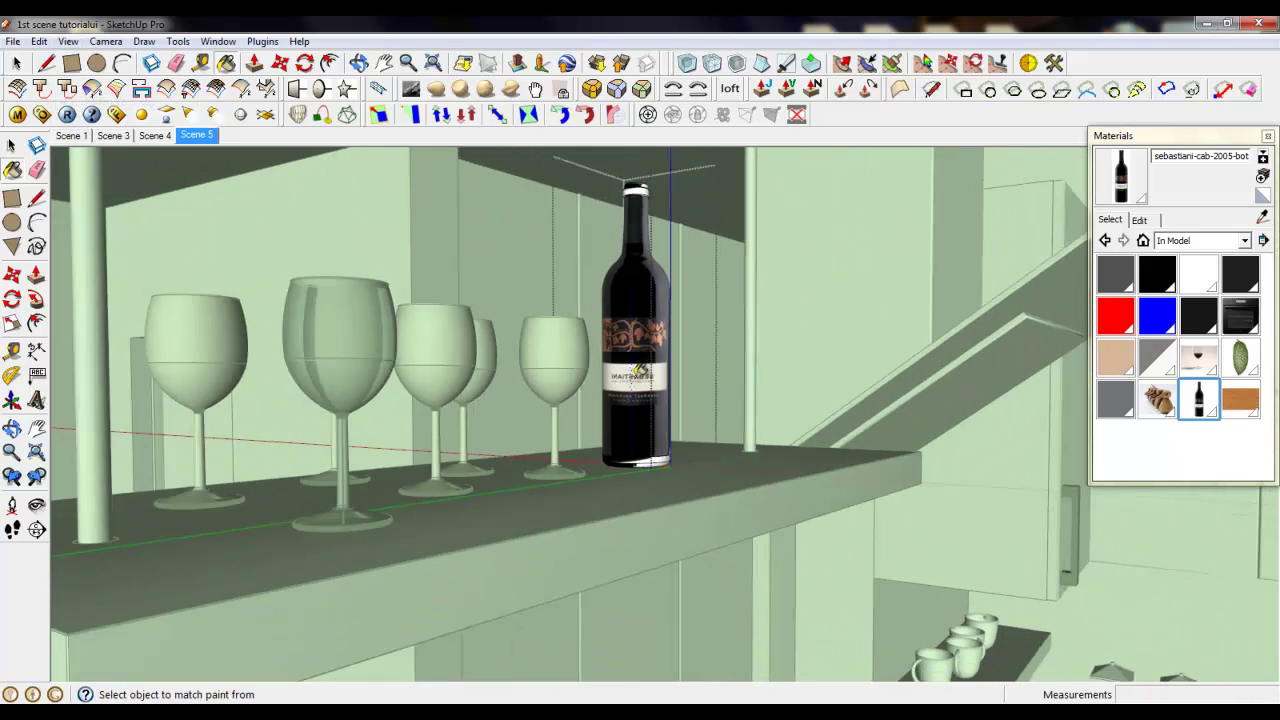
scroll(640, 375, "down", 3)
mouse_move(638, 420)
middle_mouse_down()
mouse_move(734, 380)
mouse_move(668, 410)
mouse_move(660, 345)
middle_mouse_up()
key("b")
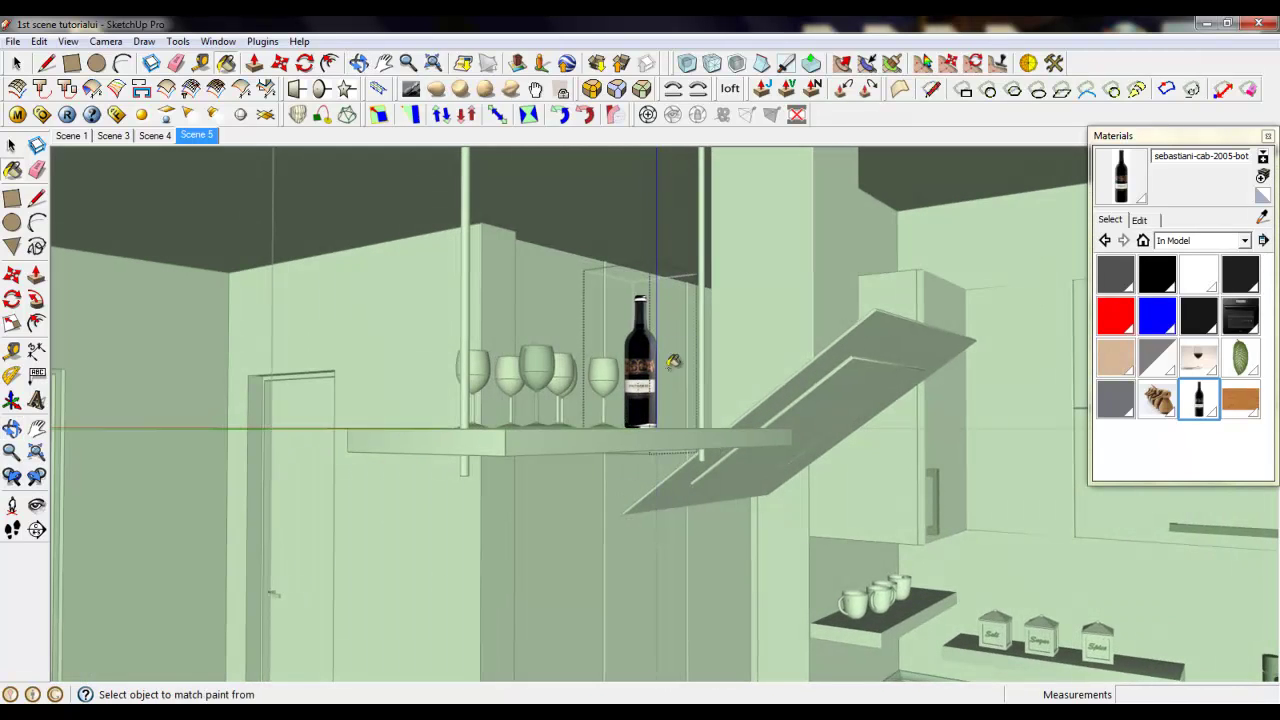
middle_click_drag(615, 437, 712, 442)
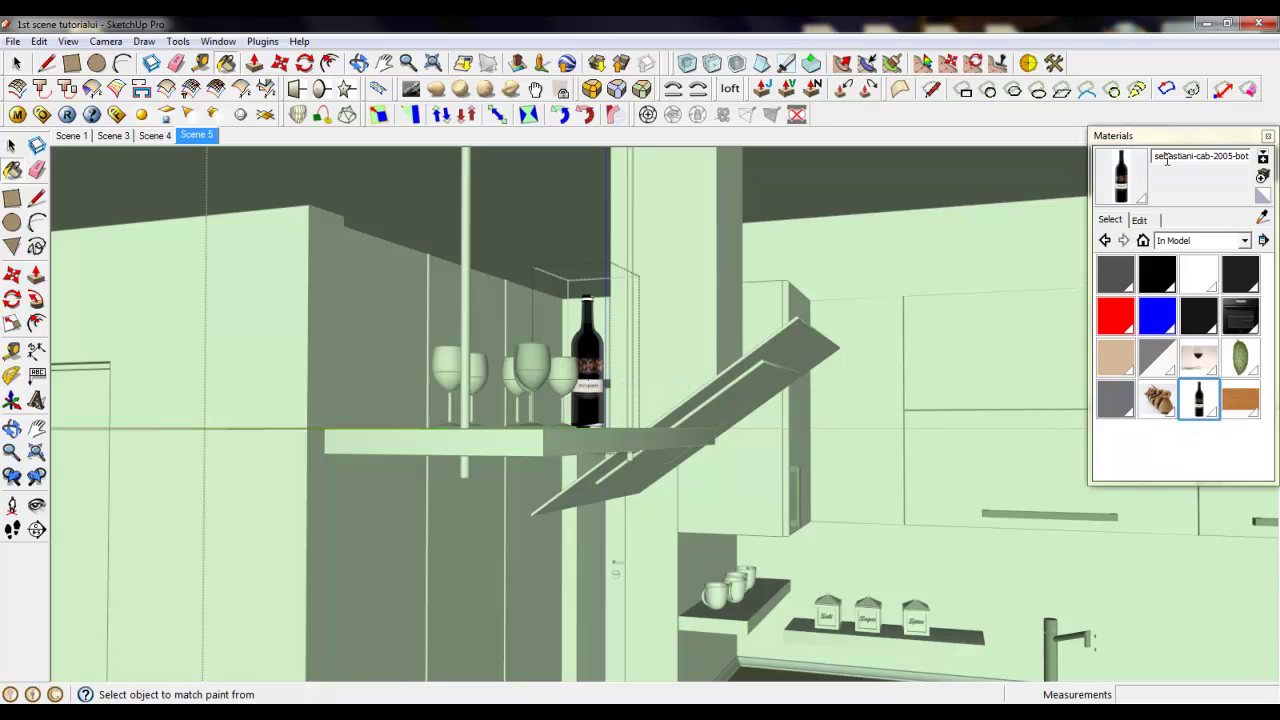
Add a V-Ray reflection layer with a TexFresnel map to the sebastiani-cab-2005-bottle material, and close the bottle group.
left_click(17, 114)
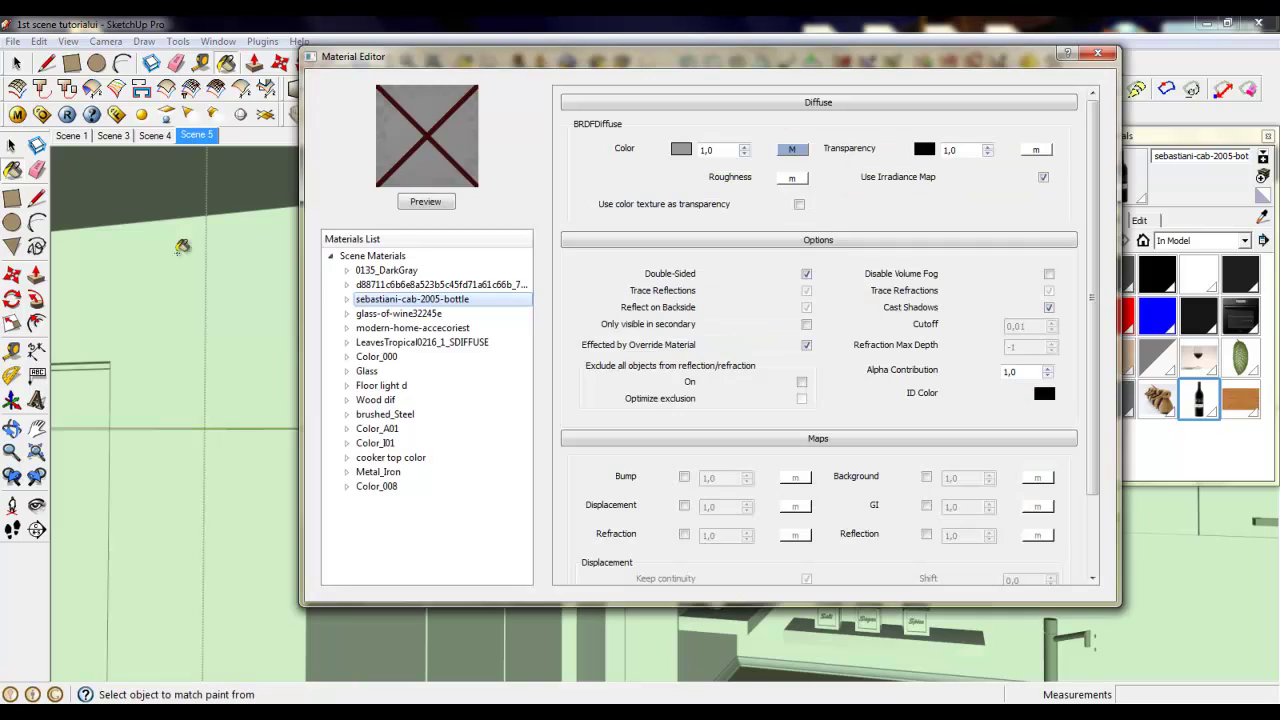
right_click(417, 299)
mouse_move(430, 315)
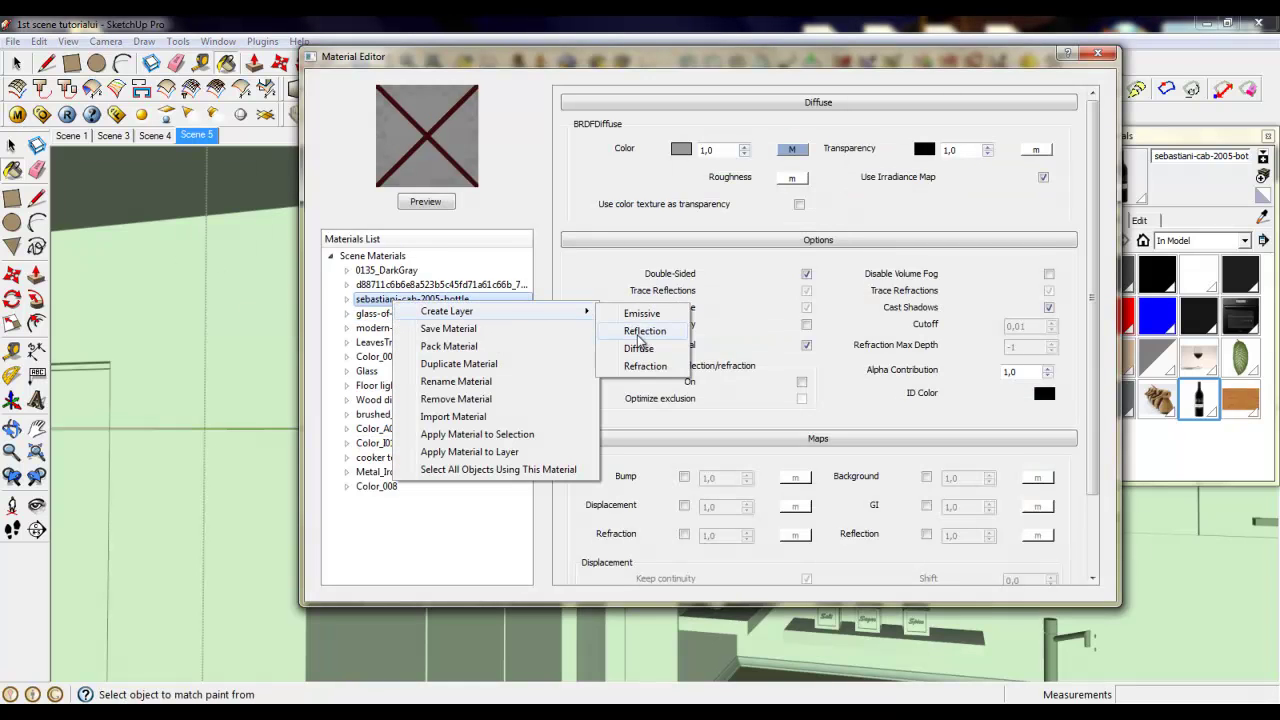
left_click(643, 343)
left_click(795, 152)
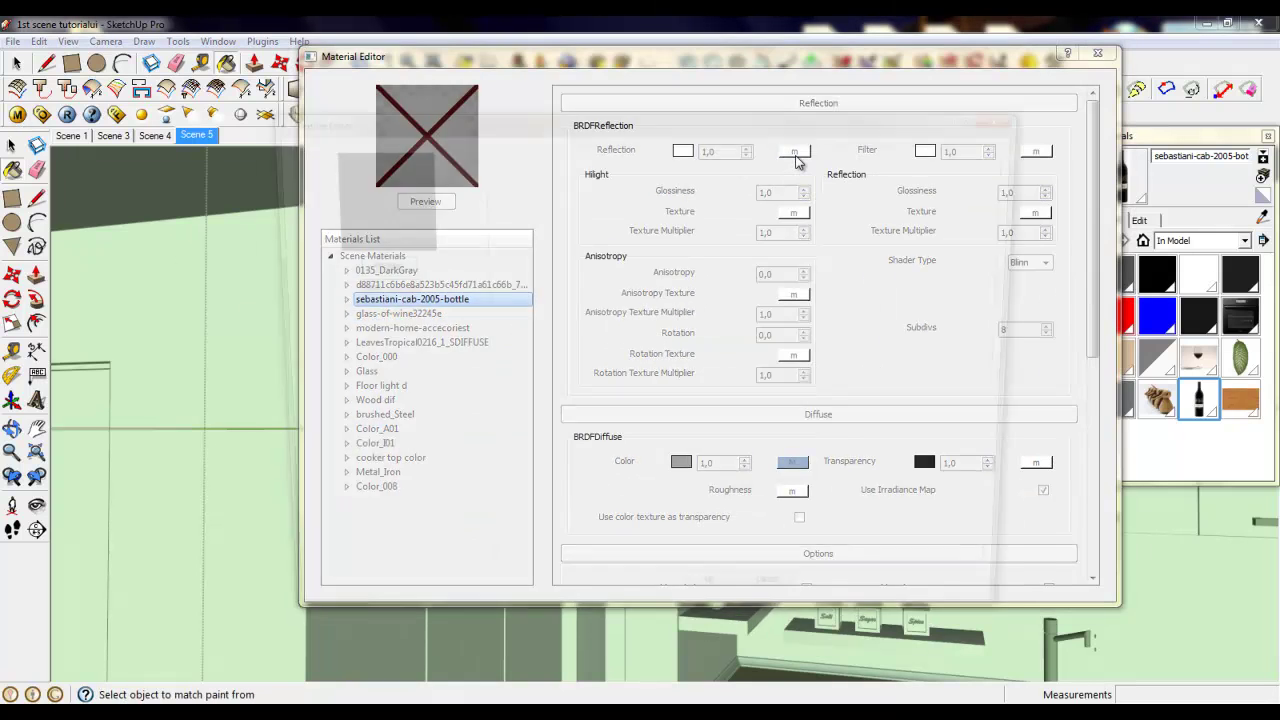
left_click(398, 287)
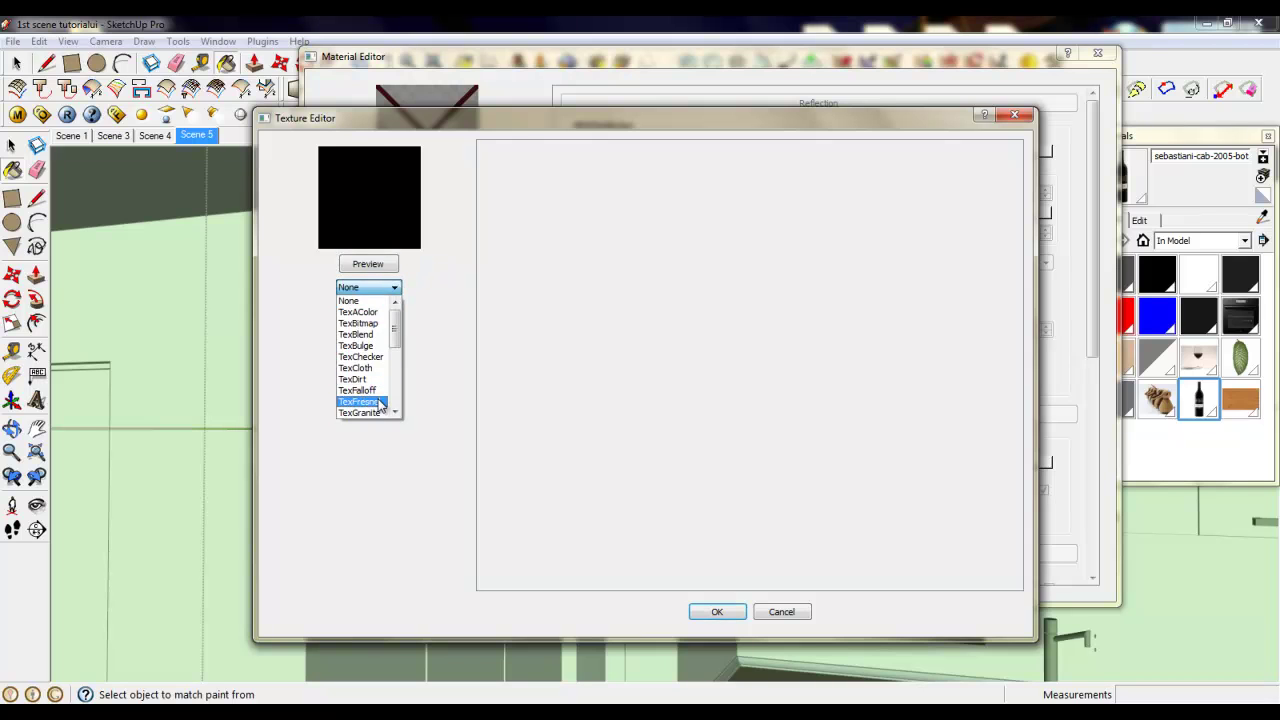
left_click(359, 401)
left_click(730, 611)
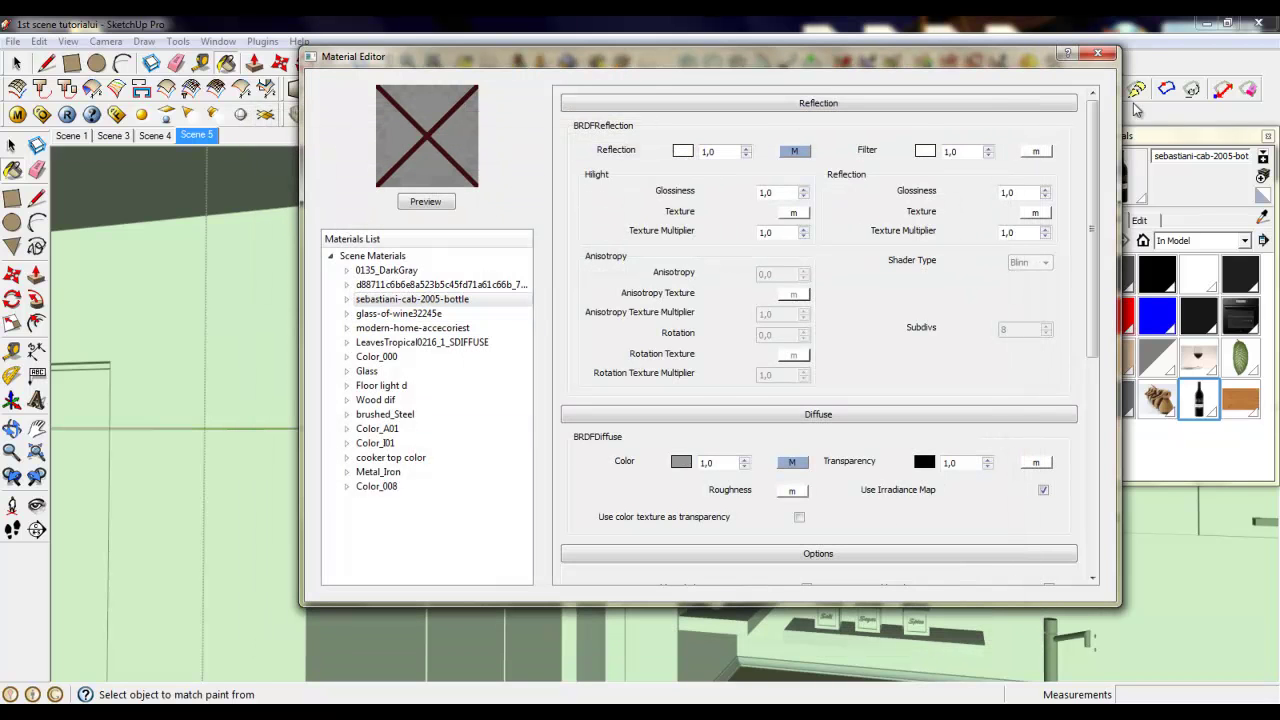
left_click(1098, 53)
right_click(694, 266)
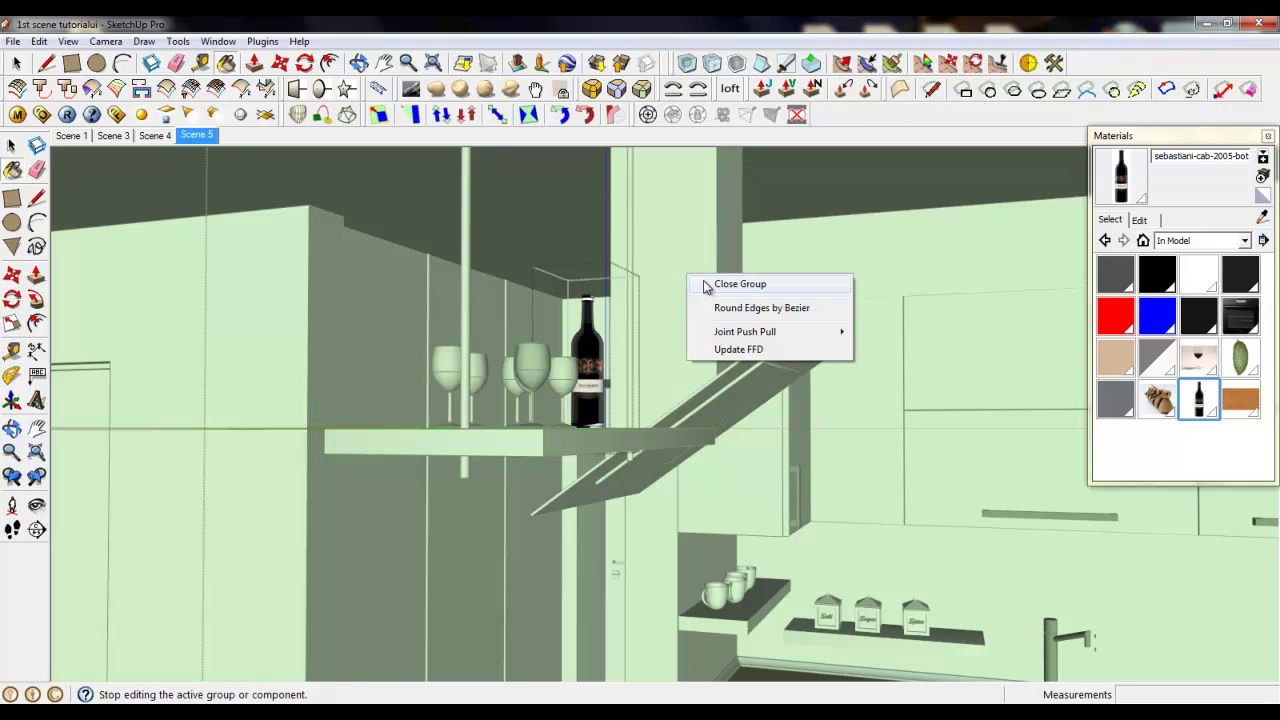
left_click(720, 284)
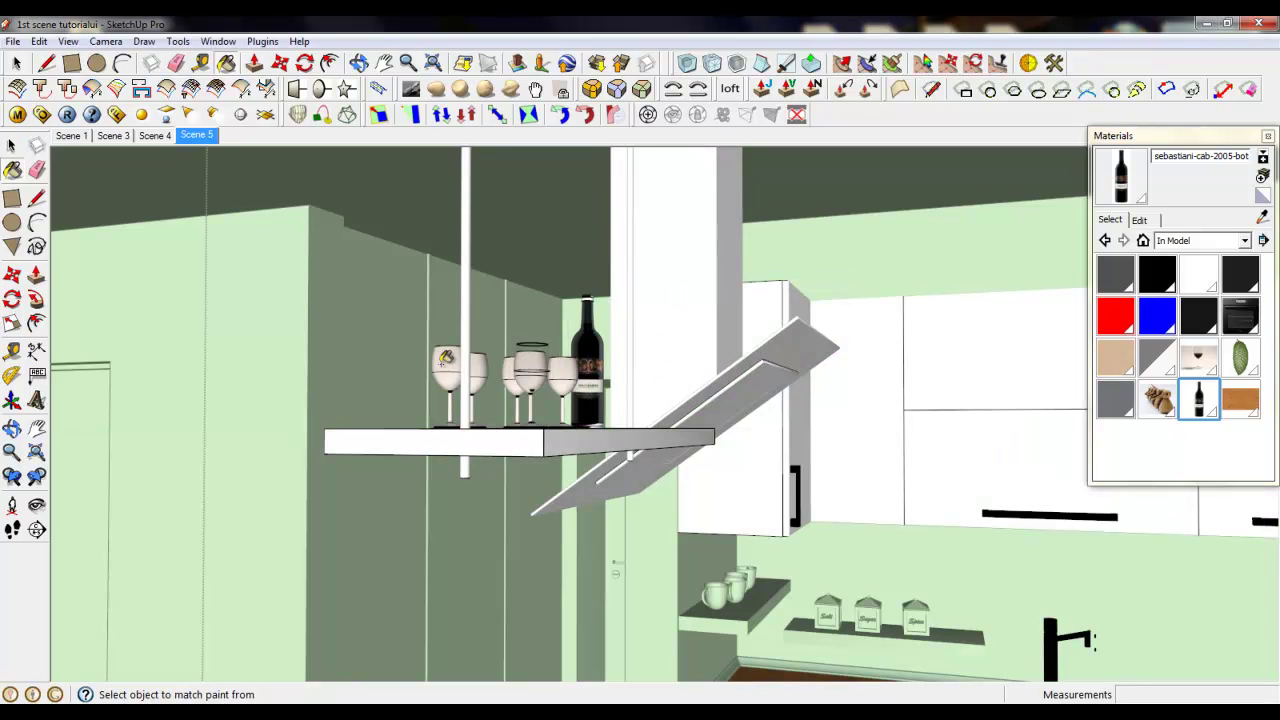
Paint the hanging rod nearest the wine glasses on the suspended shelf with the brushed_Steel material.
scroll(490, 365, "up", 2)
middle_click_drag(482, 368, 440, 432)
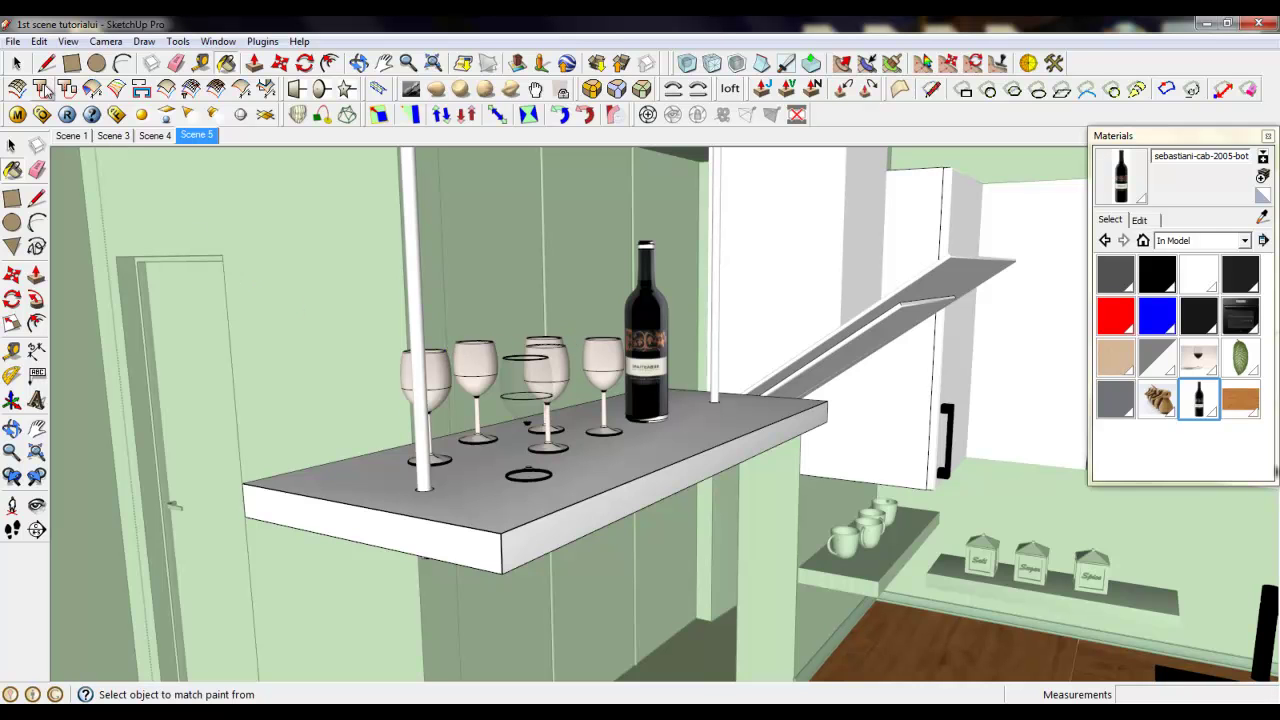
left_click(17, 65)
scroll(768, 420, "down", 3)
middle_click_drag(661, 455, 580, 355)
left_click(546, 305)
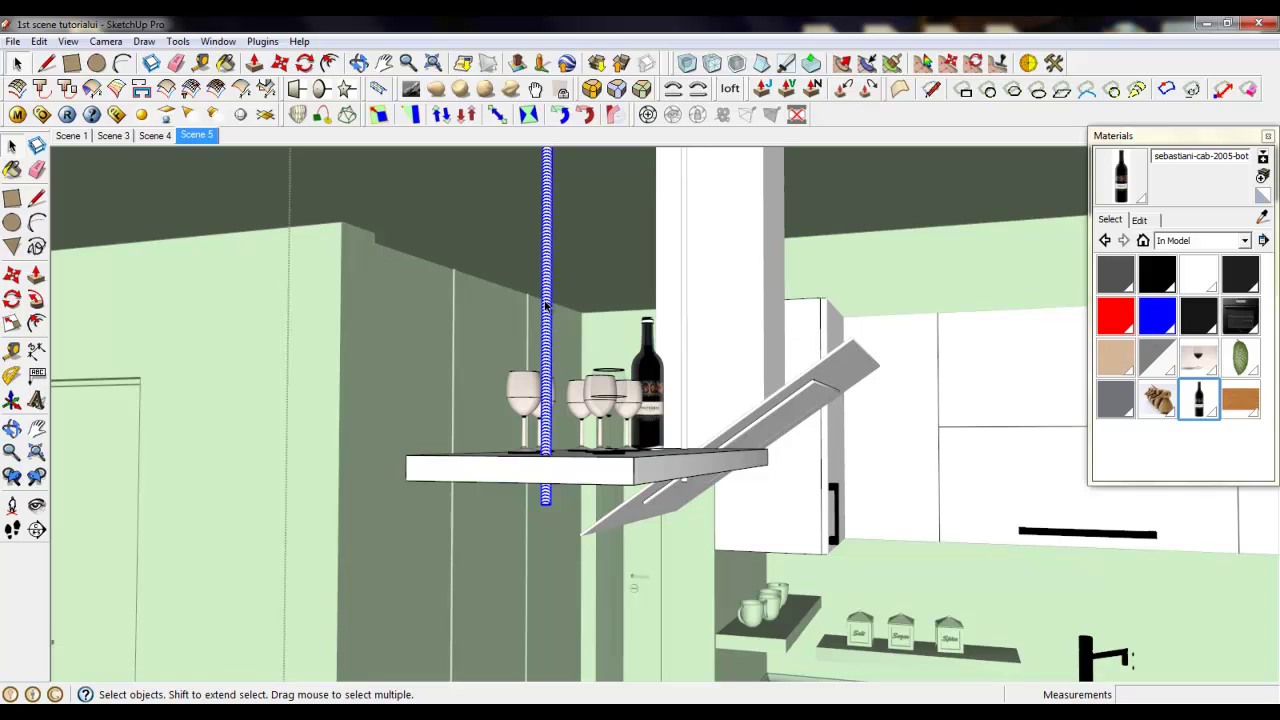
left_click(1157, 274)
left_click(546, 307)
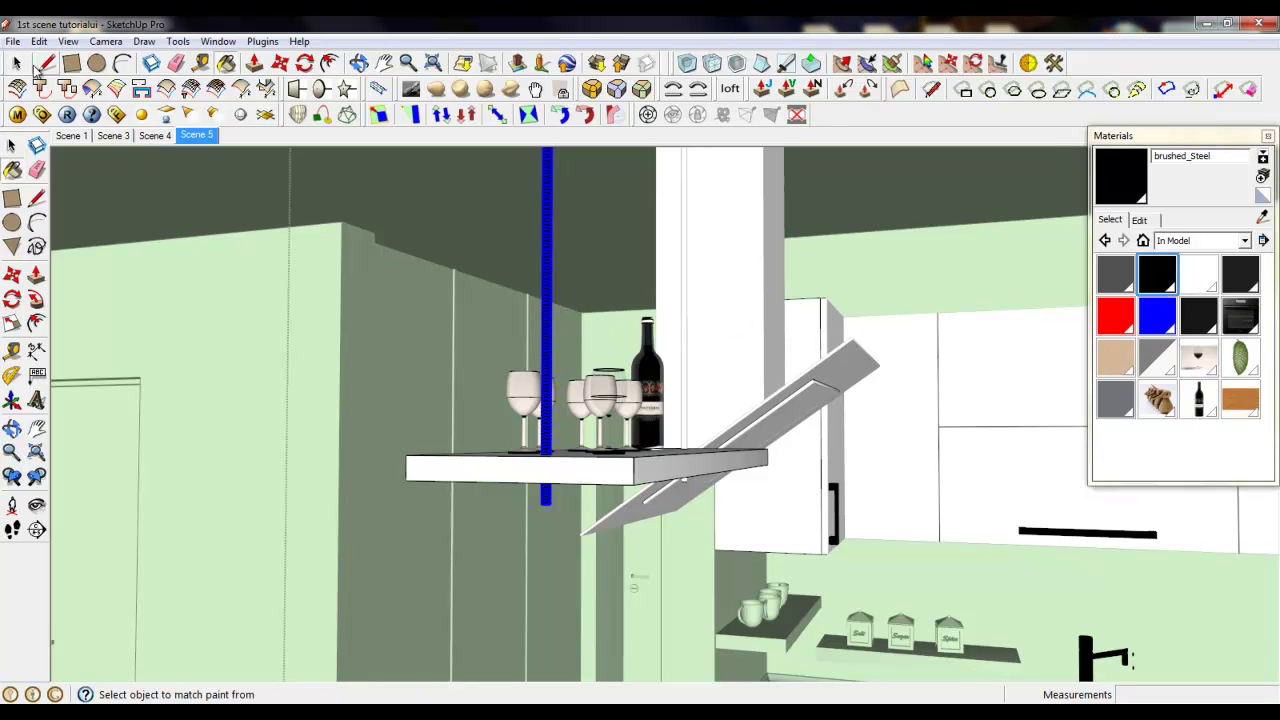
Apply brushed_Steel to the shelf's other hanging rod, the one beside the cooker hood's chimney.
key("space")
left_click(684, 340)
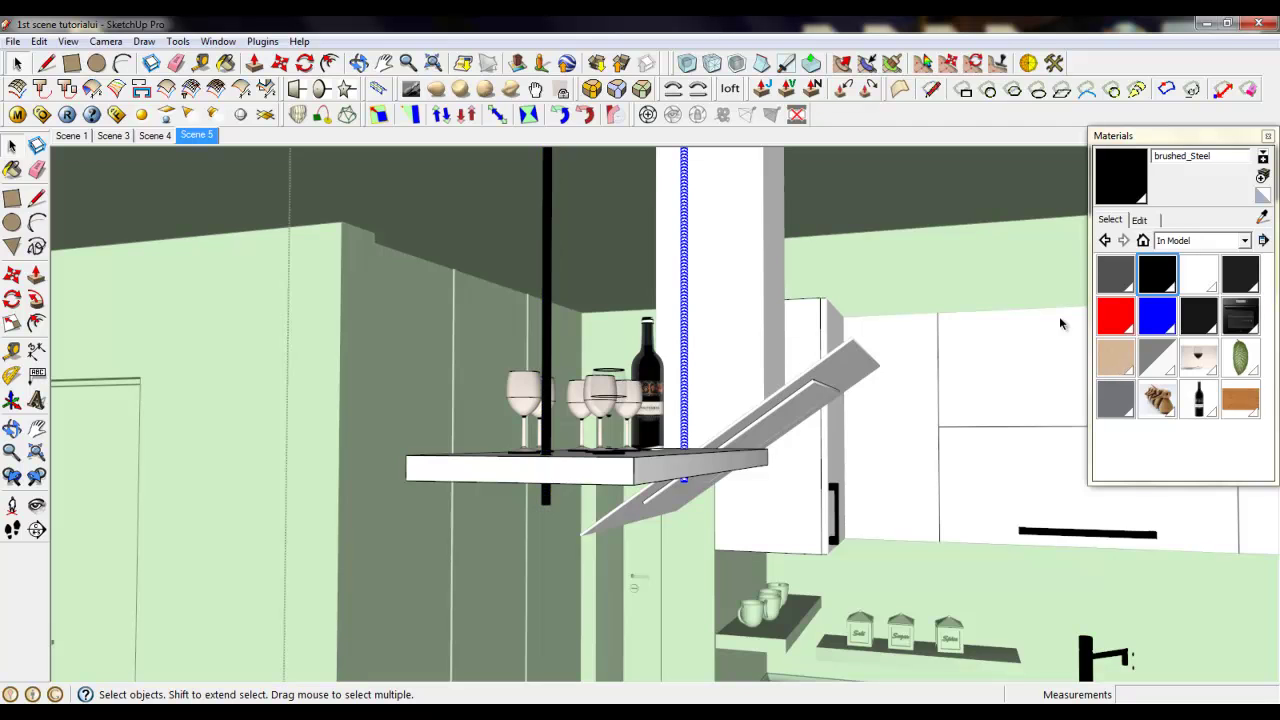
left_click(1157, 282)
left_click(684, 263)
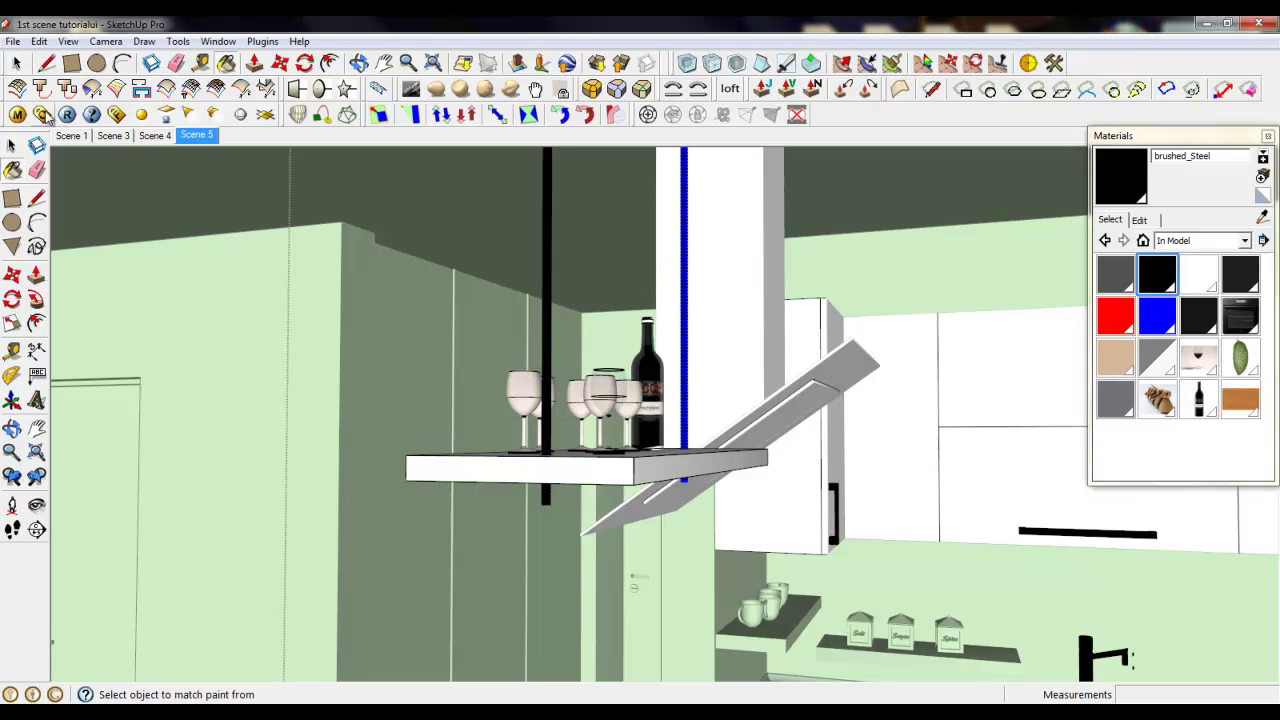
Open the cooker hood's slanted panel for editing and paint its large outer plate with the Glass material.
left_click(16, 65)
scroll(741, 405, "down", 2)
scroll(745, 382, "up", 4)
middle_click_drag(745, 379, 640, 388)
double_click(734, 349)
left_click(737, 348)
scroll(740, 335, "up", 2)
triple_click(738, 335)
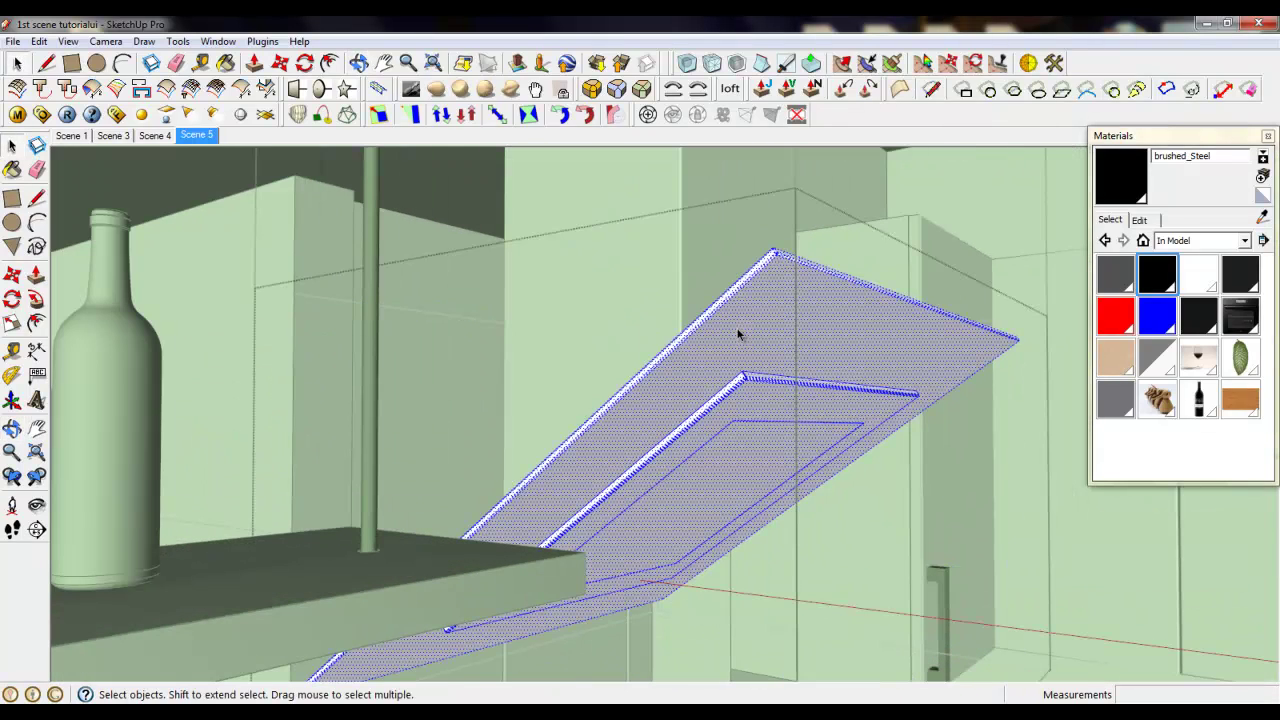
left_click(756, 326)
mouse_move(775, 267)
middle_mouse_down()
mouse_move(723, 329)
mouse_move(857, 394)
middle_mouse_up()
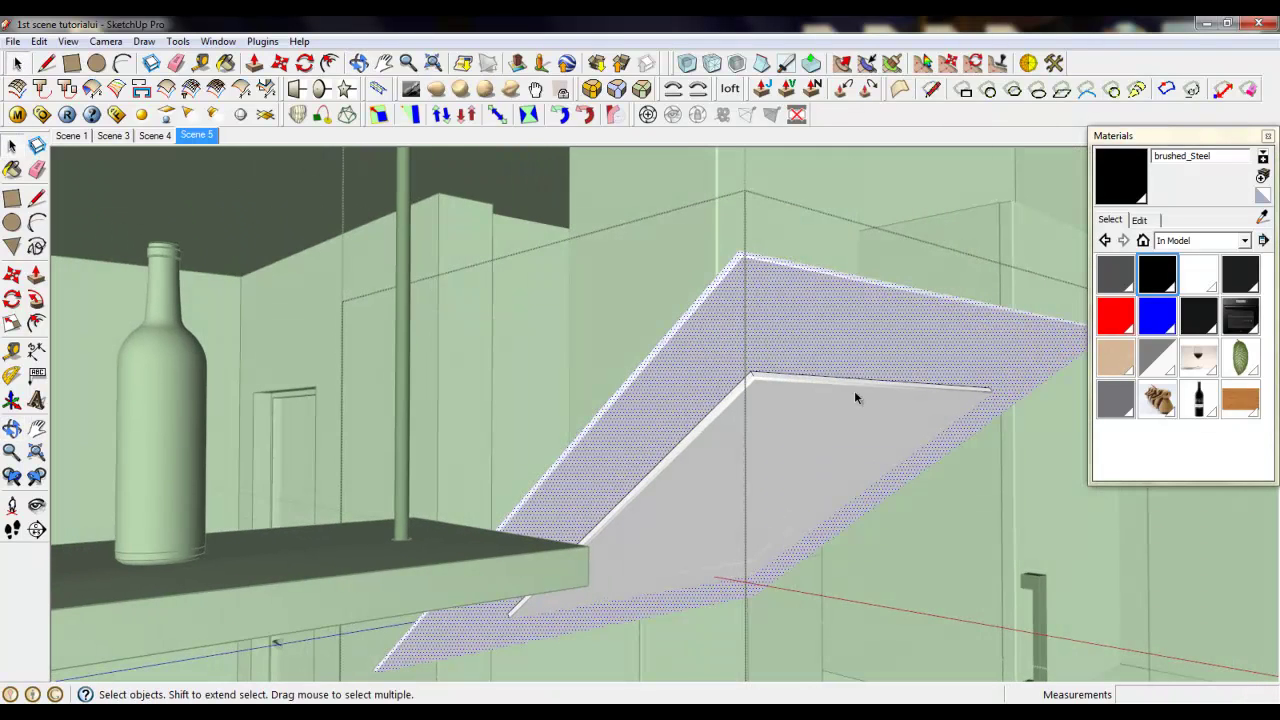
left_click(1157, 357)
left_click(848, 310)
scroll(935, 330, "up", 2)
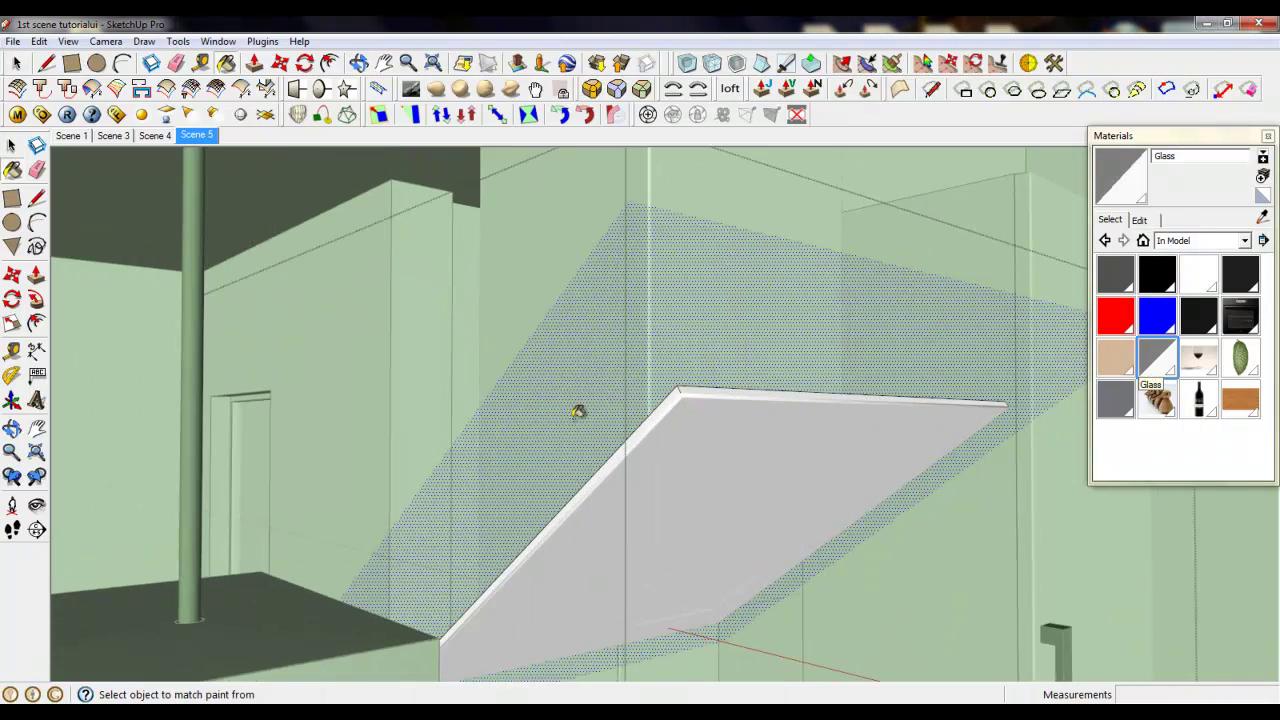
Paint the hood's inner plate, both its central panel and surrounding frame, with the cooker top color material.
left_click(16, 62)
scroll(710, 491, "down", 2)
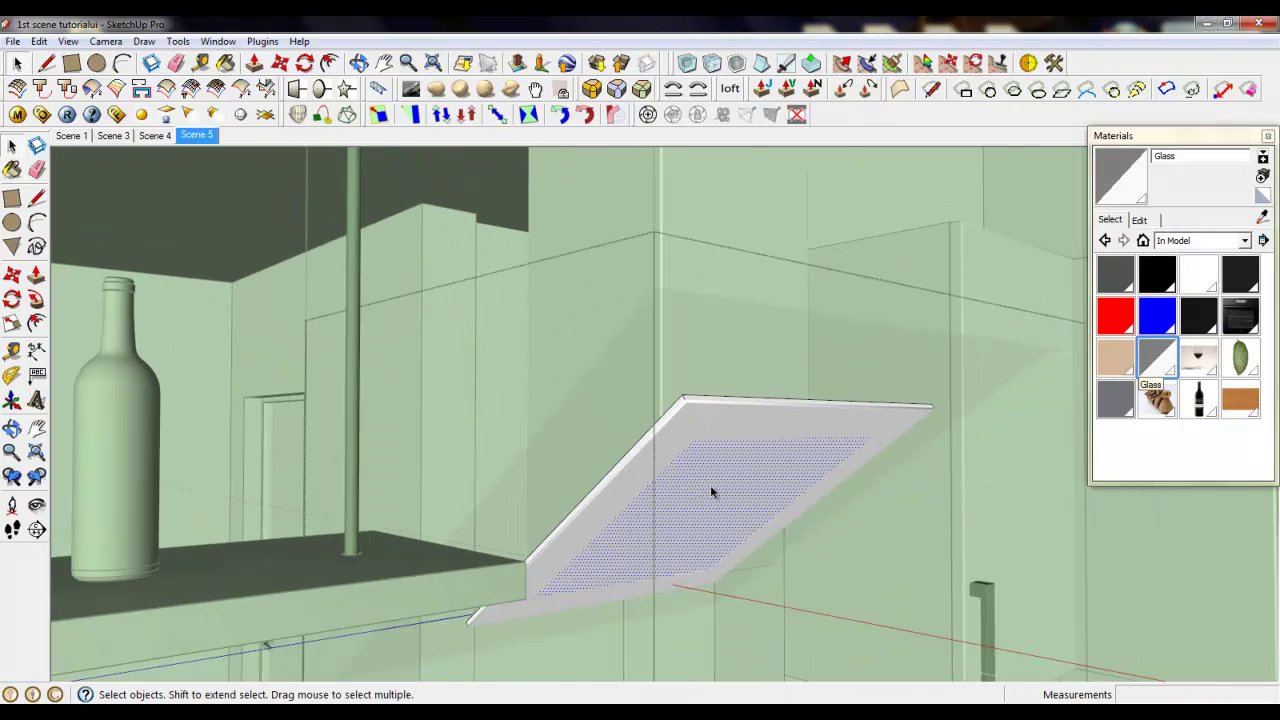
middle_click_drag(717, 494, 700, 449)
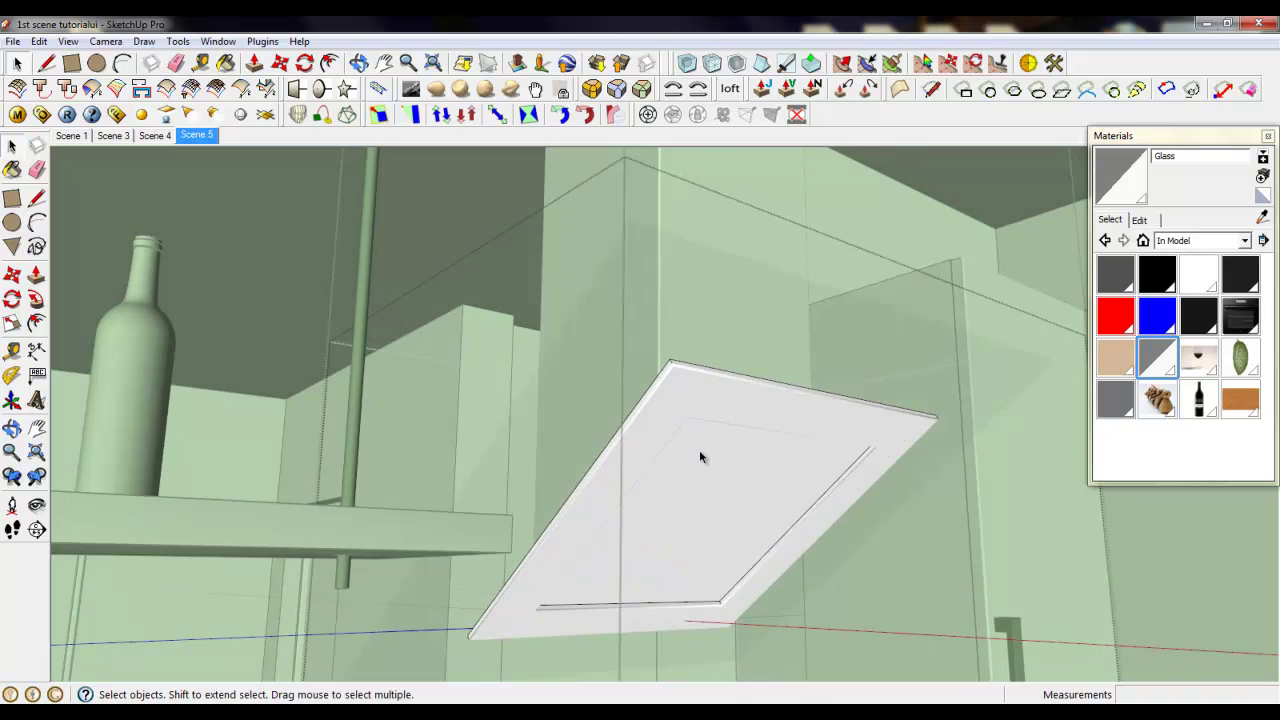
scroll(752, 482, "up", 4)
scroll(752, 482, "down", 3)
left_click(633, 307)
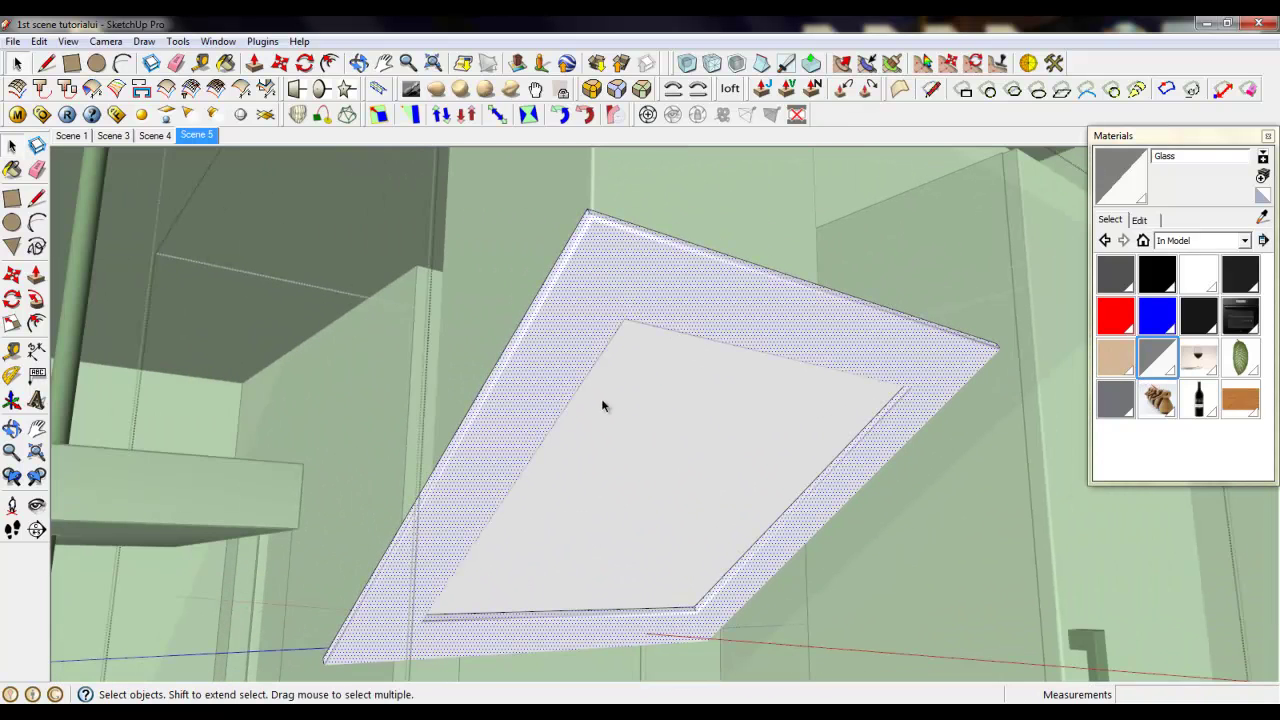
left_click(750, 424)
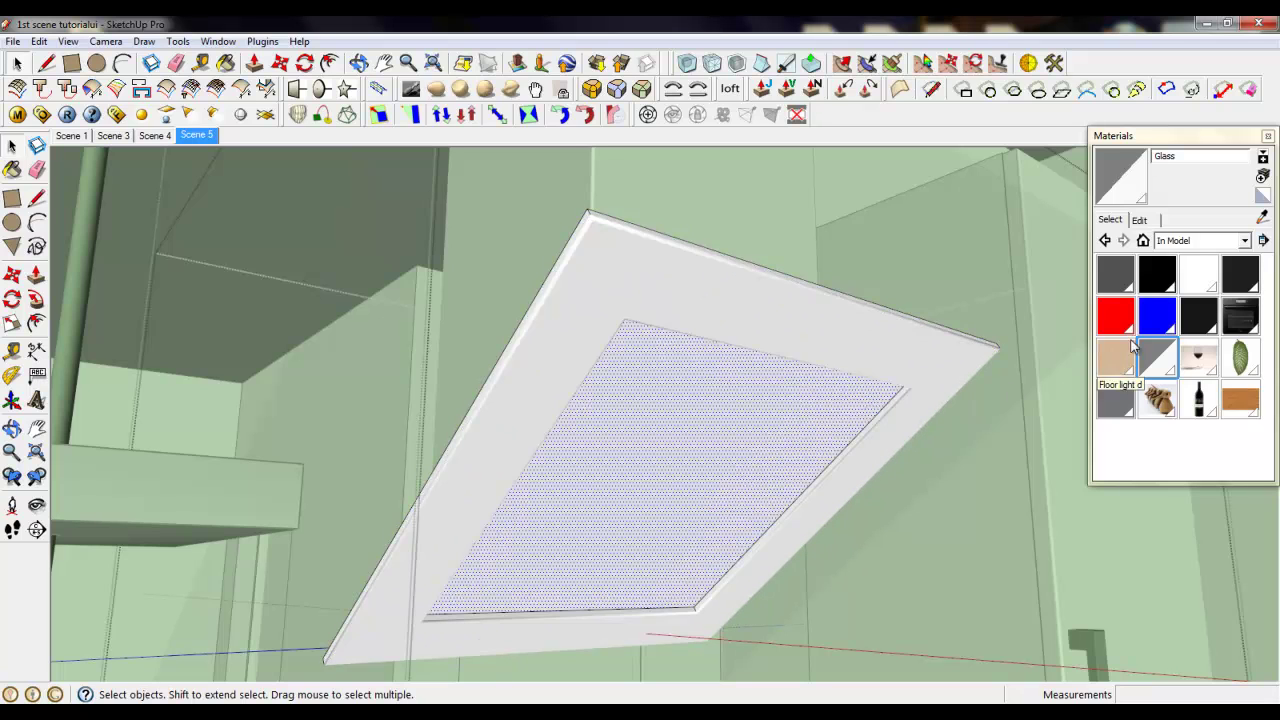
left_click(1190, 318)
left_click(609, 375)
left_click(572, 286)
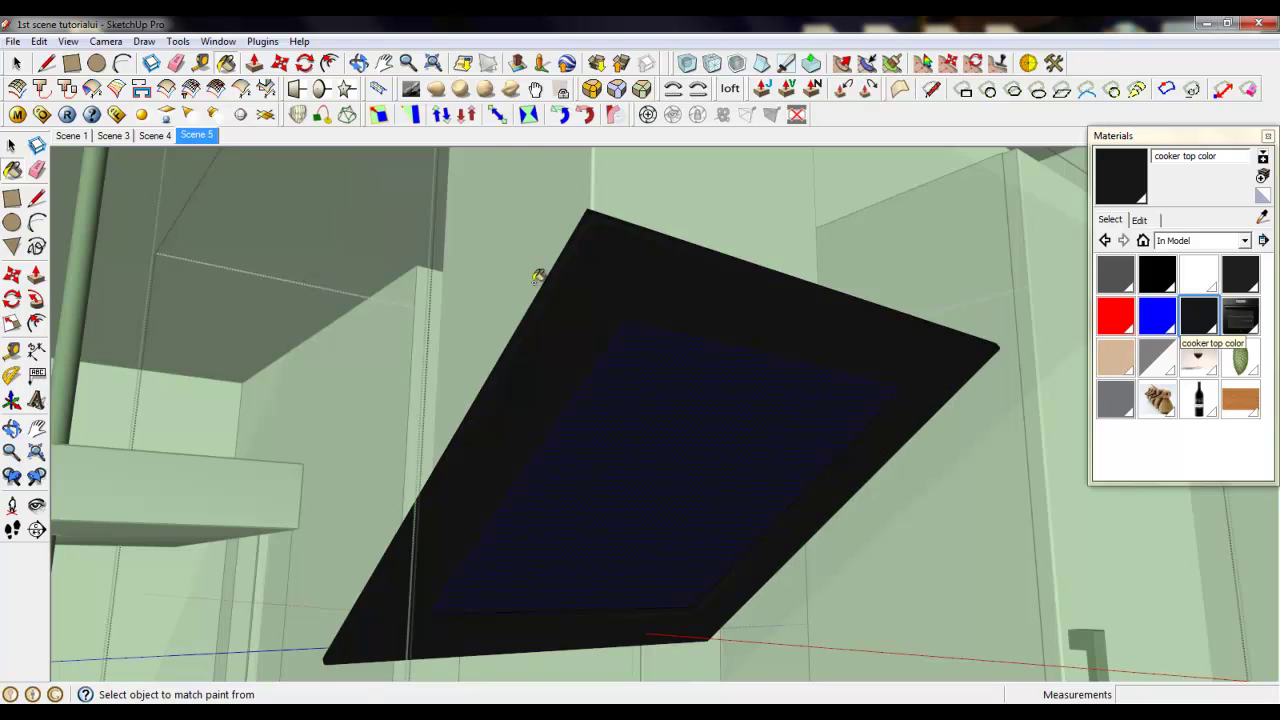
Close the slanted panel's group and paint the hood's vertical chimney box with the cooker top color material.
middle_click_drag(674, 342, 718, 384)
left_click(16, 64)
scroll(717, 516, "down", 4)
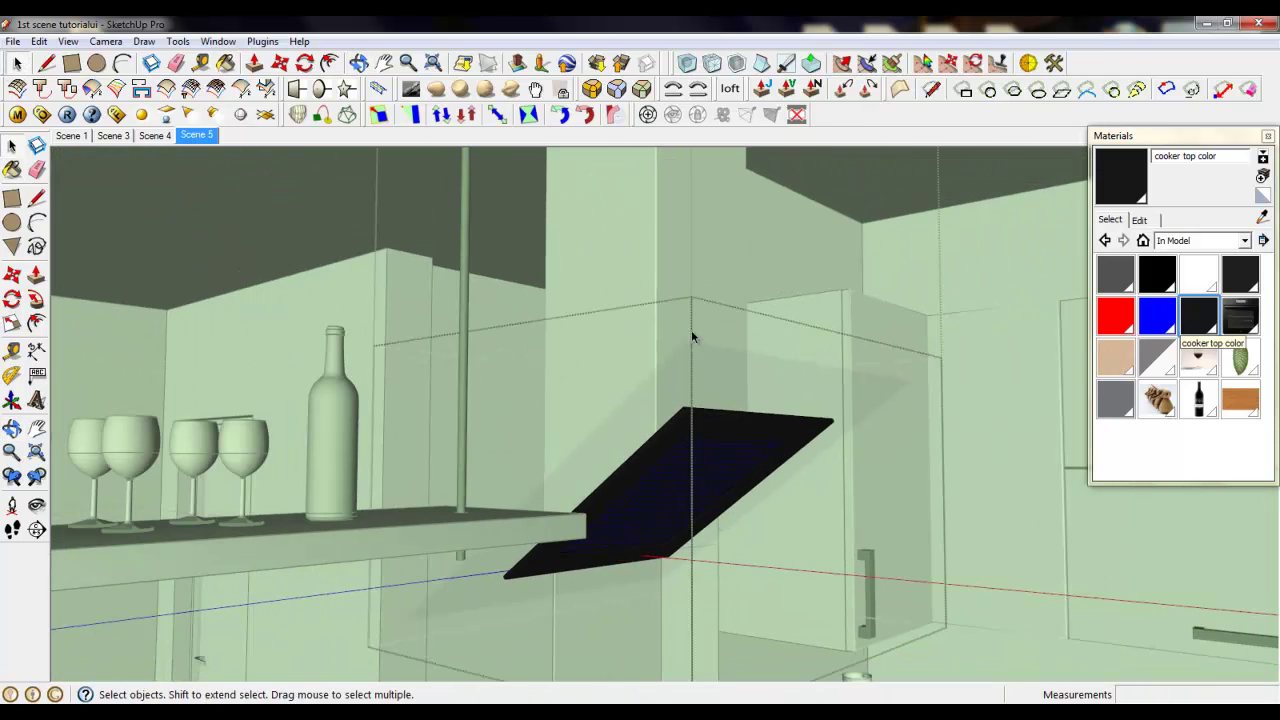
right_click(680, 258)
left_click(700, 268)
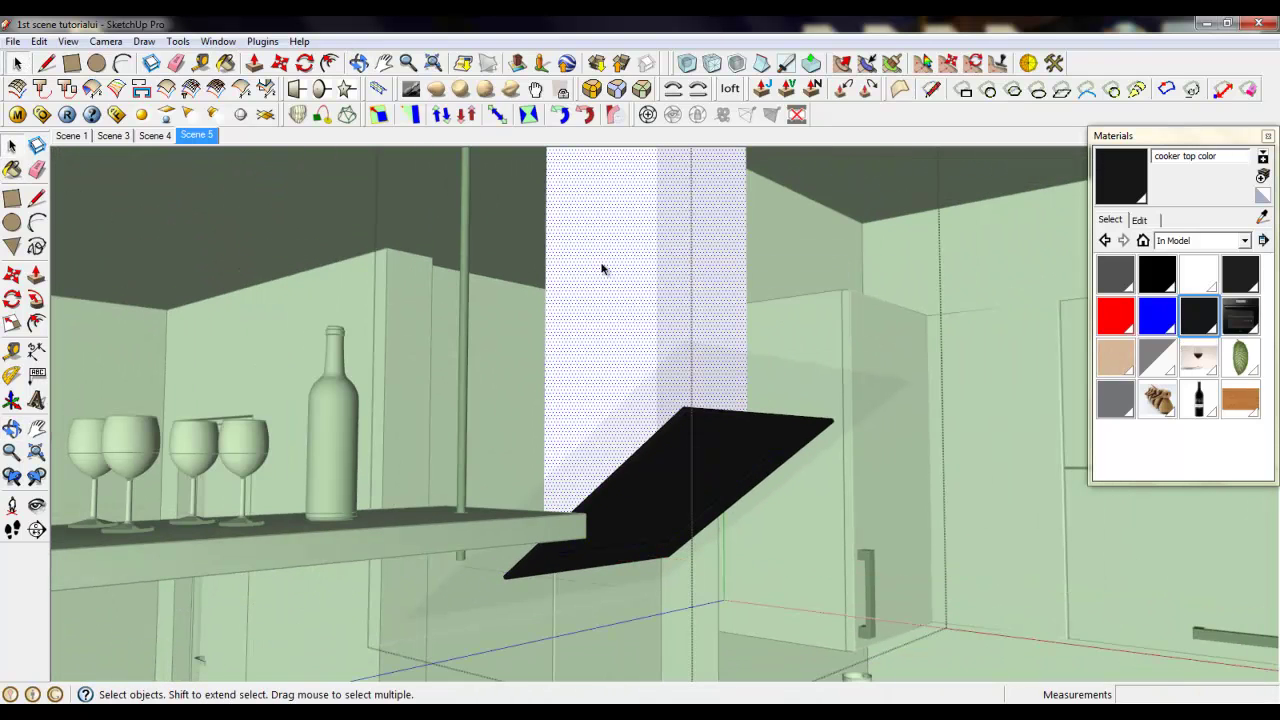
scroll(719, 350, "down", 3)
middle_click_drag(720, 351, 770, 345)
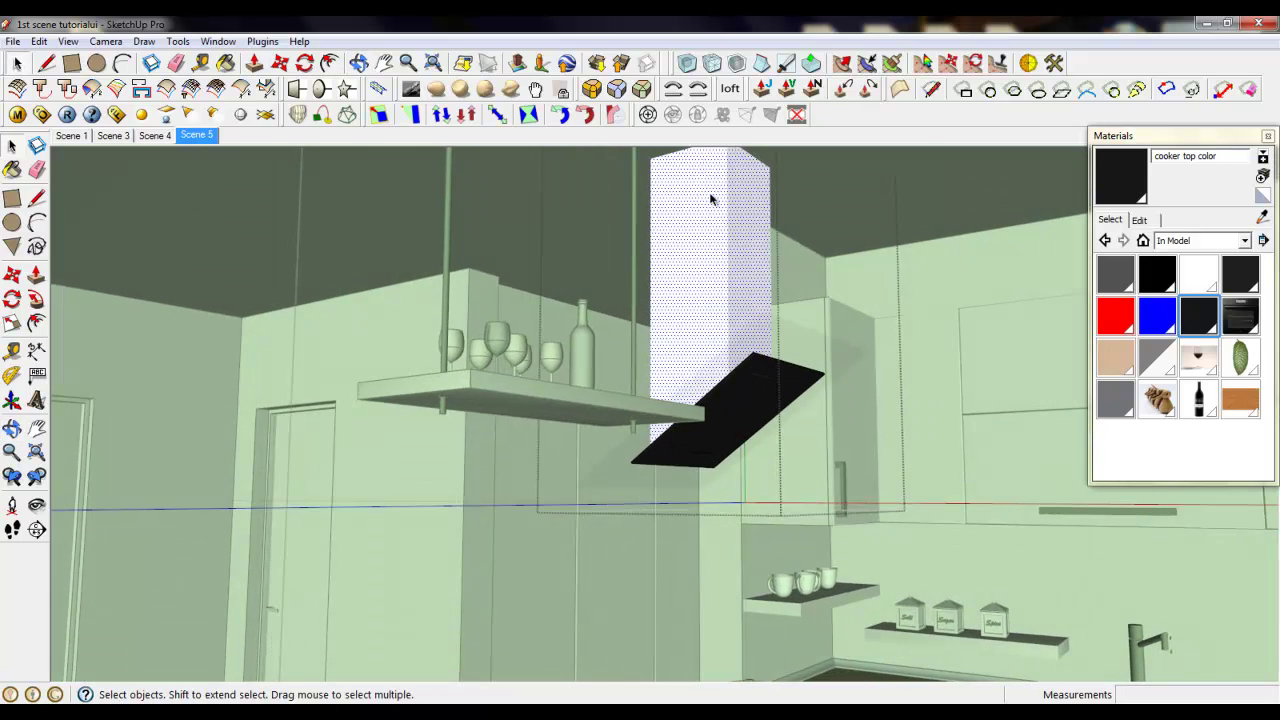
scroll(711, 200, "up", 2)
scroll(746, 435, "down", 2)
key("b")
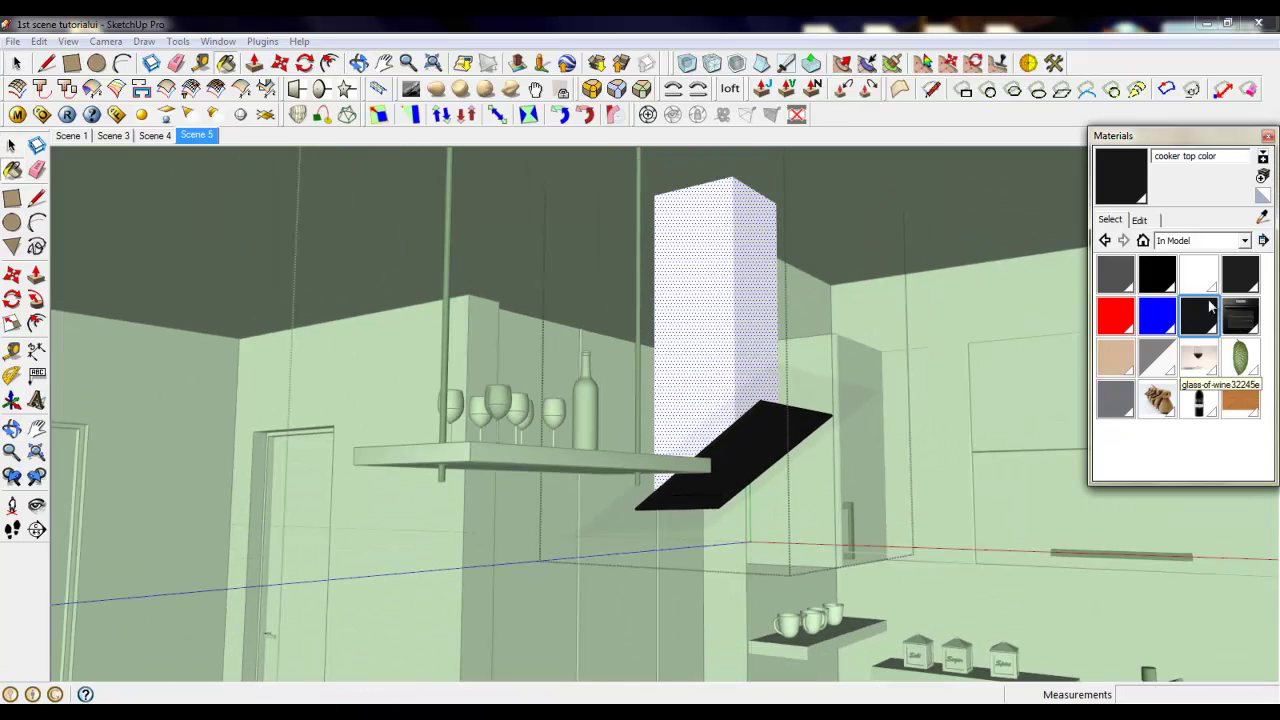
left_click(746, 261)
Close the remaining open cooker hood groups to return to the full kitchen model.
scroll(764, 282, "down", 4)
right_click(884, 298)
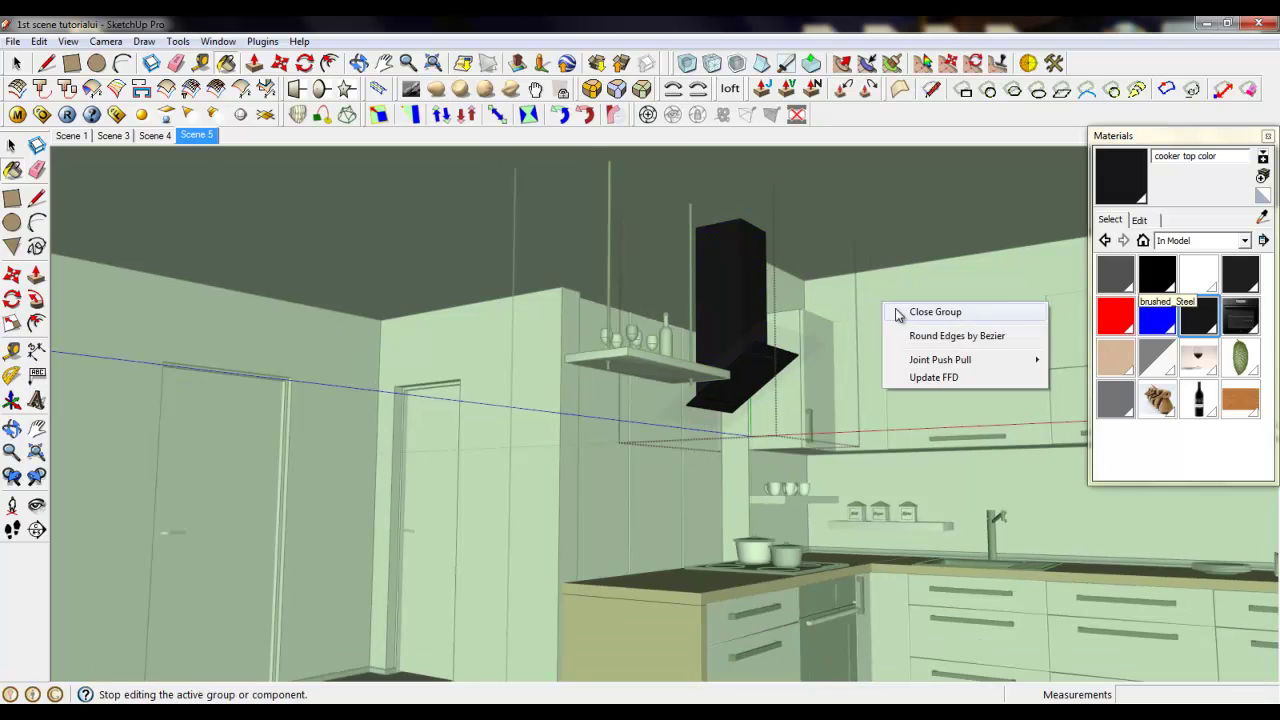
left_click(899, 313)
middle_click_drag(854, 401, 929, 405)
right_click(926, 467)
left_click(948, 484)
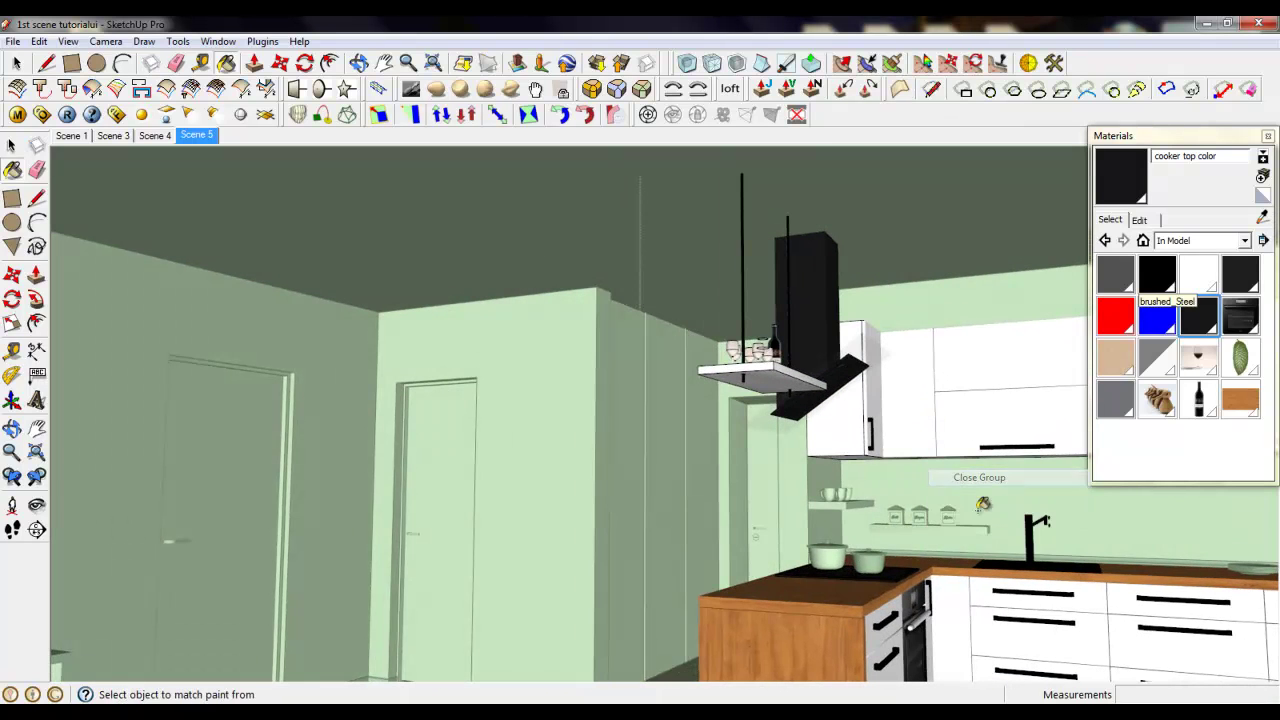
Open the bread box on the counter and its nested curved cover group for editing.
scroll(1158, 597, "up", 2)
scroll(1163, 594, "down", 4)
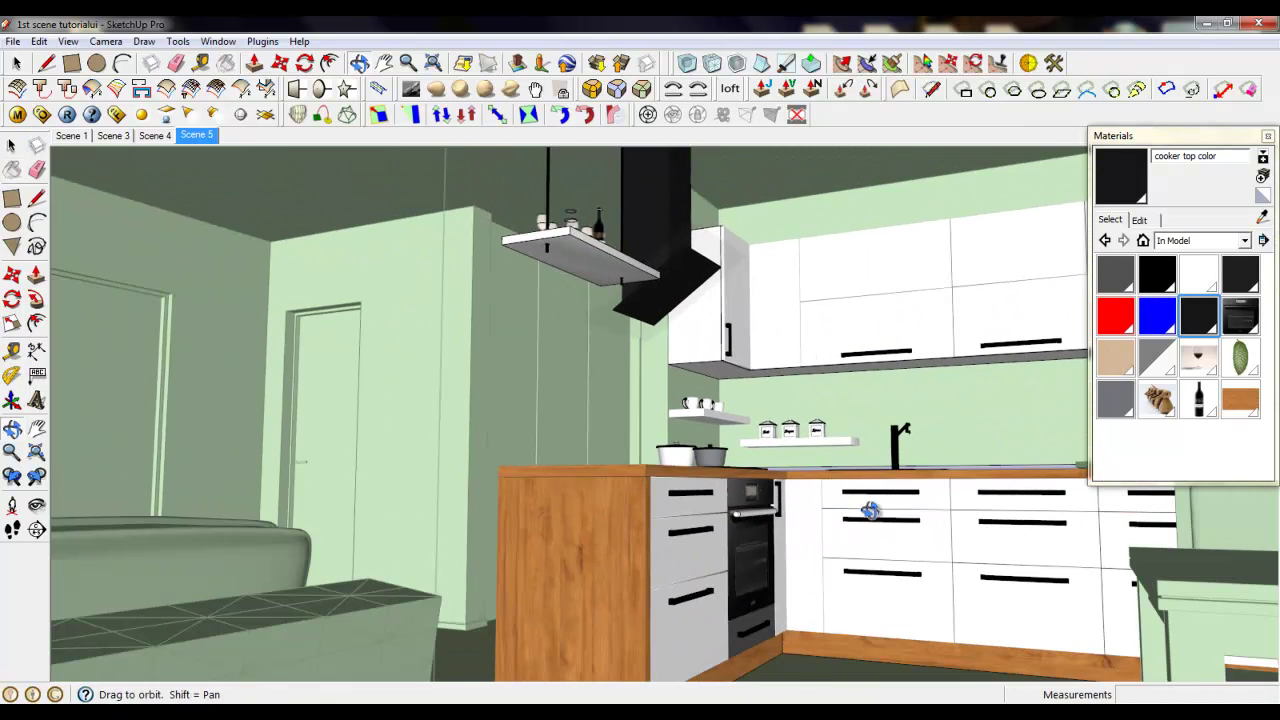
middle_click_drag(871, 514, 932, 566)
left_click(37, 506)
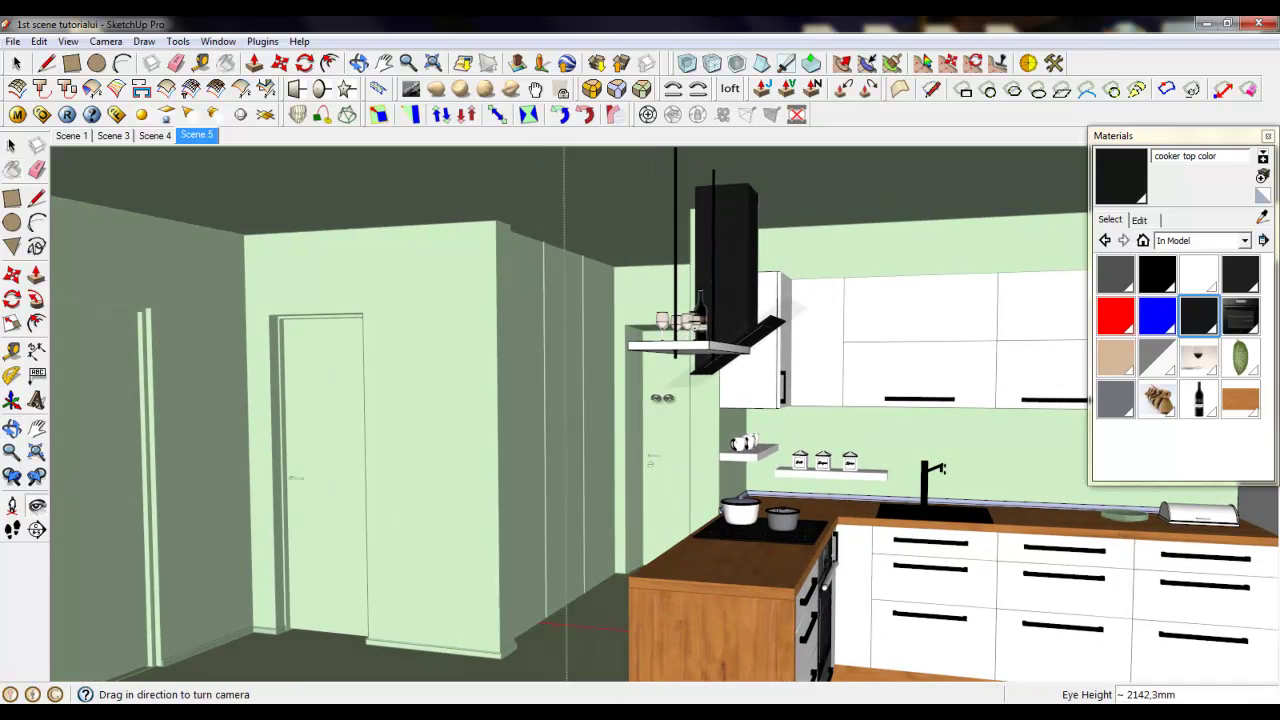
left_click_drag(664, 398, 834, 514)
left_click_drag(680, 469, 729, 463)
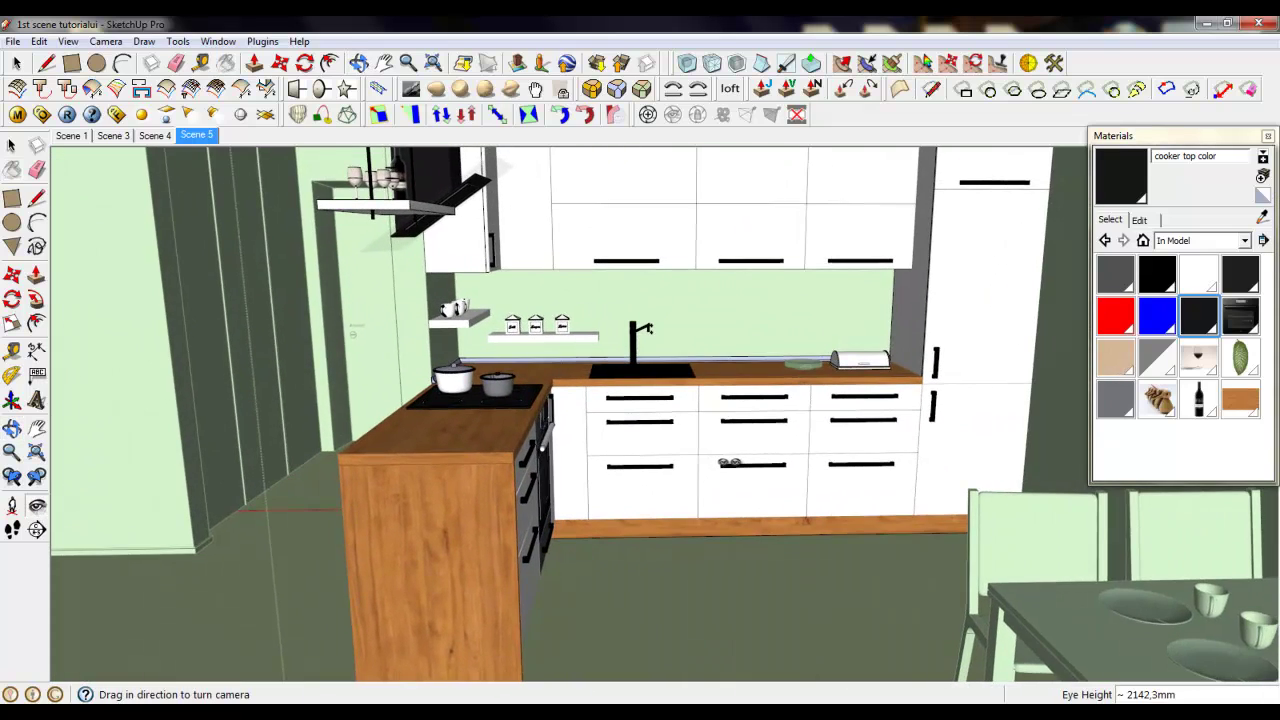
middle_click_drag(729, 463, 714, 463)
scroll(871, 372, "up", 10)
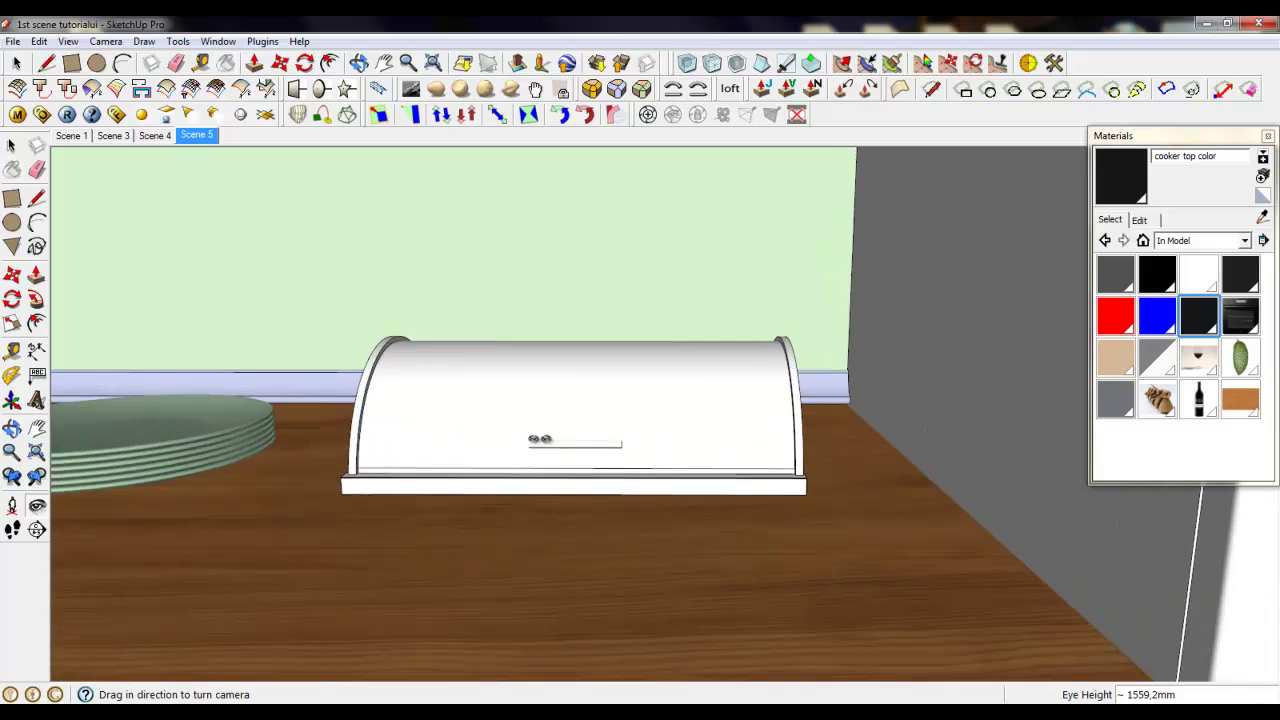
middle_click_drag(540, 438, 602, 444)
left_click(17, 66)
double_click(465, 356)
left_click(490, 376)
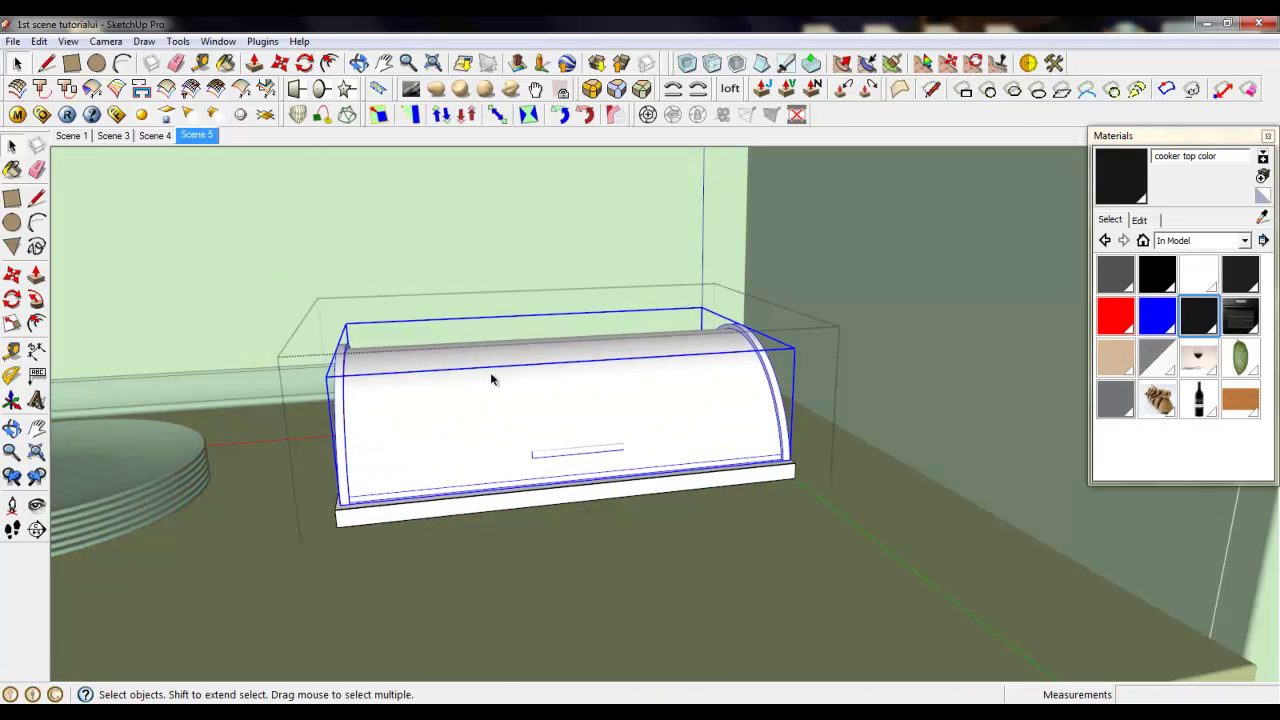
scroll(850, 502, "down", 4)
scroll(602, 491, "up", 5)
triple_click(704, 400)
scroll(629, 420, "up", 2)
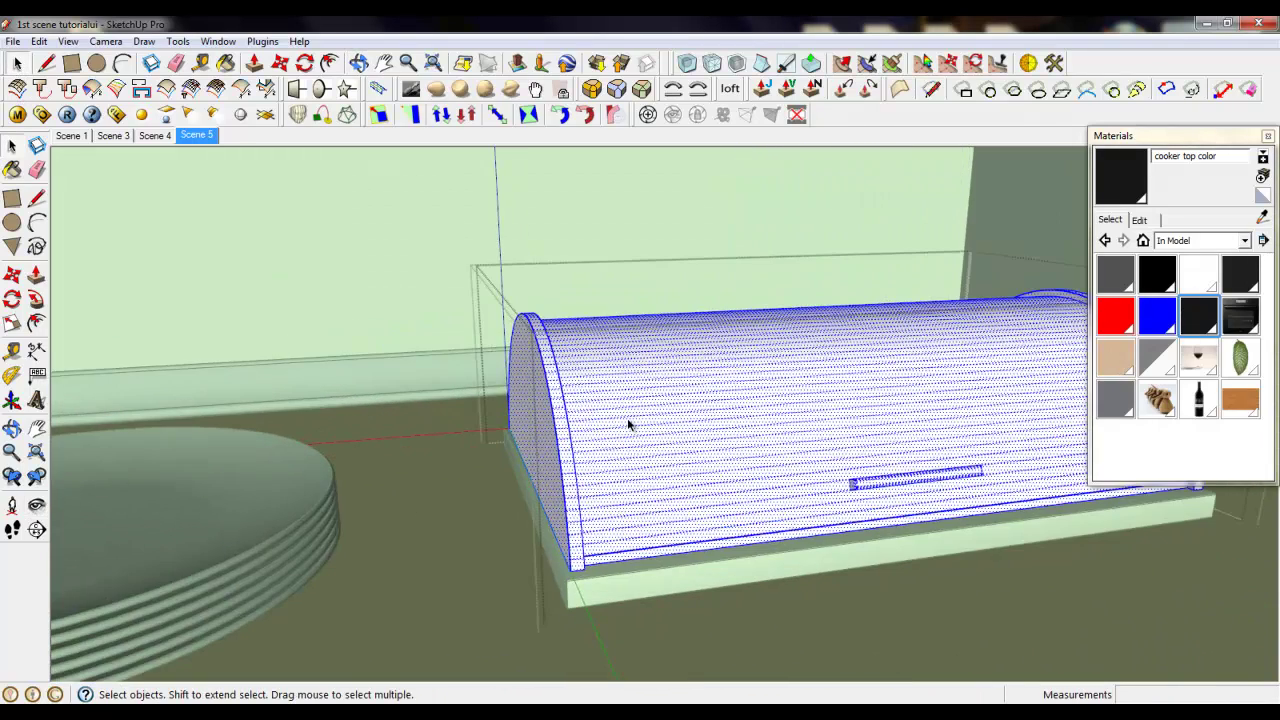
Try the brushed_Steel material on the bread box's curved lid.
left_click(677, 446)
left_click(1145, 277)
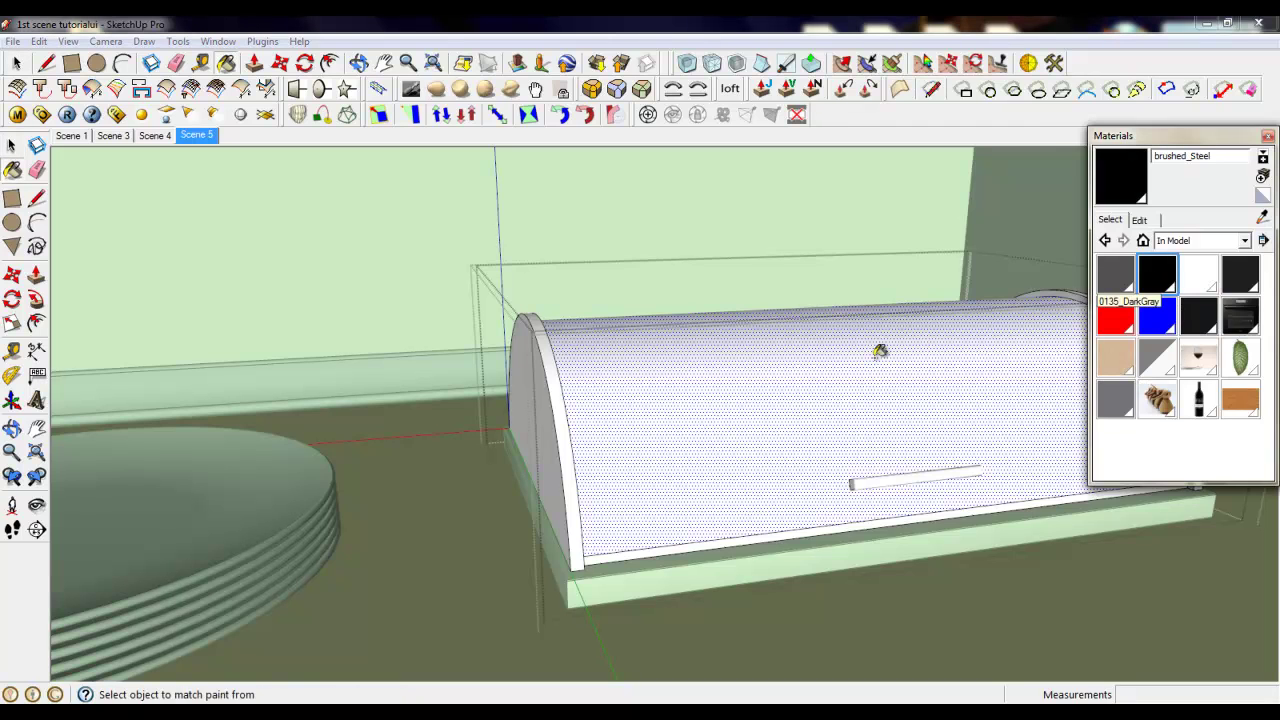
left_click(820, 371)
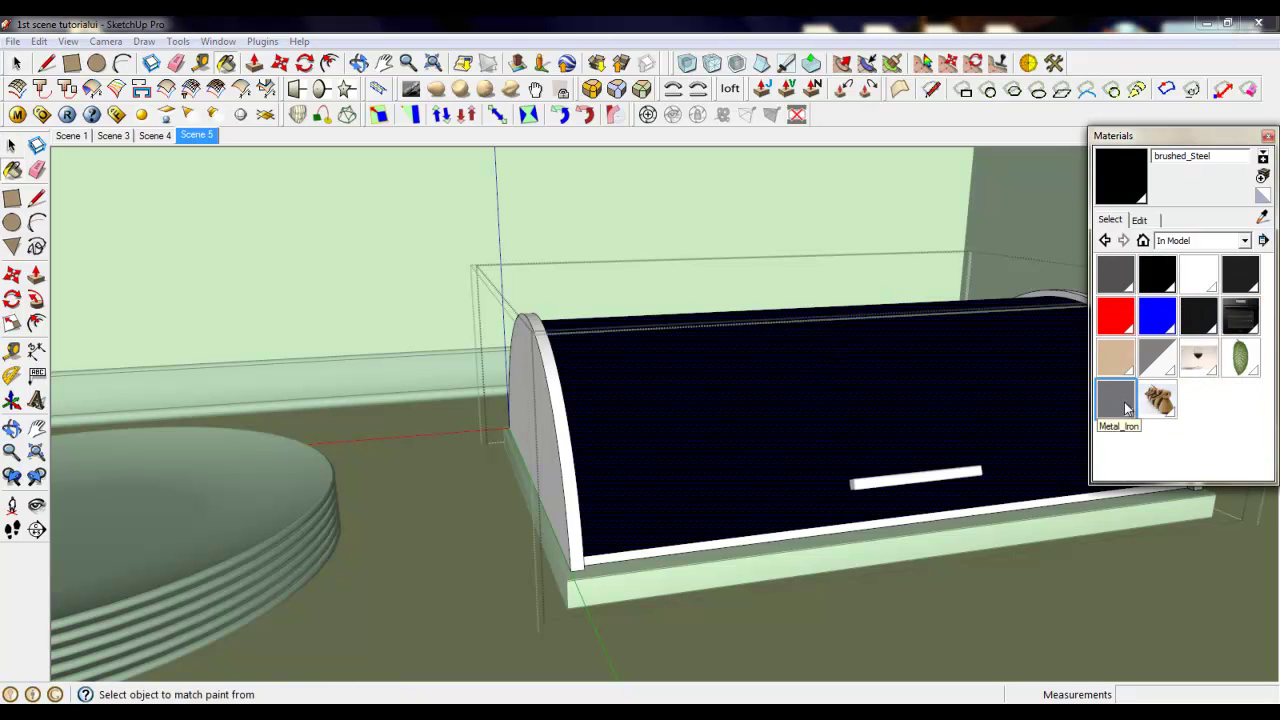
Paint the bread box's curved lid with the Metal_Iron material and close its group.
left_click(1126, 406)
left_click(831, 380)
scroll(722, 378, "up", 2)
middle_click_drag(603, 397, 728, 420)
scroll(727, 419, "down", 2)
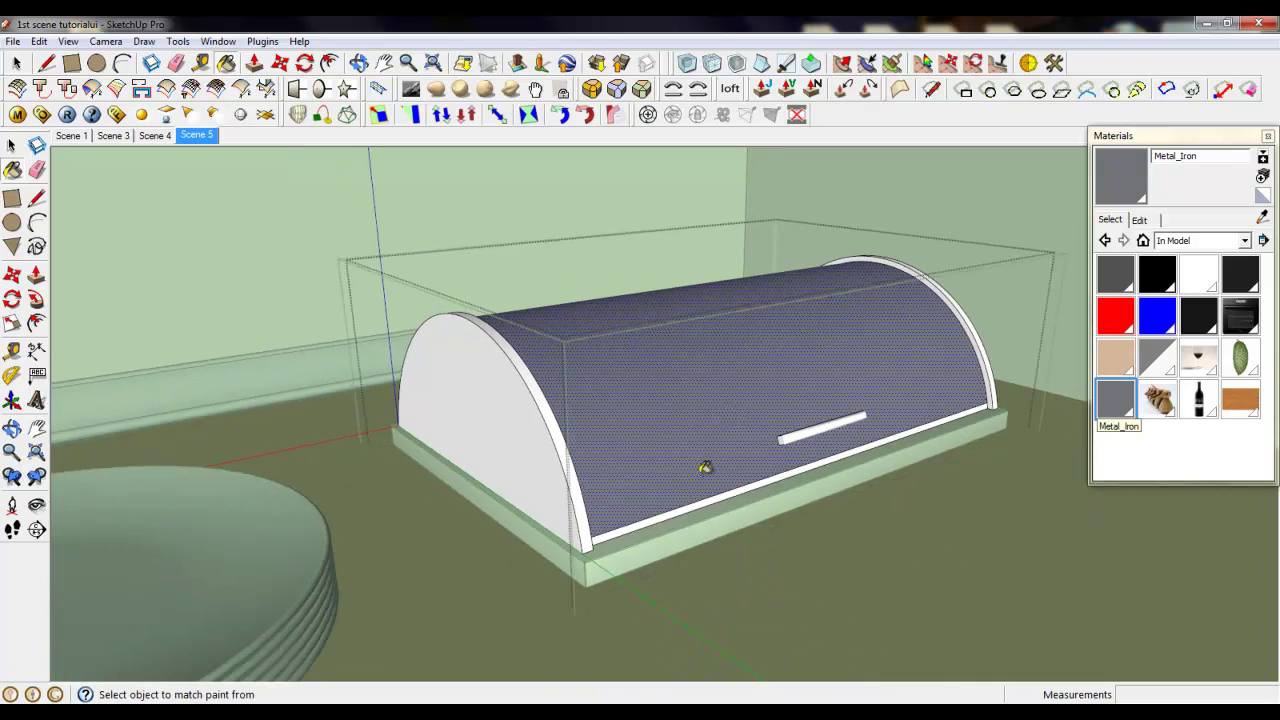
left_click(20, 71)
right_click(240, 222)
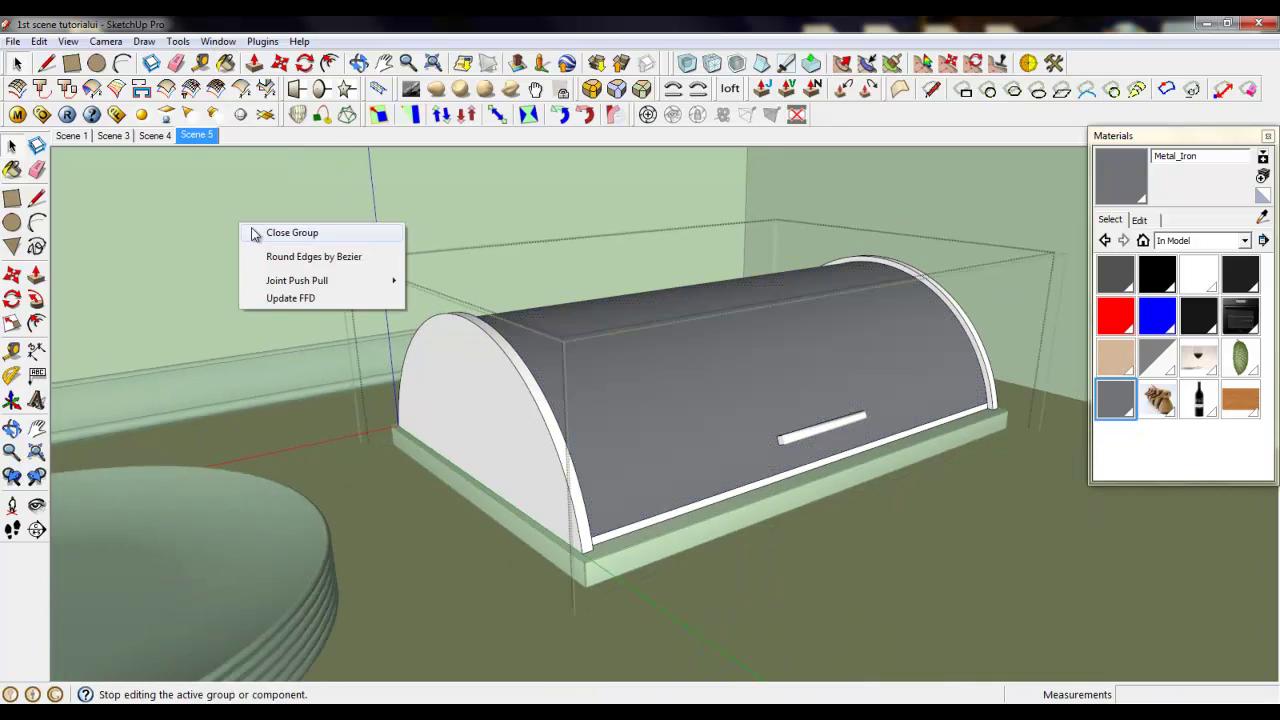
left_click(254, 233)
Examine the kitchen's cabinet fronts, drawers and worktop from several distances and angles.
scroll(771, 338, "down", 3)
middle_click_drag(572, 404, 435, 382)
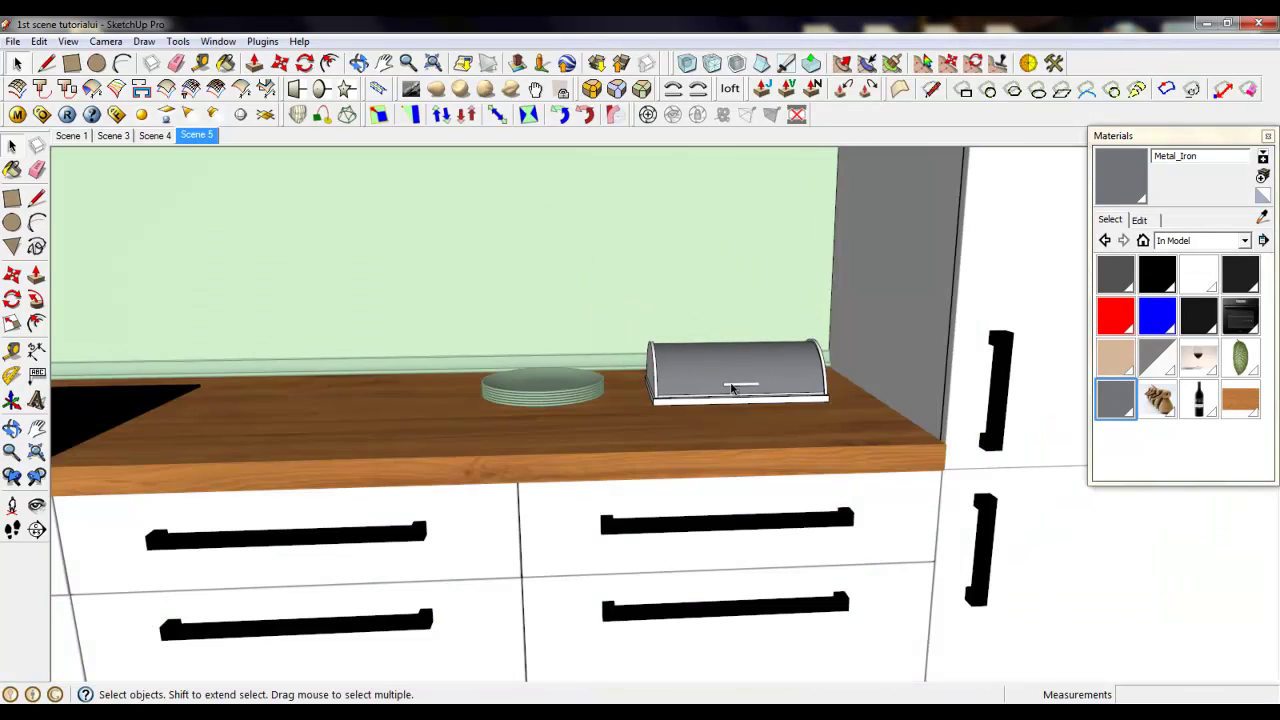
scroll(857, 352, "down", 3)
scroll(857, 352, "down", 1)
middle_click_drag(857, 352, 466, 381)
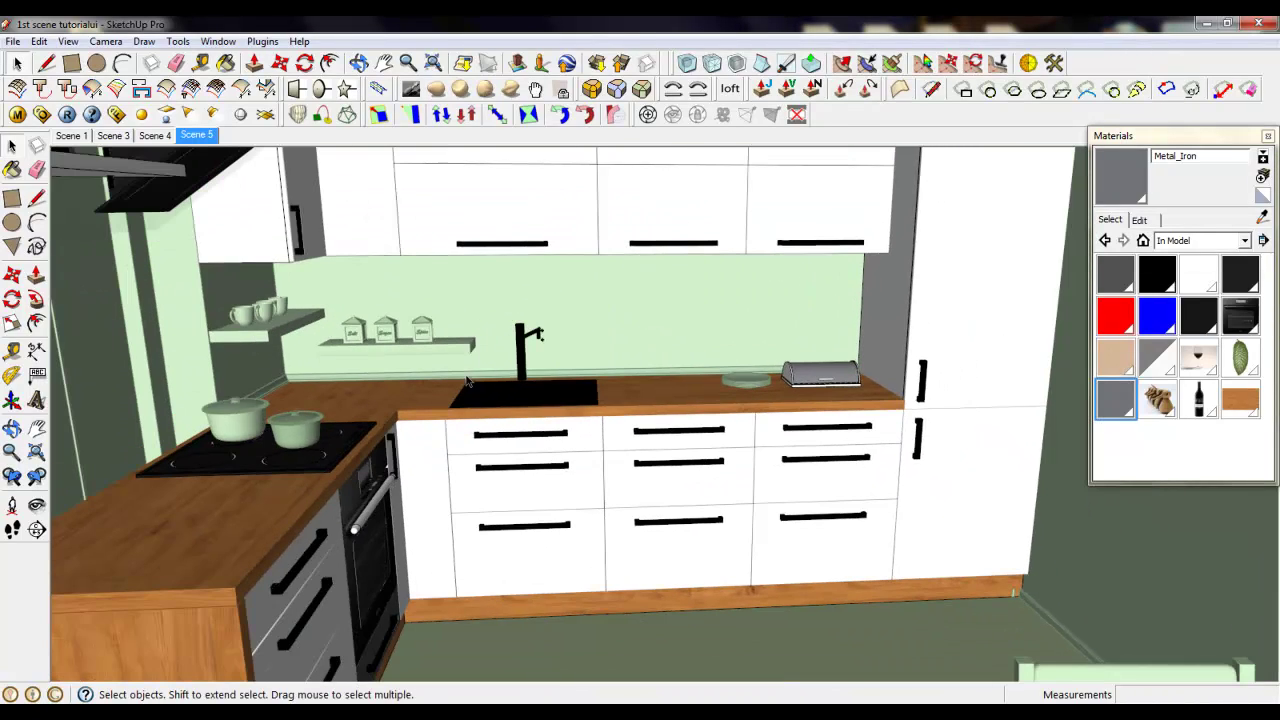
scroll(448, 503, "up", 4)
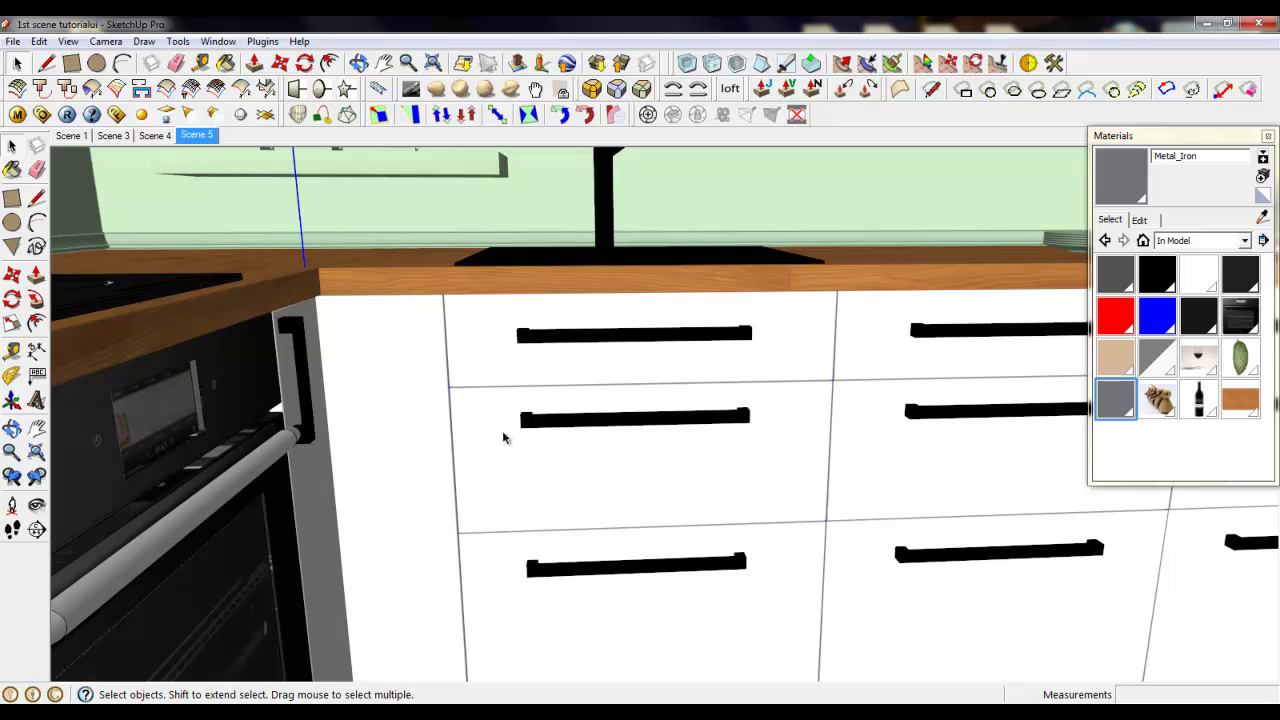
scroll(787, 339, "down", 3)
middle_click_drag(722, 383, 627, 323)
scroll(627, 323, "down", 3)
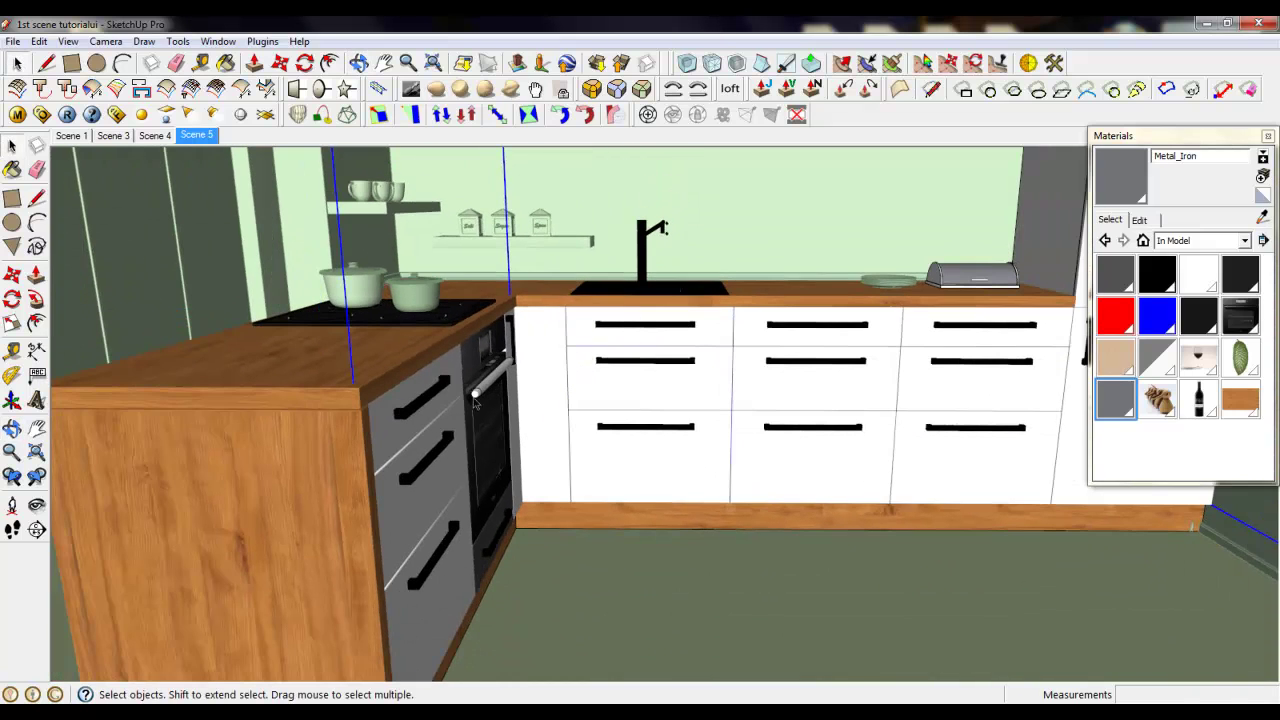
scroll(290, 490, "down", 3)
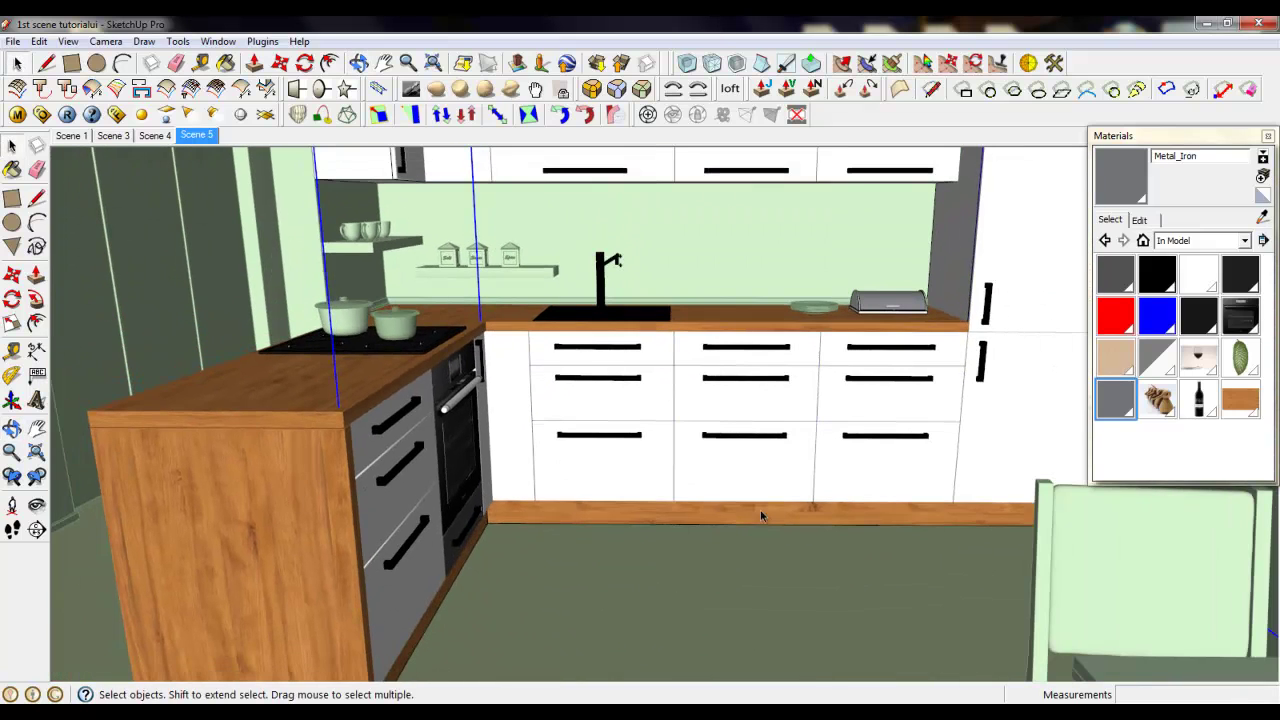
Create a new Standard V-Ray material and rename it "Kitchen white".
left_click(17, 113)
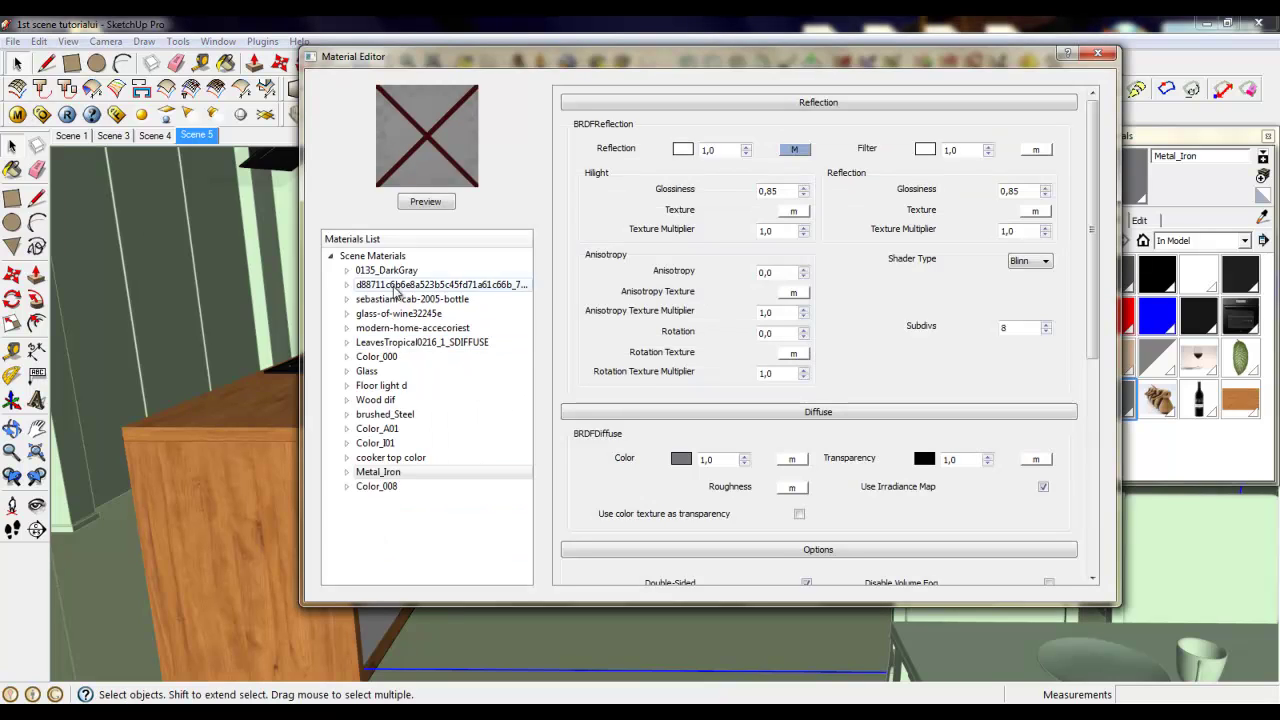
right_click(392, 257)
mouse_move(528, 268)
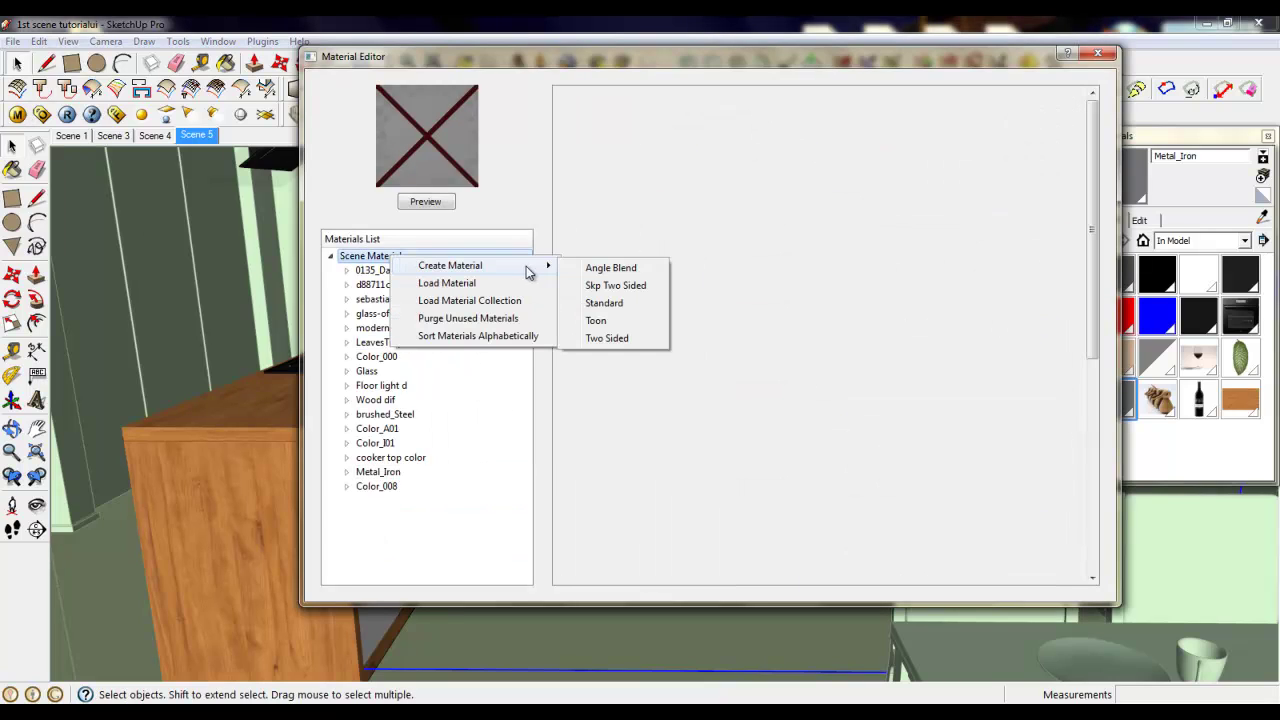
left_click(603, 305)
left_click(414, 501)
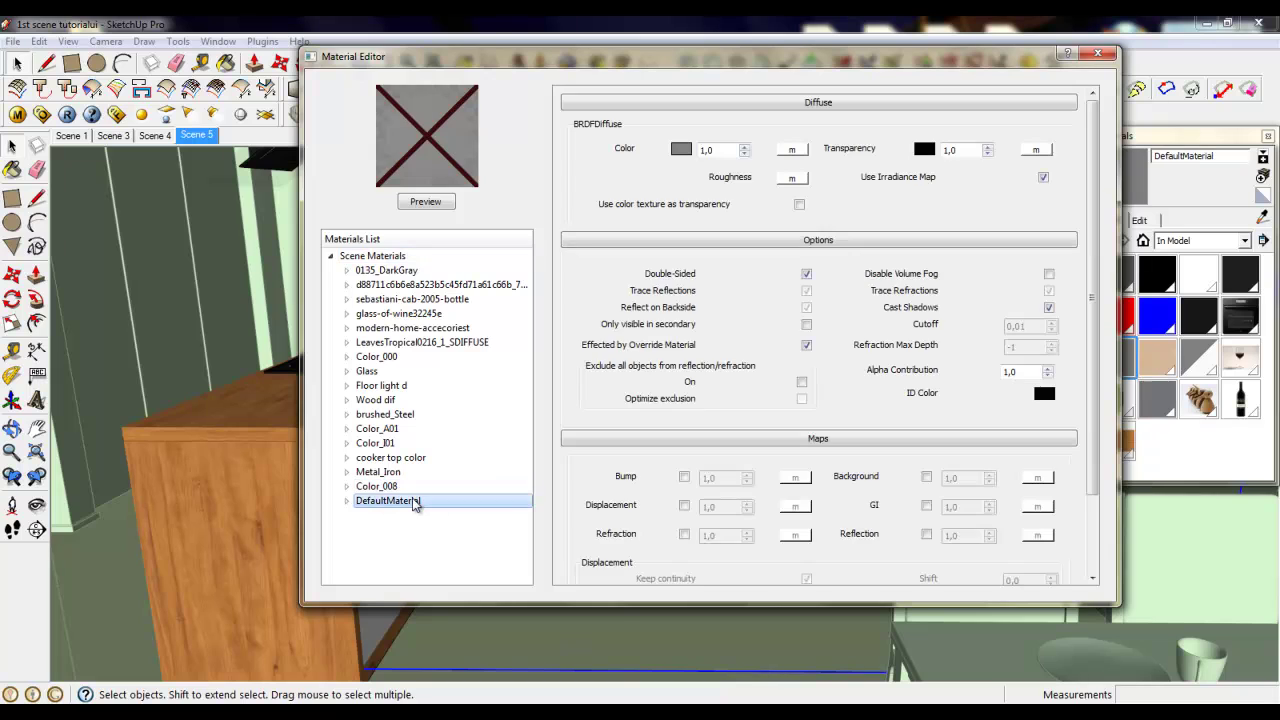
right_click(412, 501)
left_click(461, 580)
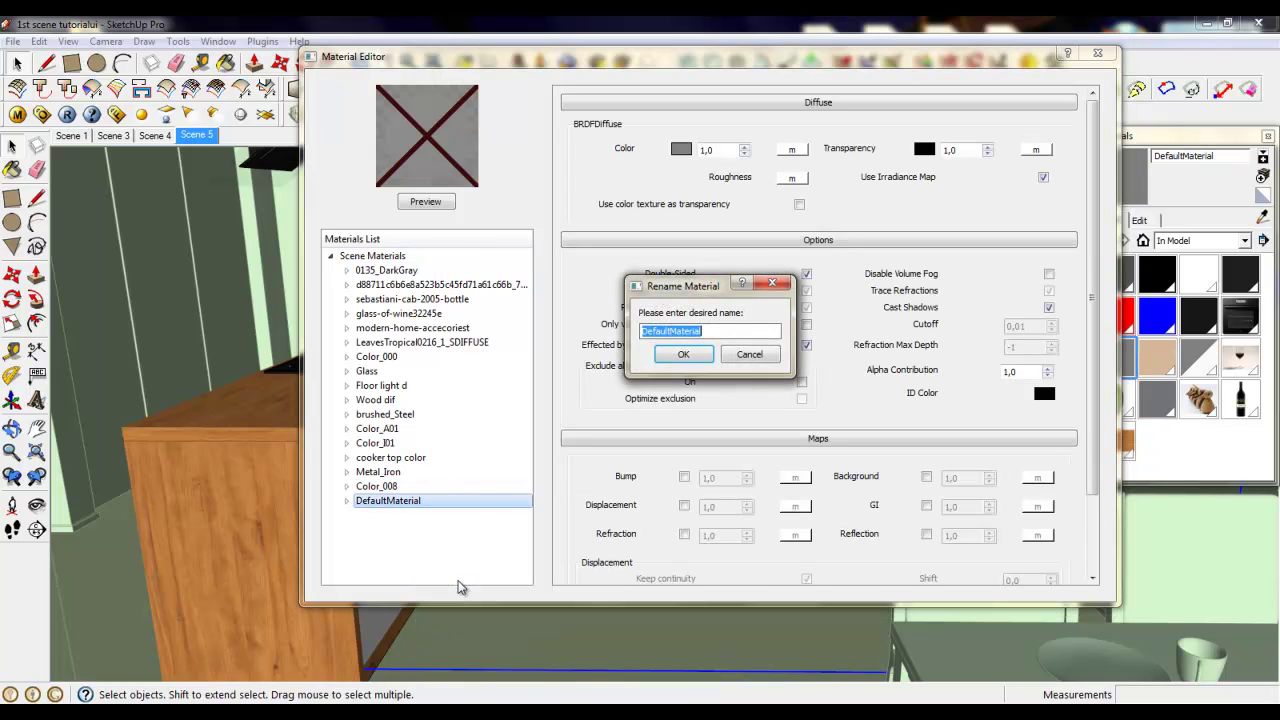
type("Kitchen white")
key("Return")
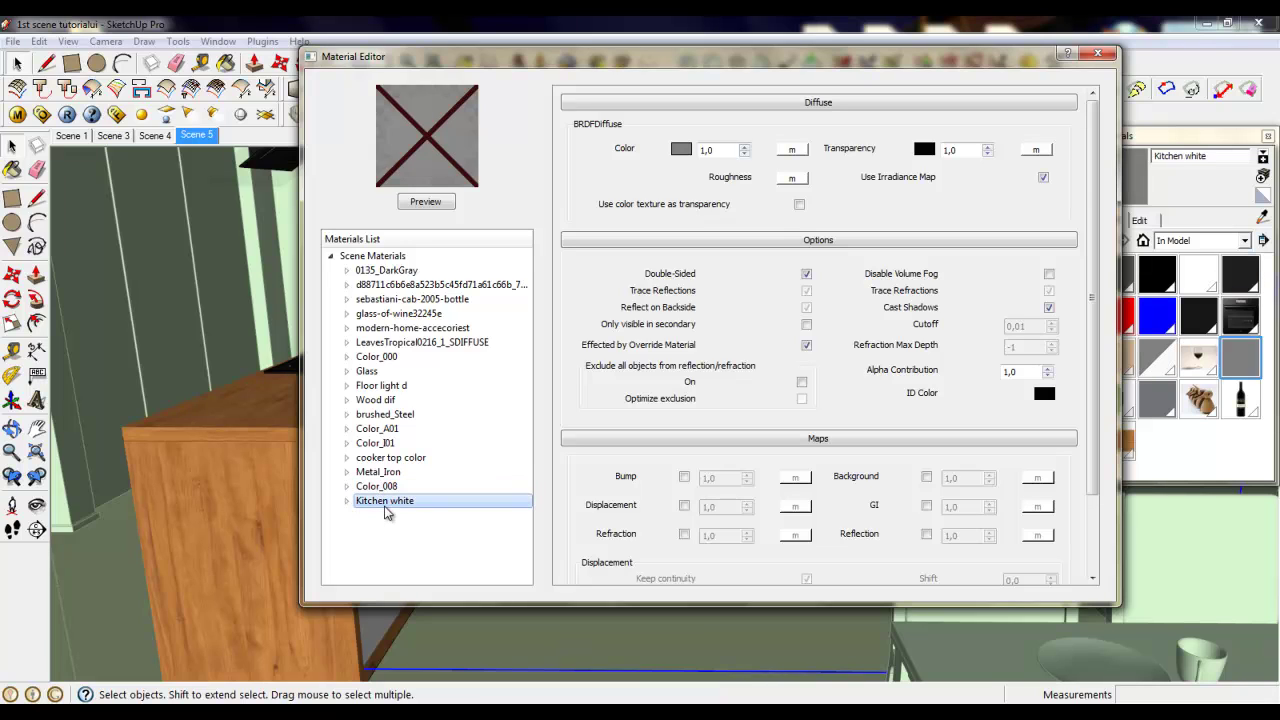
Set the Kitchen white material's diffuse color to red 243, green 243 and blue 228.
left_click(681, 150)
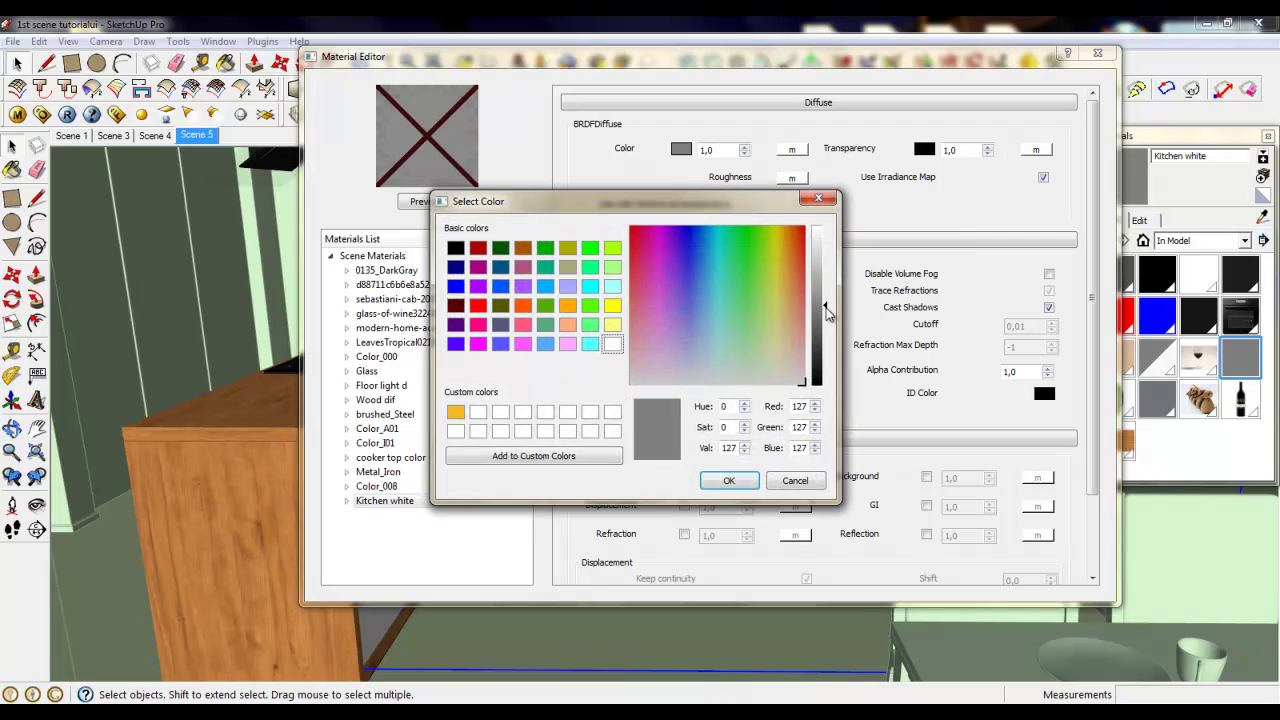
left_click_drag(828, 313, 827, 242)
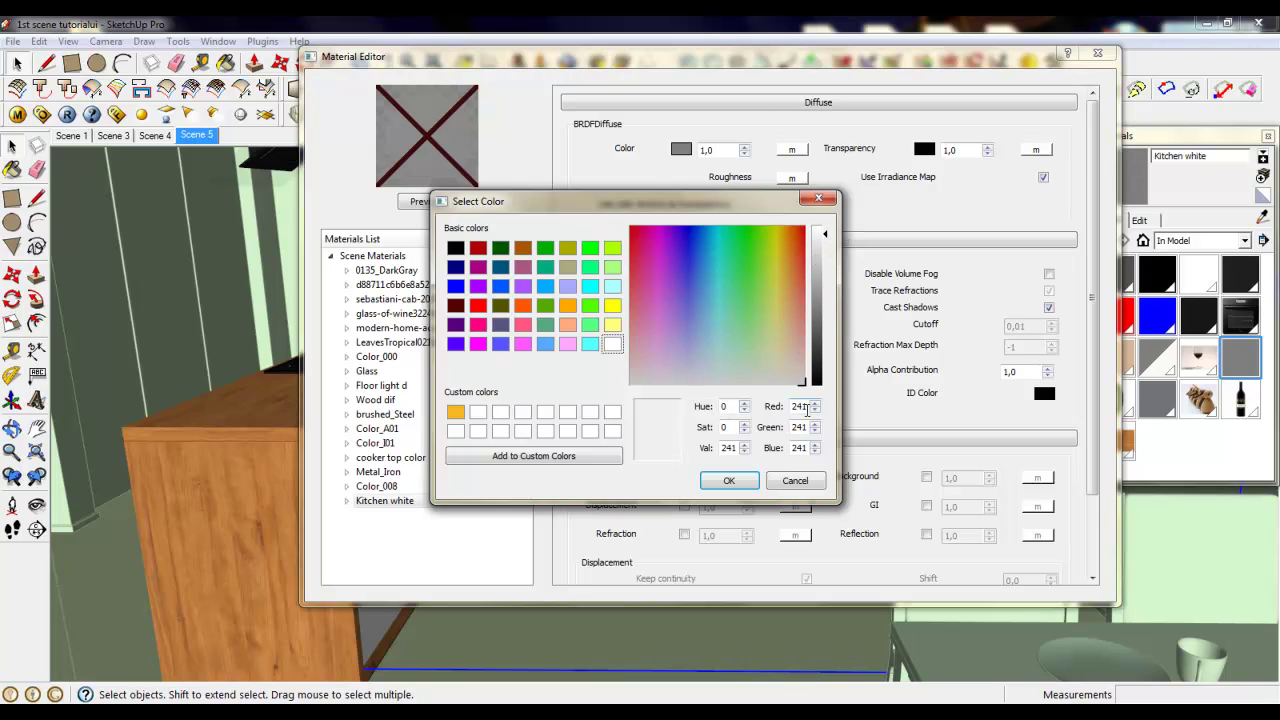
type("24")
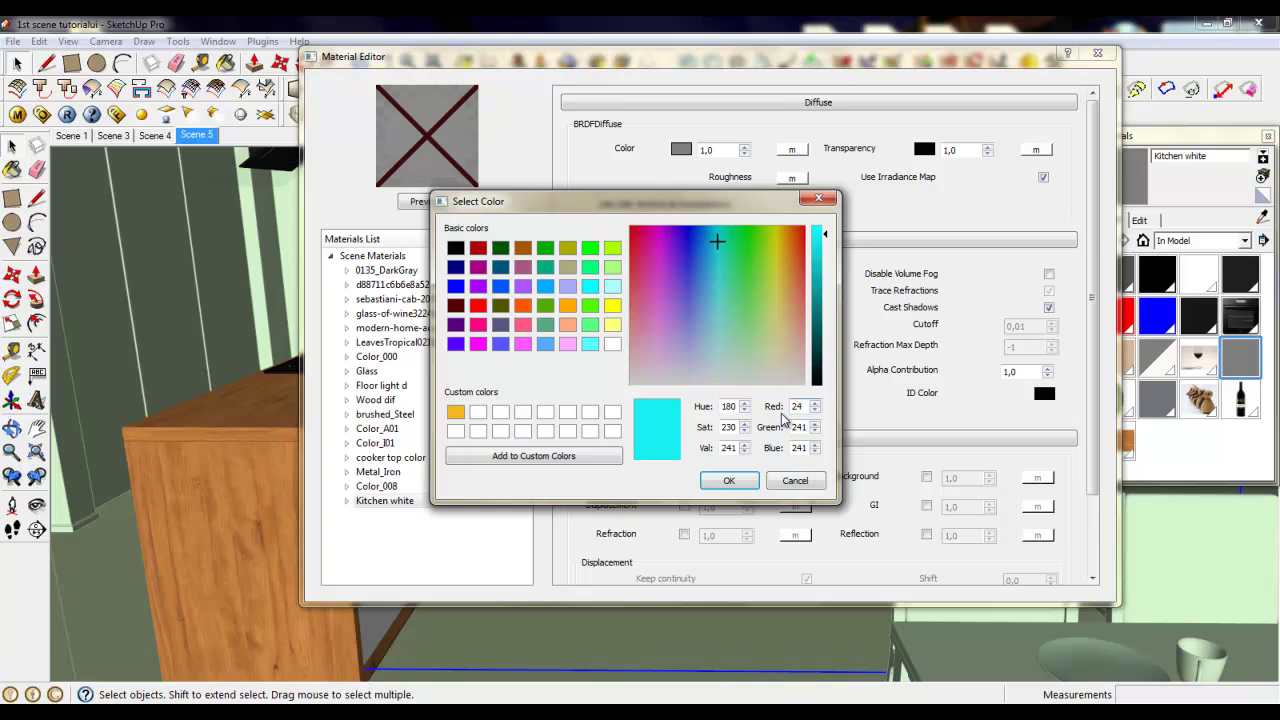
type("3")
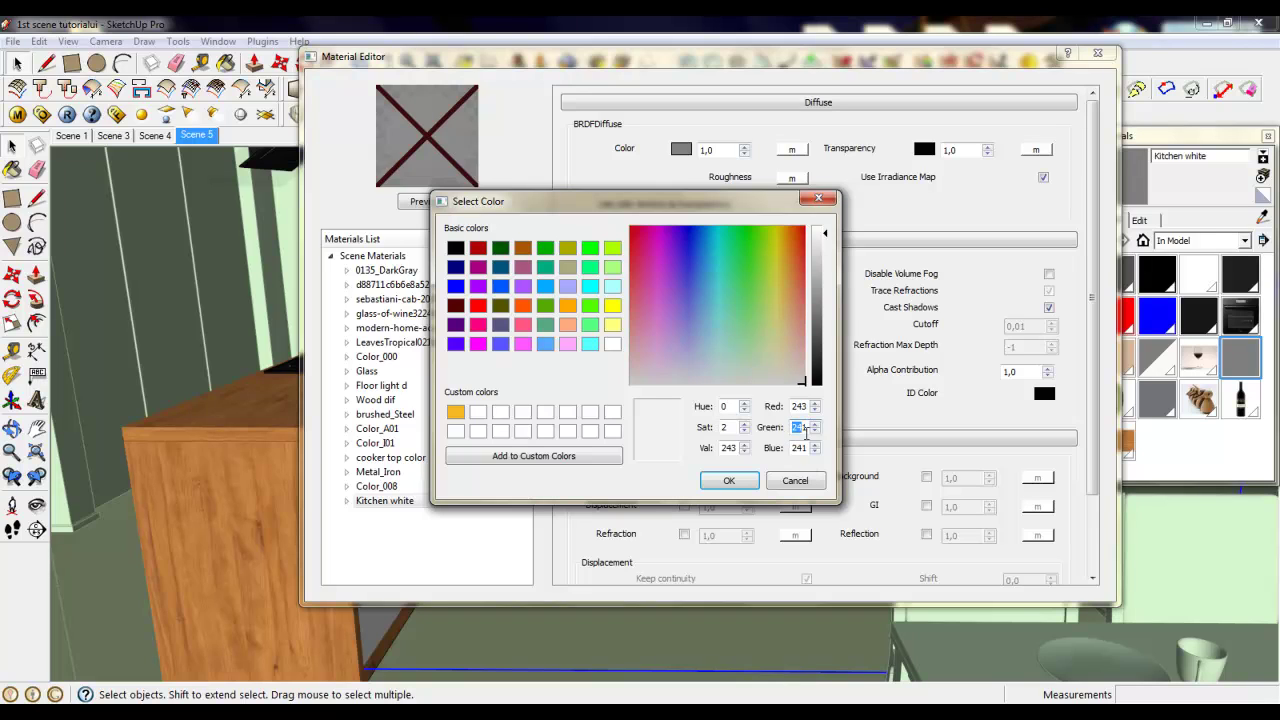
type("243228")
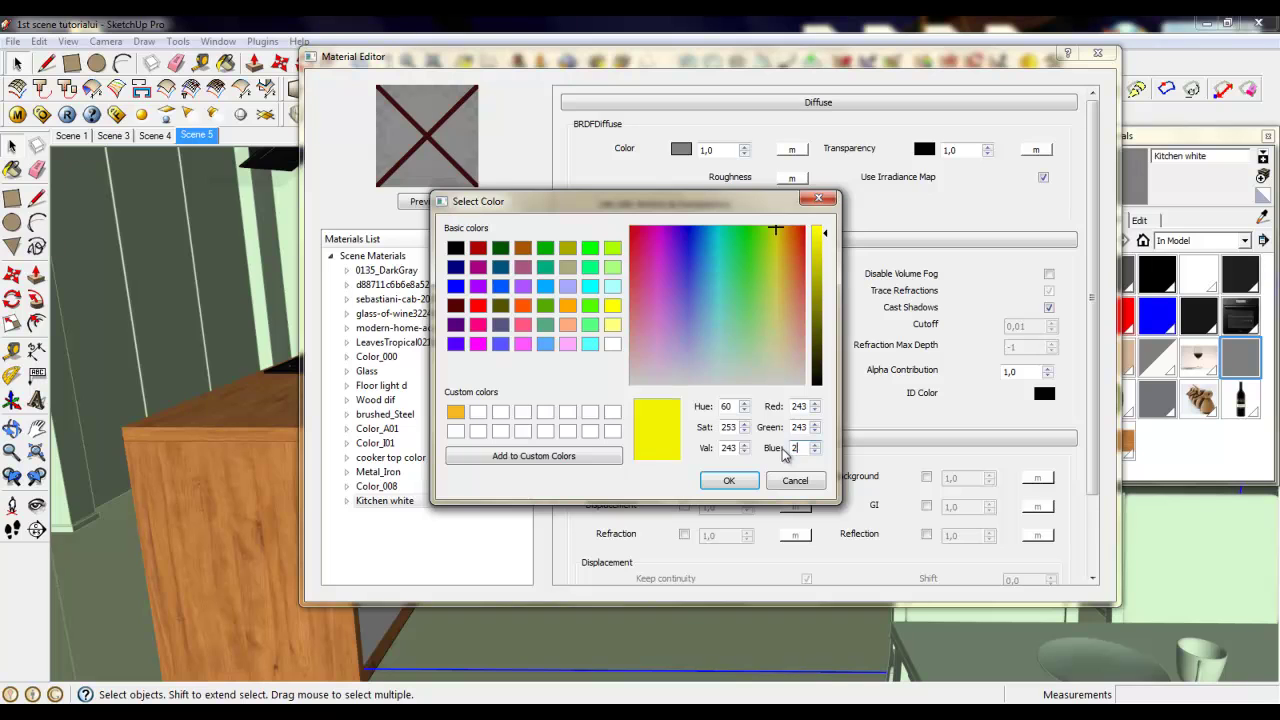
left_click(745, 481)
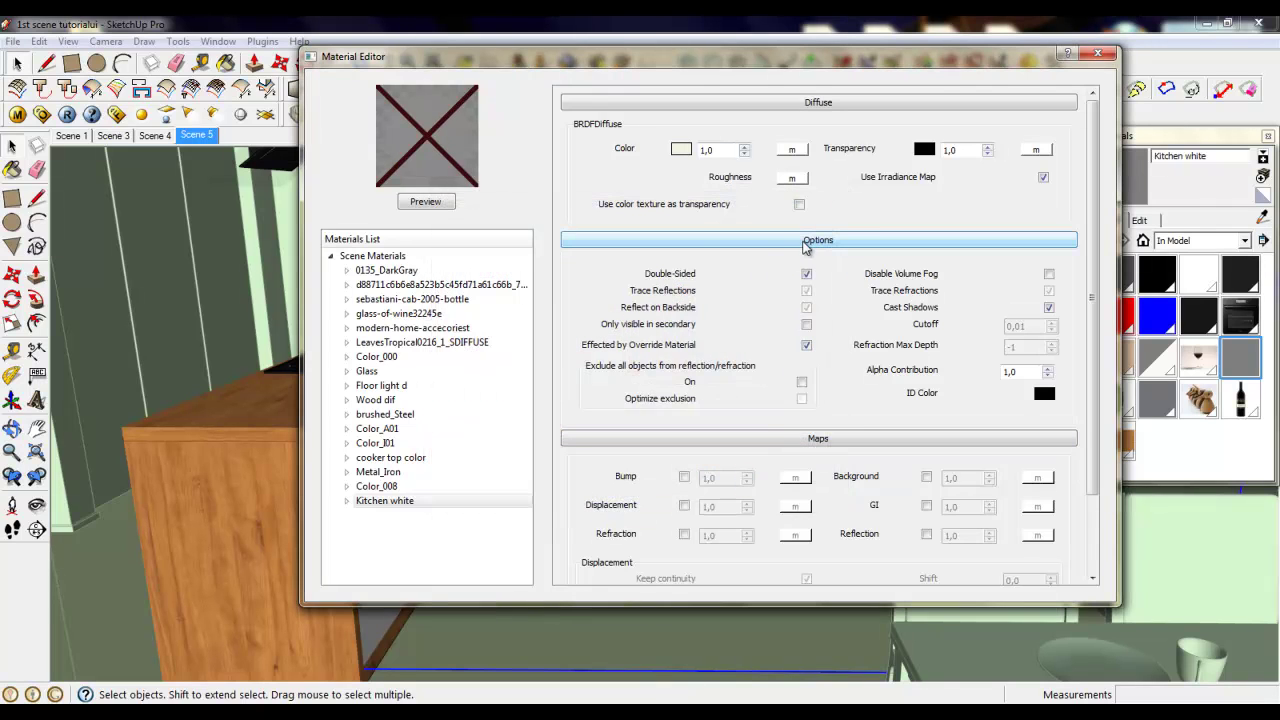
Add a Reflection layer to the Kitchen white material and assign a TexFresnel map to its reflection.
right_click(400, 502)
mouse_move(450, 512)
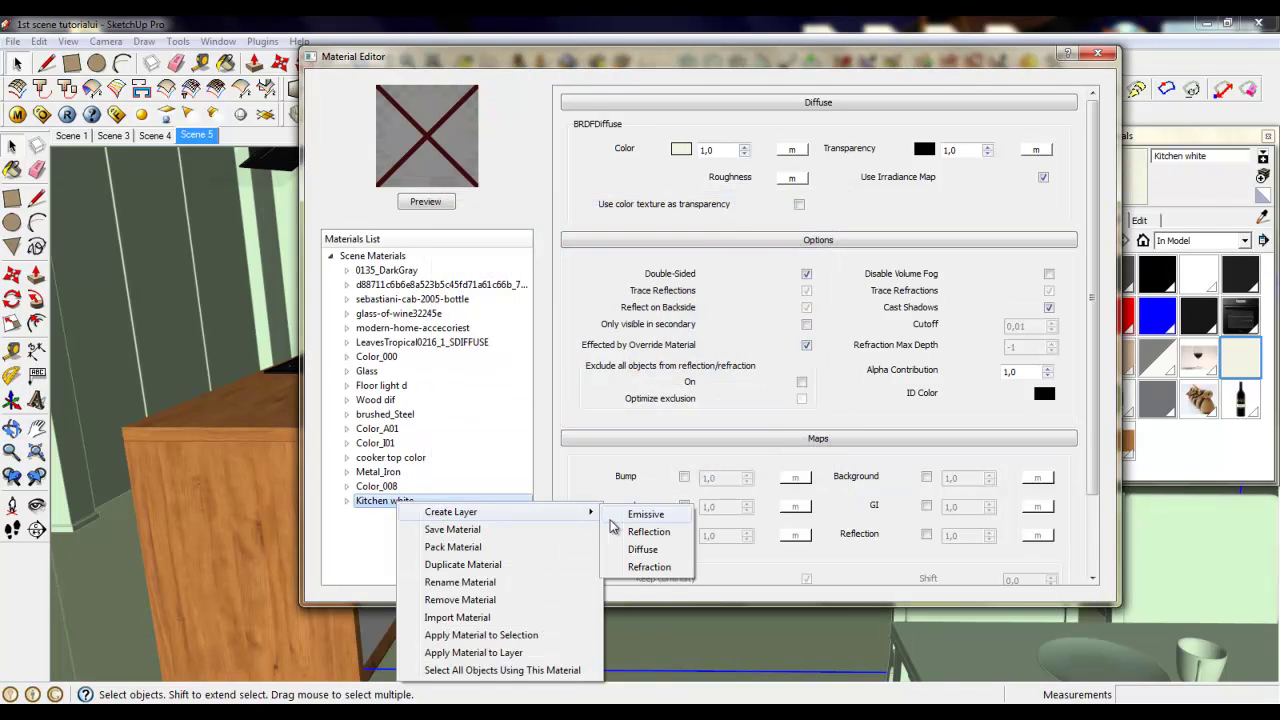
left_click(615, 530)
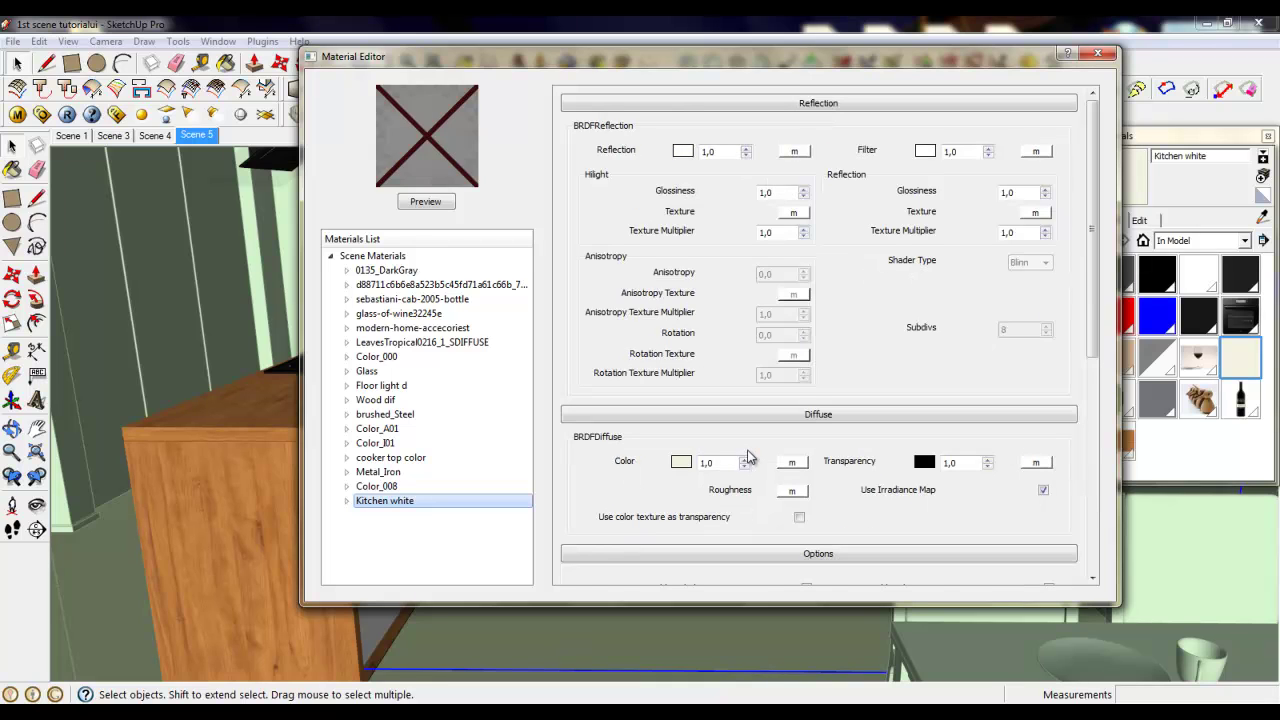
left_click(794, 151)
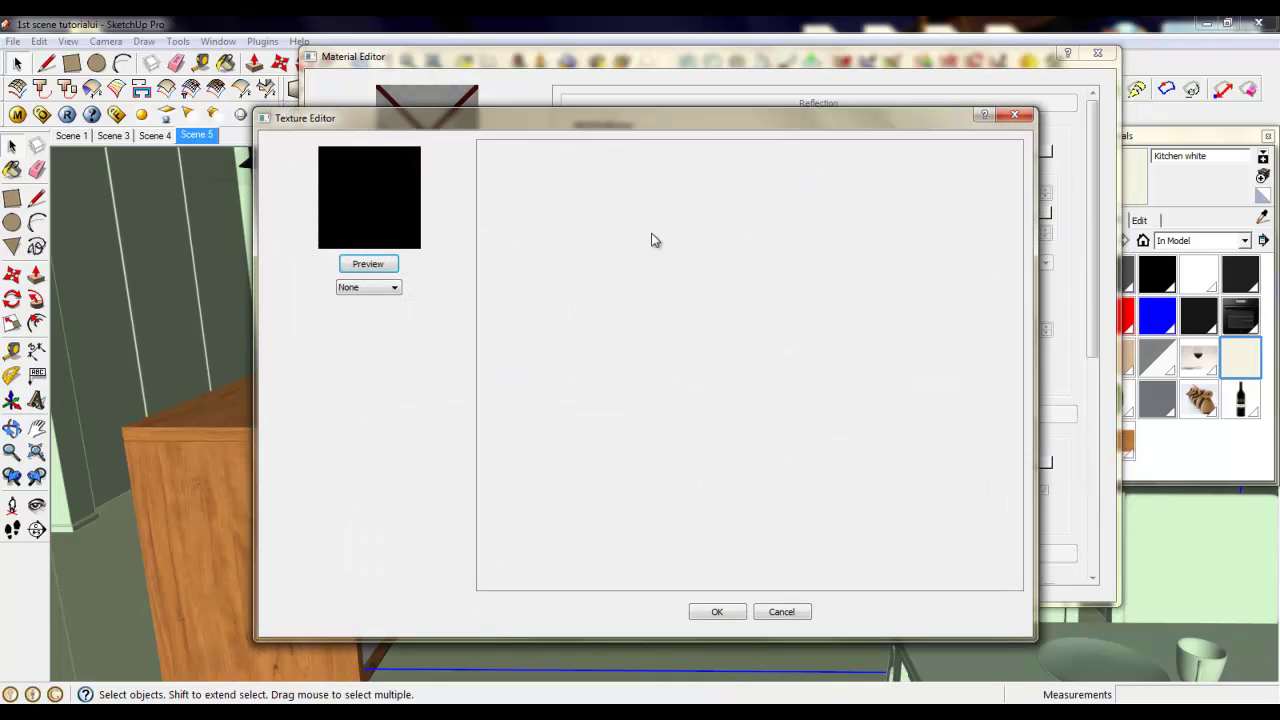
left_click(392, 288)
left_click(390, 412)
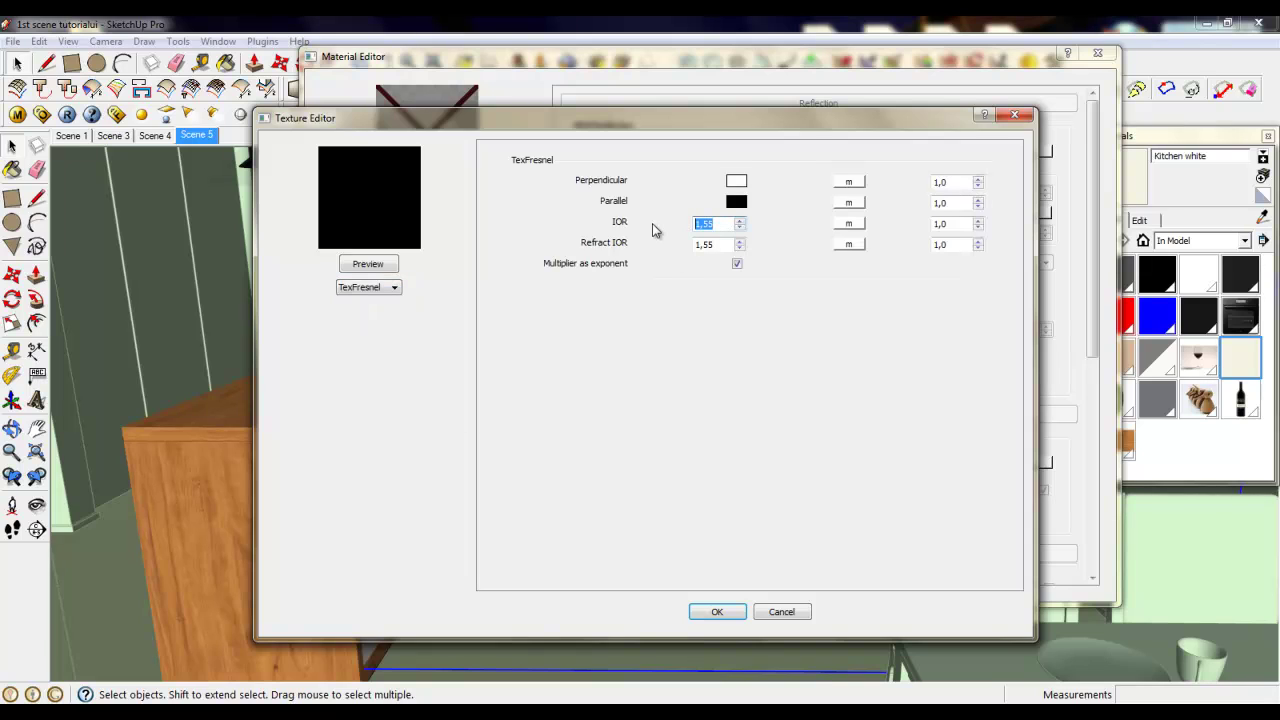
left_click(757, 236)
left_click(725, 612)
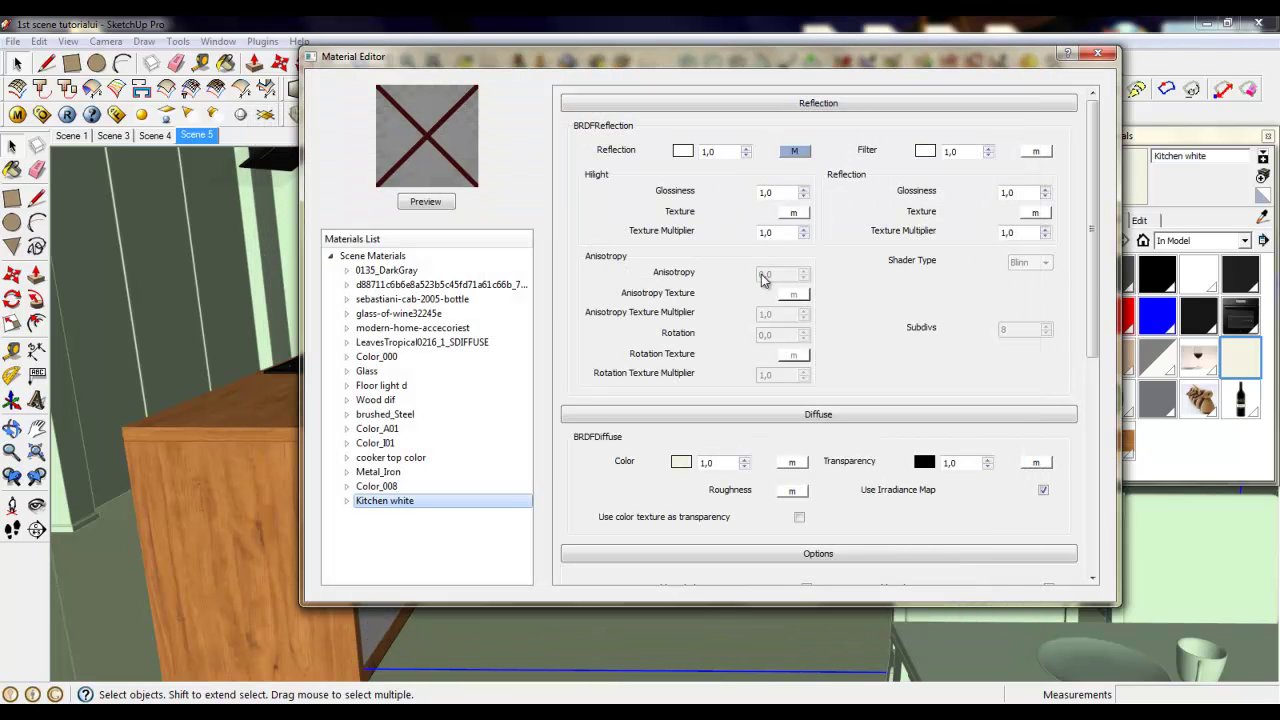
Set the Kitchen white material's reflection color to RGB 231, 231, 231 and its filter color to RGB 223, 223, 223.
left_click(683, 152)
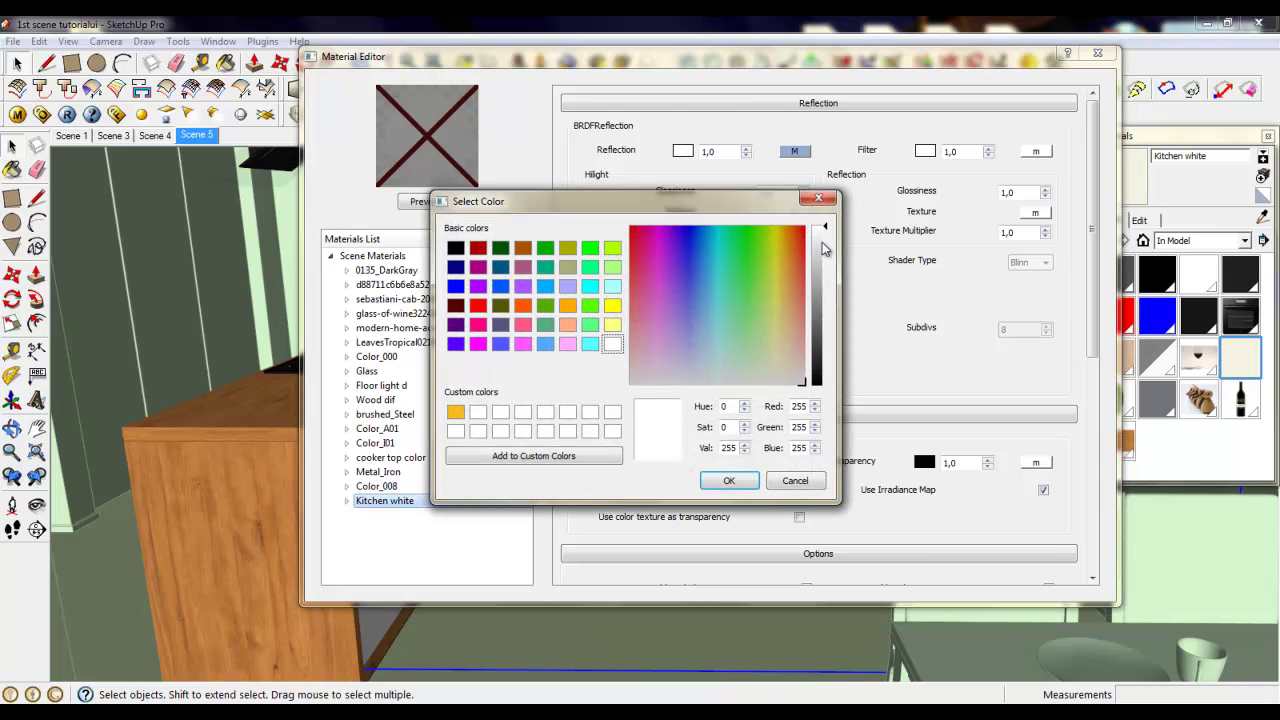
left_click(826, 245)
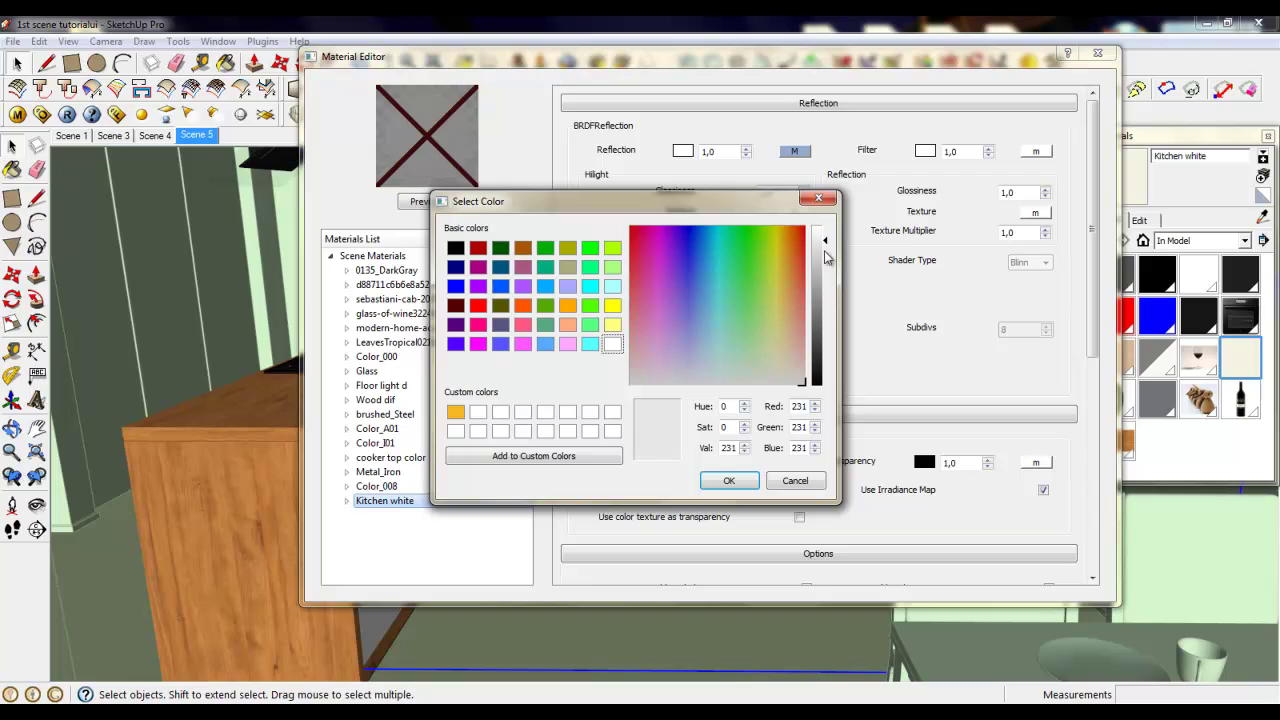
left_click(729, 480)
left_click(925, 151)
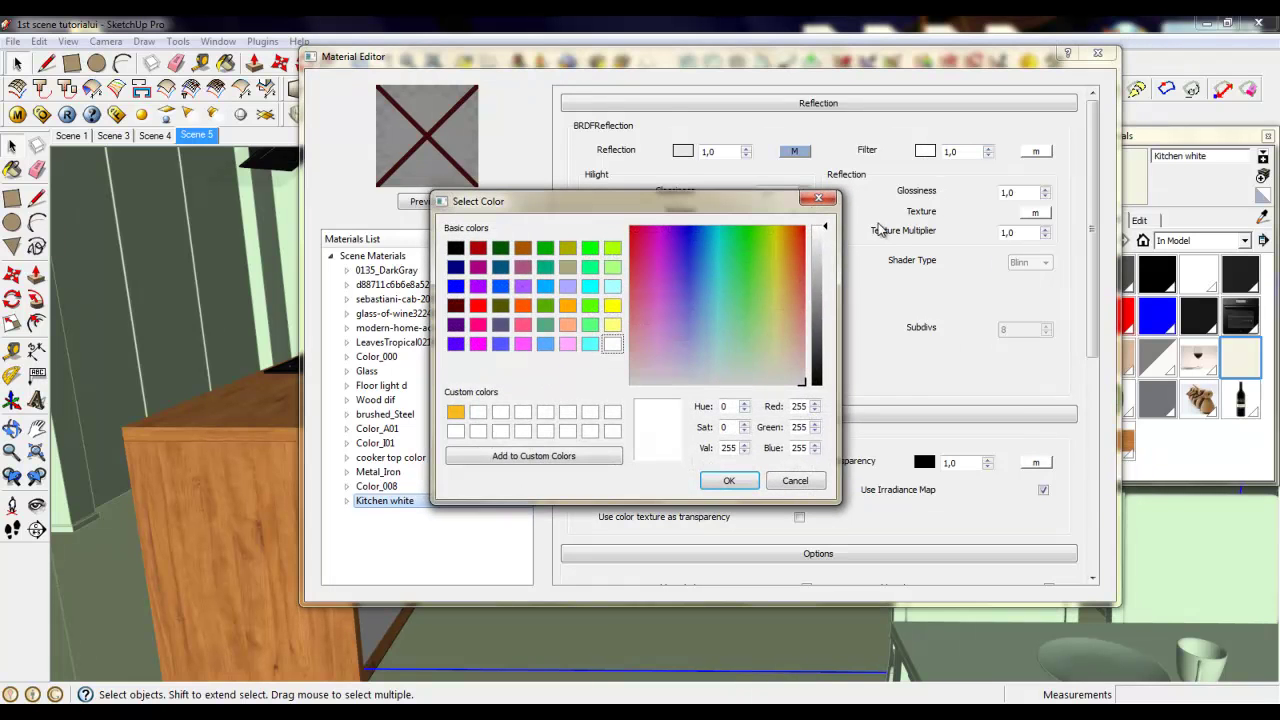
left_click_drag(829, 228, 832, 245)
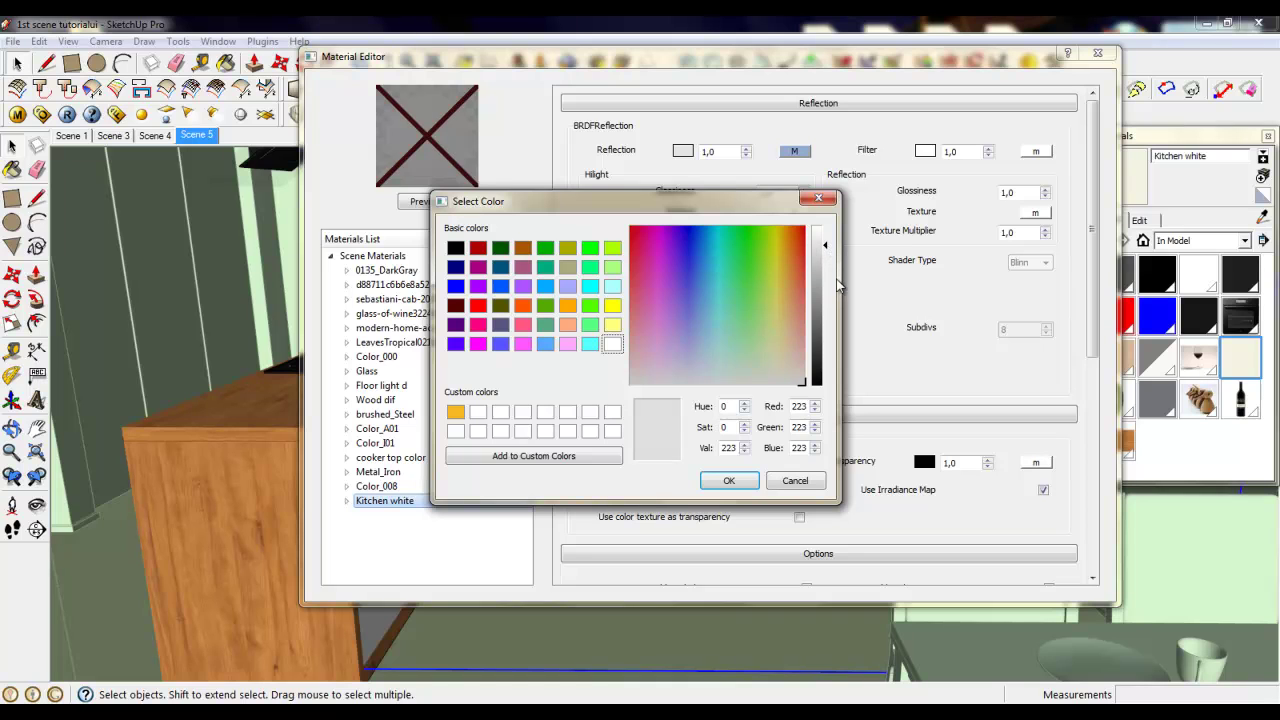
left_click(729, 480)
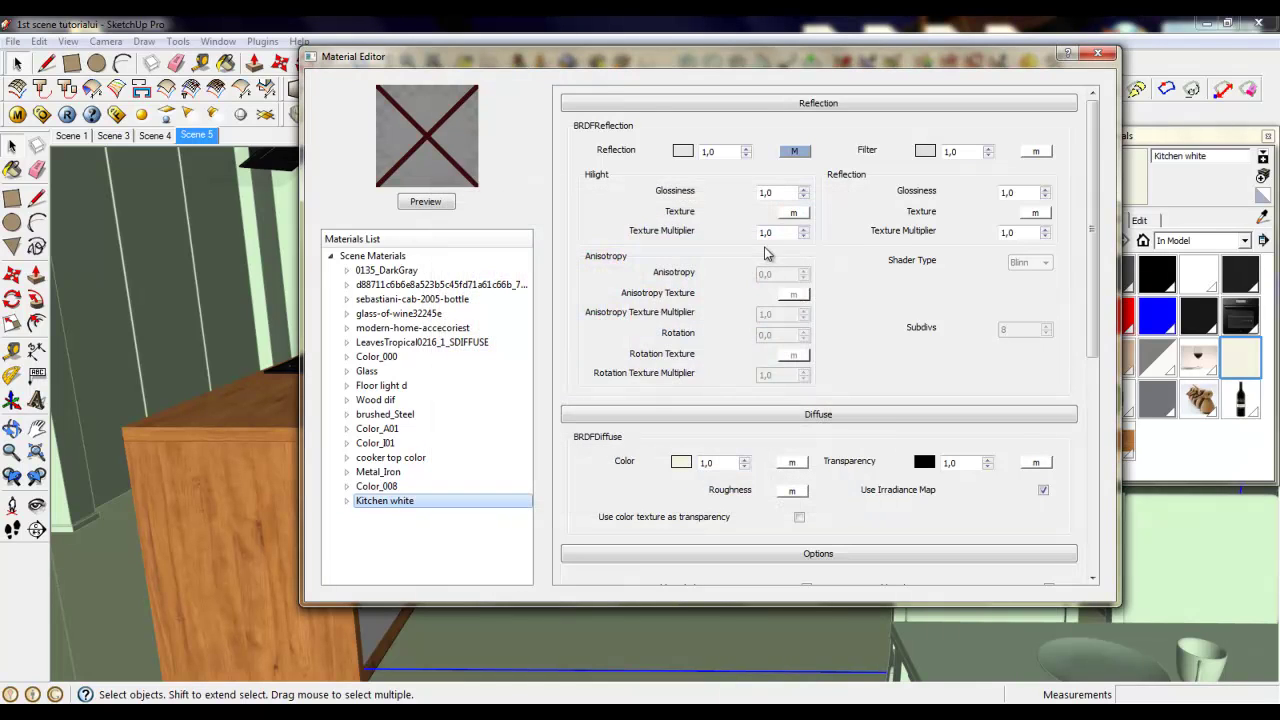
Set Kitchen white's highlight and reflection glossiness to 0,98, choose the Phong shader type and close the material editor.
left_click_drag(778, 192, 750, 195)
left_click_drag(1020, 194, 978, 203)
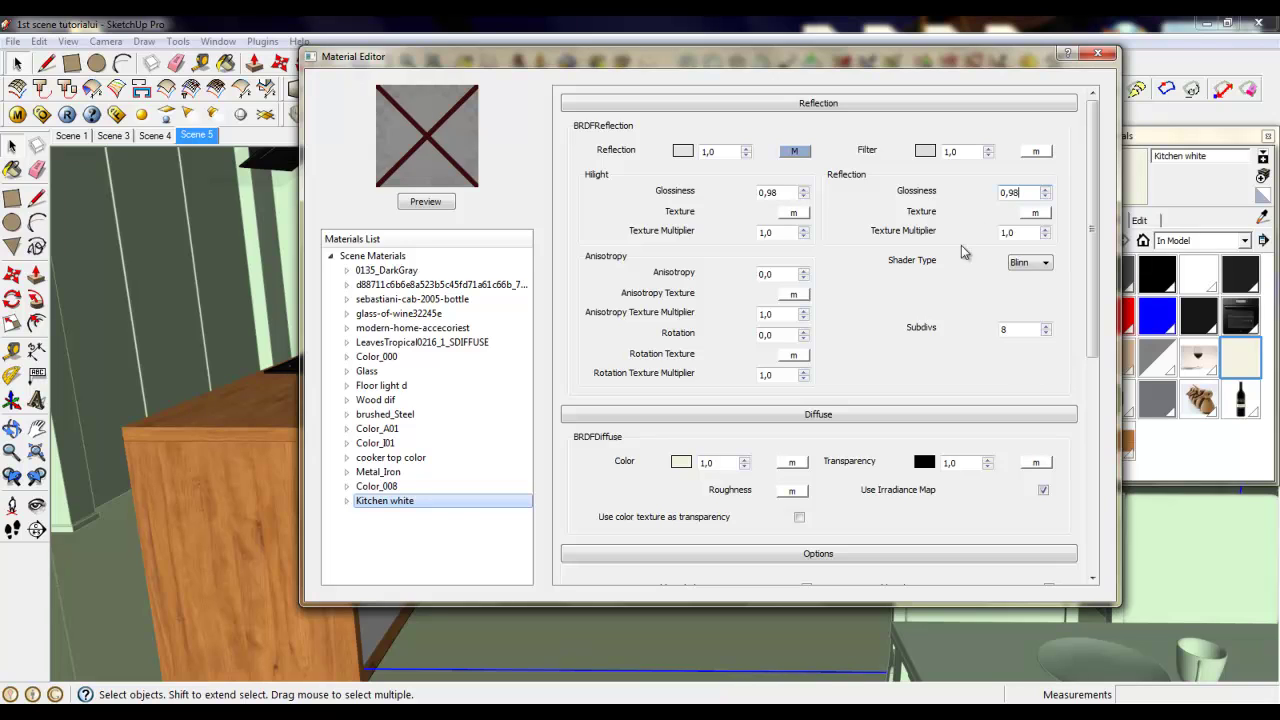
left_click(934, 297)
left_click(1022, 263)
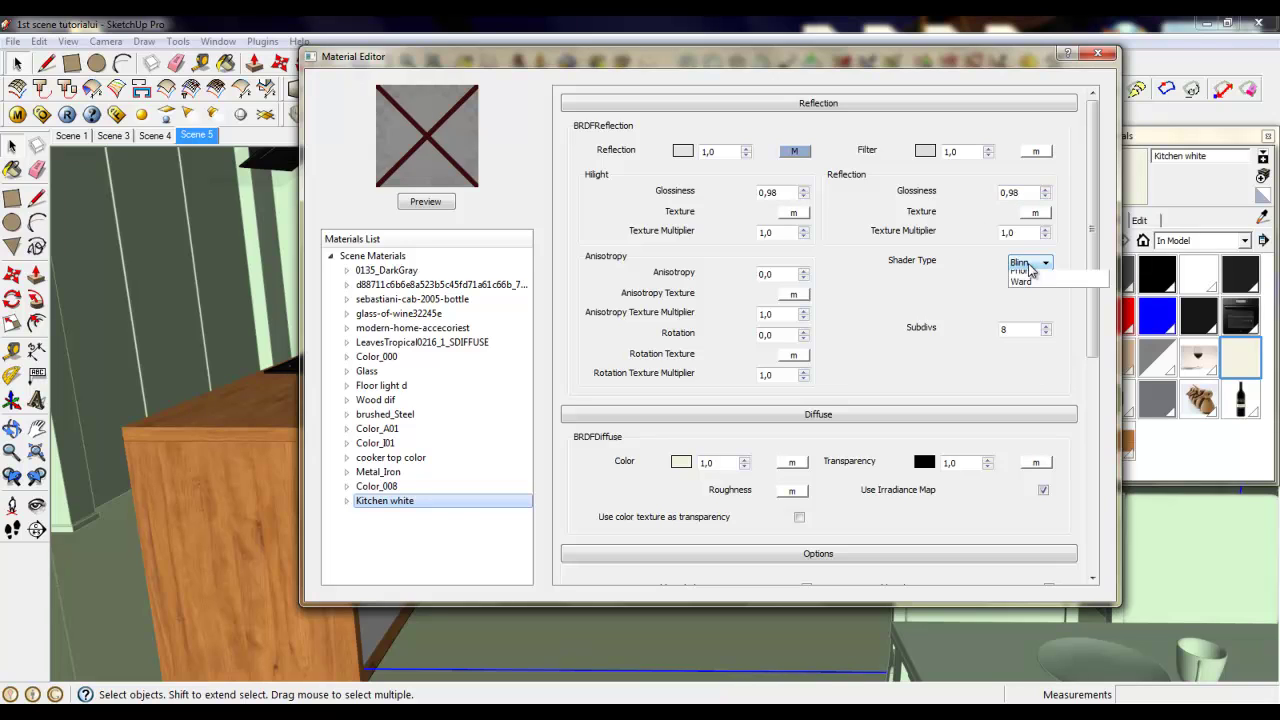
left_click(1034, 289)
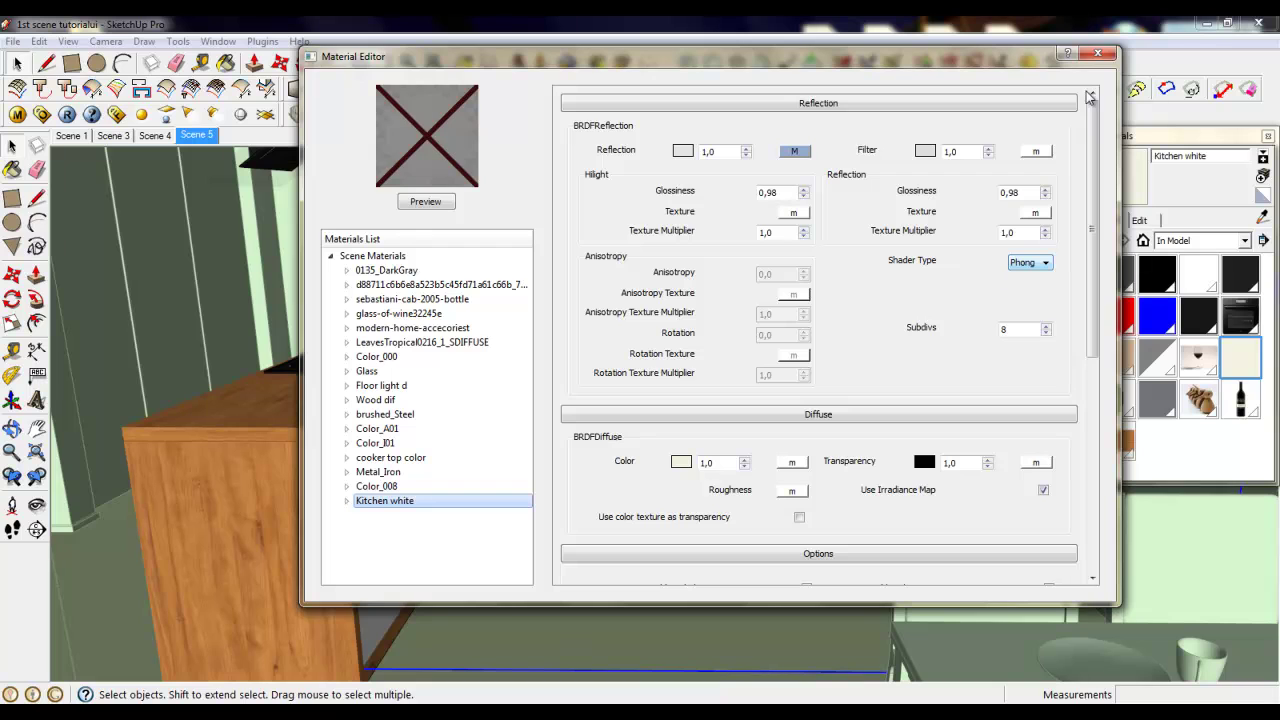
left_click(1098, 54)
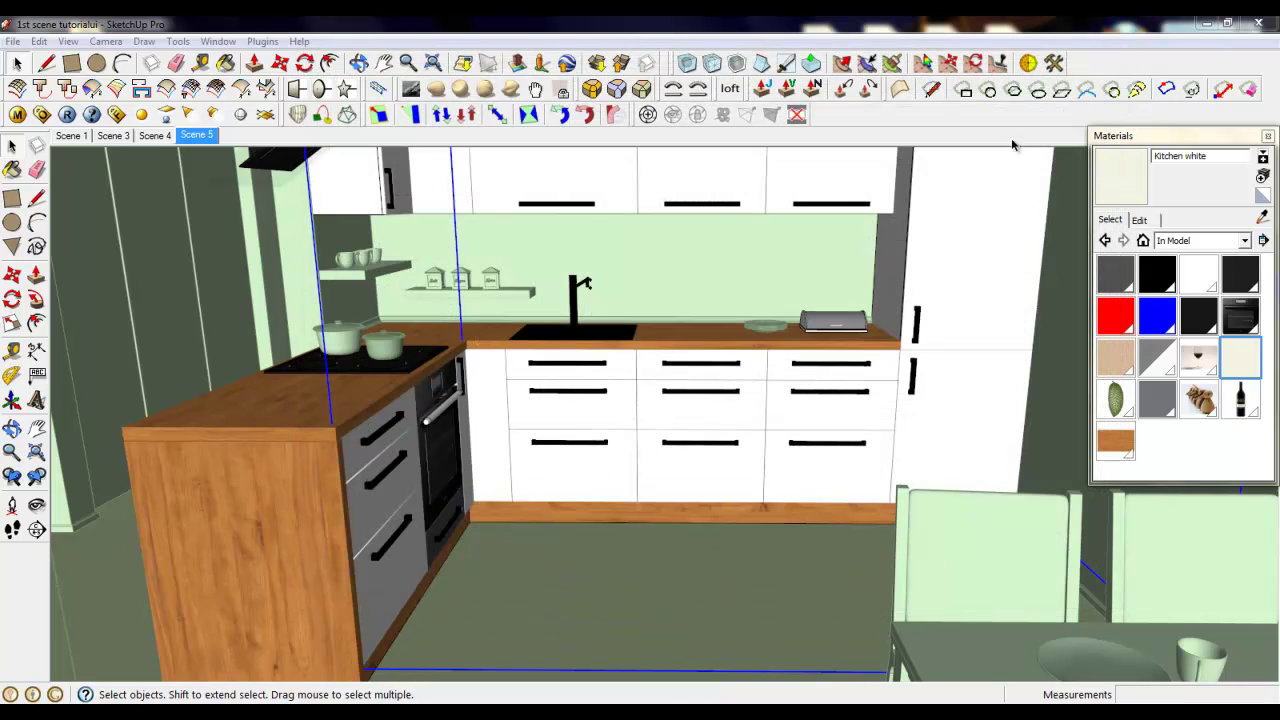
Open the kitchen group for editing and select all the white faces of the lower cabinet, drawer and tall unit fronts.
left_click(18, 64)
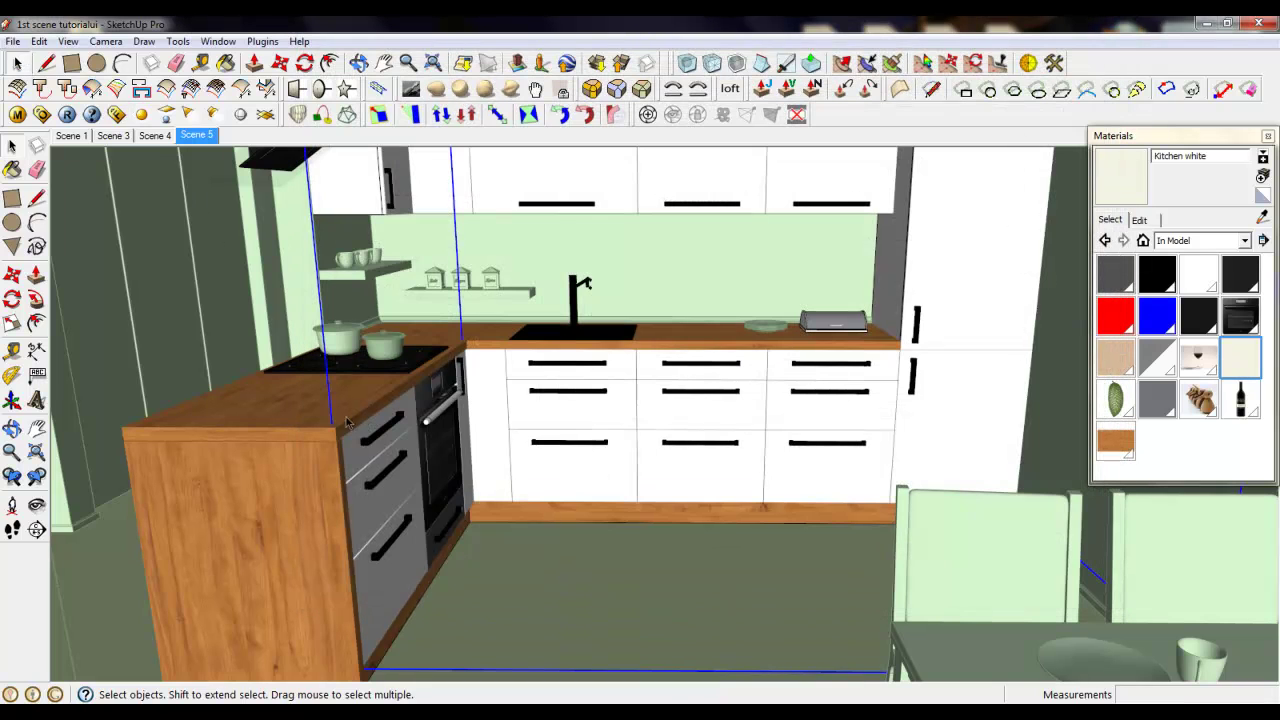
double_click(381, 526)
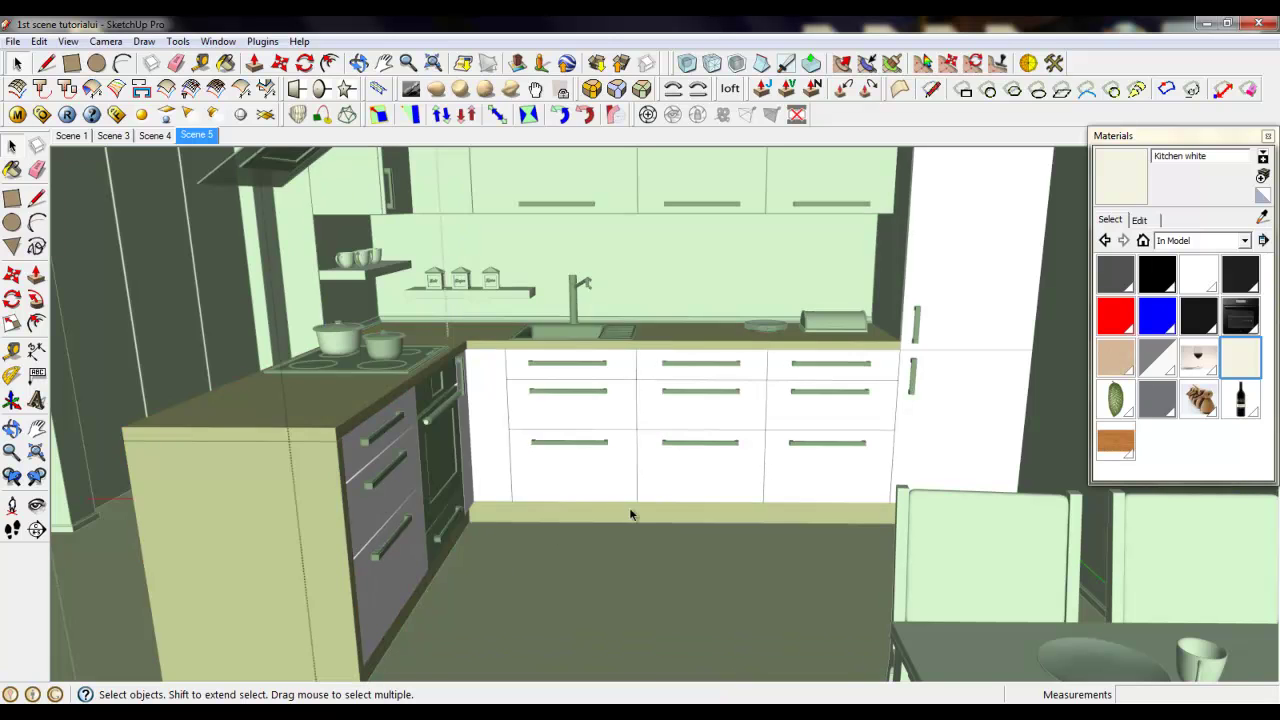
scroll(629, 507, "down", 2)
left_click(603, 490)
left_click(603, 490)
scroll(775, 545, "down", 1)
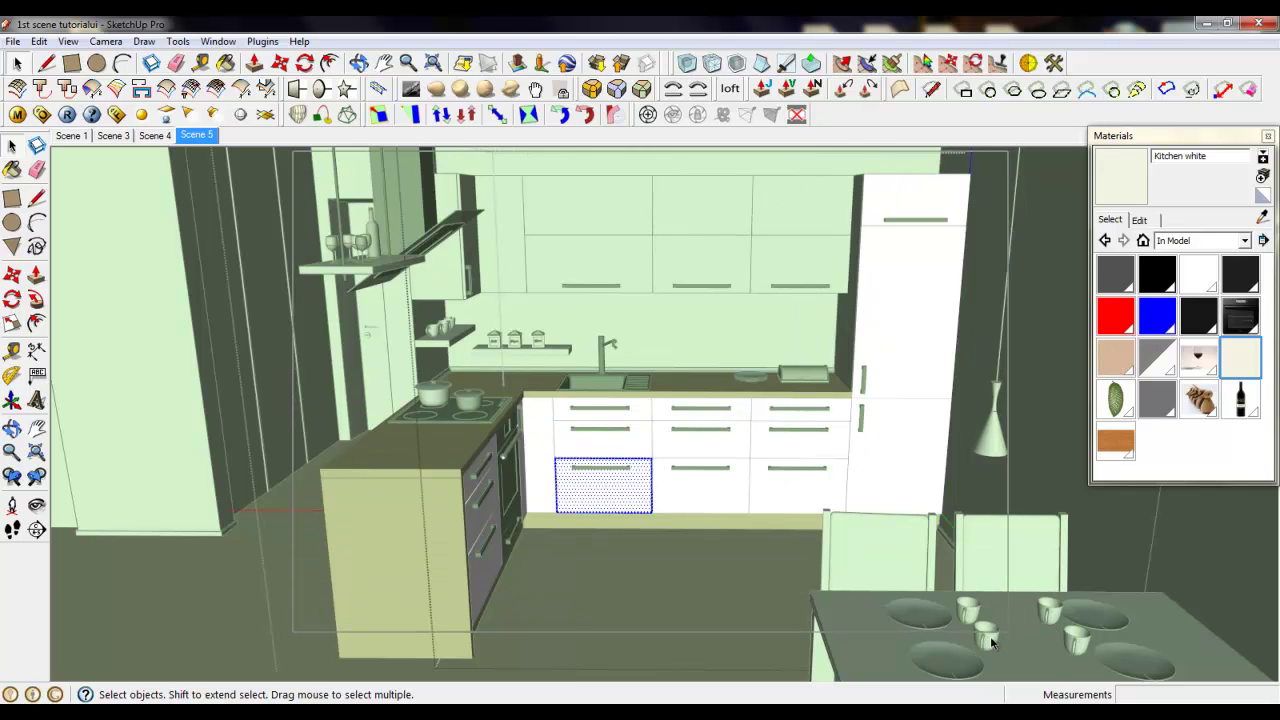
key("Escape")
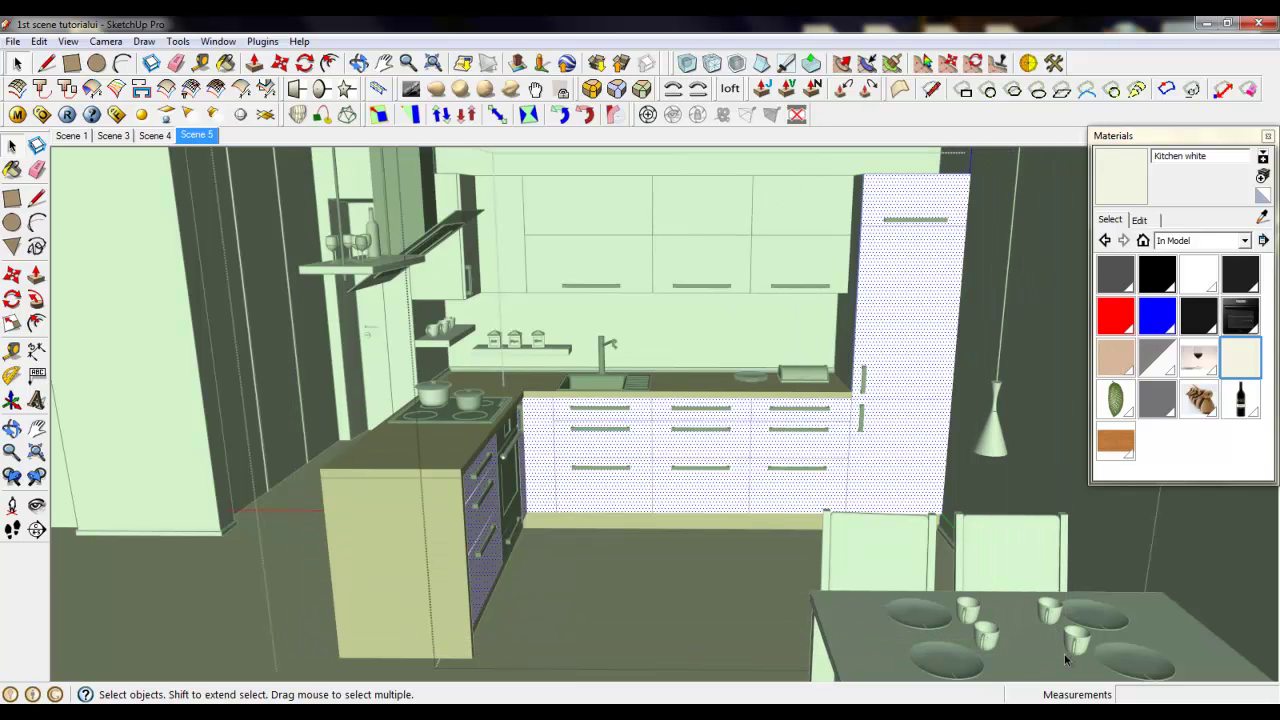
Paint the selected white cabinet and drawer fronts with the Kitchen white material.
left_click(1240, 352)
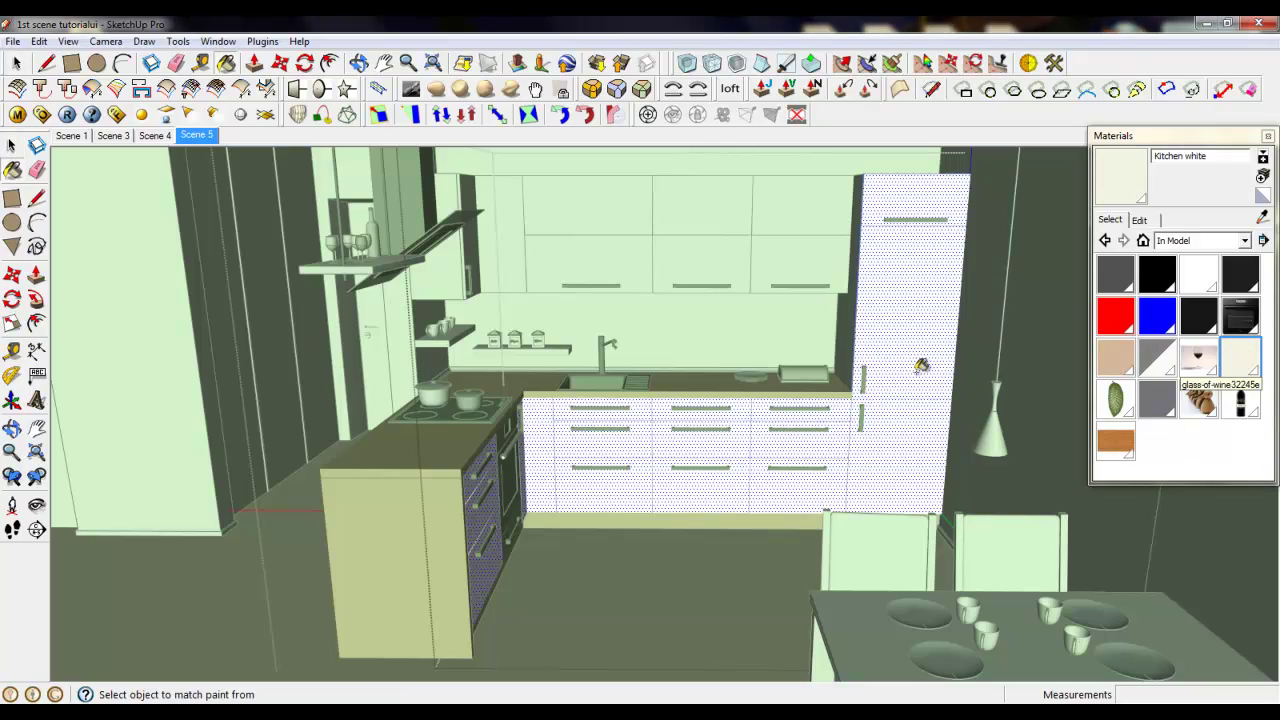
scroll(880, 430, "up", 3)
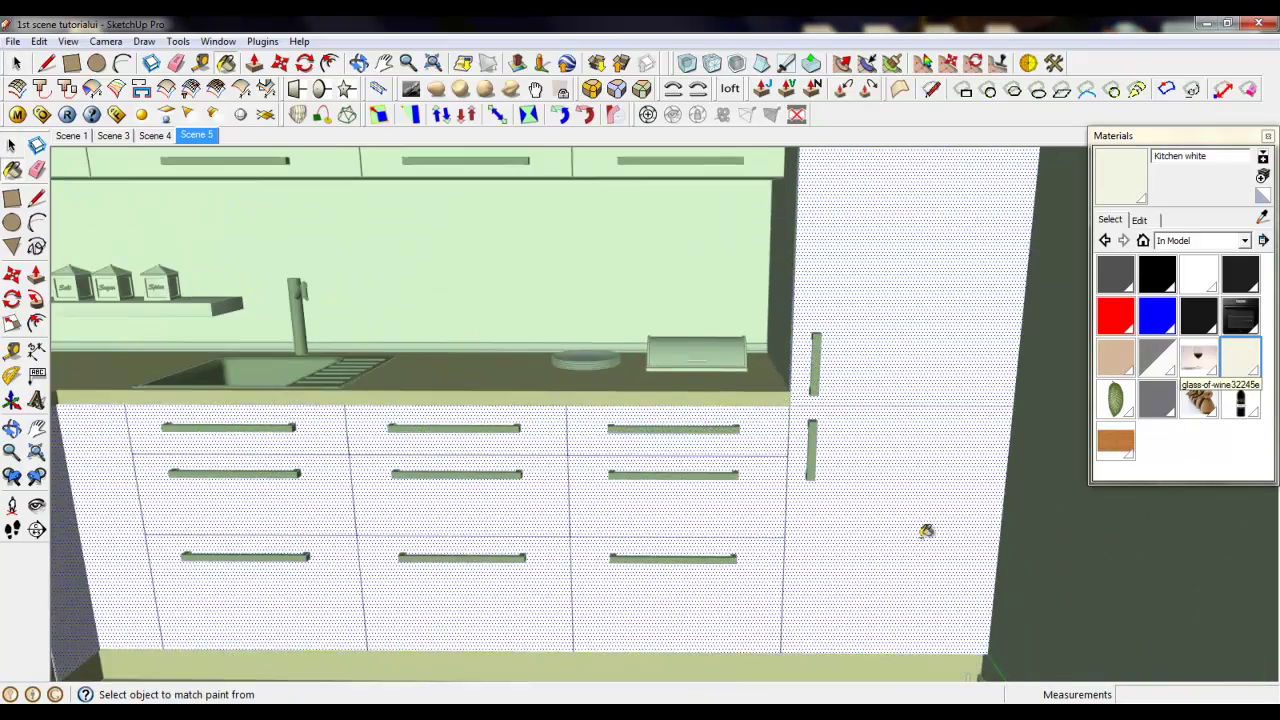
scroll(926, 531, "up", 4)
middle_click_drag(686, 509, 1023, 463)
scroll(1040, 405, "up", 5)
middle_click_drag(926, 429, 422, 445)
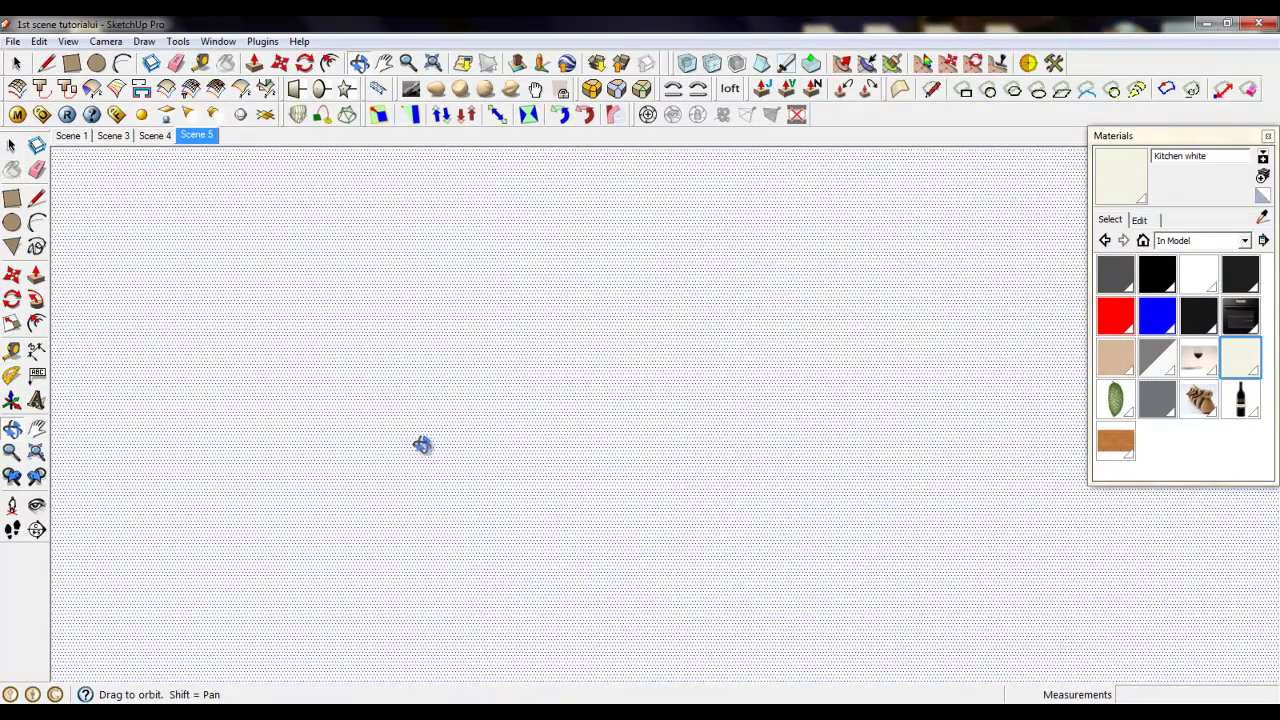
key("b")
scroll(694, 429, "down", 8, "alt")
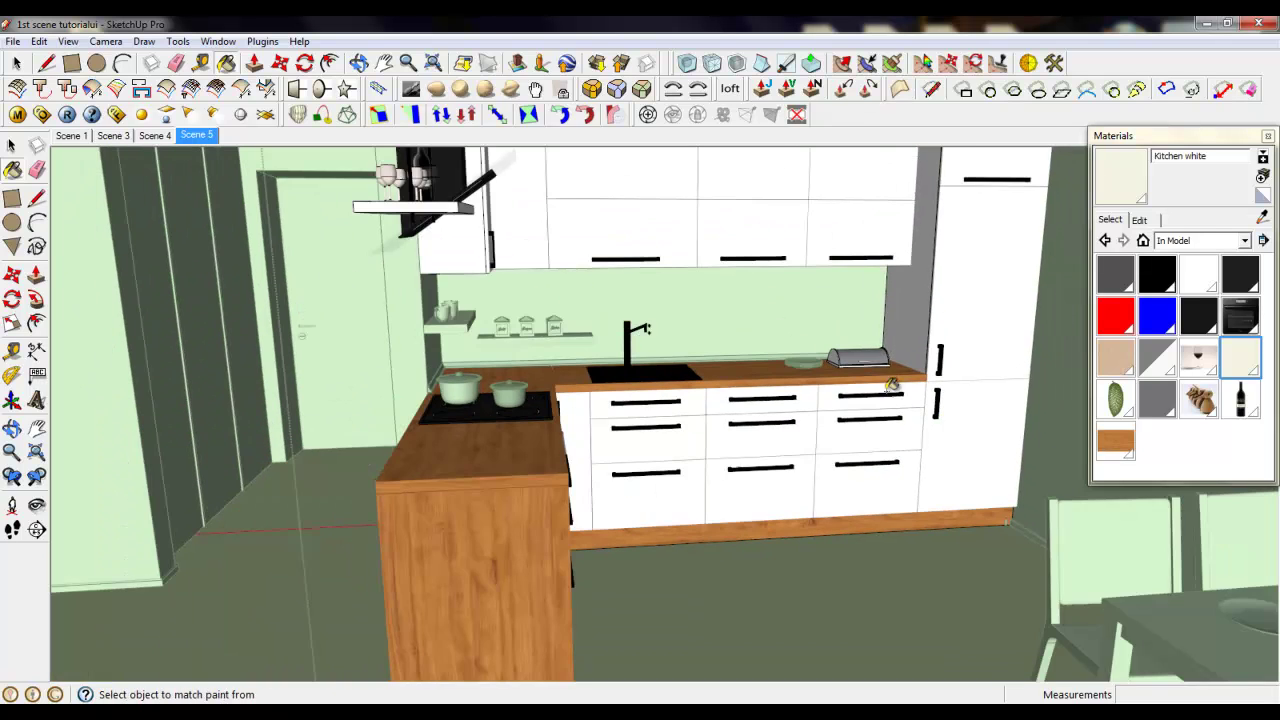
Close the open kitchen group to return to the whole scene.
scroll(550, 278, "up", 1)
right_click(557, 284)
left_click(566, 294)
right_click(598, 302)
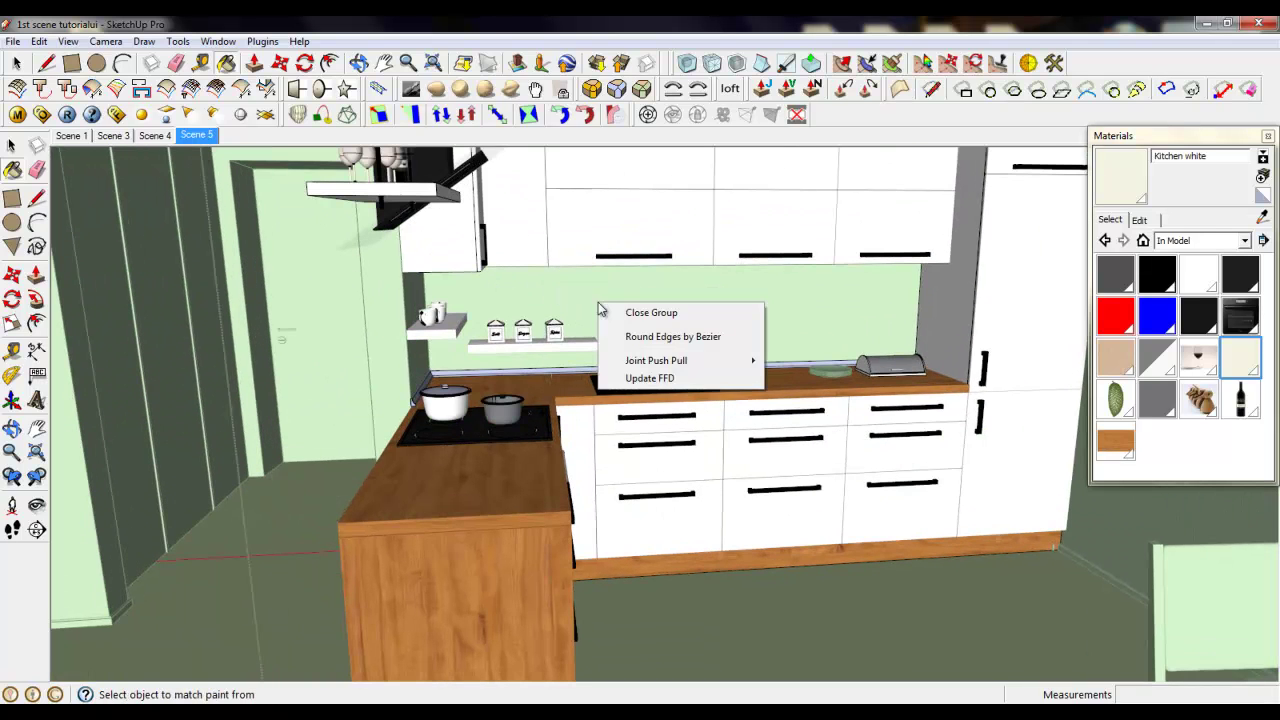
left_click(606, 300)
right_click(600, 288)
left_click(651, 303)
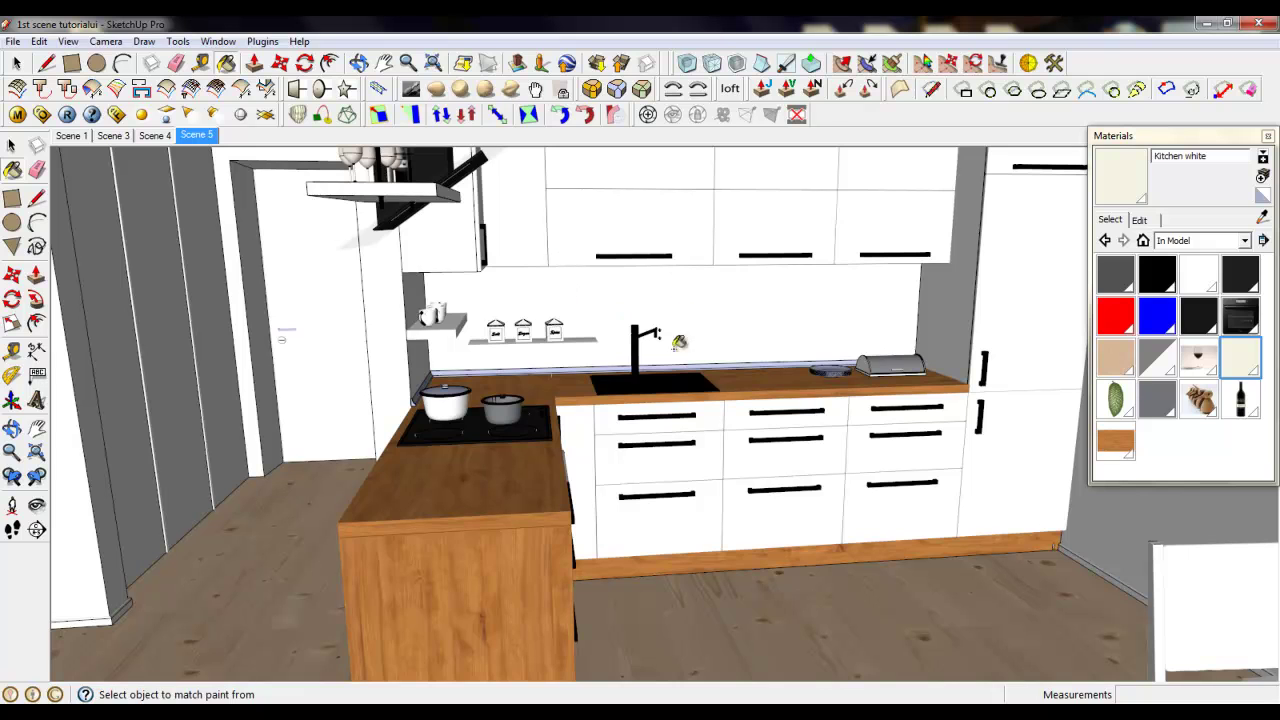
Select the kitchen group and examine the plates, canisters, mugs and shelves up close.
key("space")
left_click(603, 258)
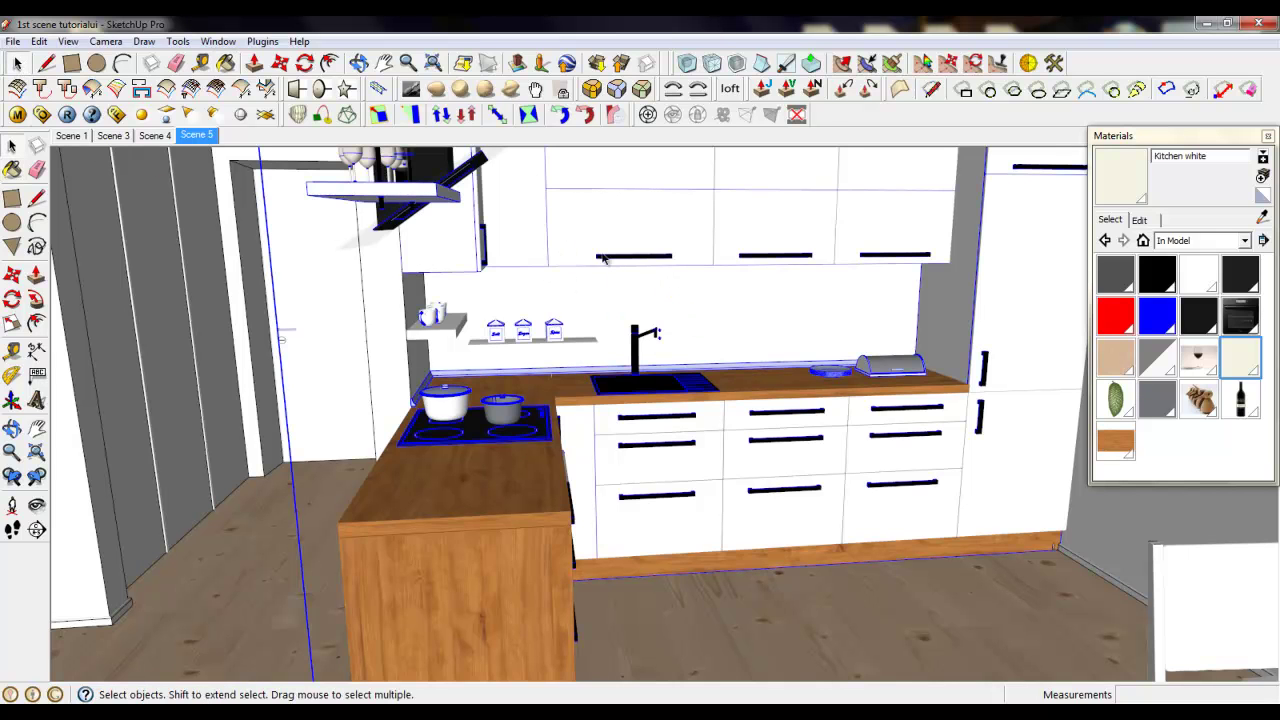
scroll(447, 172, "up", 3)
scroll(570, 348, "down", 3)
middle_click_drag(573, 428, 537, 428)
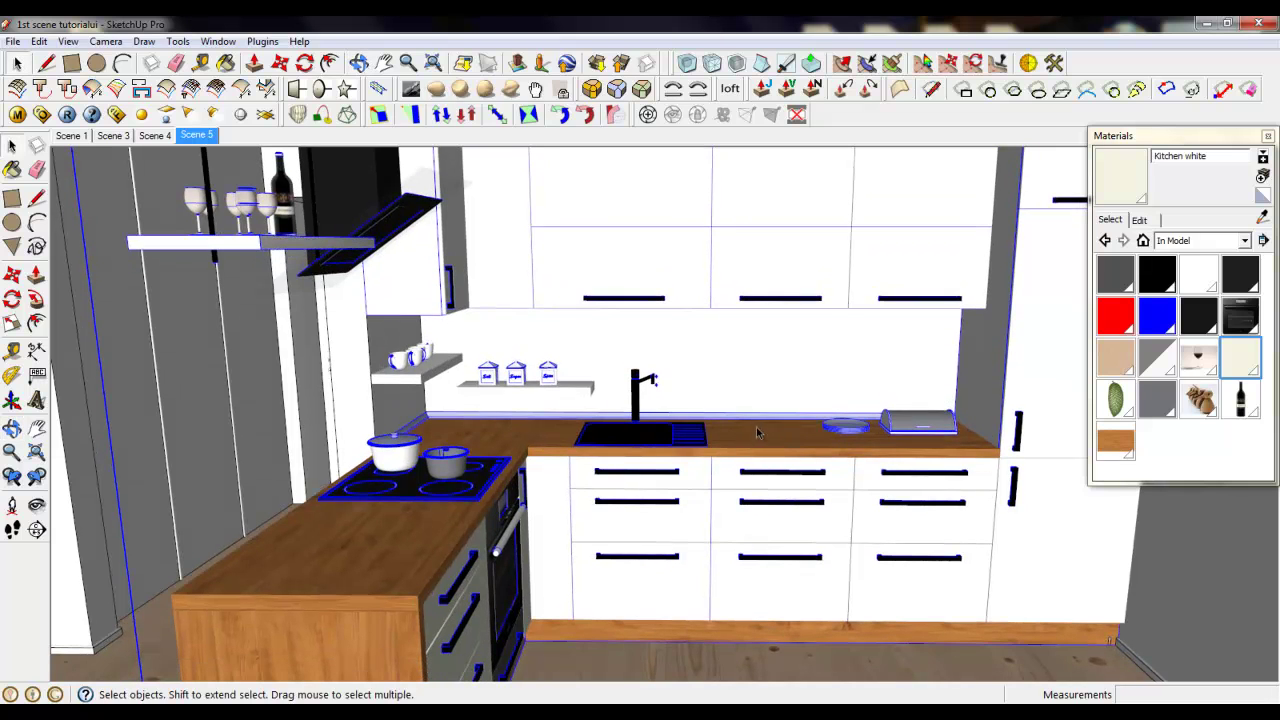
scroll(838, 448, "up", 6)
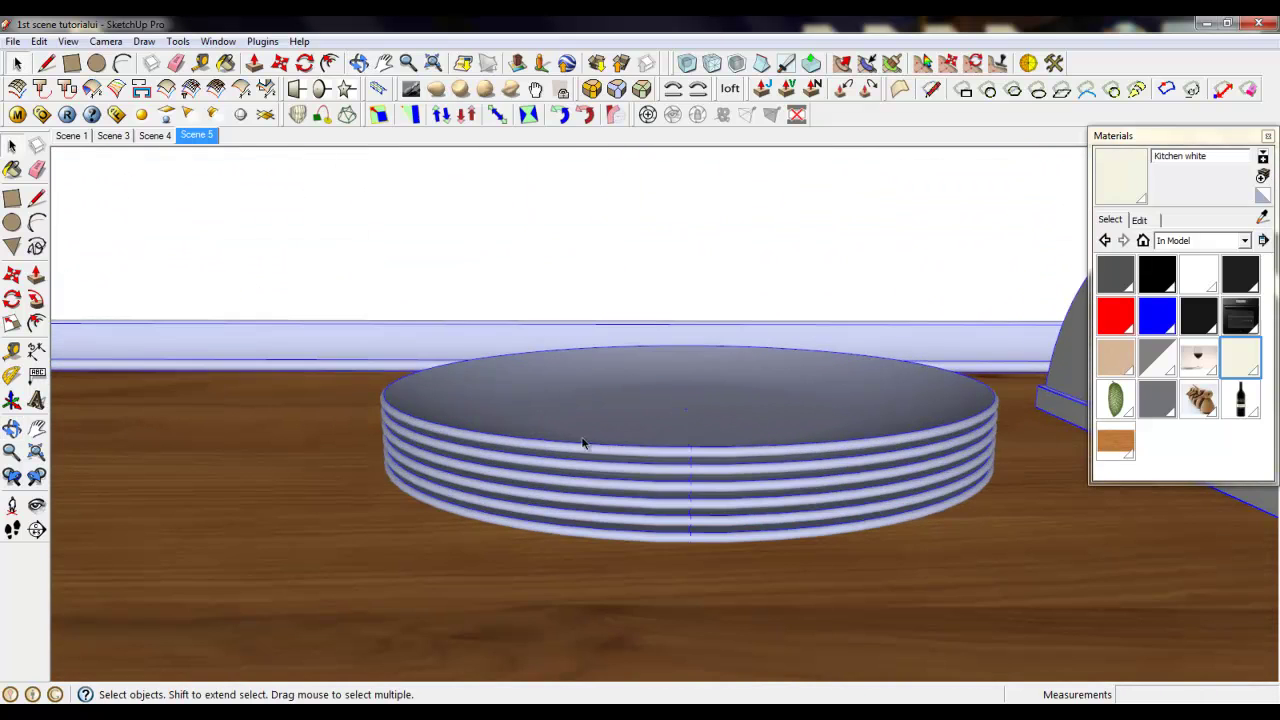
scroll(888, 486, "down", 9)
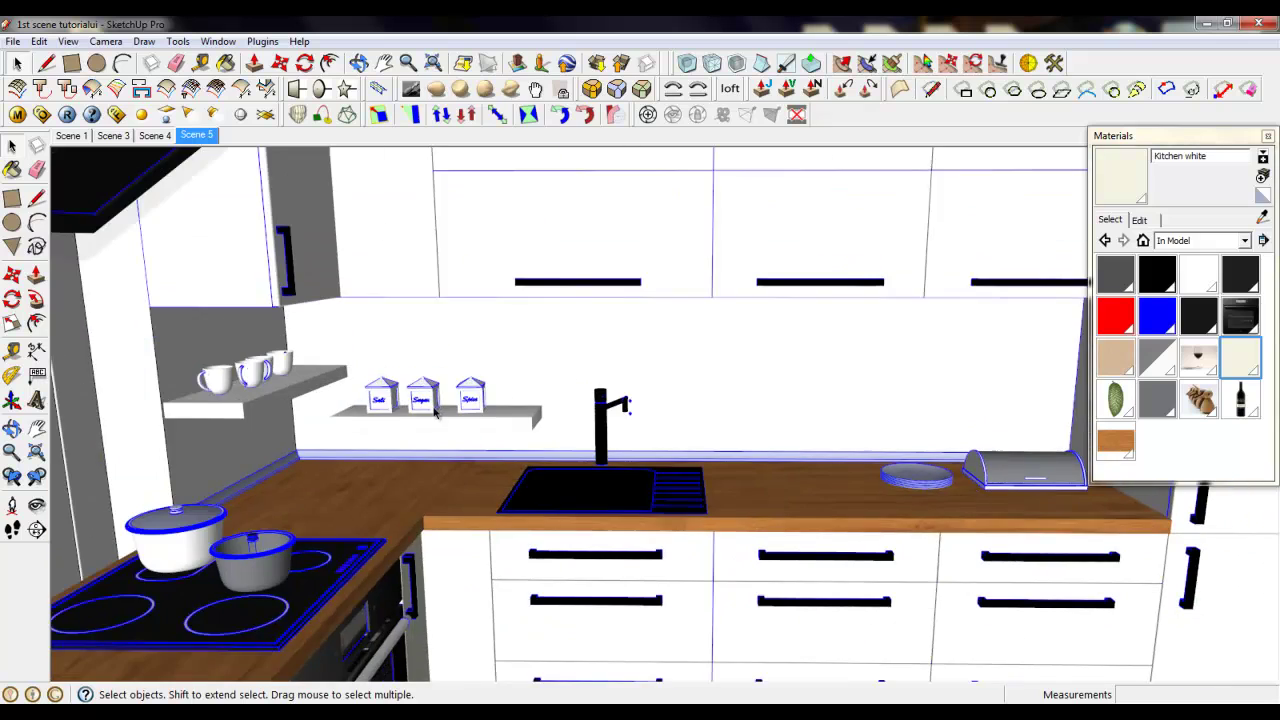
scroll(252, 400, "up", 3)
scroll(250, 400, "down", 5)
scroll(250, 400, "up", 4)
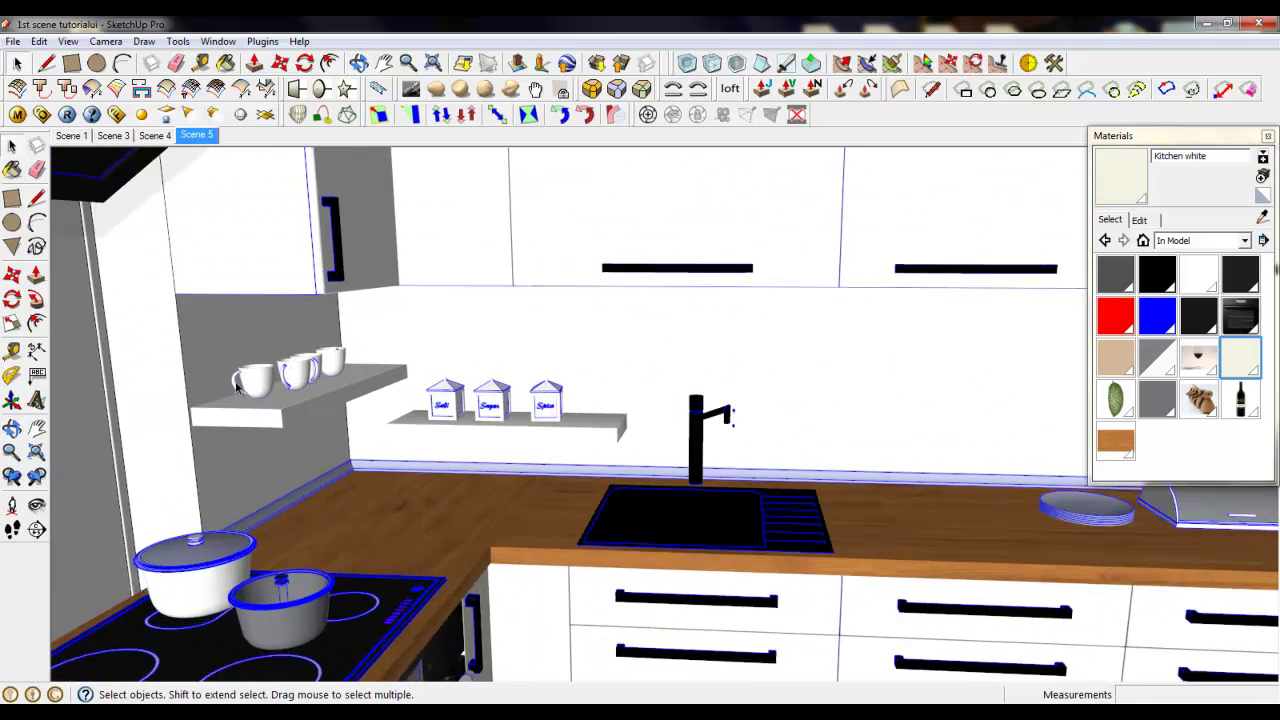
Create a new Standard V-Ray material and rename it "akcent".
left_click(17, 115)
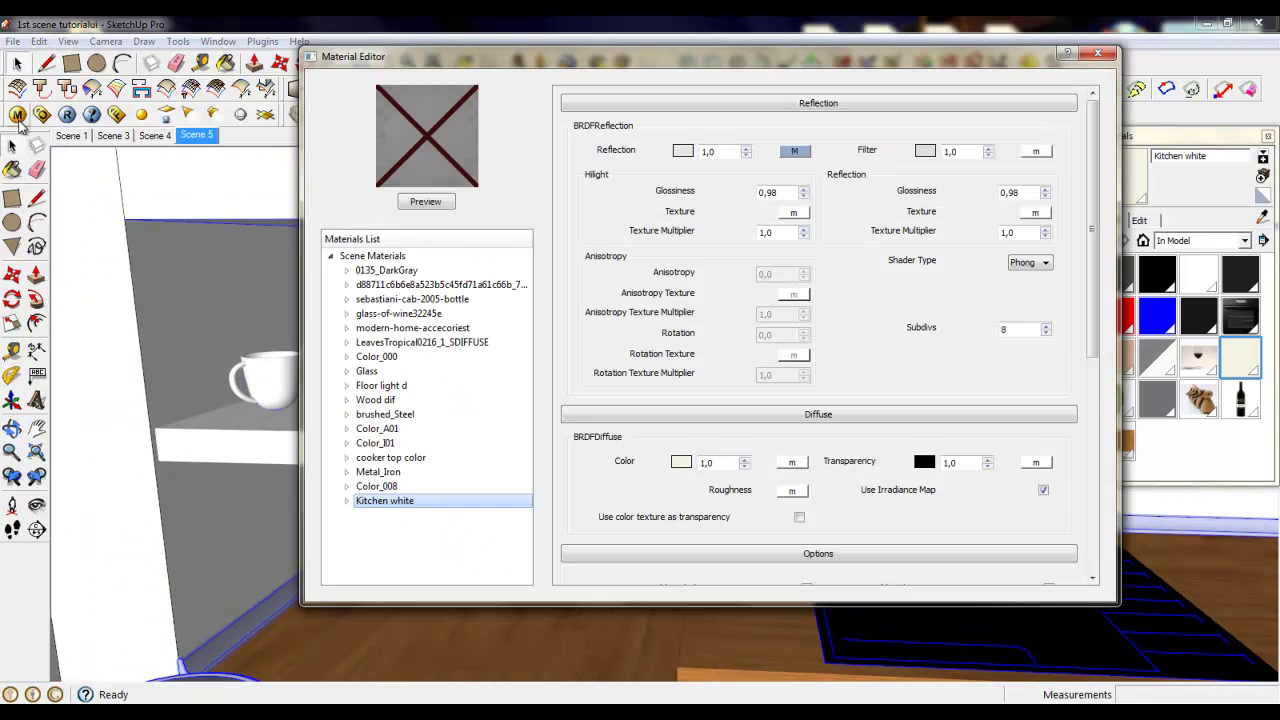
right_click(388, 256)
mouse_move(423, 265)
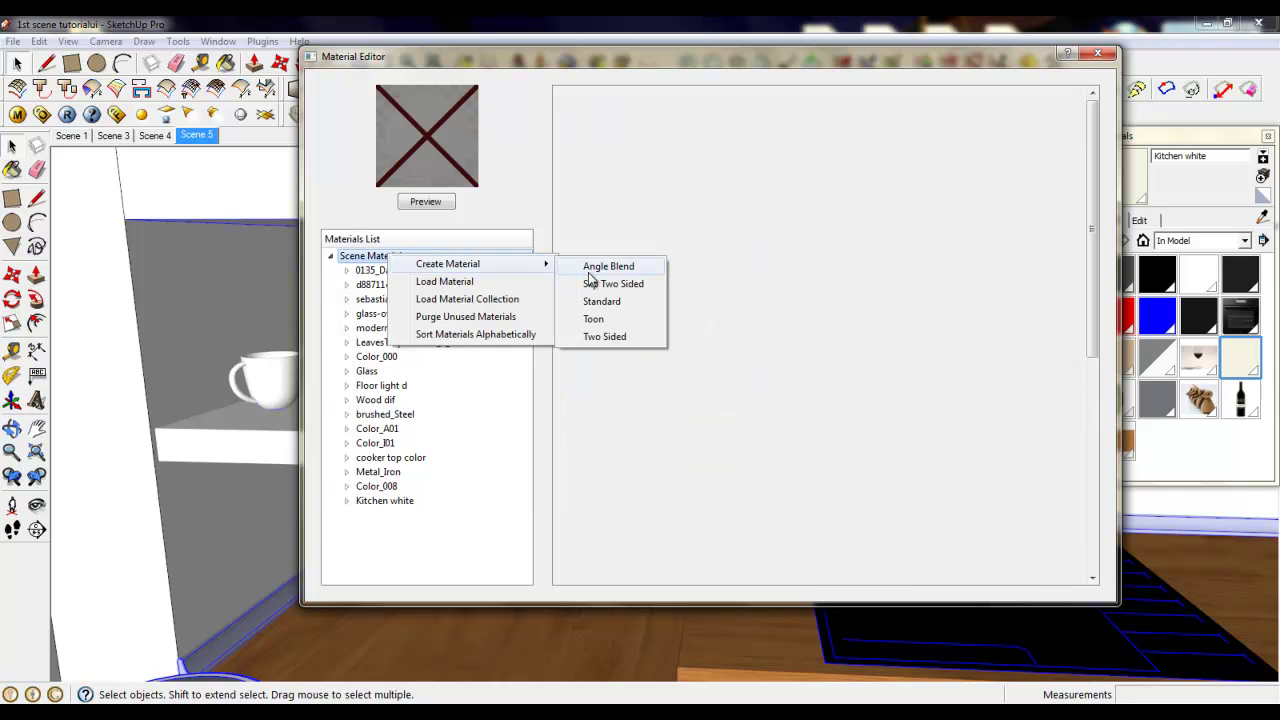
left_click(603, 301)
right_click(392, 516)
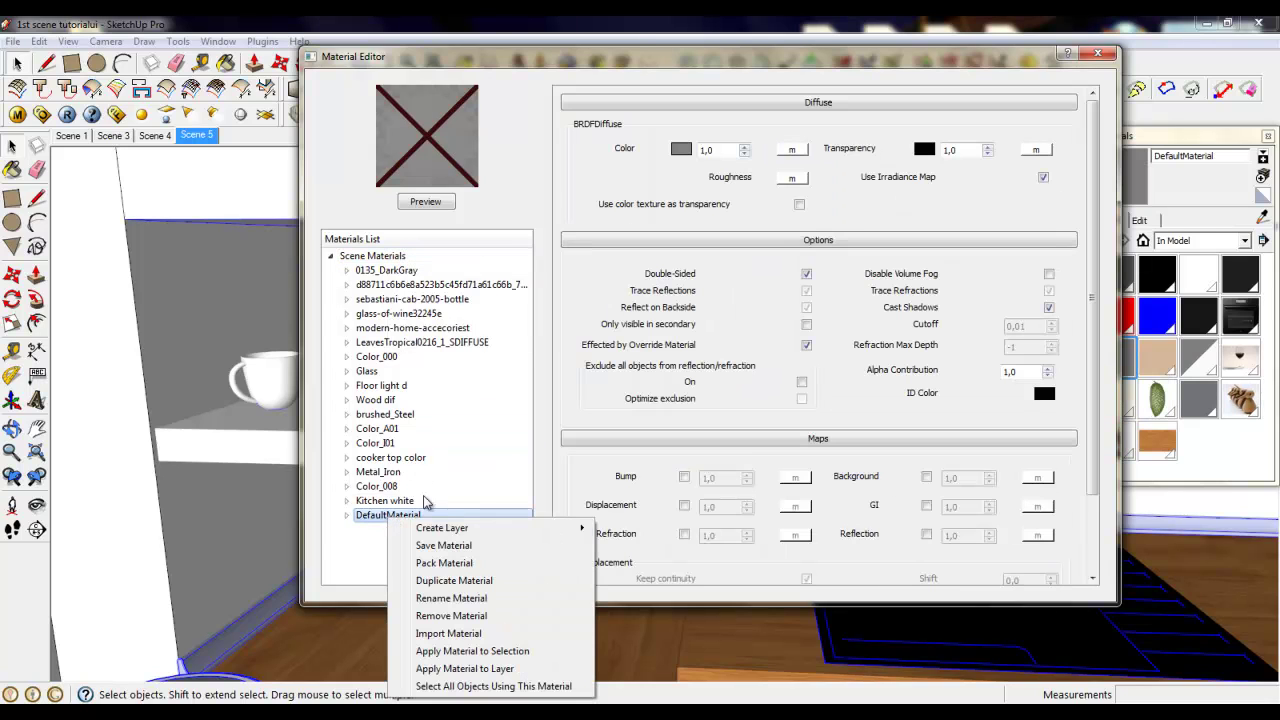
left_click(445, 598)
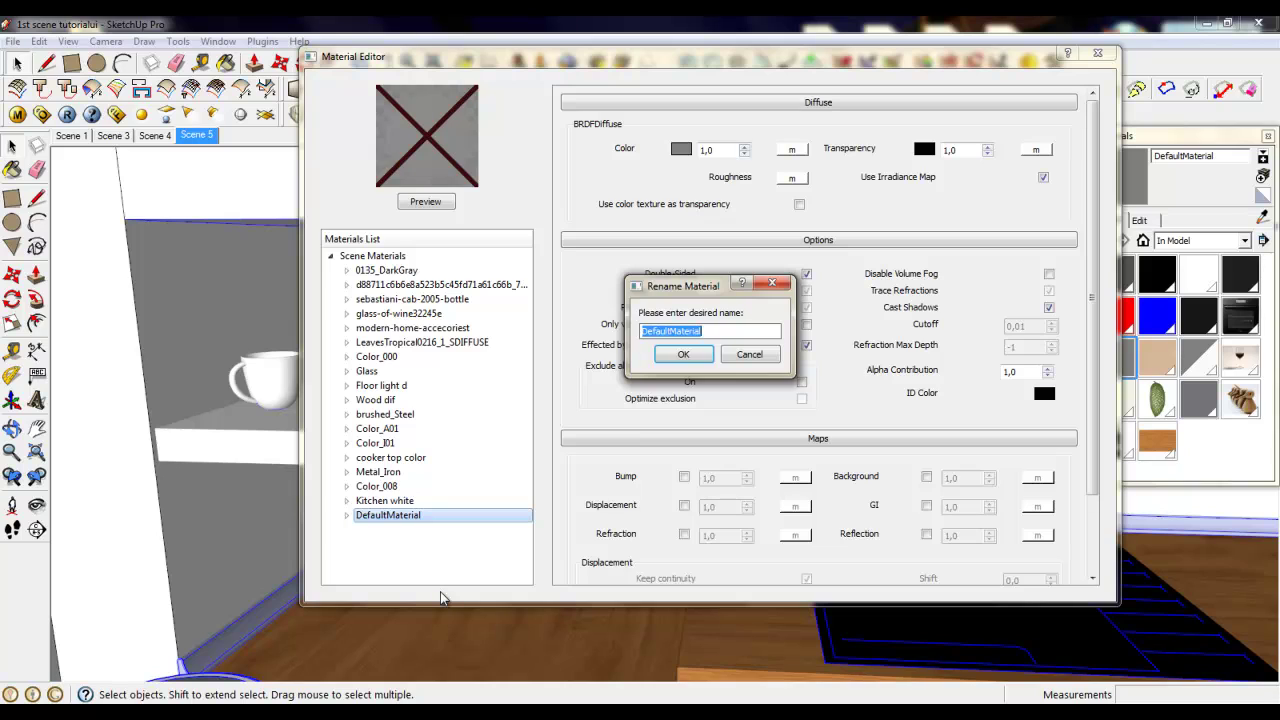
type("akcent")
key("Return")
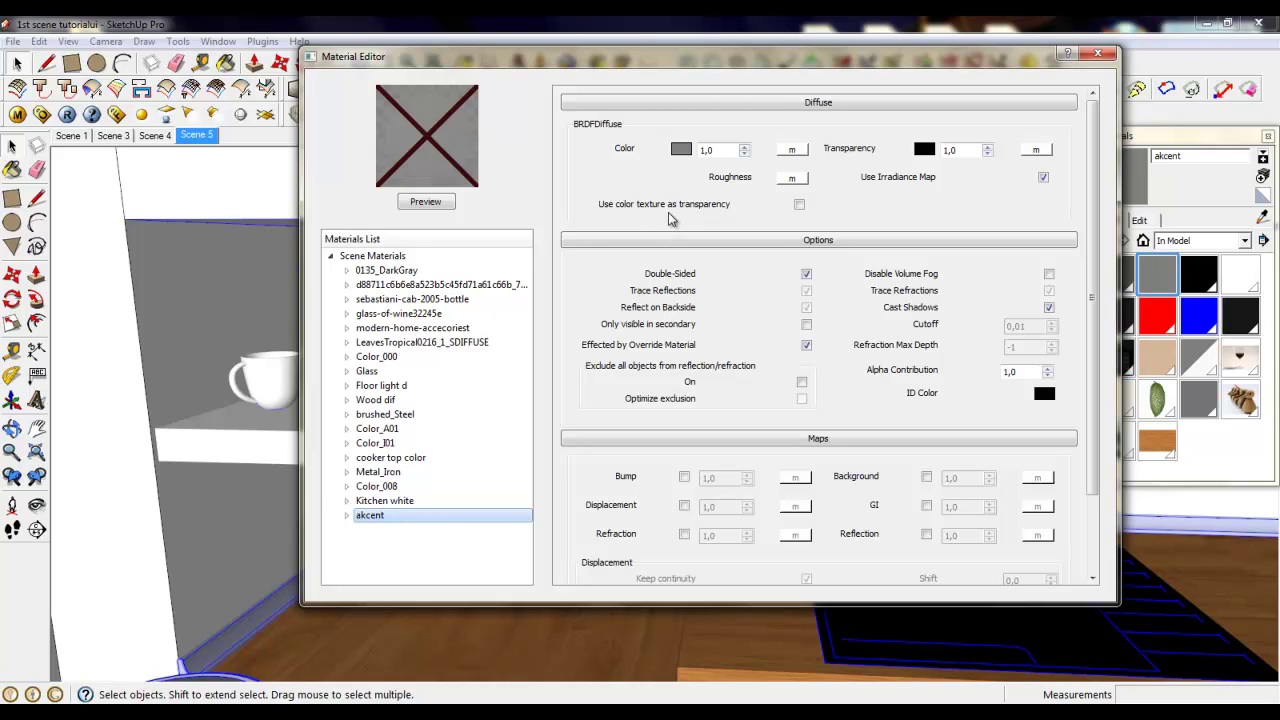
Set the akcent material's diffuse color to a dark magenta-red with red 128, green 18 and blue 57.
left_click(681, 149)
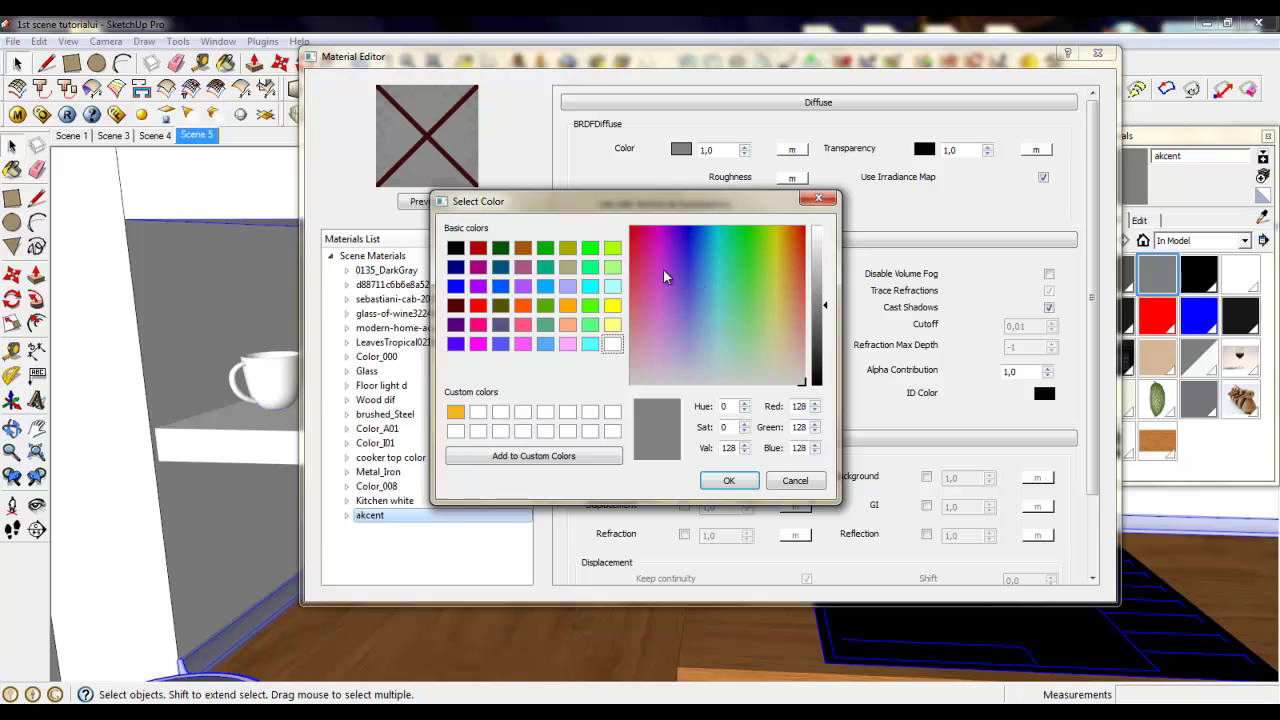
left_click(642, 255)
left_click_drag(645, 257, 635, 260)
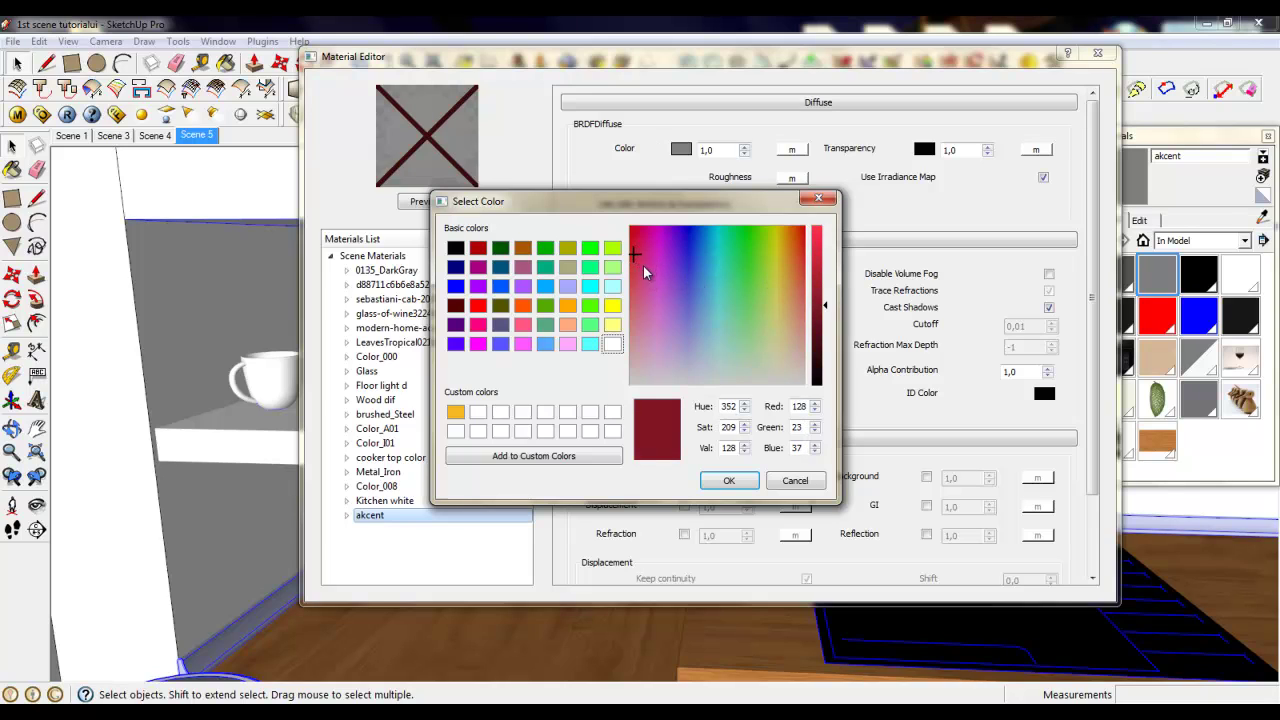
left_click(633, 251)
left_click_drag(636, 250, 643, 256)
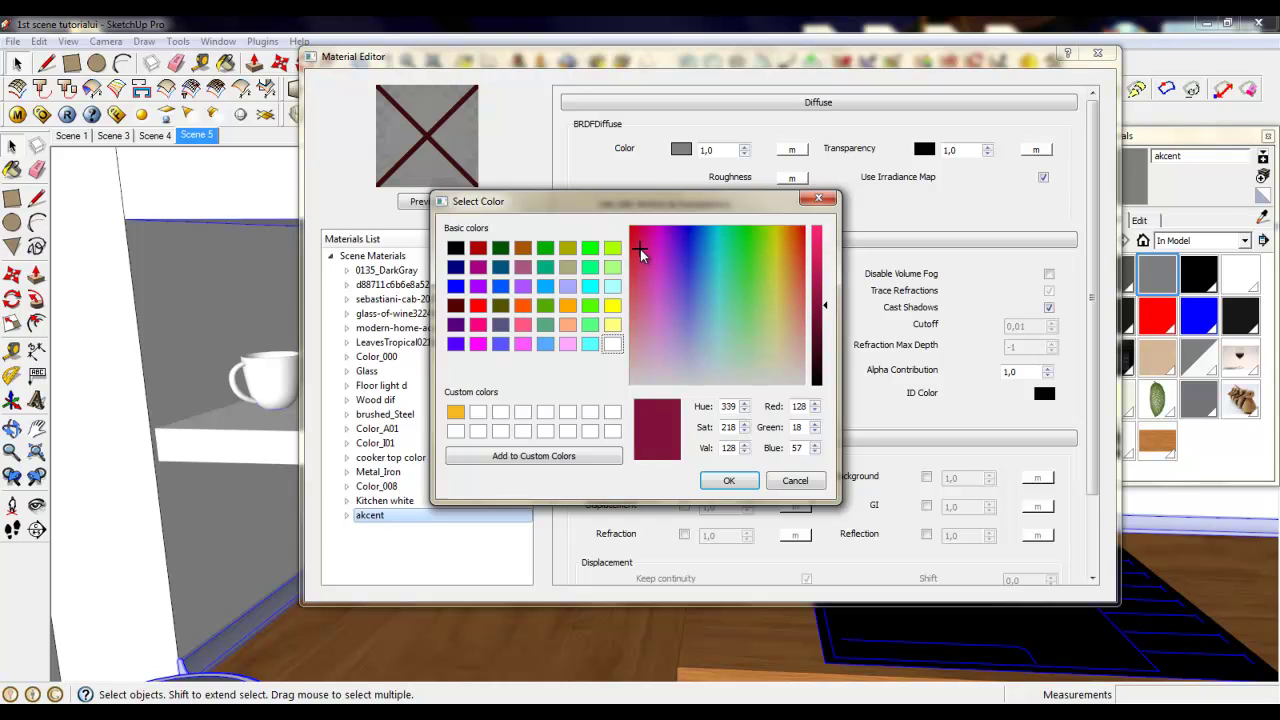
left_click(731, 480)
Add a reflection layer to the akcent material and give its reflection a TexFresnel map.
right_click(409, 520)
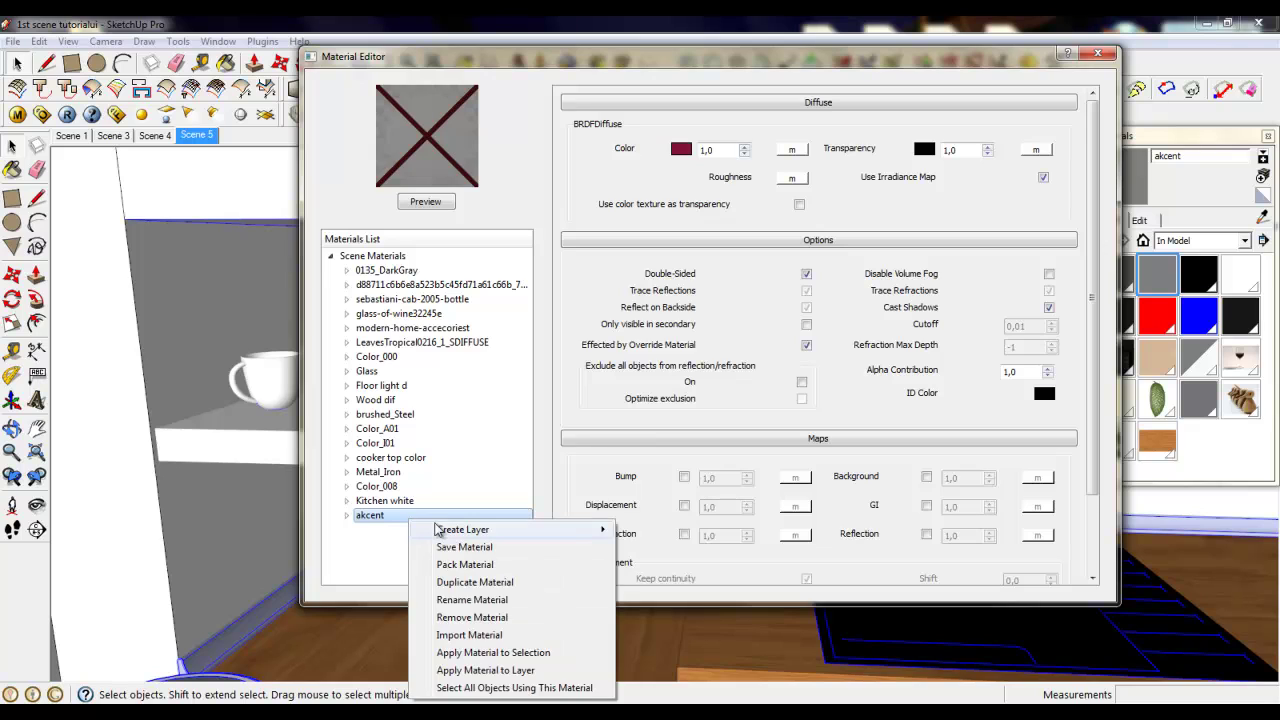
mouse_move(470, 529)
left_click(660, 550)
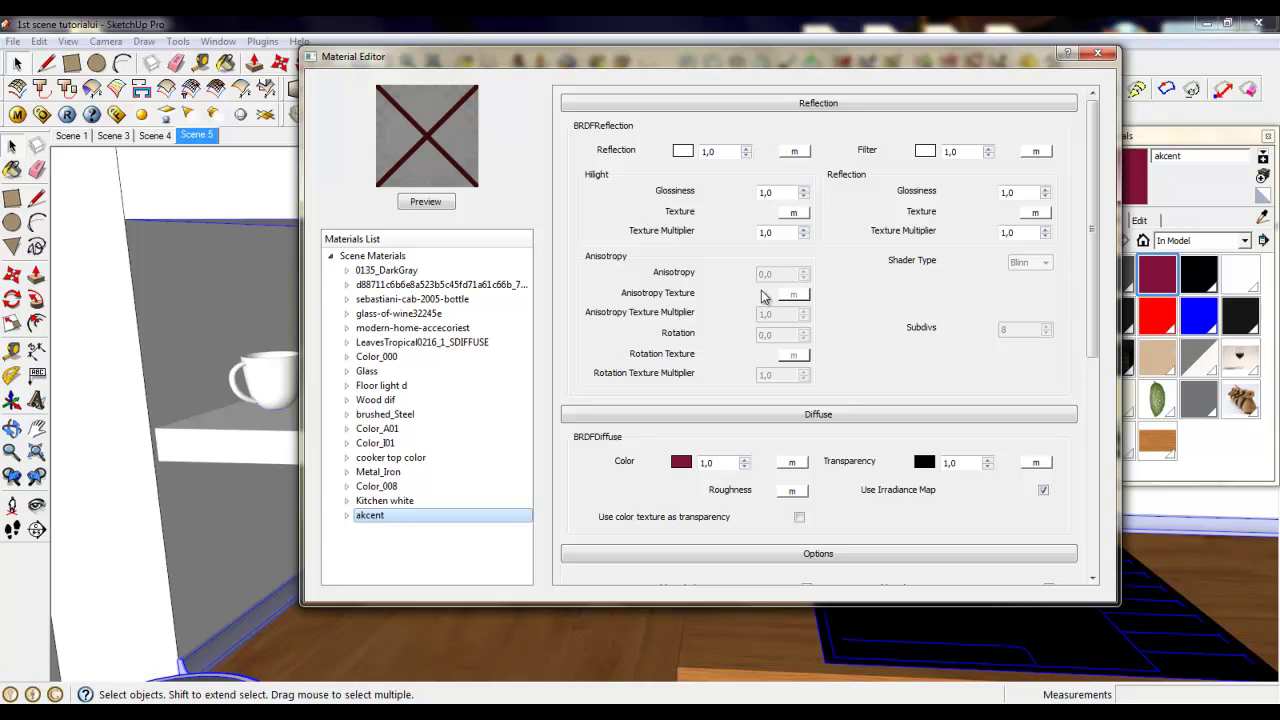
left_click(790, 152)
left_click(392, 287)
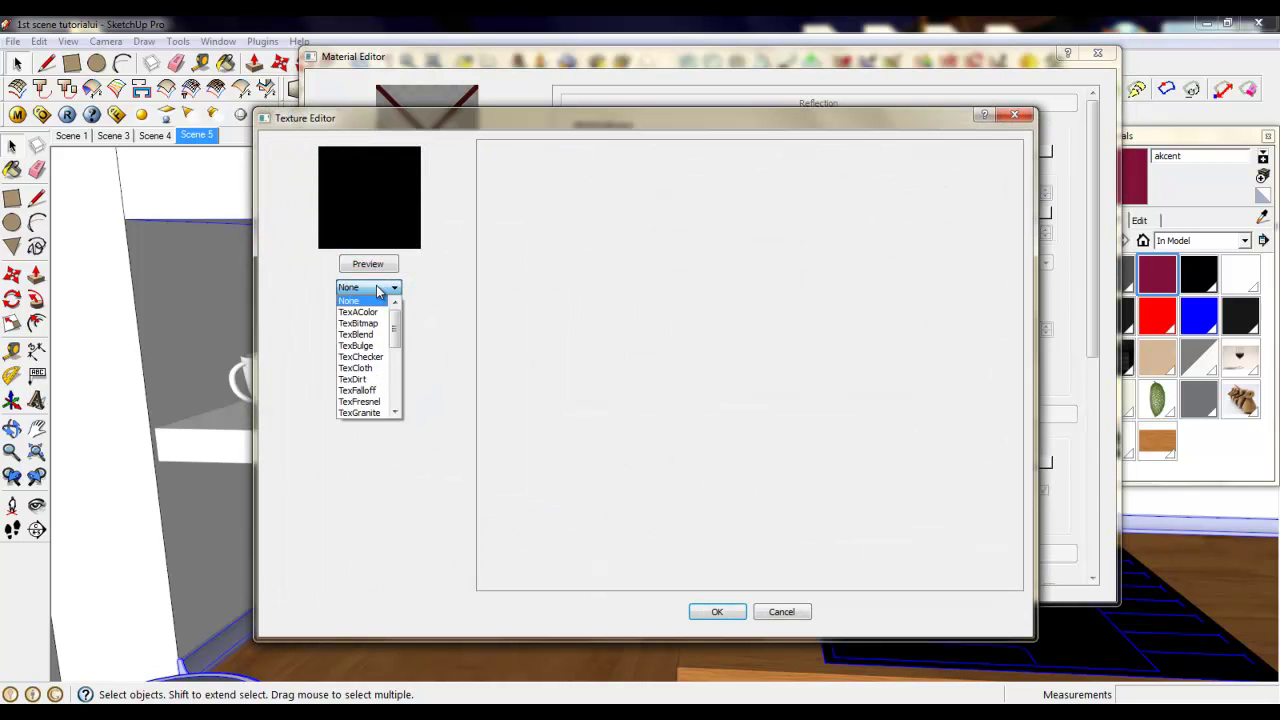
left_click(360, 401)
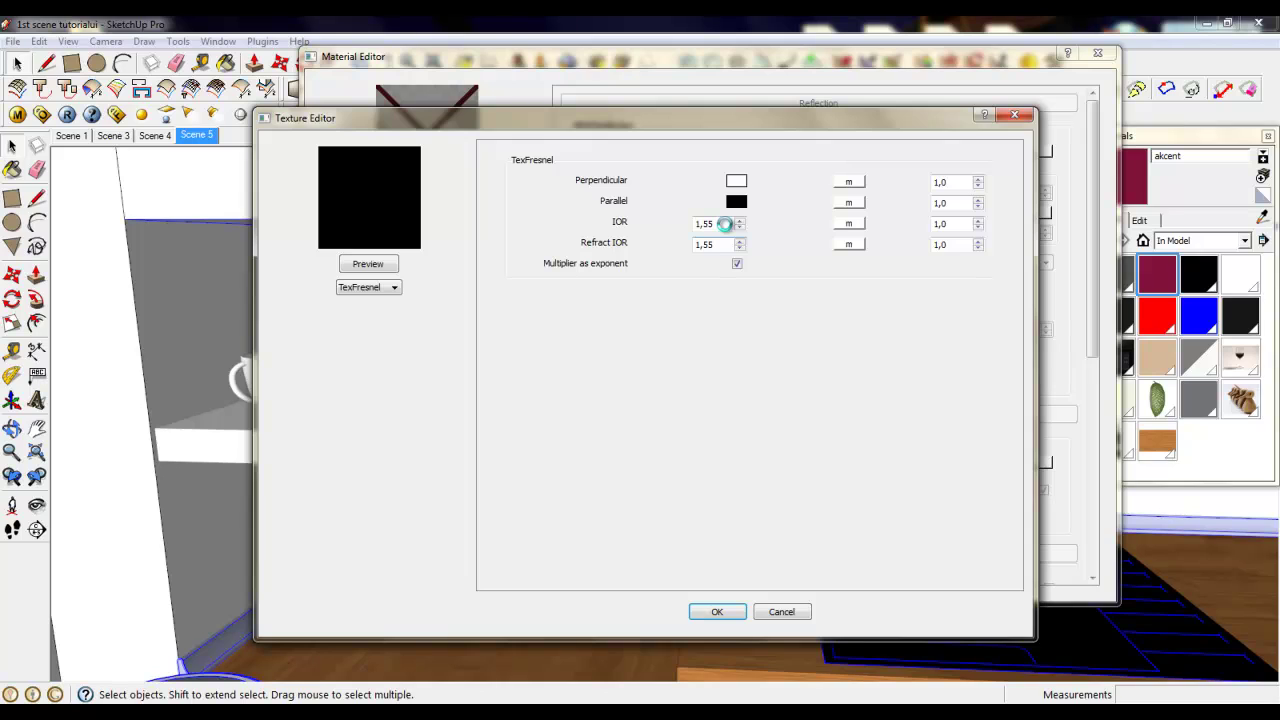
double_click(723, 223)
left_click(727, 610)
Set akcent's reflection color to light grey with value 235 and its filter color to value 244.
left_click(683, 152)
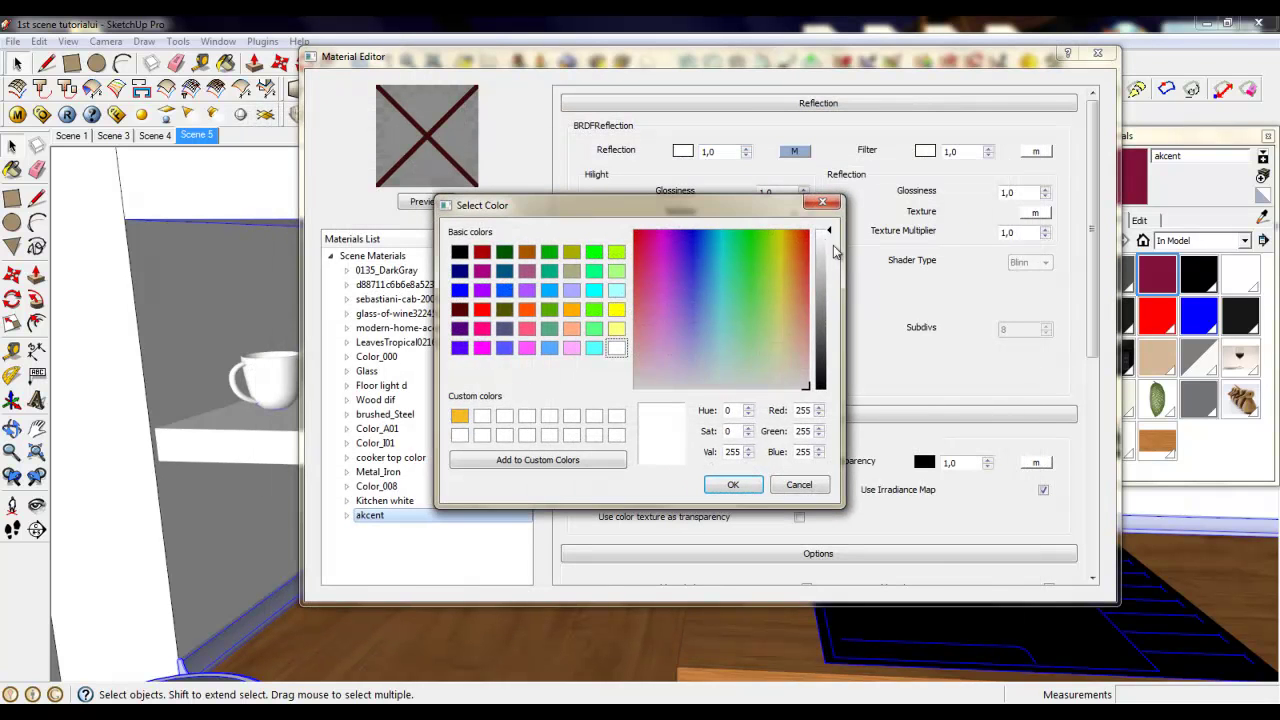
left_click_drag(828, 235, 831, 250)
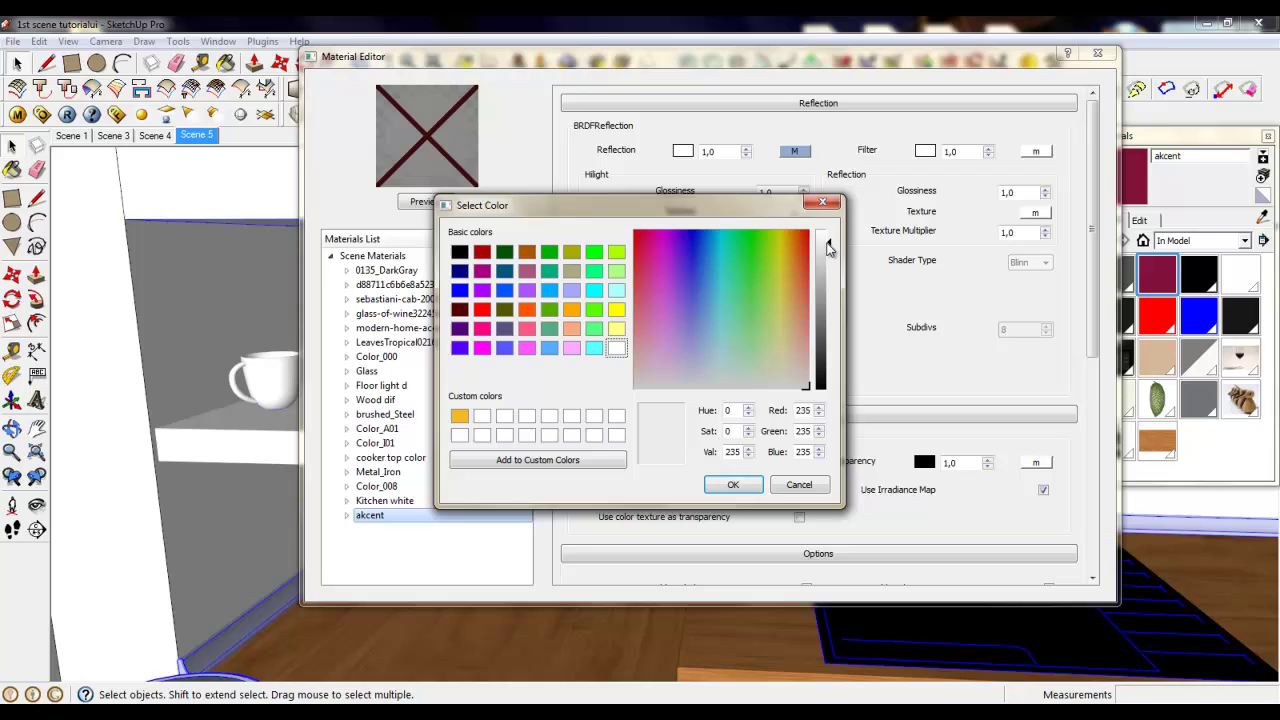
left_click(733, 484)
left_click(925, 151)
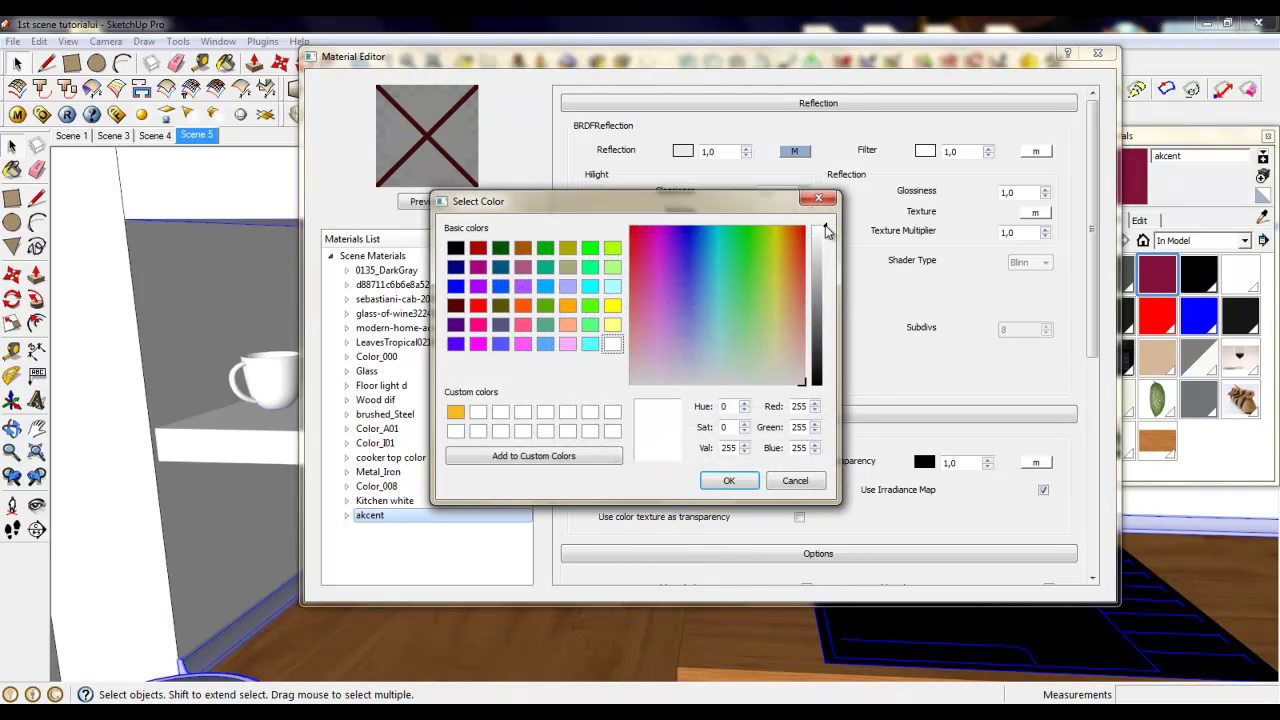
mouse_move(825, 227)
left_mouse_down()
mouse_move(827, 247)
mouse_move(825, 233)
left_mouse_up()
left_click(731, 479)
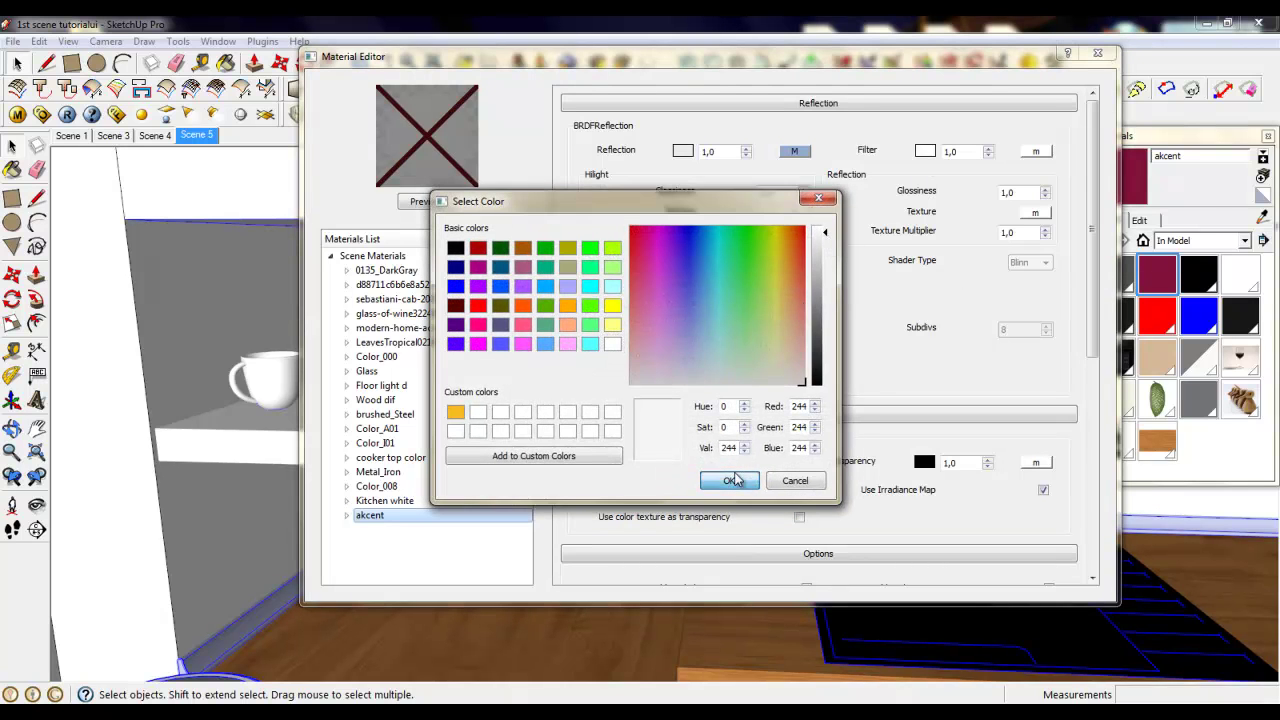
left_click(1098, 53)
Examine the Kitchen white material's glossiness, shader type and diffuse color without keeping any color change.
left_click(1117, 403)
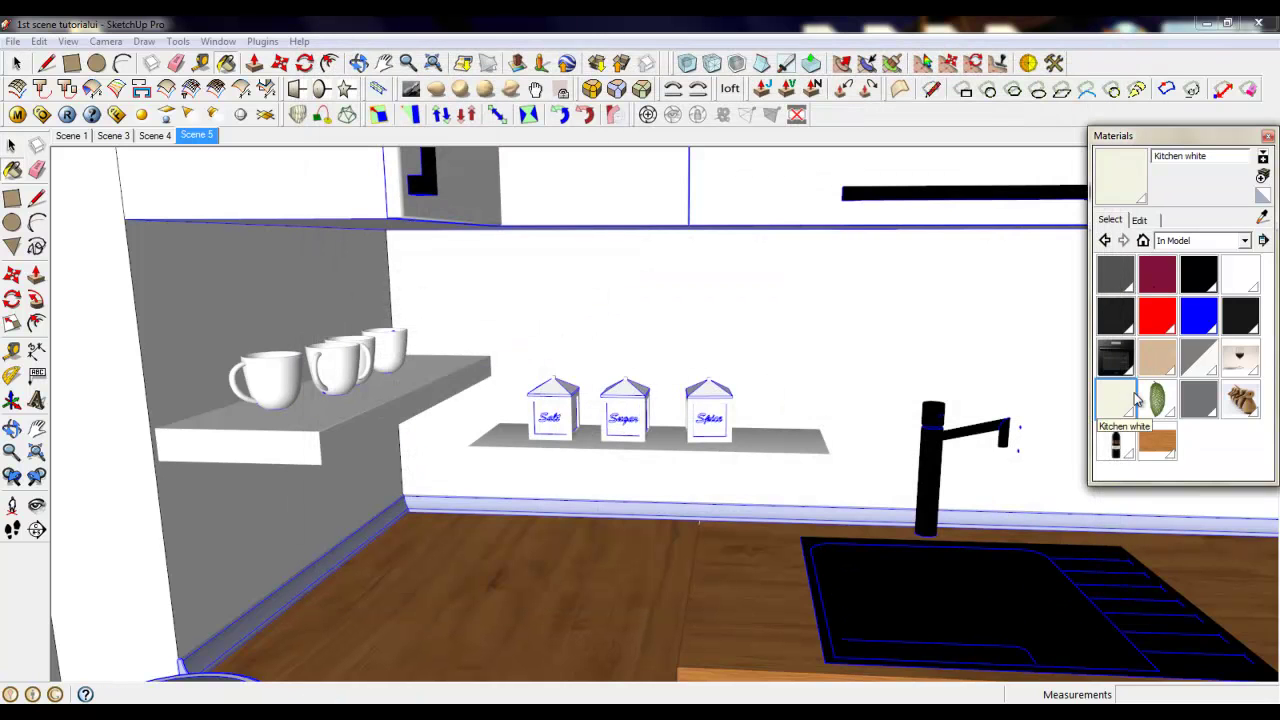
left_click(17, 114)
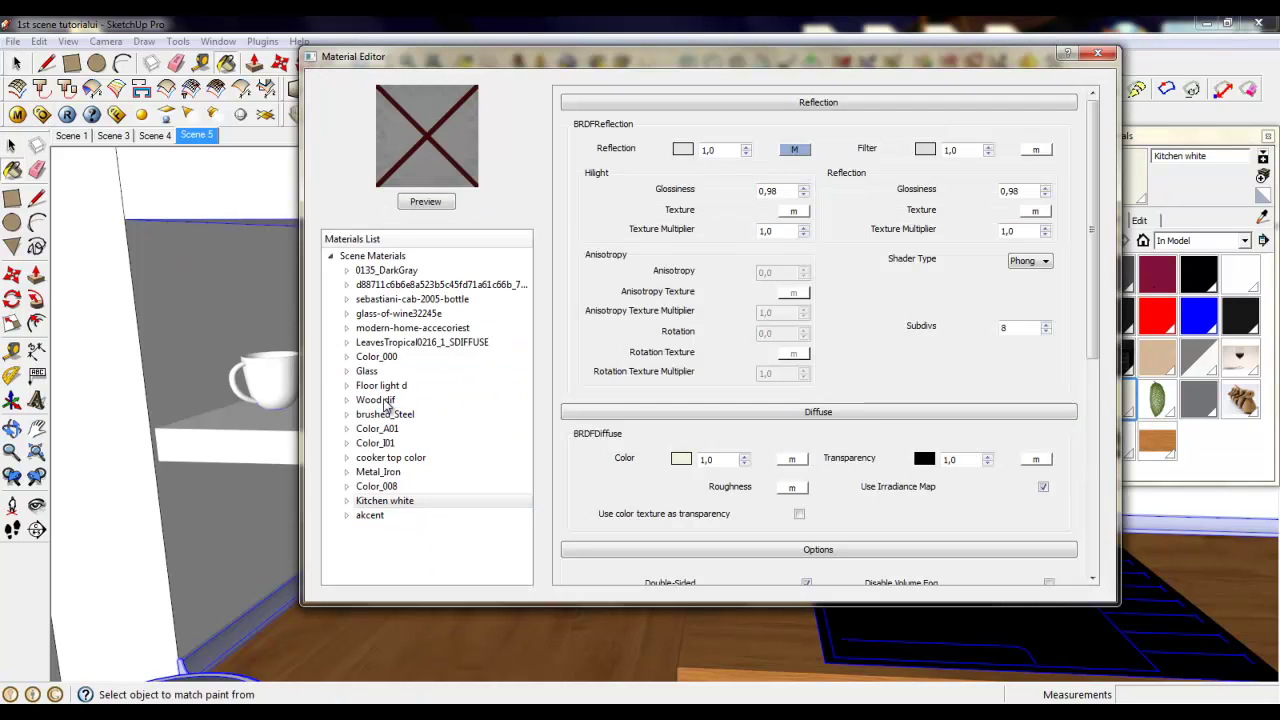
left_click(382, 501)
left_click(681, 459)
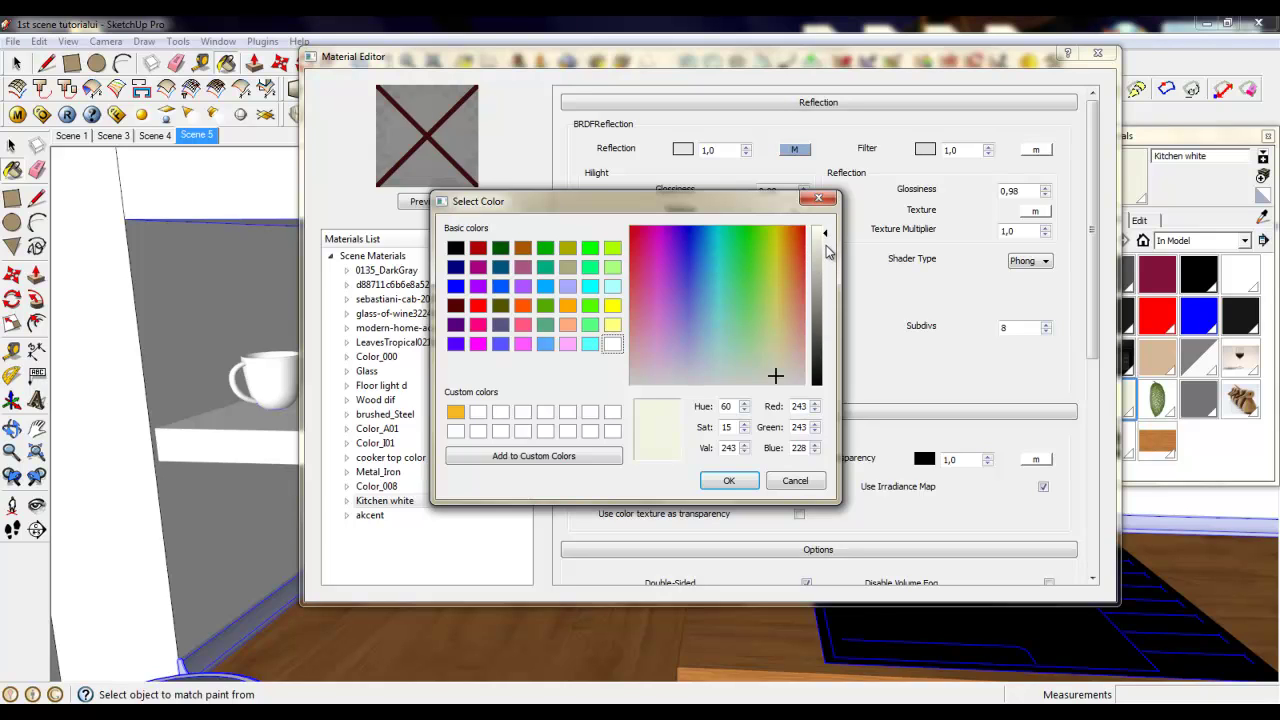
left_click_drag(826, 245, 836, 365)
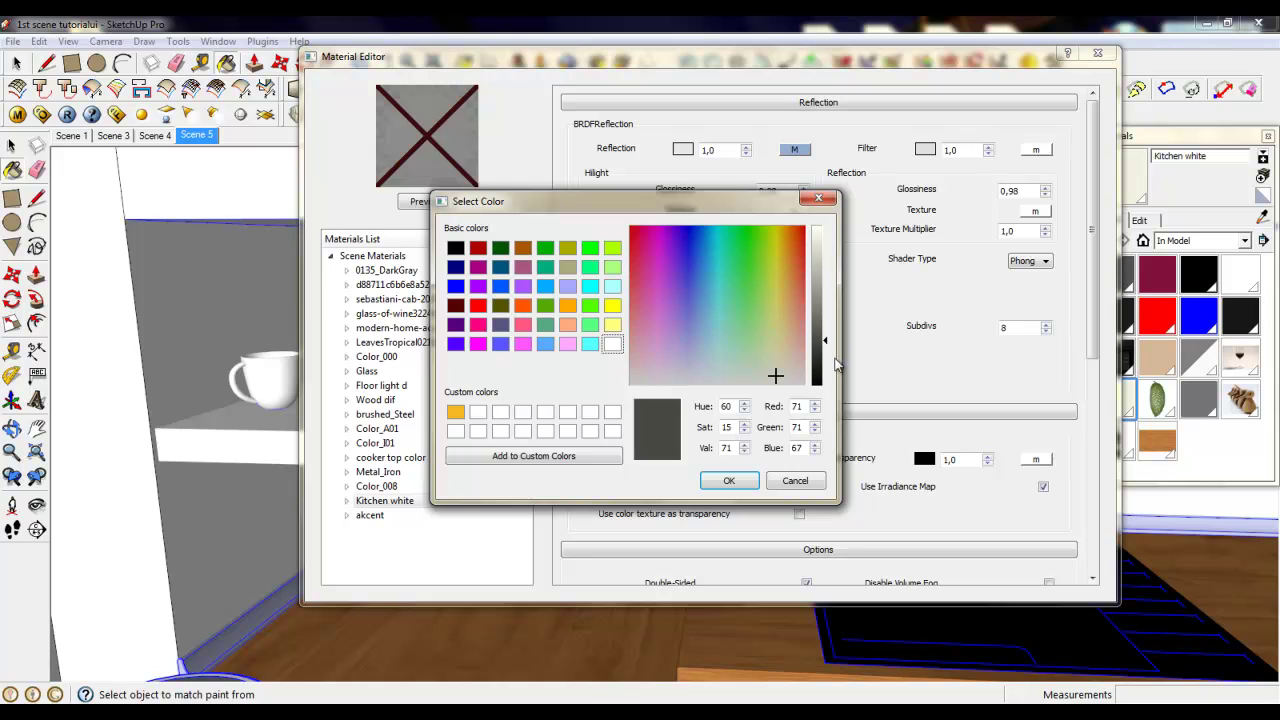
left_click(791, 481)
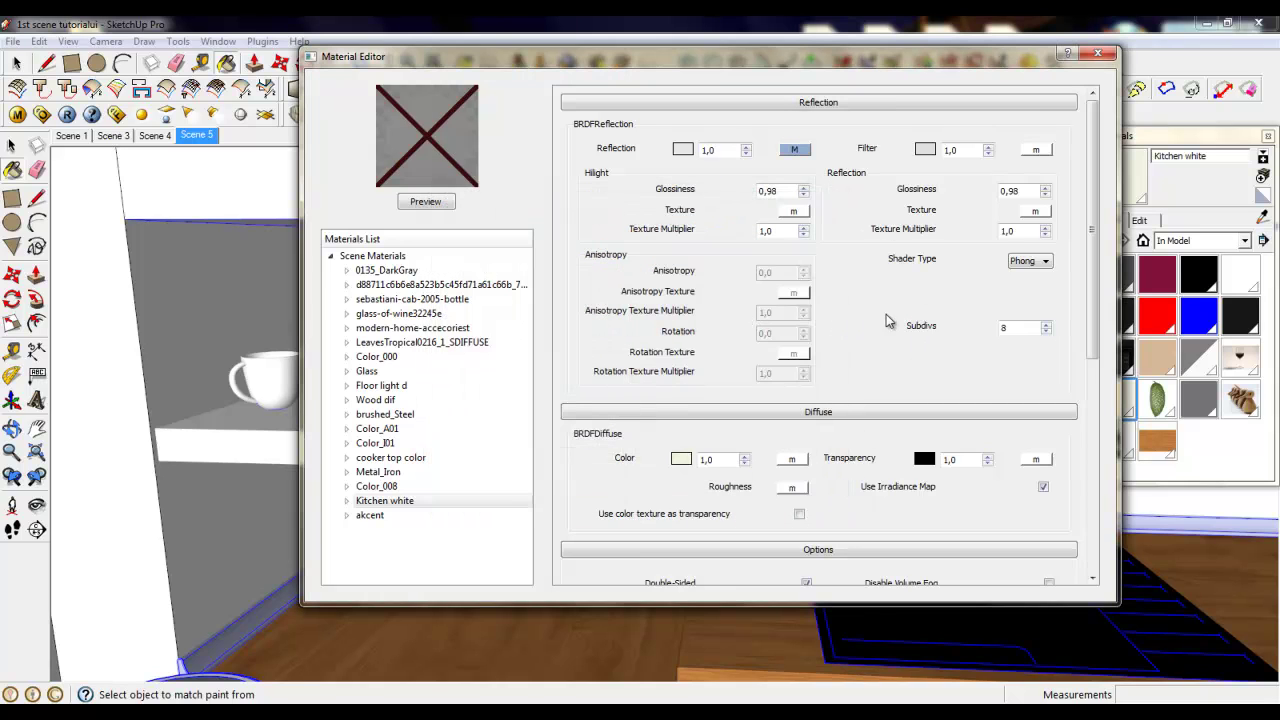
left_click(1100, 55)
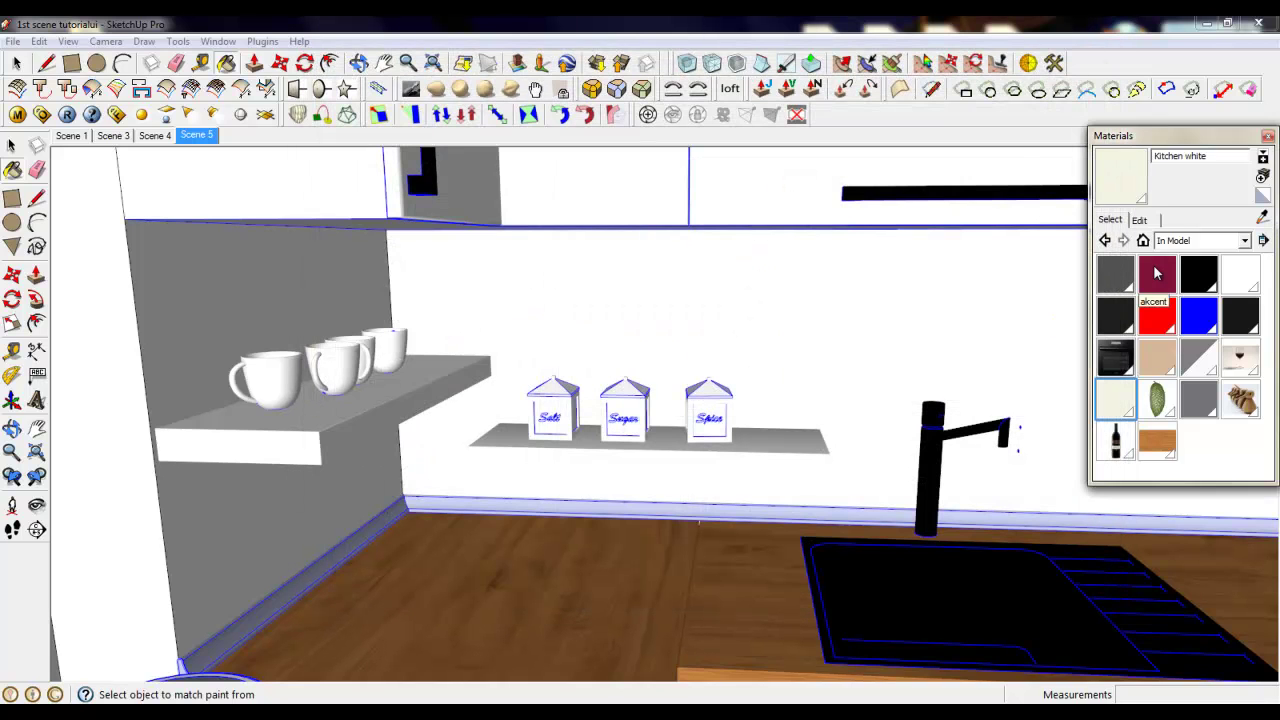
Set akcent's highlight and reflection glossiness to 0,98 and its shader type to Phong.
left_click(1156, 273)
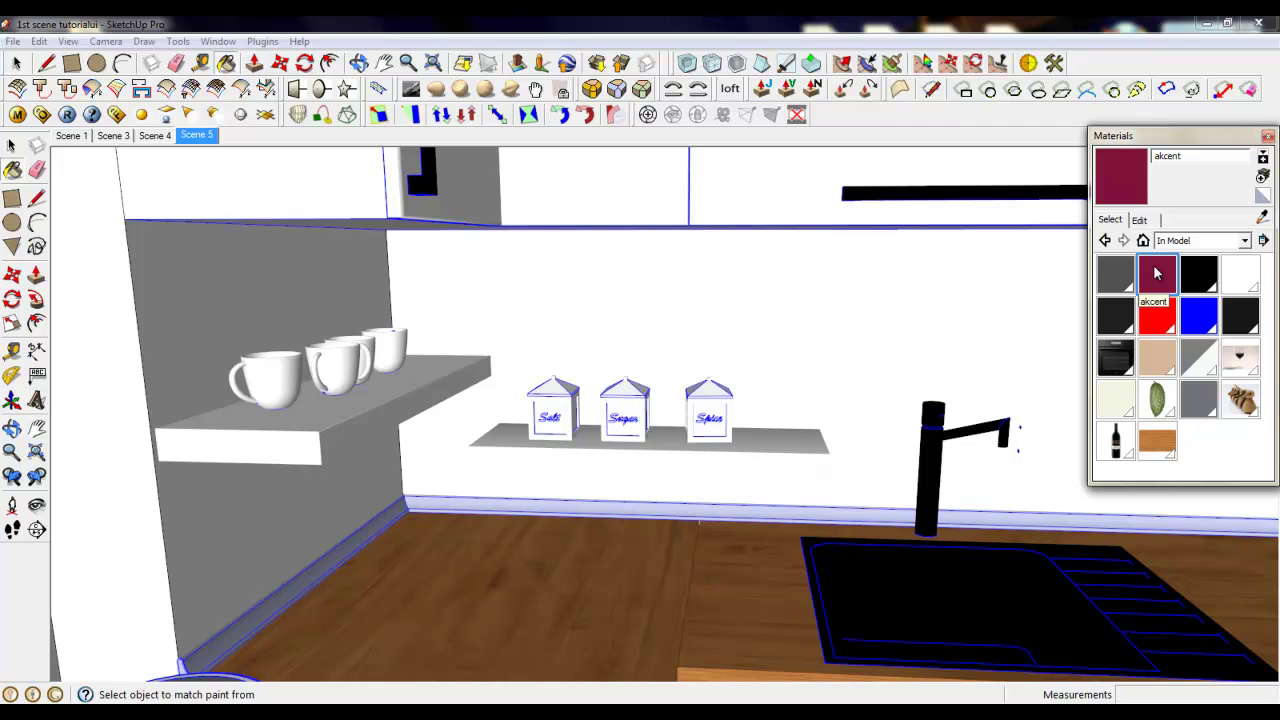
left_click(17, 113)
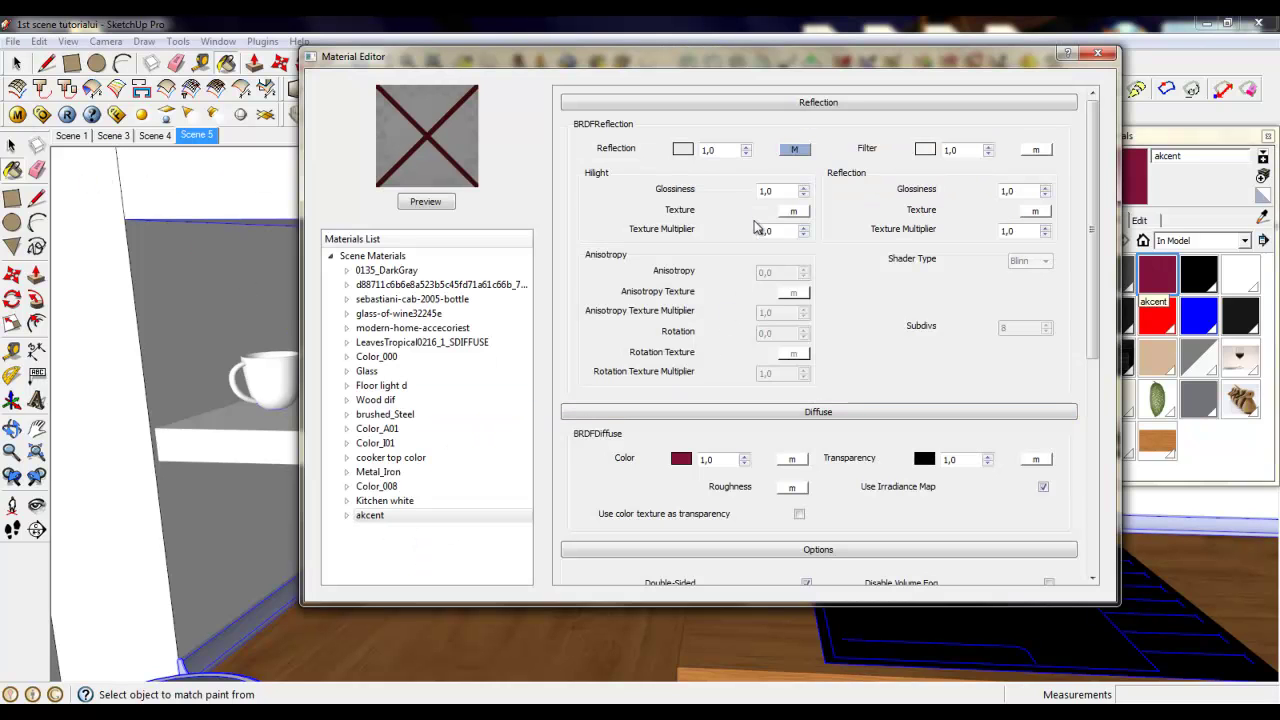
double_click(765, 191)
type("0,")
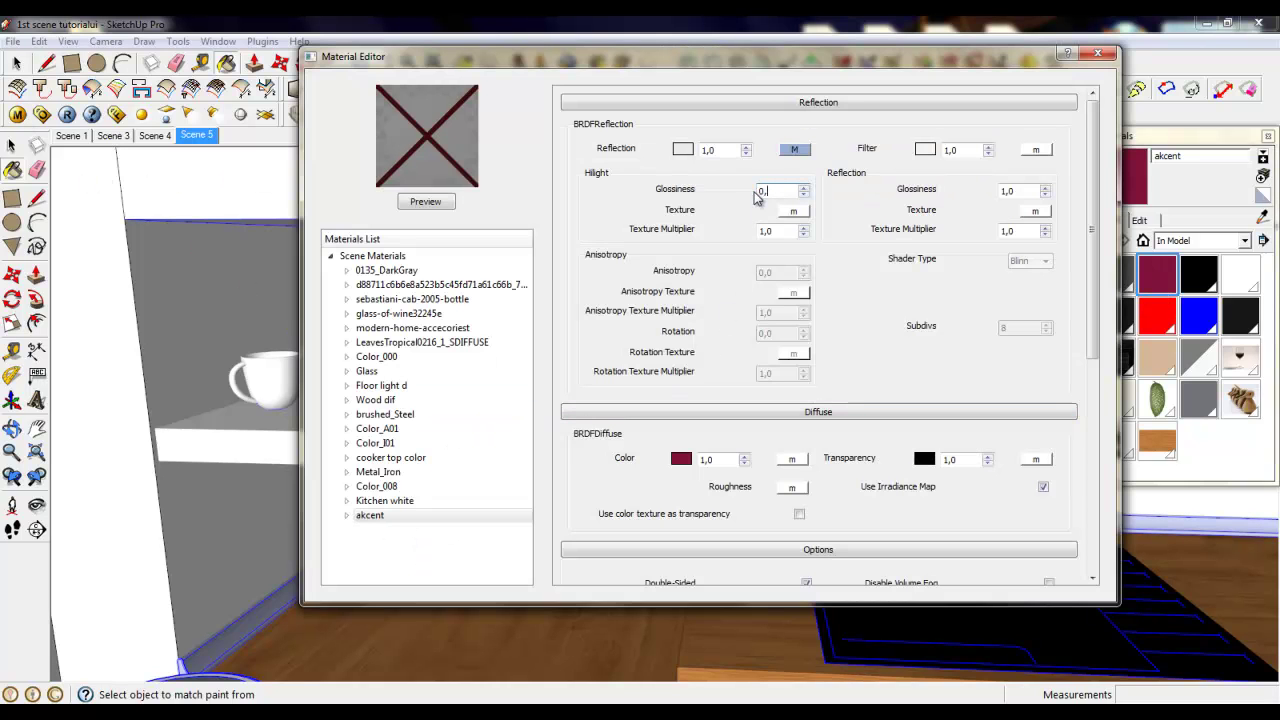
type("98")
double_click(1019, 190)
type("0,98")
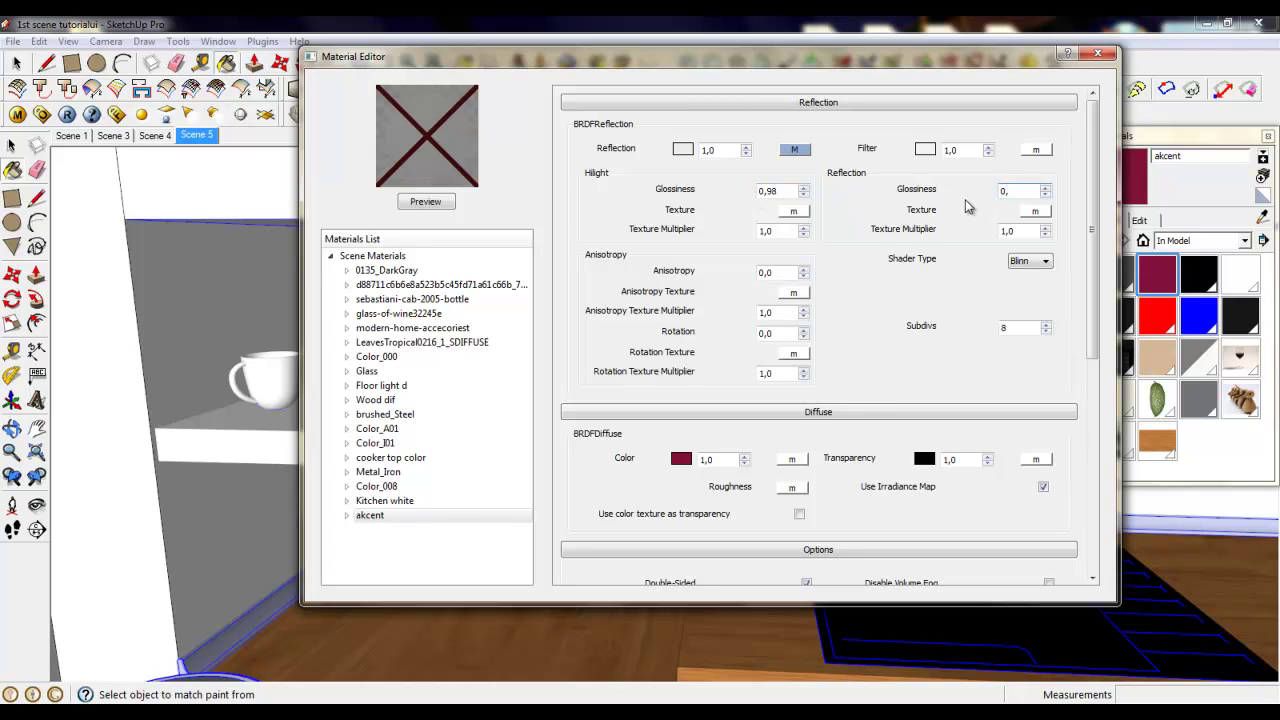
left_click(1030, 261)
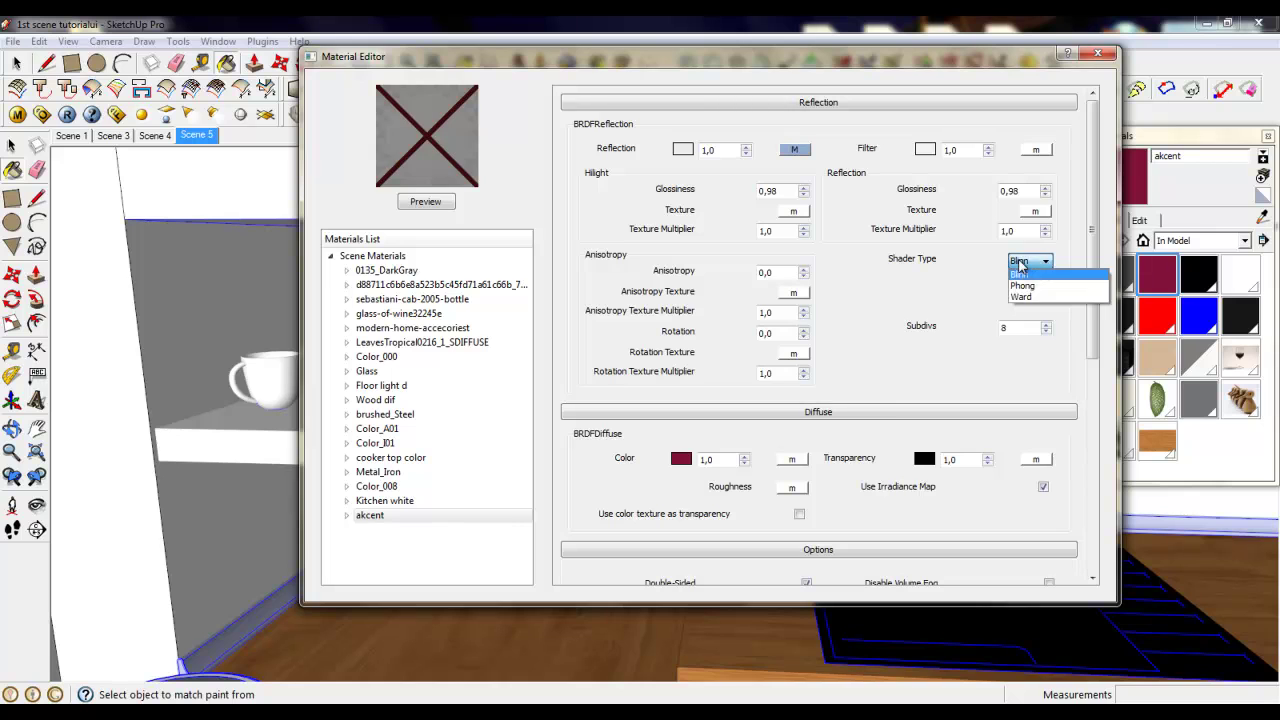
left_click(1033, 289)
left_click(1098, 53)
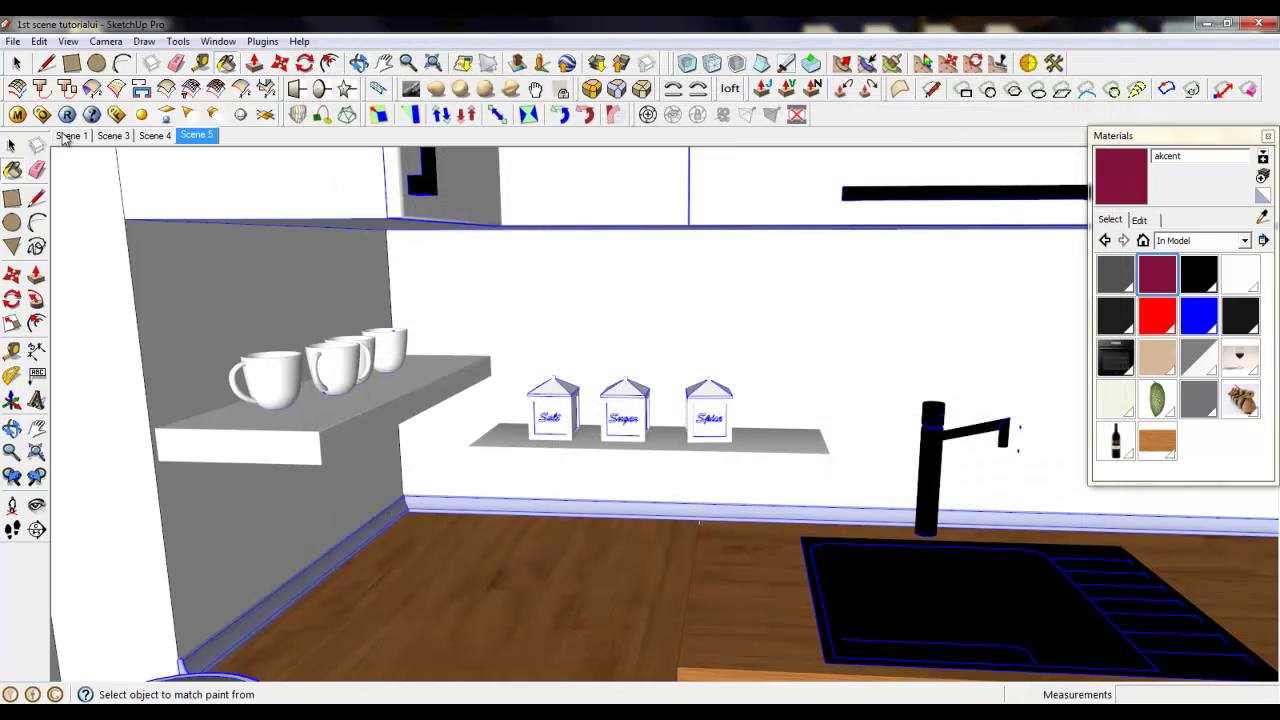
Open the mug component on the side shelf, select all its geometry and paint it with the akcent material.
double_click(294, 363)
double_click(294, 363)
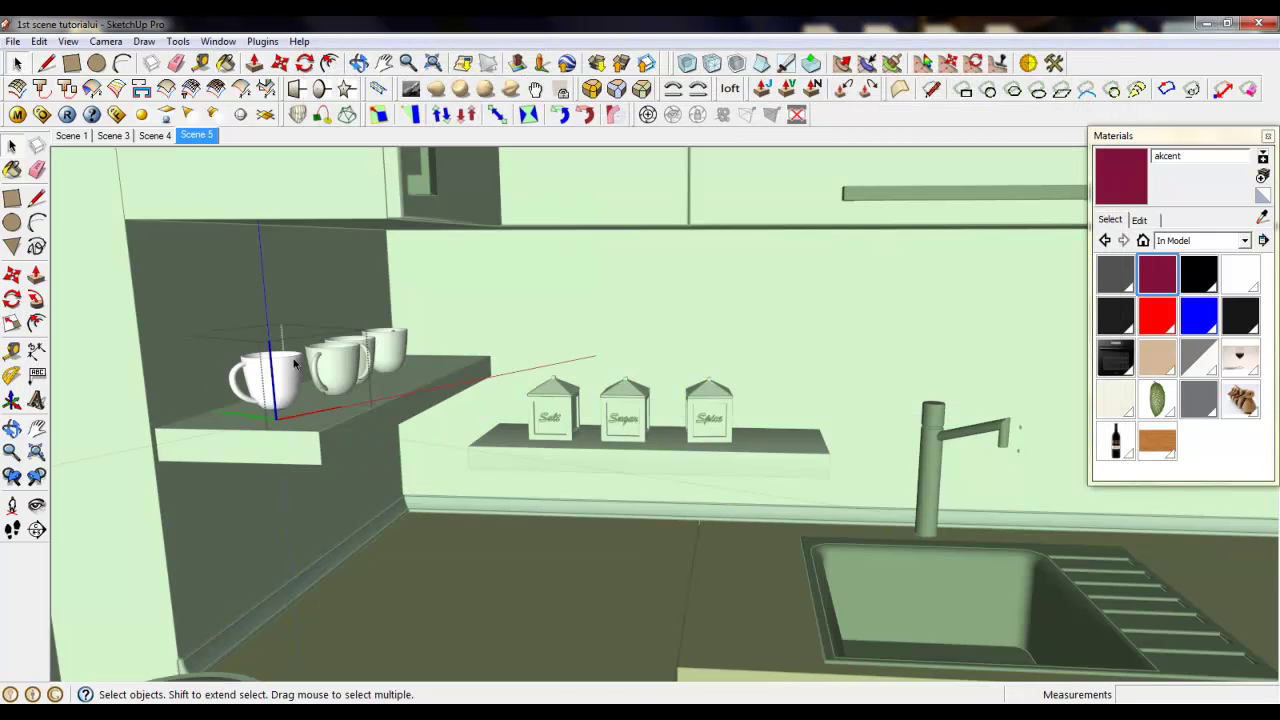
double_click(295, 362)
left_click(295, 362)
scroll(188, 366, "up", 3)
left_click_drag(213, 264, 530, 568)
left_click(1157, 274)
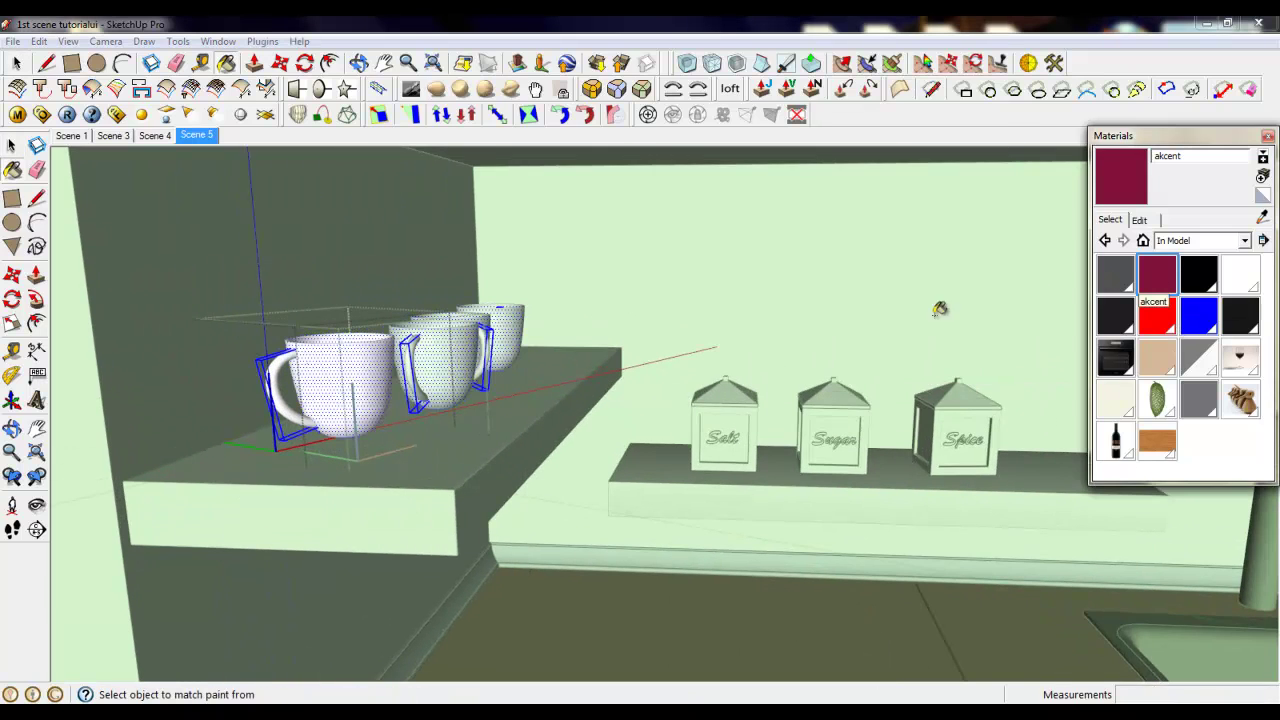
left_click(325, 370)
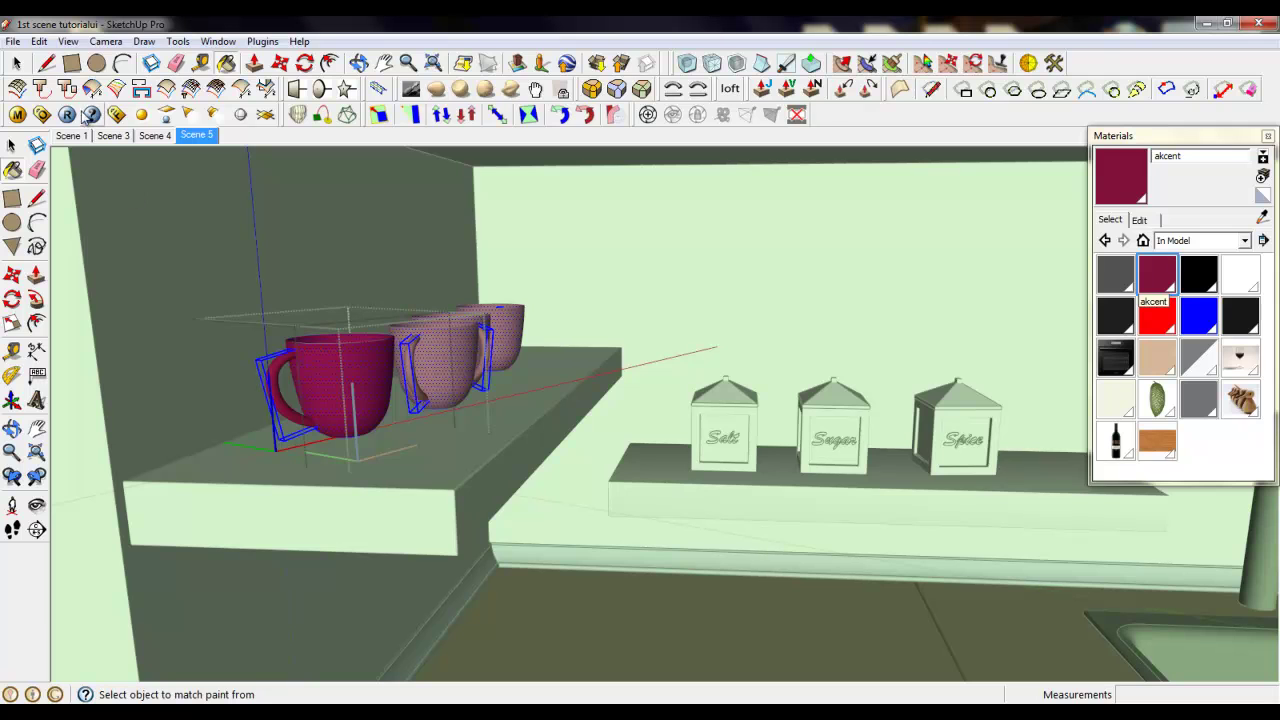
Close the nested mug components to return to the kitchen group.
left_click(12, 146)
right_click(213, 236)
left_click(213, 236)
scroll(422, 274, "down", 4)
right_click(405, 238)
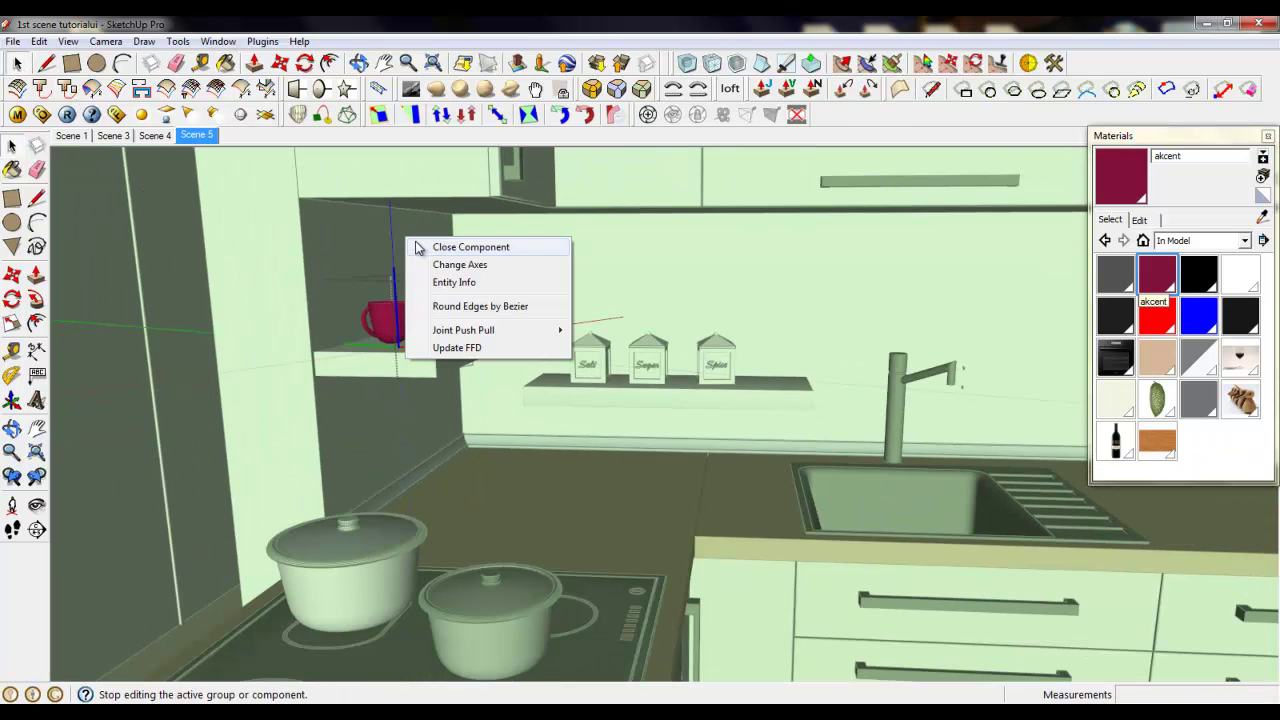
left_click(416, 247)
scroll(457, 276, "down", 4)
scroll(538, 306, "down", 3)
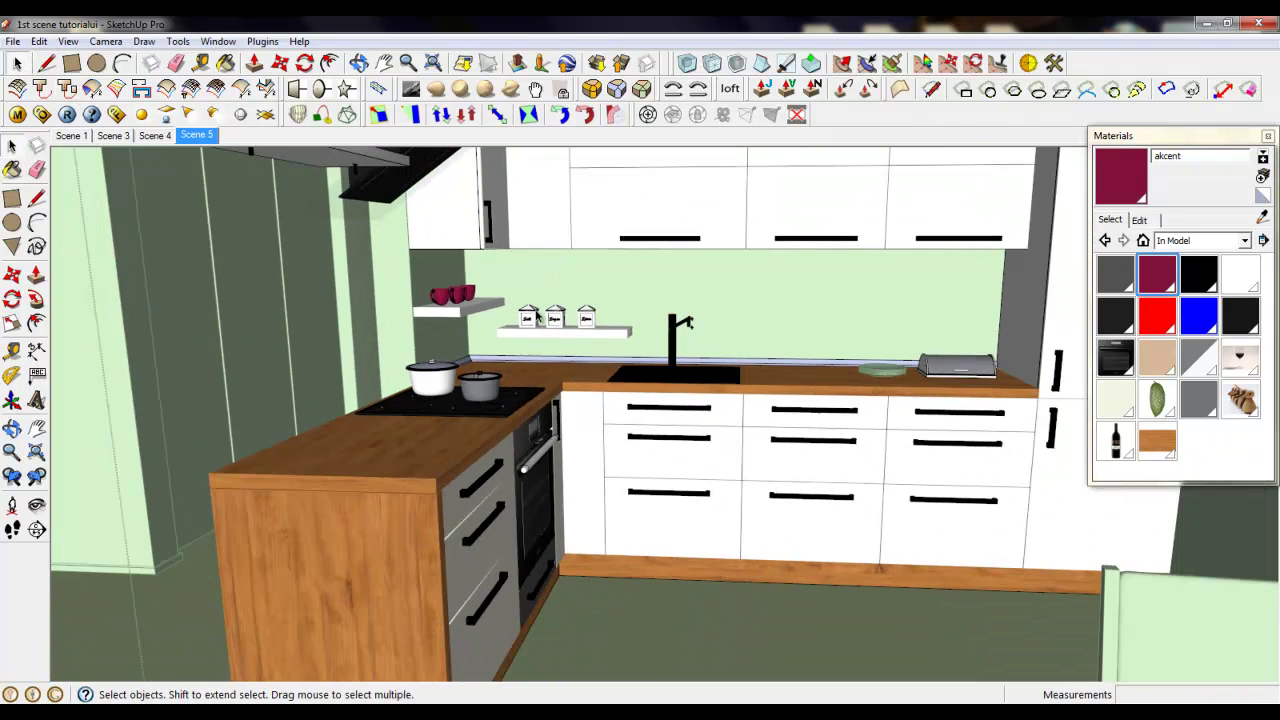
scroll(507, 437, "down", 1)
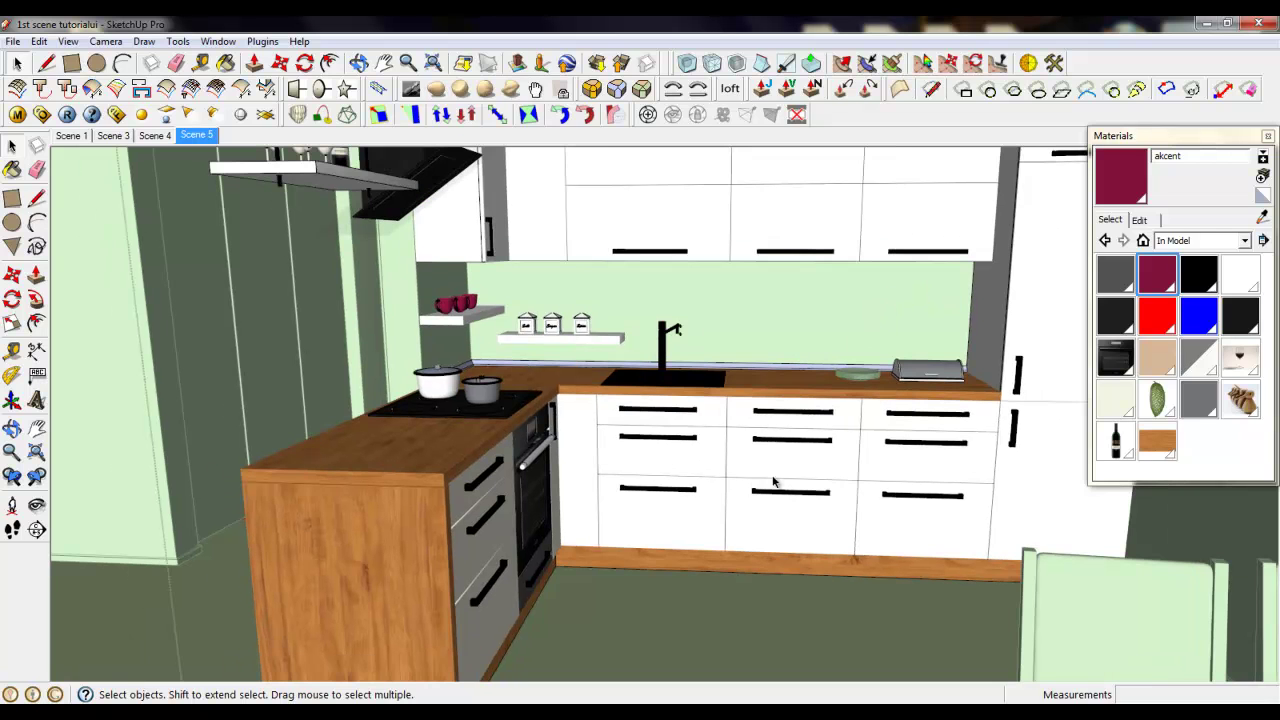
Close the kitchen group and the group enclosing it.
middle_click_drag(764, 500, 694, 517)
right_click(727, 577)
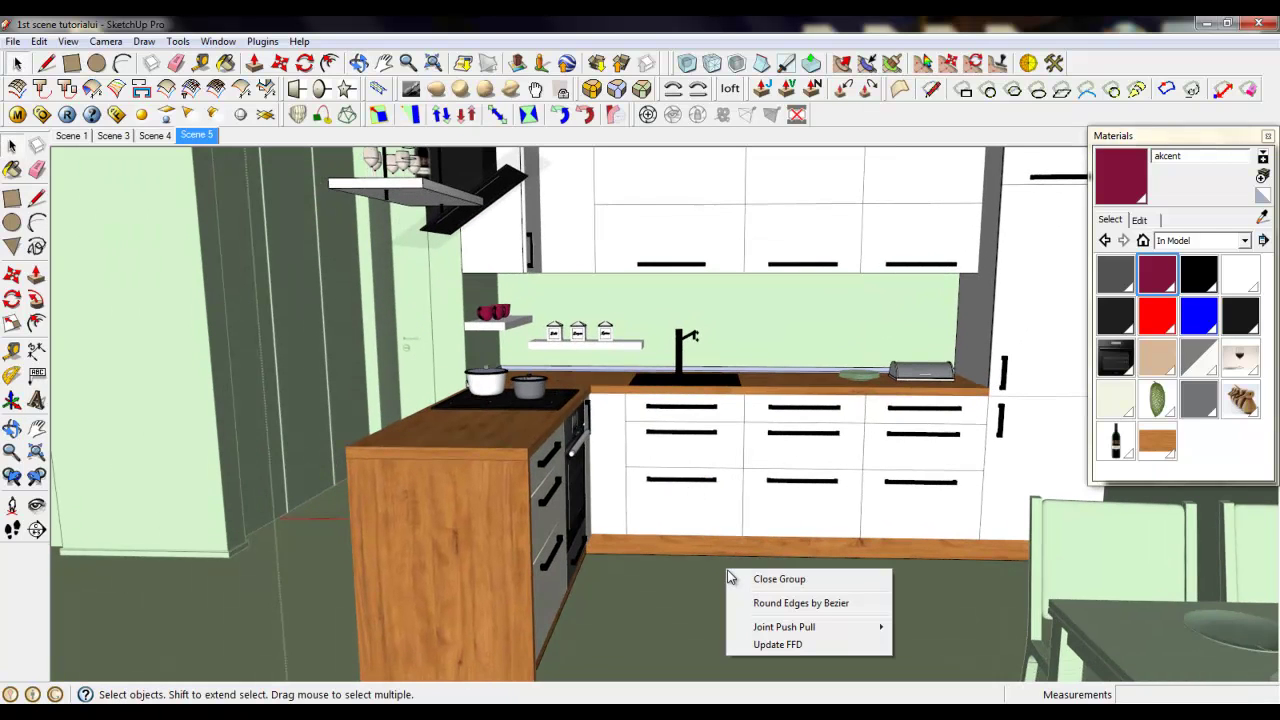
left_click(734, 580)
scroll(661, 596, "down", 2)
right_click(669, 572)
left_click(681, 580)
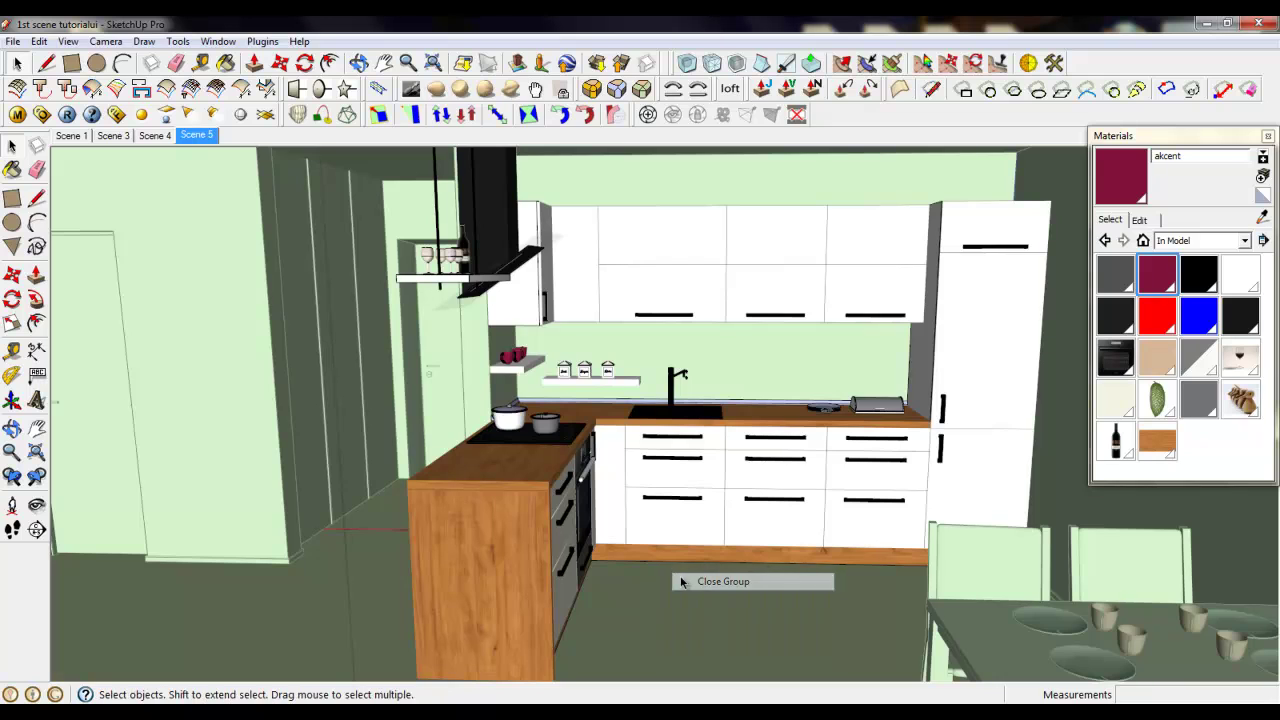
Select the wall behind the kitchen and examine its area between the worktop and the upper cabinets.
scroll(723, 360, "up", 4)
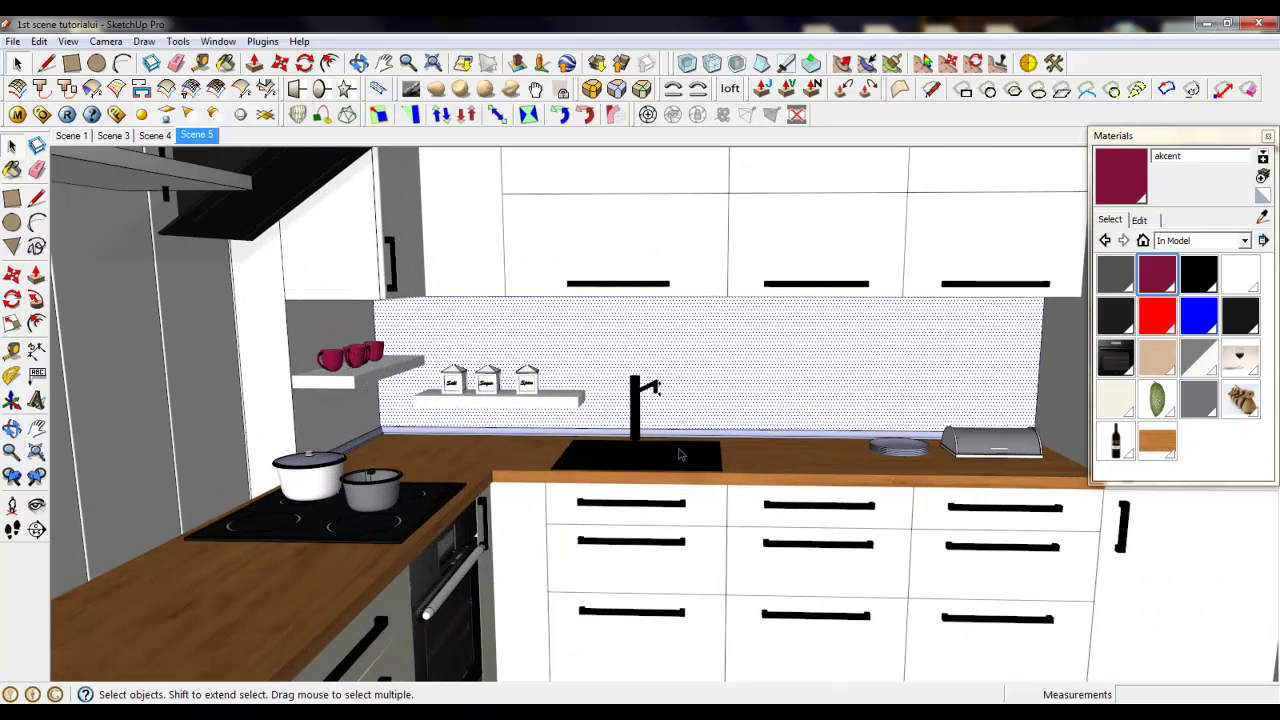
scroll(527, 444, "down", 2)
scroll(730, 425, "down", 2)
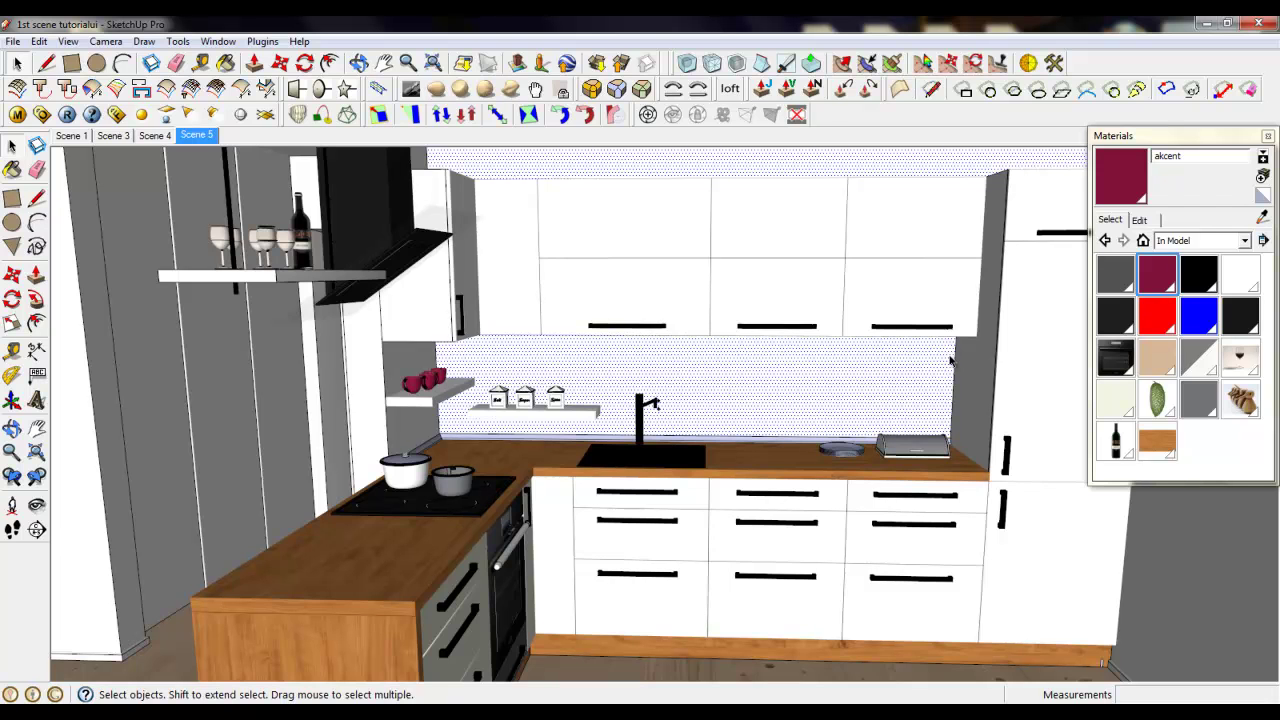
scroll(665, 360, "up", 3)
middle_click_drag(537, 381, 520, 337)
scroll(662, 509, "down", 3)
middle_click_drag(664, 510, 806, 531)
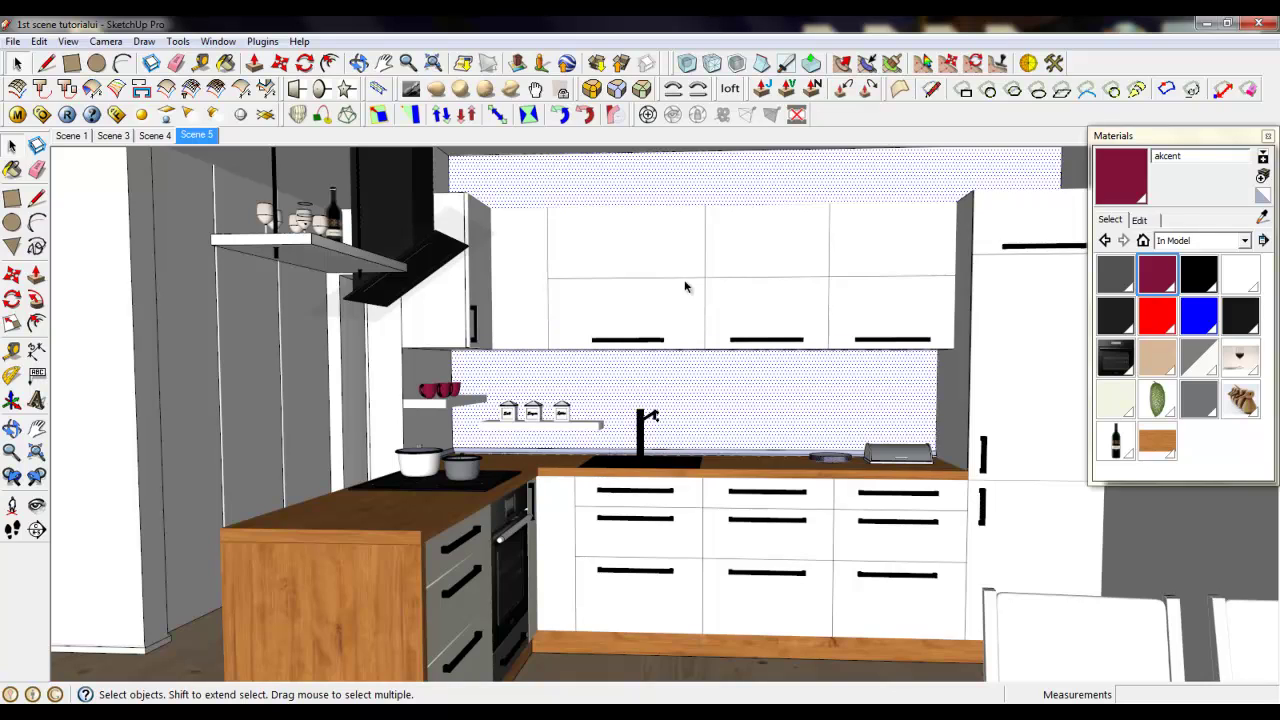
Draw a rectangle about 526 by 2584 mm on the wall between the worktop and the upper cabinets.
scroll(505, 361, "up", 10)
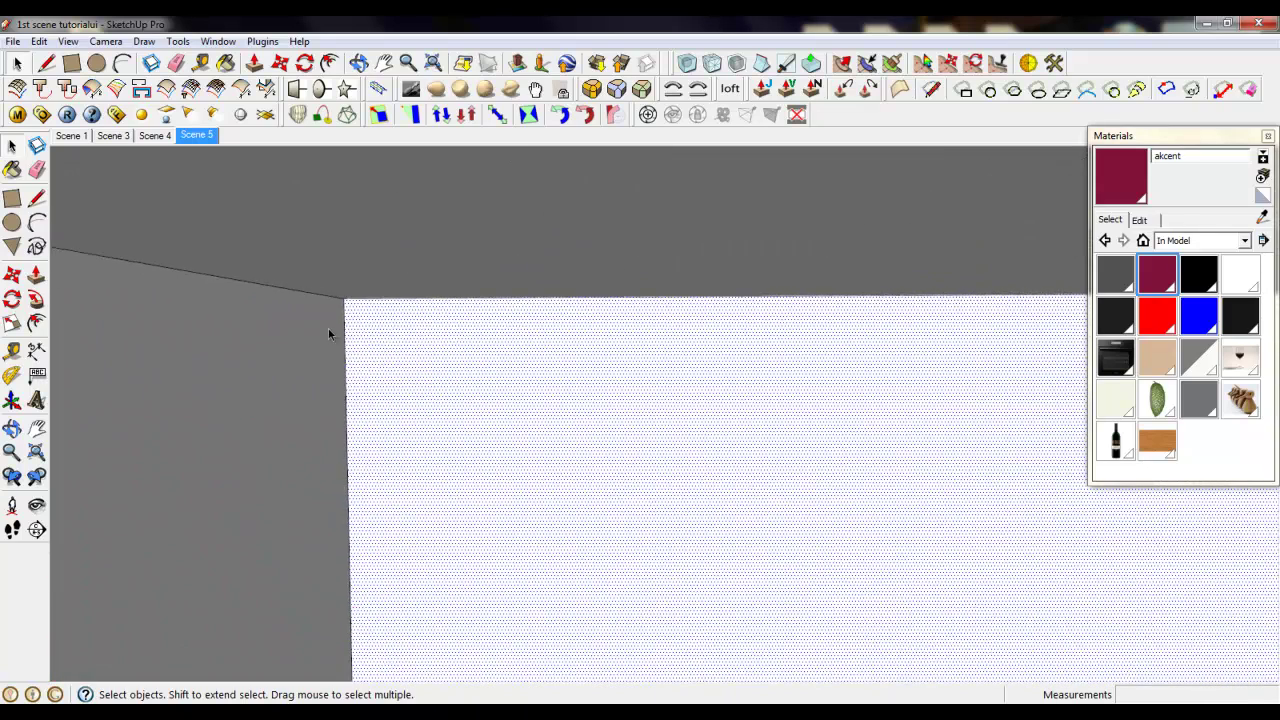
middle_click_drag(348, 318, 327, 273)
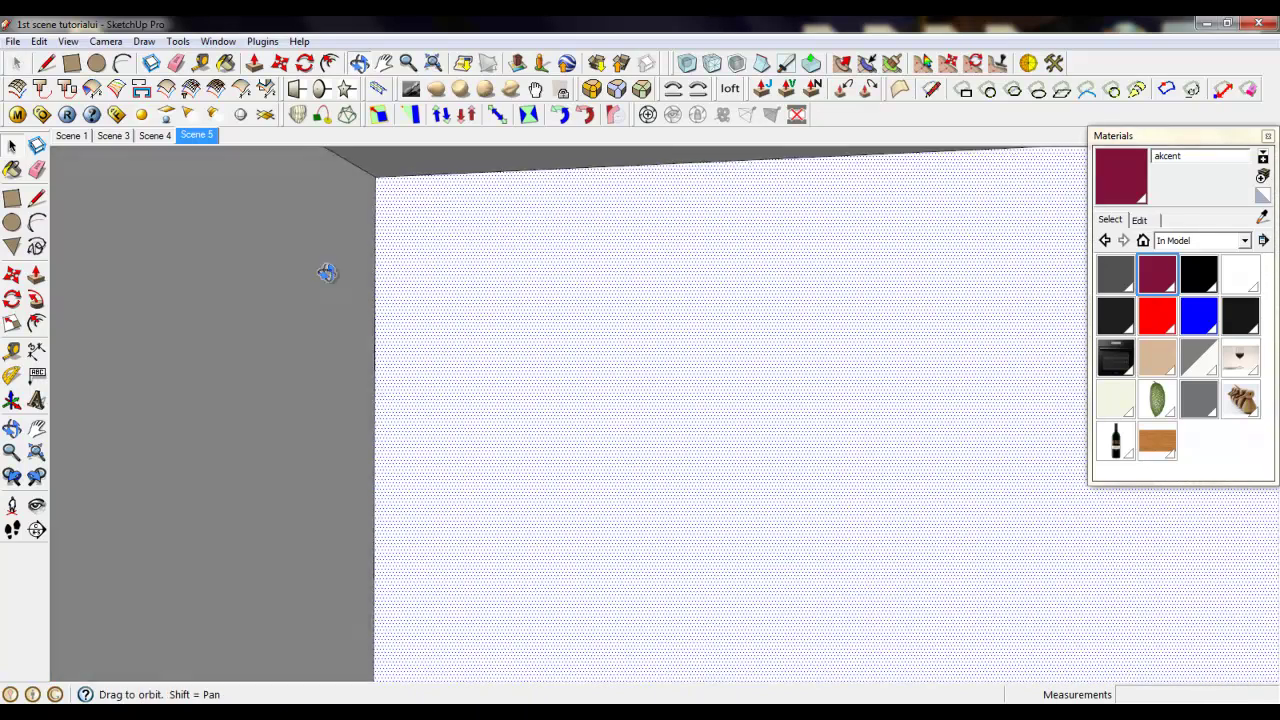
left_click(71, 62)
left_click(381, 190)
mouse_move(391, 262)
middle_mouse_down()
mouse_move(345, 310)
mouse_move(361, 332)
mouse_move(312, 236)
middle_mouse_up()
scroll(320, 230, "down", 10)
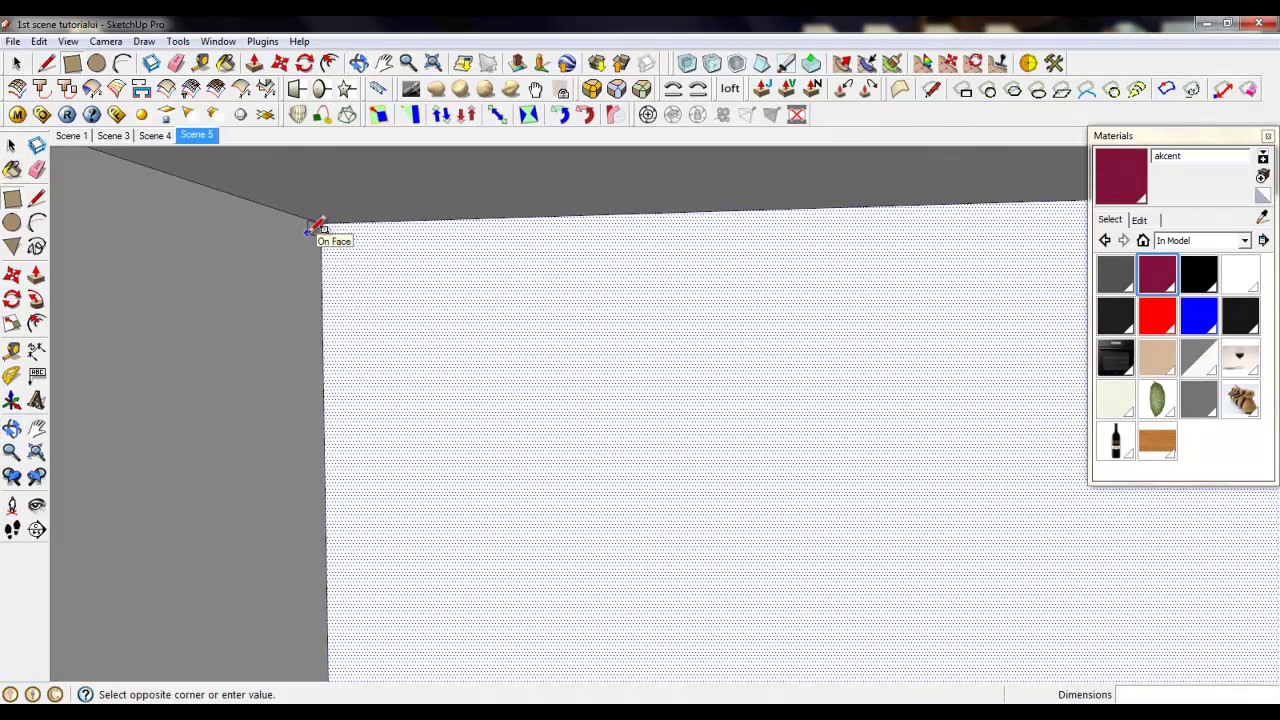
scroll(357, 248, "down", 5)
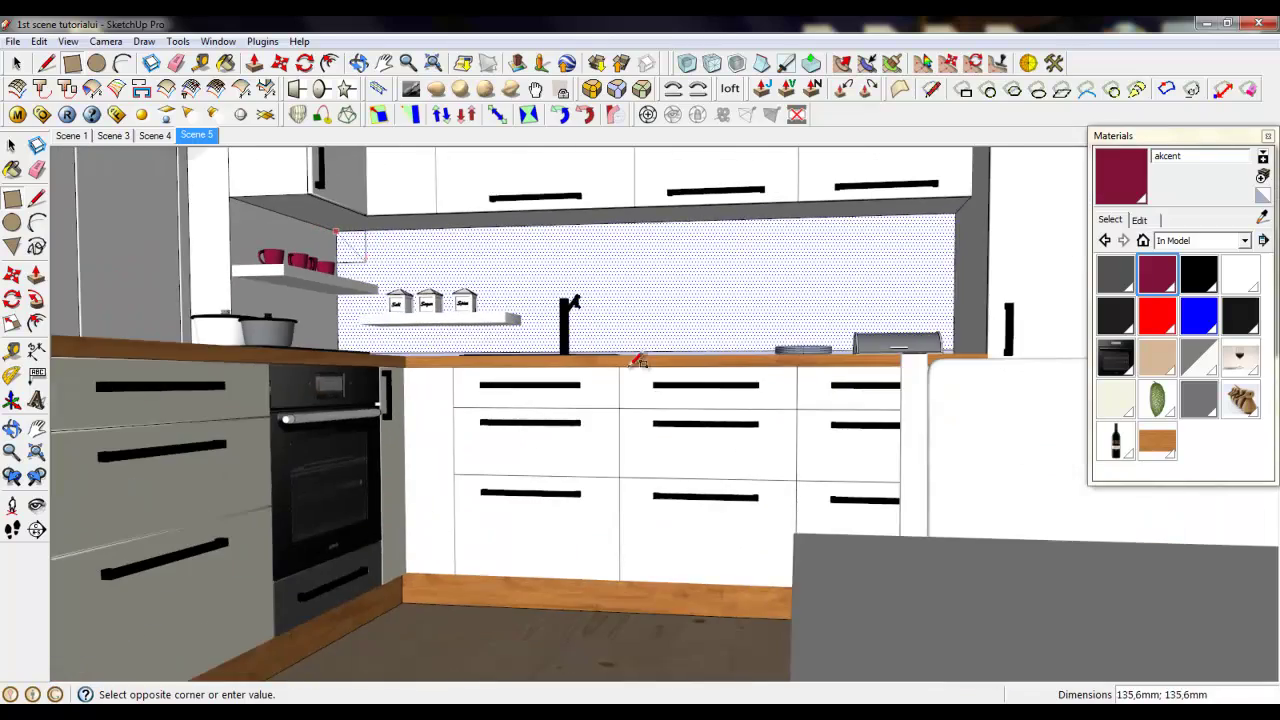
middle_click_drag(640, 360, 934, 449)
scroll(976, 372, "up", 10)
scroll(990, 370, "up", 8)
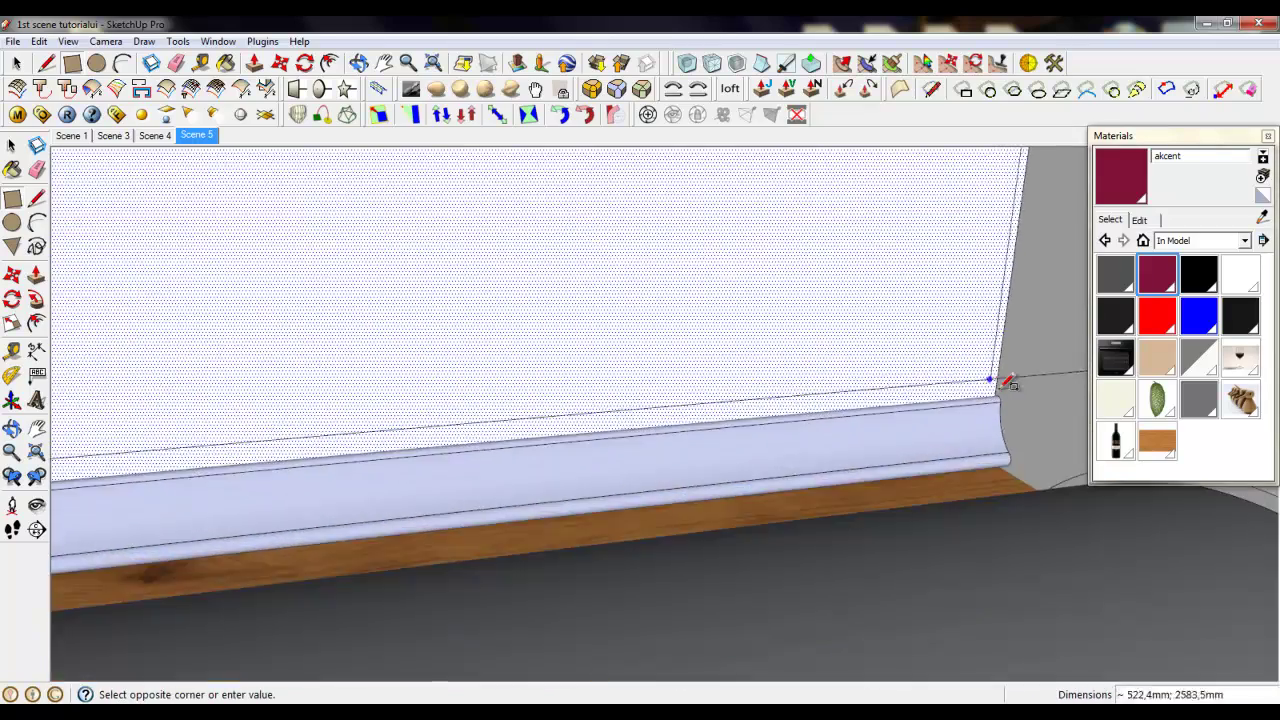
middle_click_drag(1006, 386, 971, 451)
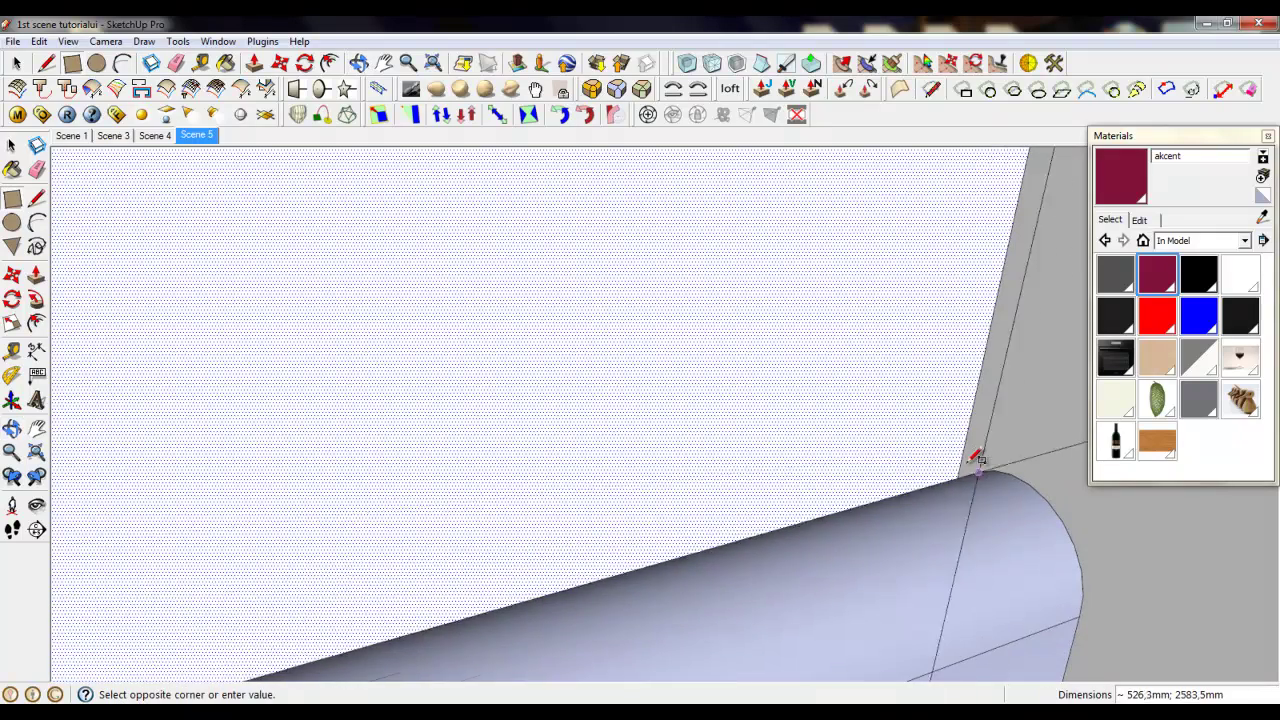
left_click(971, 450)
Select the new backsplash face and paint it with the Kitchen white material.
left_click(17, 63)
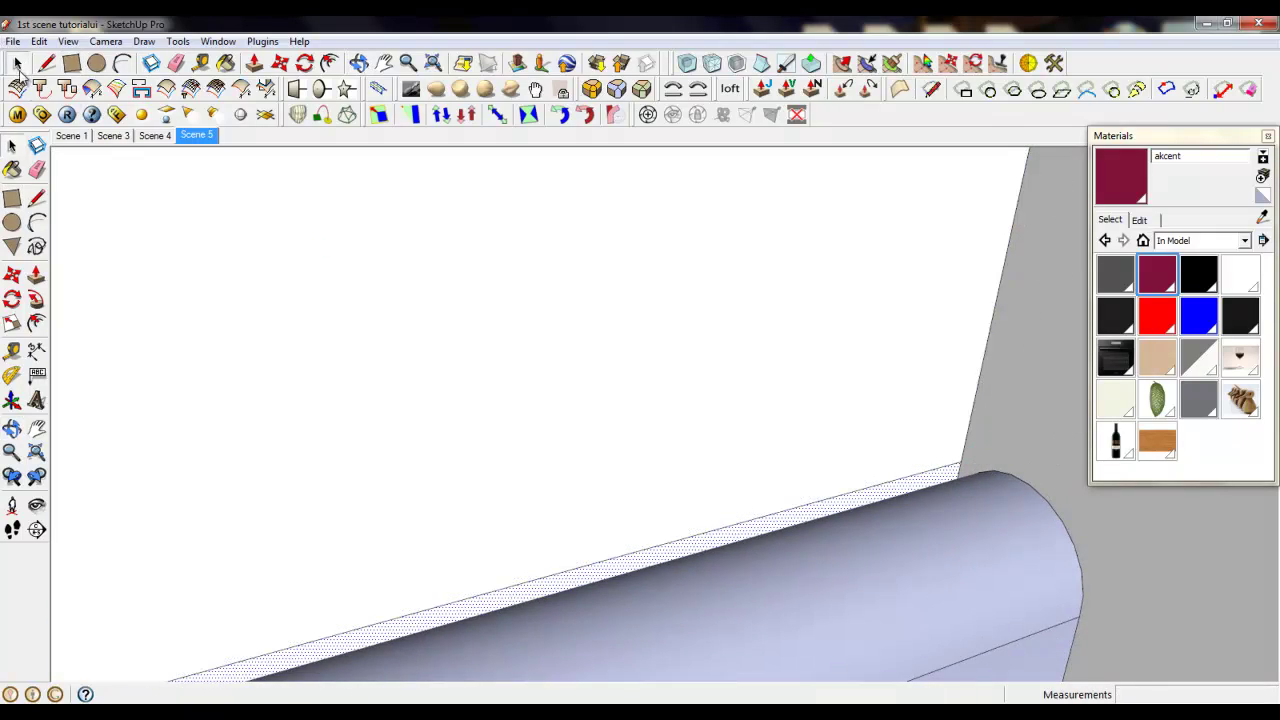
left_click(742, 368)
left_click(1117, 397)
left_click(1117, 397)
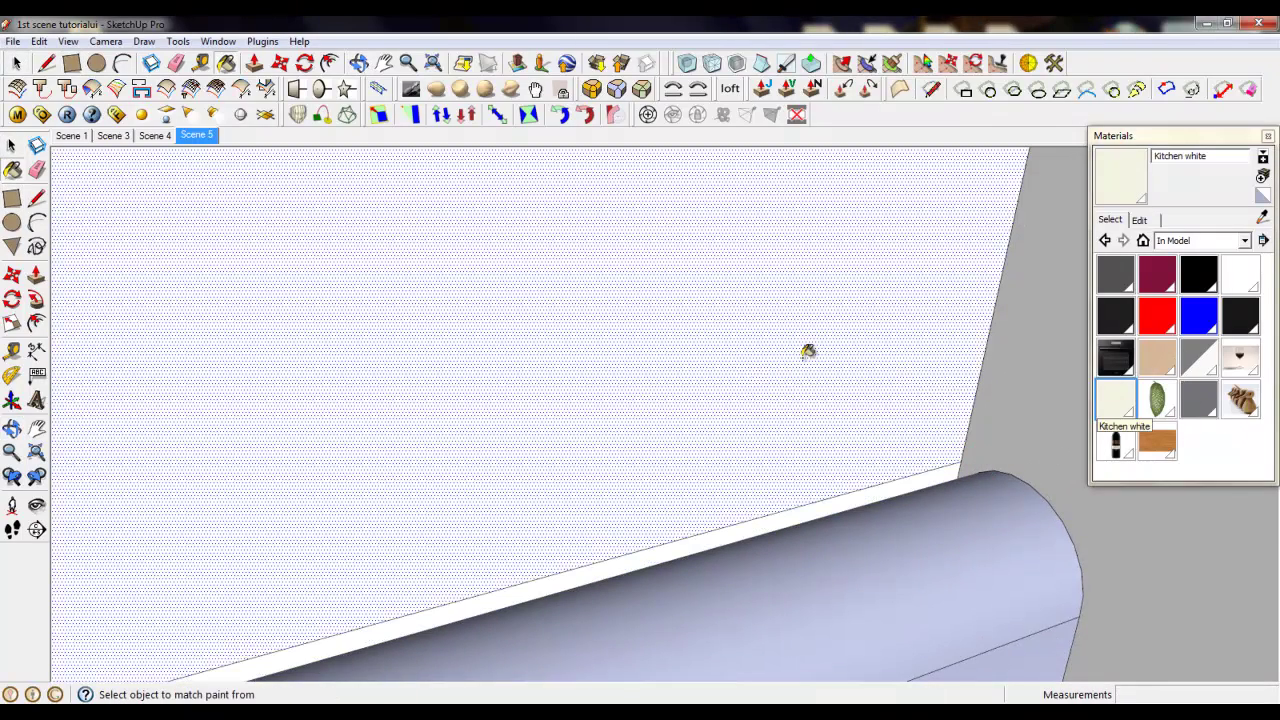
middle_click_drag(808, 351, 949, 365)
scroll(954, 374, "down", 4)
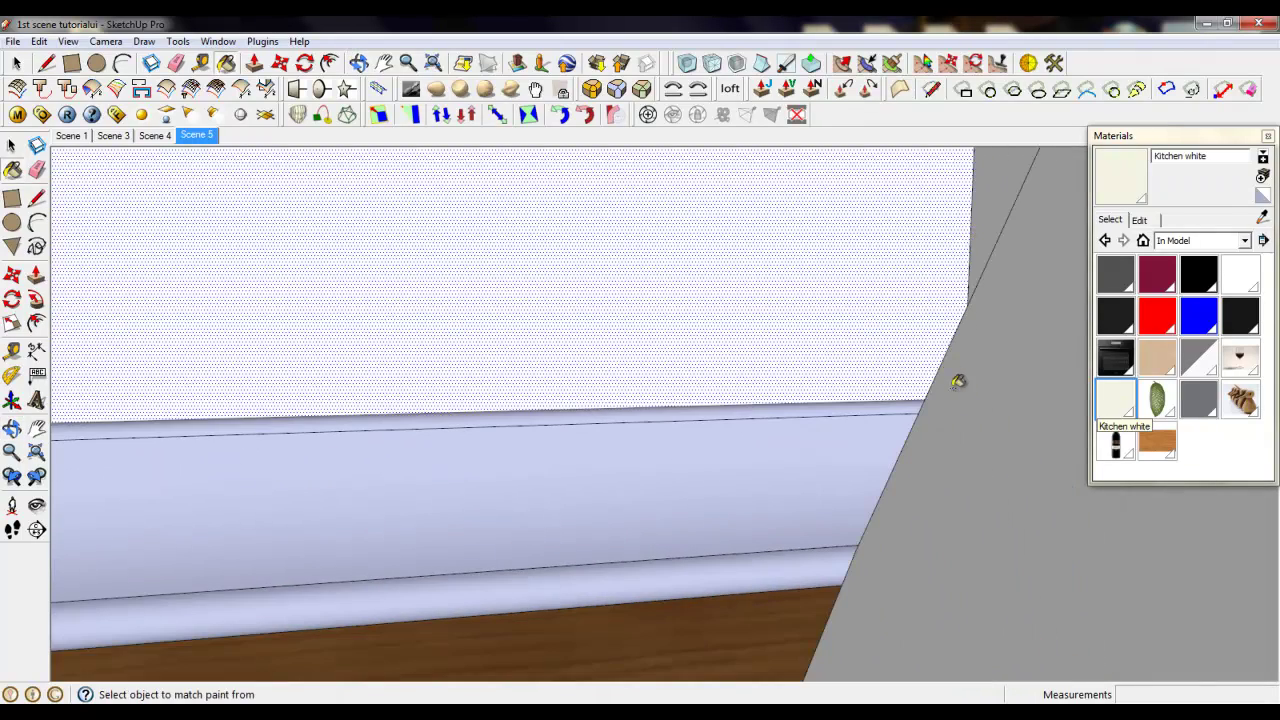
middle_click_drag(720, 471, 800, 490)
Examine the painted backsplash and the trim along the worktop within the whole kitchen, selecting the kitchen group and the backsplash face.
left_click(20, 67)
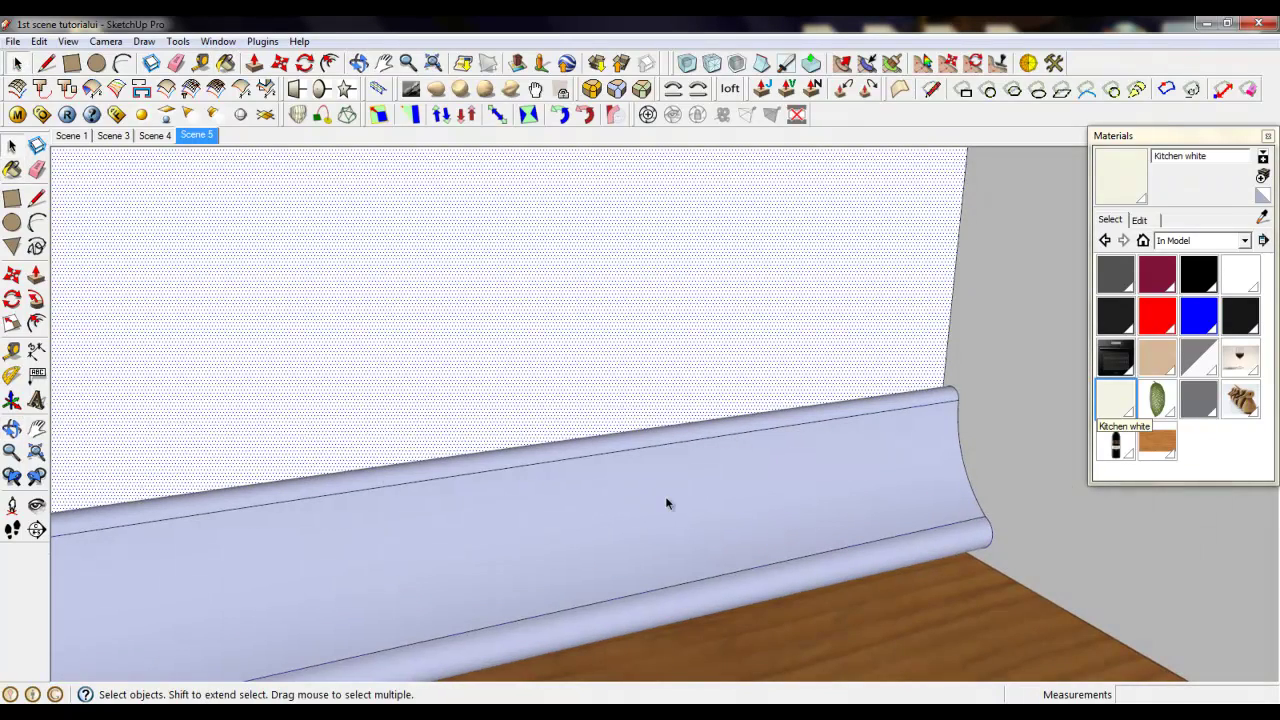
left_click(667, 499)
scroll(986, 541, "down", 5)
scroll(851, 387, "down", 4)
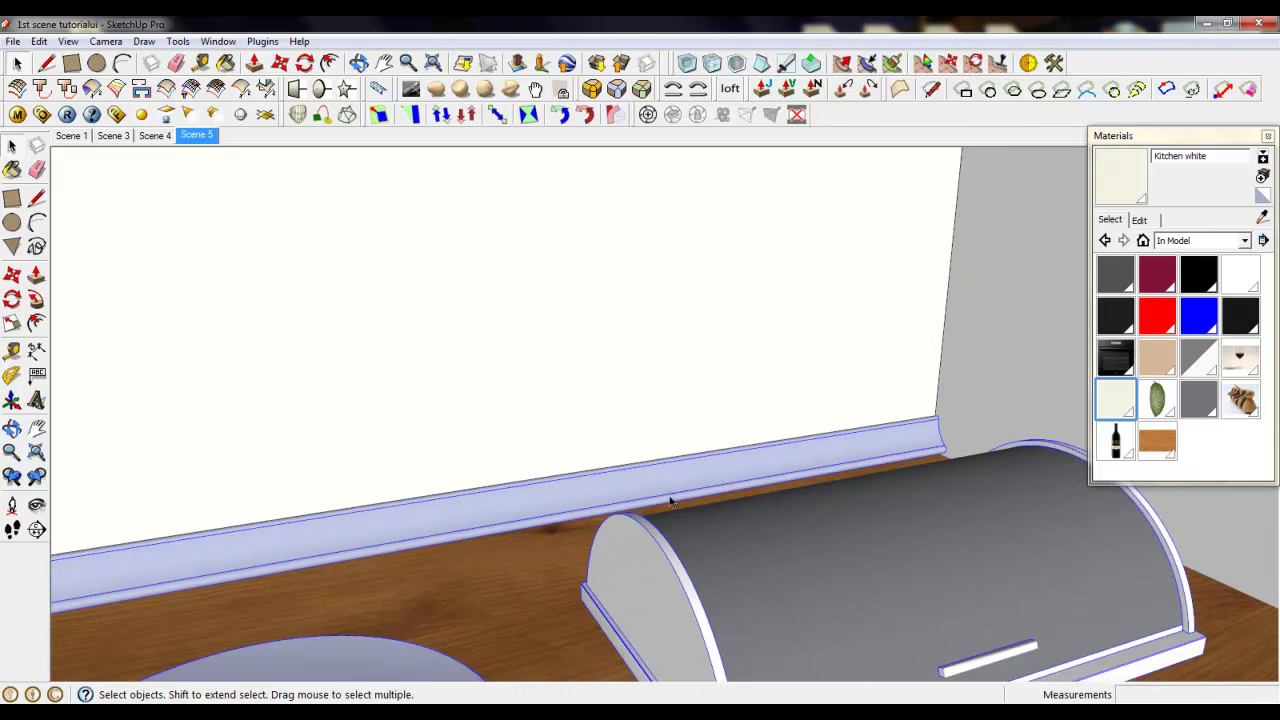
scroll(726, 427, "down", 10)
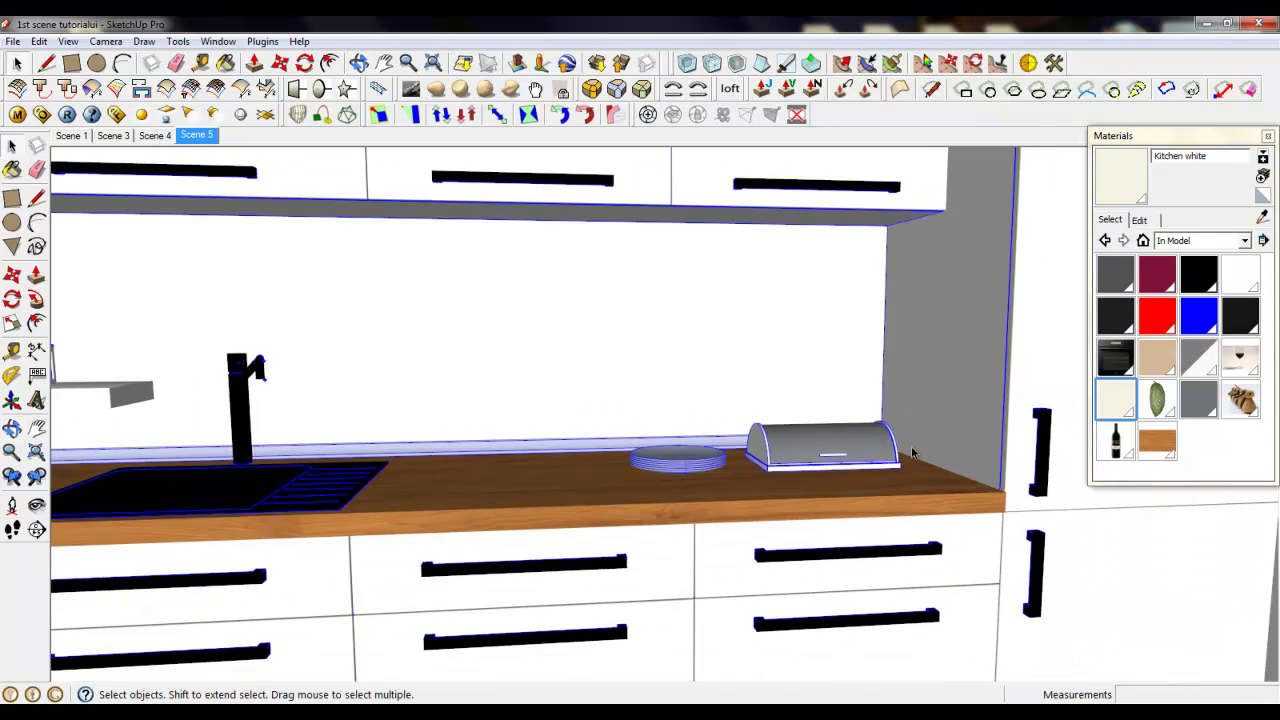
middle_click_drag(913, 458, 829, 524)
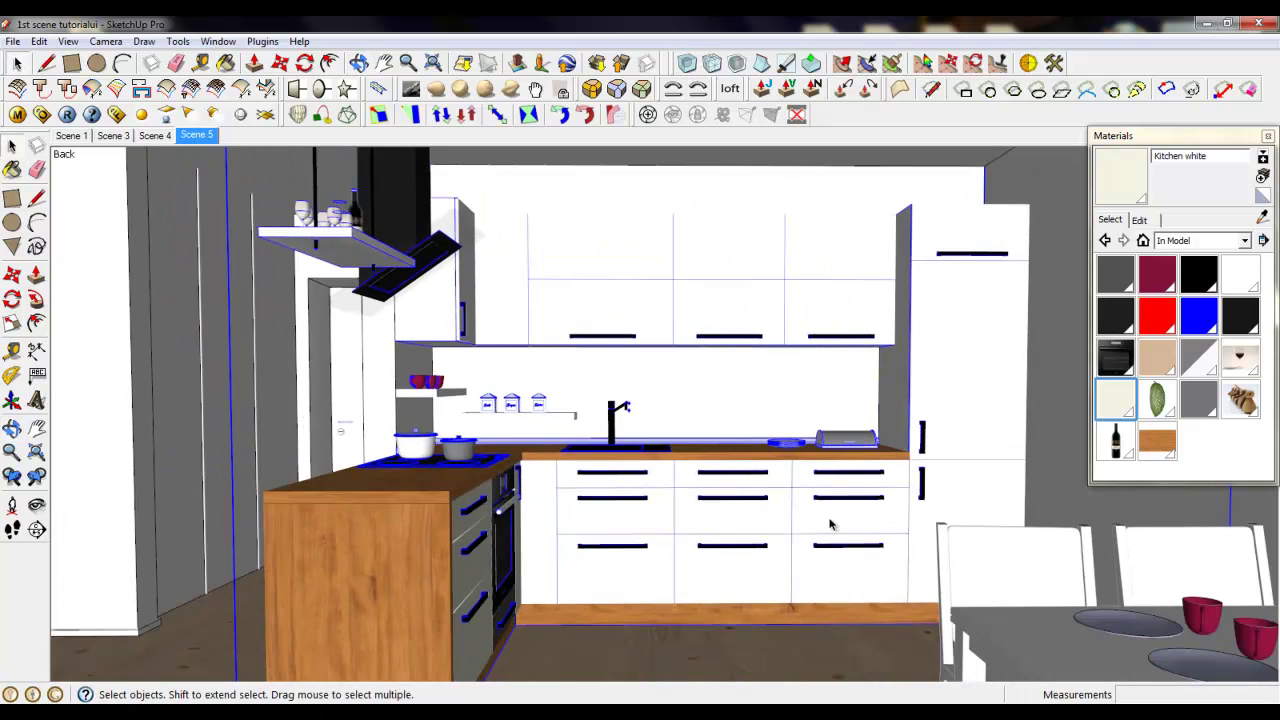
scroll(857, 545, "down", 2)
middle_click_drag(686, 486, 672, 475)
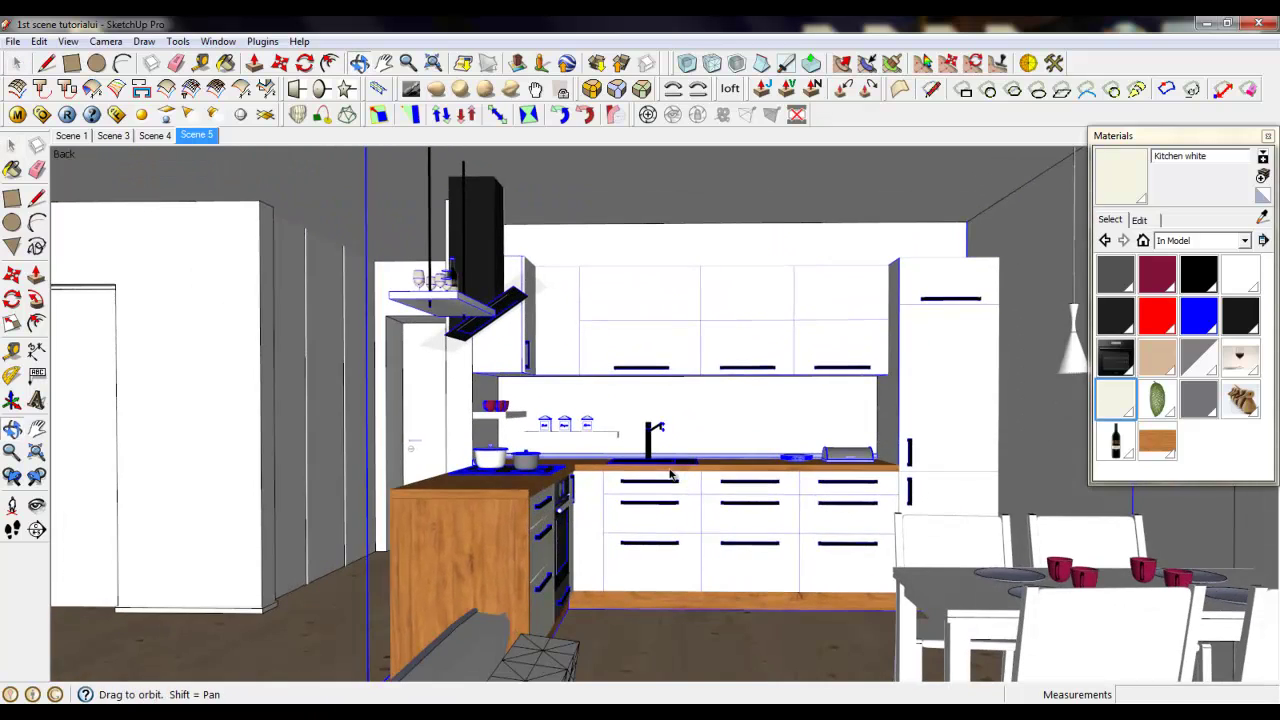
scroll(703, 425, "up", 4)
left_click(721, 403)
scroll(683, 468, "down", 2)
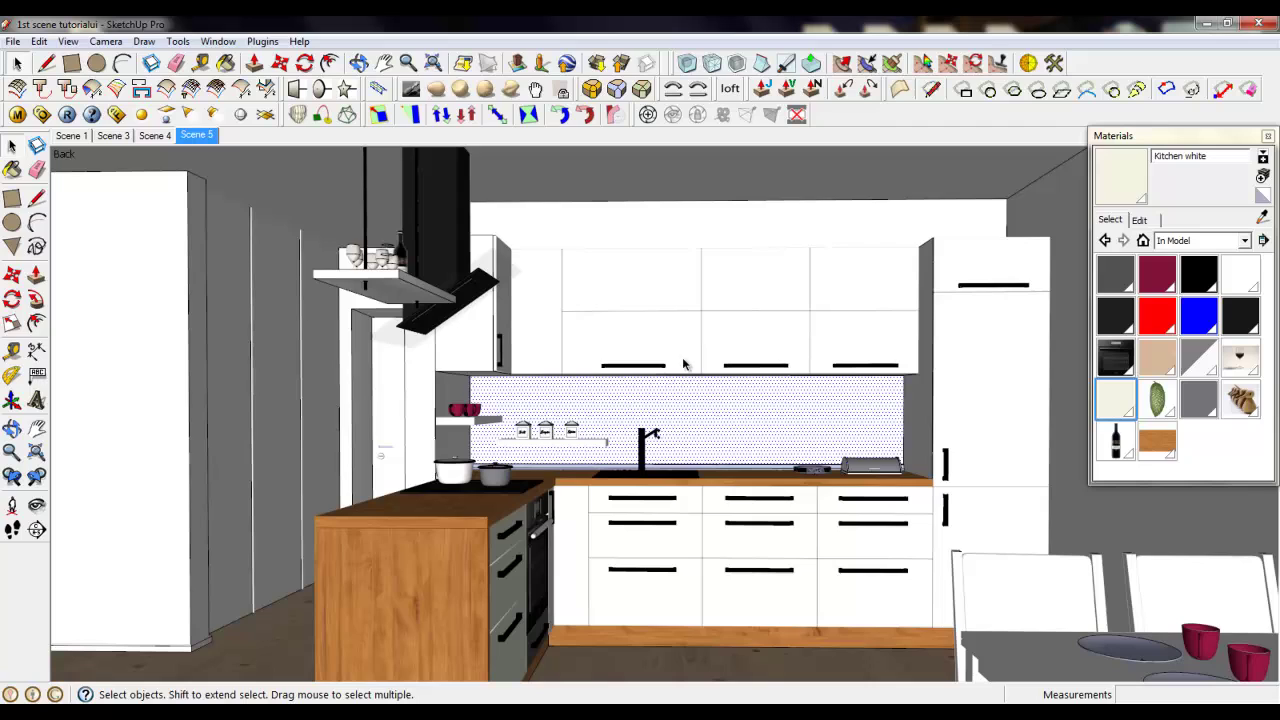
Select the wall area above the upper cabinets and create a new Standard V-Ray material.
left_click(689, 233)
left_click(1056, 222)
left_click(945, 220)
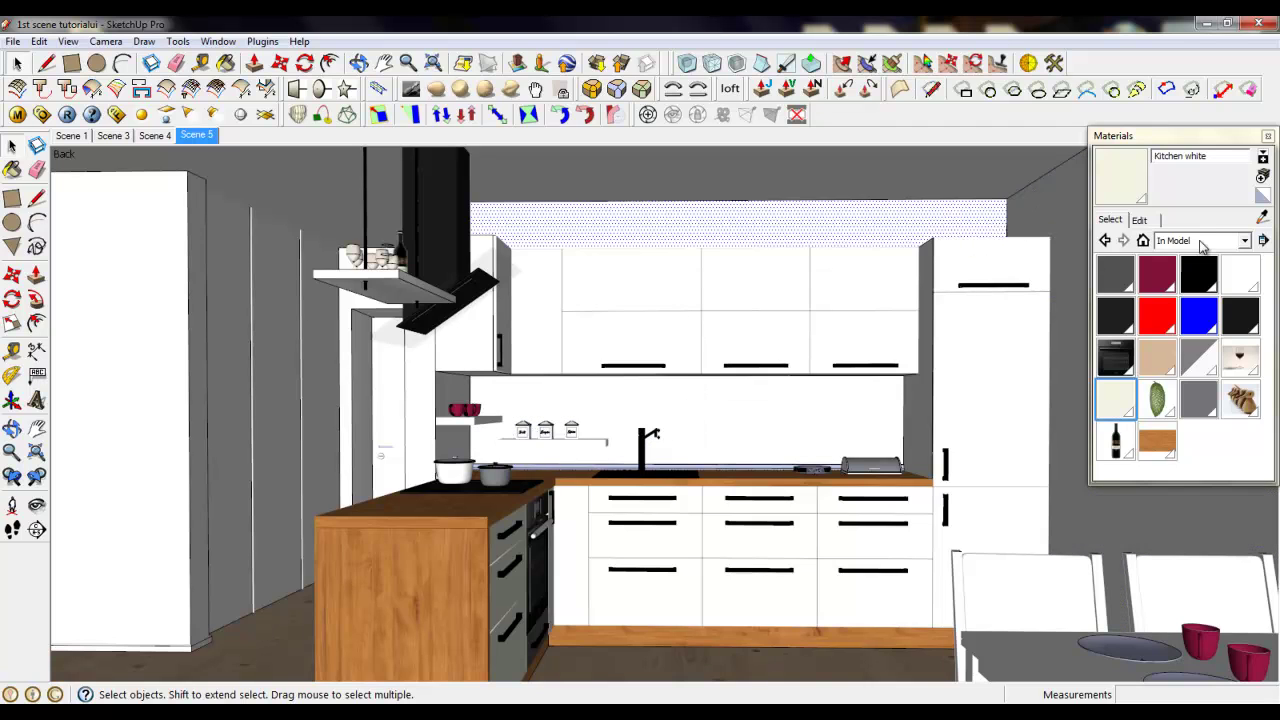
left_click(17, 114)
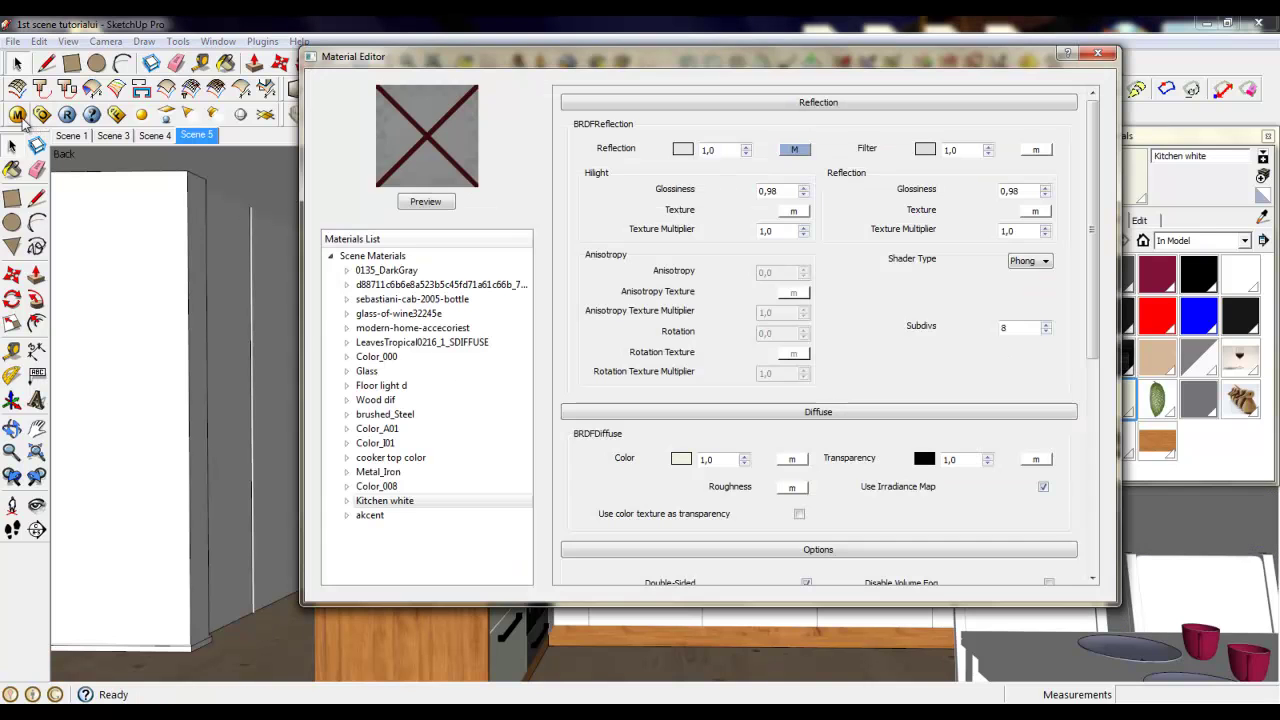
right_click(370, 256)
mouse_move(460, 266)
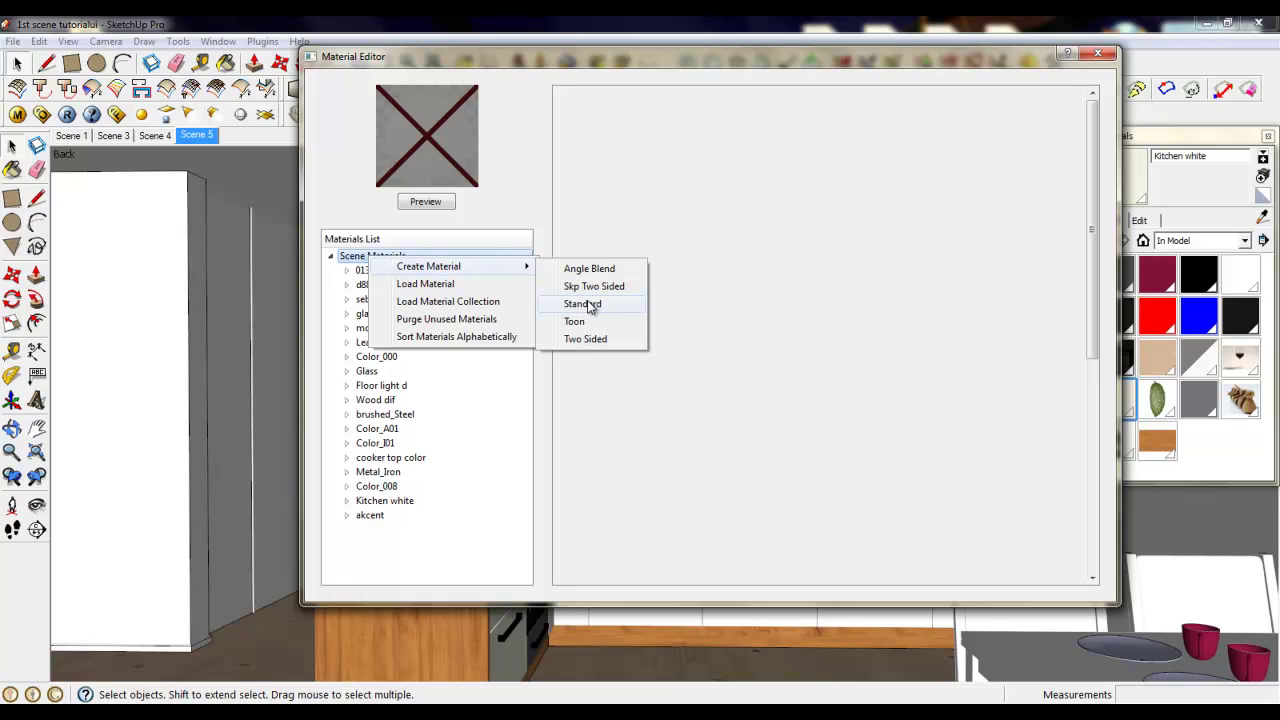
left_click(590, 306)
Rename the new V-Ray material as "wall color".
left_click(420, 530)
right_click(413, 533)
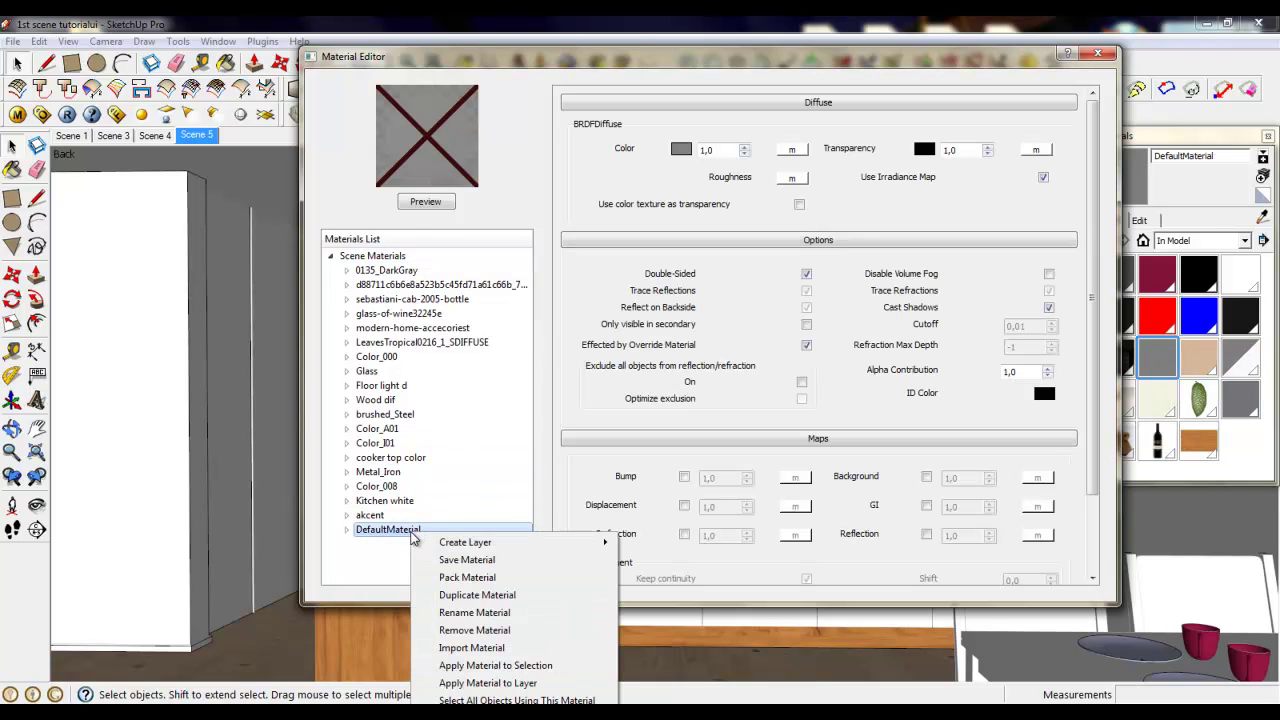
left_click(463, 614)
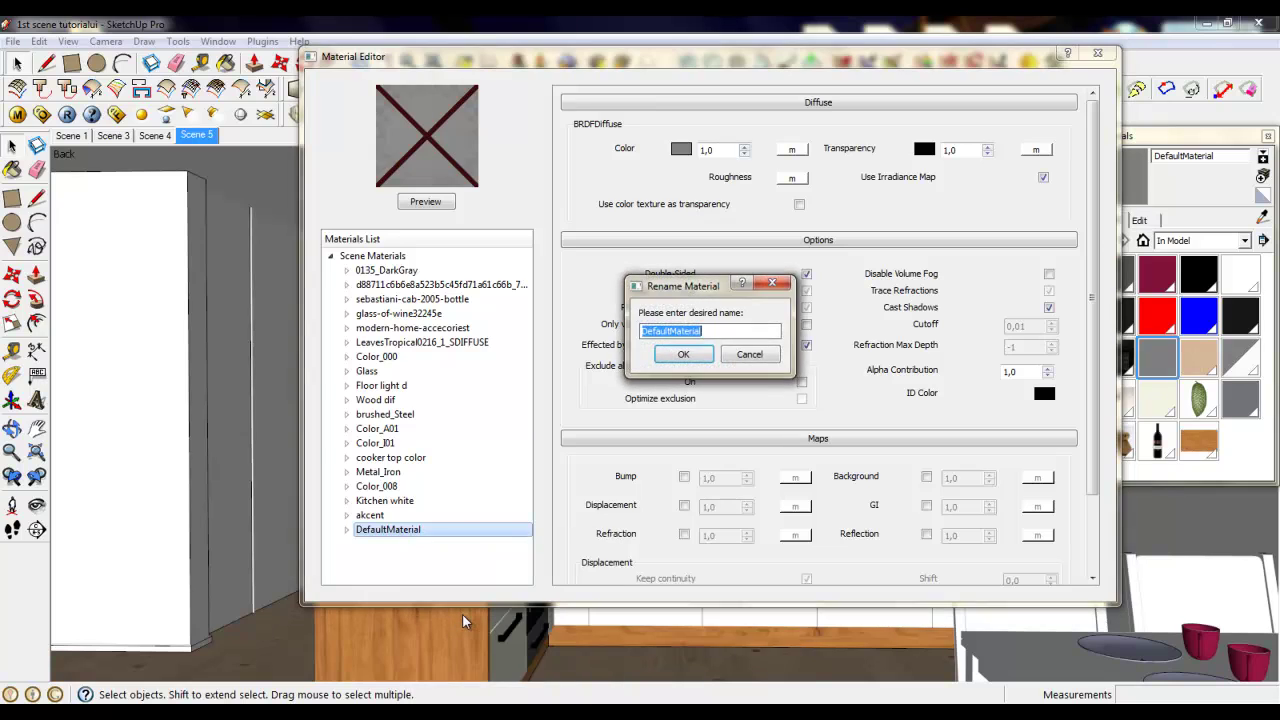
type("wall color")
key("Return")
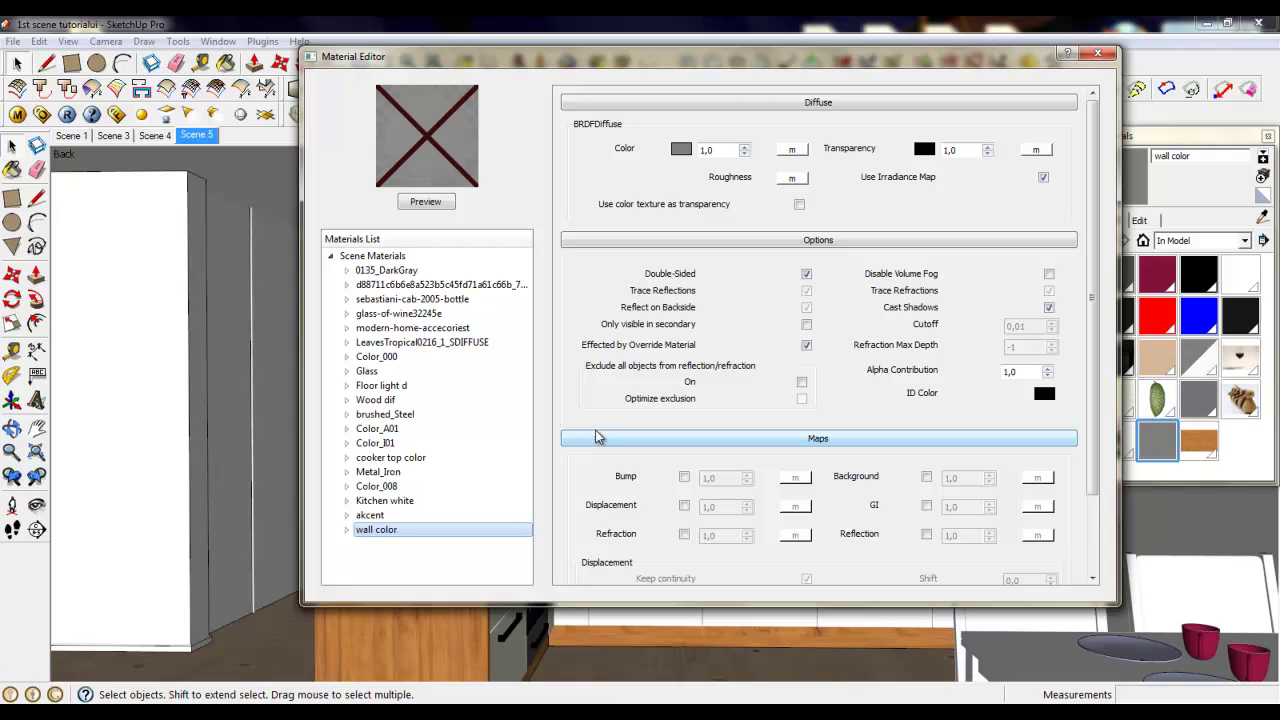
Set the diffuse color of the wall color material to a light grey with RGB 240, 240, 240.
left_click(681, 149)
left_click_drag(829, 268, 825, 240)
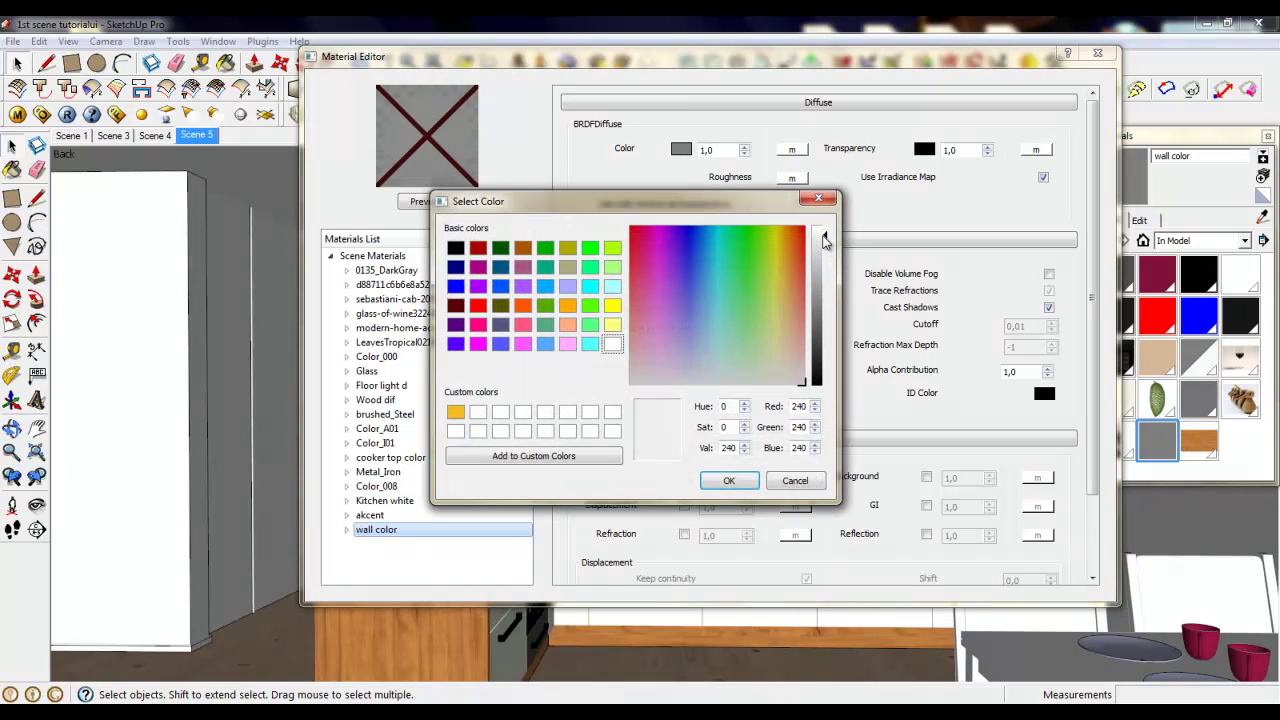
left_click(731, 481)
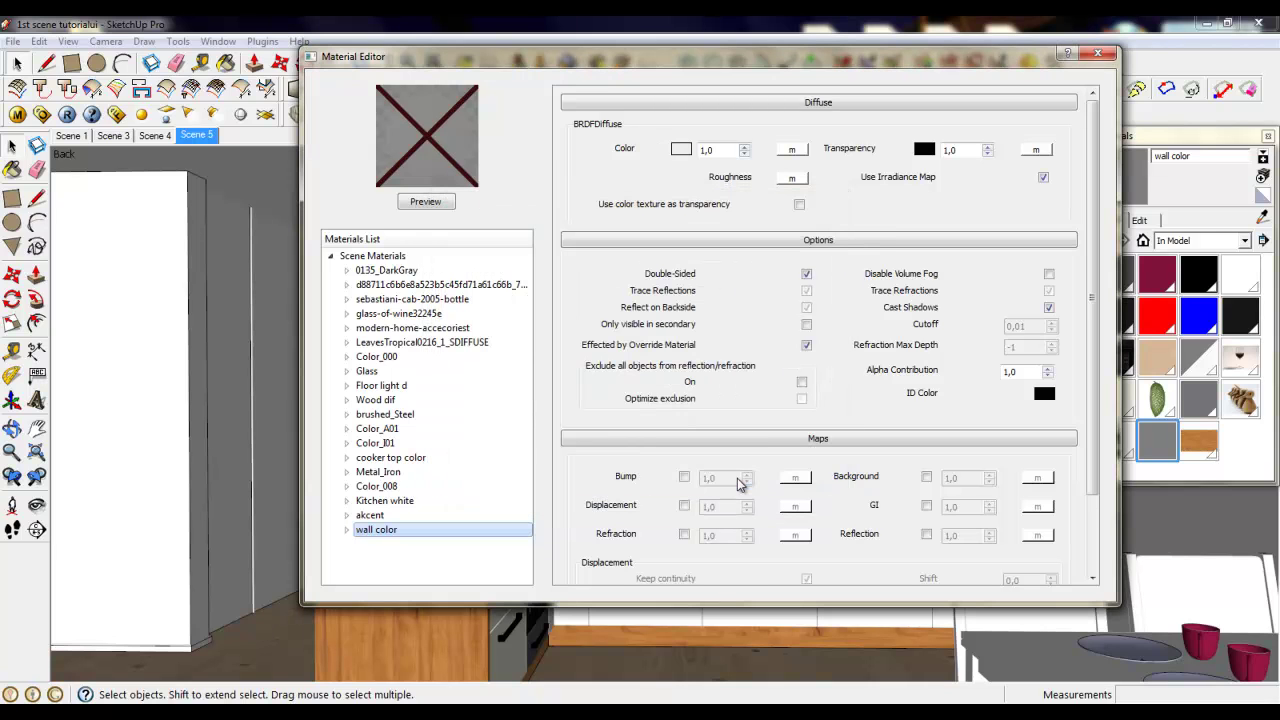
Add a reflection layer to the wall color material and give it a TexFresnel map with IOR 1,35.
right_click(436, 534)
mouse_move(615, 547)
left_click(685, 563)
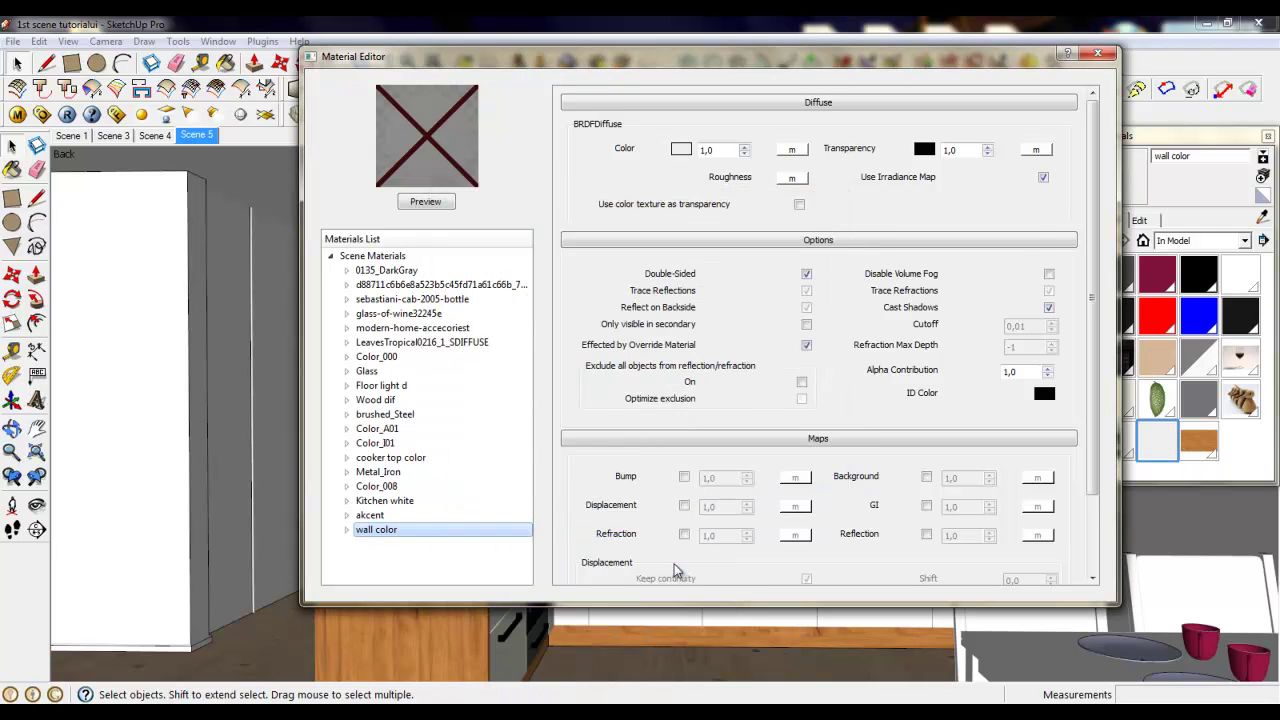
left_click(806, 196)
left_click(368, 287)
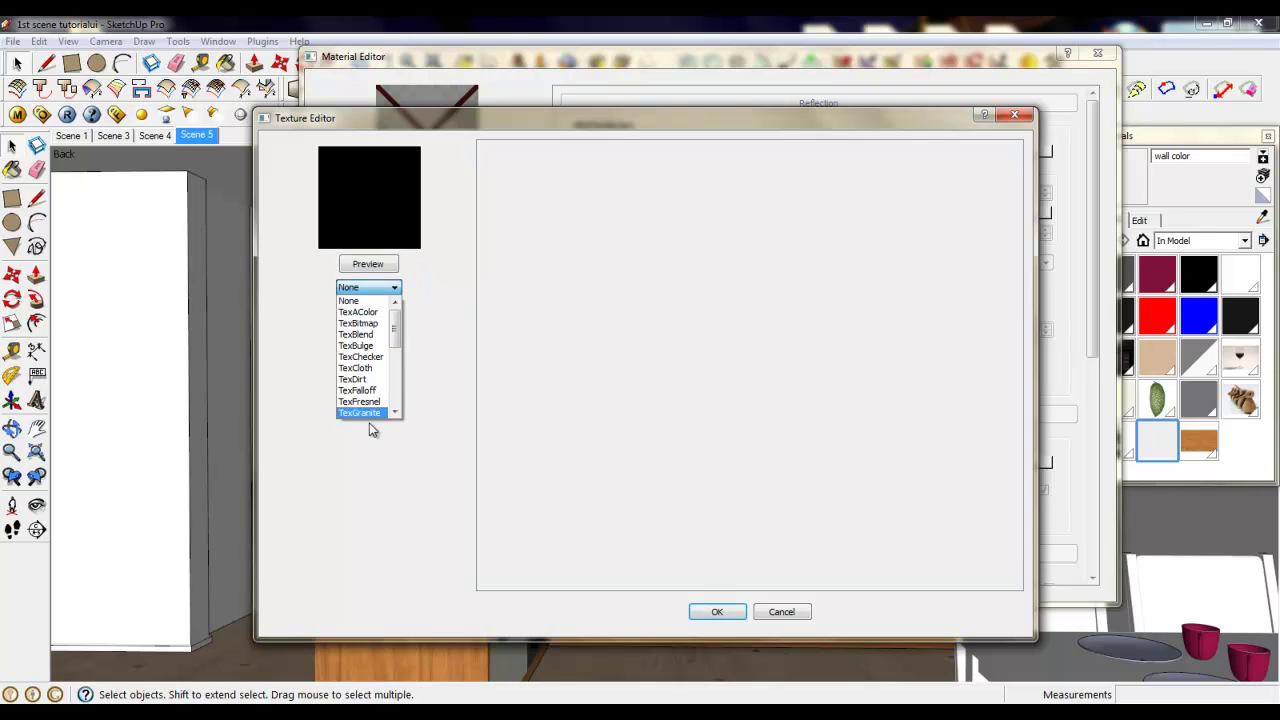
left_click(359, 401)
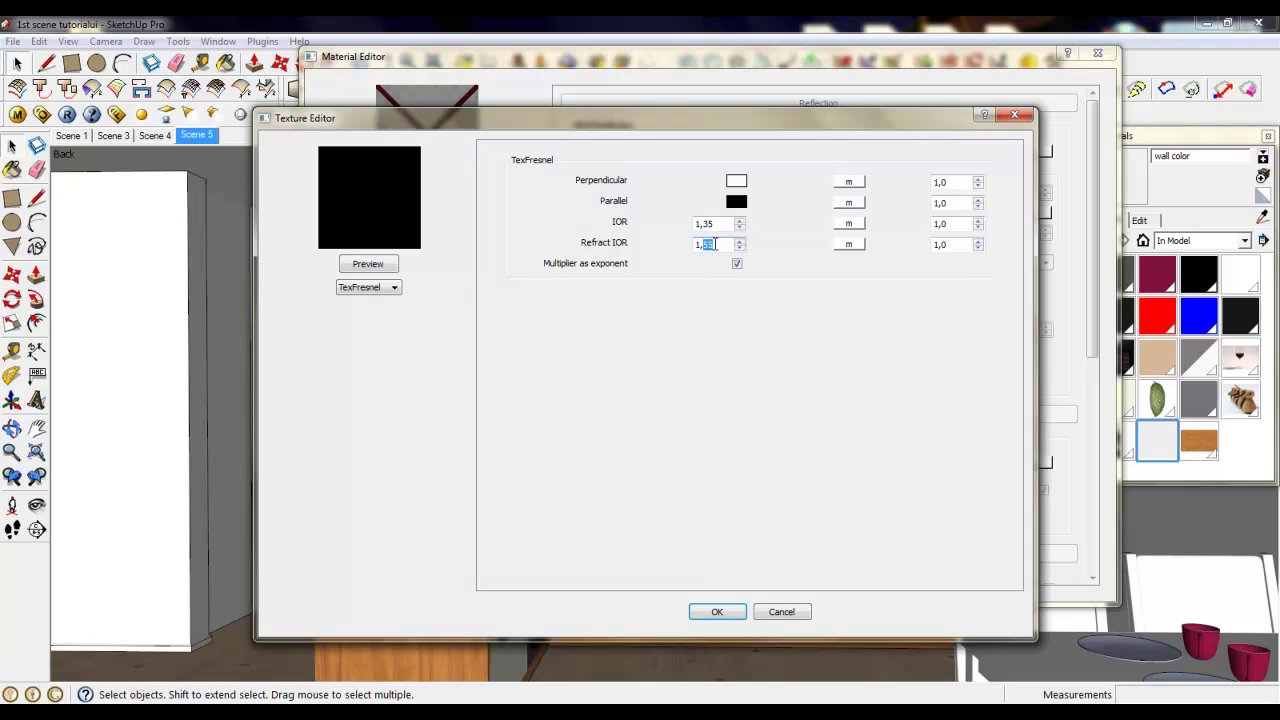
left_click(727, 613)
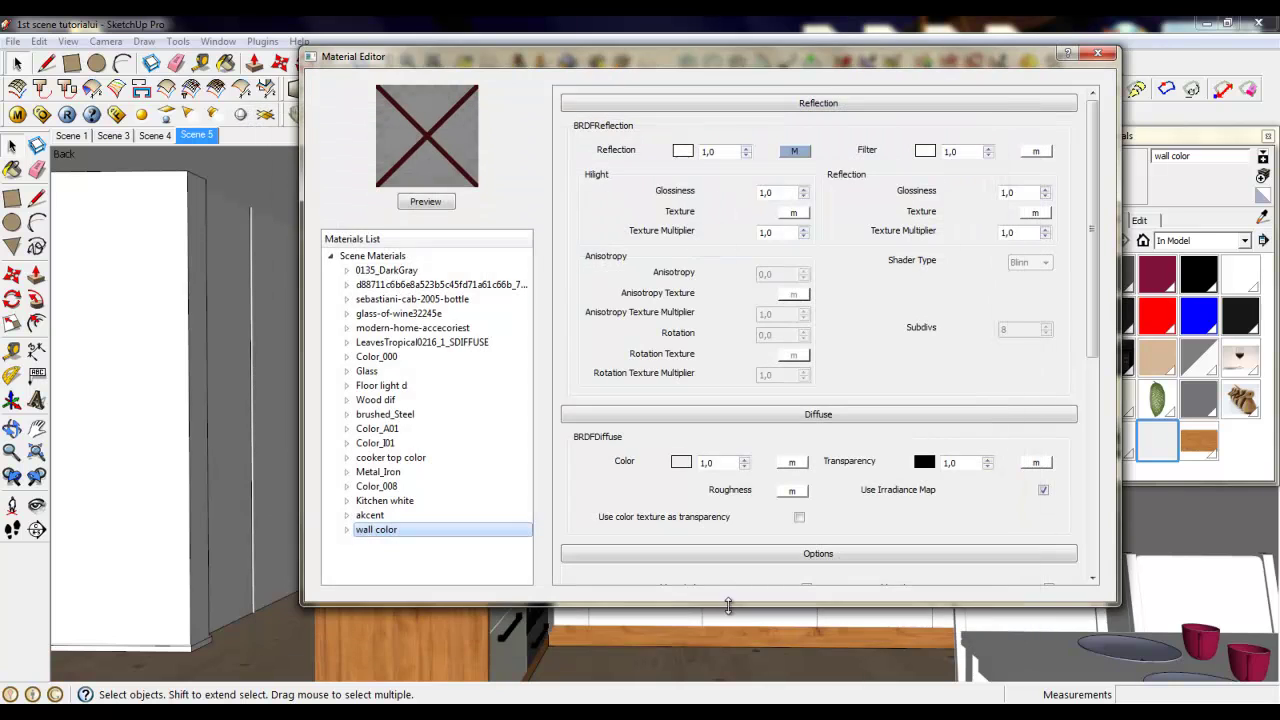
Set the wall color highlight glossiness to 0,35, reflection glossiness to 0,25 and shader type to Phong.
double_click(768, 192)
double_click(1022, 192)
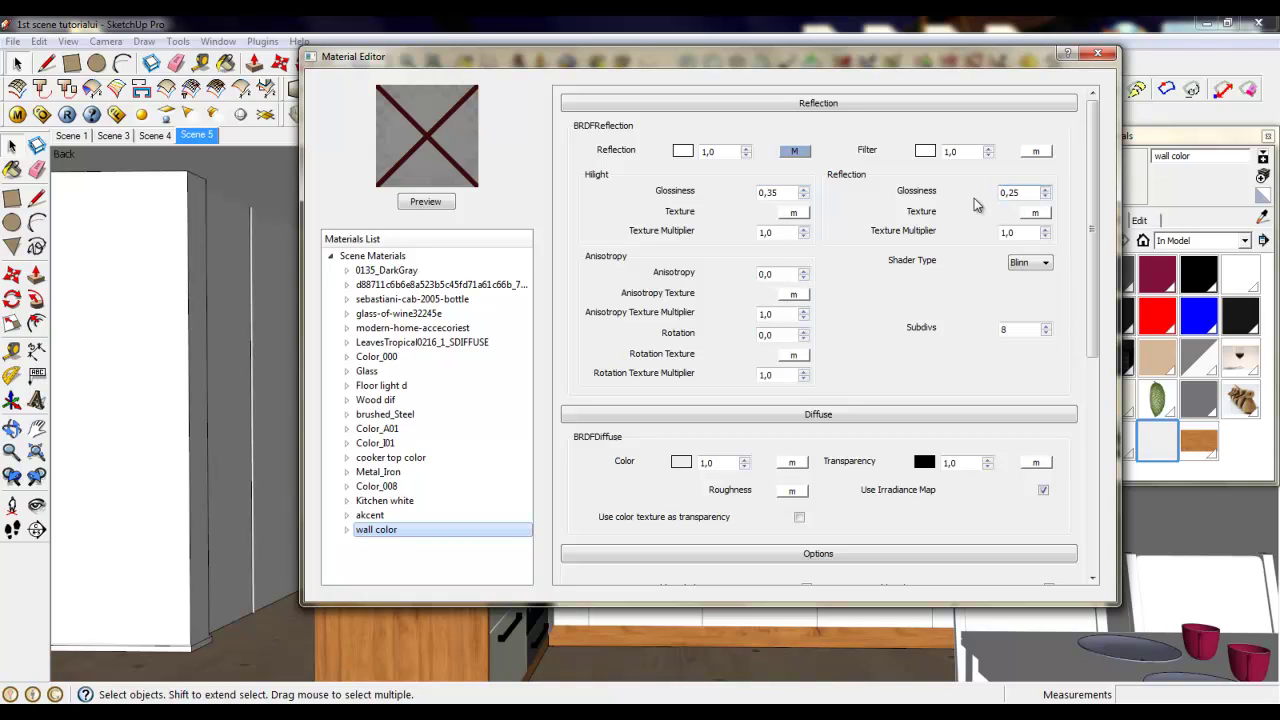
left_click(1030, 262)
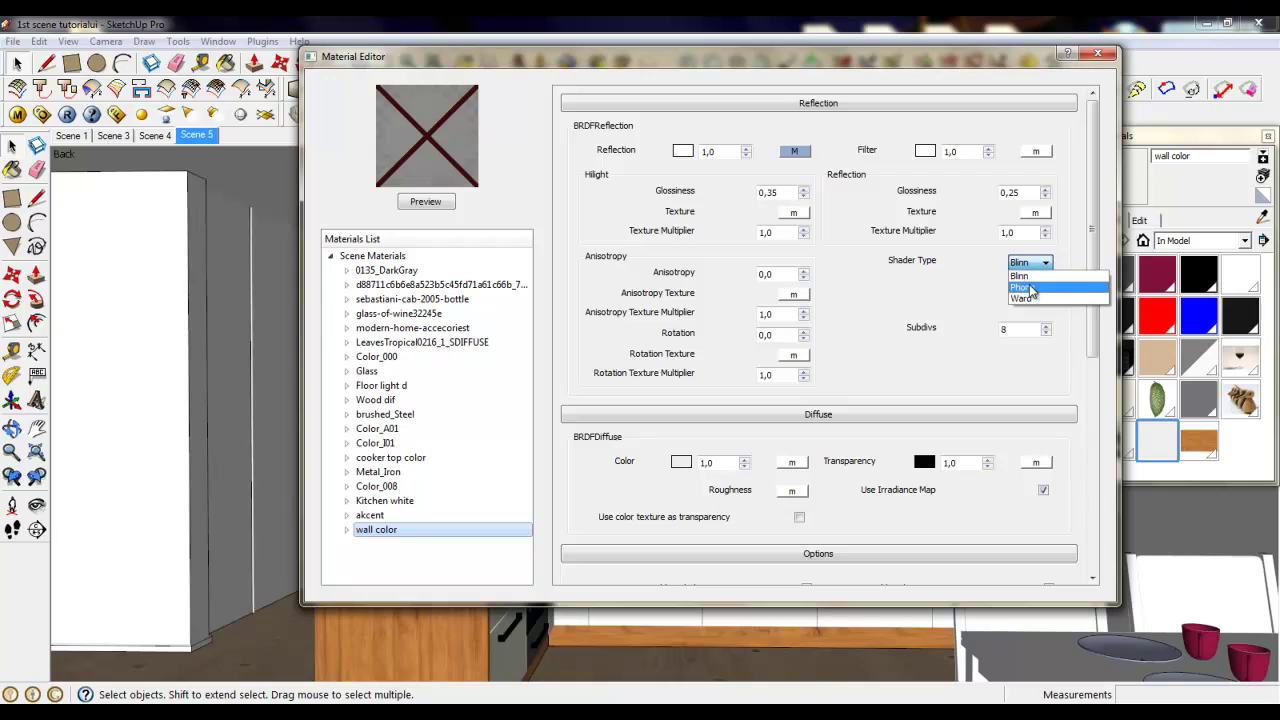
left_click(1031, 289)
Enable the bump map of wall color with a value of 0,11 and assign it a TexNoise texture.
left_click_drag(1093, 237, 1093, 449)
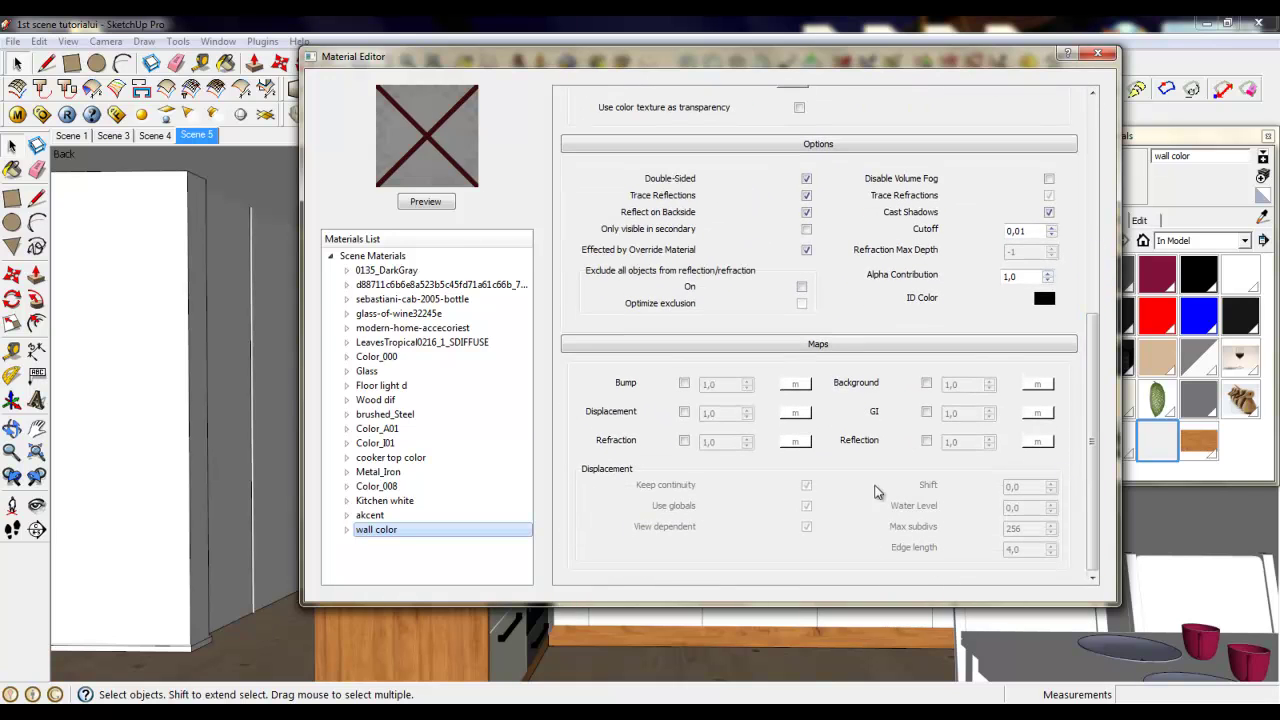
left_click(684, 384)
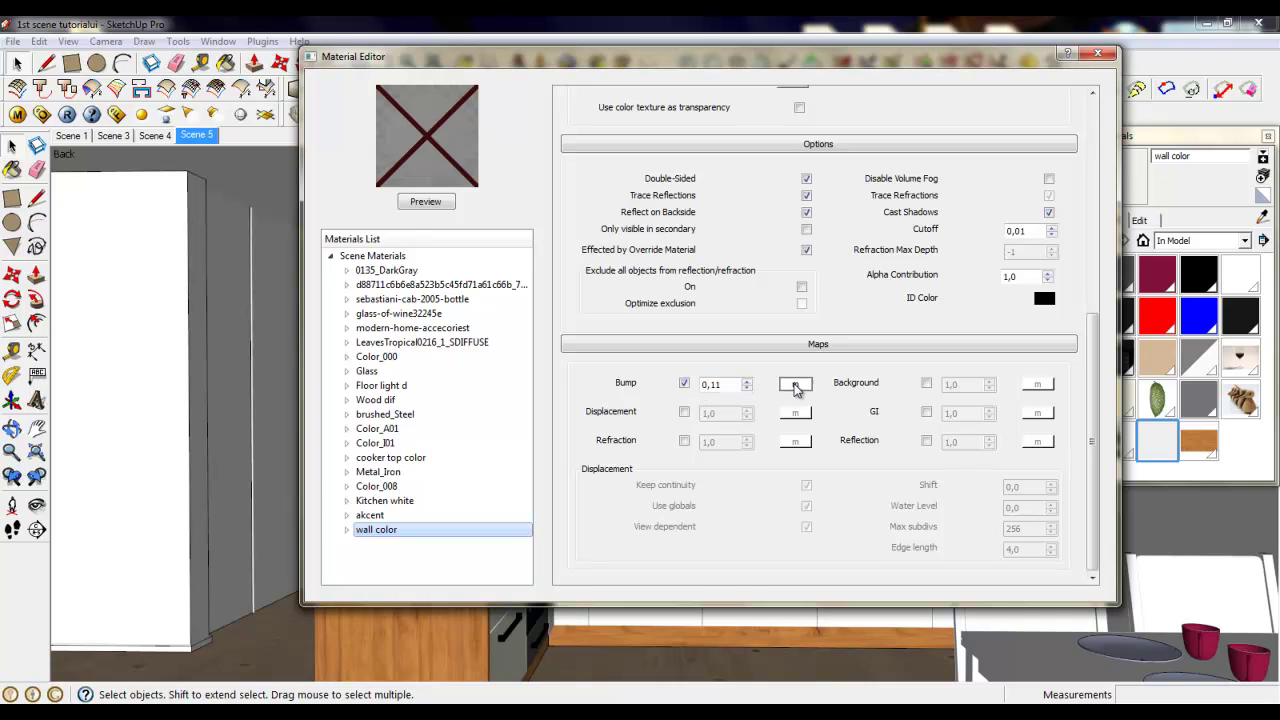
left_click(795, 384)
left_click(390, 287)
left_click_drag(395, 320, 394, 351)
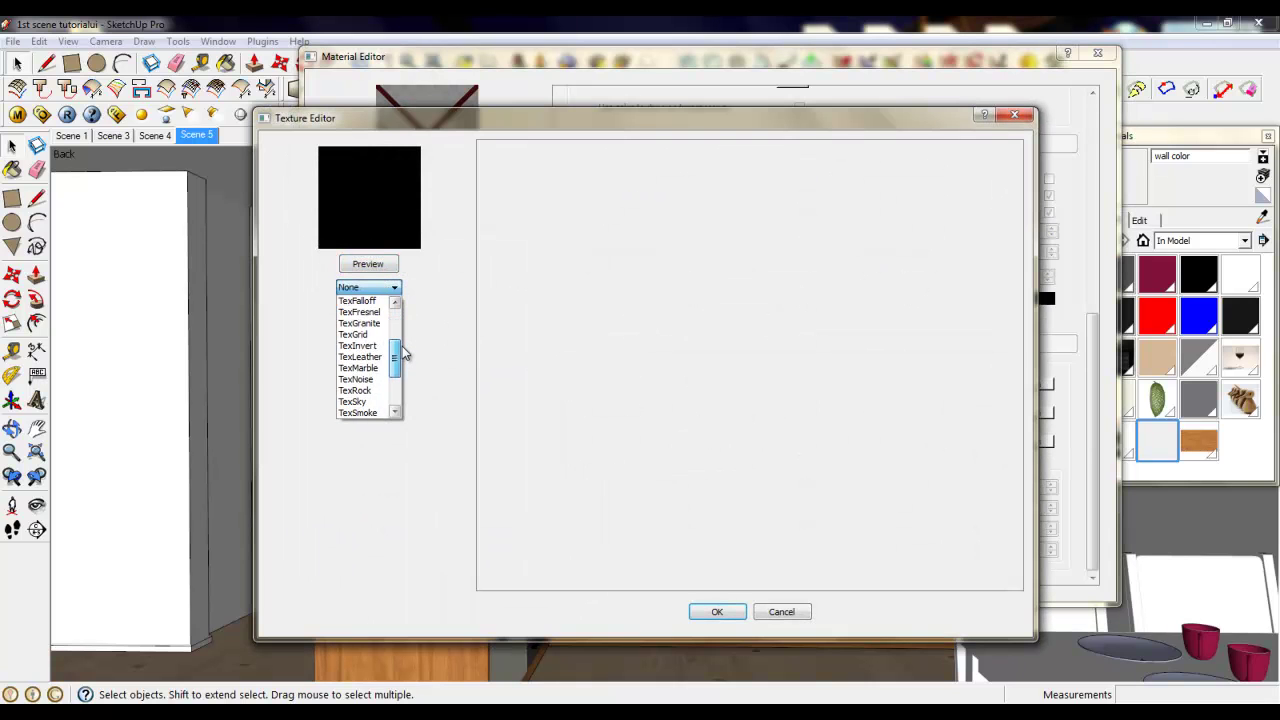
left_click(377, 384)
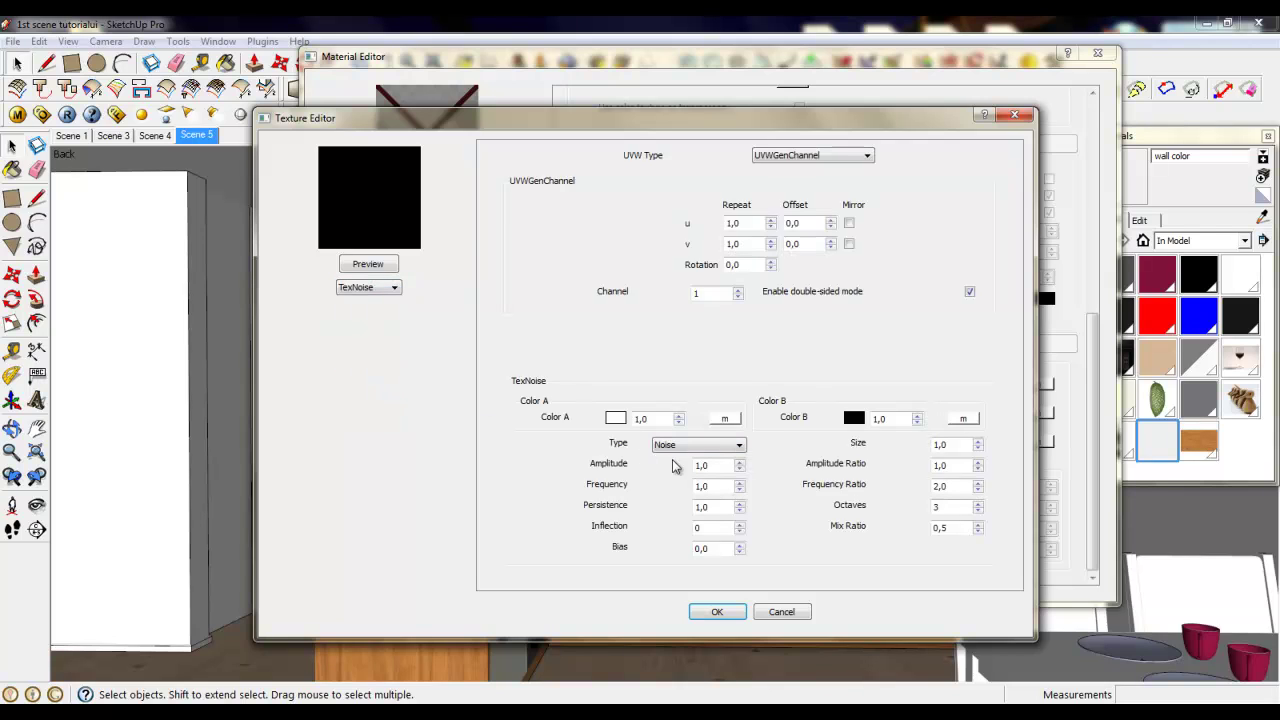
Set the noise texture's amplitude, frequency and persistence to 0,1.
type("0,1")
double_click(690, 468)
right_click(702, 465)
left_click(743, 534)
double_click(722, 488)
key("ctrl+v")
key("Tab")
key("ctrl+v")
Set the noise texture's size, amplitude ratio, frequency ratio and mix ratio to 0,1 and accept the texture.
double_click(942, 443)
key("ctrl+v")
key("Tab")
key("ctrl+v")
key("Tab")
key("ctrl+v")
double_click(945, 527)
key("ctrl+v")
left_click(717, 610)
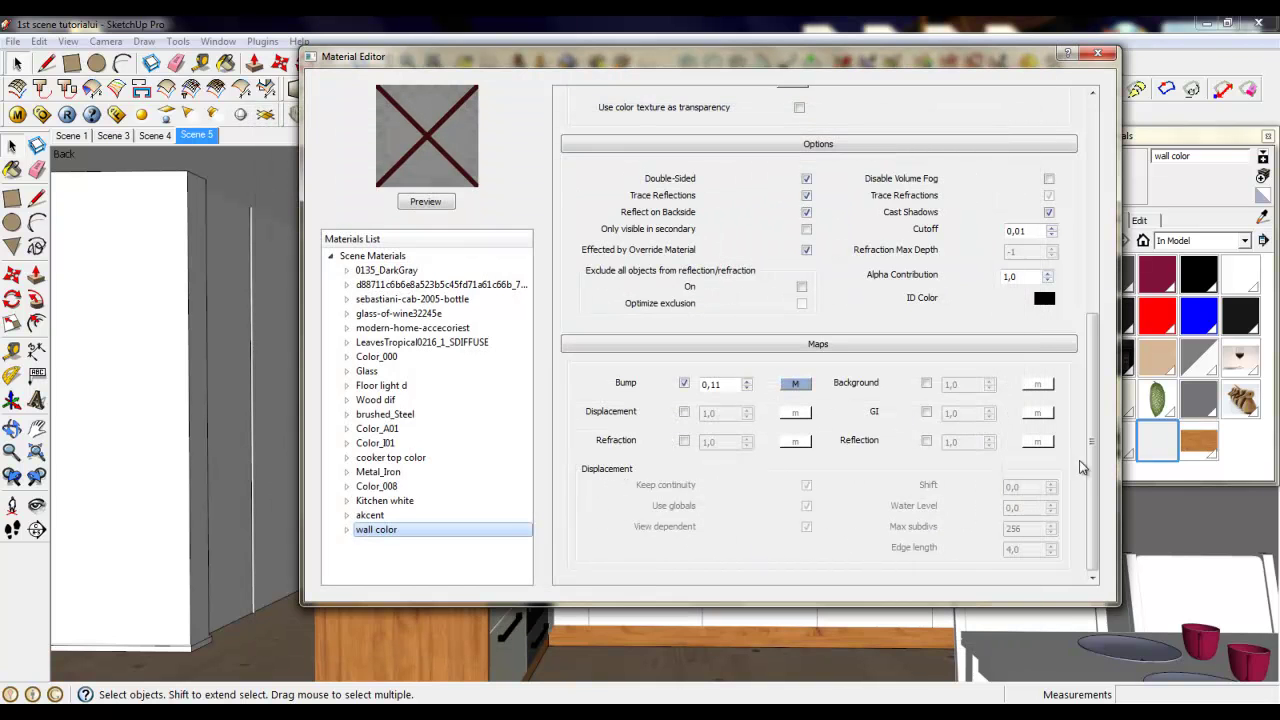
left_click_drag(1092, 460, 1092, 234)
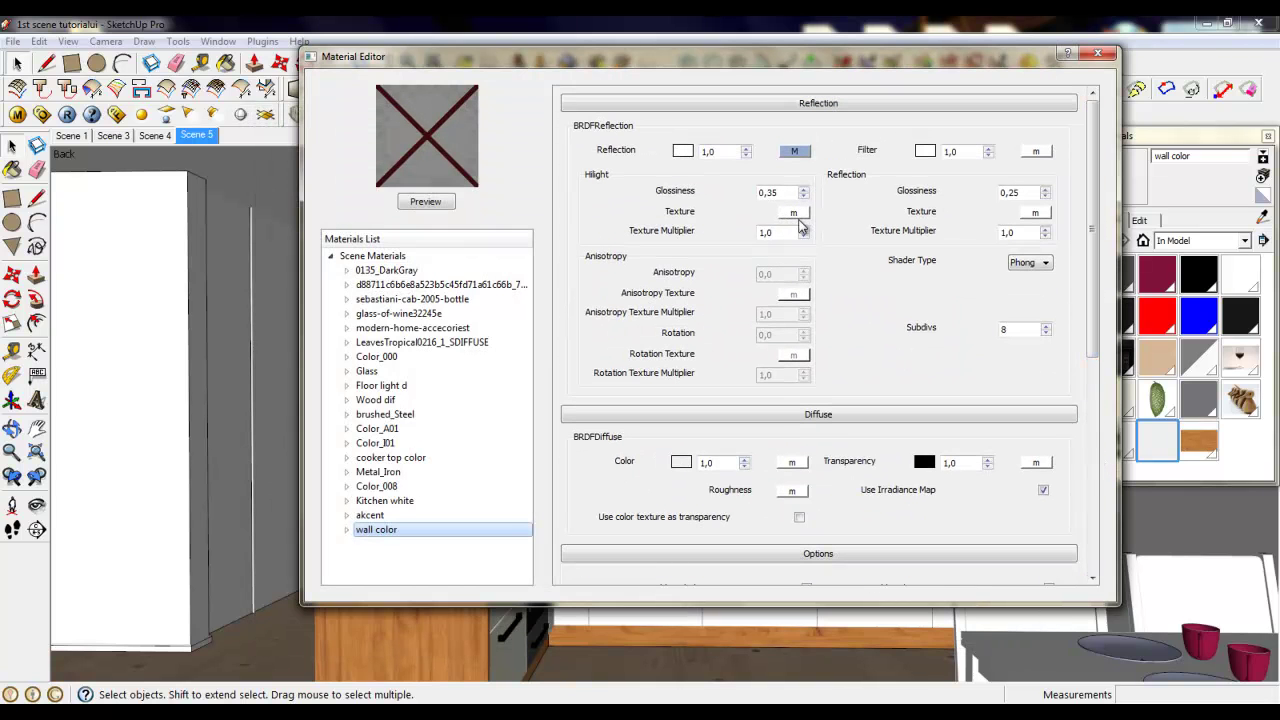
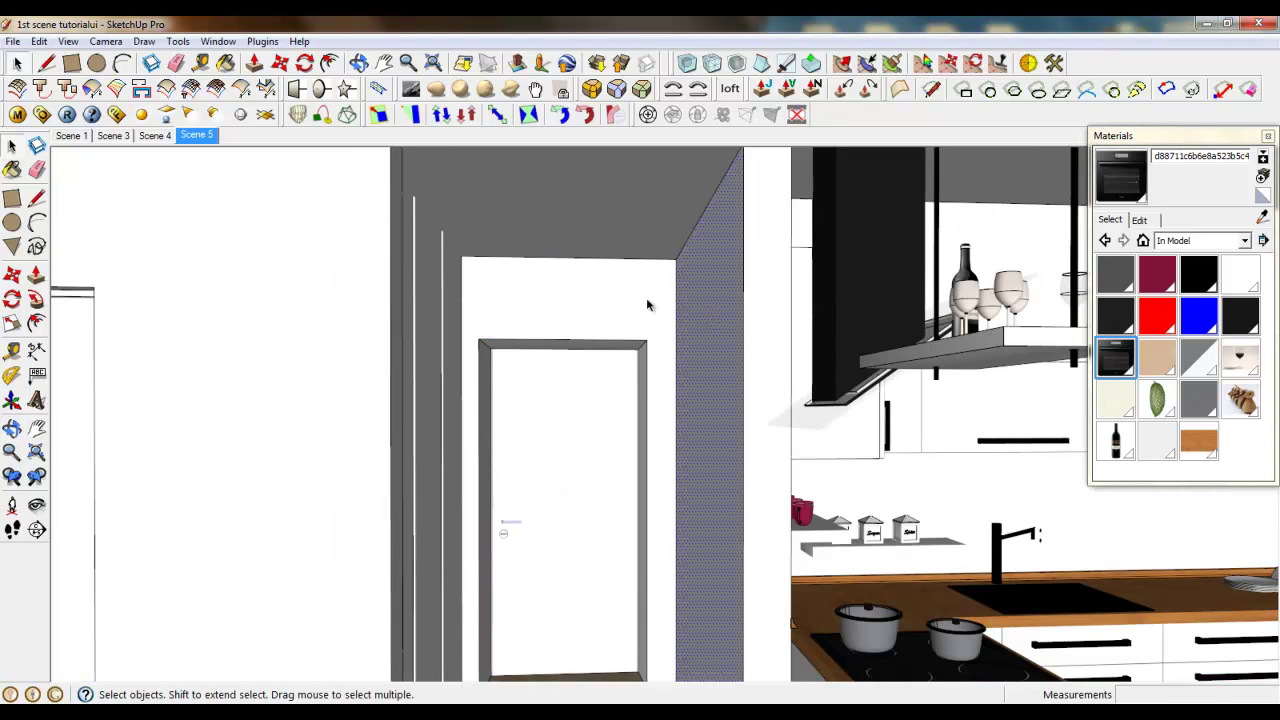
Import the brown hall copy image from the Textures folder as a texture and place it on the hallway's side wall.
middle_click_drag(634, 303, 420, 260)
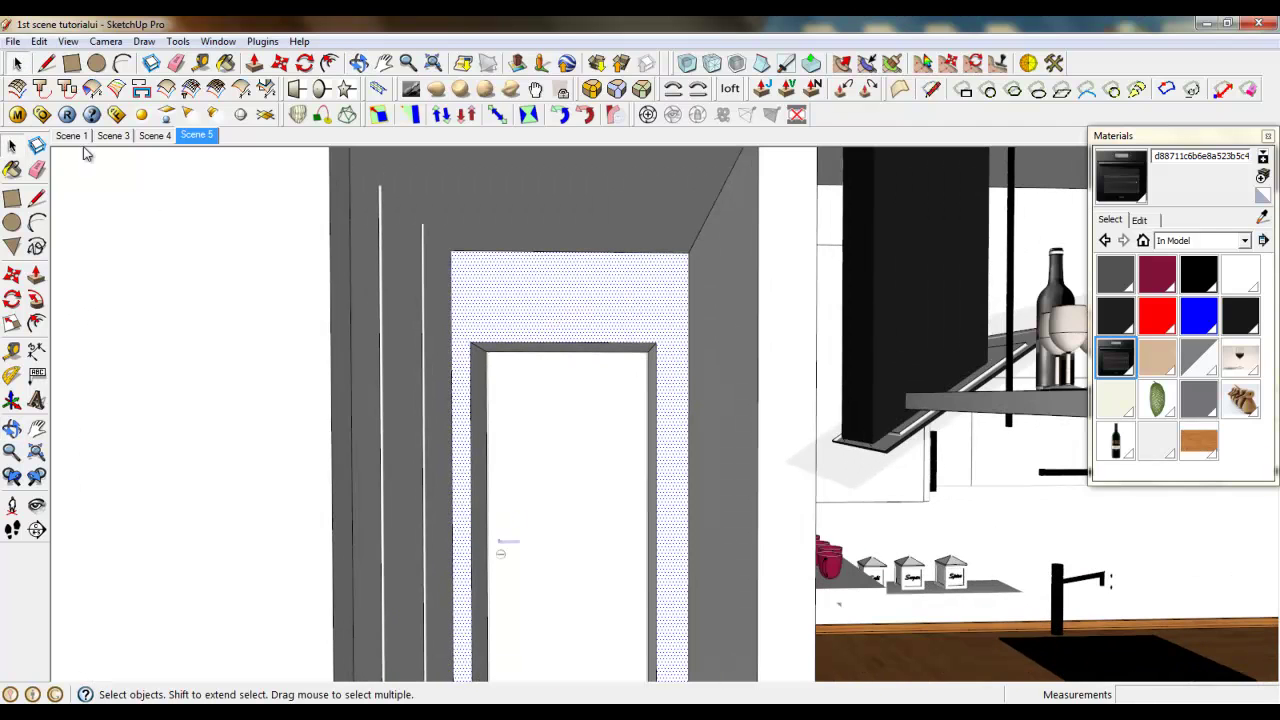
left_click(13, 41)
left_click(45, 290)
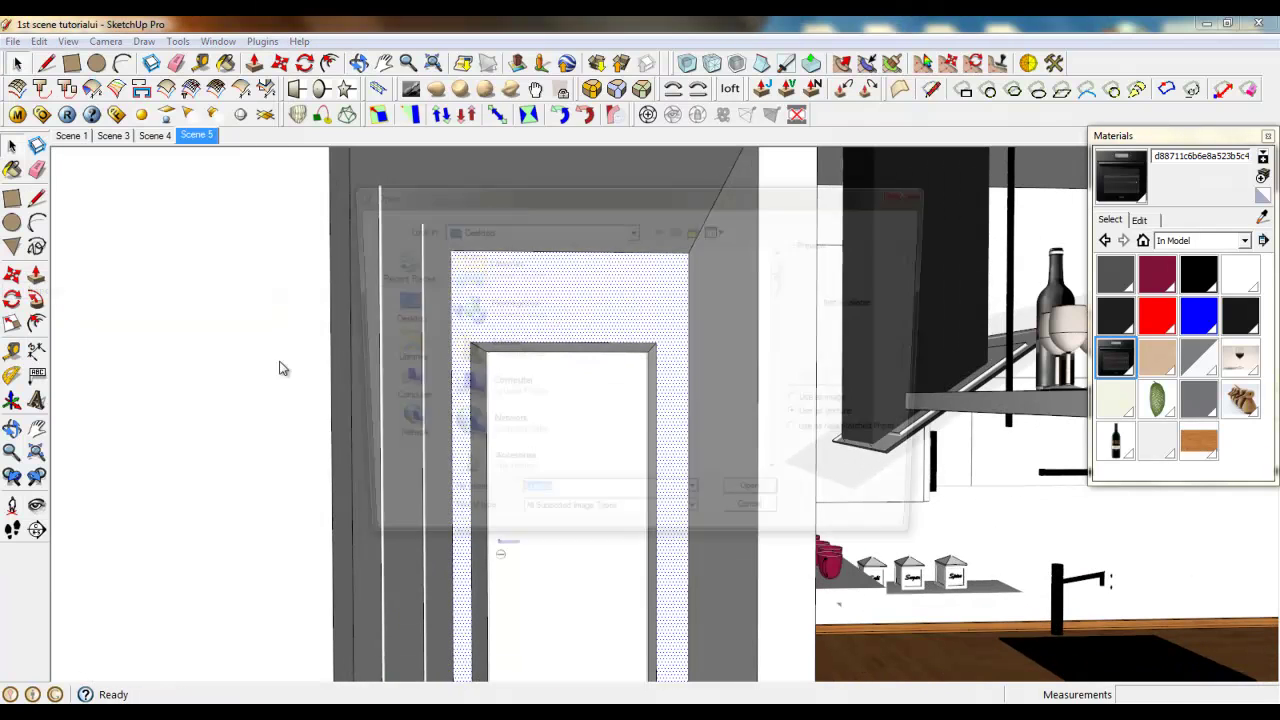
left_click(492, 472)
scroll(495, 460, "down", 2)
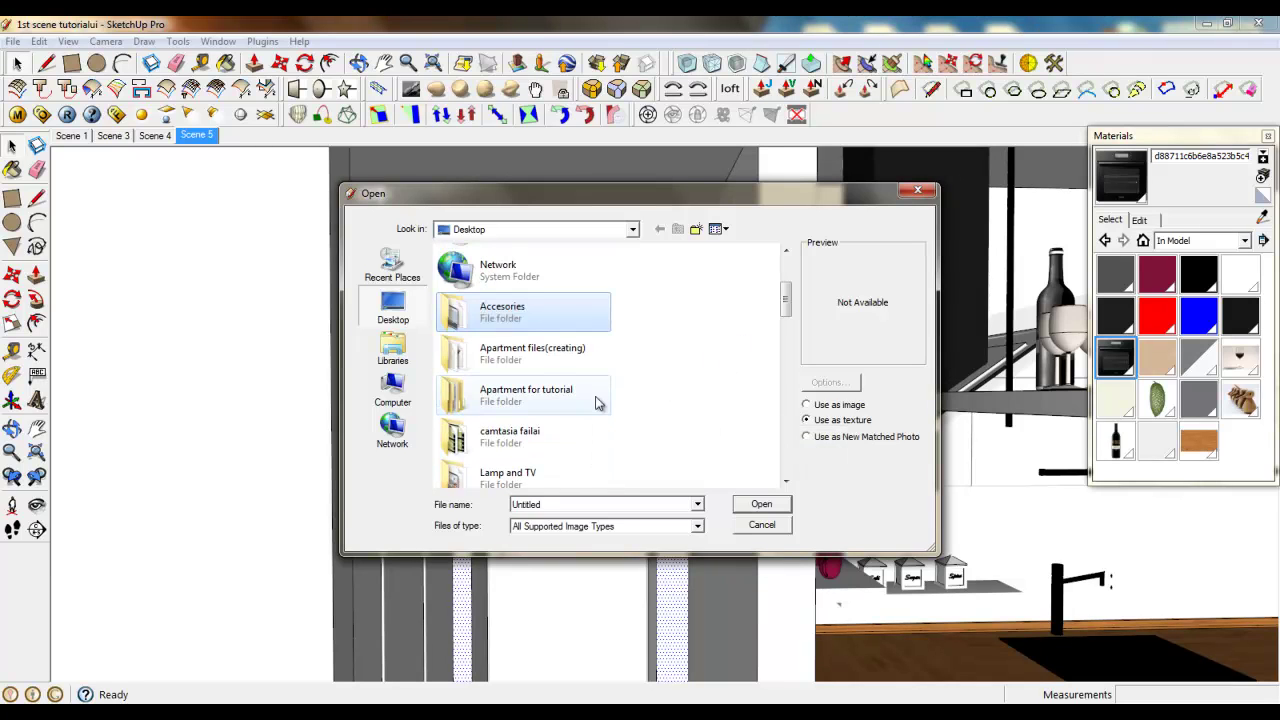
double_click(503, 392)
double_click(480, 302)
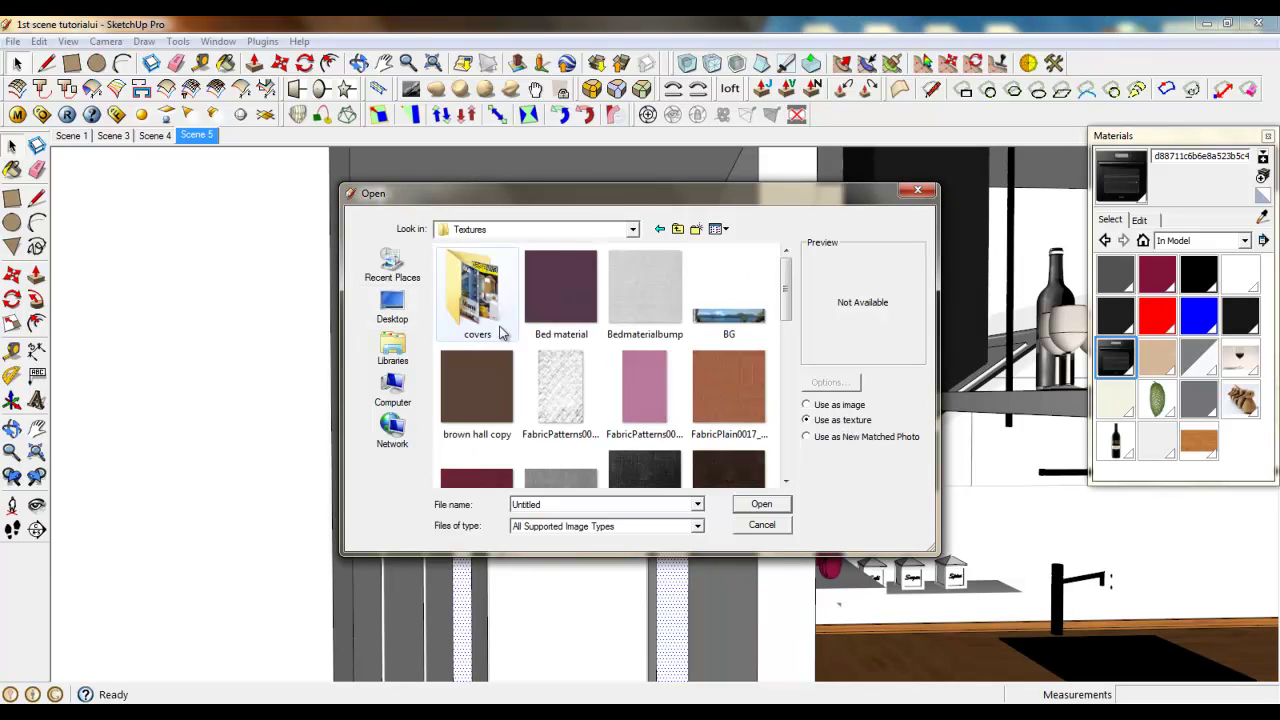
left_click(484, 390)
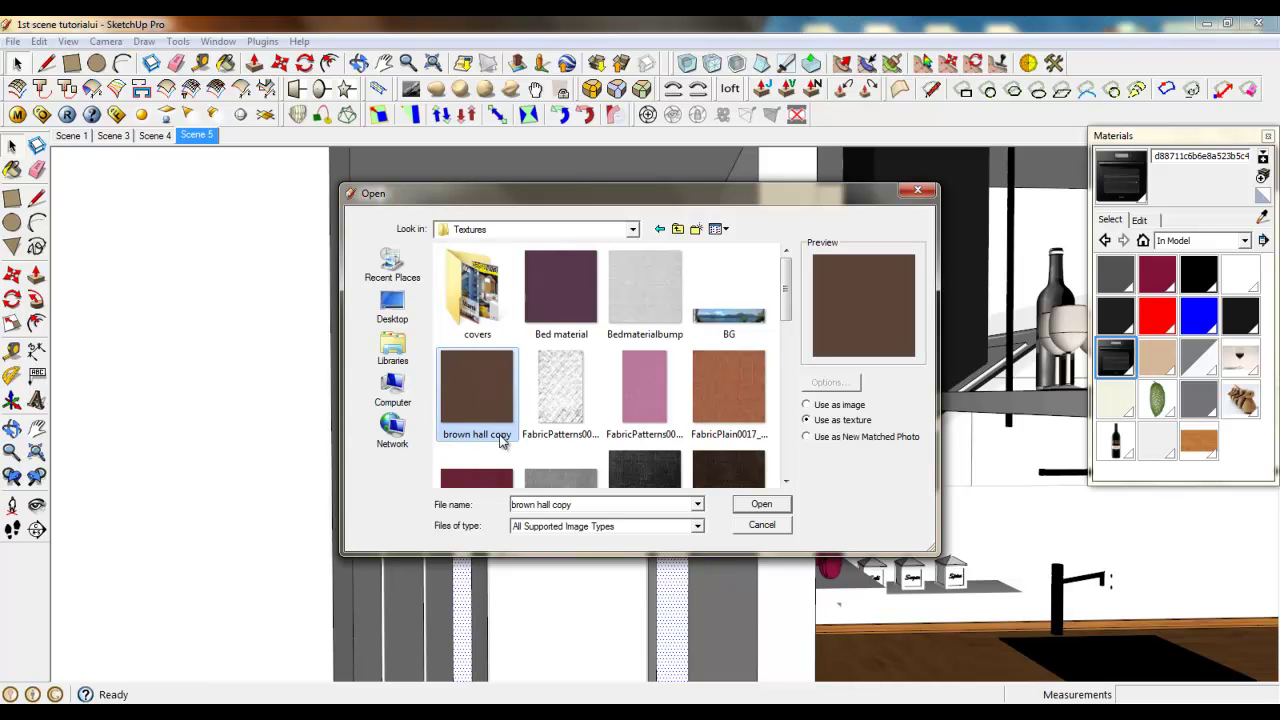
left_click(757, 504)
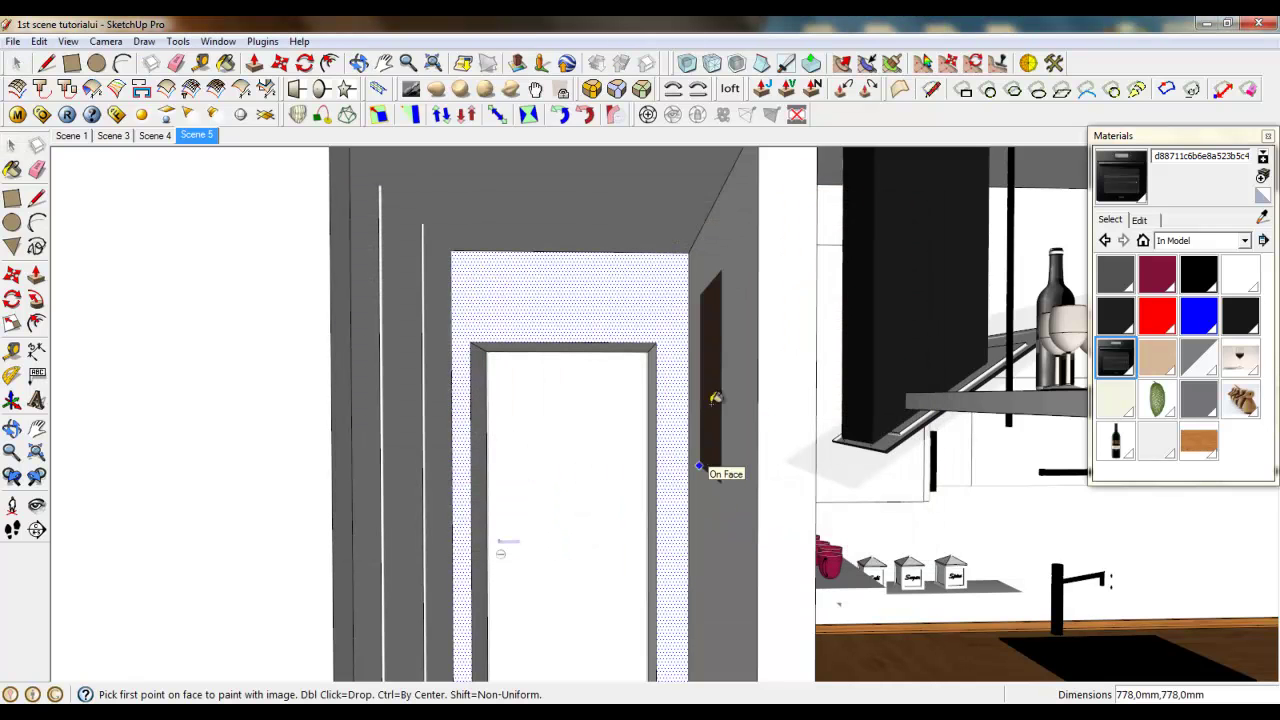
left_click(698, 465)
left_click(737, 268)
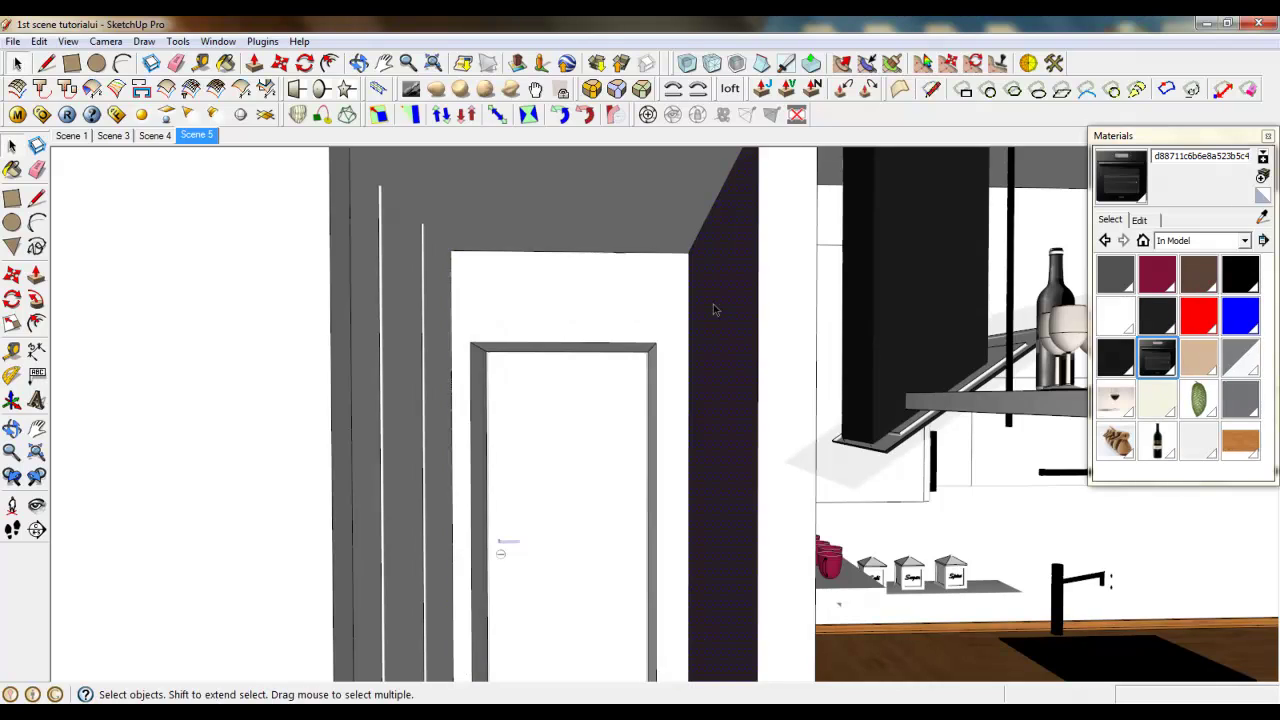
Paint the wall around the hallway door and the faces of its recess with the brown hall copy material.
middle_click_drag(726, 343, 870, 367)
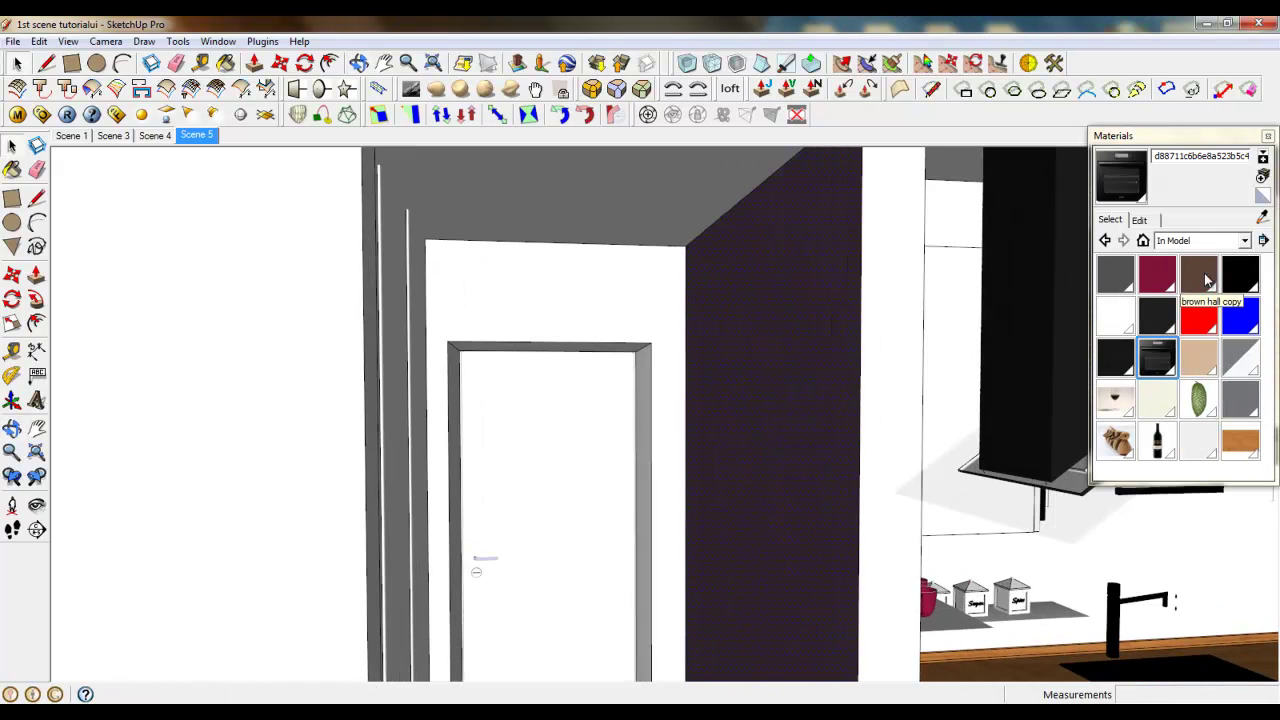
left_click(1205, 280)
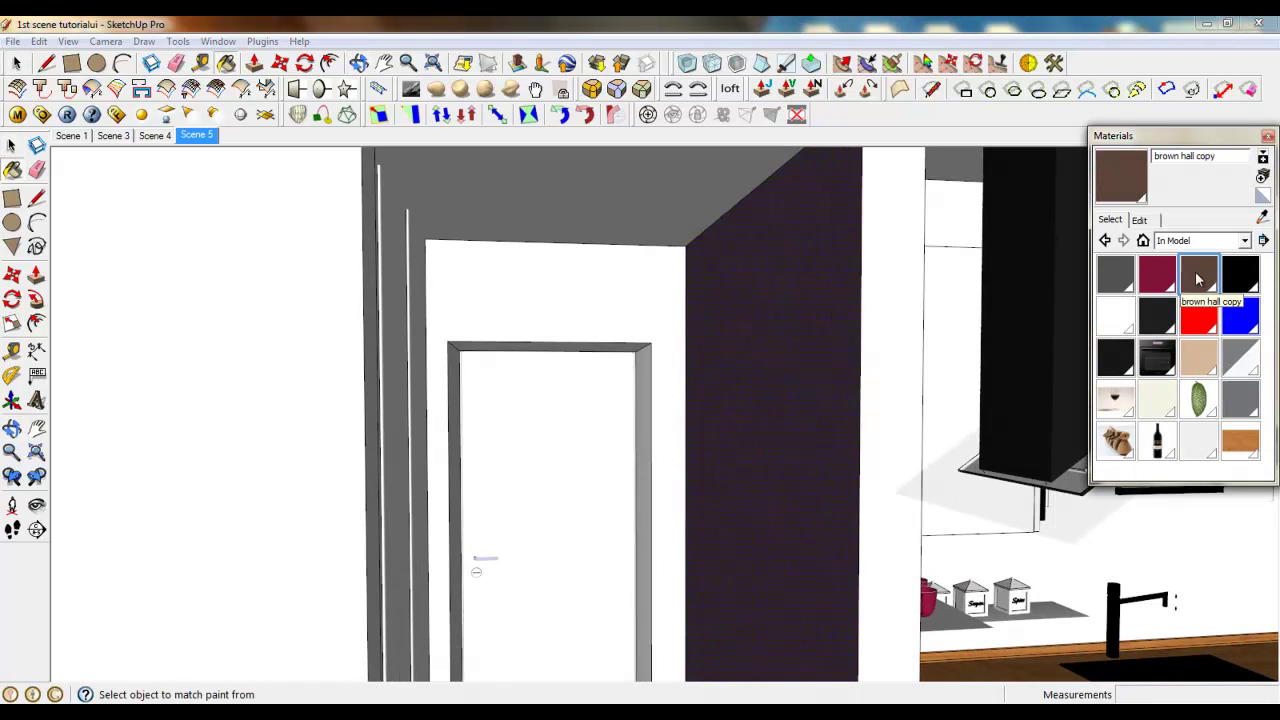
left_click(671, 291)
scroll(468, 340, "up", 4)
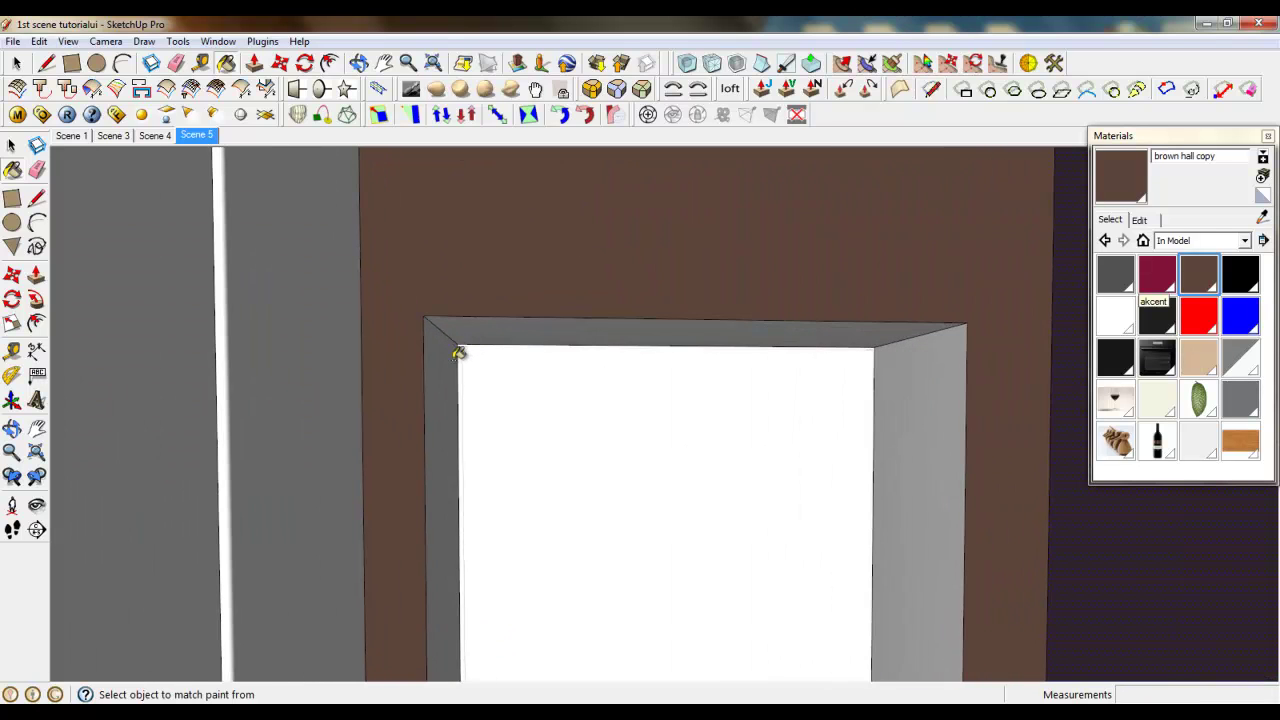
left_click(451, 349)
left_click(466, 331)
left_click(914, 366)
Examine the hallway walls, door recess and adjoining surfaces from several angles for missing brown paint.
scroll(740, 332, "down", 2)
scroll(740, 332, "down", 1)
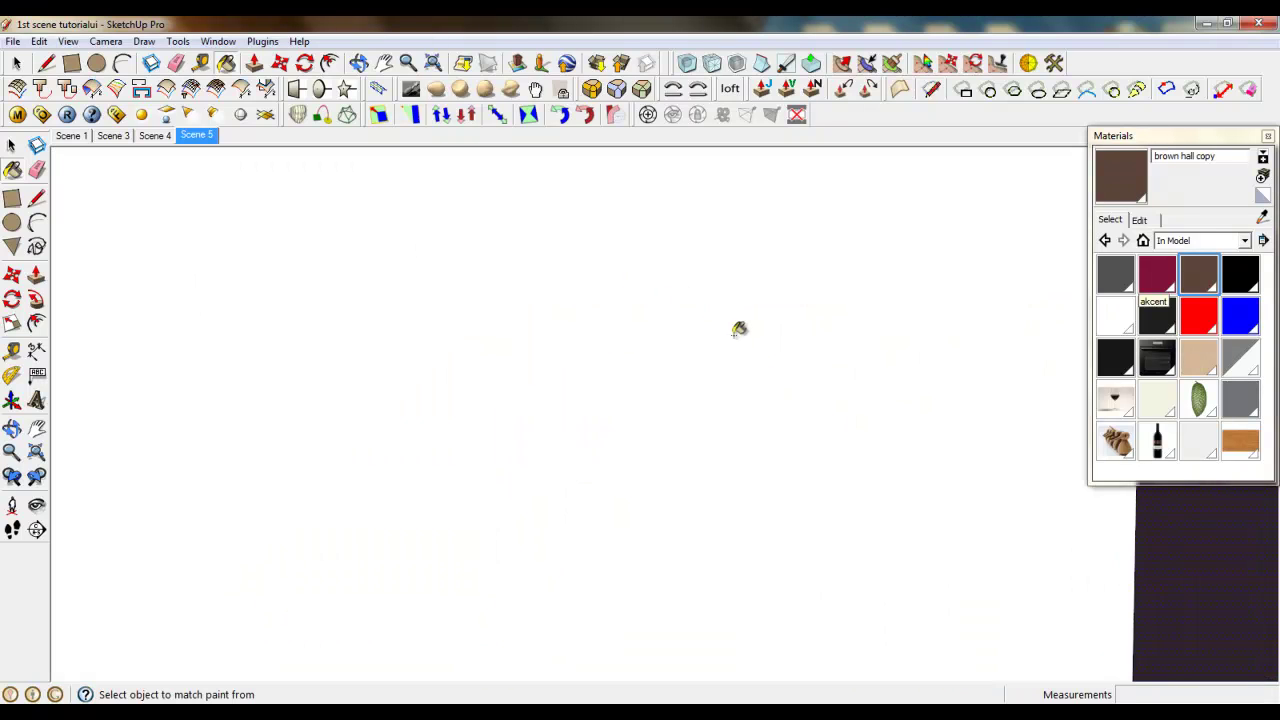
middle_click_drag(1192, 545, 1145, 562)
scroll(346, 302, "down", 1)
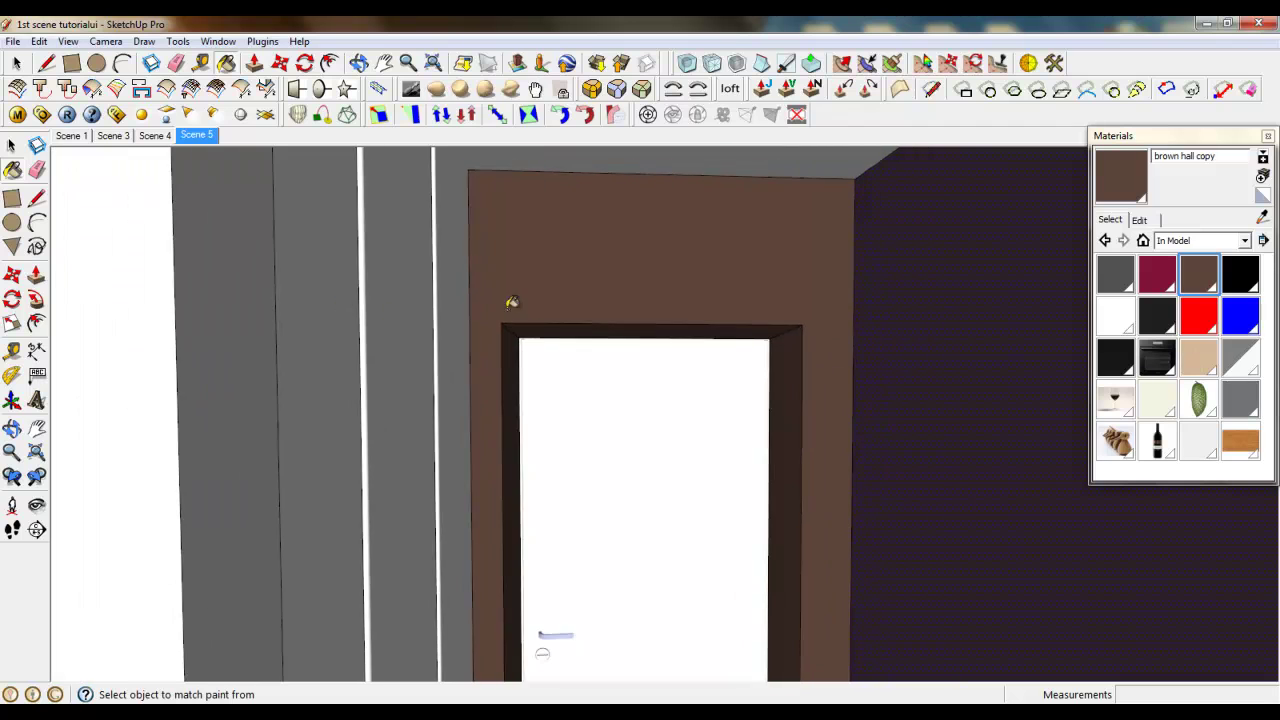
scroll(513, 303, "down", 3)
mouse_move(534, 300)
middle_mouse_down()
mouse_move(497, 288)
mouse_move(449, 334)
mouse_move(441, 391)
mouse_move(411, 414)
mouse_move(194, 409)
mouse_move(331, 351)
middle_mouse_up()
scroll(493, 235, "up", 2)
scroll(491, 210, "up", 5)
left_click(541, 322)
middle_click_drag(541, 322, 720, 217)
scroll(670, 163, "down", 4)
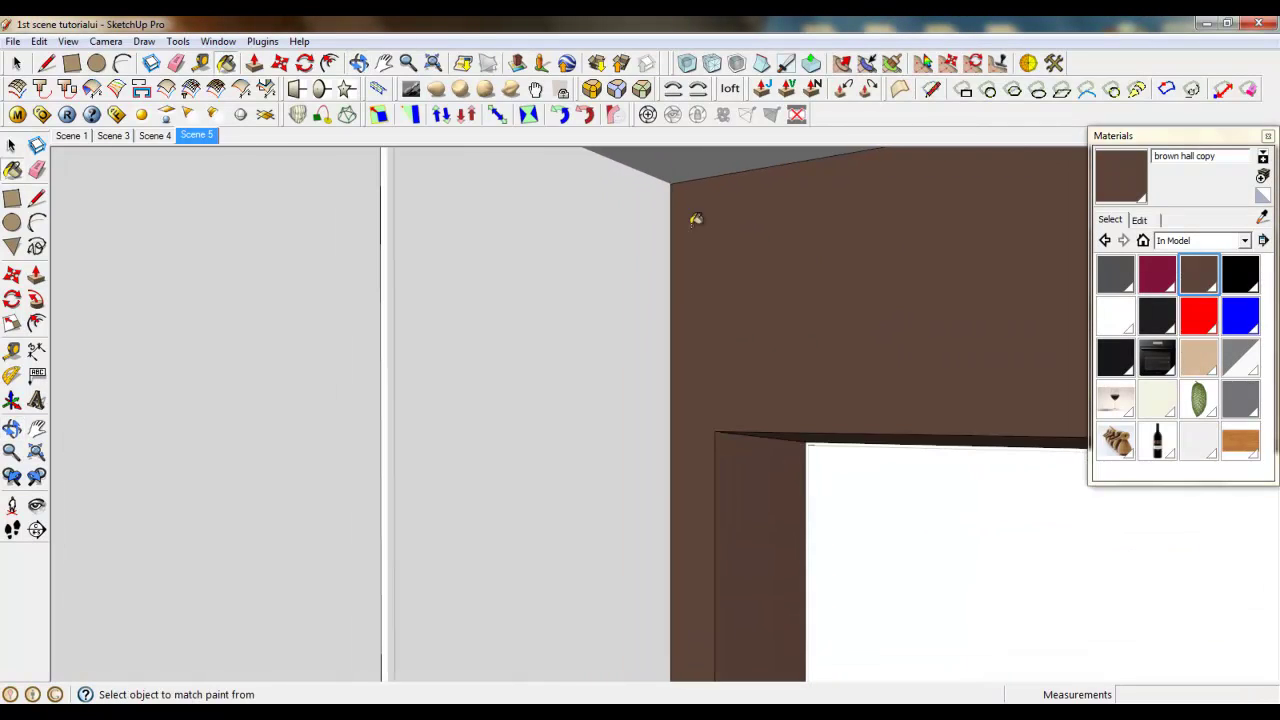
scroll(797, 511, "up", 4)
middle_click_drag(752, 344, 348, 404)
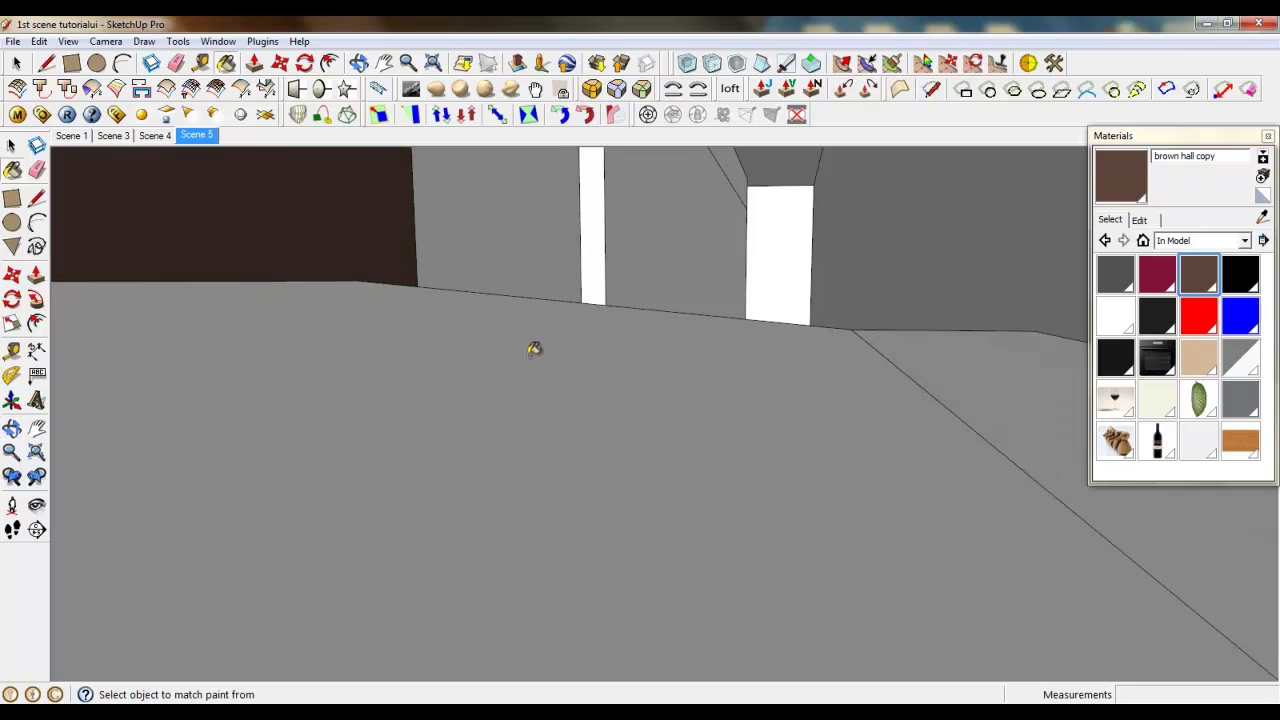
left_click(532, 350)
mouse_move(532, 350)
middle_mouse_down()
mouse_move(437, 386)
mouse_move(375, 230)
mouse_move(724, 395)
mouse_move(389, 480)
mouse_move(594, 491)
mouse_move(331, 480)
mouse_move(914, 467)
mouse_move(629, 483)
mouse_move(926, 260)
mouse_move(783, 234)
mouse_move(650, 391)
mouse_move(751, 403)
middle_mouse_up()
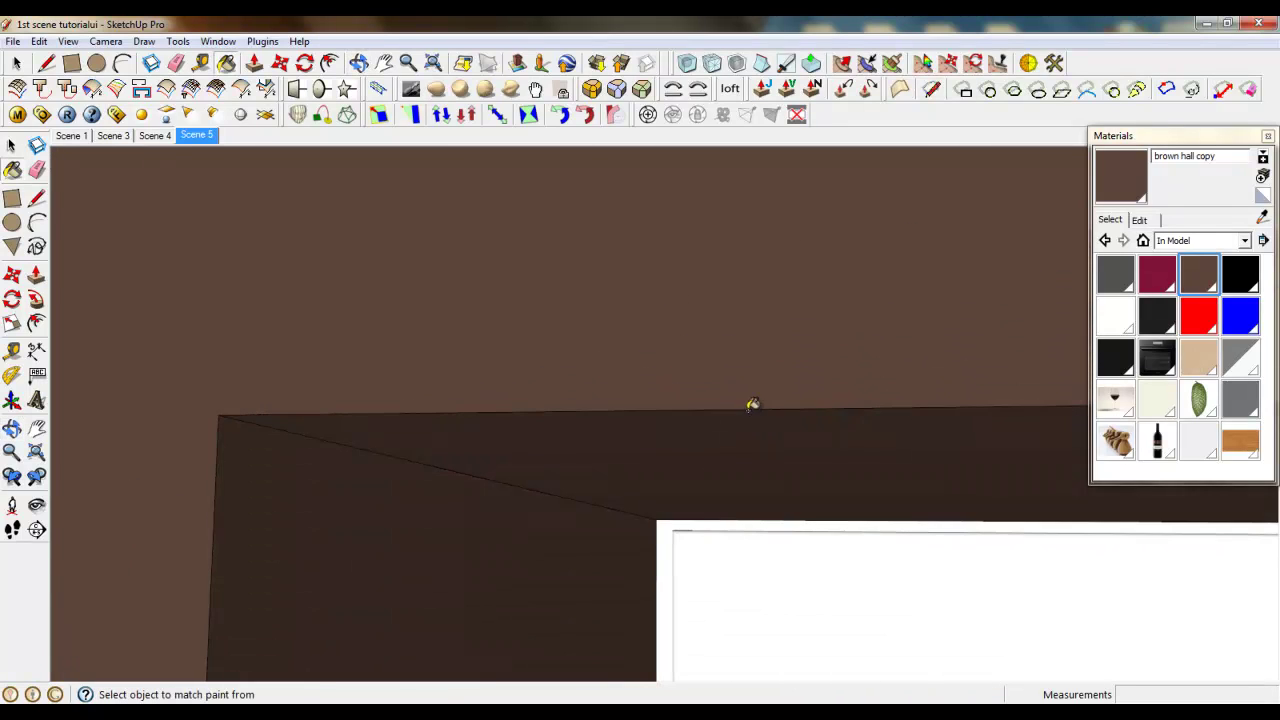
scroll(700, 405, "down", 10)
scroll(656, 406, "down", 3)
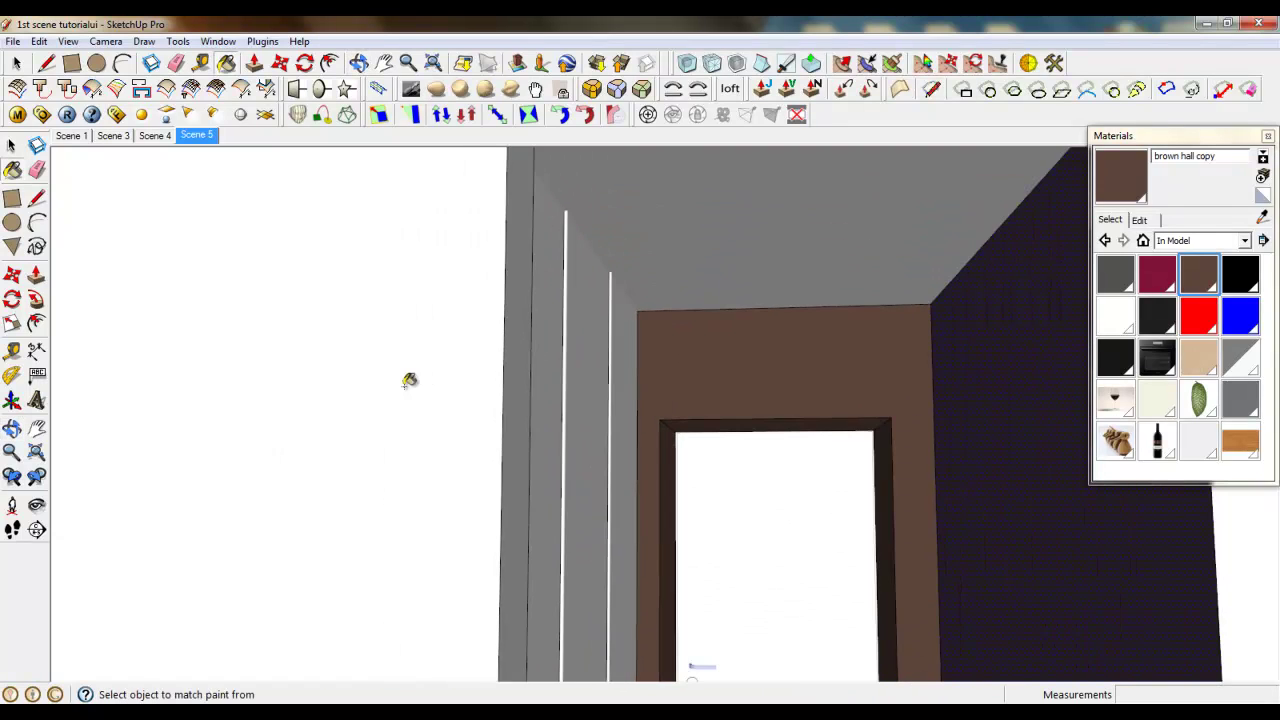
scroll(380, 380, "down", 5)
scroll(328, 301, "down", 3)
scroll(328, 301, "down", 3)
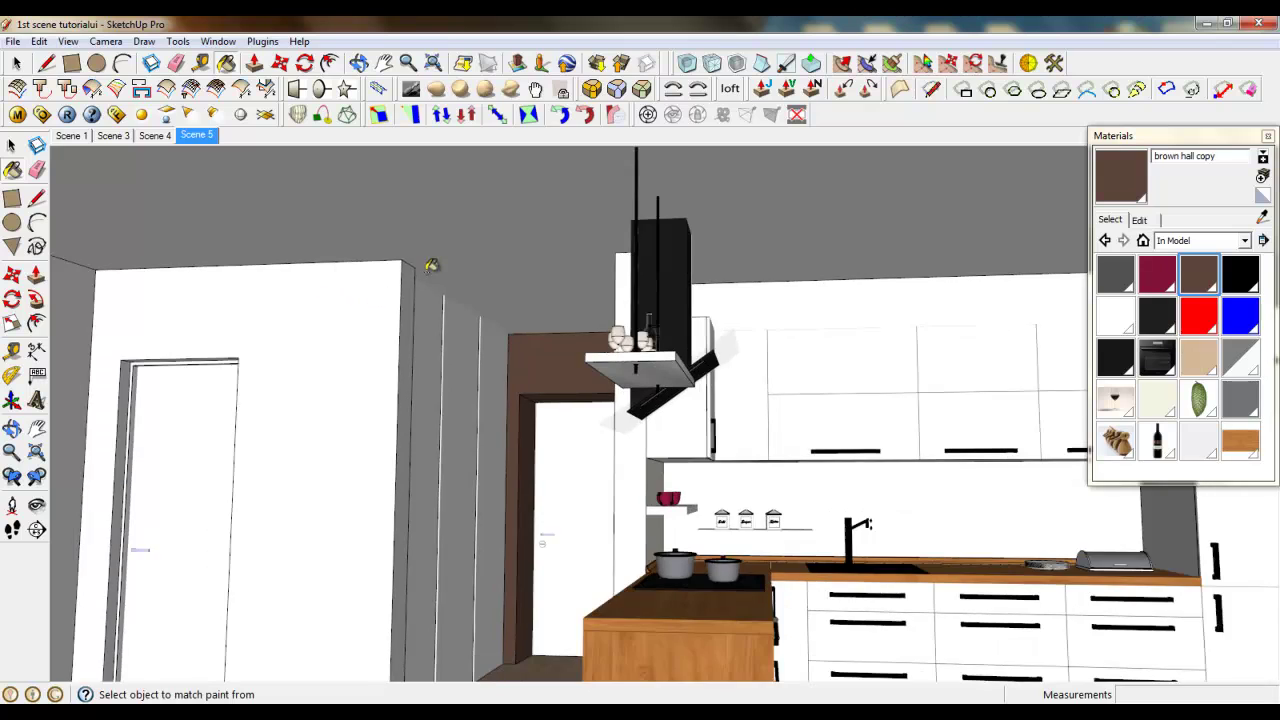
Add a reflection layer to the brown hall copy material in the V-Ray material editor.
left_click(17, 116)
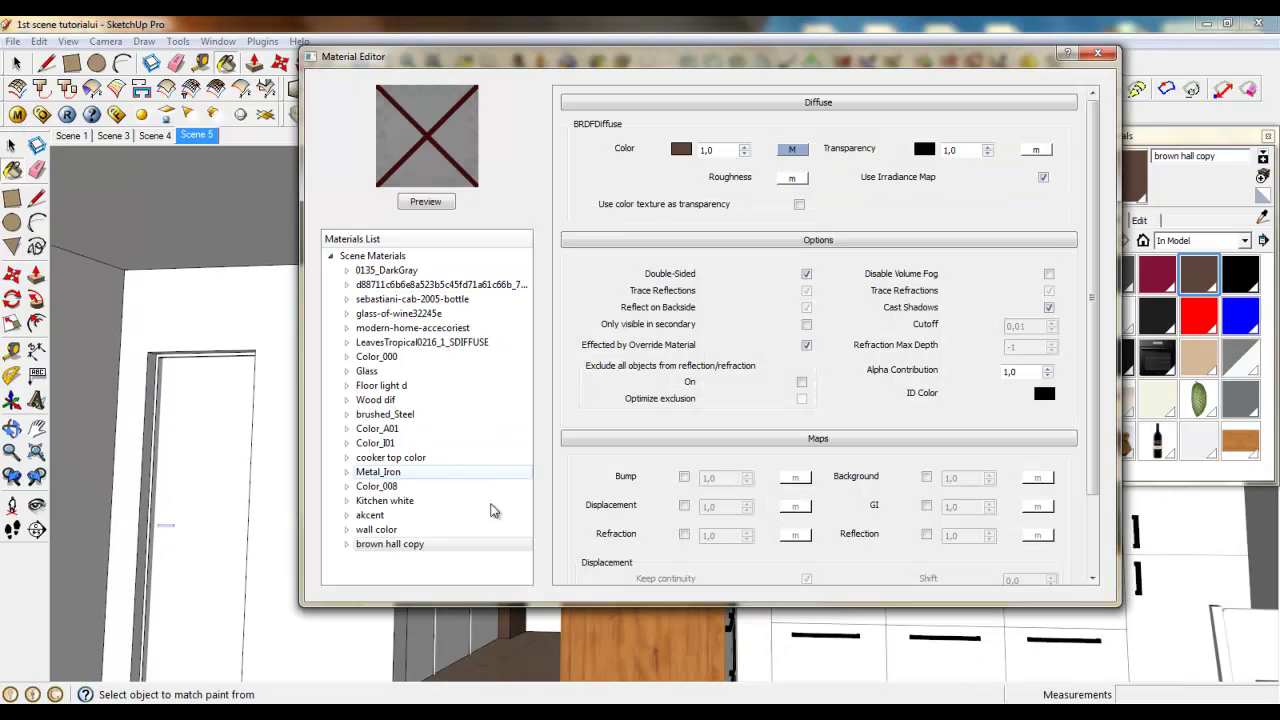
left_click(375, 544)
right_click(373, 545)
mouse_move(568, 560)
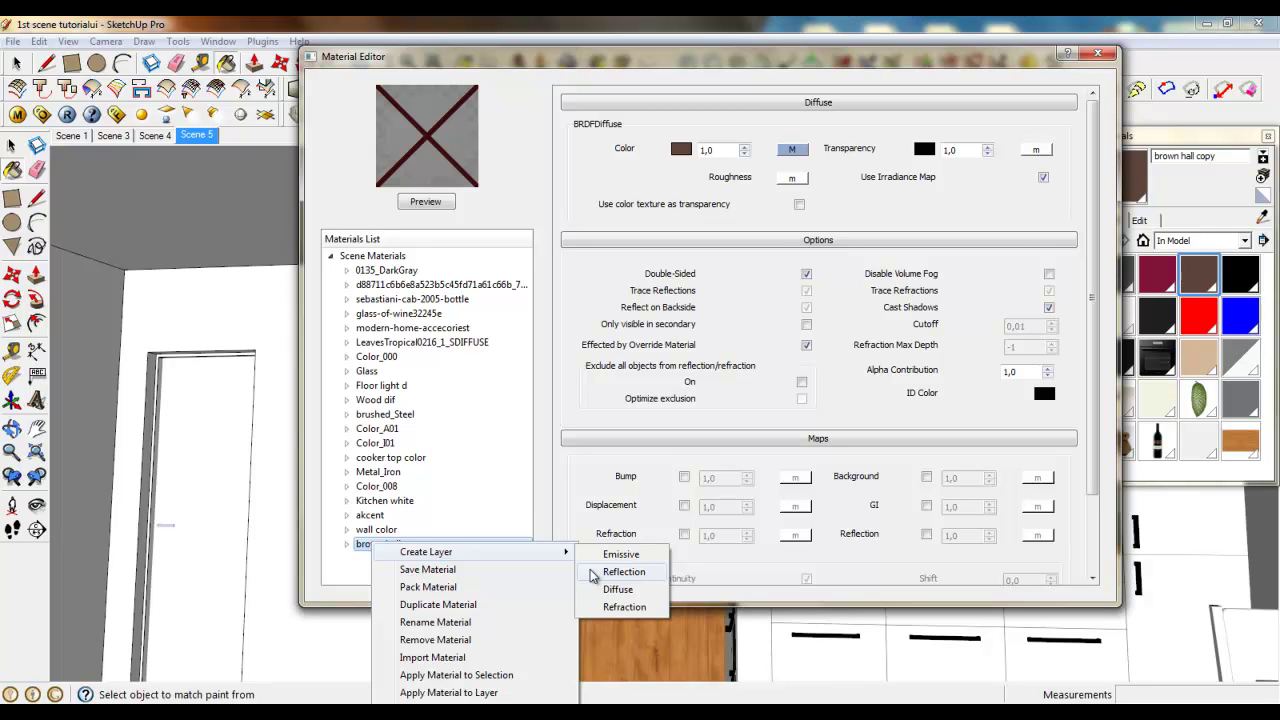
left_click(594, 576)
Assign a TexFresnel texture to the brown hall copy reflection, edit its IOR settings and accept the texture.
left_click(786, 157)
left_click(388, 290)
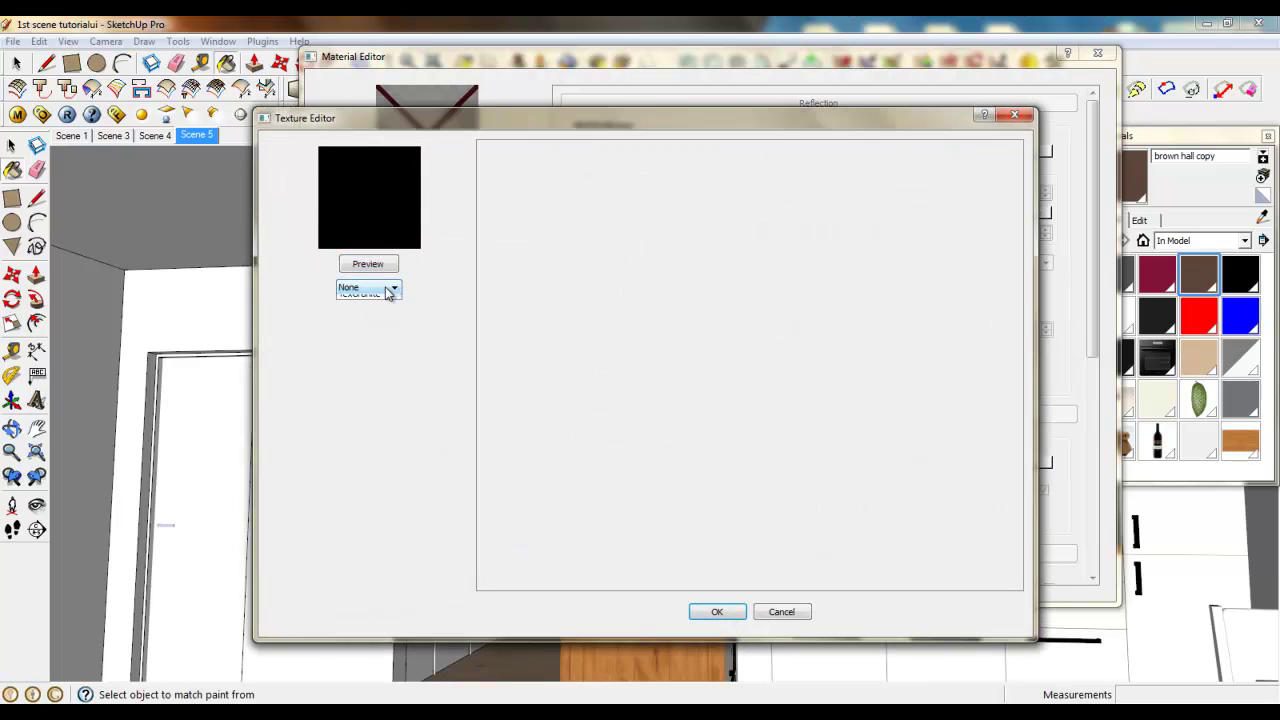
left_click(378, 406)
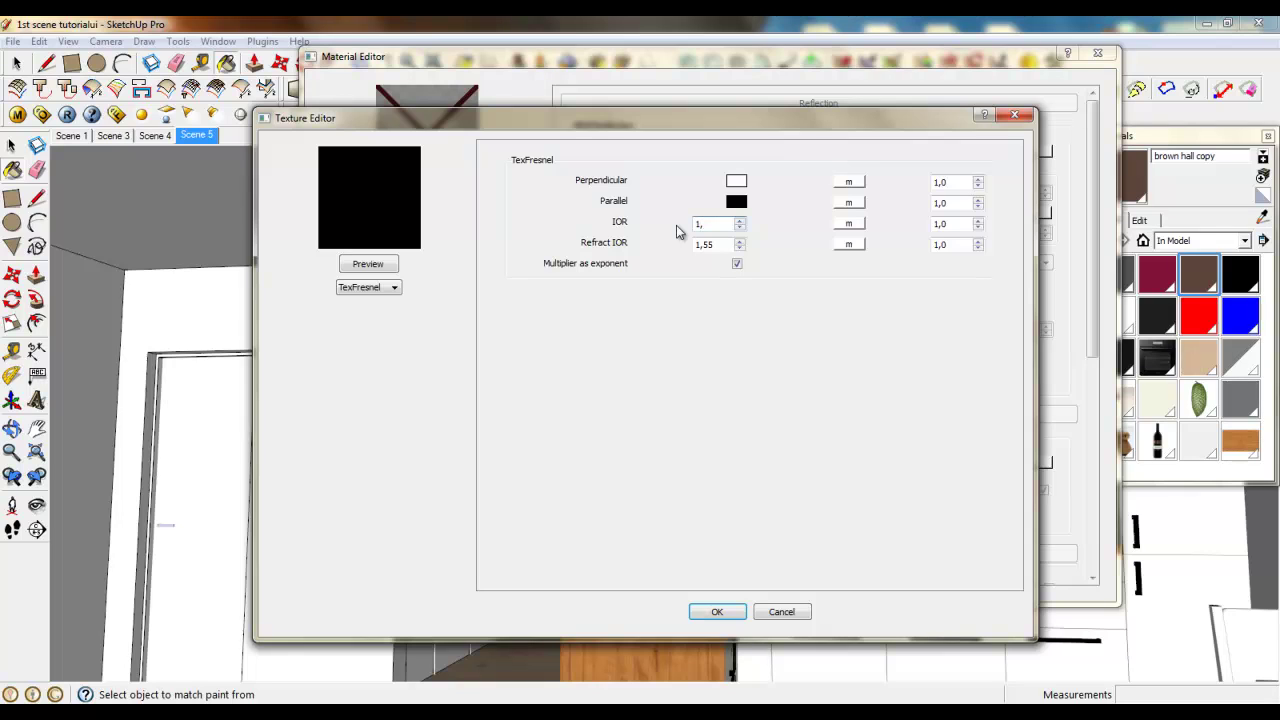
double_click(689, 244)
left_click(717, 611)
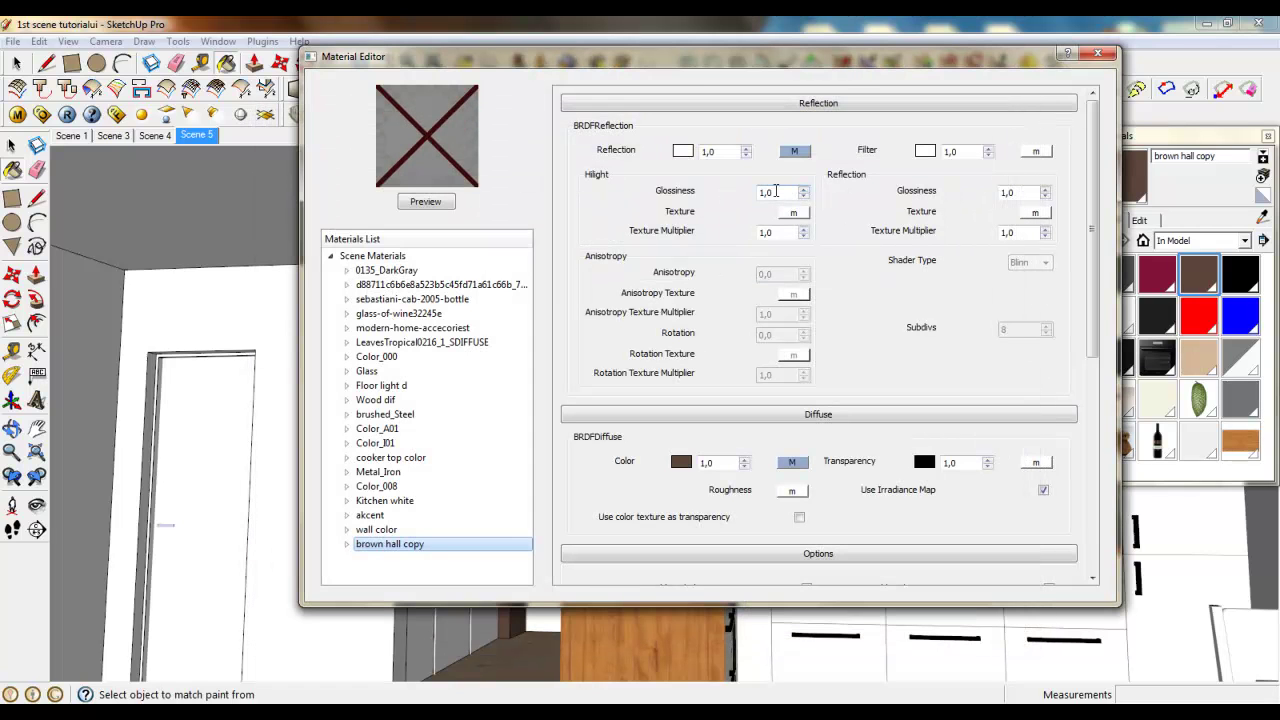
Set the brown hall copy highlight glossiness to 0,2, reflection glossiness to 0,1 and shader type to Phong.
double_click(776, 191)
type("0,2")
double_click(1035, 191)
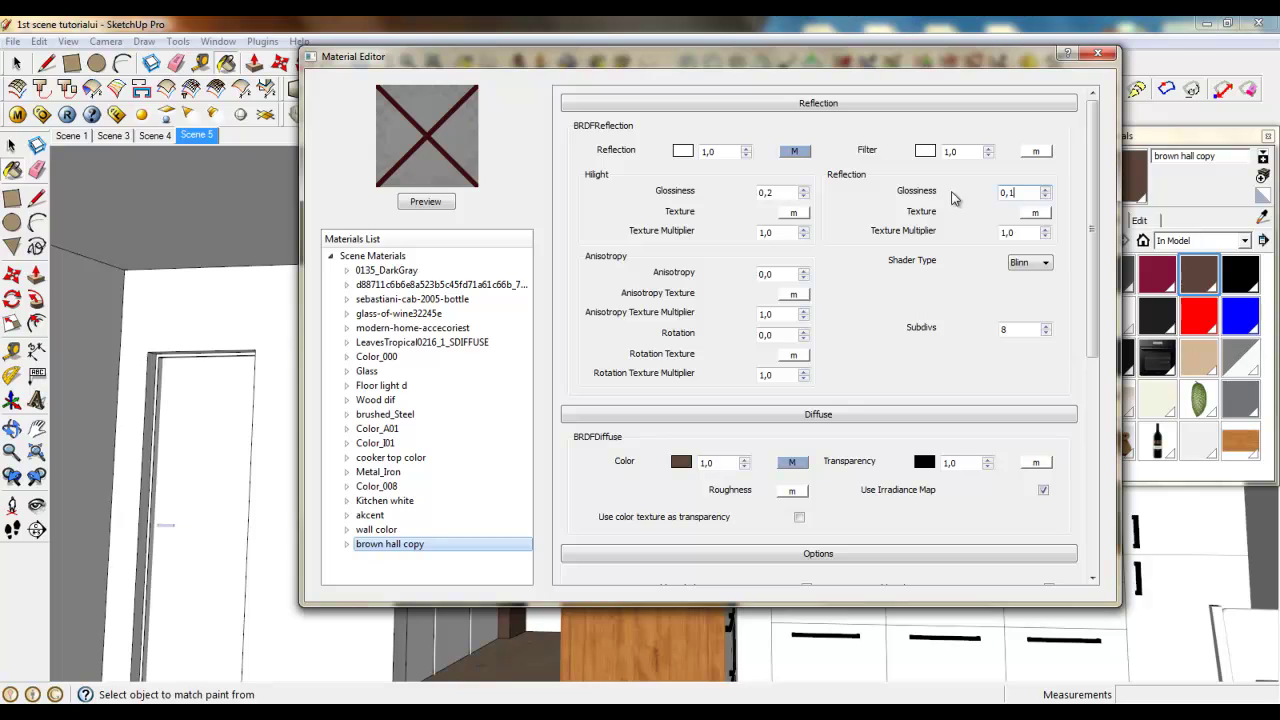
left_click(1030, 263)
left_click(1031, 281)
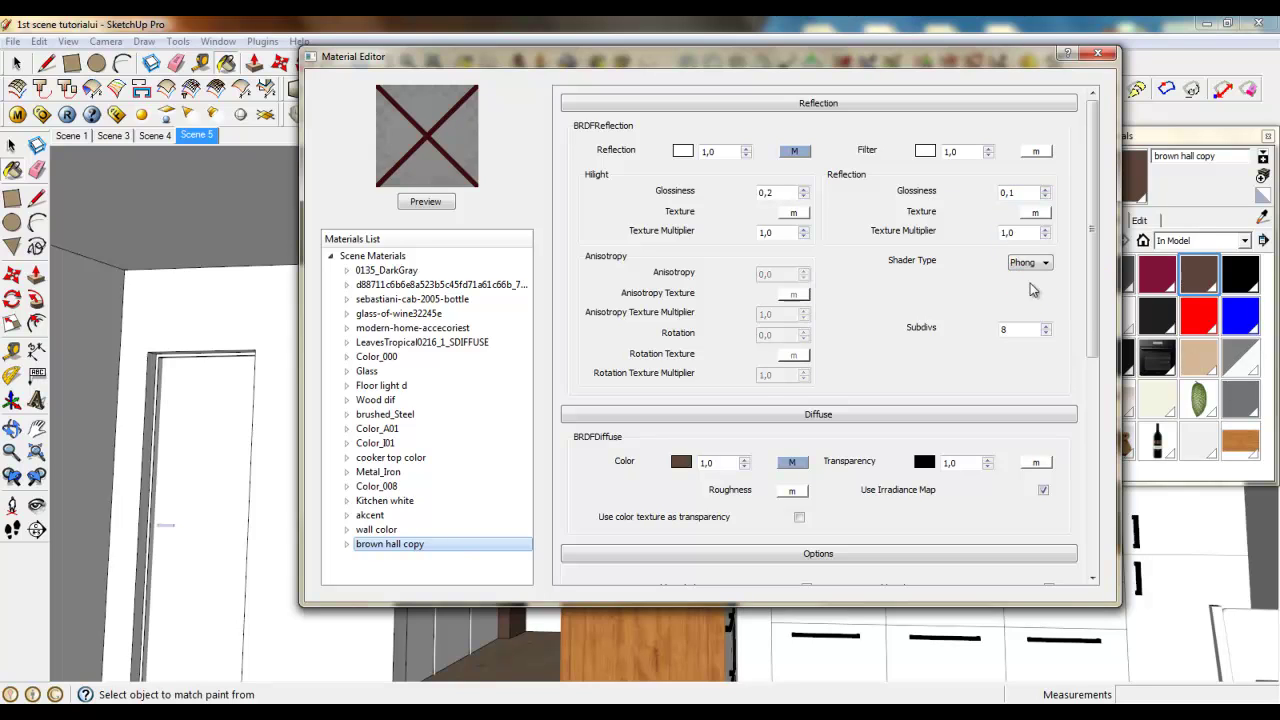
left_click_drag(1029, 331, 956, 339)
Enable the bump map of brown hall copy with a value of 0,22 and assign it a TexNoise texture.
scroll(1093, 300, "down", 3)
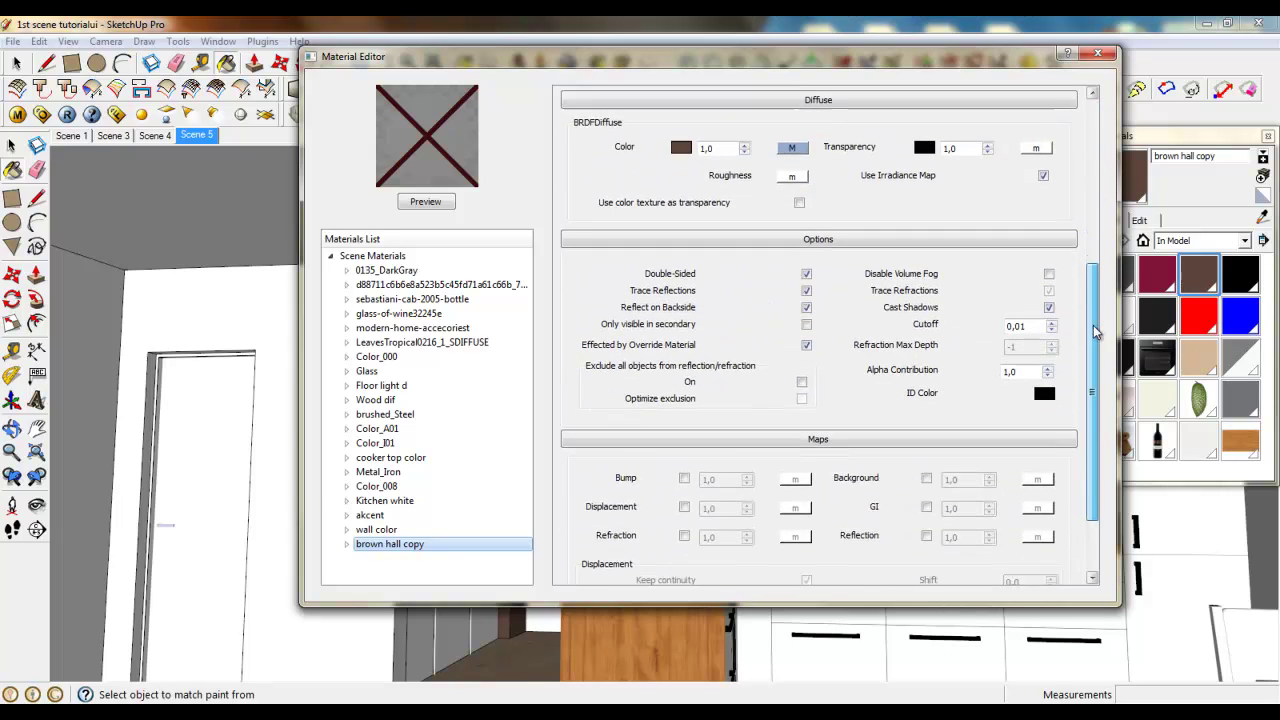
scroll(1096, 332, "down", 2)
left_click(684, 383)
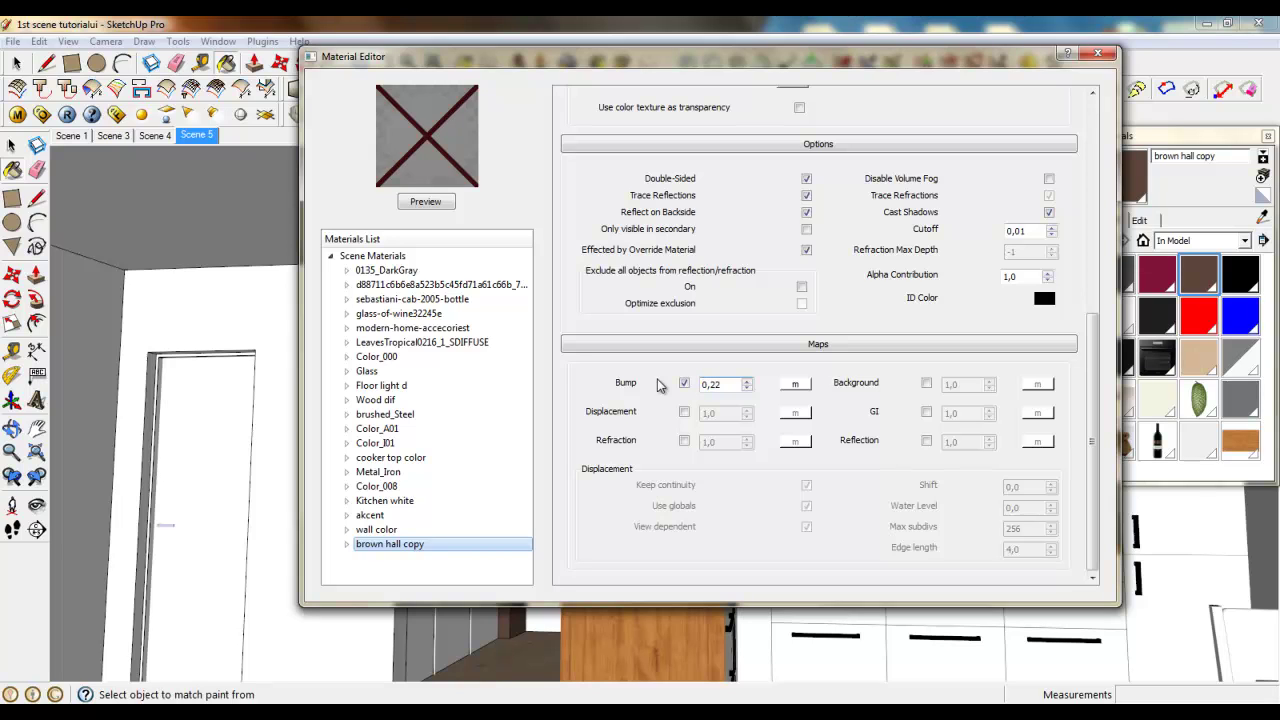
left_click(795, 387)
left_click(374, 289)
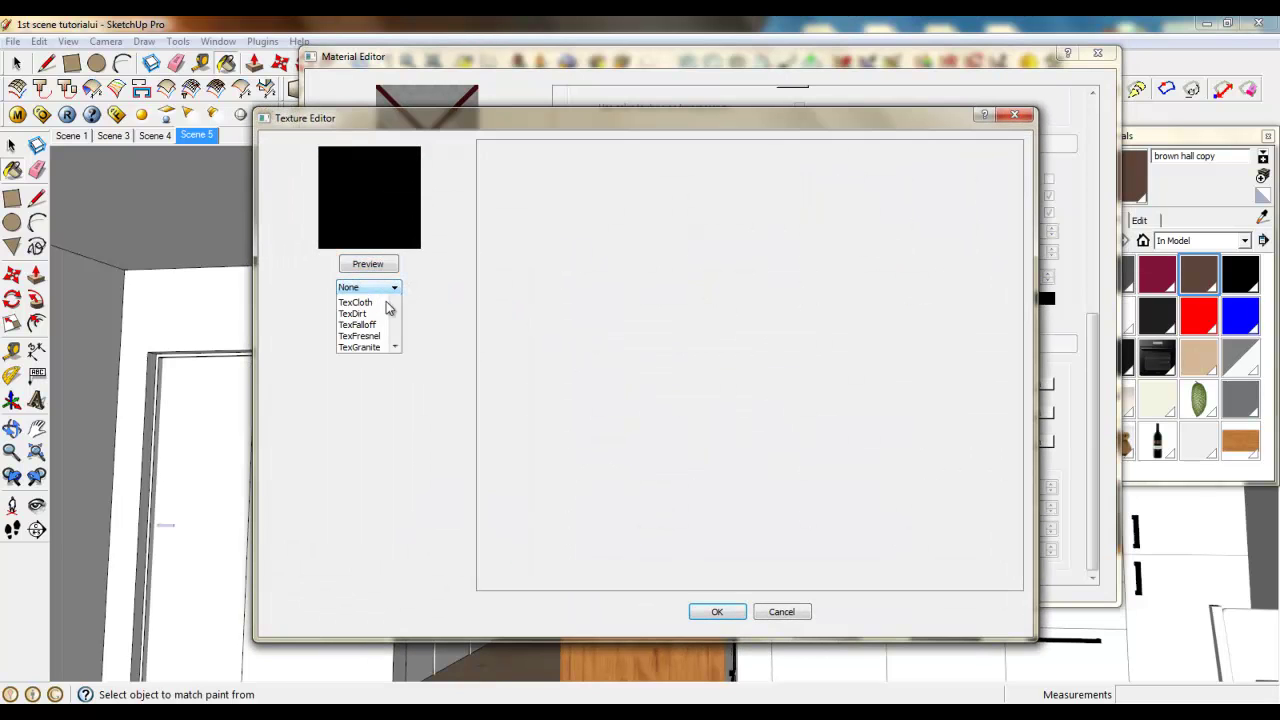
left_click_drag(397, 330, 397, 370)
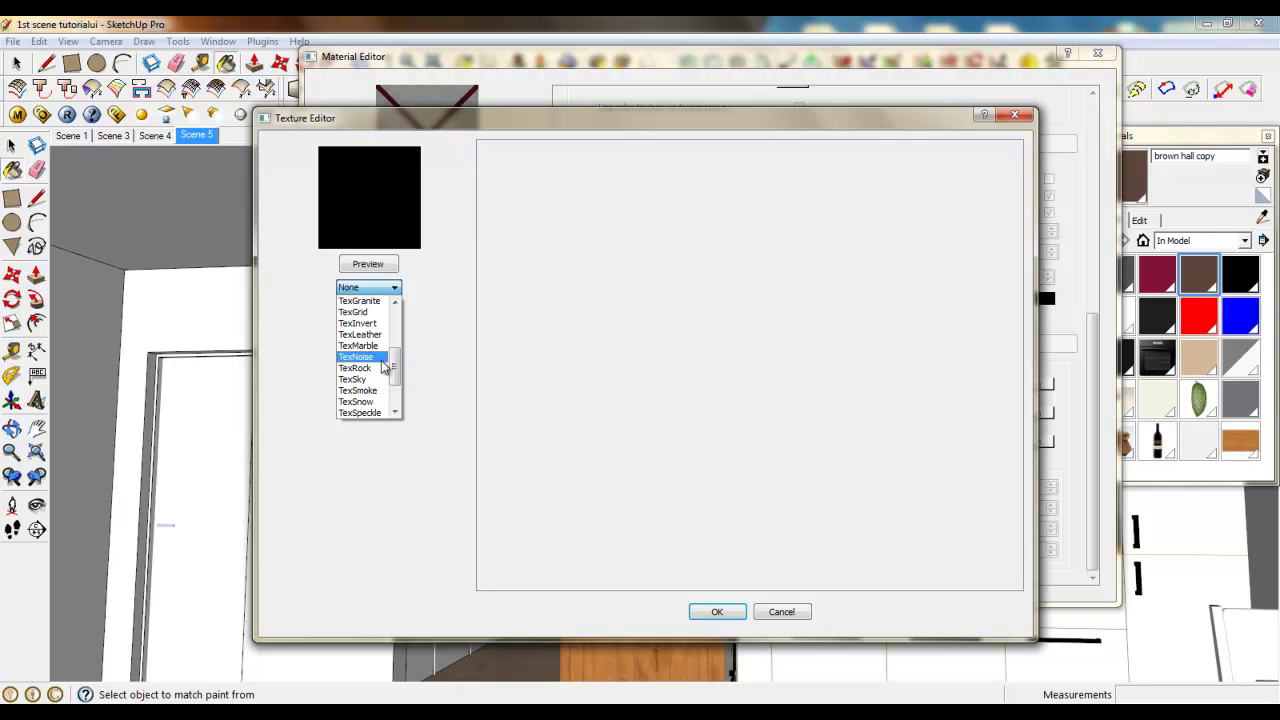
left_click(380, 359)
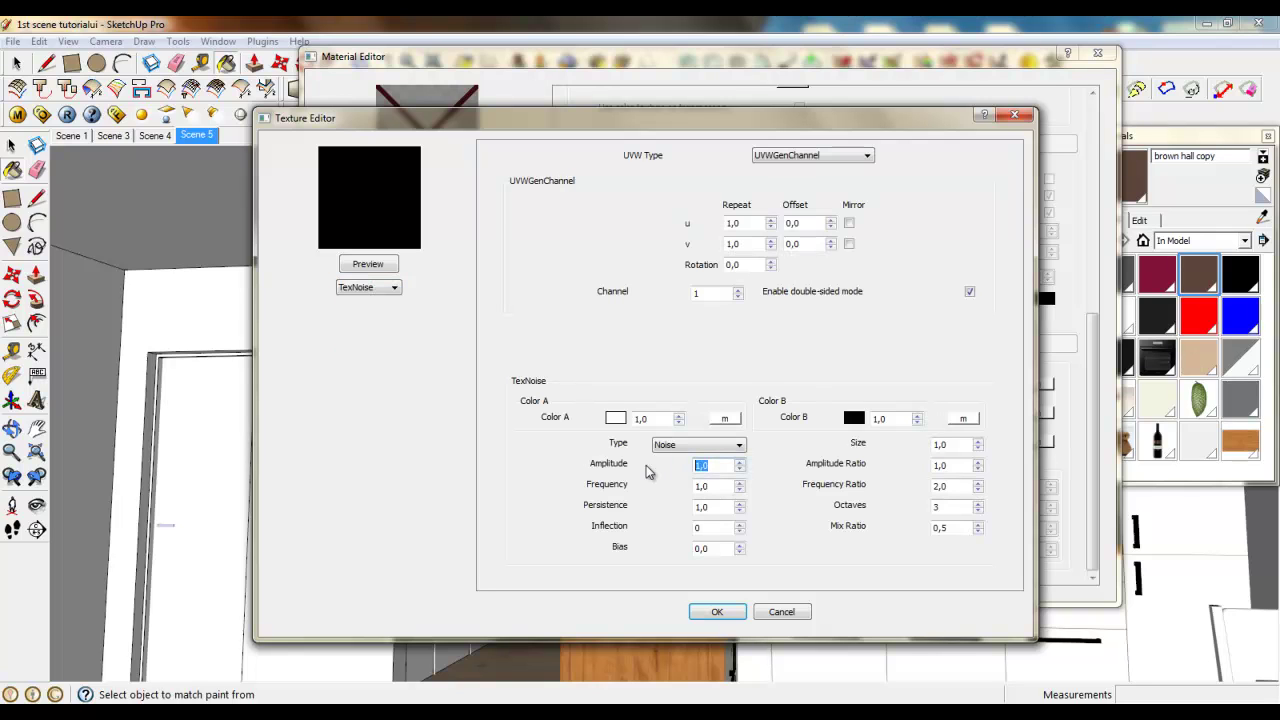
Set the amplitude, frequency and persistence of the brown hall copy noise texture to 0,1.
type("0,1")
key("Tab")
type("0,10,1")
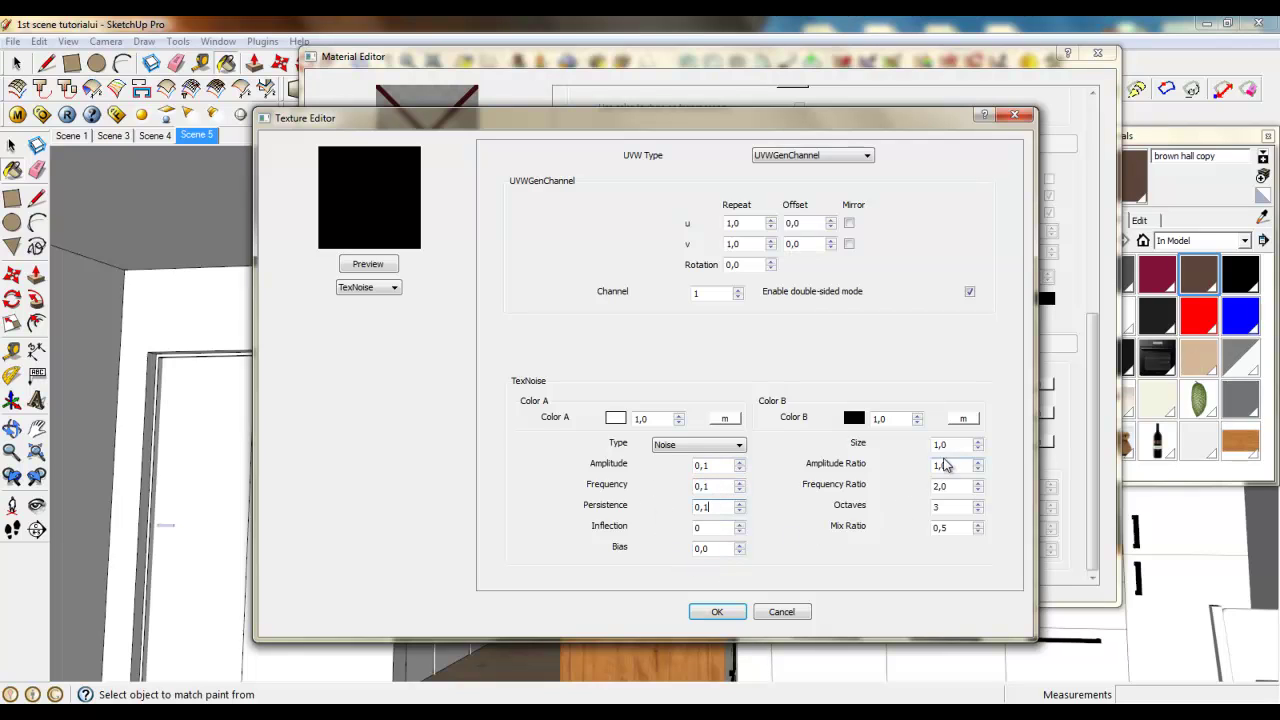
Set the noise texture's size, frequency ratio and mix ratio to 0,1 and accept the bump texture.
double_click(940, 444)
type("0,1")
key("Tab")
double_click(945, 486)
type("0,1")
double_click(945, 527)
type("0,1")
left_click(733, 615)
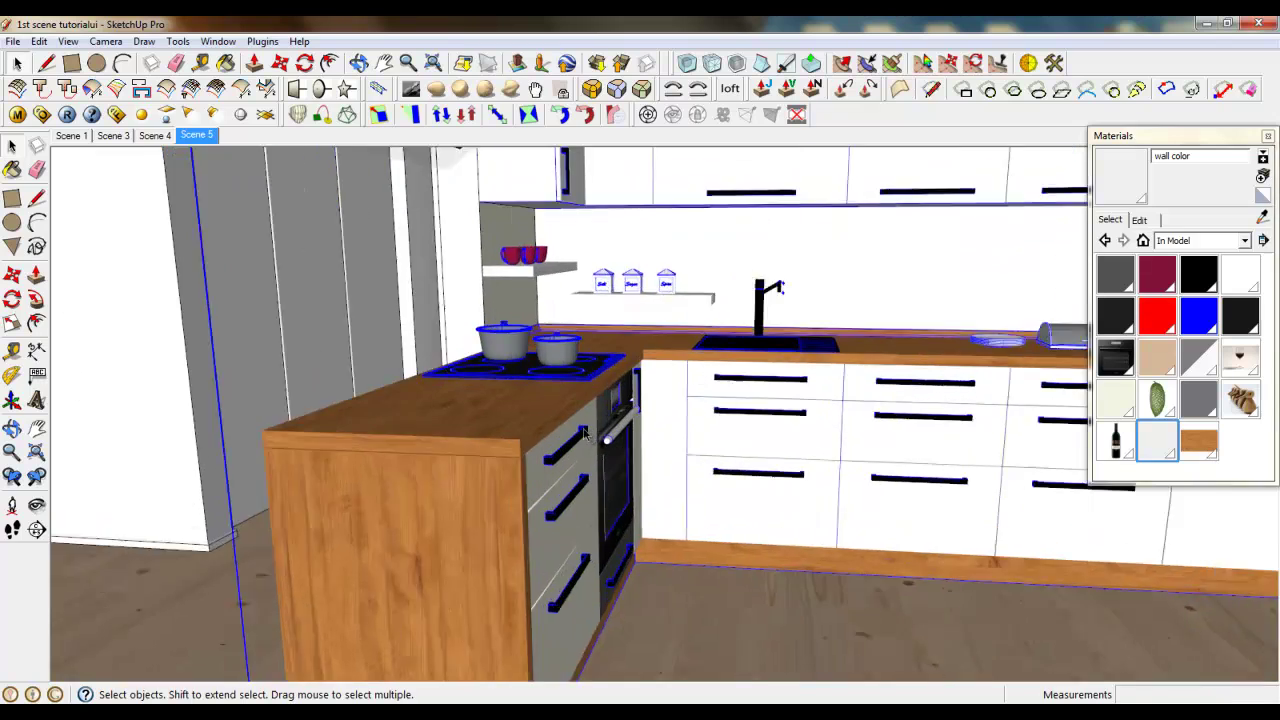
Pick the oven front material d88711c6b6e8a523b5c4… and add a reflection layer to it in the V-Ray Material Editor.
scroll(585, 434, "up", 2)
middle_click_drag(585, 434, 627, 427)
scroll(490, 520, "up", 4)
scroll(500, 510, "down", 3)
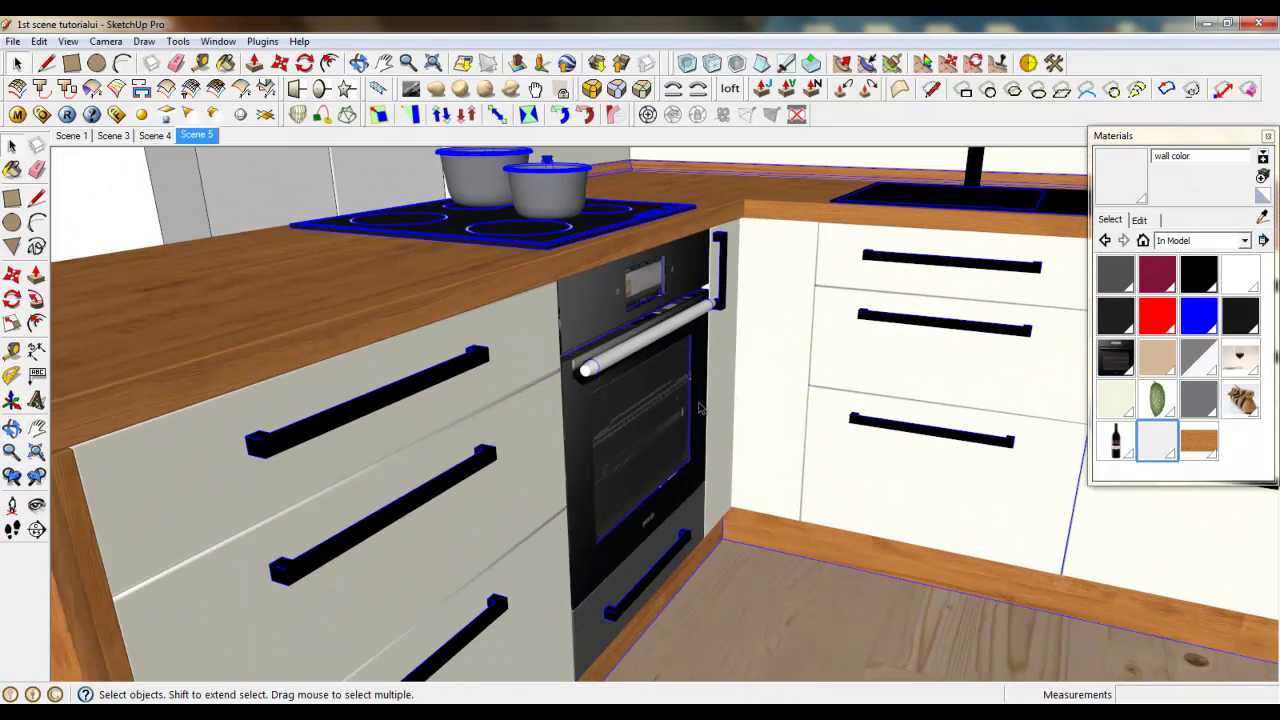
left_click(1147, 246)
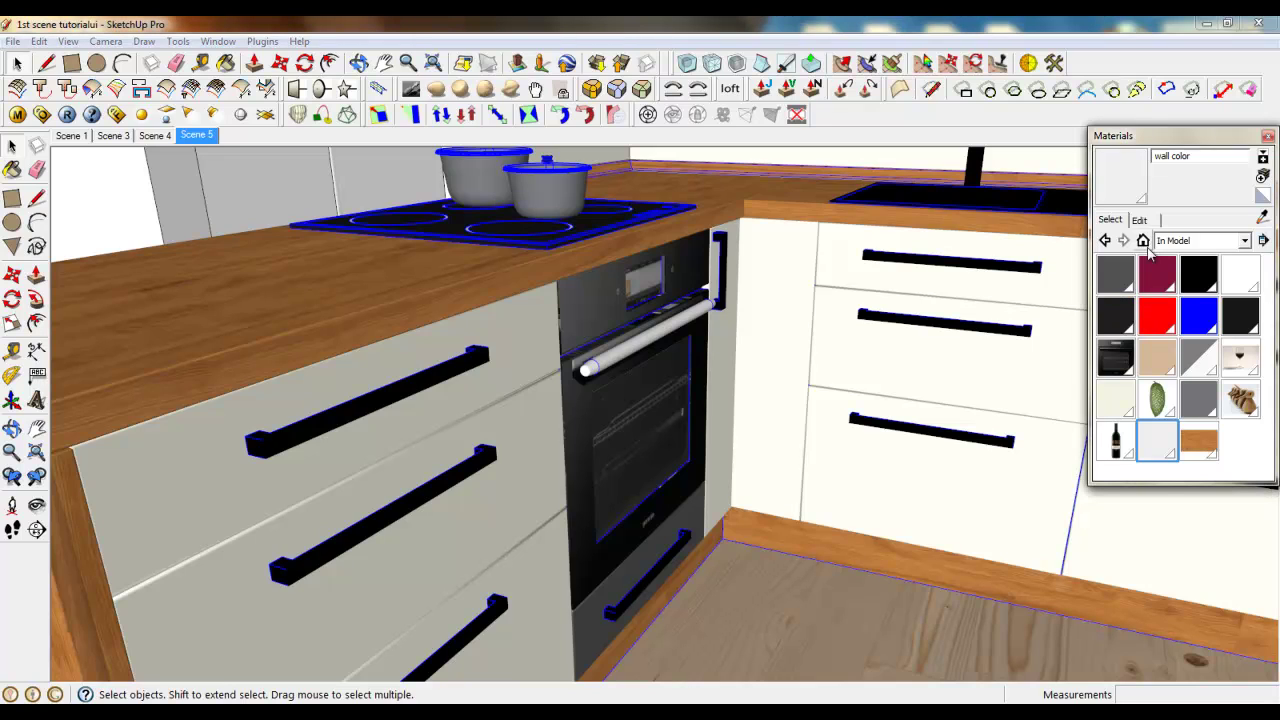
left_click(1118, 356)
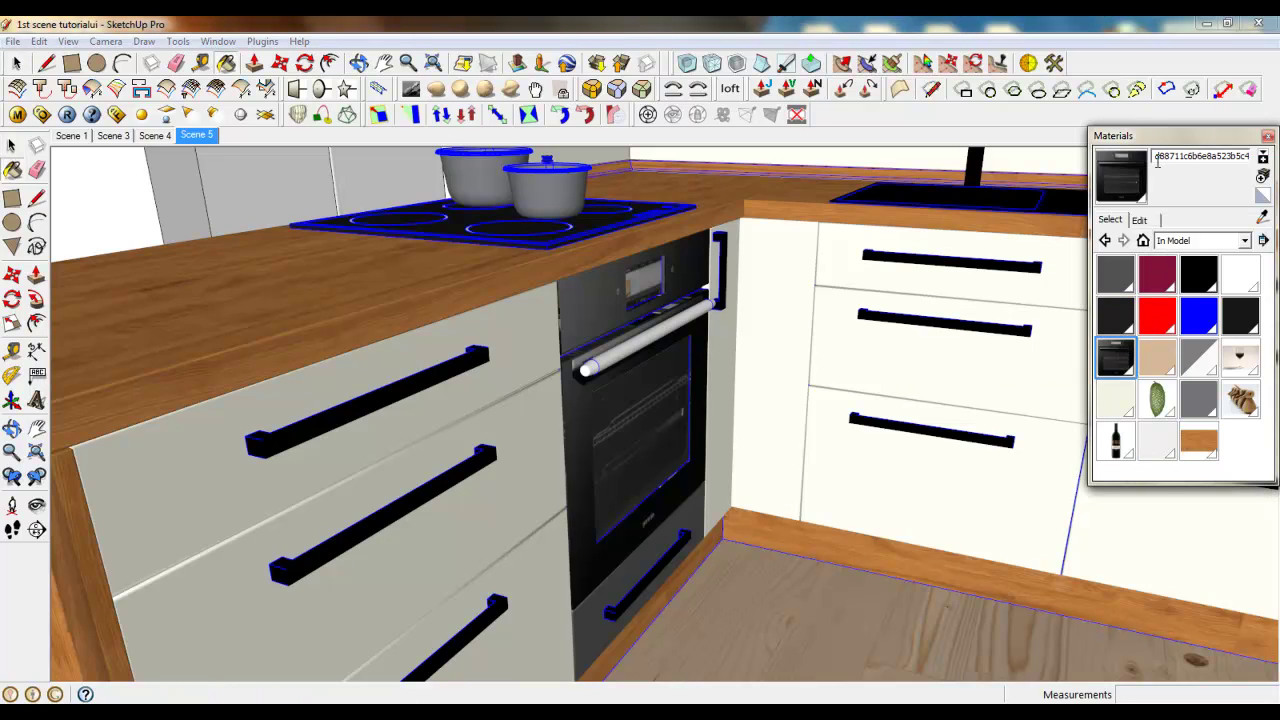
left_click(12, 113)
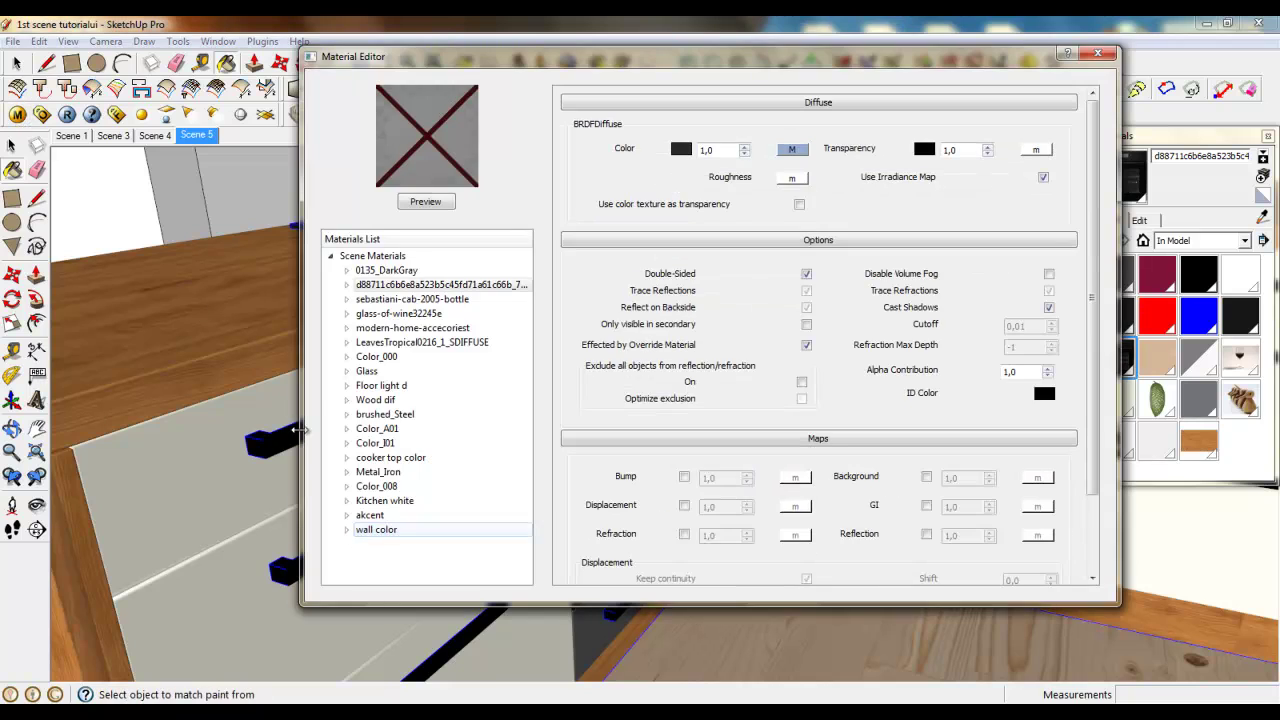
right_click(412, 285)
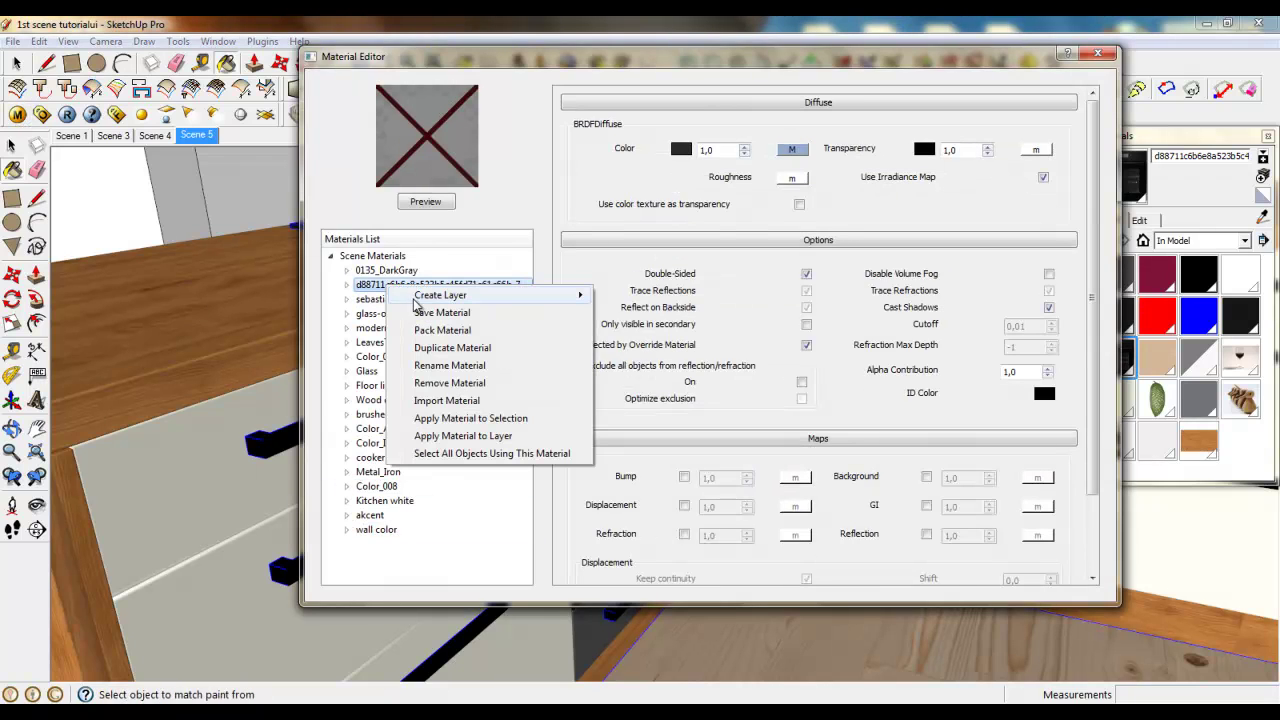
mouse_move(440, 295)
left_click(632, 316)
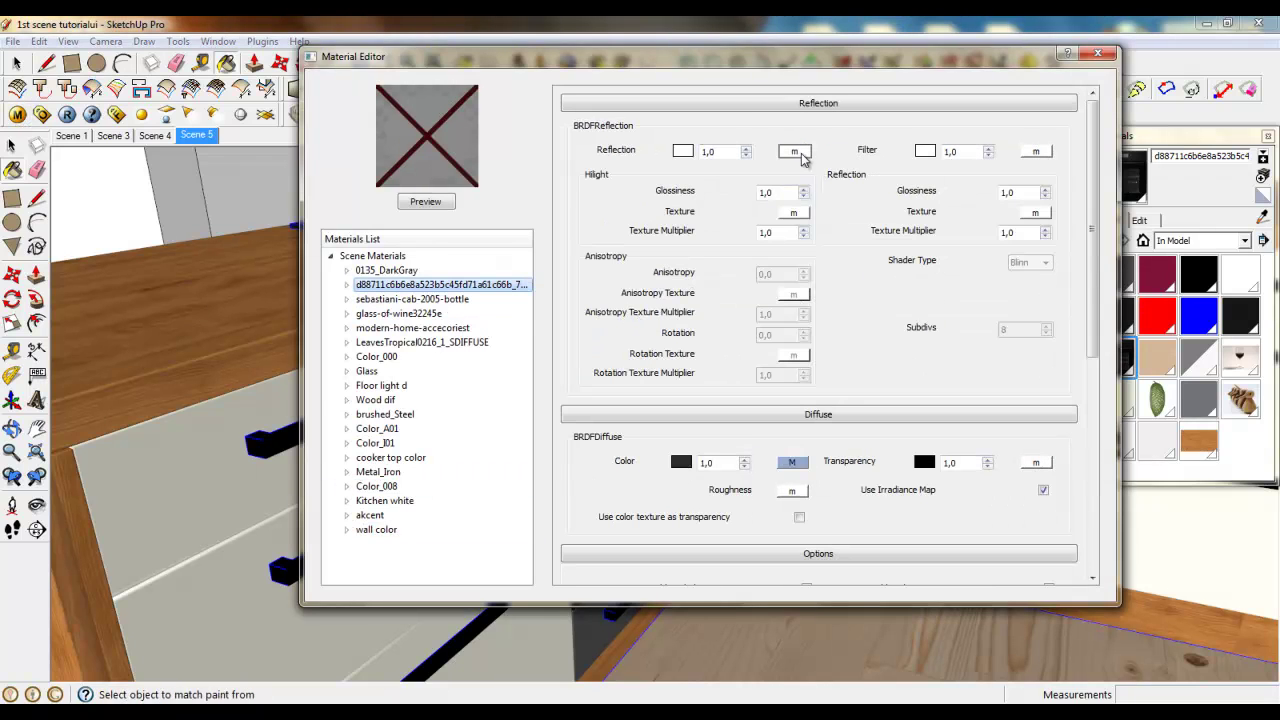
Assign a TexFresnel texture to the oven front material's reflection.
left_click(797, 157)
left_click(397, 288)
left_click(371, 406)
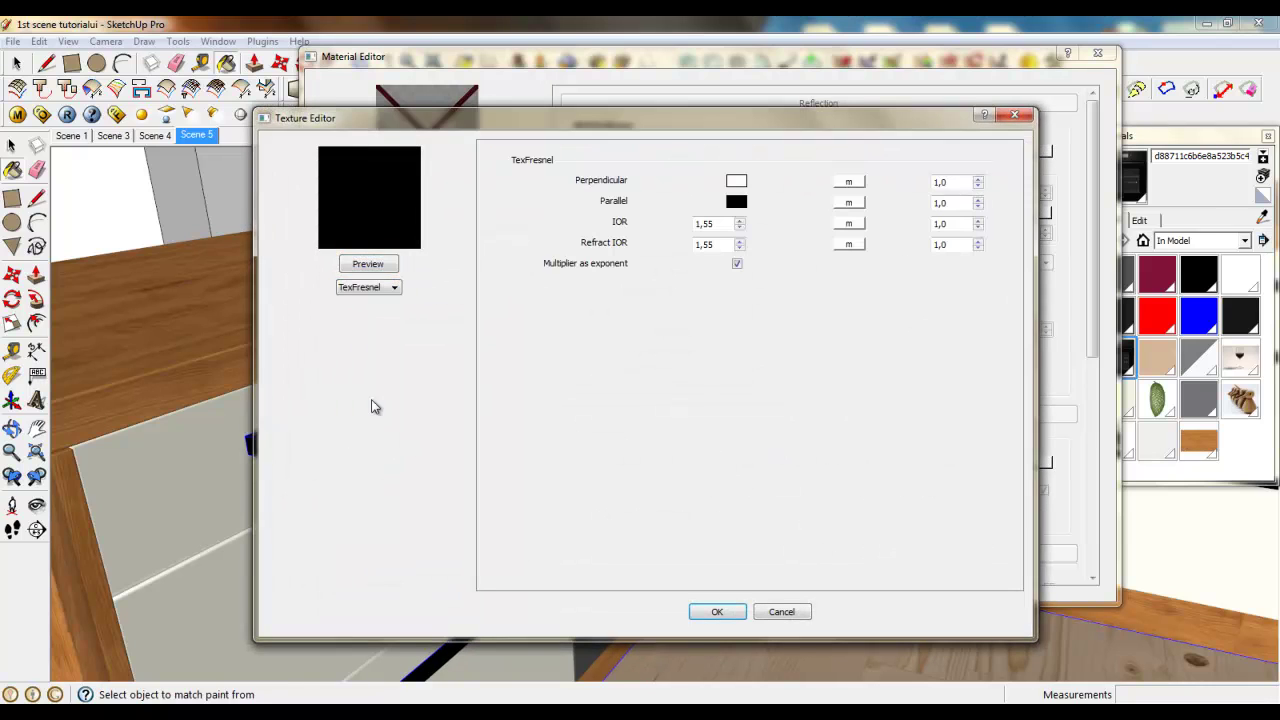
Map the Fresnel Perpendicular slot with a TexBitmap using the oven image d88711c6b6e8a523b5c45fd71a61c66b_78268_fp.jpg from the Reference Images folder.
left_click(851, 182)
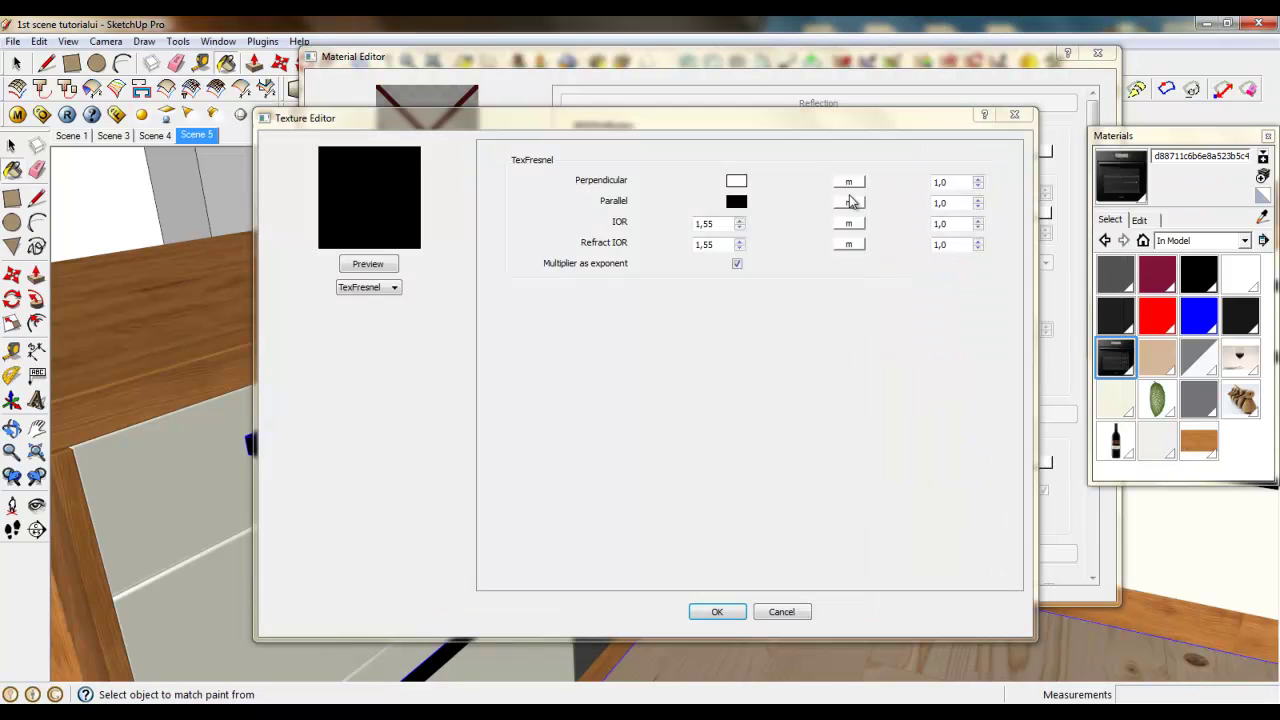
left_click(390, 287)
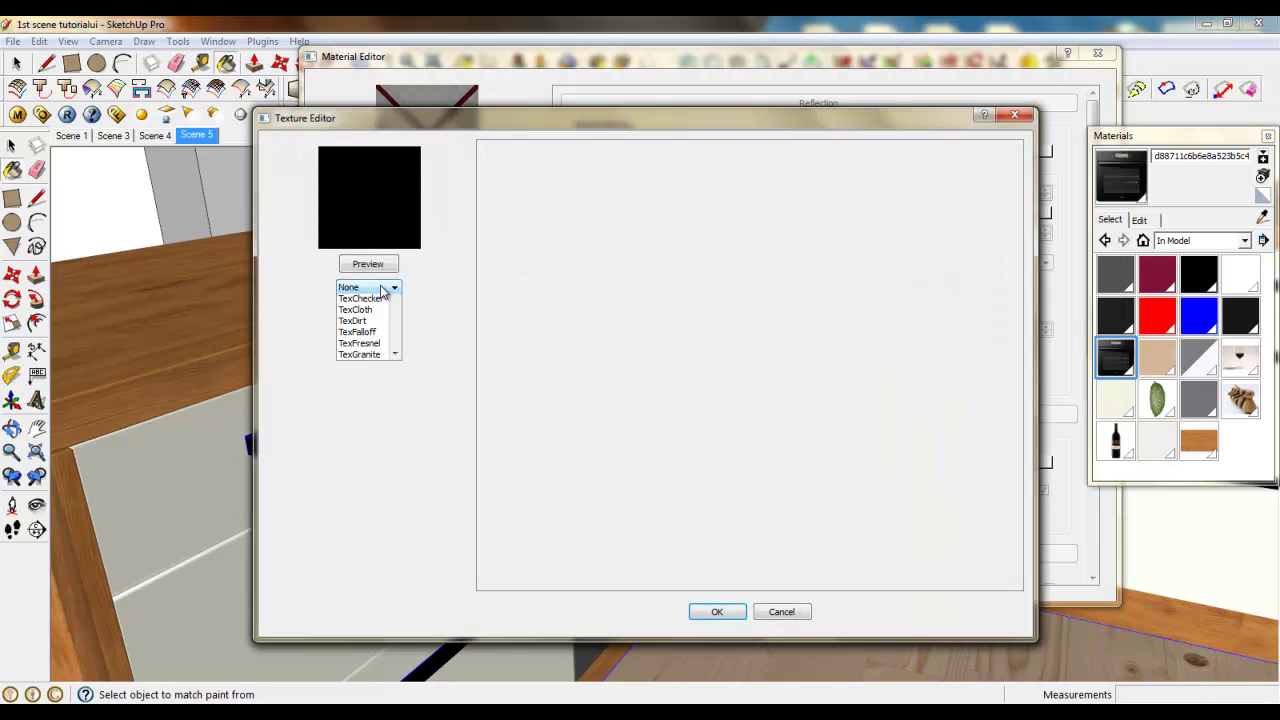
left_click(383, 330)
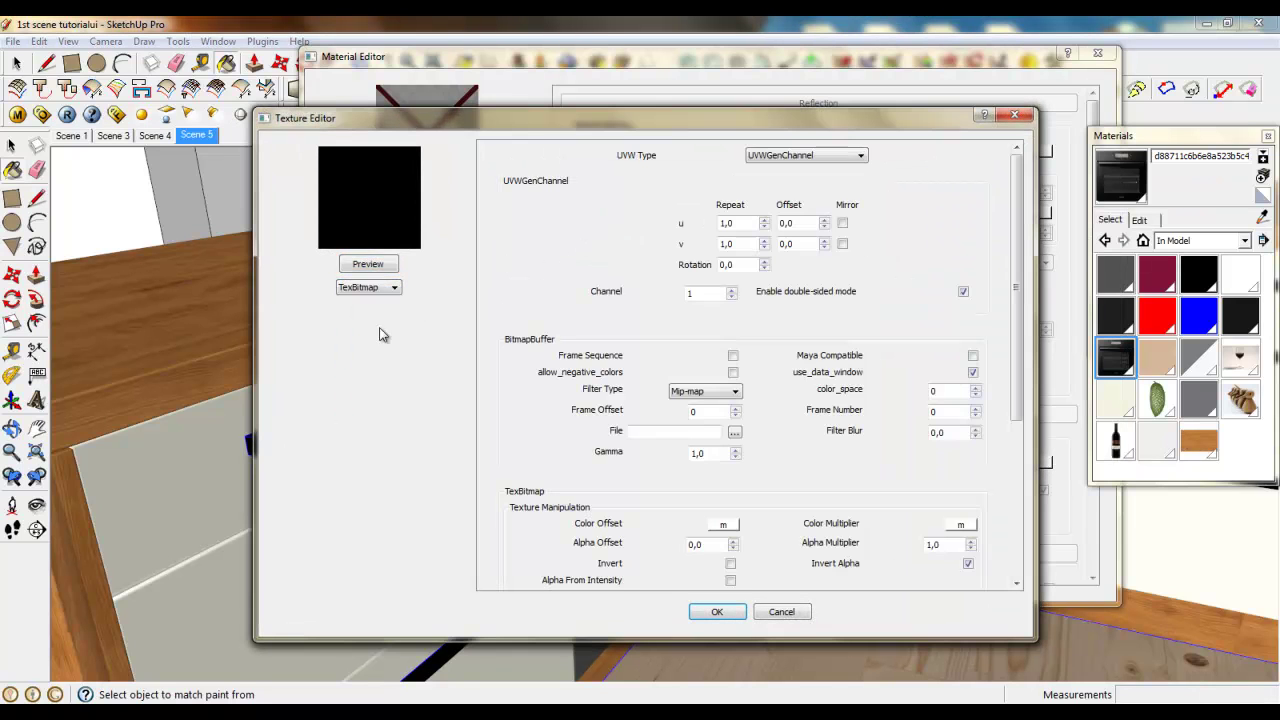
left_click(734, 432)
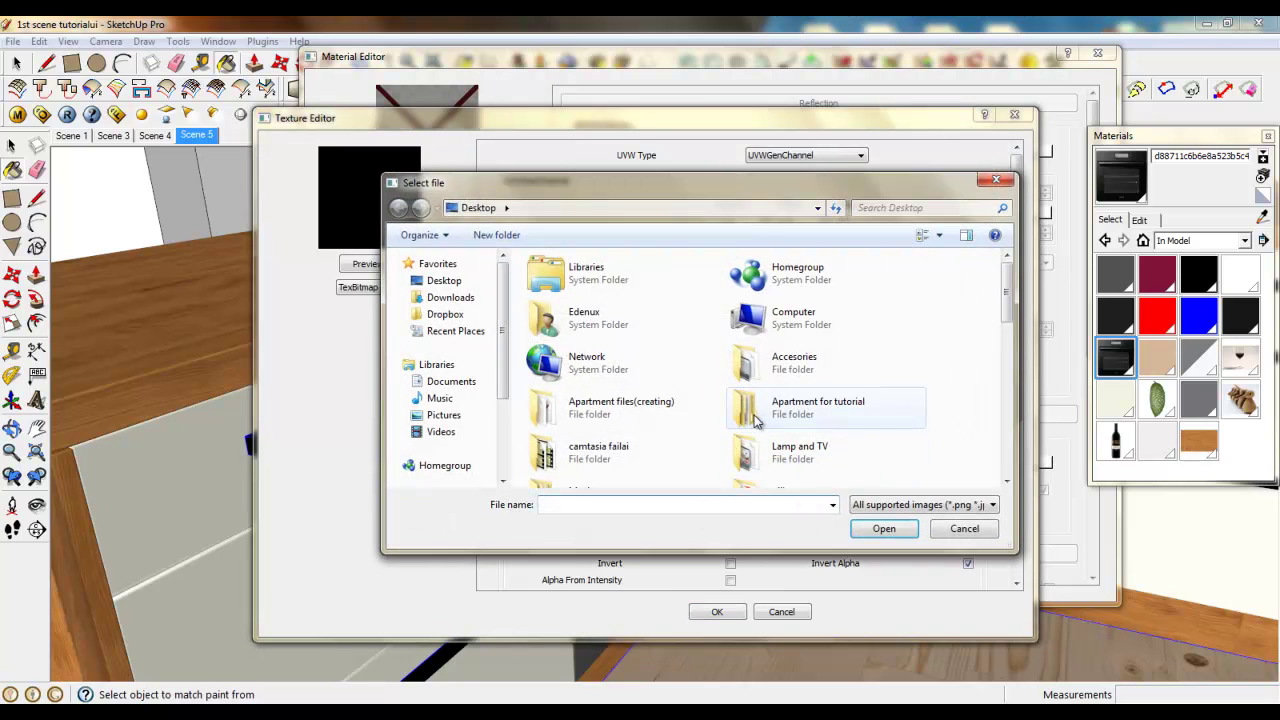
double_click(757, 408)
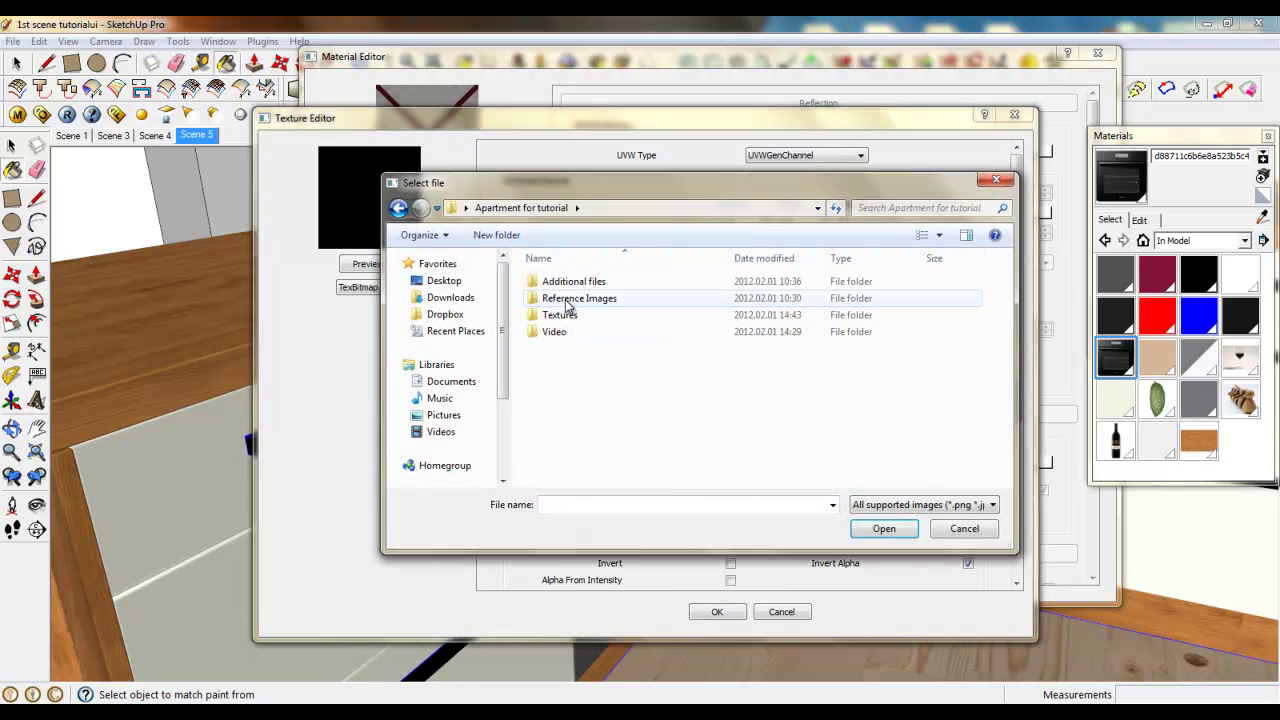
double_click(565, 318)
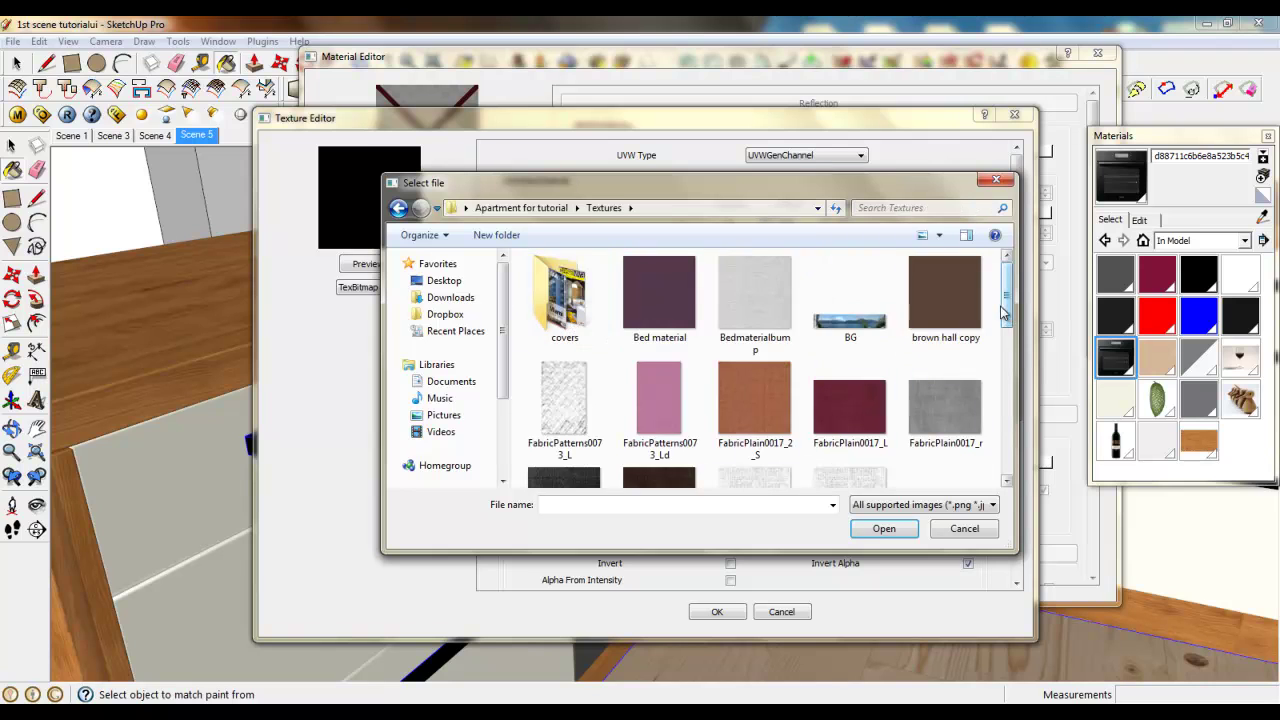
scroll(900, 380, "down", 3)
scroll(900, 380, "up", 2)
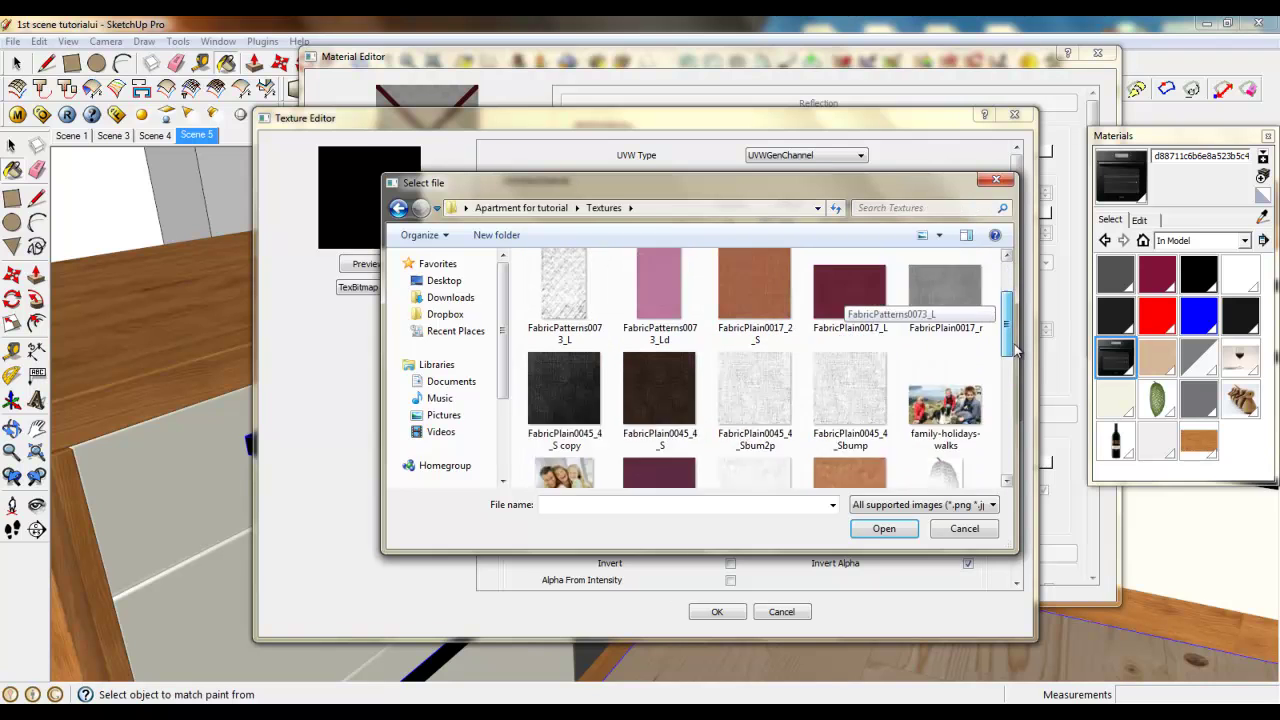
left_click(520, 207)
double_click(571, 296)
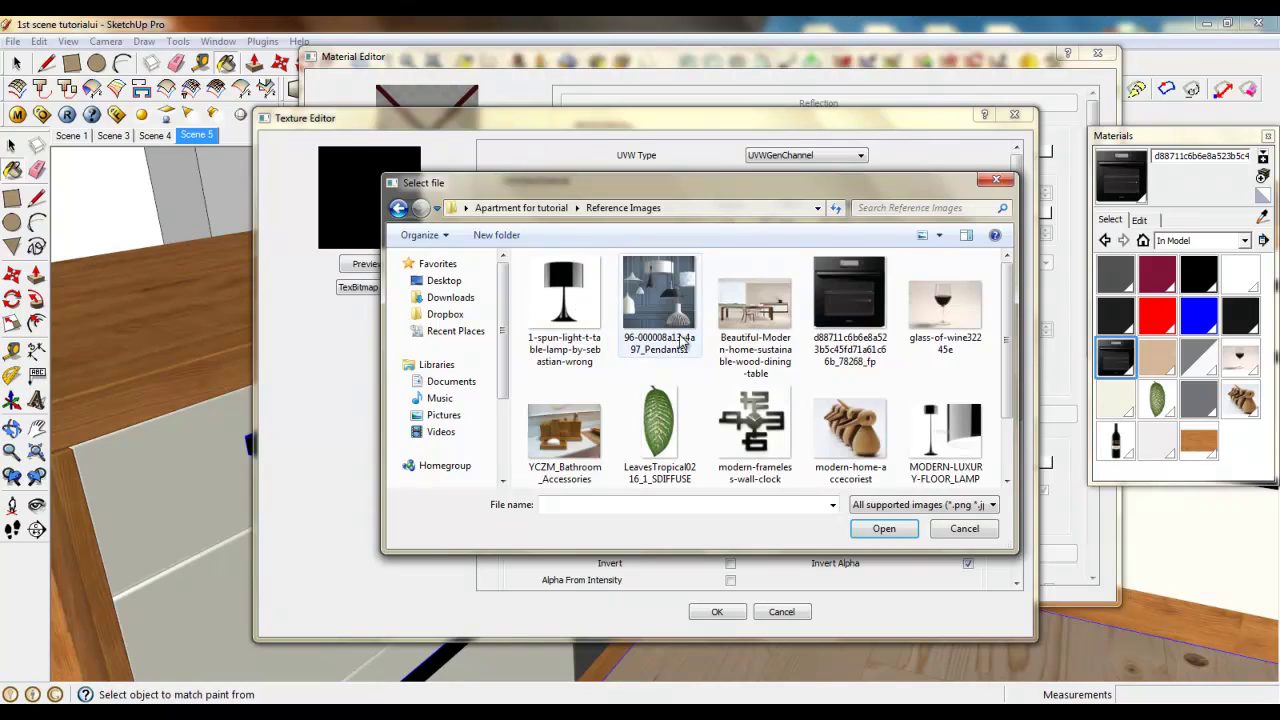
double_click(851, 297)
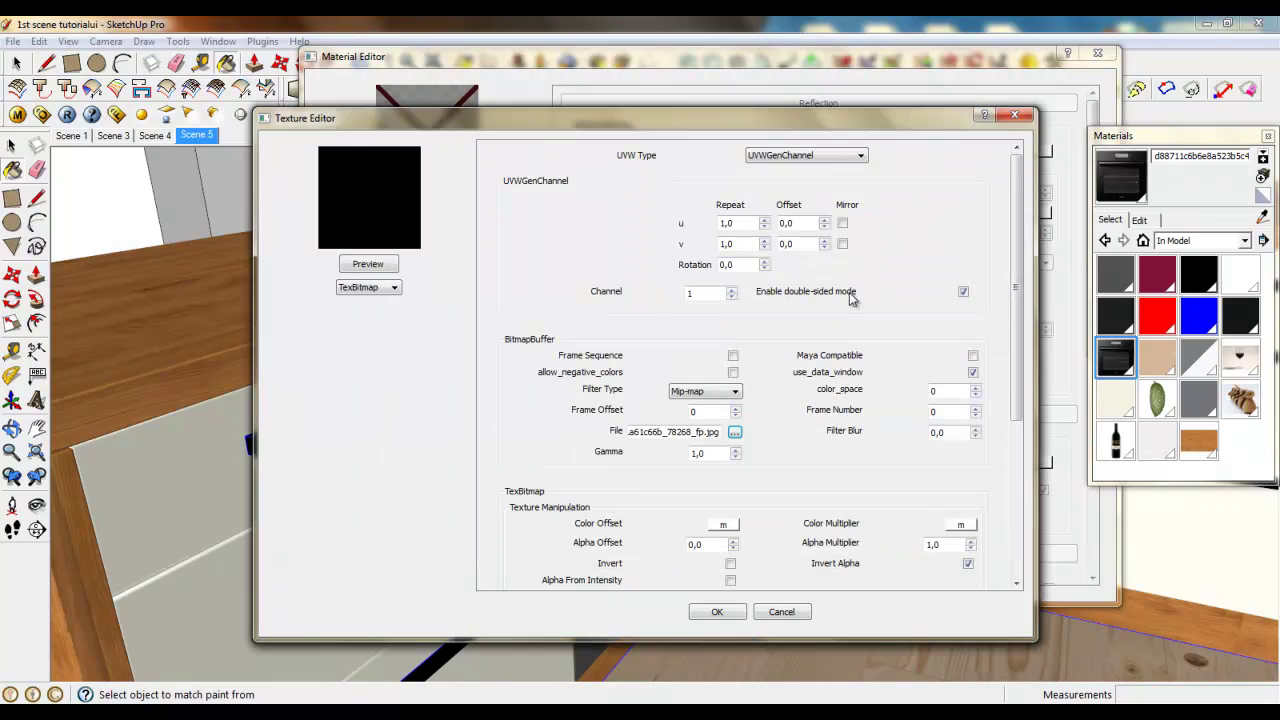
left_click(731, 614)
Set the Fresnel Perpendicular multiplier to 0,8, accept the texture and close the Material Editor and the Materials window.
double_click(958, 181)
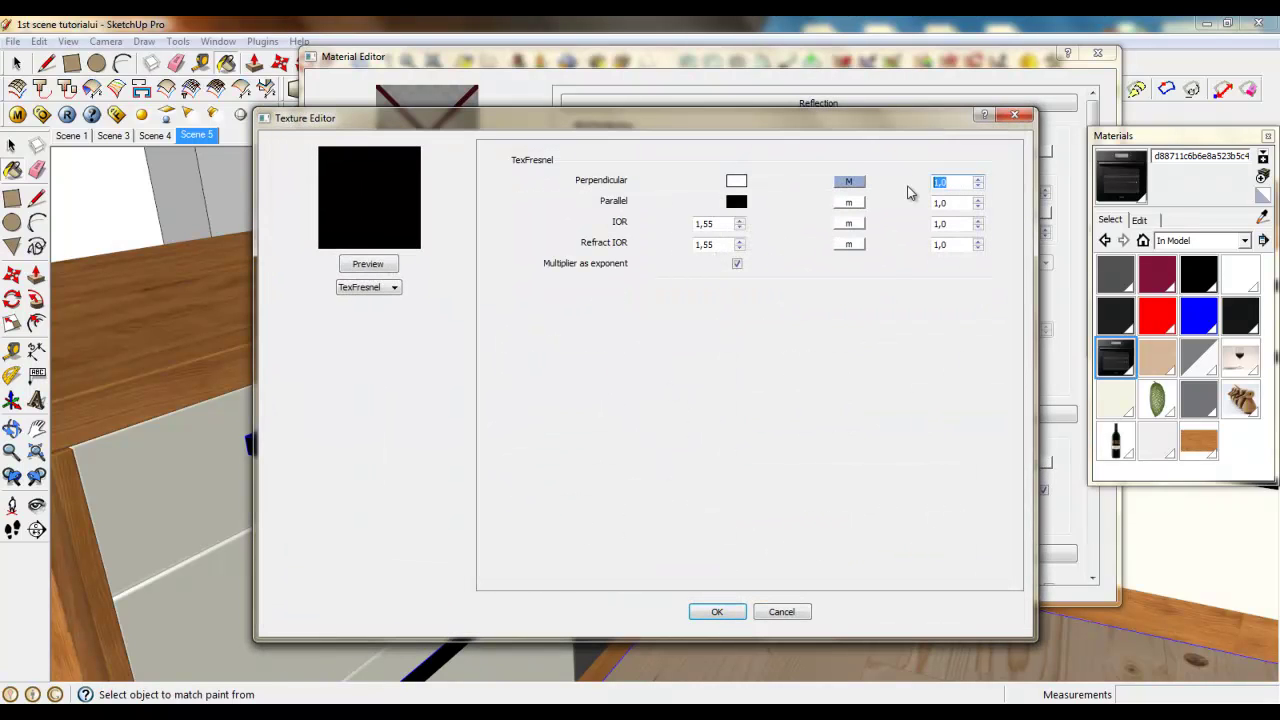
type("0,8")
left_click(717, 611)
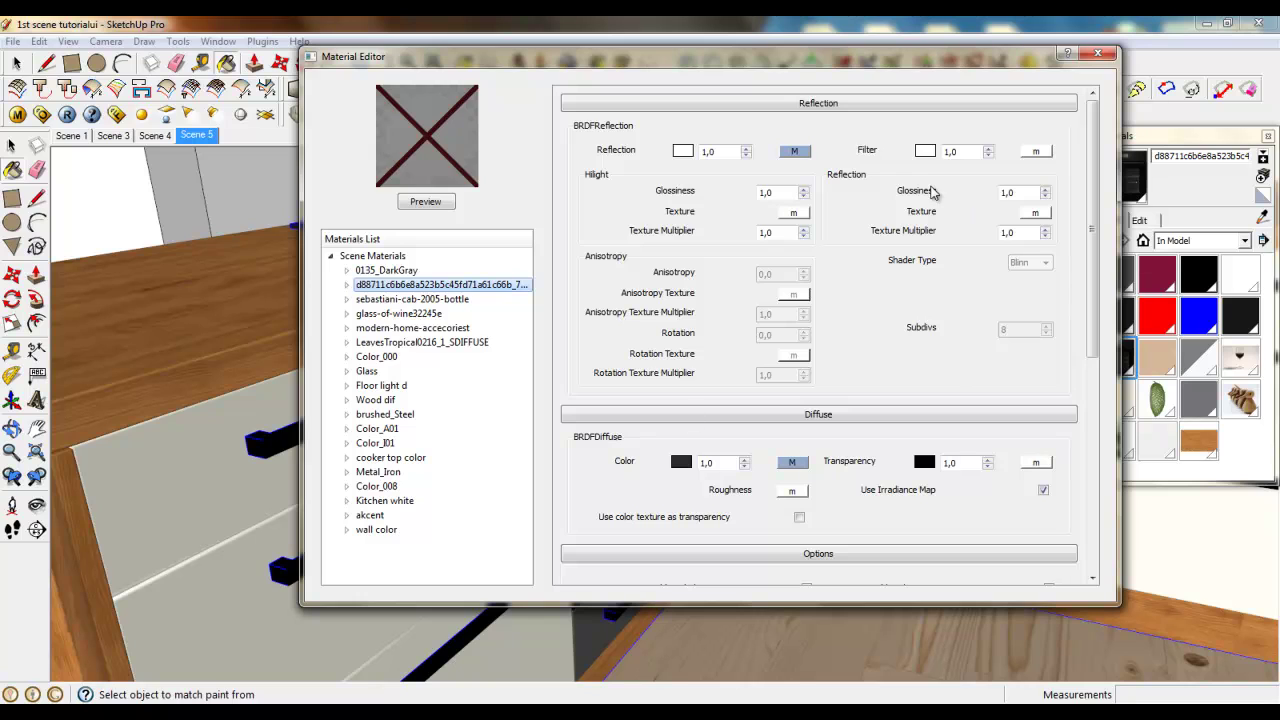
left_click(1098, 53)
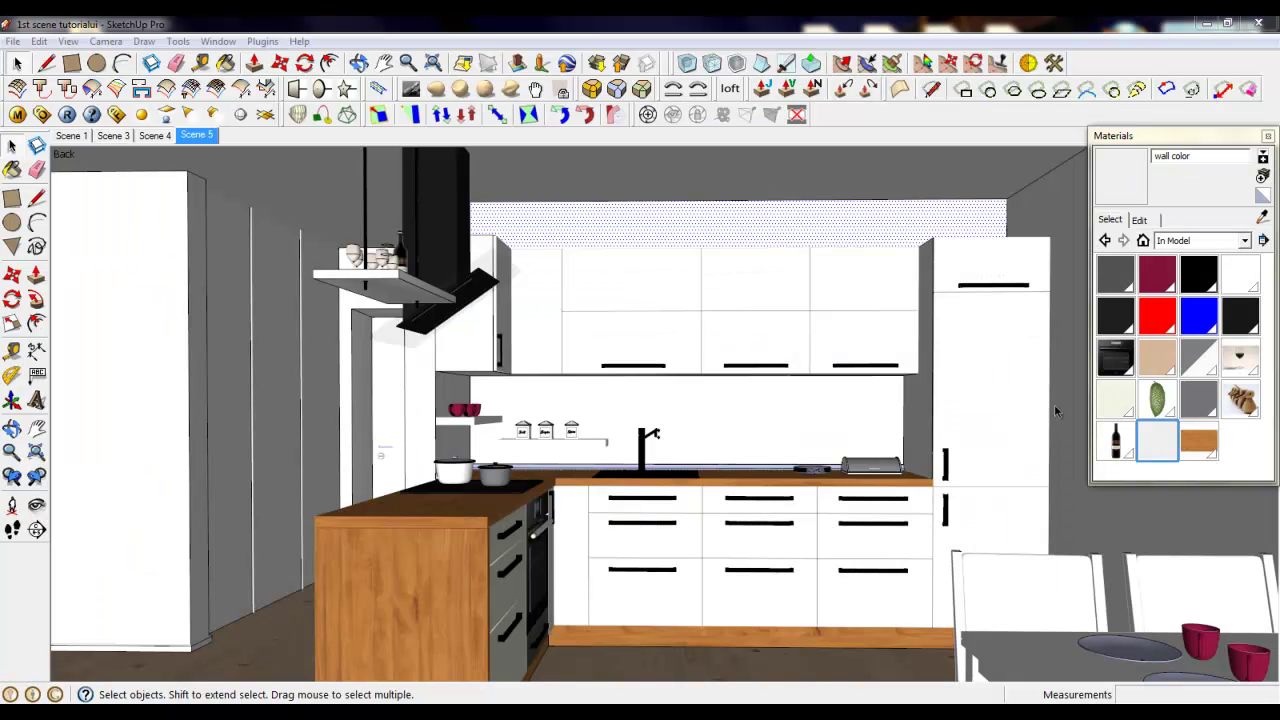
left_click(1268, 136)
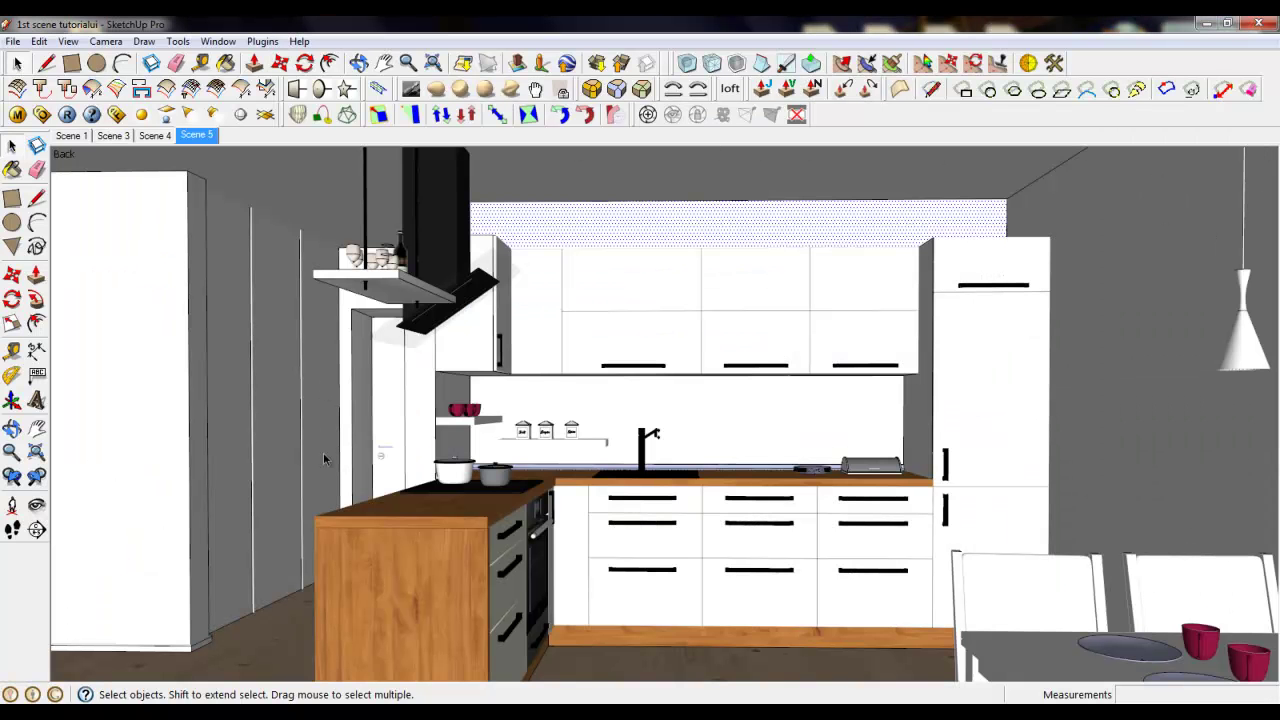
Examine the panelled wall and door in the hallway, the kitchen cabinets and the worktop area.
left_click(46, 62)
left_click(17, 62)
left_click(290, 482)
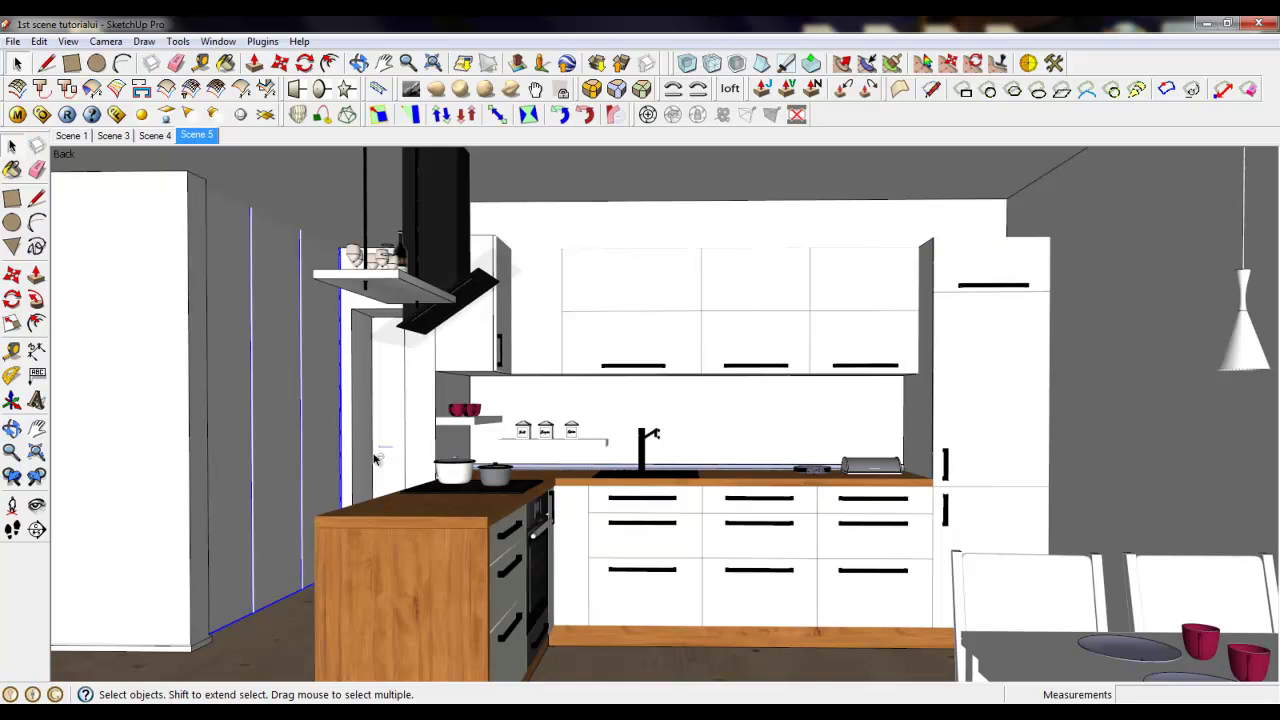
left_click(392, 416)
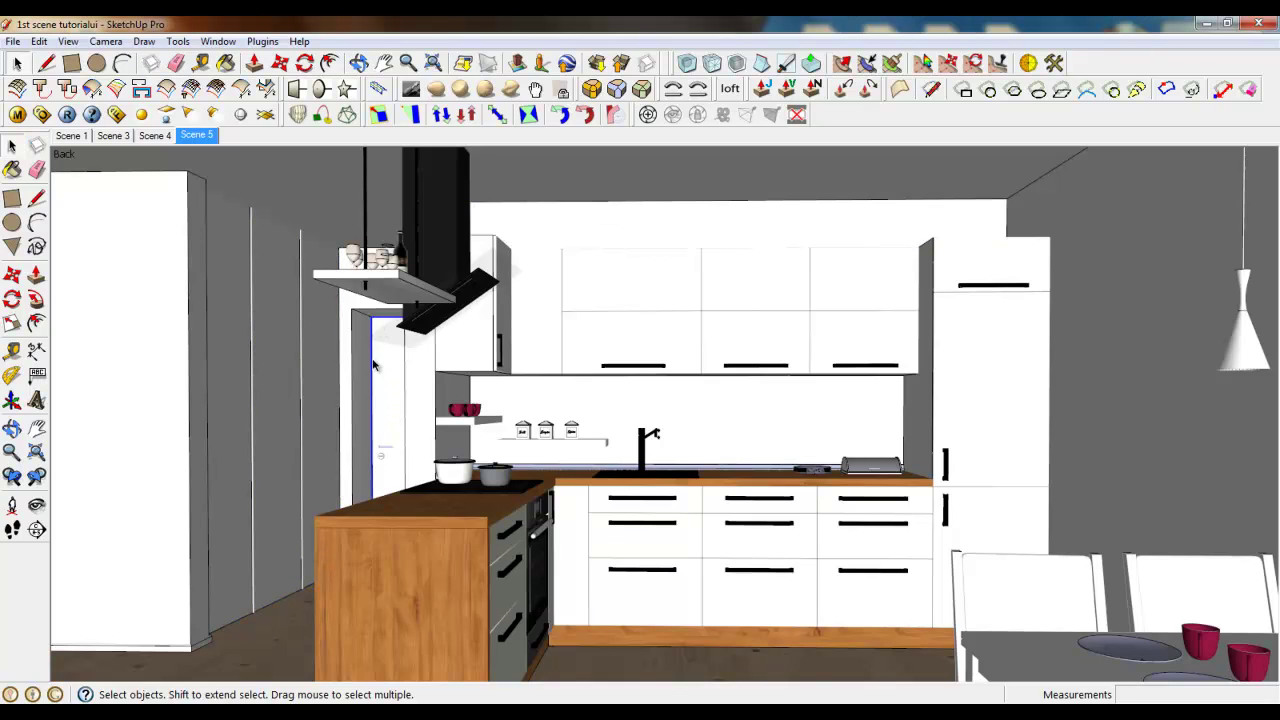
left_click(386, 450)
left_click(290, 376)
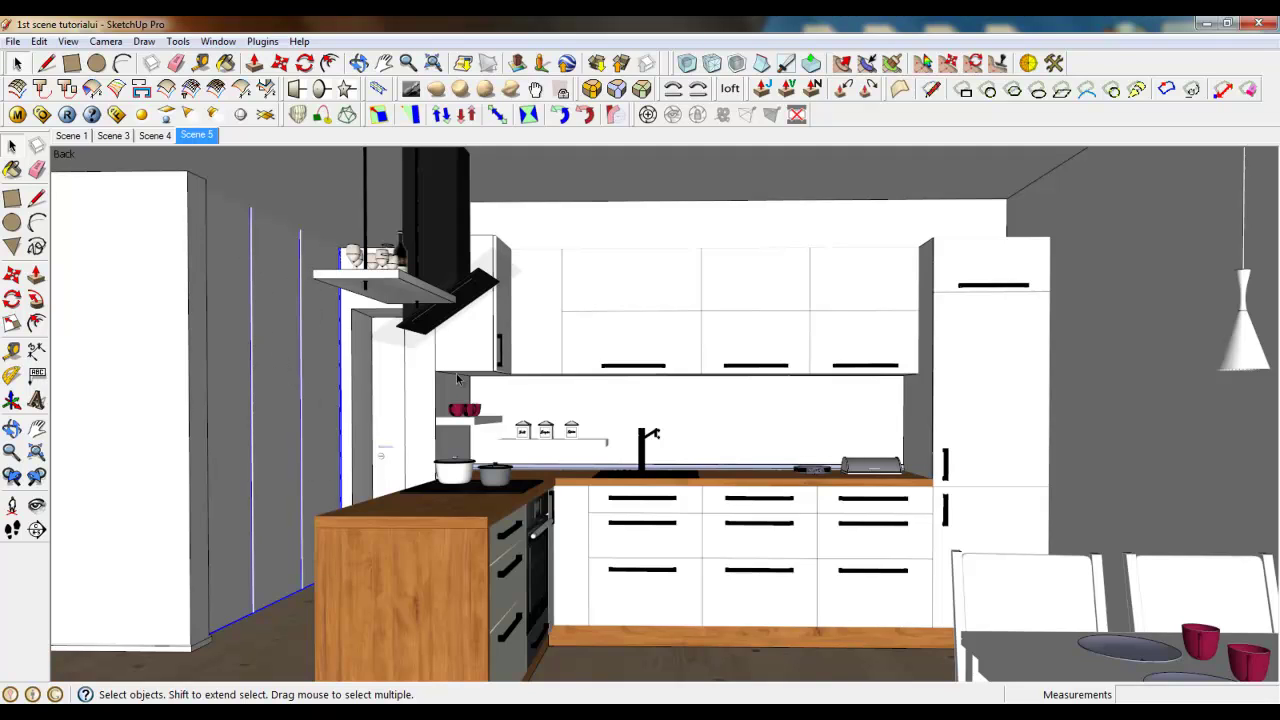
scroll(955, 520, "up", 3)
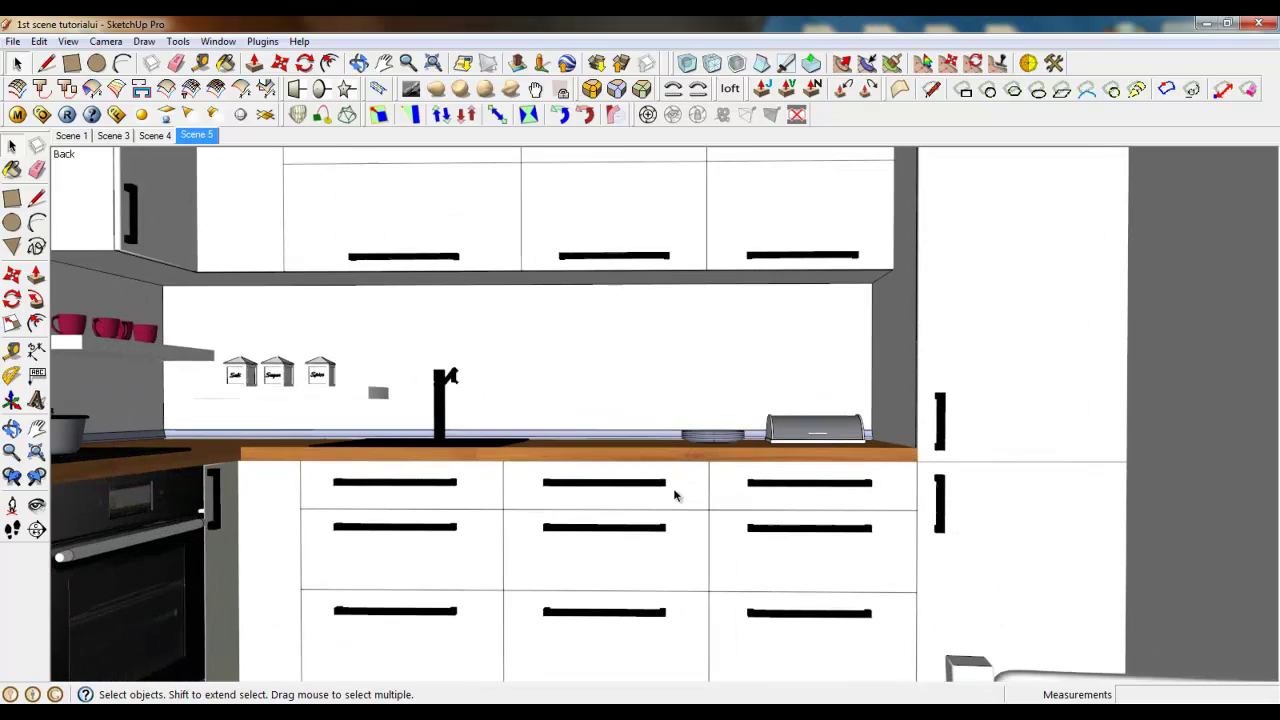
scroll(974, 505, "down", 2)
mouse_move(612, 492)
middle_mouse_down()
mouse_move(551, 491)
mouse_move(627, 492)
middle_mouse_up()
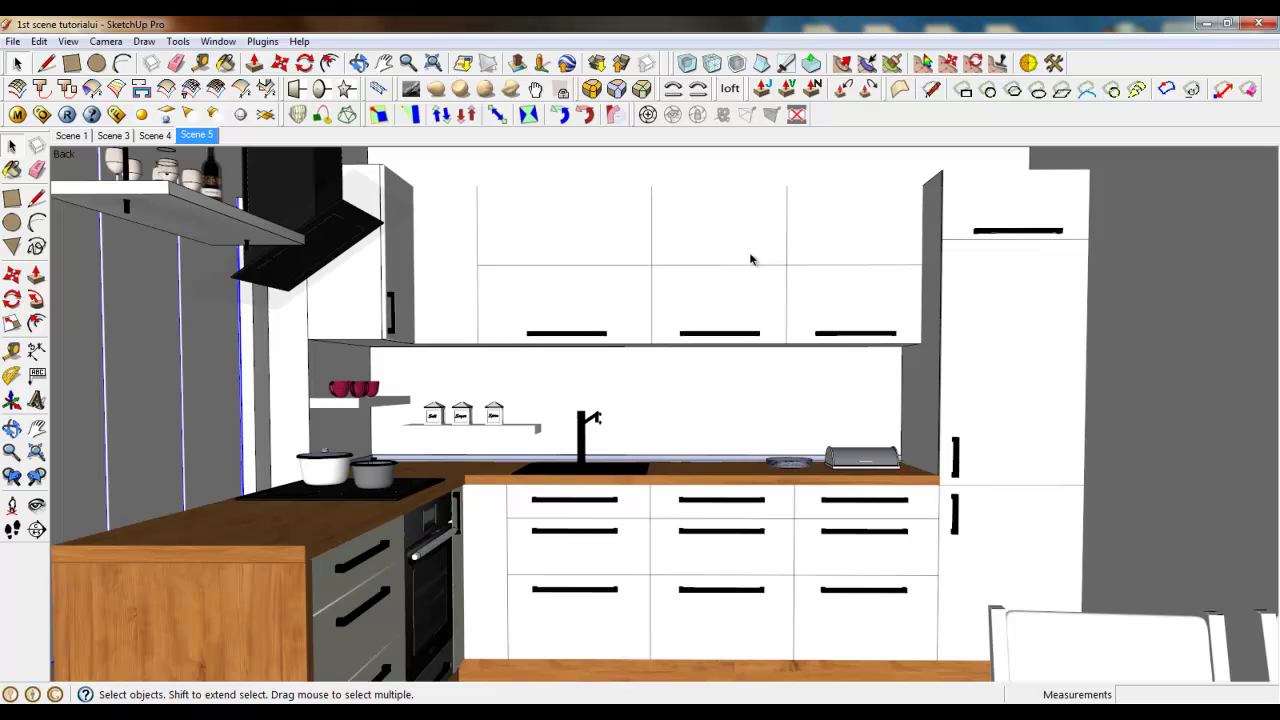
scroll(751, 259, "down", 2)
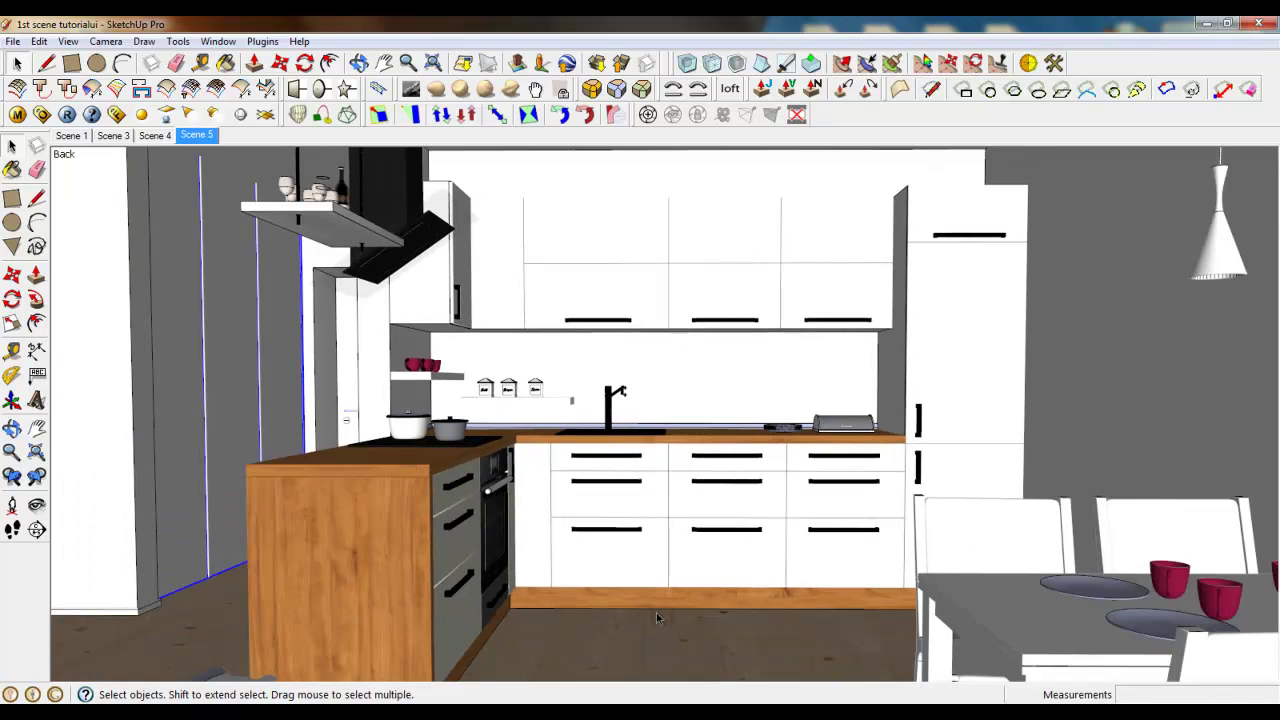